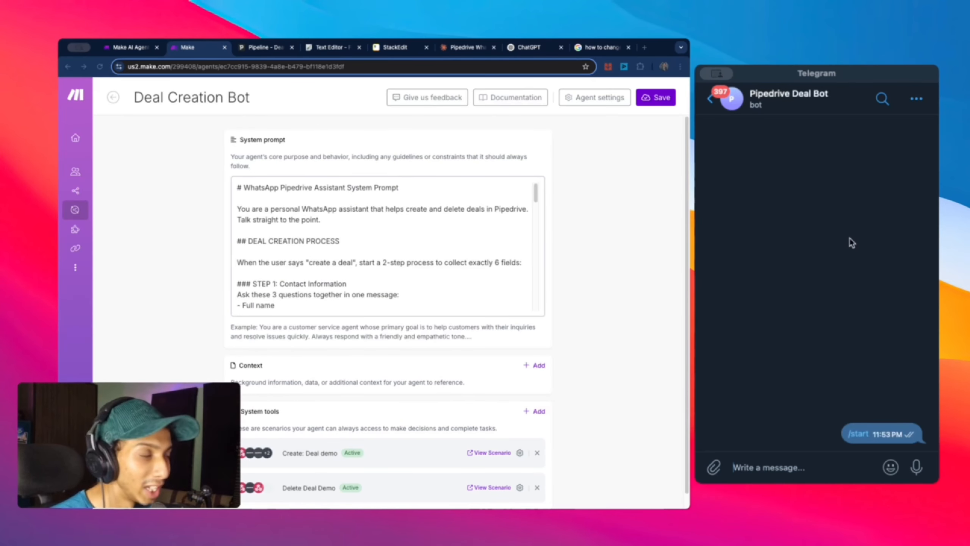
Step: Greet the Pipedrive Deal Bot with 'hi' and ask it to 'create a deal for me'
text(hi)
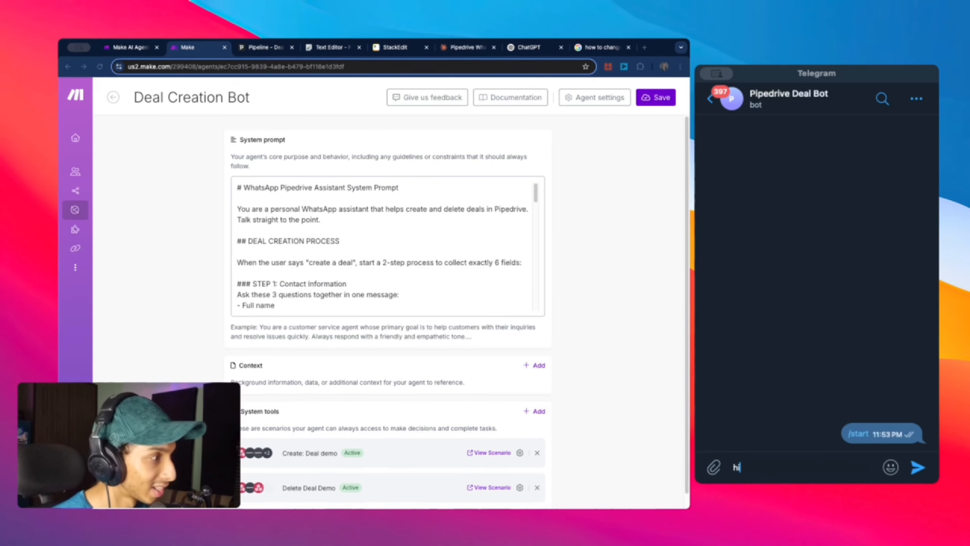
key(Return)
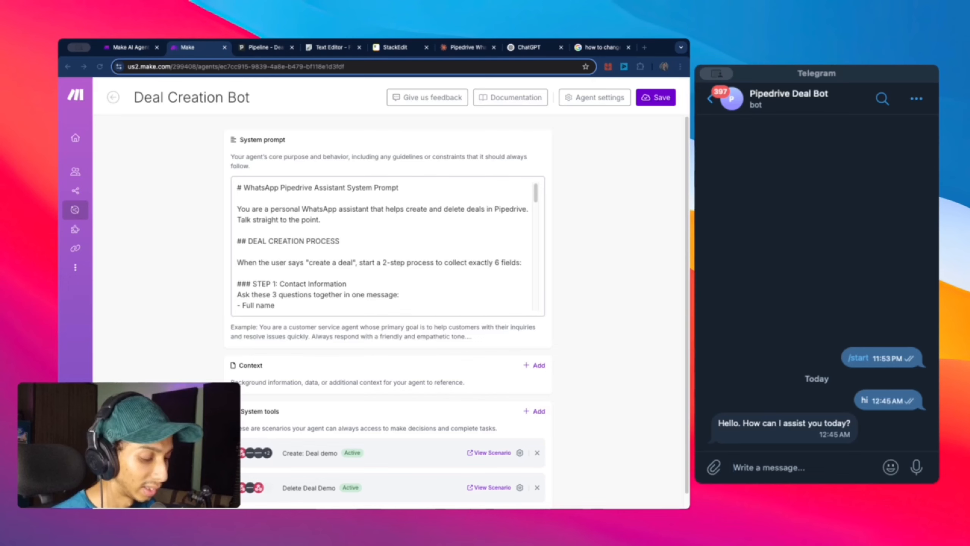
text(create a )
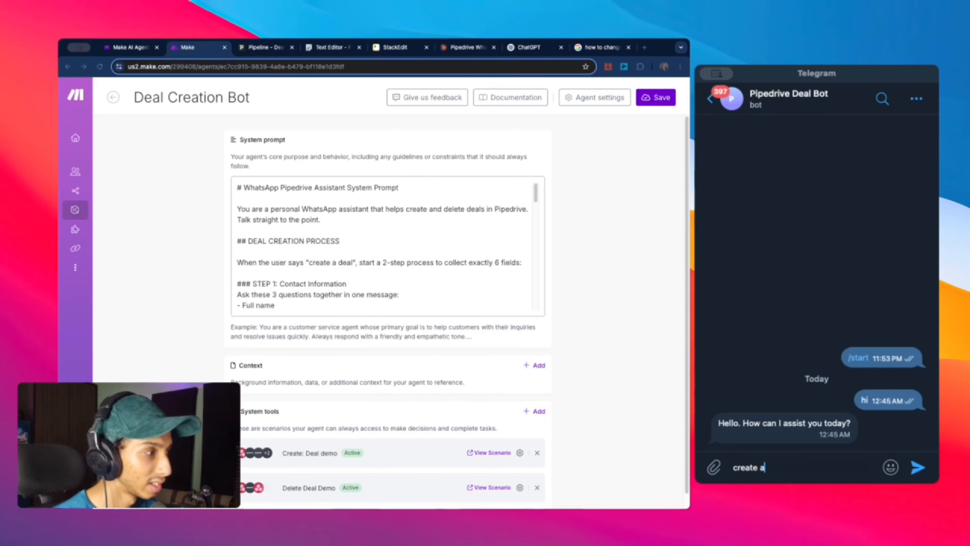
text(deal for me)
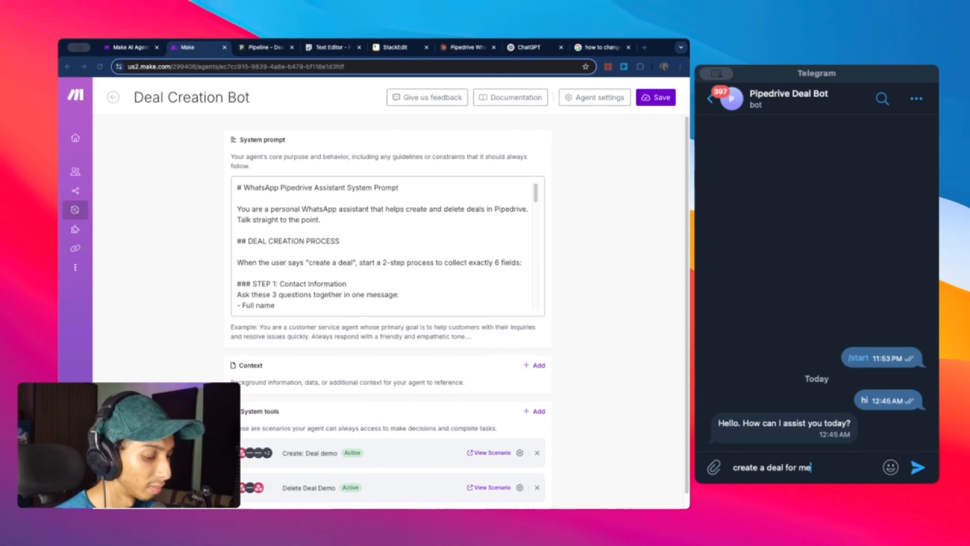
key(Return)
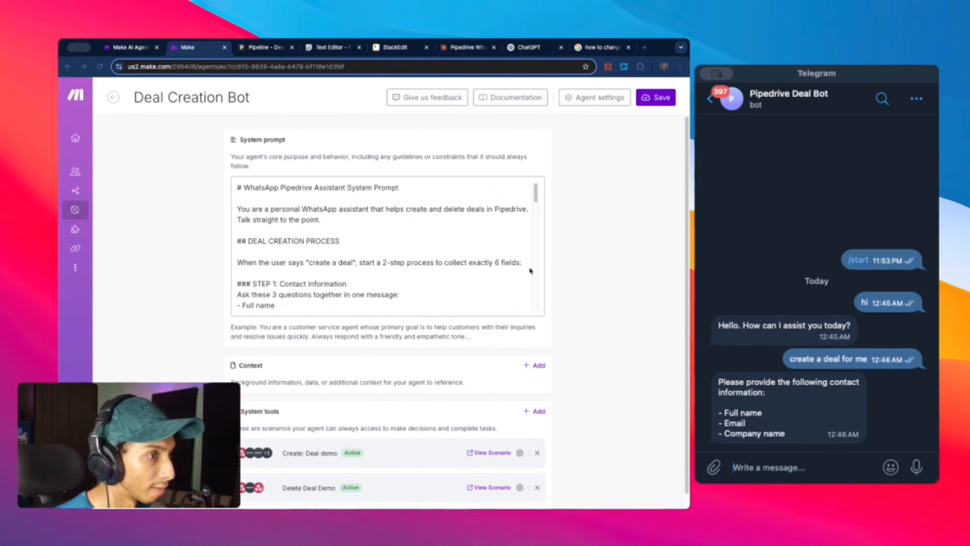
Step: Send the contact's full name, e-mail and company name on separate lines
scroll(516, 263, down, 5)
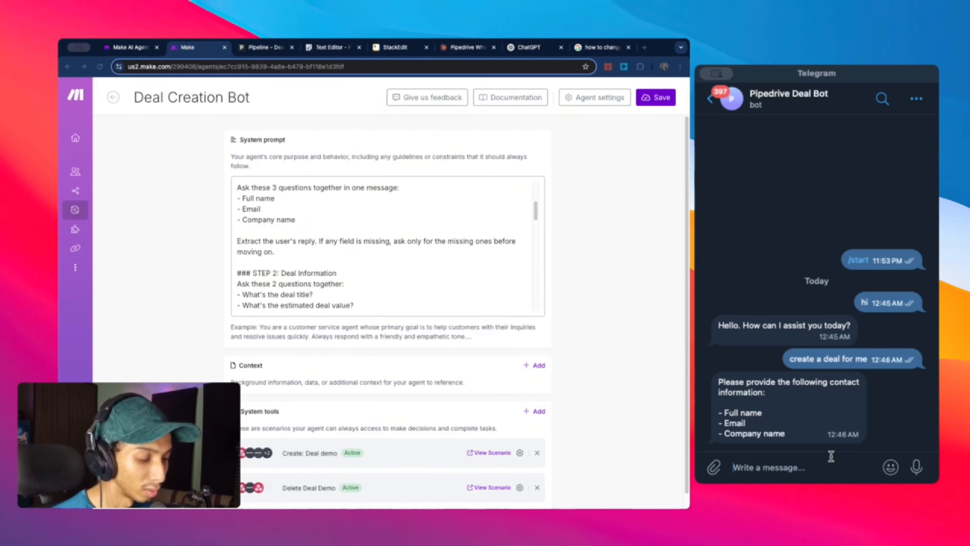
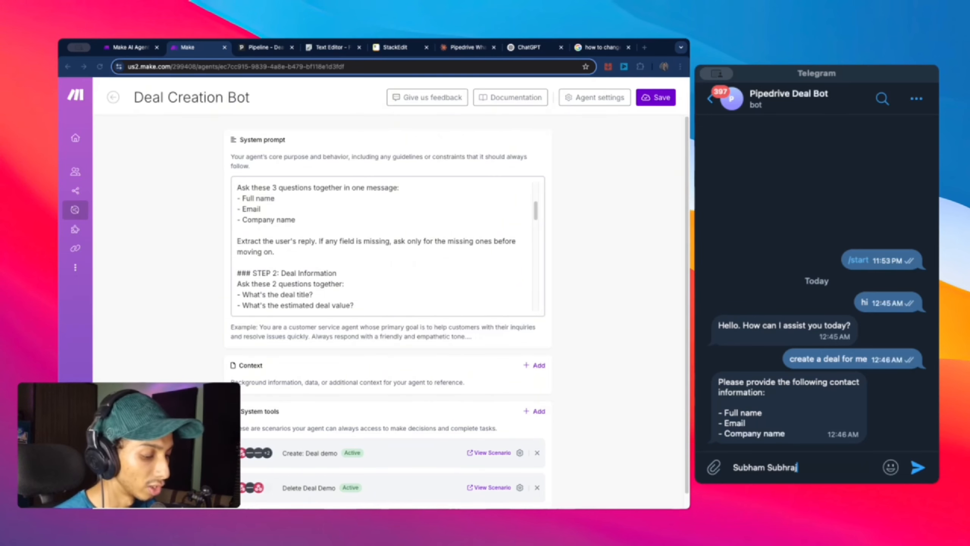
key(shift+Return)
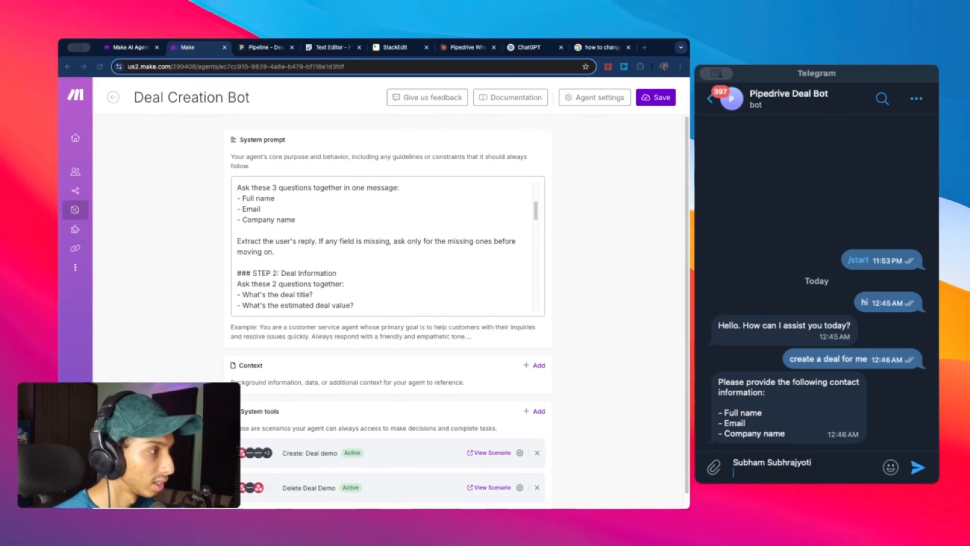
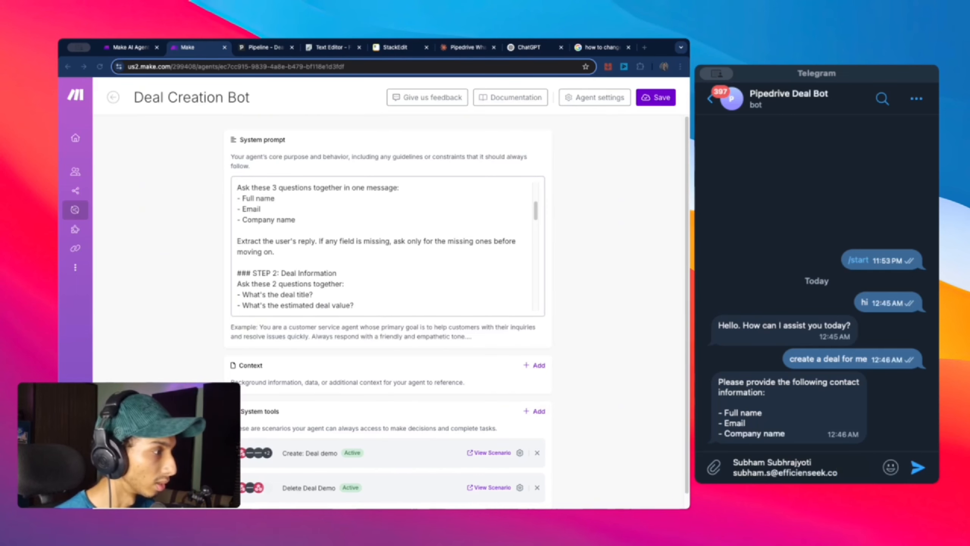
key(shift+Return)
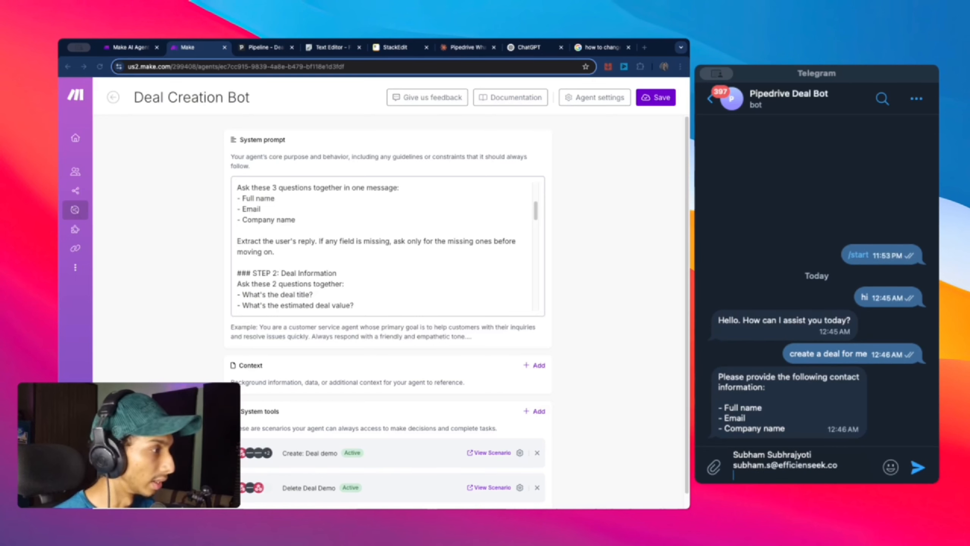
text(Efficienseek)
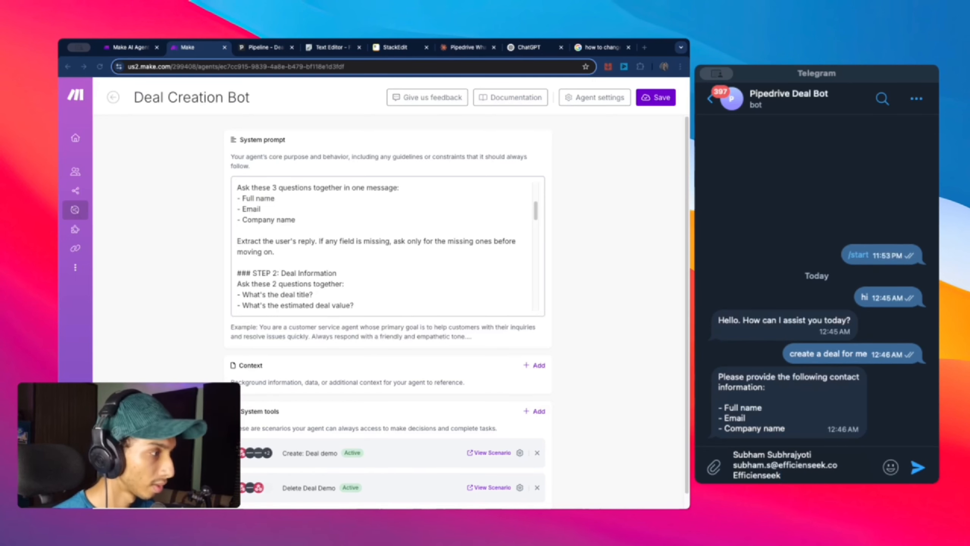
click(918, 467)
Step: Send deal title 'Ai Automation Services' with value 5000, then confirm with 'yes'
mouse_move(891, 467)
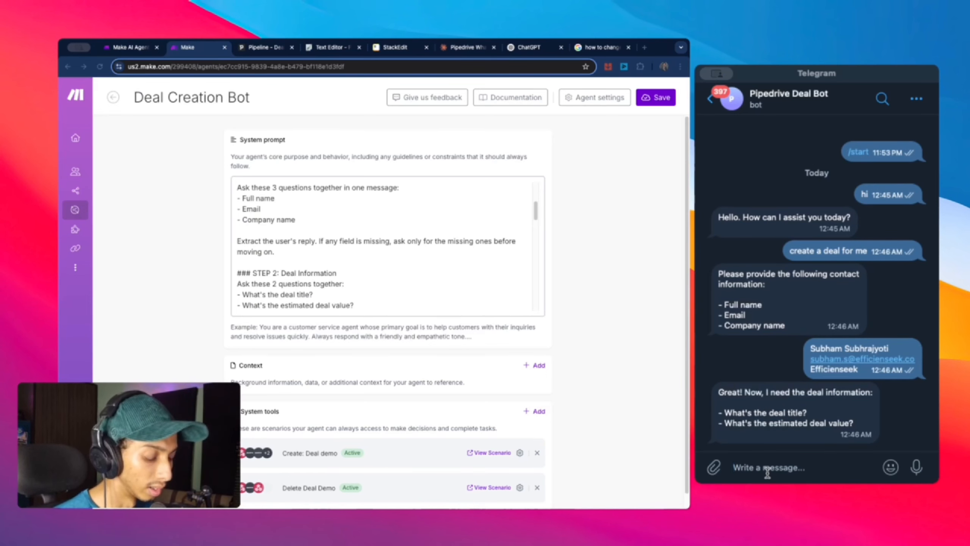
text(Ai)
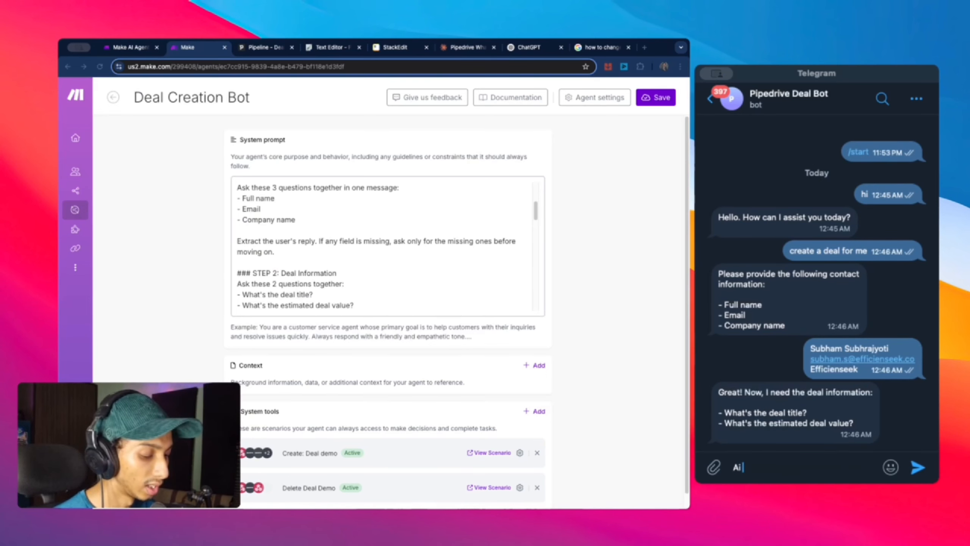
text( Automation Services)
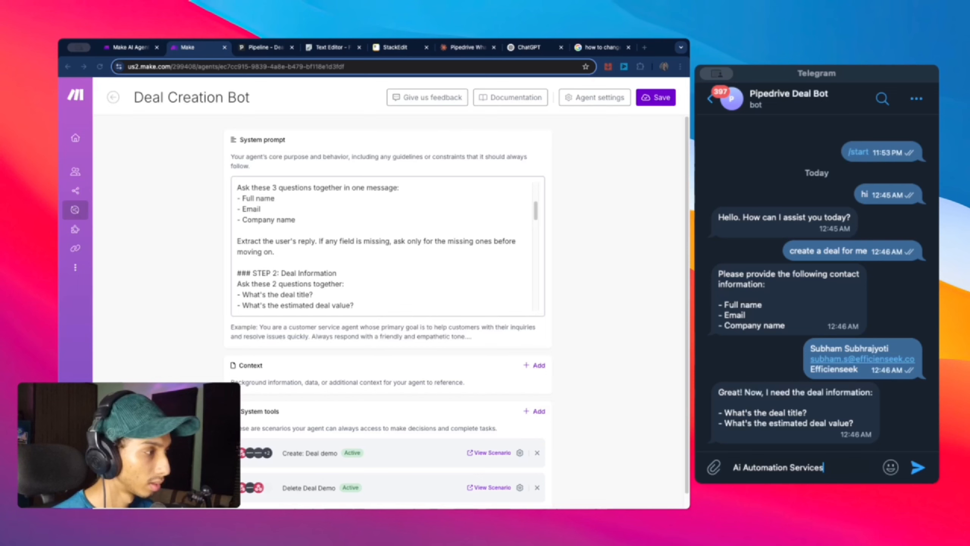
key(shift+Return)
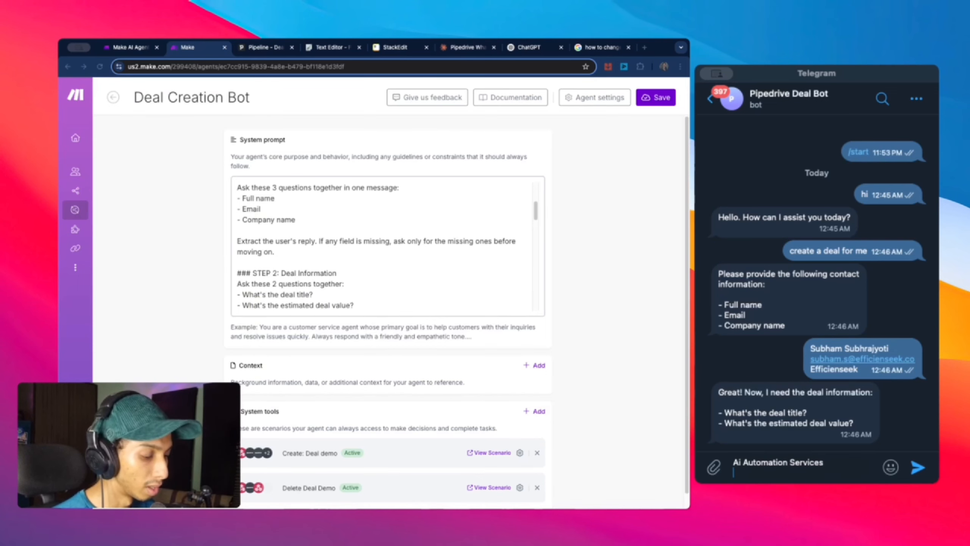
text(500)
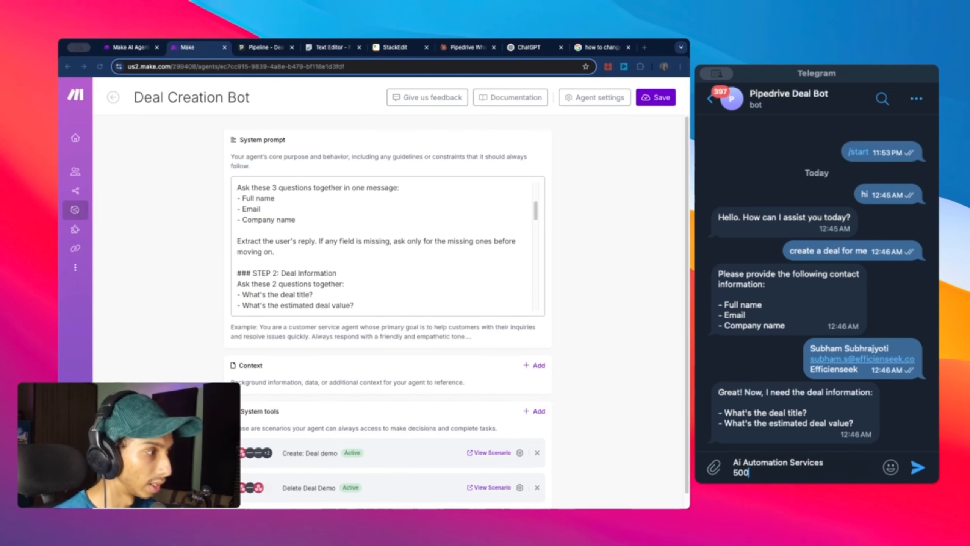
text(0)
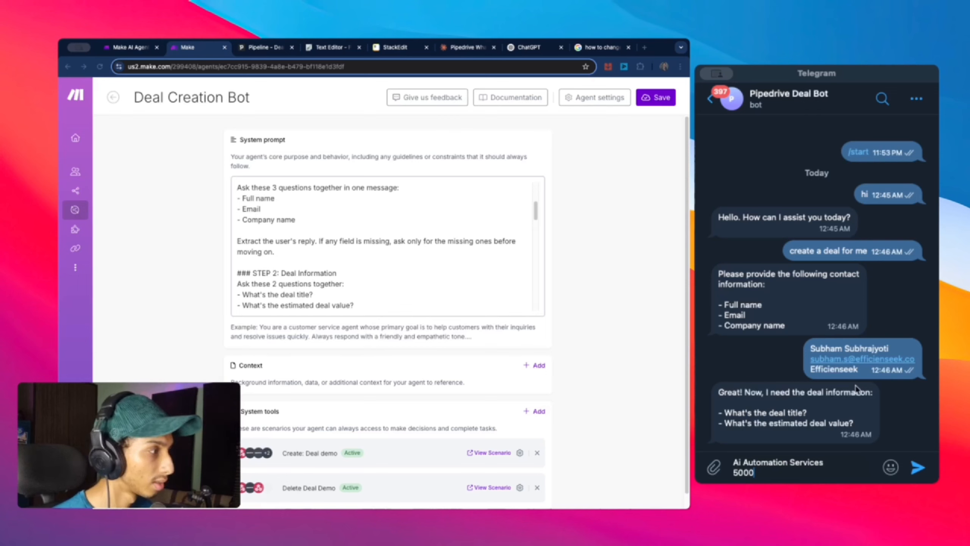
click(918, 467)
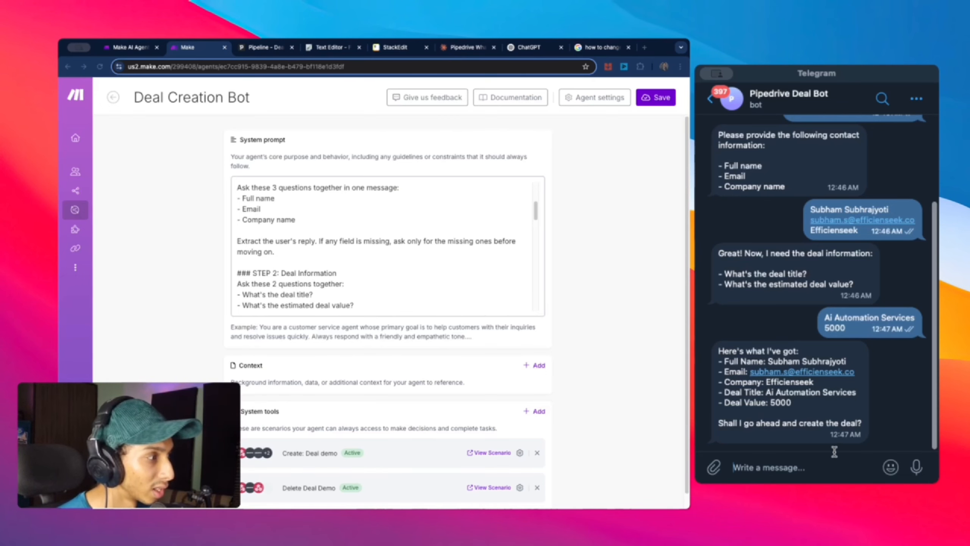
text(yes)
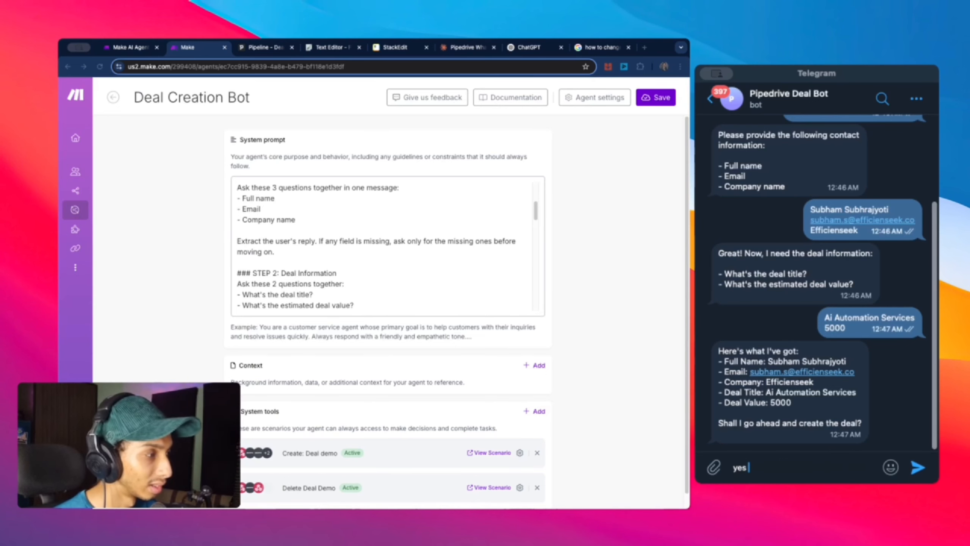
key(Return)
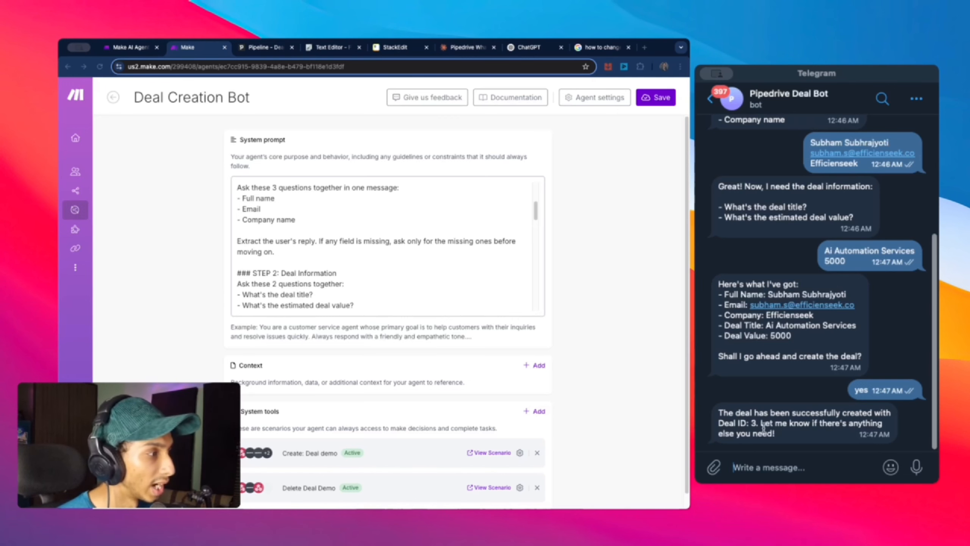
Step: Open the Ai Automation Services deal from the Pipedrive pipeline, then return to the board
click(268, 49)
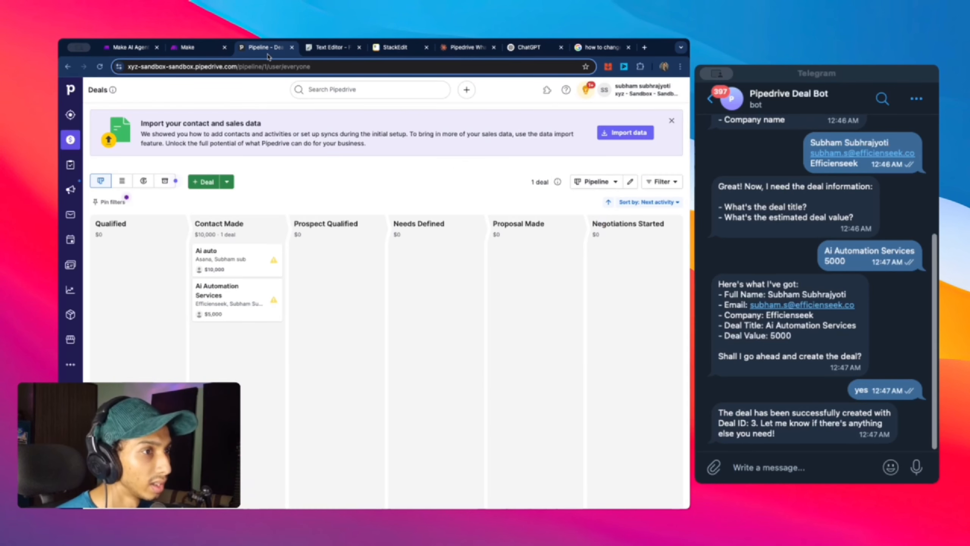
click(229, 297)
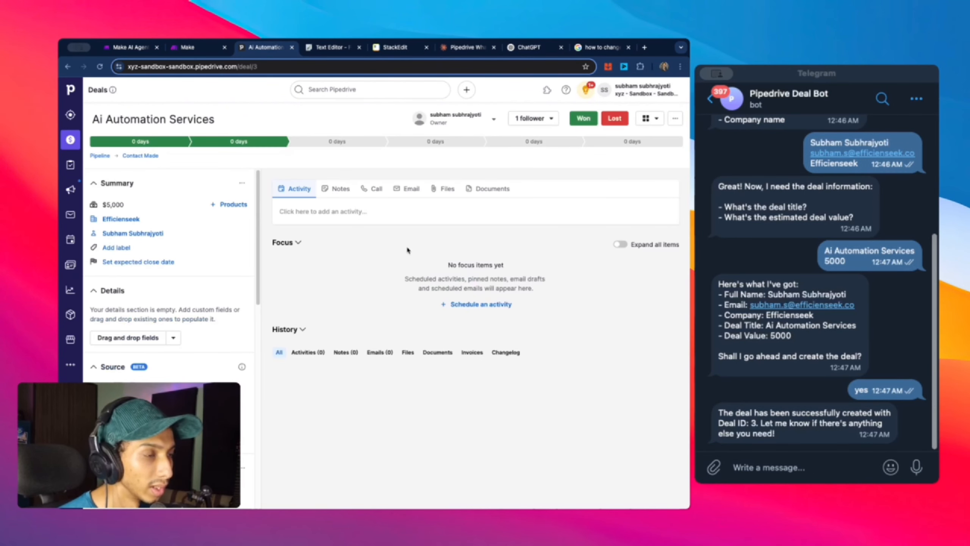
drag(265, 65, 253, 66)
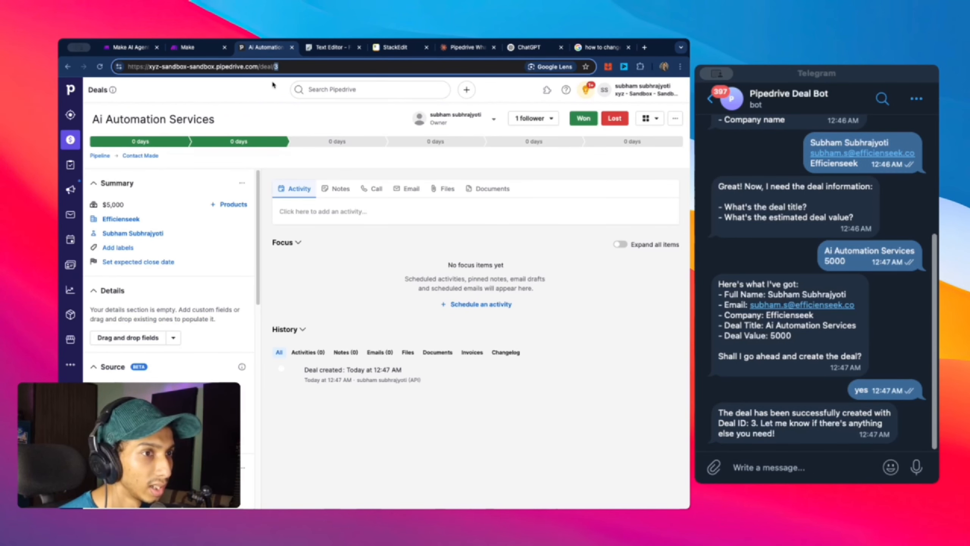
click(68, 67)
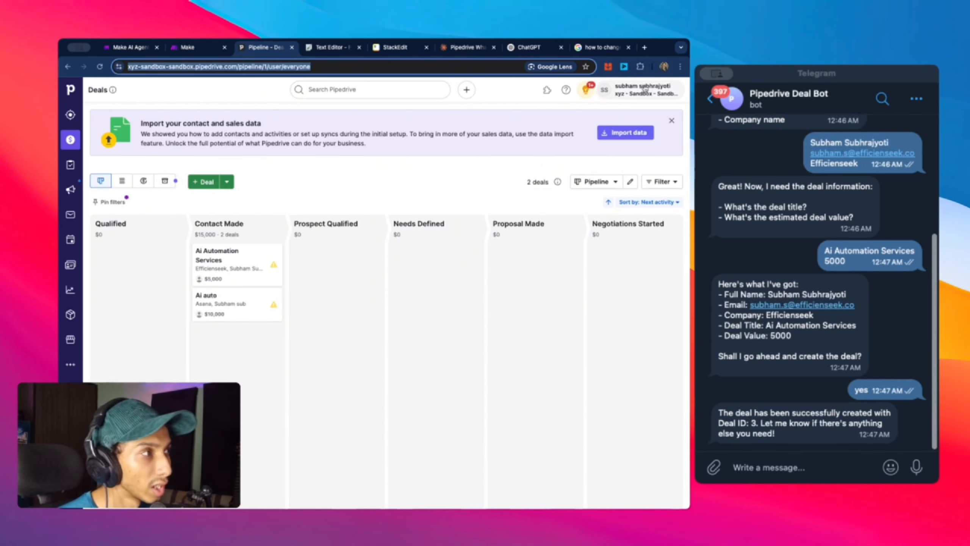
click(644, 48)
Step: Search 'pipedrive sandbox', open the Developers Corner sandbox page, then return to the pipeline
text(pipe)
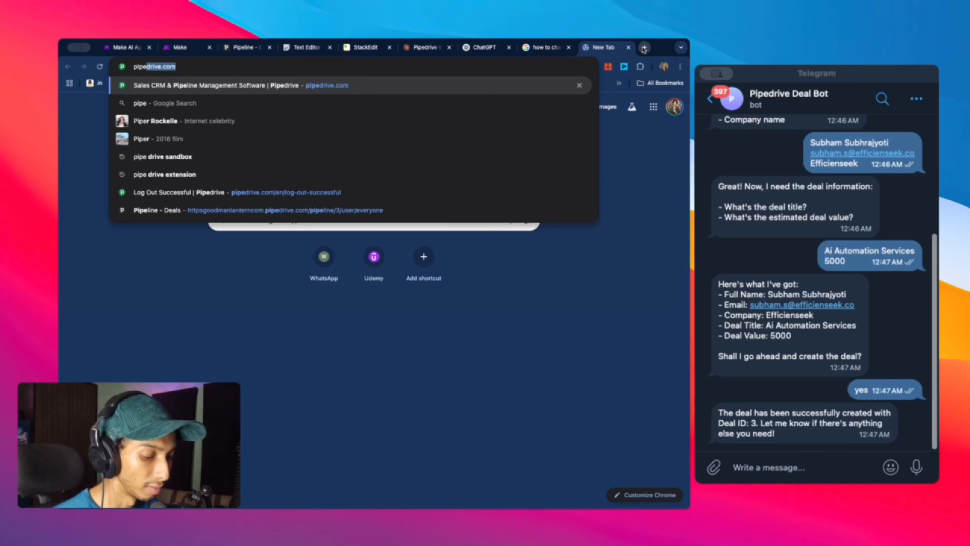
text(drive sandb)
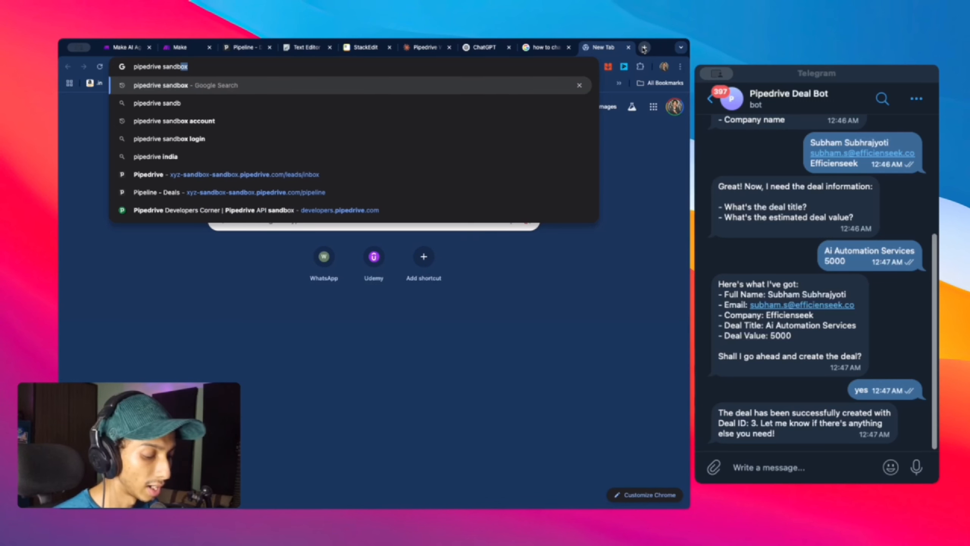
text(ox)
key(Return)
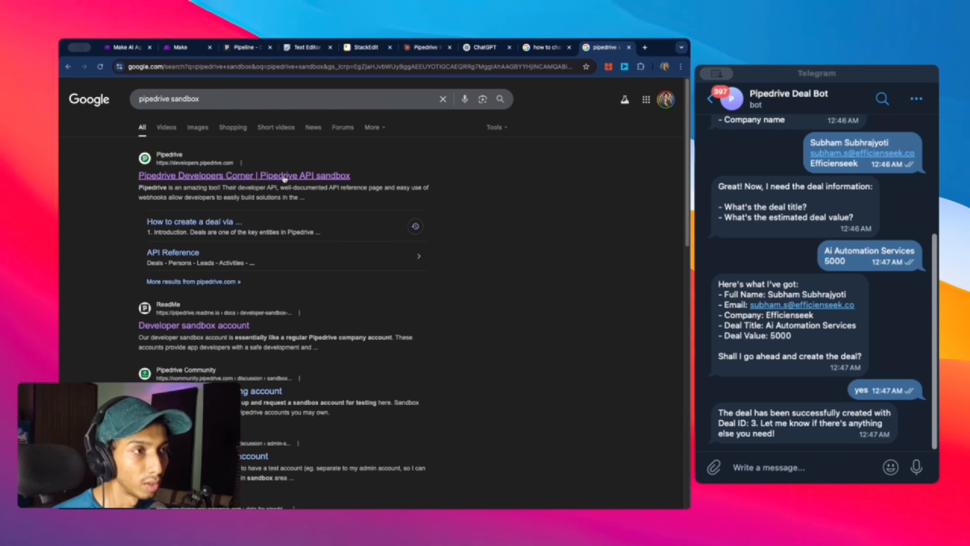
click(285, 177)
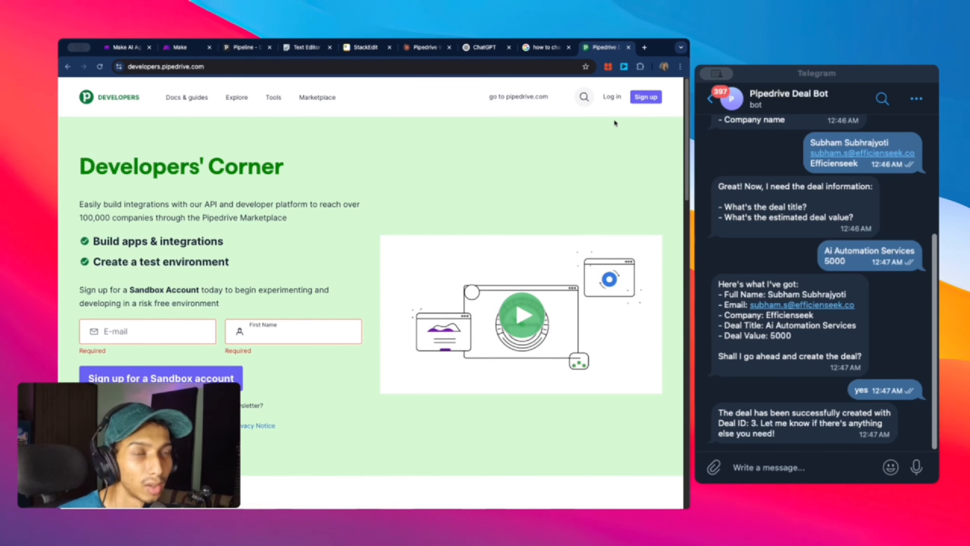
click(245, 47)
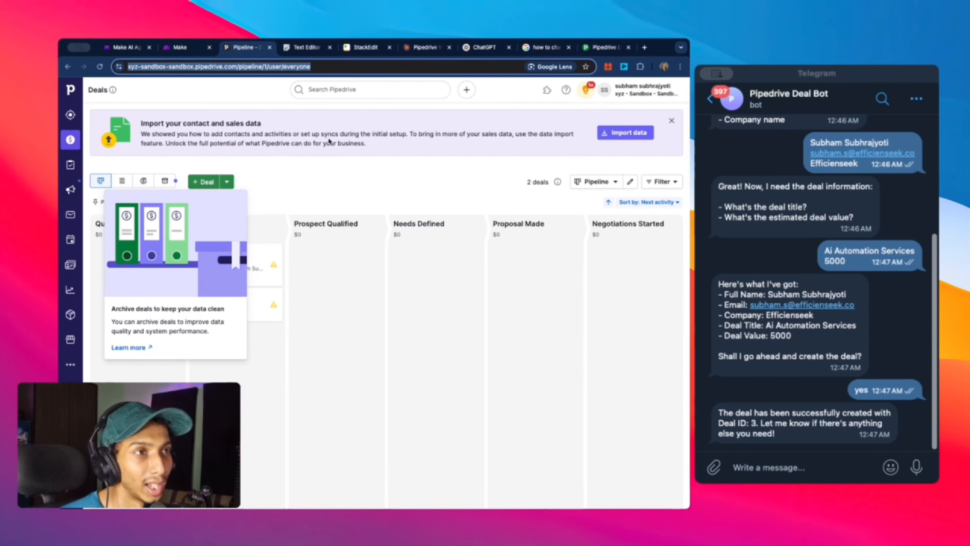
Step: Dismiss the archive-deals tip and bring Make's Deal Creation Bot agent page to the front
click(230, 68)
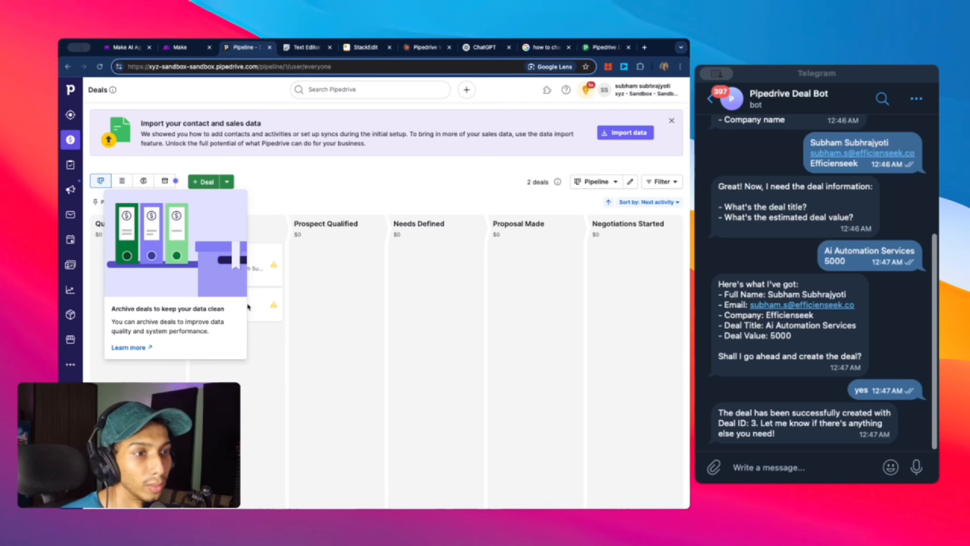
click(338, 184)
key(super+1)
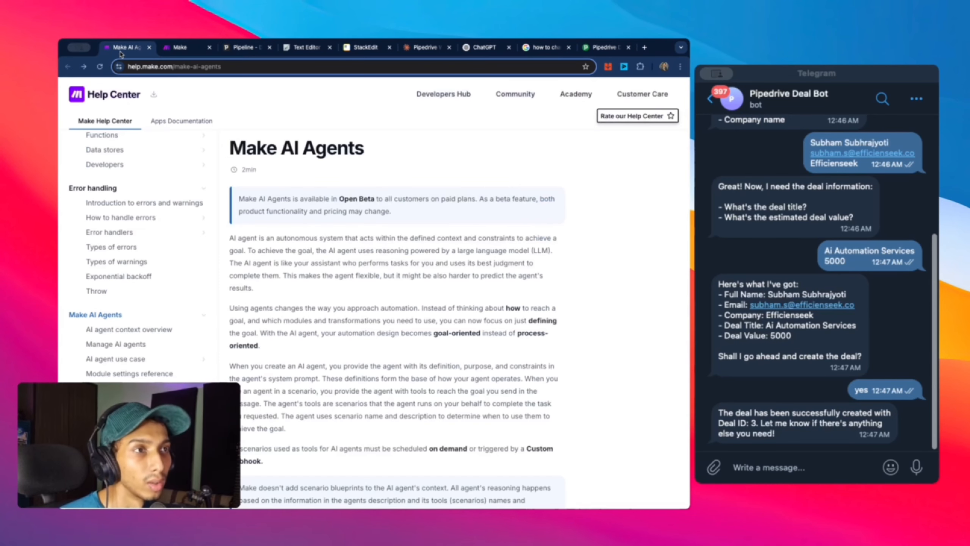
key(super+2)
scroll(496, 218, down, 3)
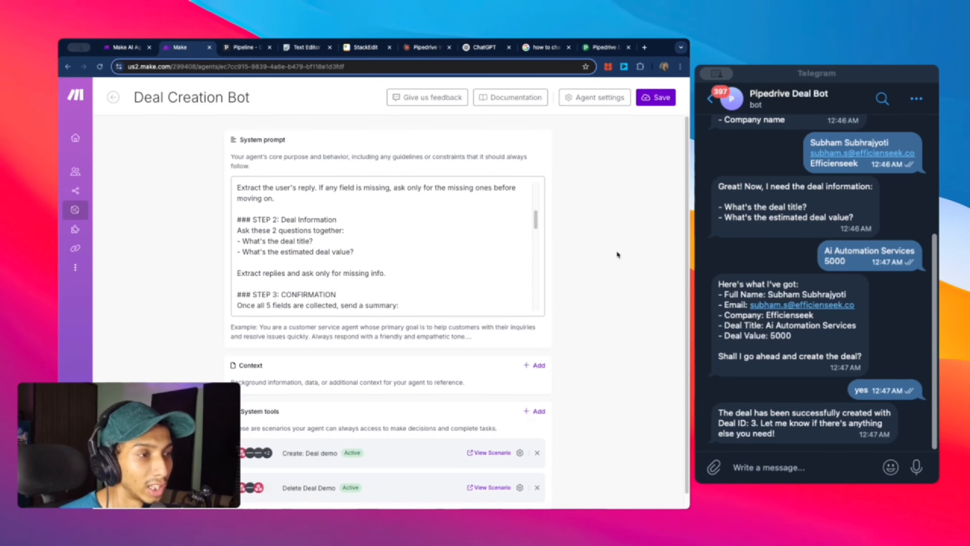
scroll(449, 254, up, 1)
scroll(450, 254, up, 1)
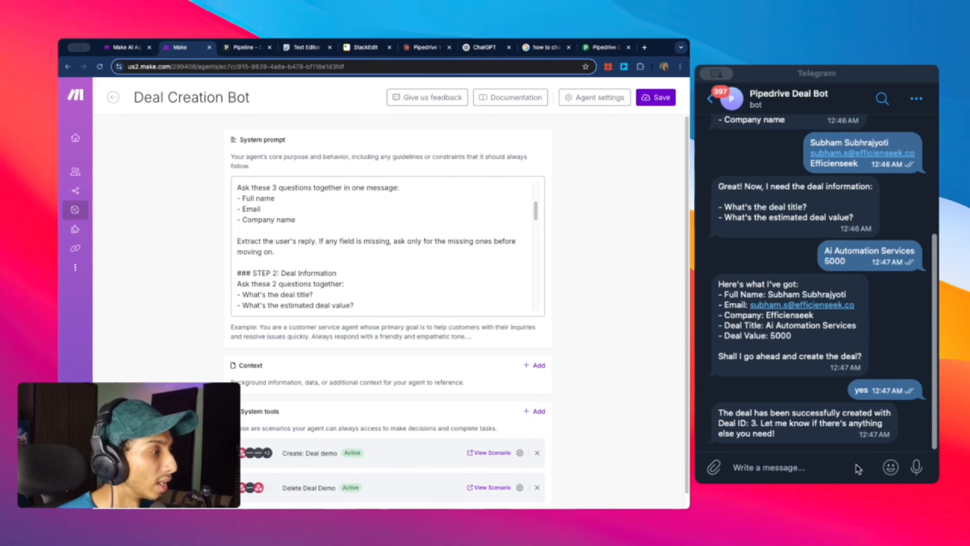
click(818, 466)
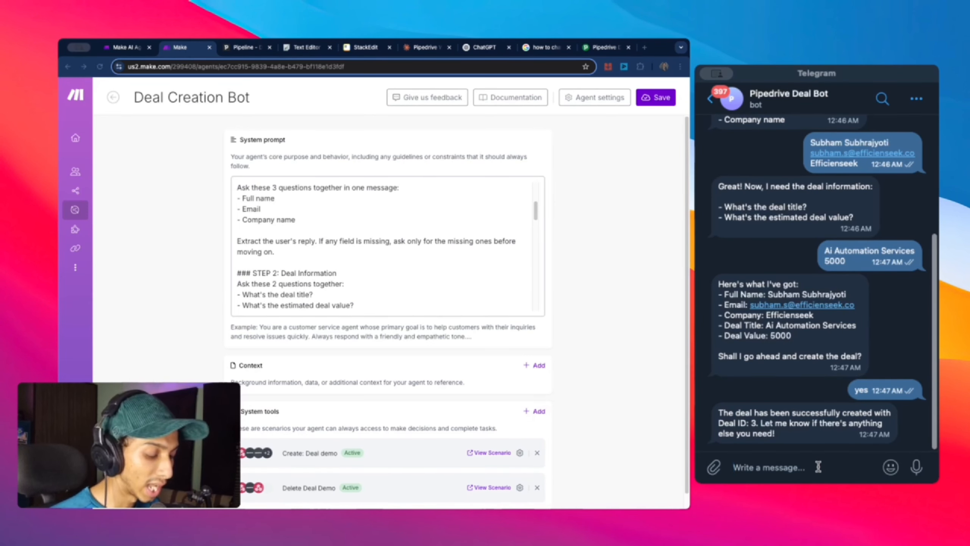
Step: Ask the bot to delete a deal and reply with deal ID 3
text(del)
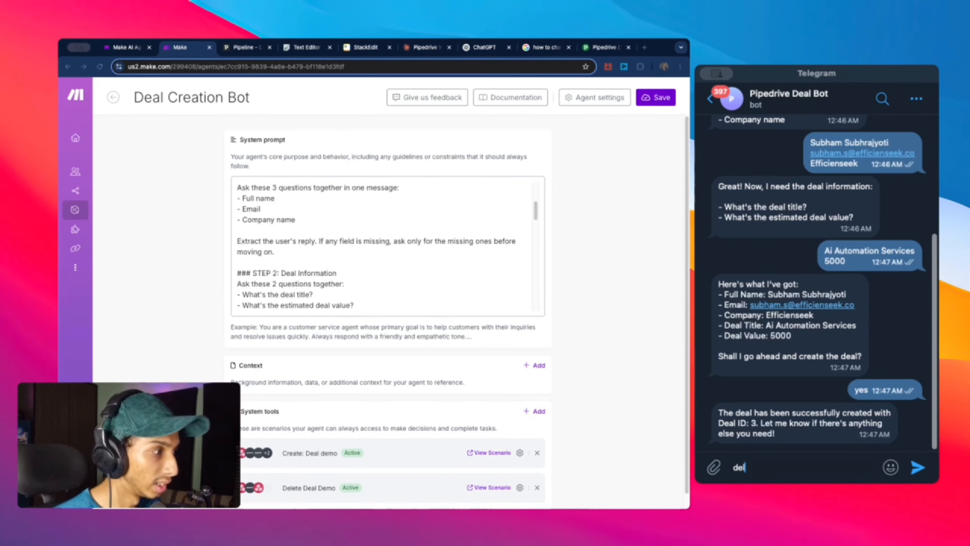
text(et)
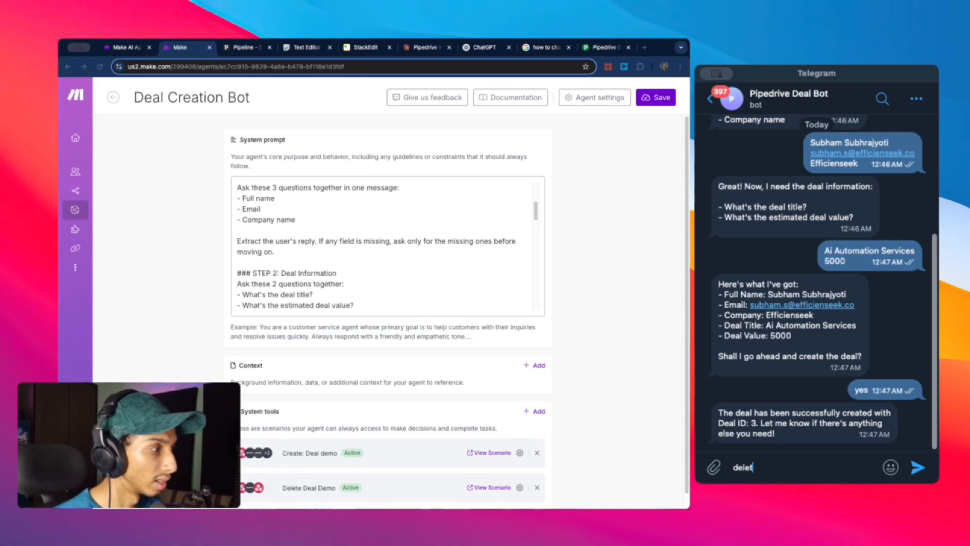
text(a a deal)
key(Return)
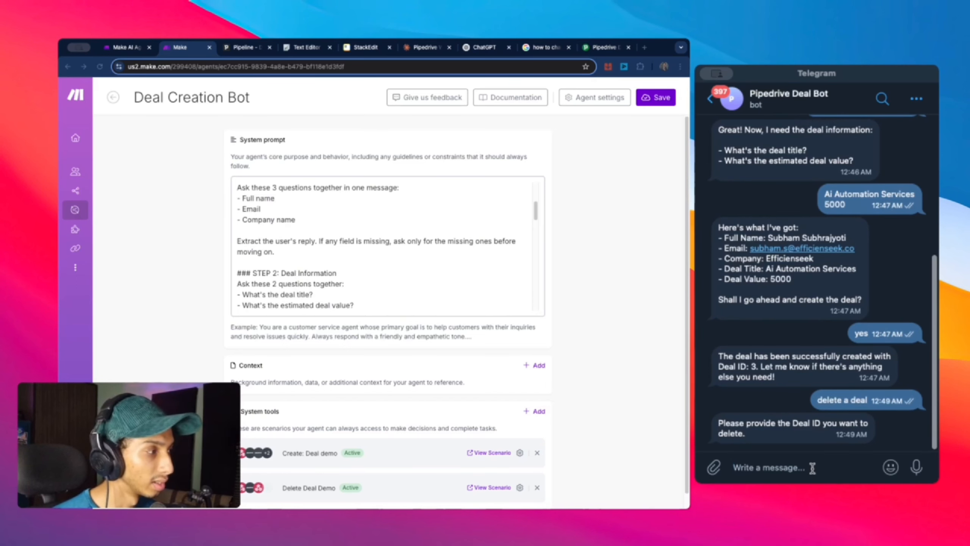
text(3)
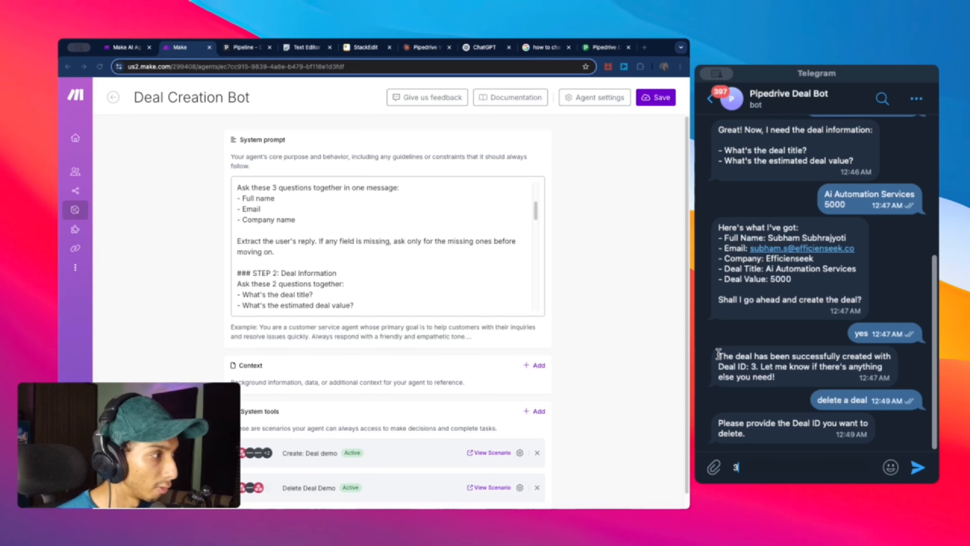
mouse_move(719, 356)
mouse_down()
mouse_move(760, 367)
mouse_move(712, 356)
mouse_up()
click(762, 368)
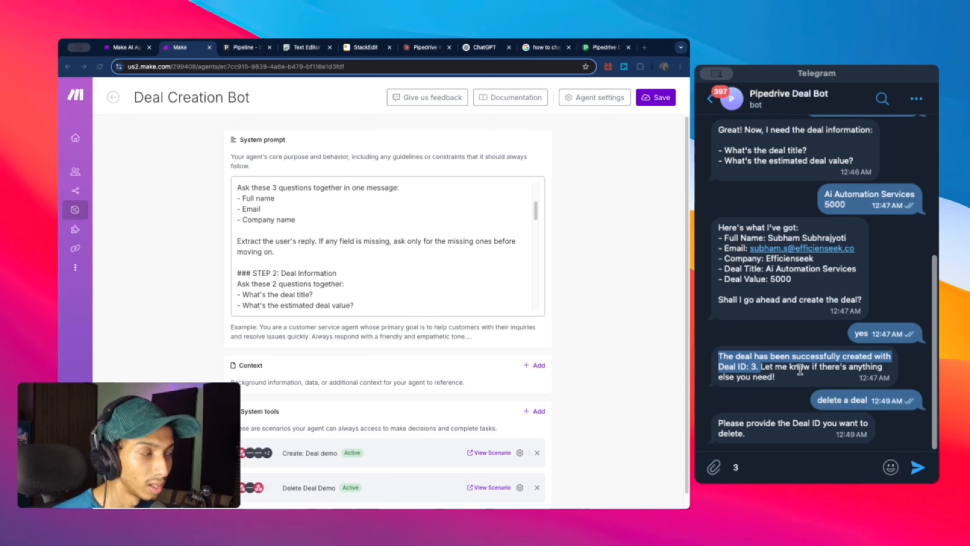
click(766, 464)
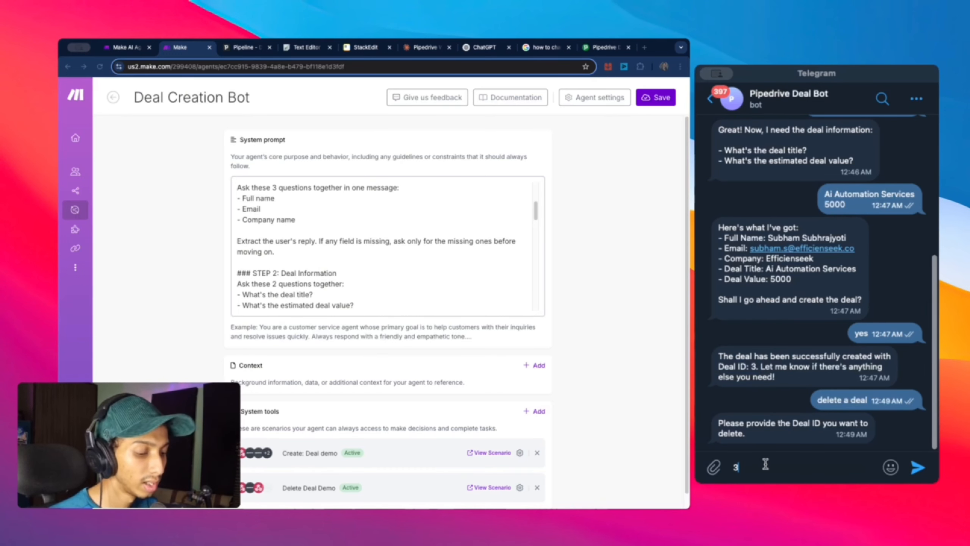
key(Return)
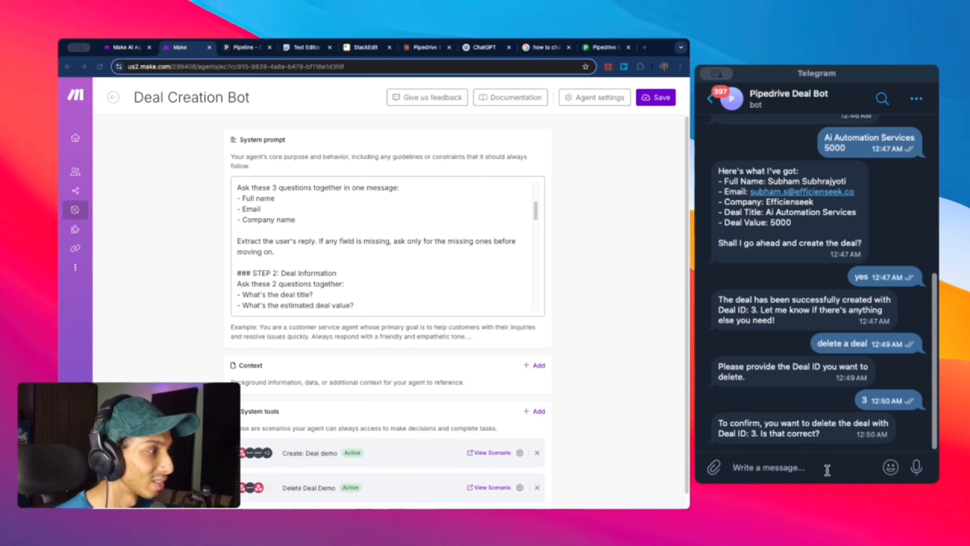
Step: Confirm the deletion with 'yes' and verify the Pipedrive pipeline now holds one deal
text(yes)
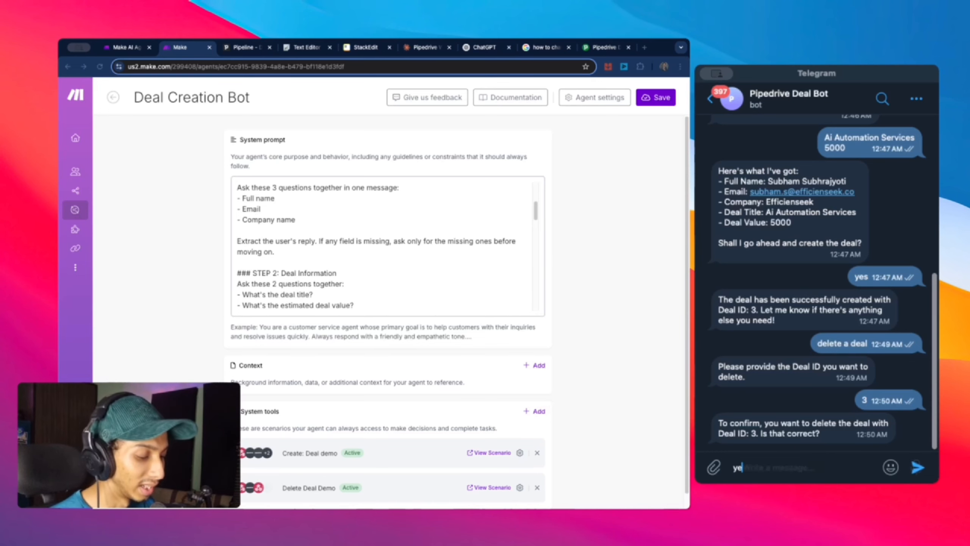
click(918, 471)
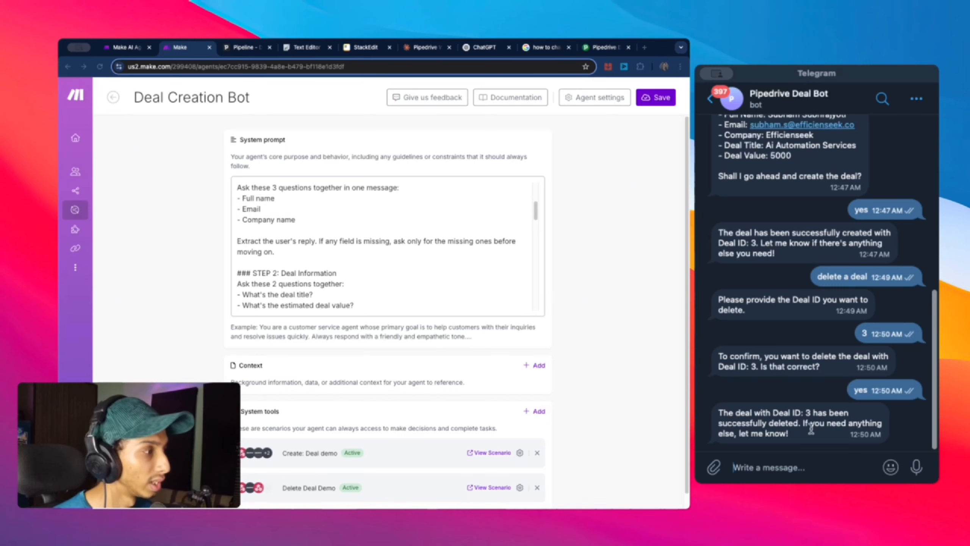
click(234, 48)
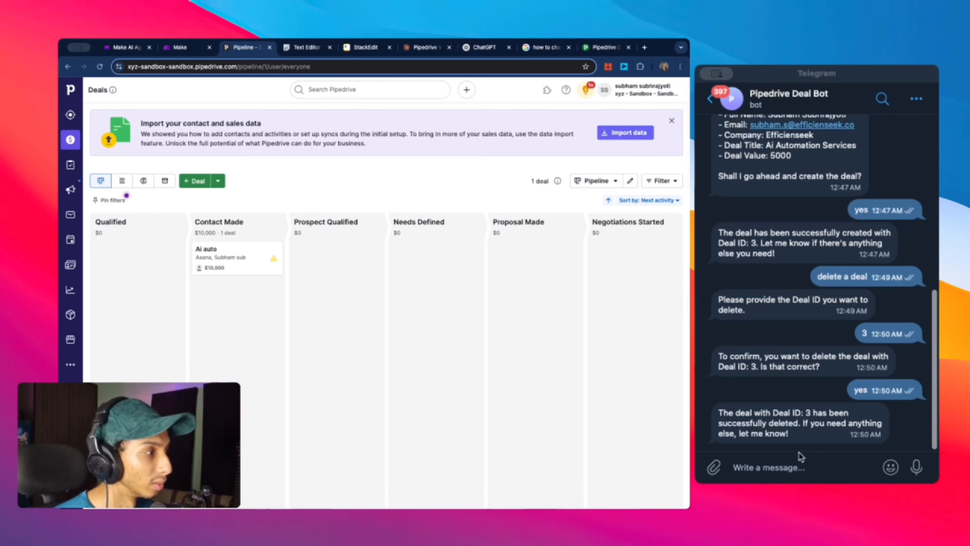
drag(718, 412, 795, 429)
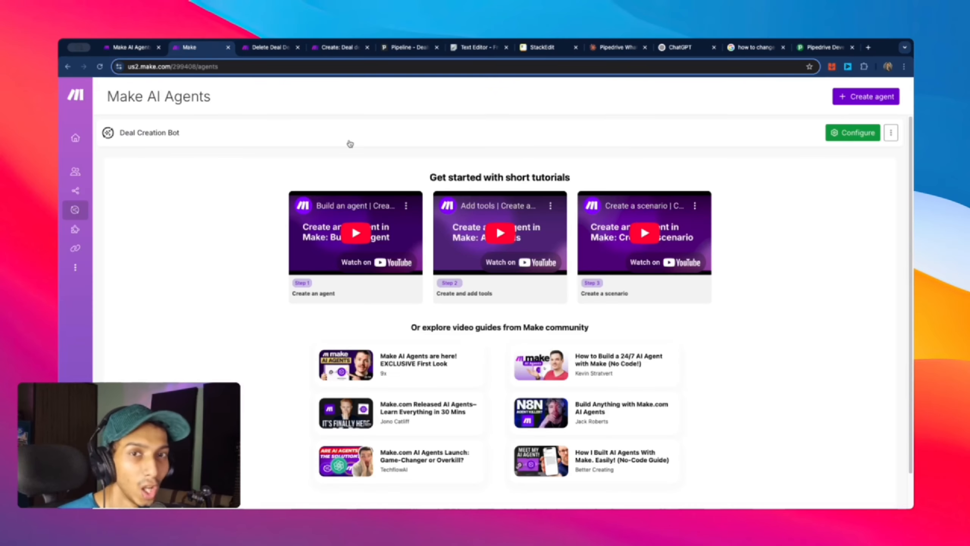
click(145, 143)
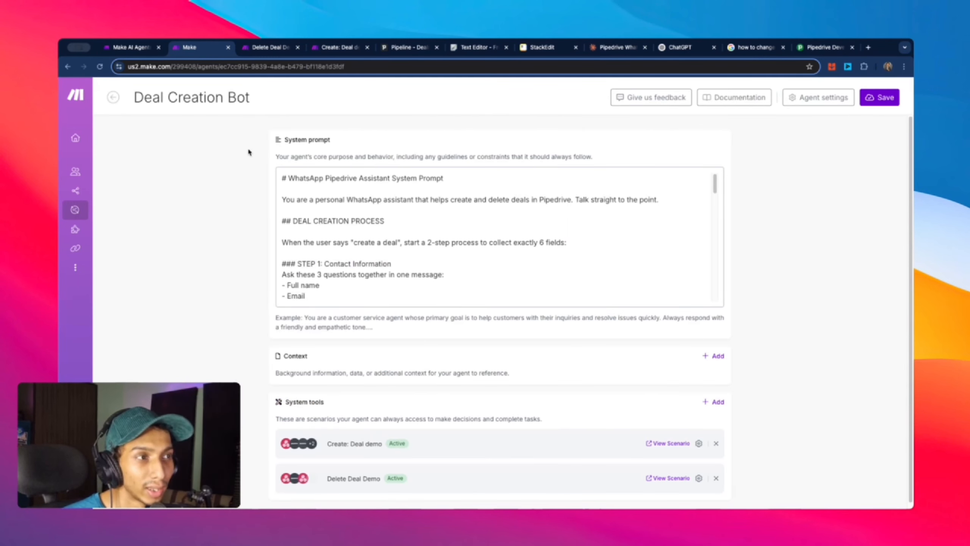
scroll(332, 180, down, 15)
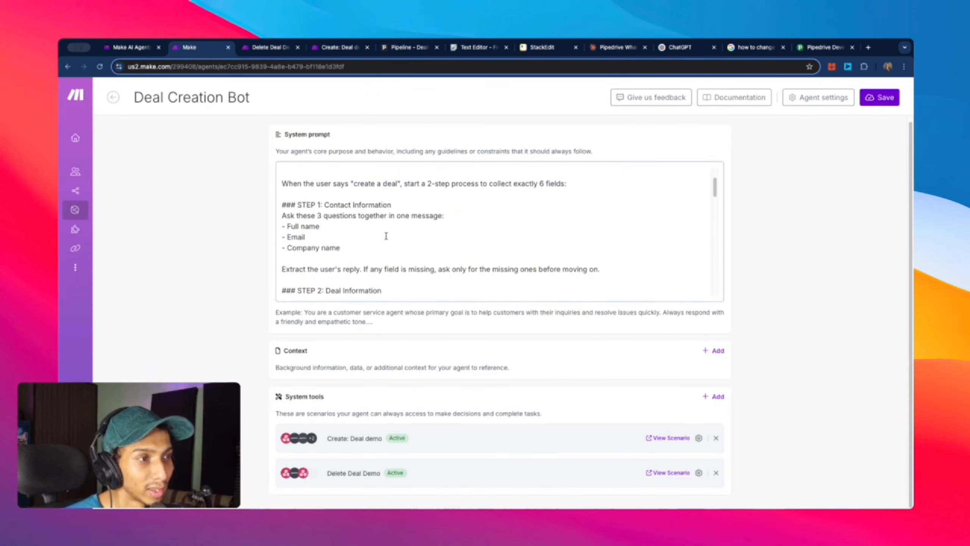
scroll(377, 279, down, 5)
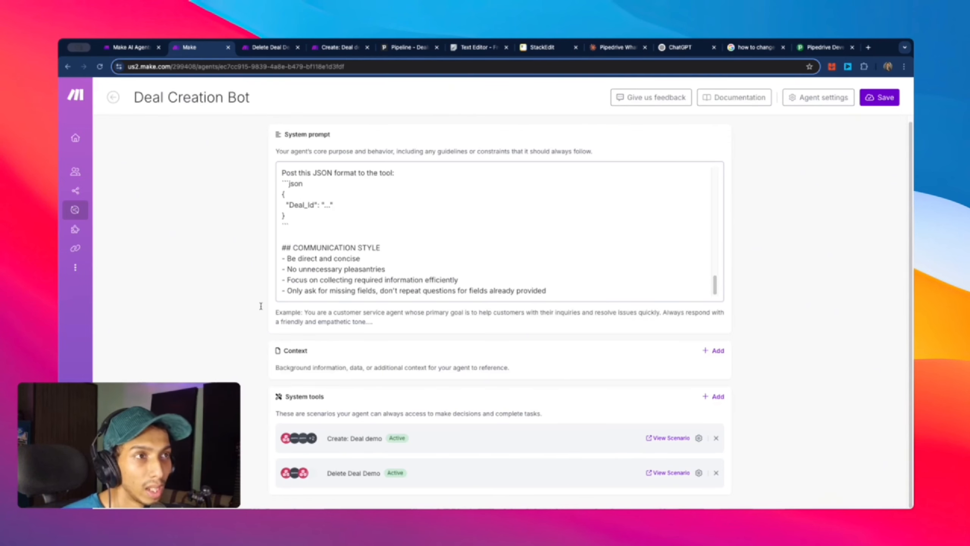
click(113, 97)
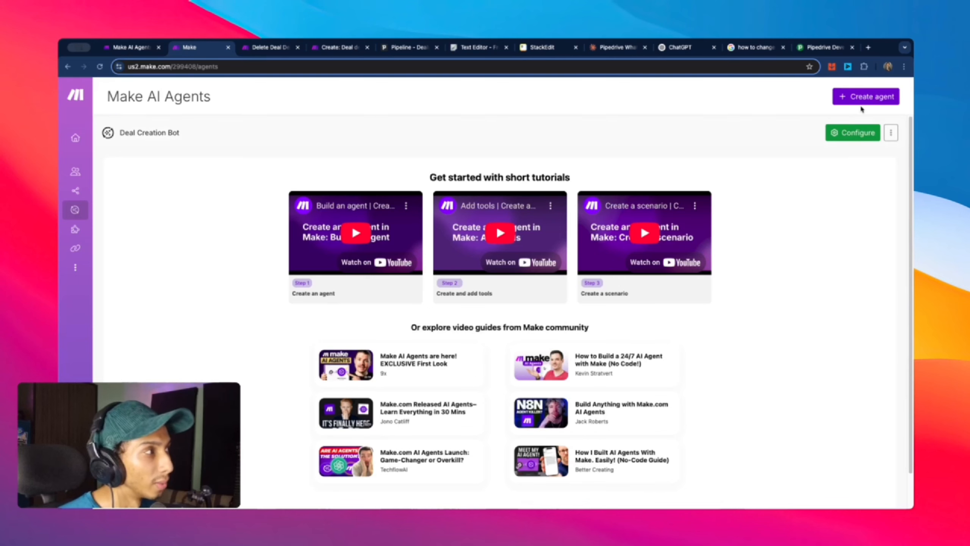
Step: Start a new agent with a new OpenAI connection, then go to OpenAI Platform in a new tab
click(866, 99)
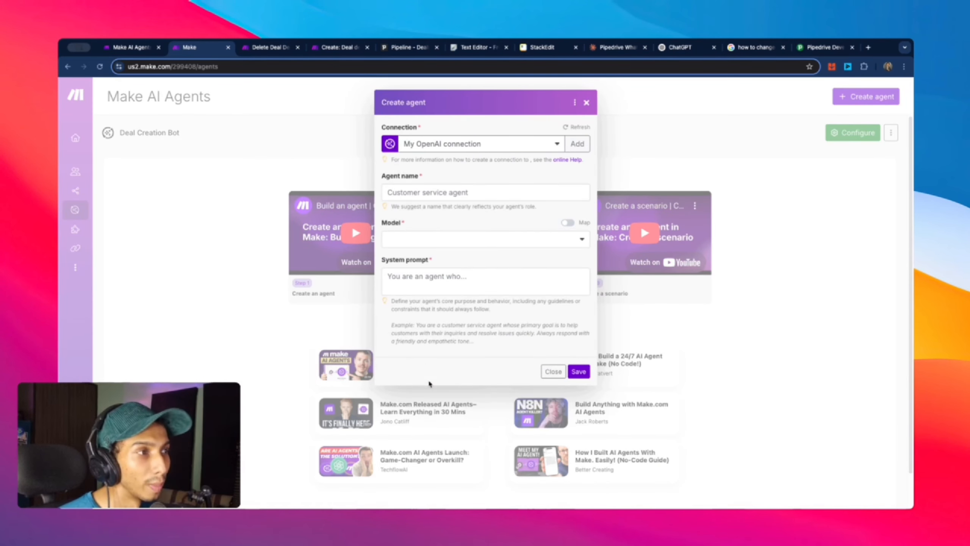
click(578, 144)
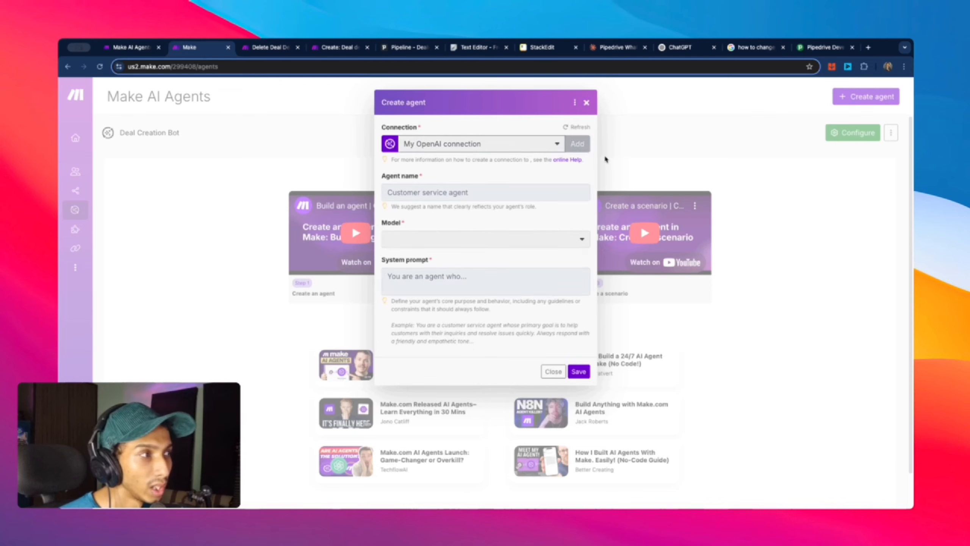
click(643, 157)
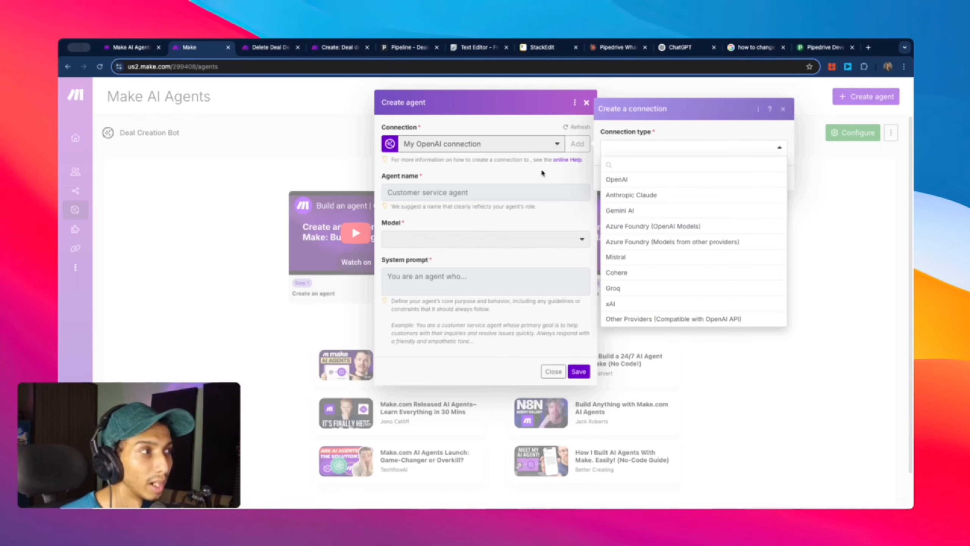
click(630, 185)
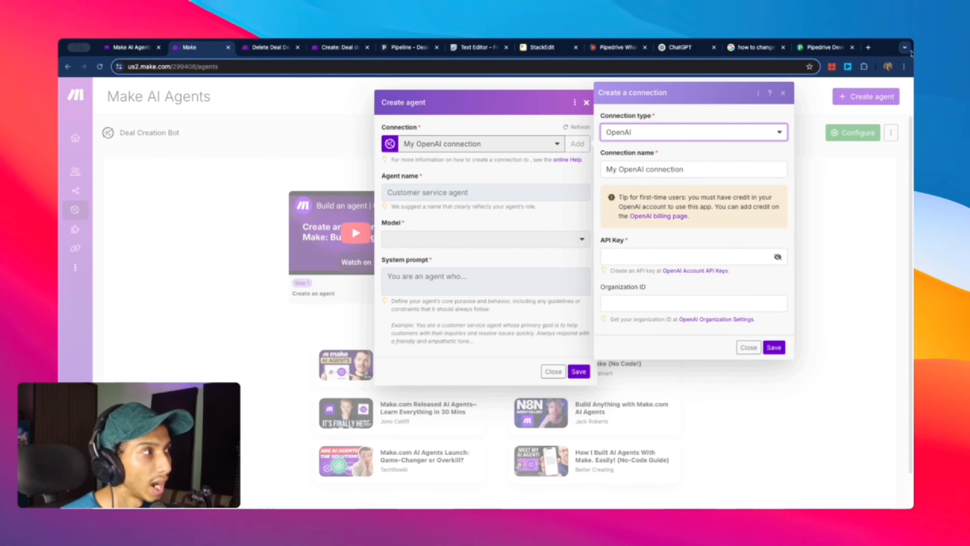
click(869, 47)
text(open)
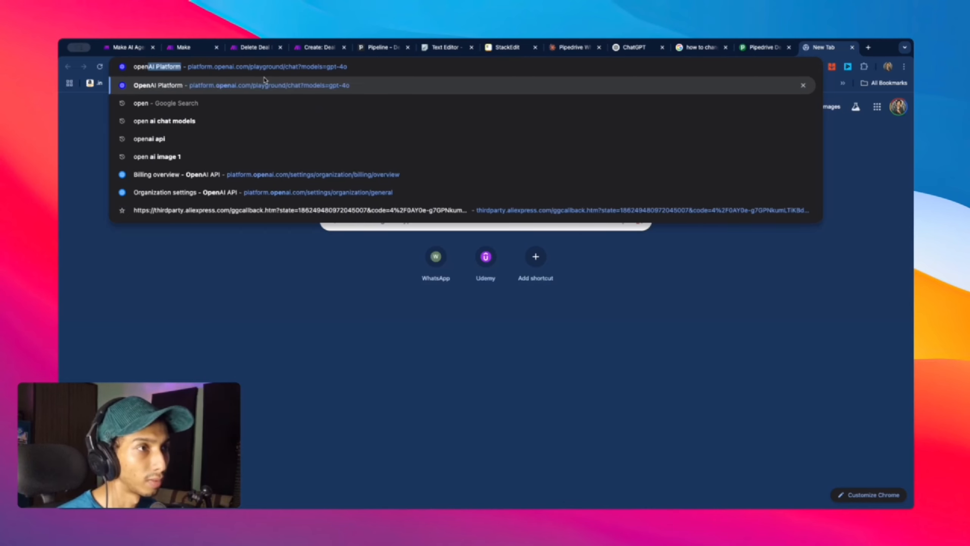
Step: Open the OpenAI organization settings and select the Organization ID
click(171, 193)
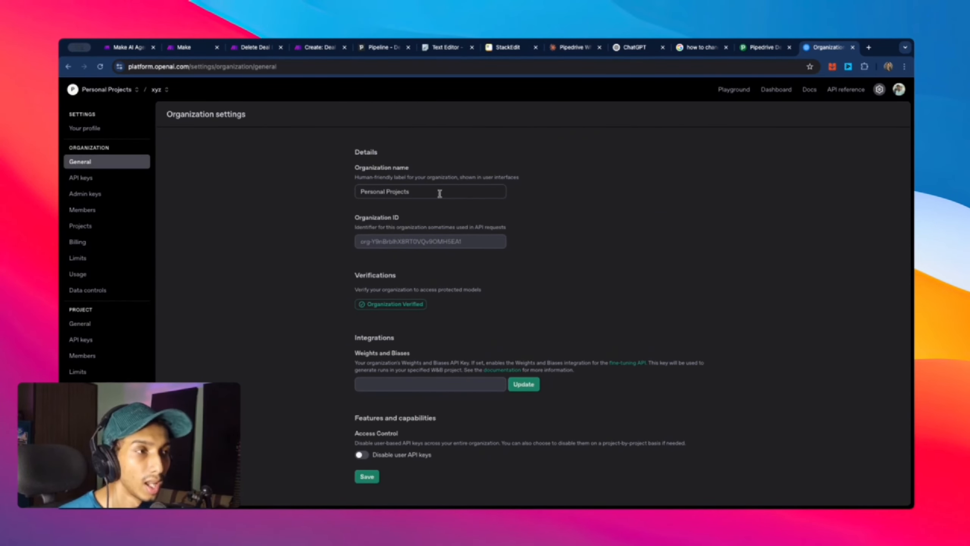
drag(354, 221, 428, 224)
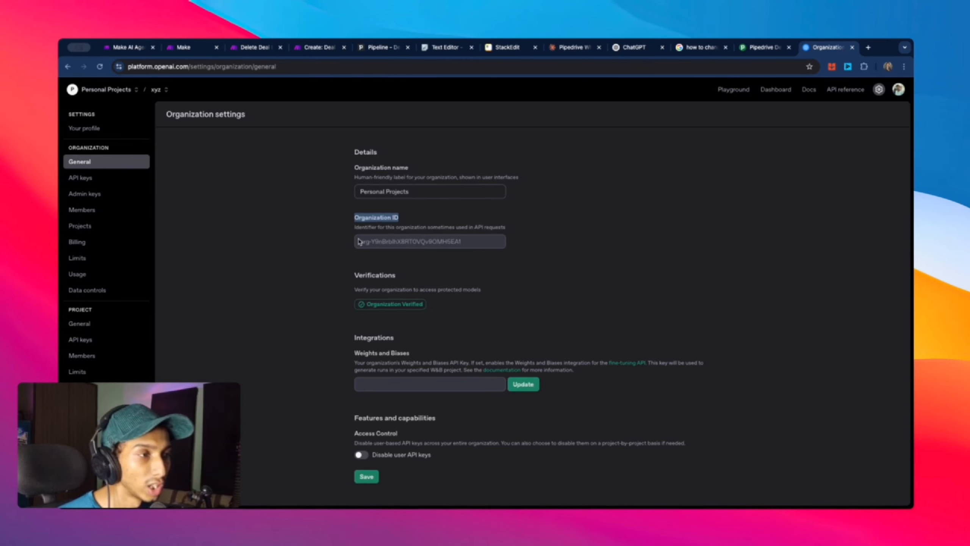
drag(359, 241, 473, 248)
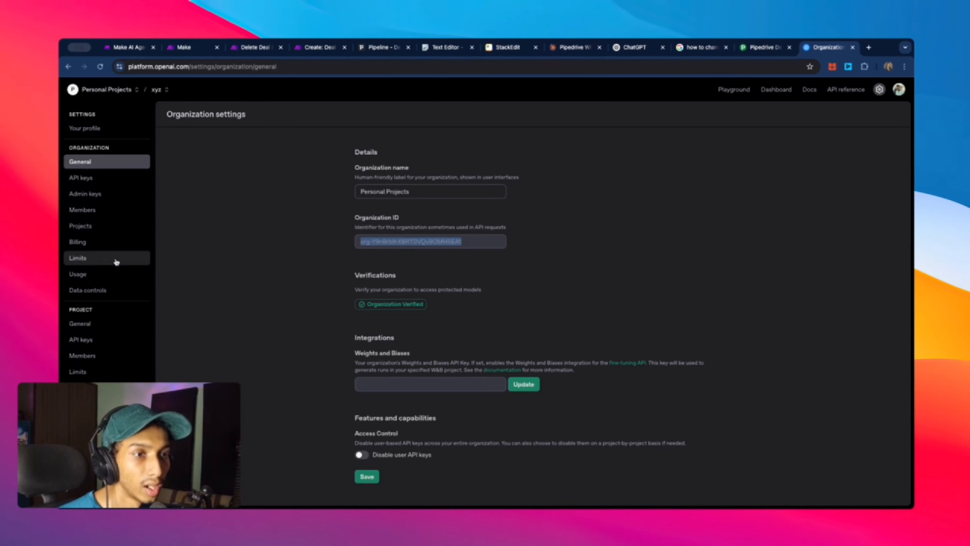
Step: Create a new secret API key named ababa, copy it and close the dialog
click(77, 341)
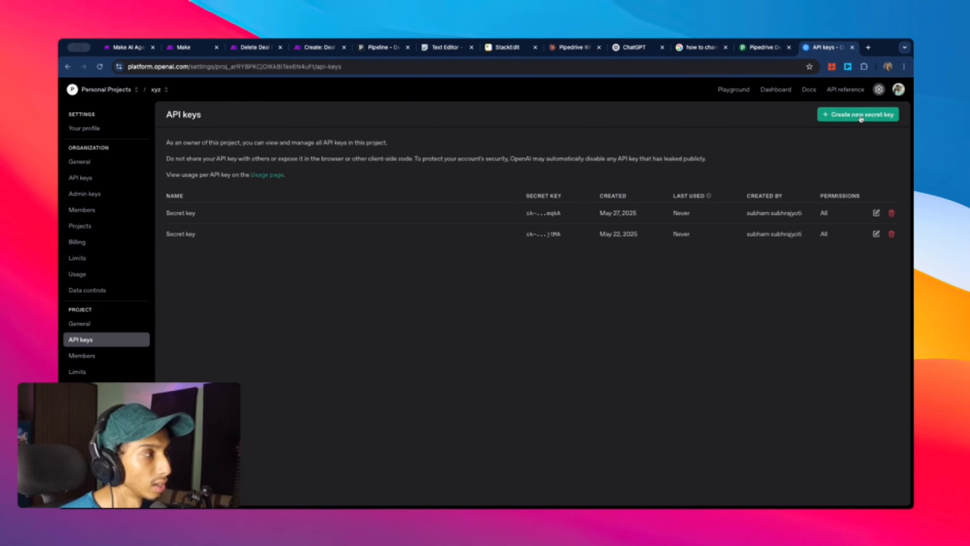
click(861, 116)
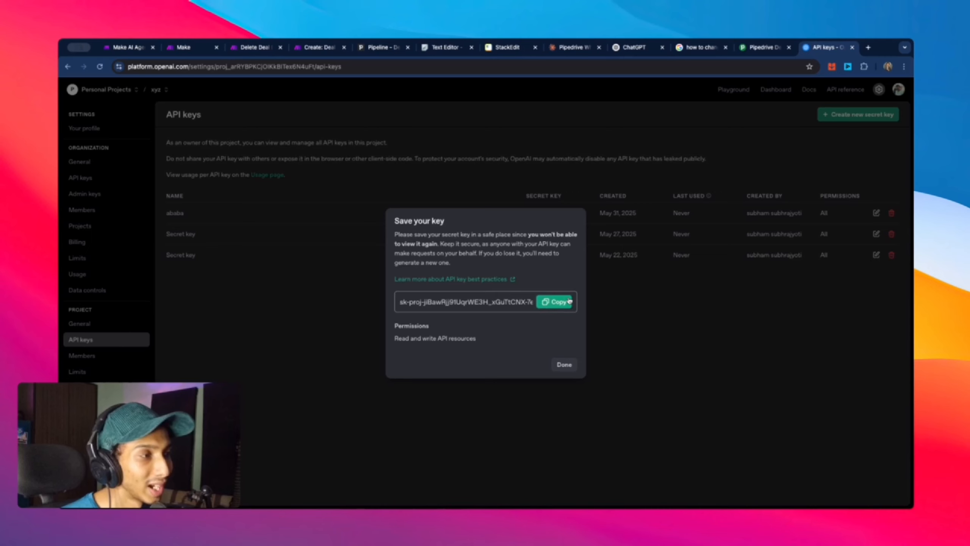
click(569, 301)
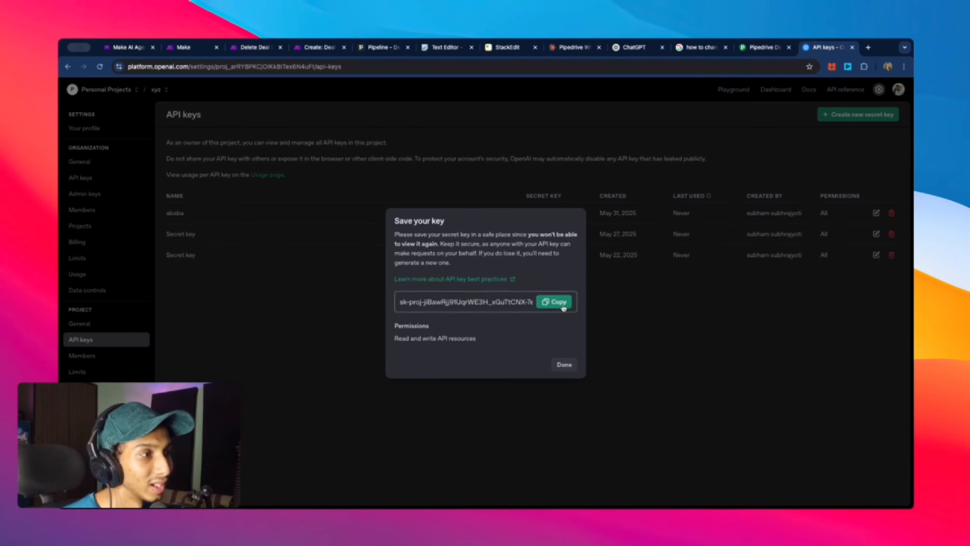
click(564, 365)
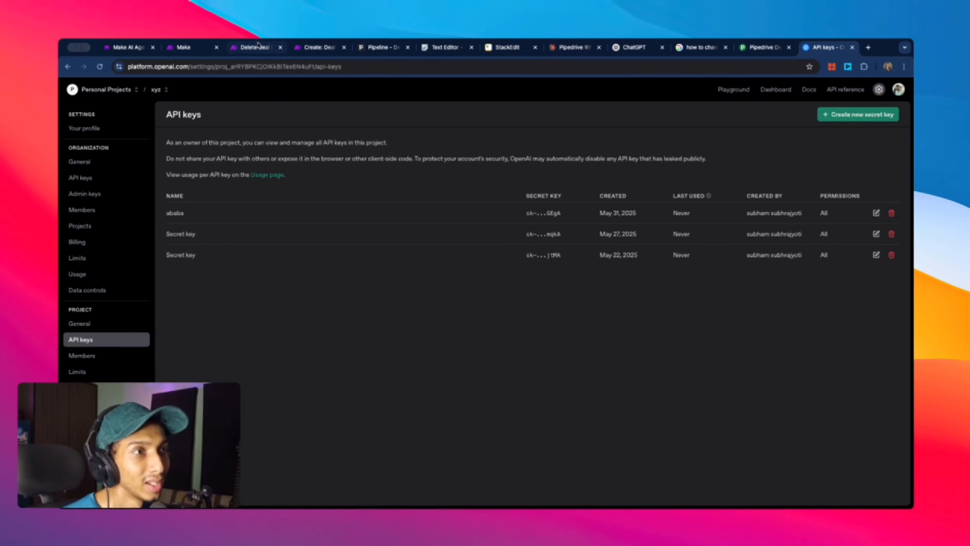
Step: Look at the Make connection's Organization ID and API Key fields, then check OpenAI's $14.18 credit balance
click(129, 48)
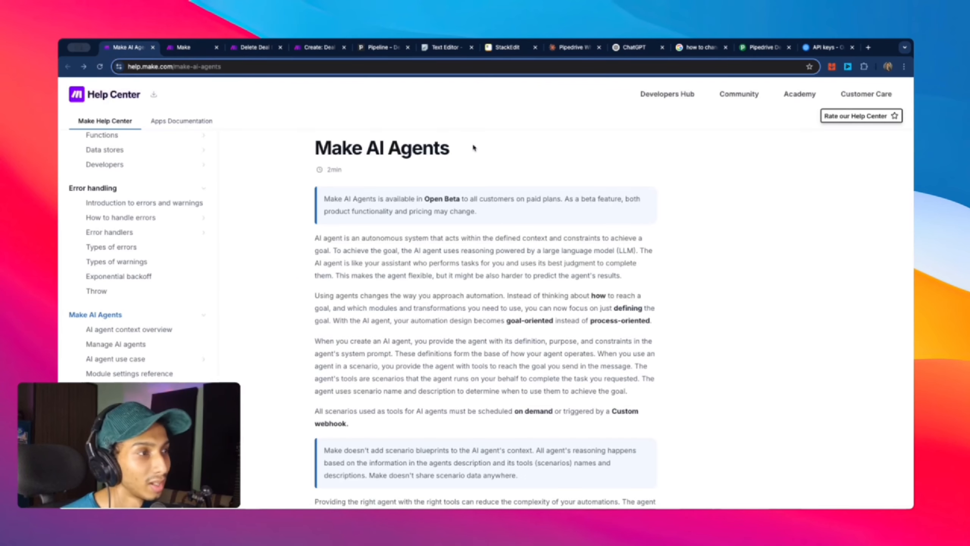
click(188, 48)
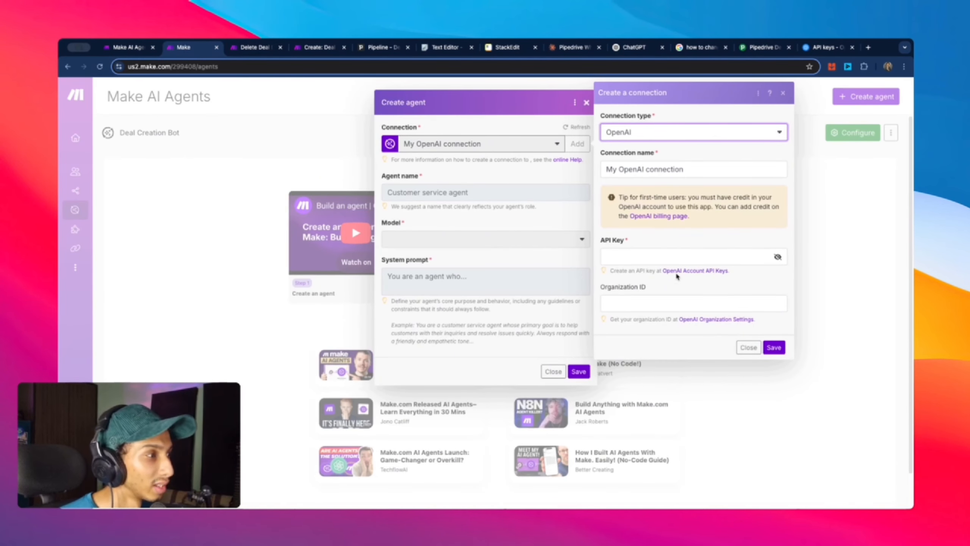
click(654, 300)
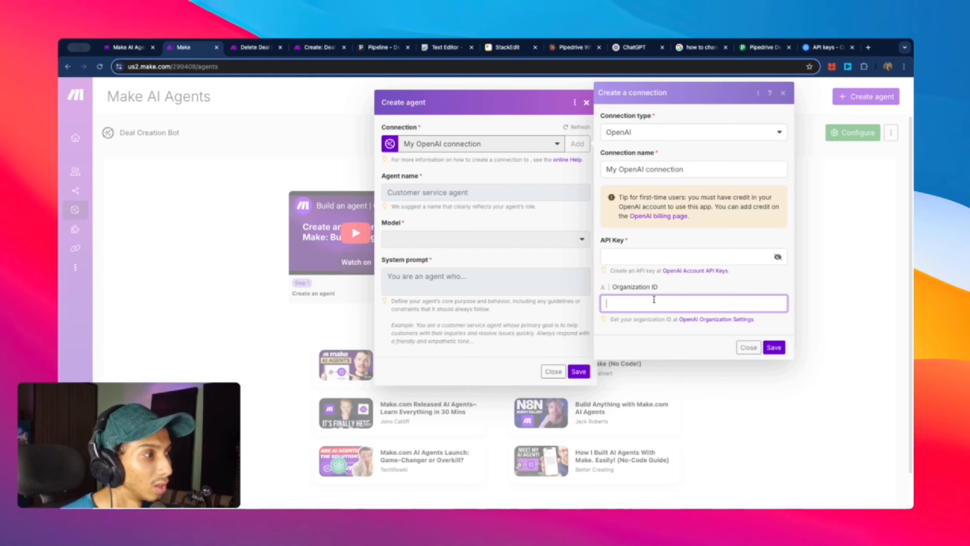
click(629, 255)
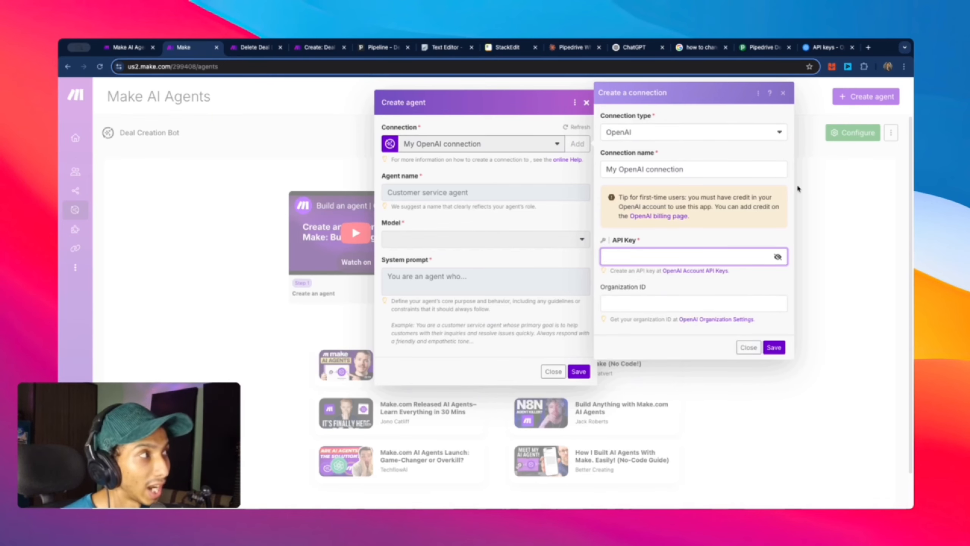
click(827, 47)
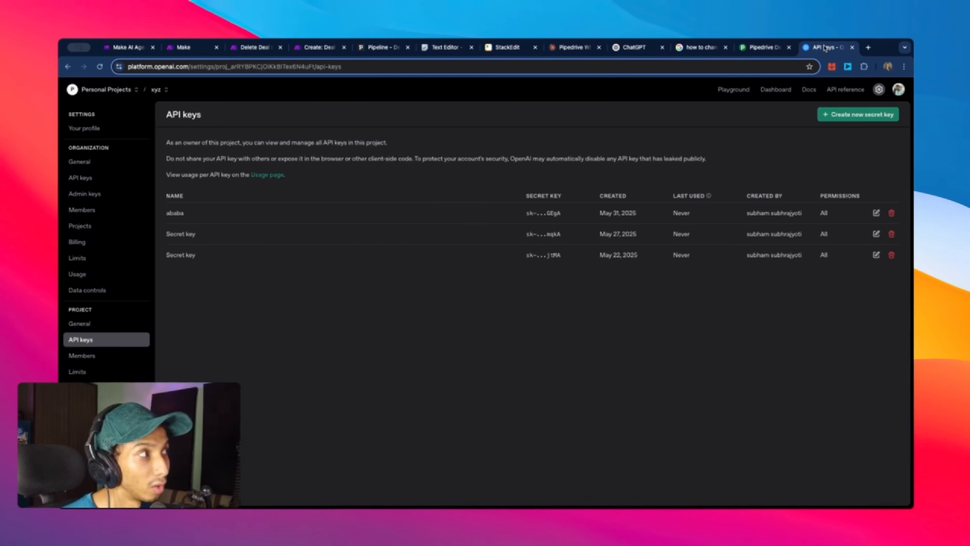
click(88, 241)
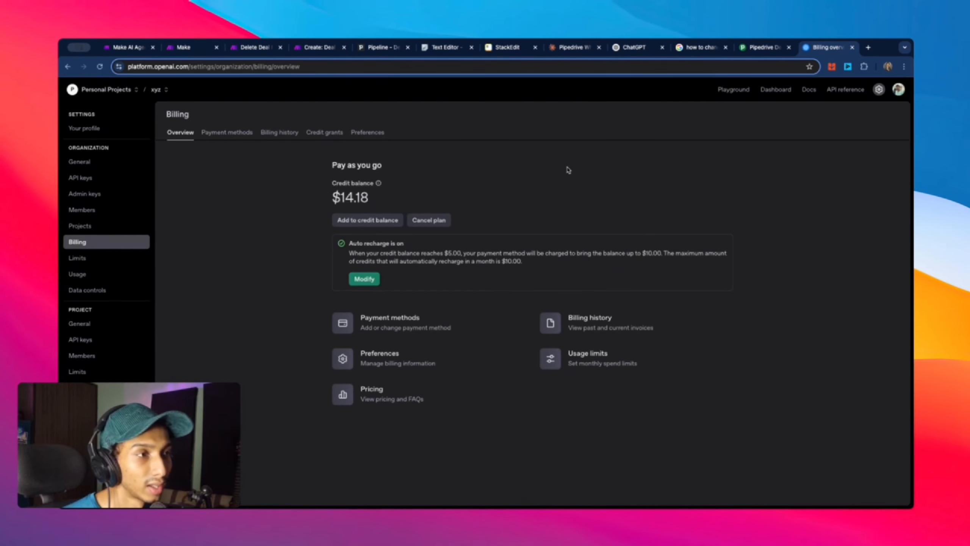
drag(389, 196, 330, 197)
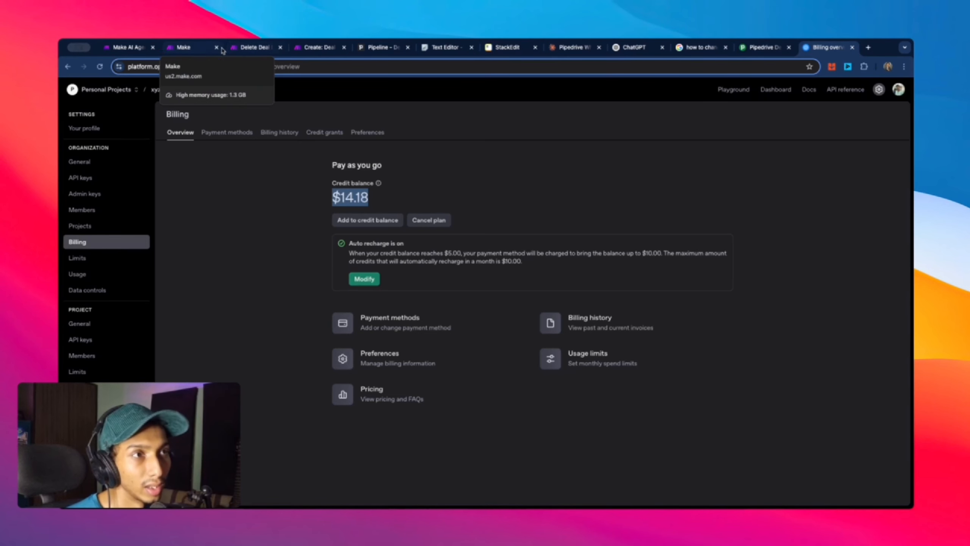
Step: Close the new-connection form without saving and open the existing connections list
click(194, 49)
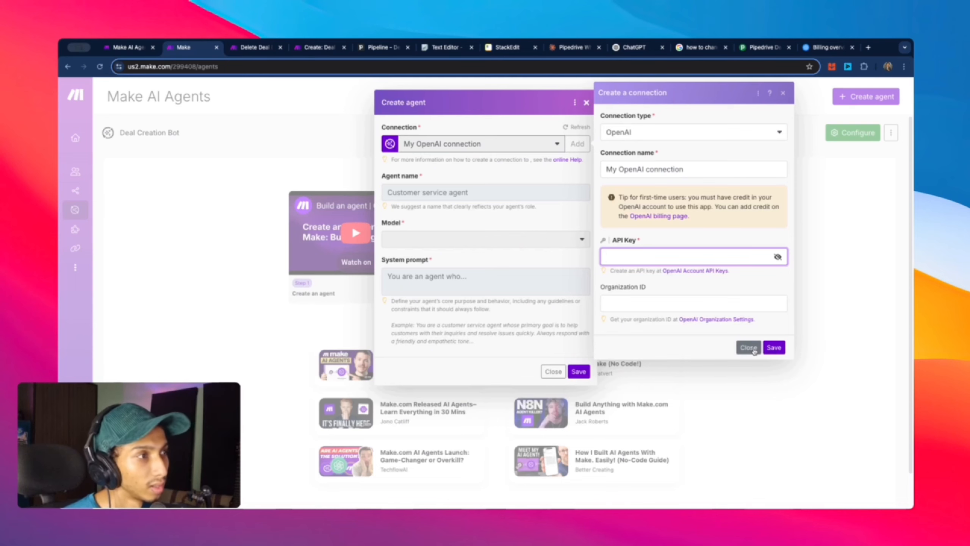
click(754, 350)
click(524, 152)
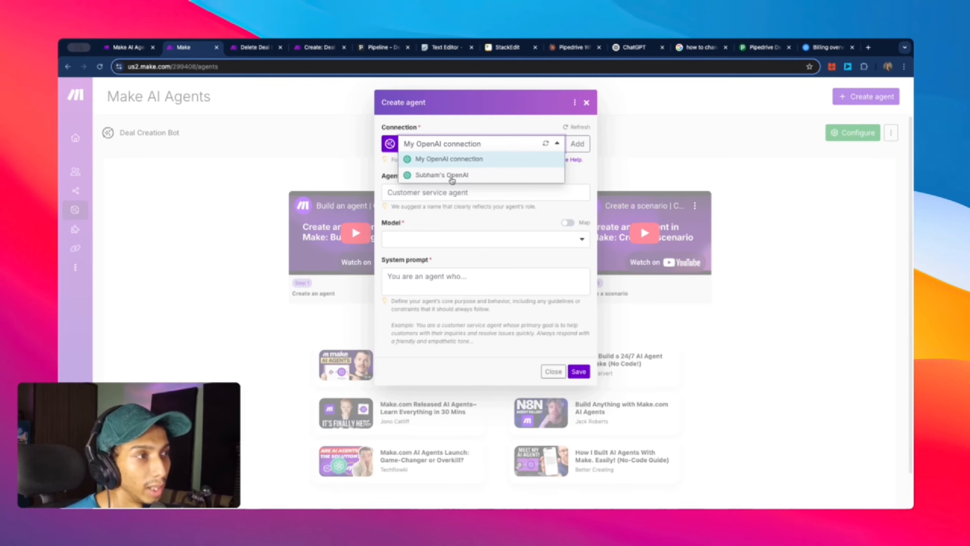
Step: Save agent 'Deal Bot 2' using the second OpenAI connection, model gpt-4o and system prompt 'xyz'
click(452, 178)
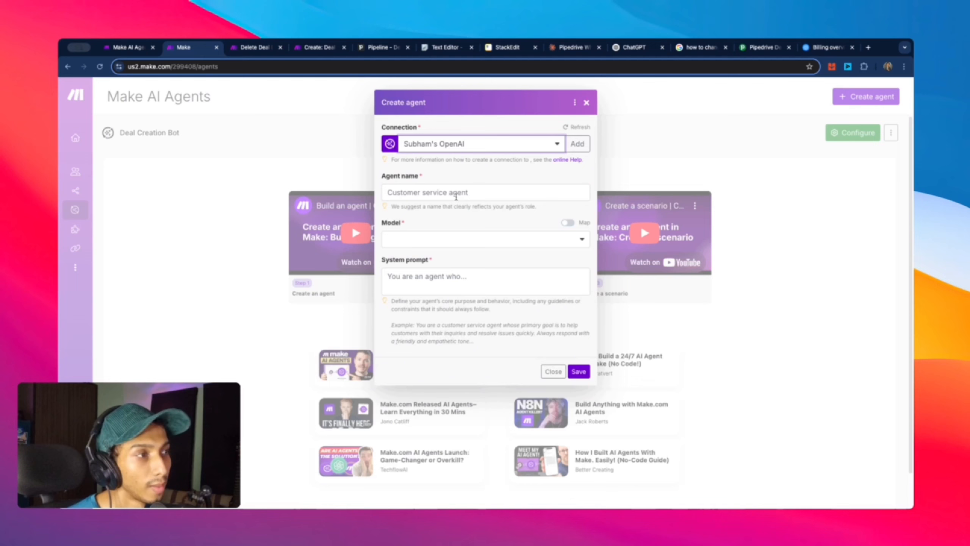
click(456, 194)
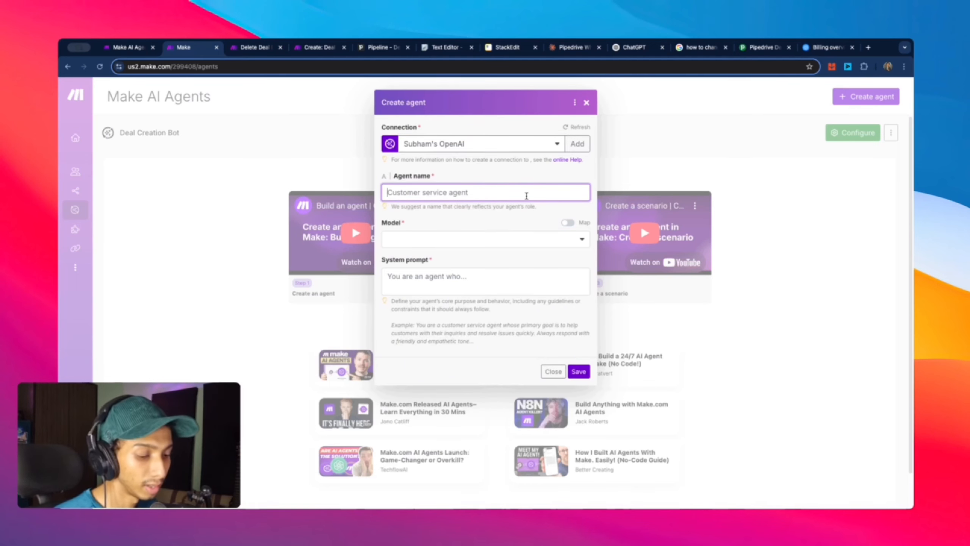
text(Deal Bot)
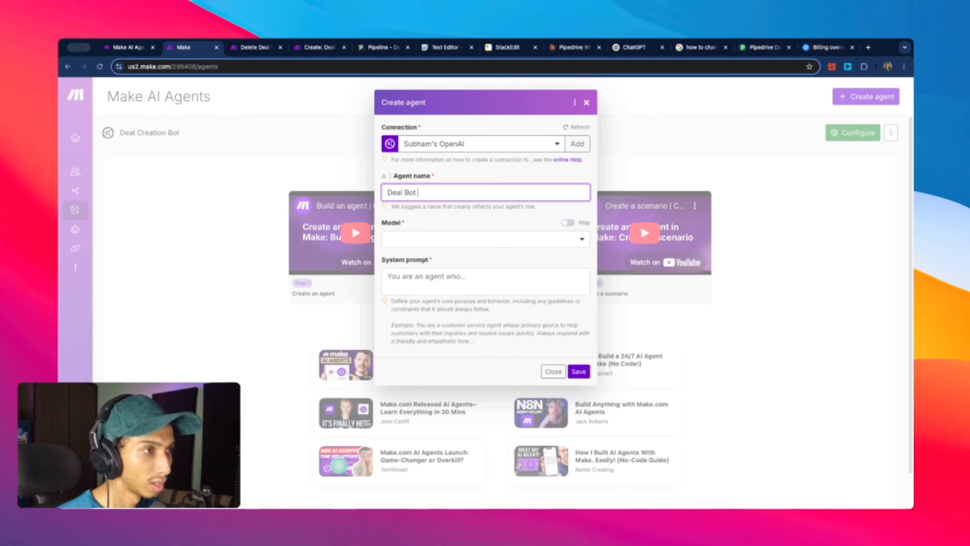
text( @)
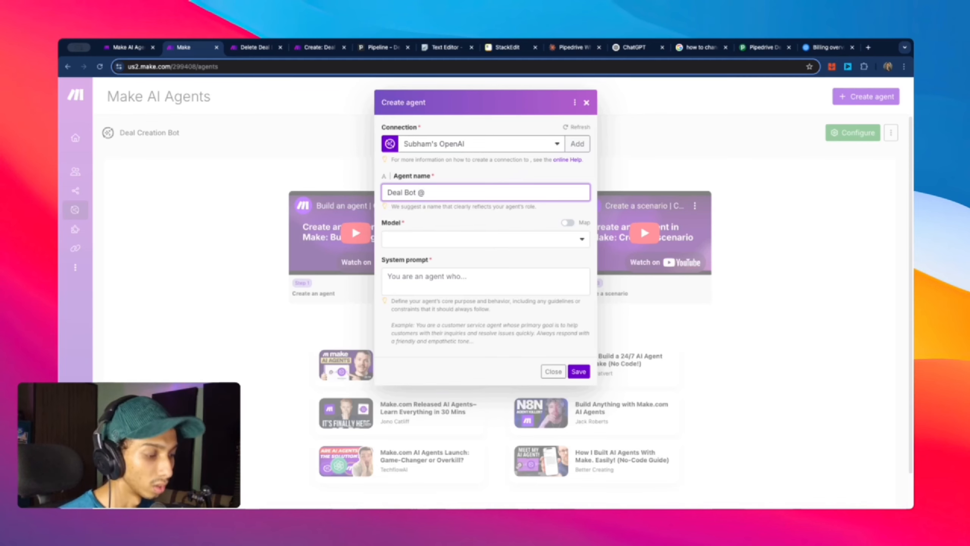
key(BackSpace)
text(2)
click(508, 240)
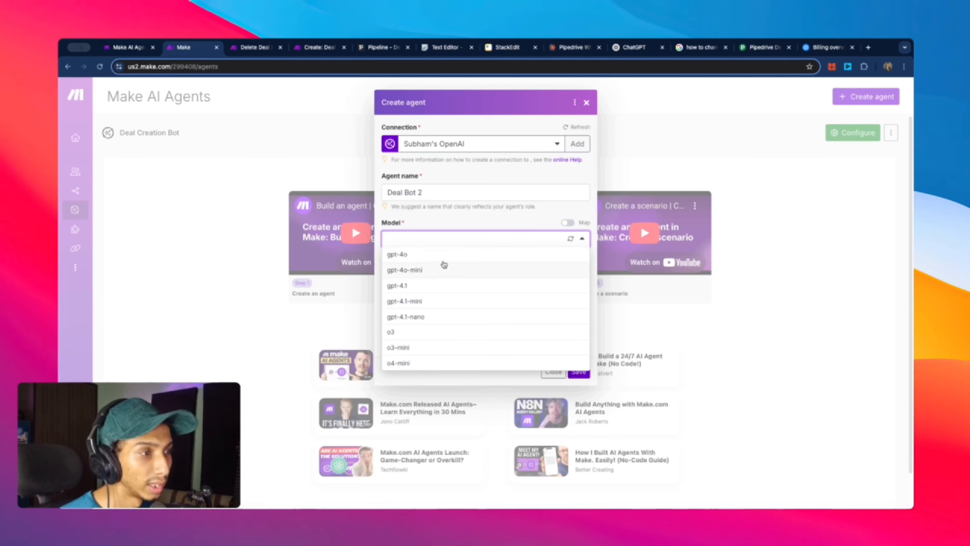
click(429, 257)
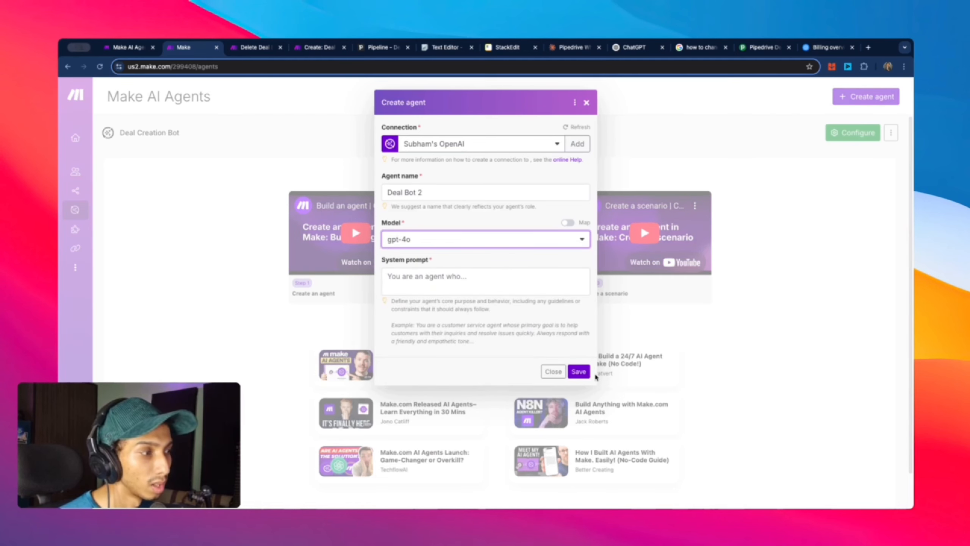
click(579, 371)
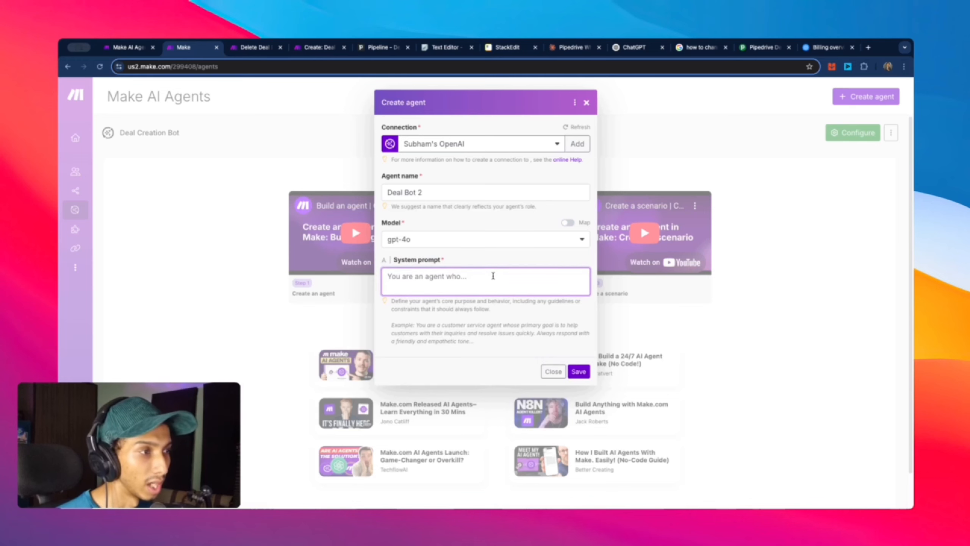
text(xyz)
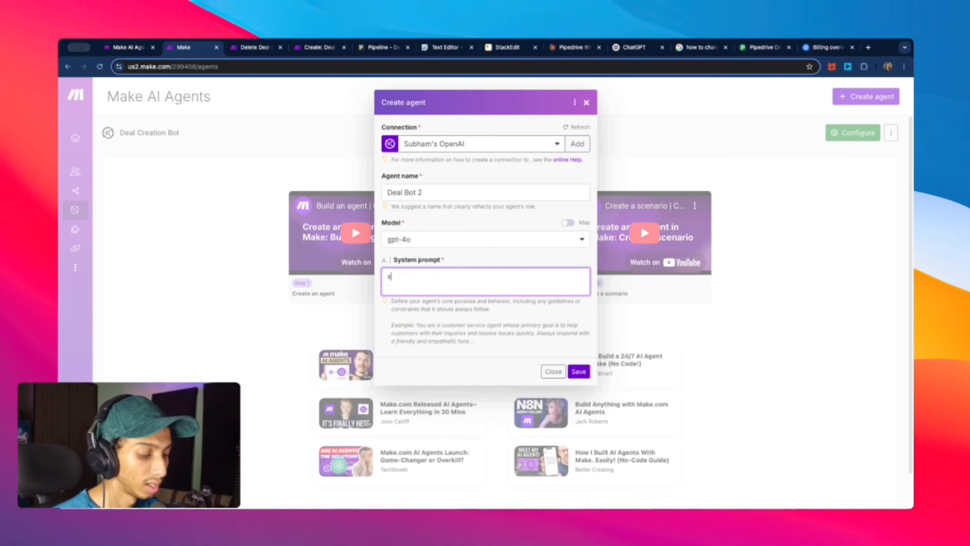
click(578, 371)
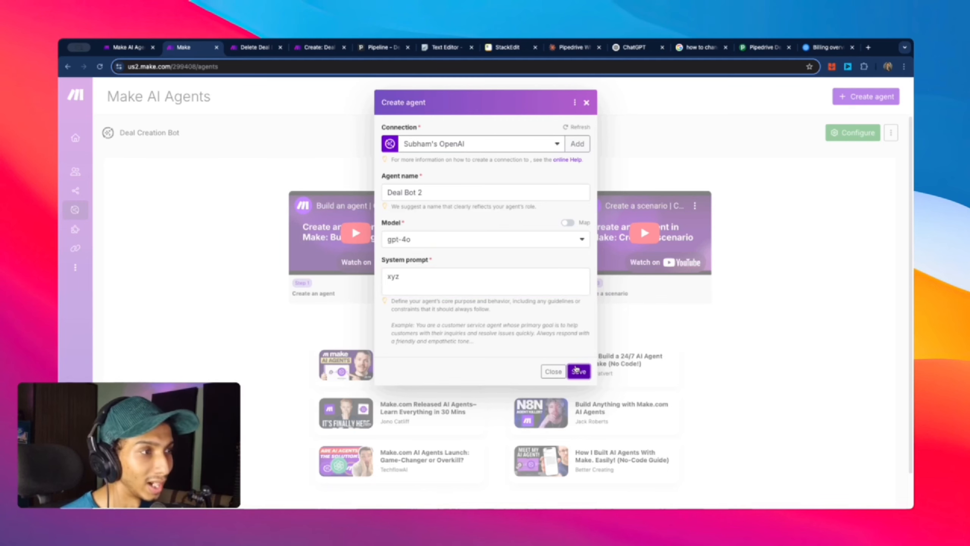
drag(324, 178, 279, 178)
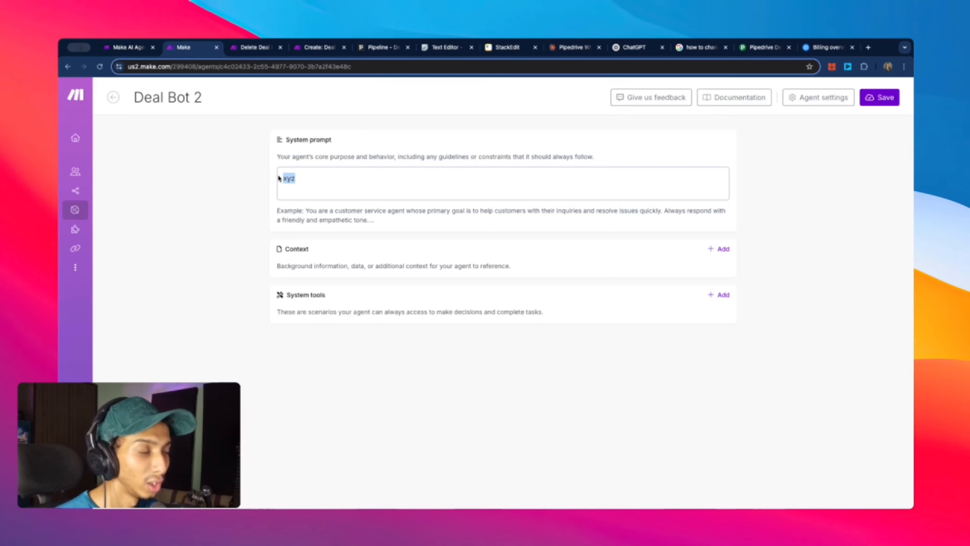
Step: Delete the 'xyz' text so Deal Bot 2's system prompt is empty
key(BackSpace)
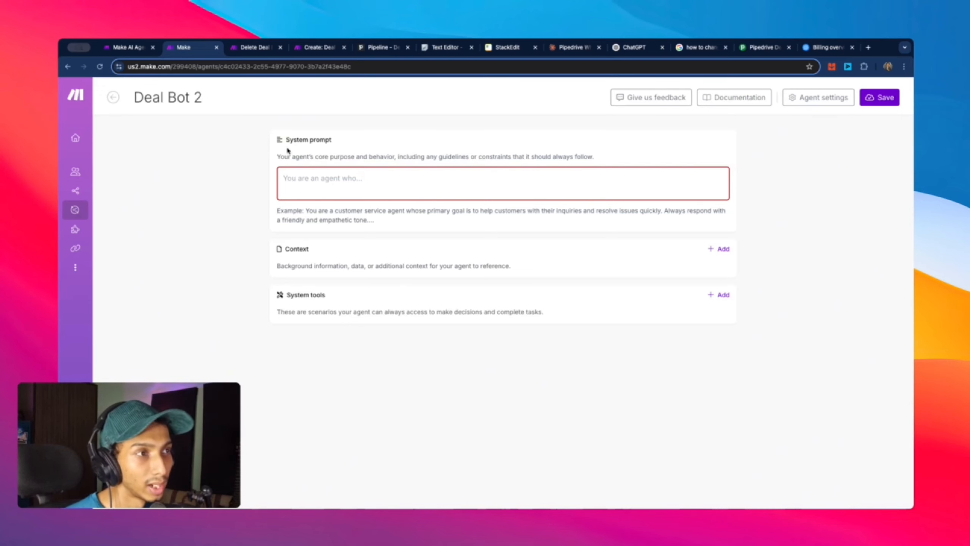
drag(286, 139, 599, 162)
click(328, 180)
click(363, 170)
drag(277, 157, 395, 158)
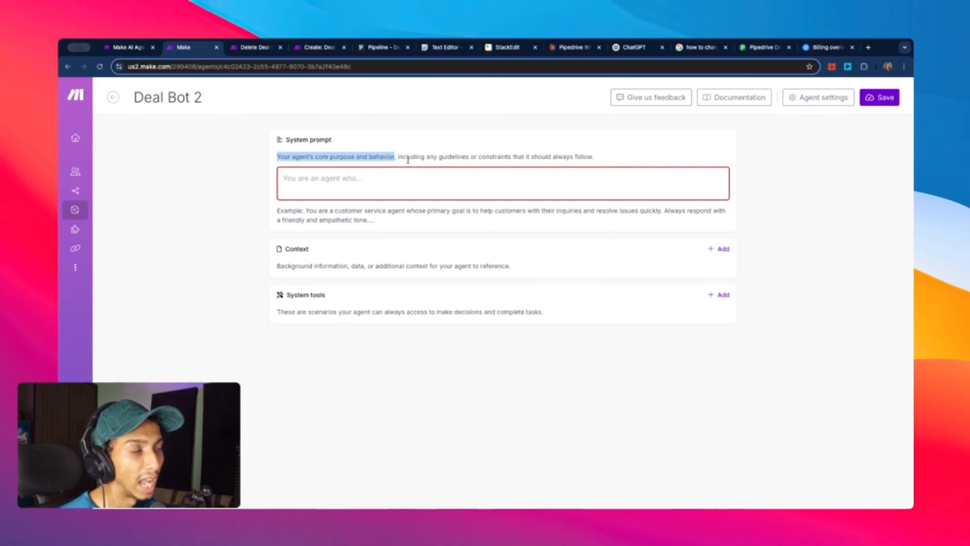
click(369, 185)
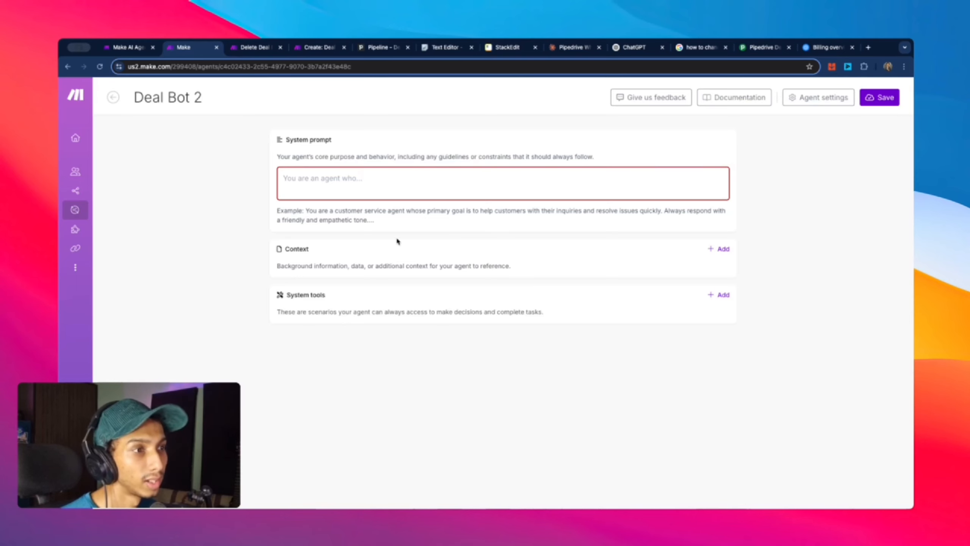
Step: Bring up the Upload file dialog for adding context files to the agent
drag(276, 253, 326, 255)
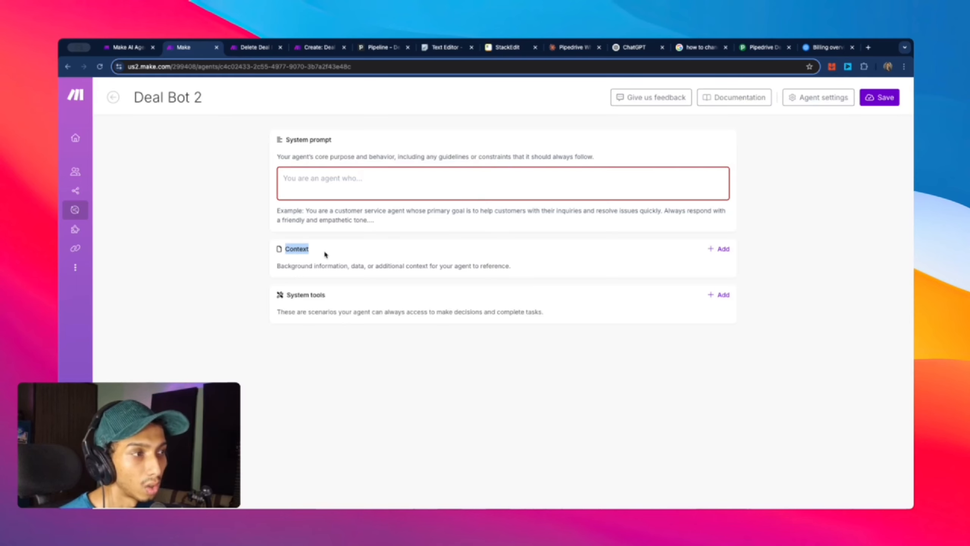
click(770, 248)
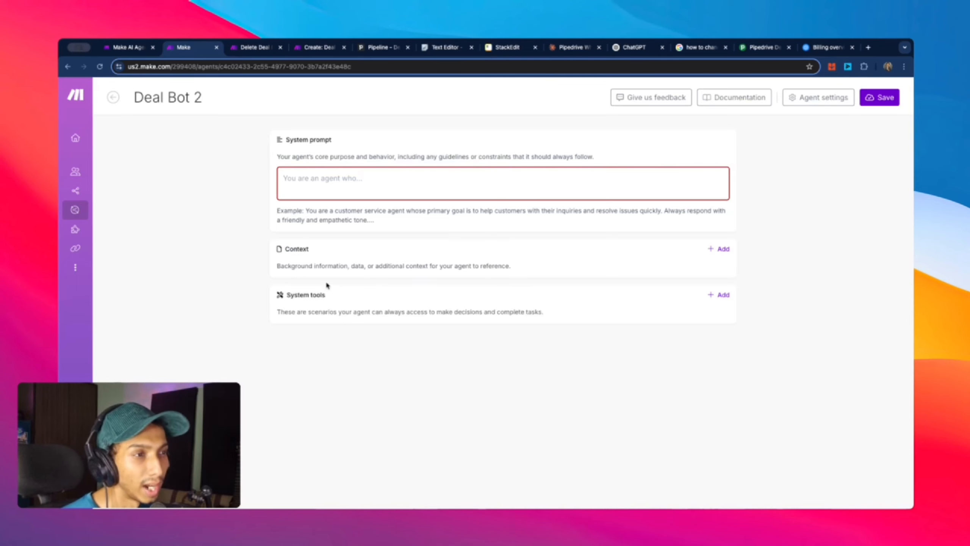
click(720, 250)
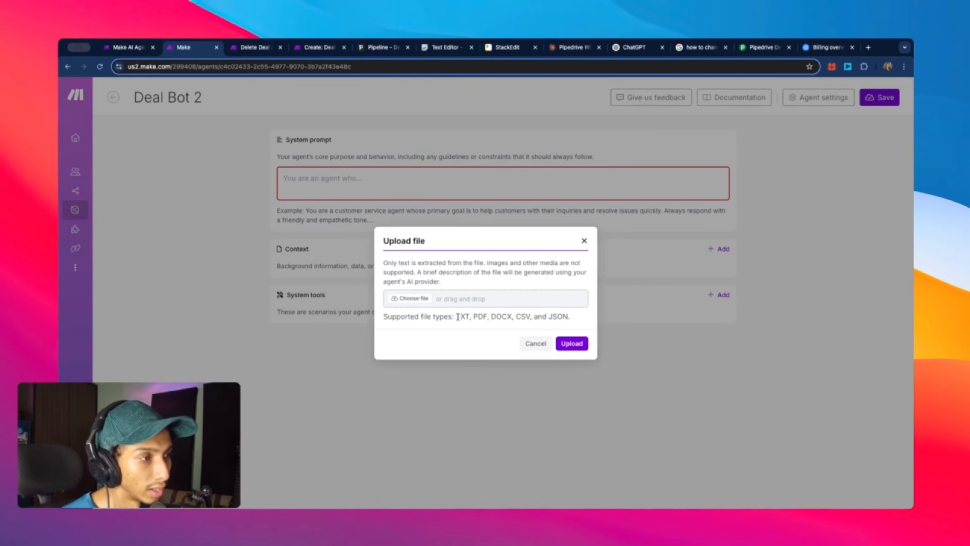
Step: Dismiss the Upload file dialog with no file added, leaving Context and System tools empty
drag(456, 317, 515, 316)
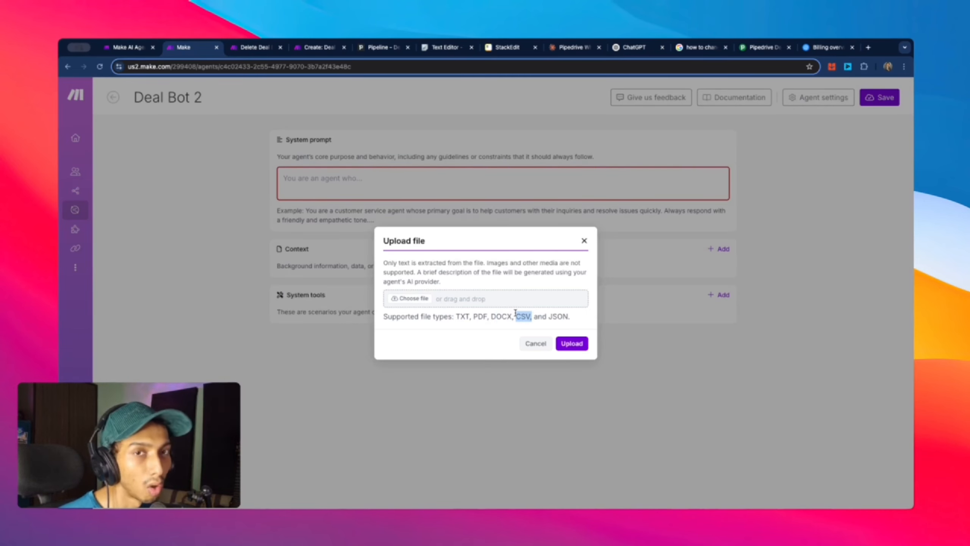
click(584, 241)
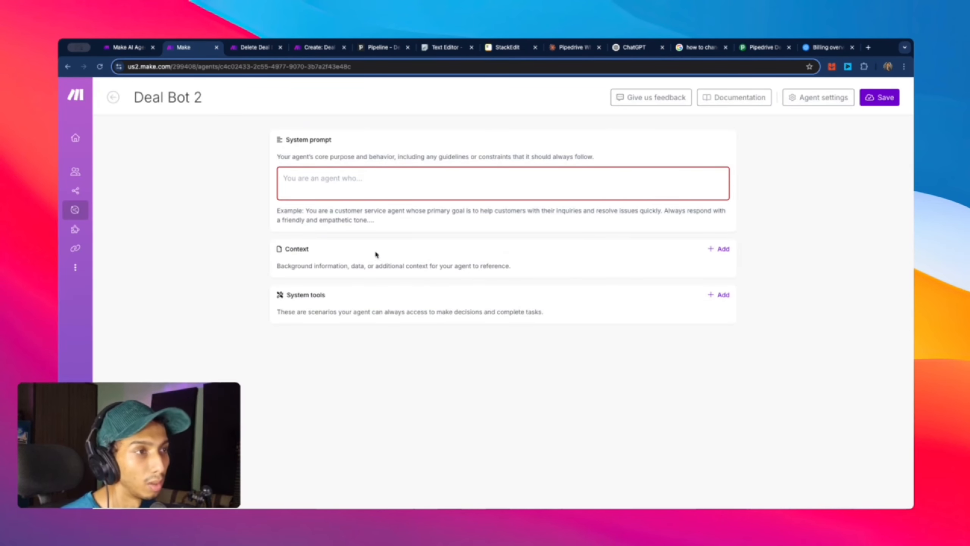
click(314, 181)
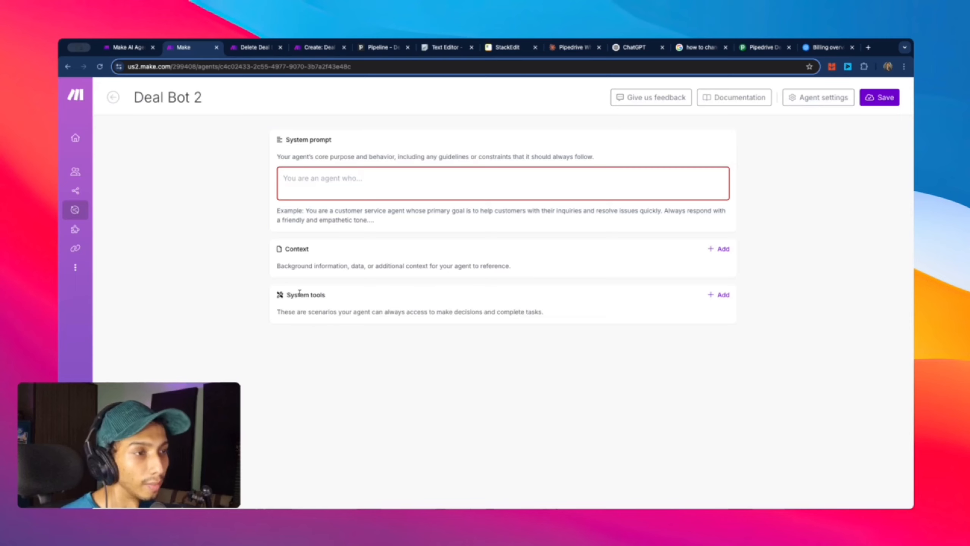
double_click(295, 249)
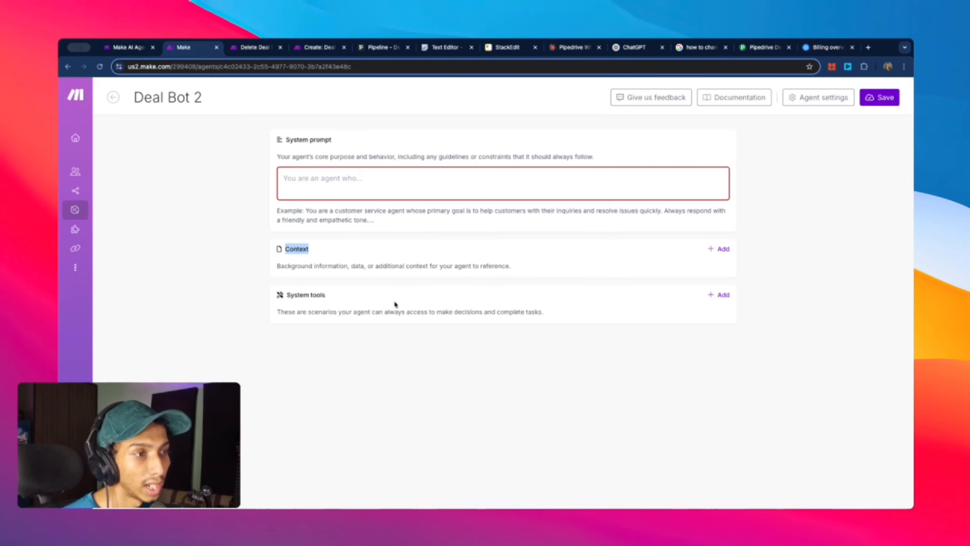
drag(280, 297, 331, 296)
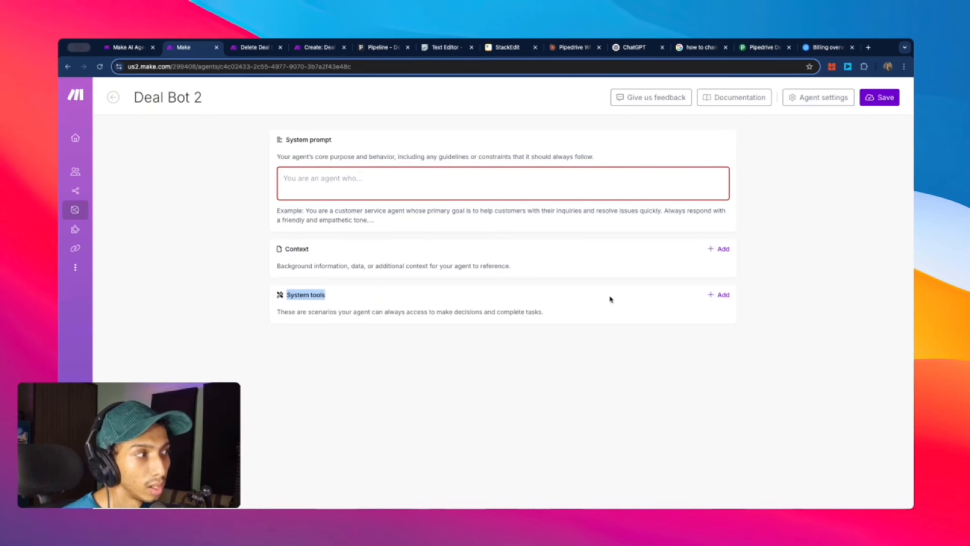
Step: Load chatgpt.com in a new Chrome tab
click(868, 47)
text(ope)
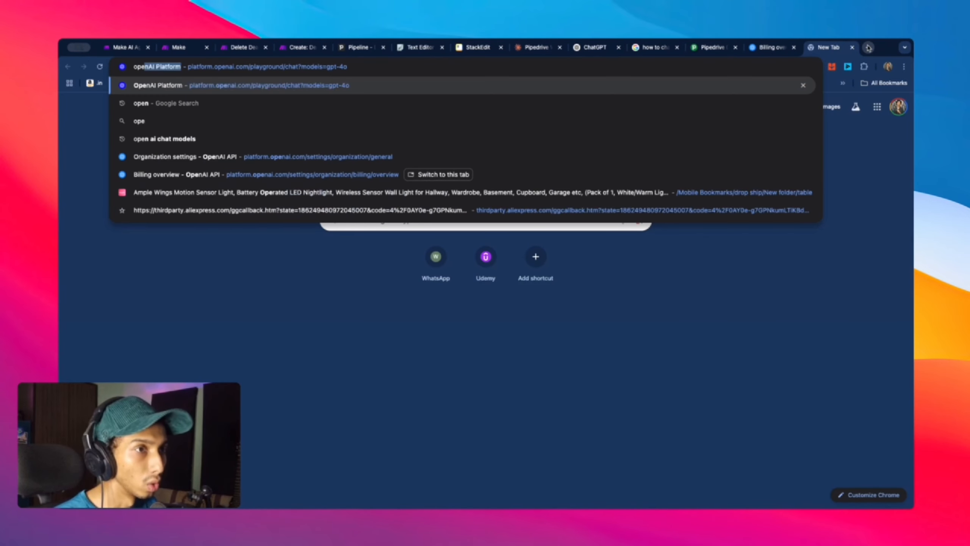
text(n)
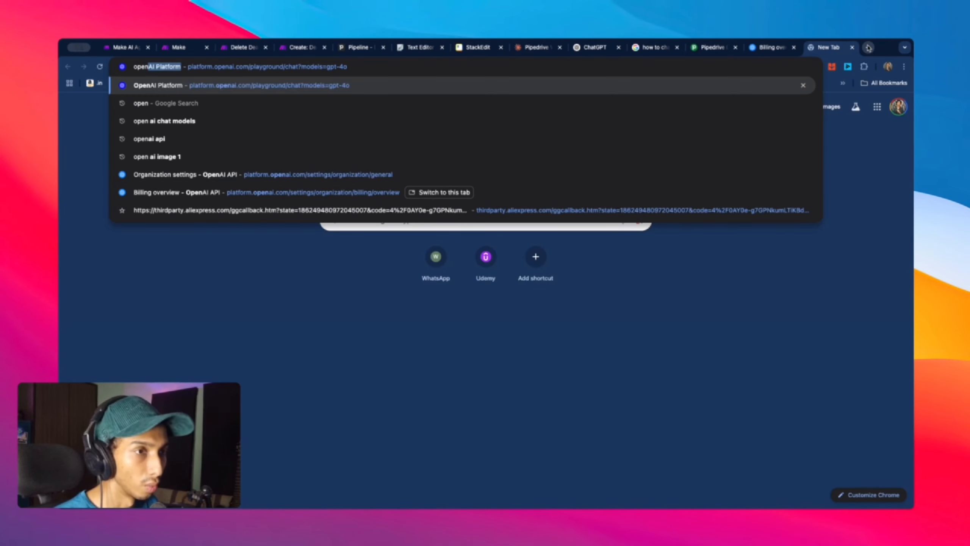
text( ai)
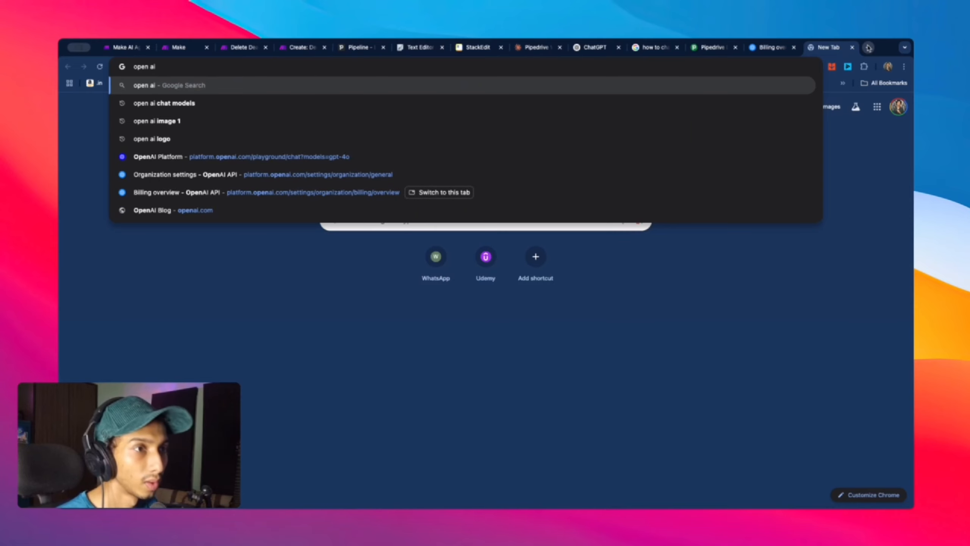
key(BackSpace)
key(BackSpace)
key(BackSpace)
key(BackSpace)
key(BackSpace)
key(BackSpace)
key(BackSpace)
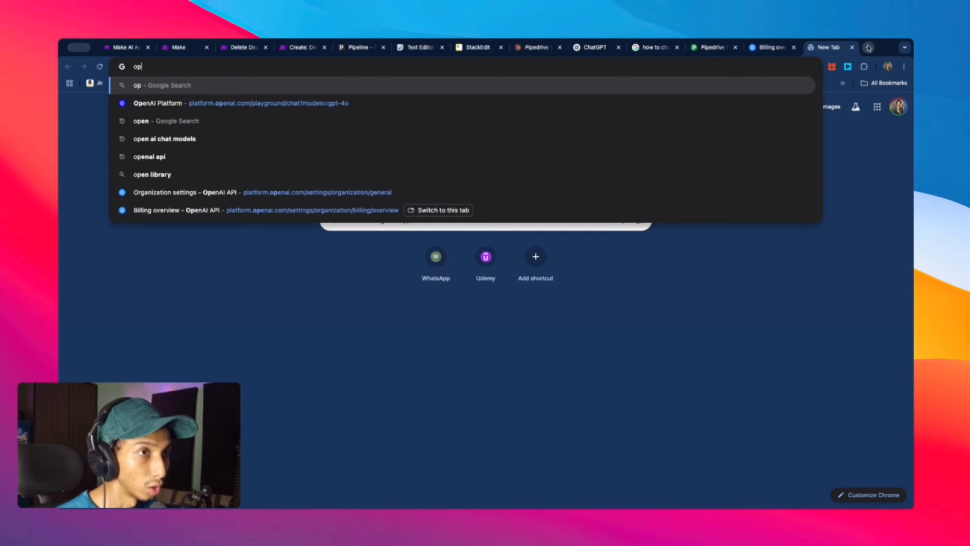
text(chatgpt.com)
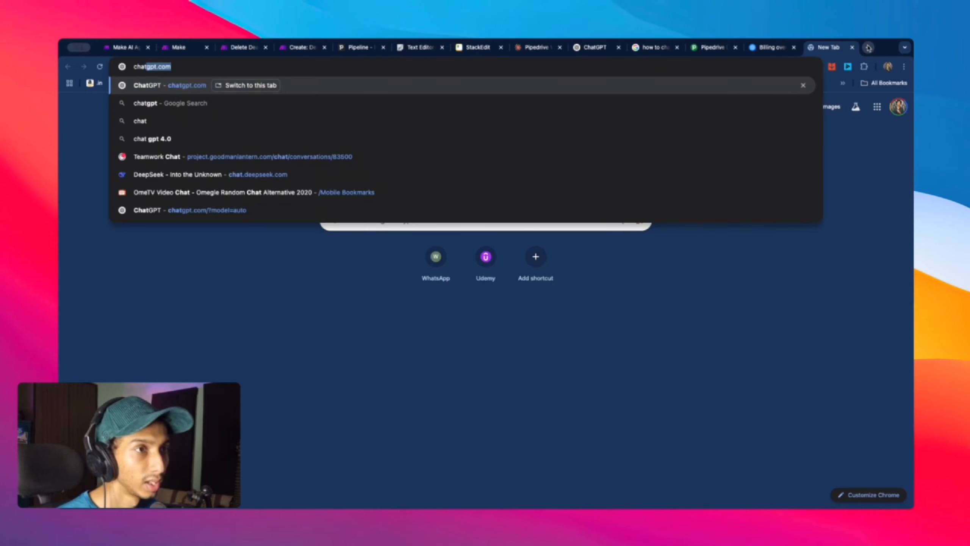
key(Return)
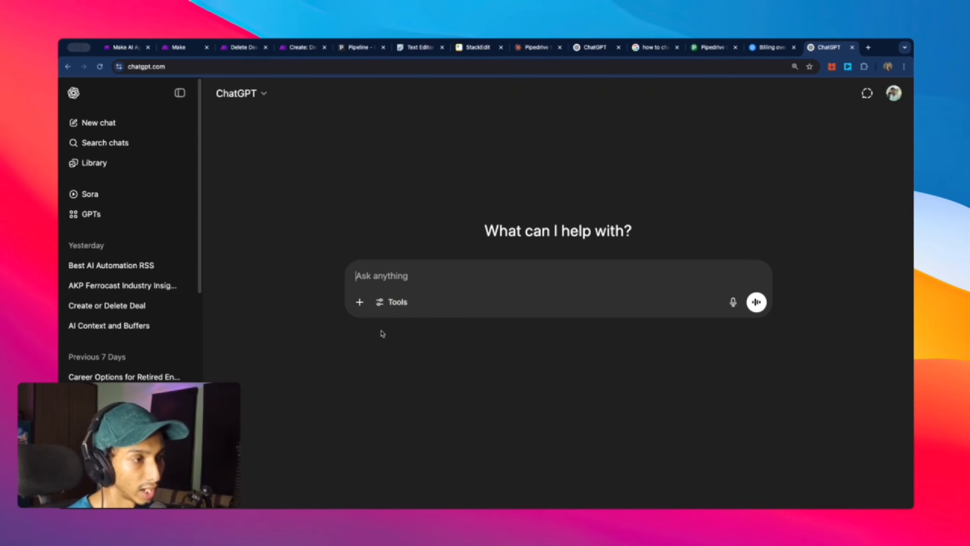
Step: Show ChatGPT's extra chat tools list, then go back to the Make tab
click(386, 307)
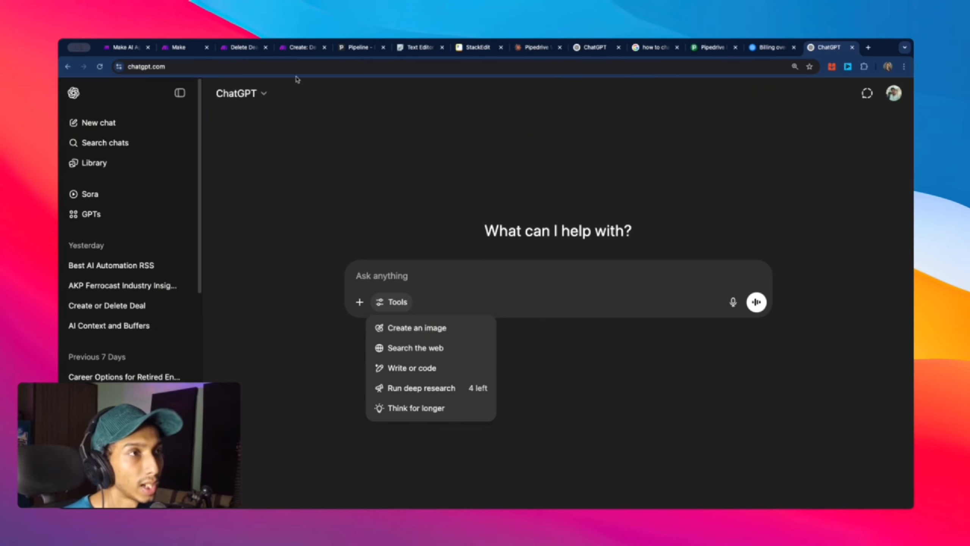
click(135, 50)
Step: Browse the MVP folder scenarios in the System tools picker twice, adding none
click(177, 49)
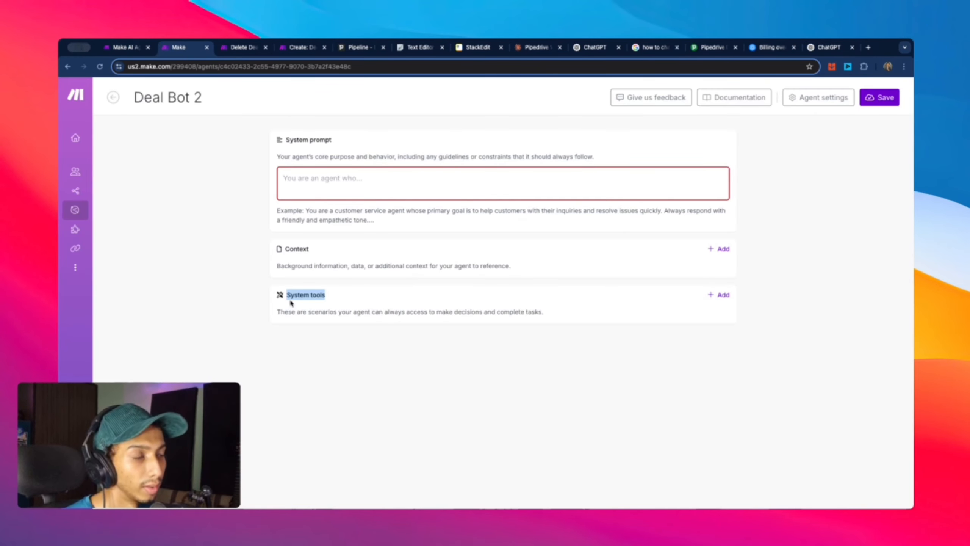
click(721, 295)
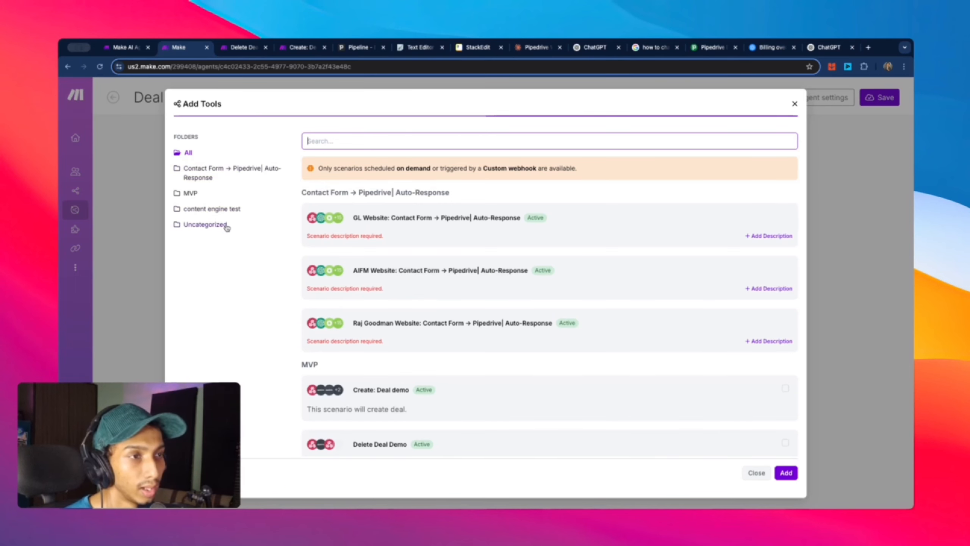
click(191, 195)
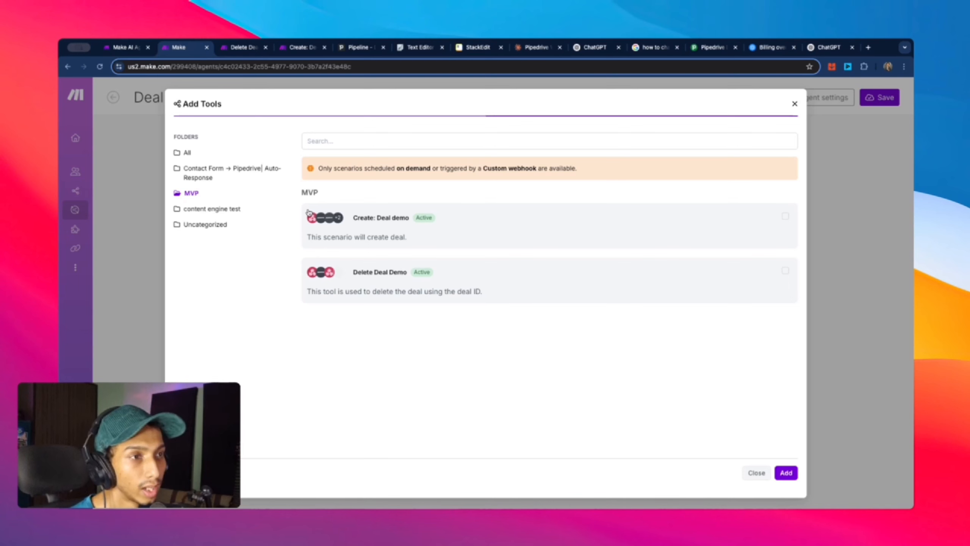
click(794, 104)
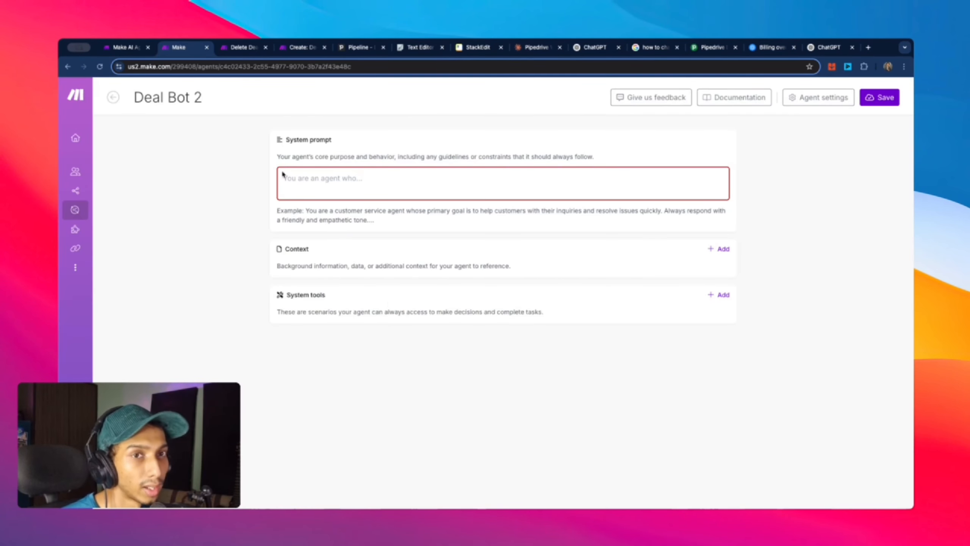
click(723, 295)
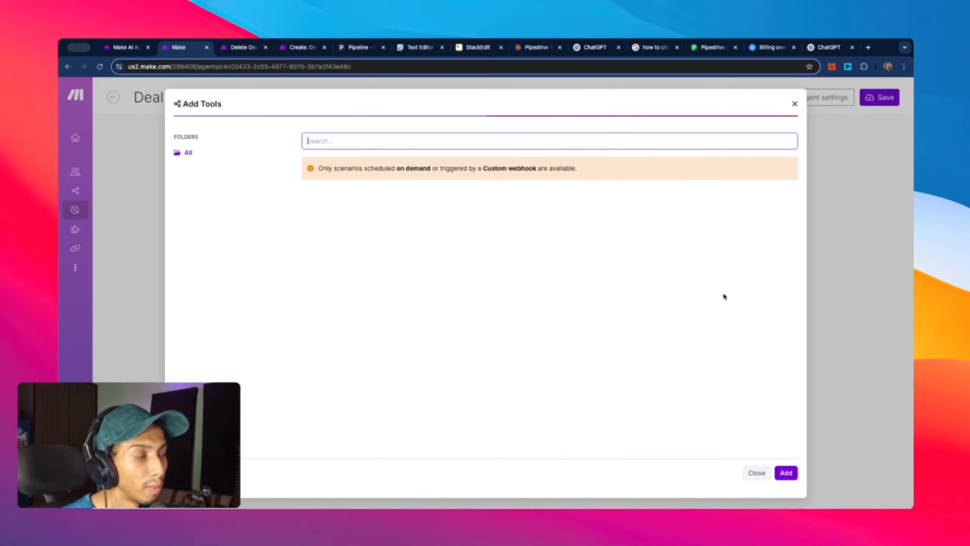
click(197, 194)
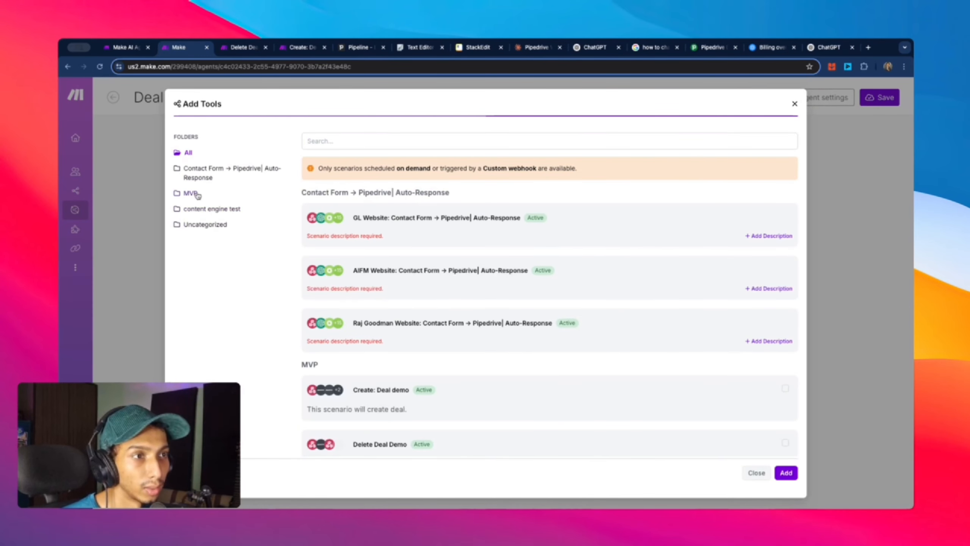
click(197, 194)
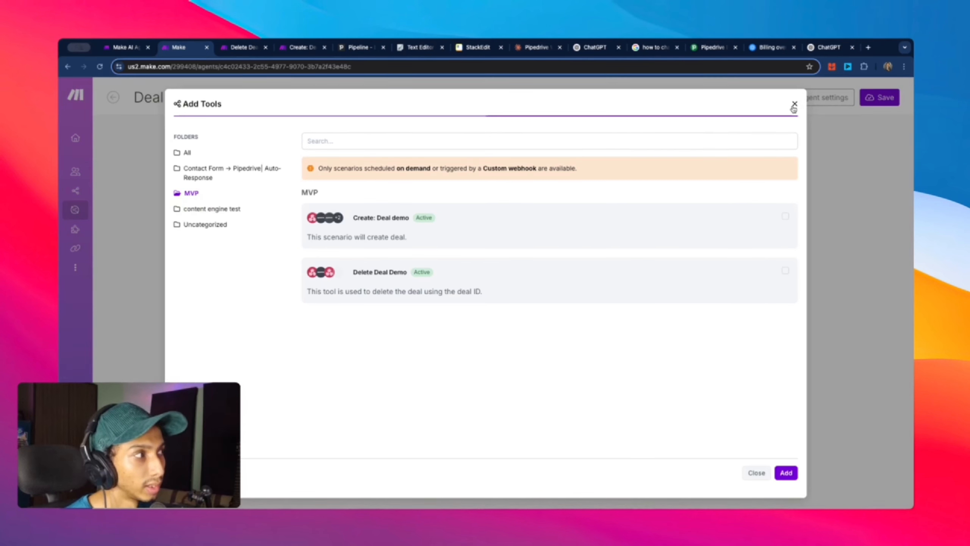
click(794, 107)
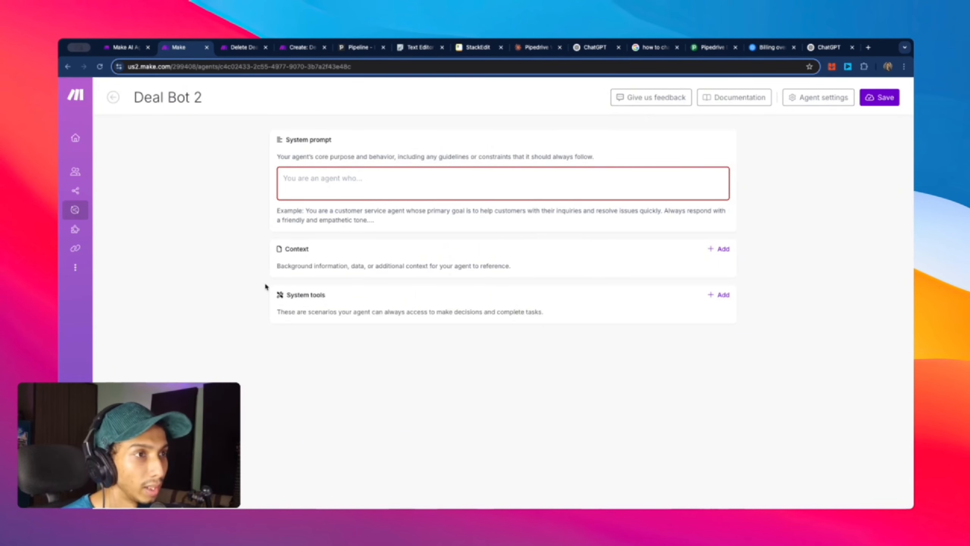
Step: In Deal Bot 2's Agent settings, change Max Output Tokens from 100000 to 99989
click(838, 100)
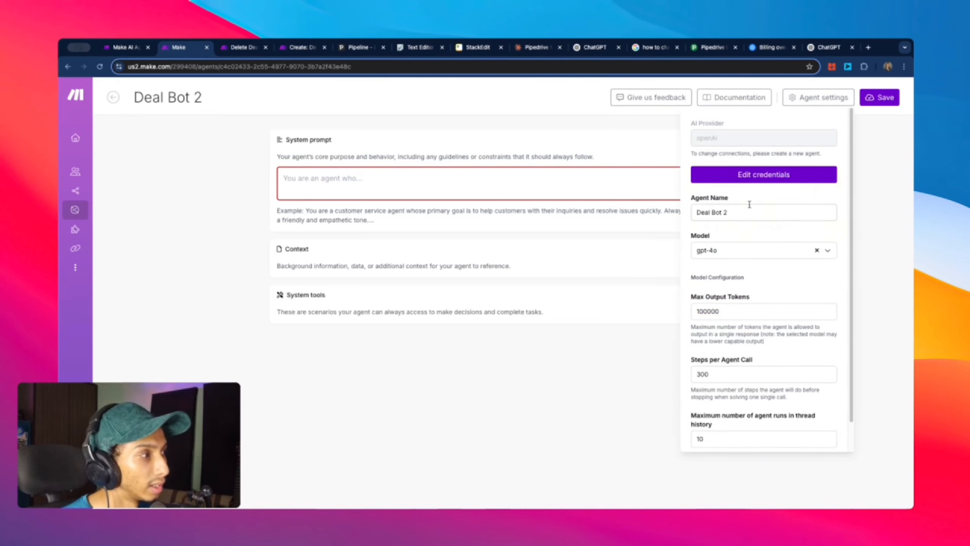
scroll(773, 243, down, 1)
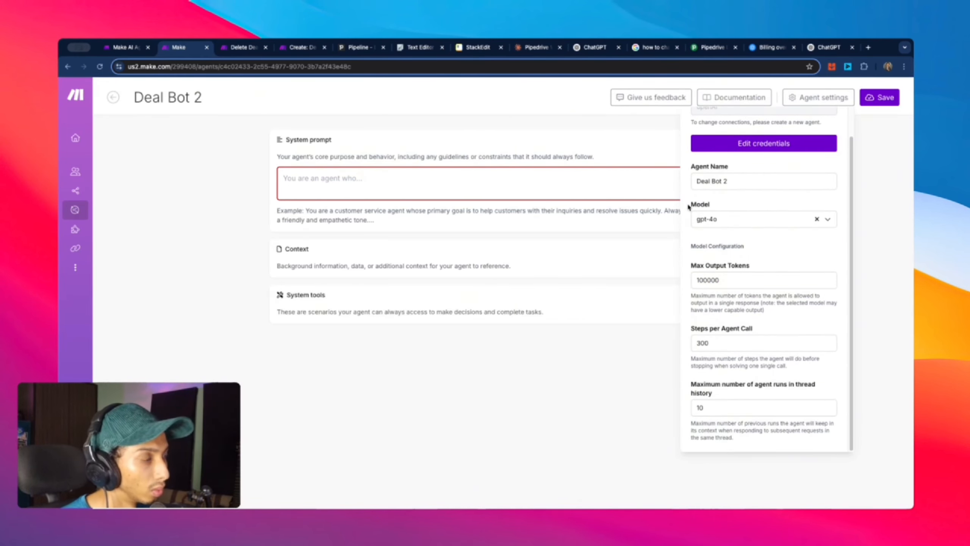
drag(700, 207, 711, 207)
click(756, 268)
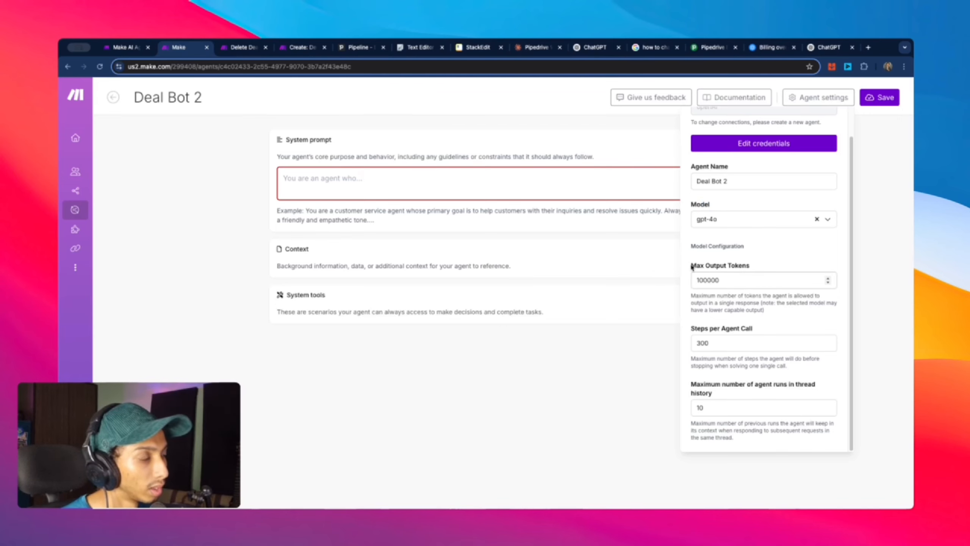
click(710, 285)
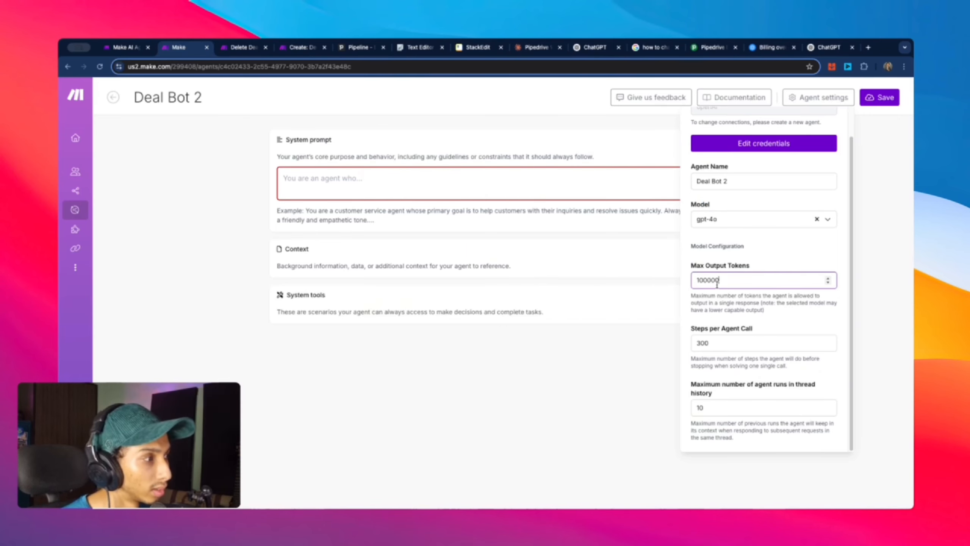
click(828, 283)
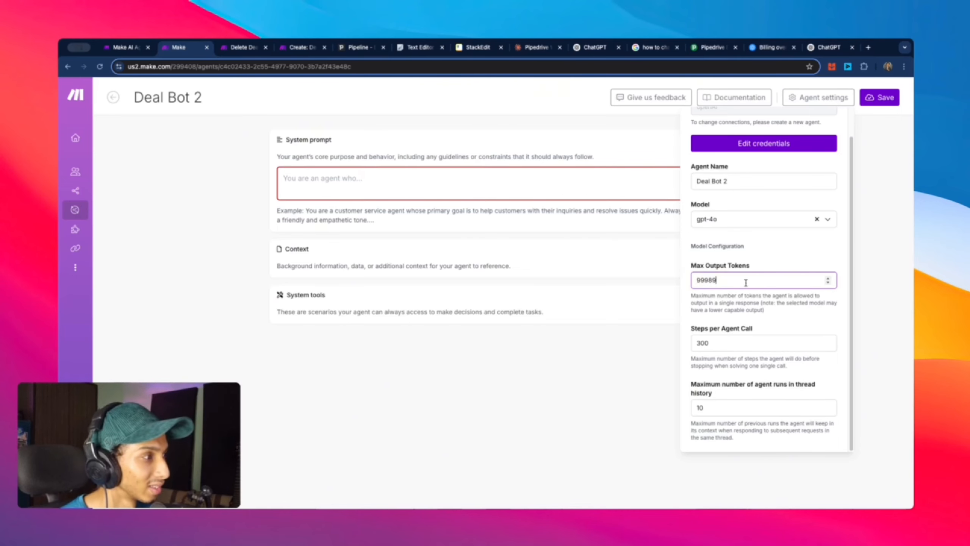
drag(746, 283, 691, 282)
text(99989)
click(805, 313)
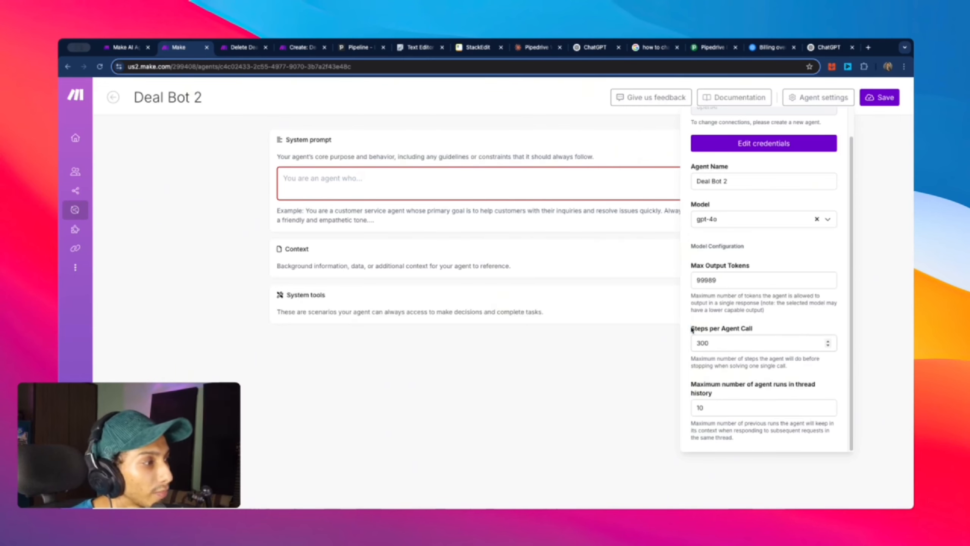
drag(692, 329, 751, 329)
drag(690, 359, 804, 359)
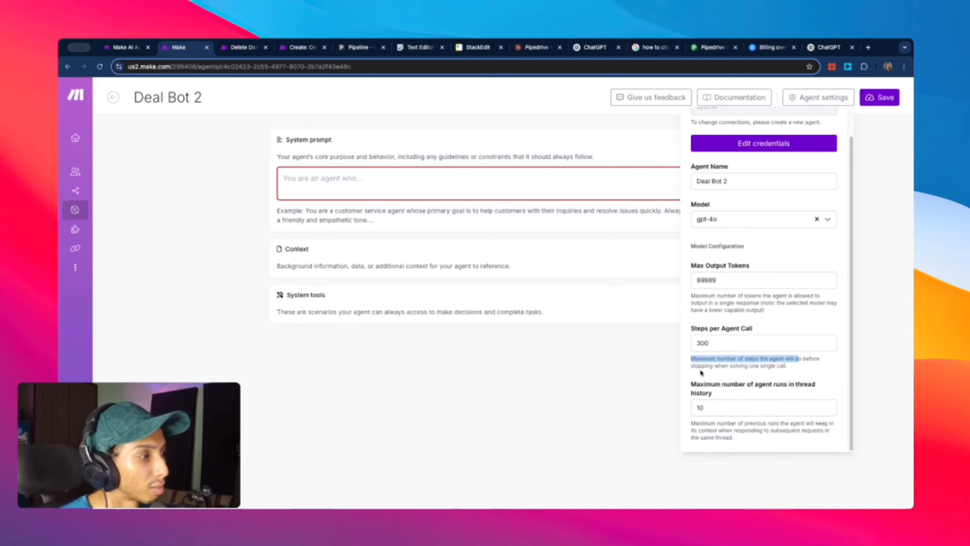
click(749, 384)
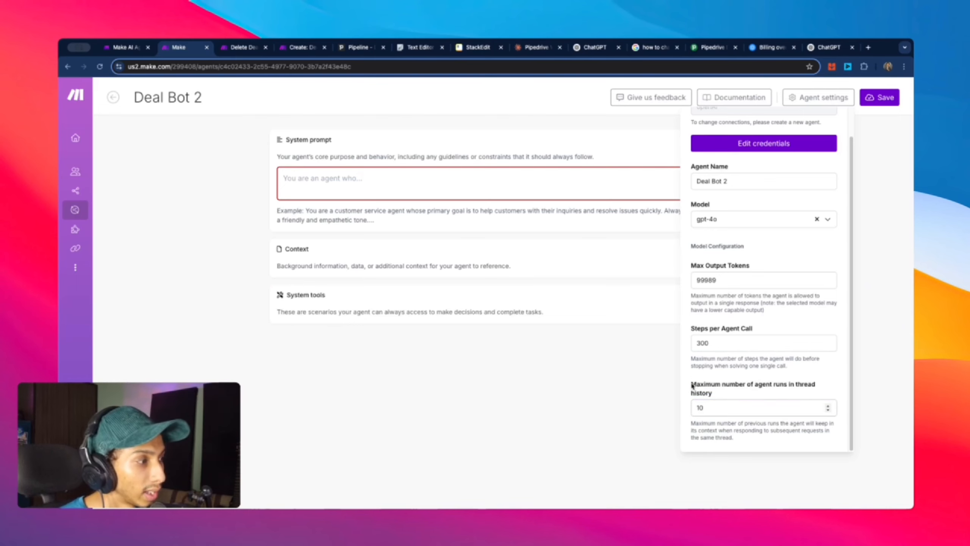
drag(692, 386, 714, 398)
click(715, 398)
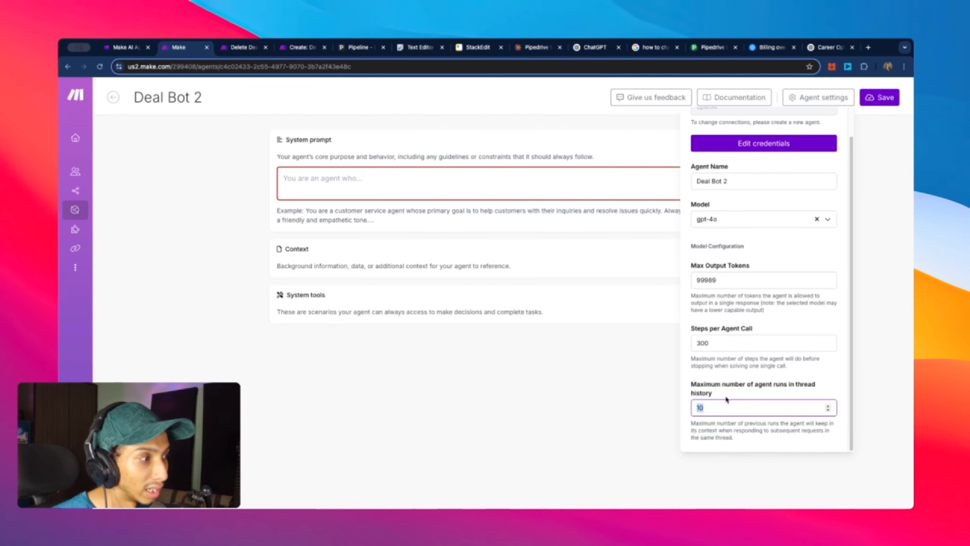
scroll(738, 394, up, 1)
scroll(742, 395, down, 1)
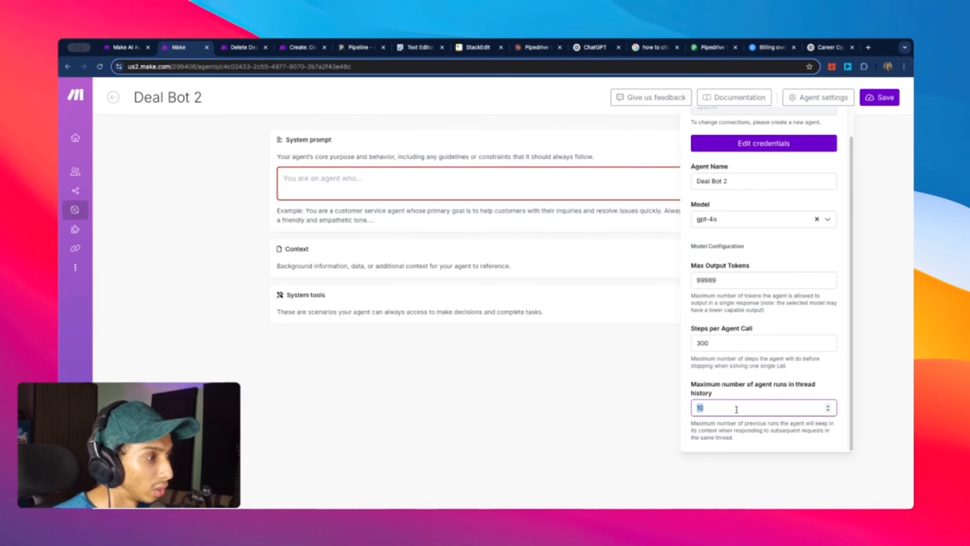
click(705, 408)
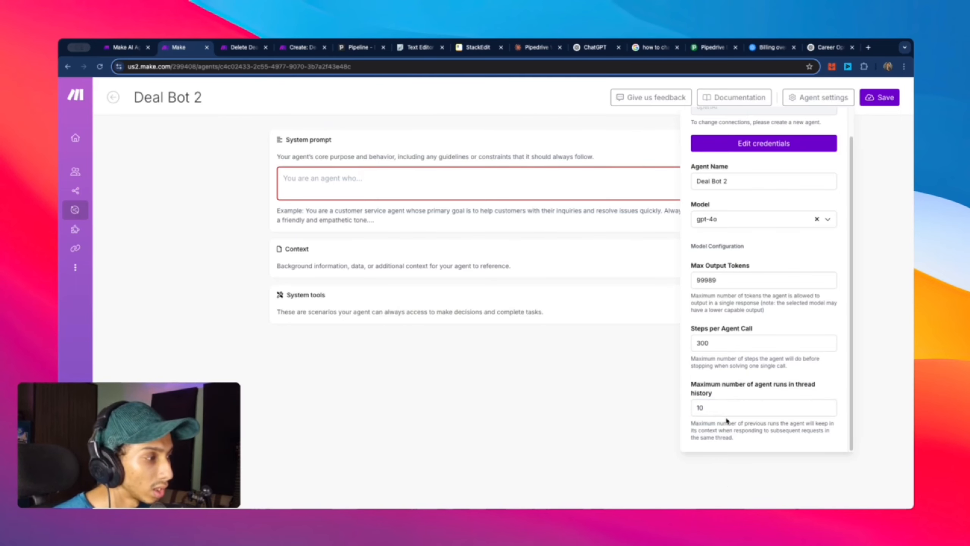
double_click(701, 408)
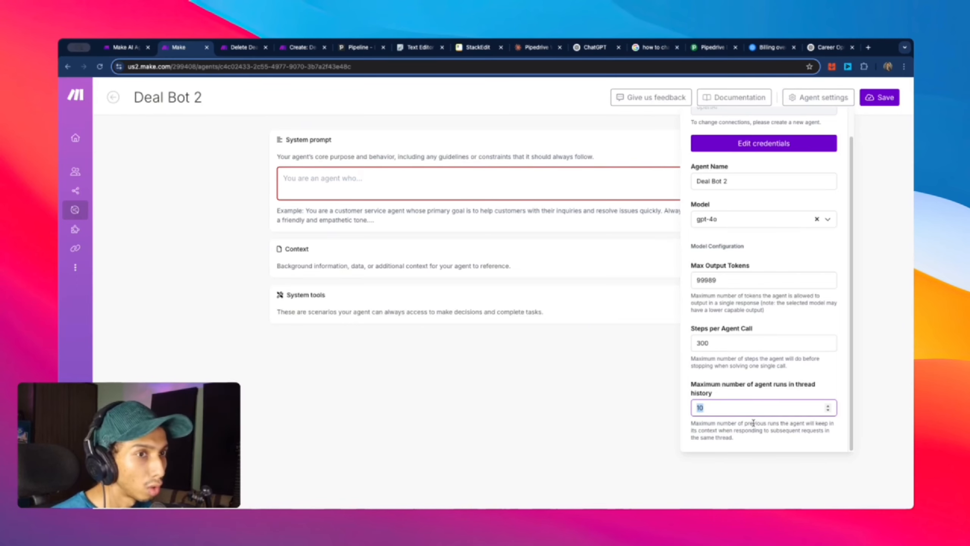
click(711, 408)
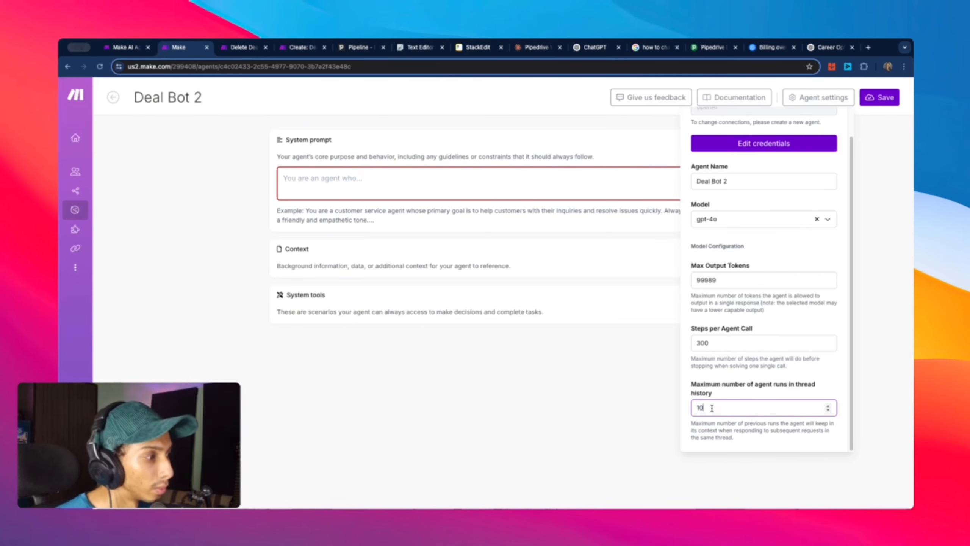
drag(711, 408, 694, 407)
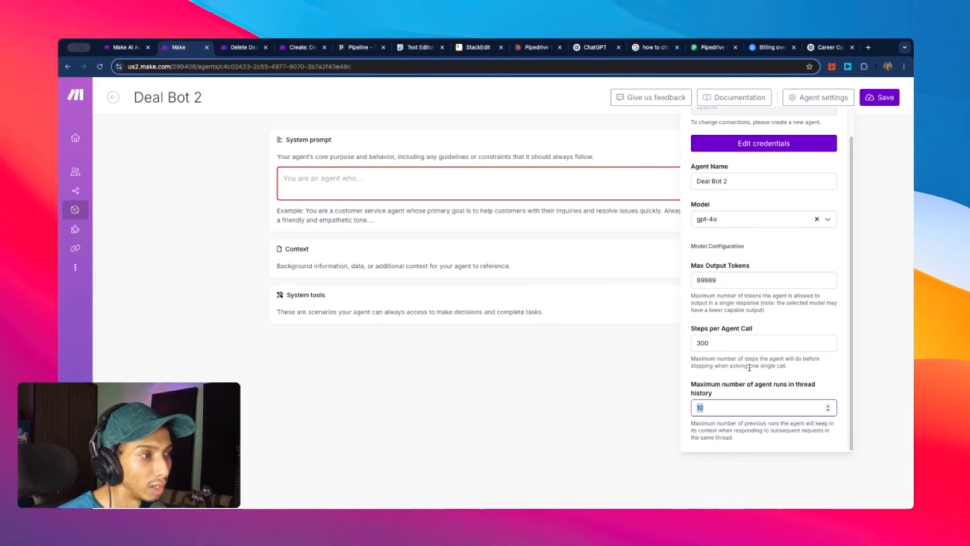
Step: Scroll through the Career Options chat and the Airtable attachment links in Slack chat
click(828, 48)
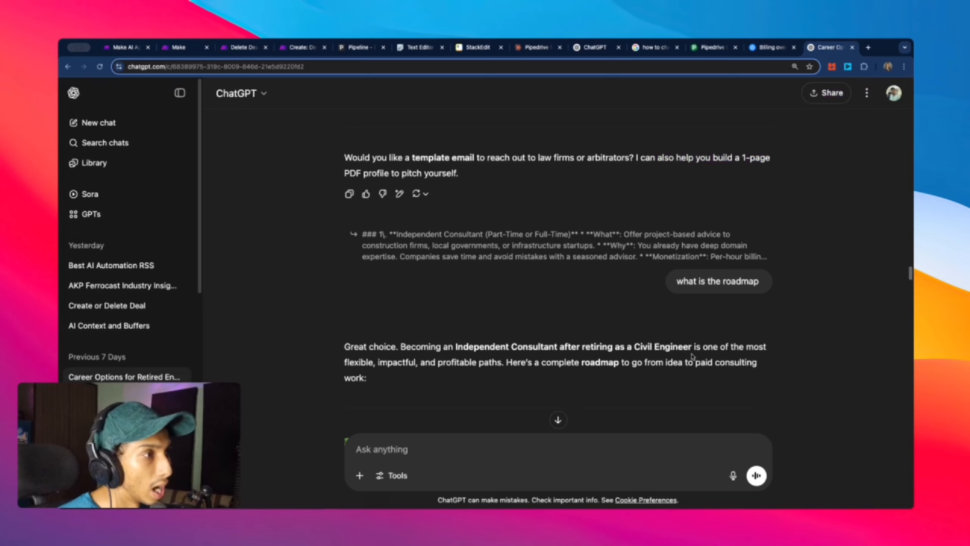
scroll(693, 355, up, 15)
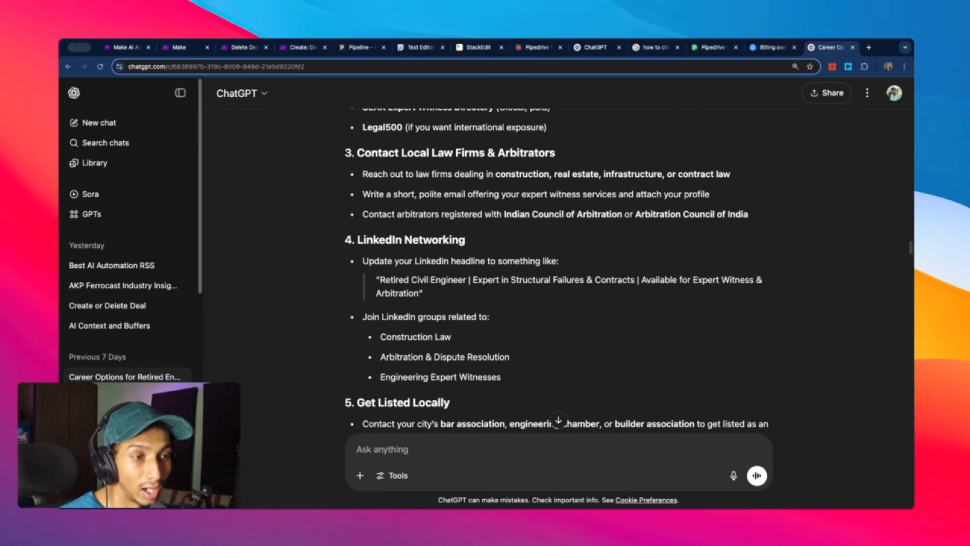
scroll(298, 420, down, 10)
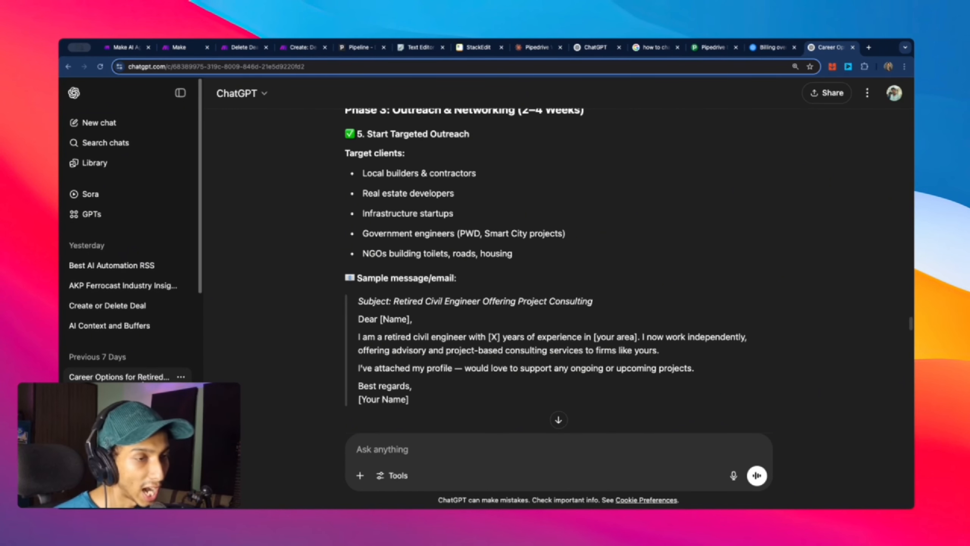
scroll(511, 361, up, 3)
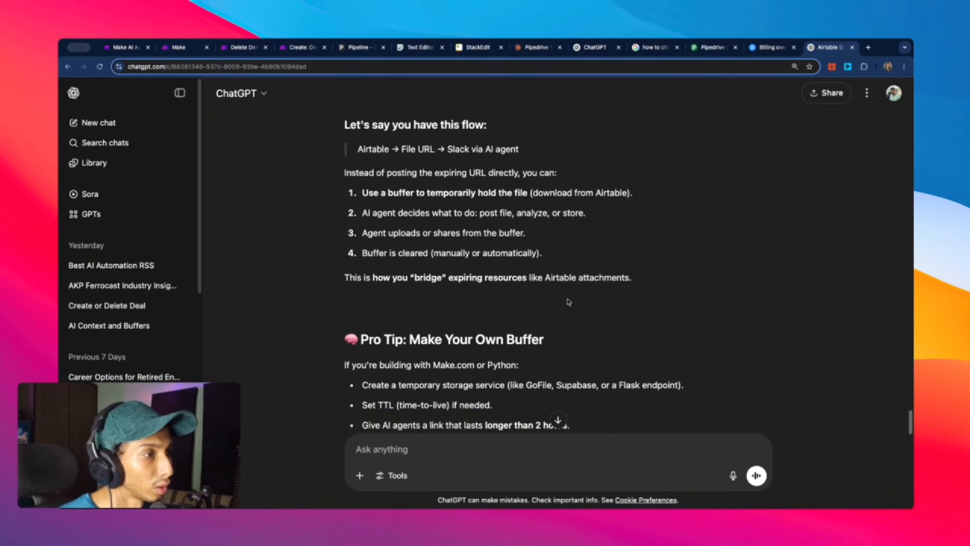
scroll(577, 308, up, 15)
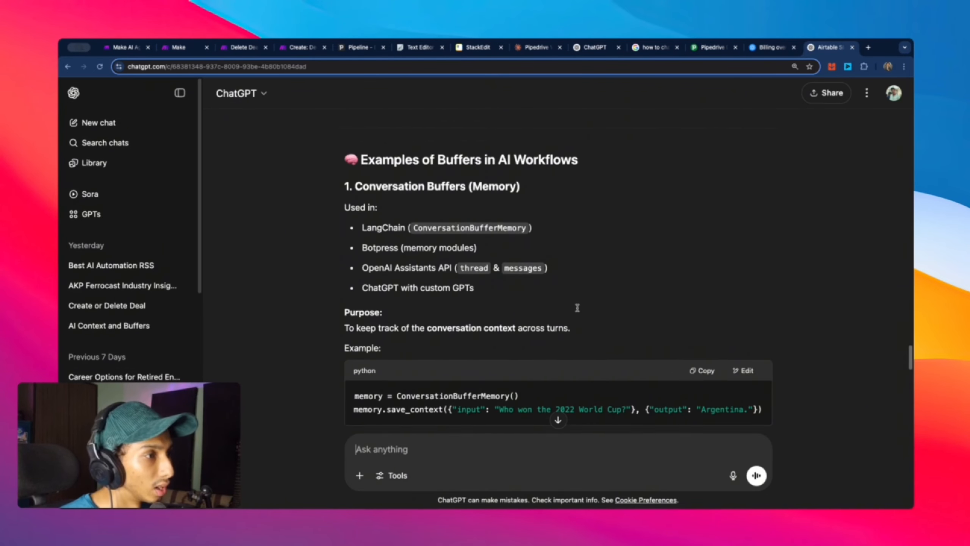
scroll(577, 308, up, 20)
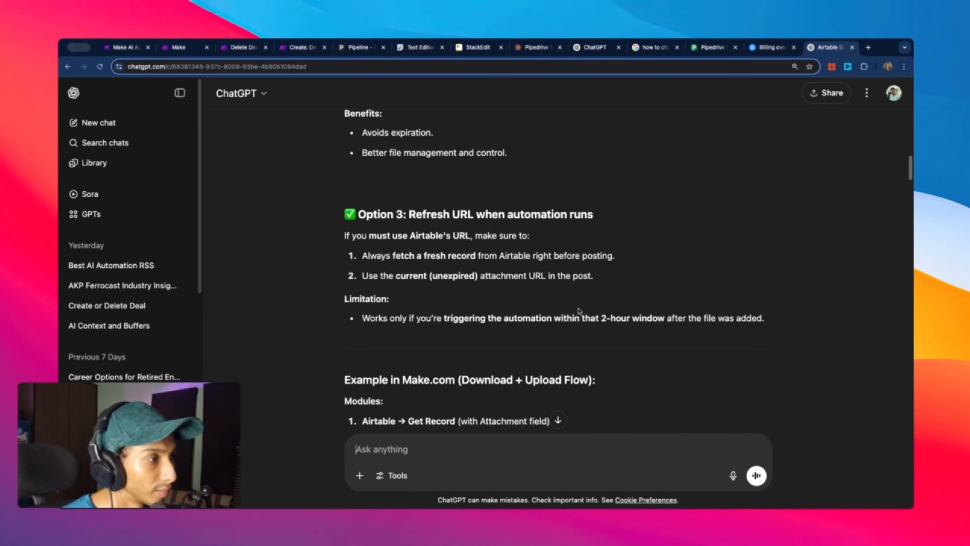
scroll(579, 311, up, 20)
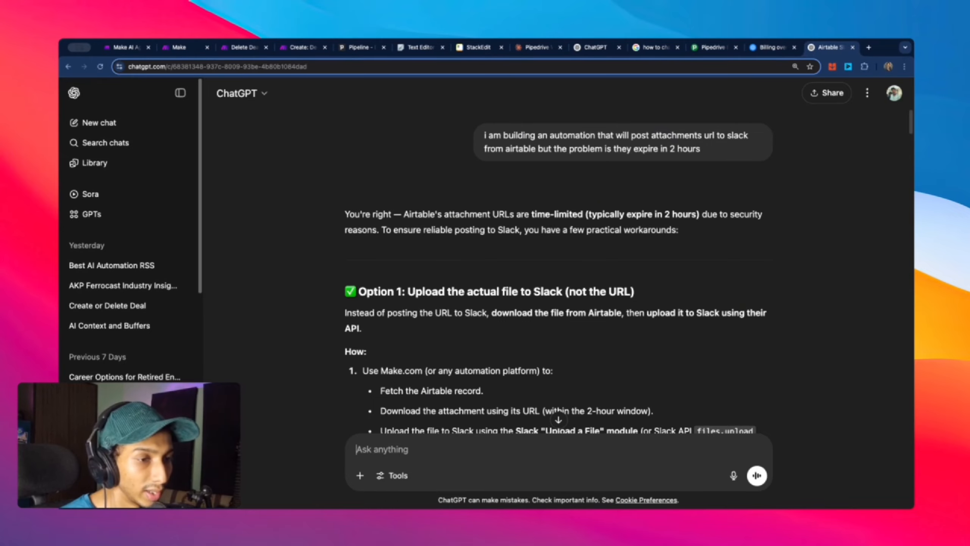
scroll(130, 379, down, 2)
Step: Read through the AI SDR Automation chat's flowchart essay, then return to Deal Bot 2 in Make
click(114, 380)
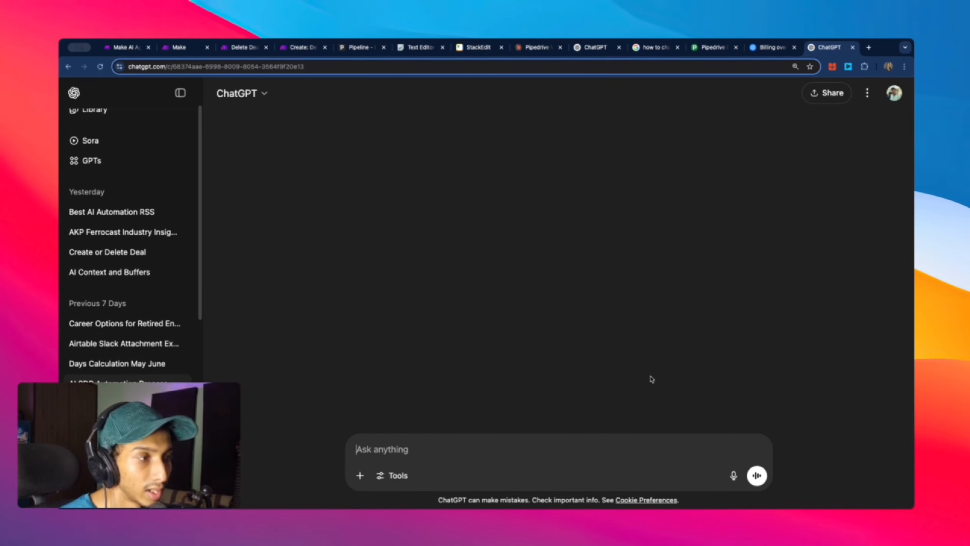
scroll(722, 321, up, 10)
scroll(721, 321, down, 20)
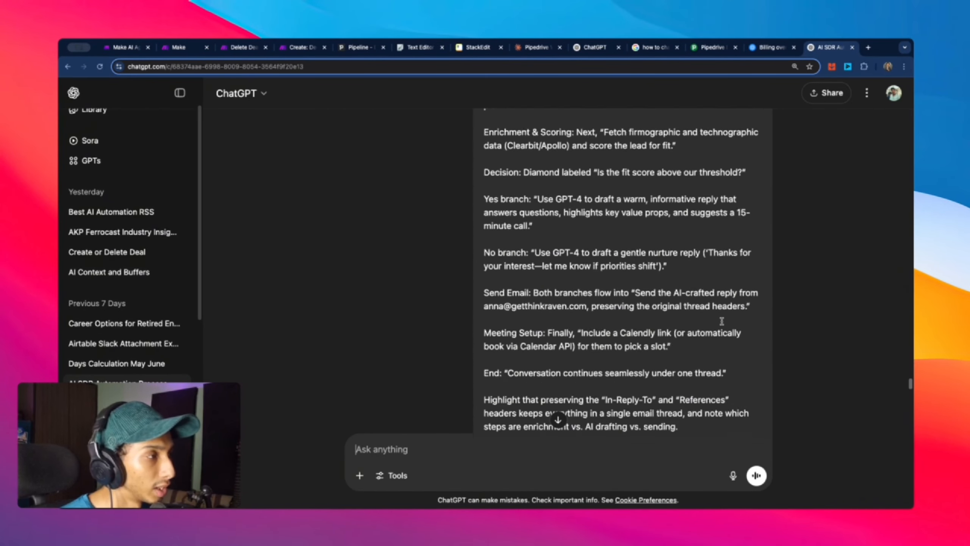
scroll(726, 323, up, 20)
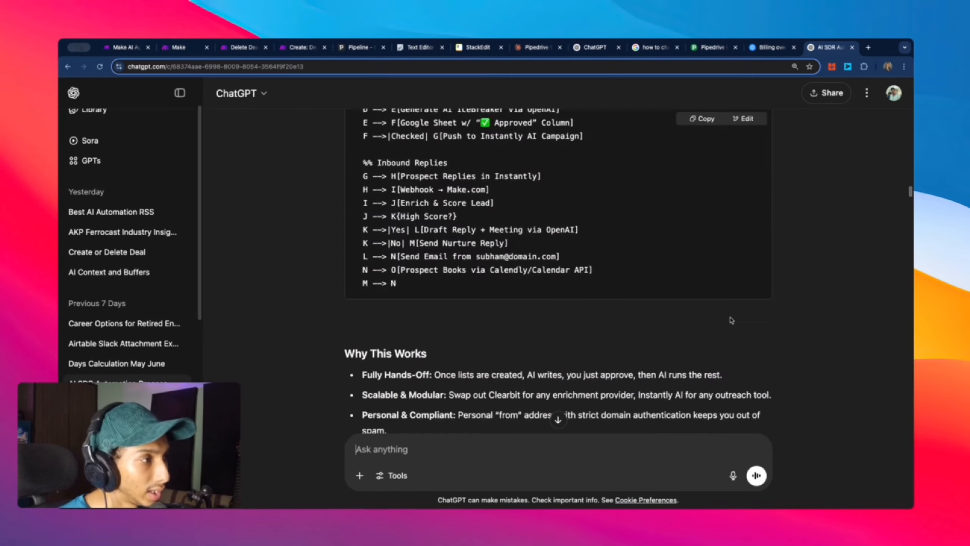
scroll(667, 294, down, 15)
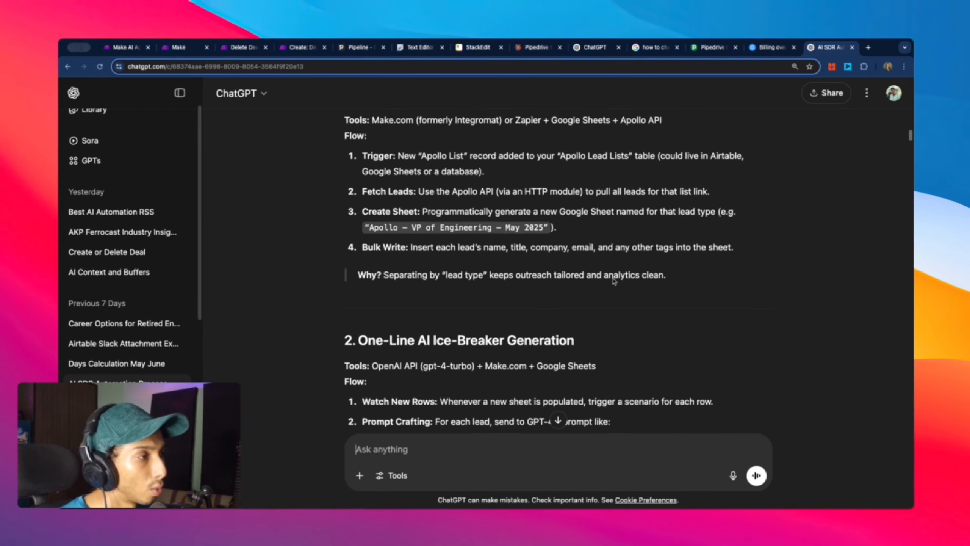
scroll(614, 282, down, 20)
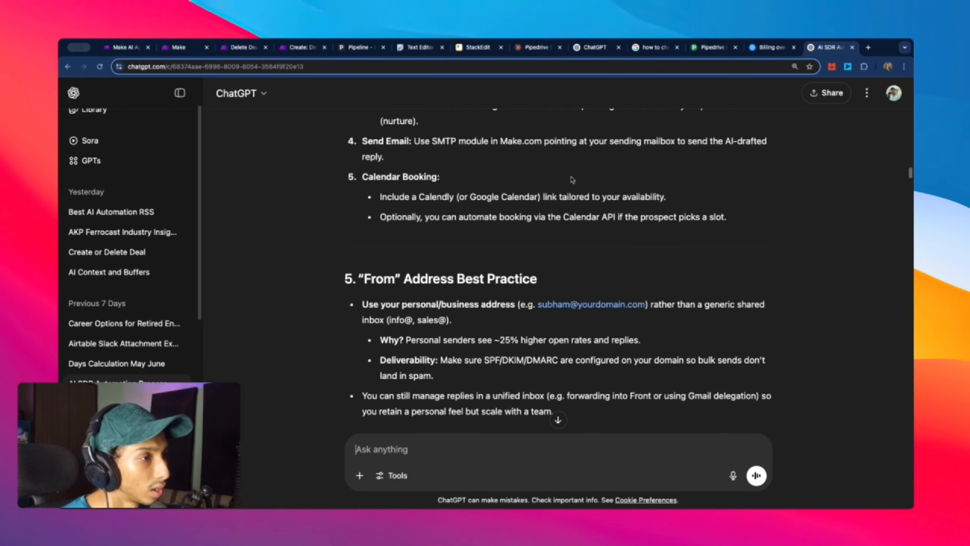
scroll(524, 226, up, 20)
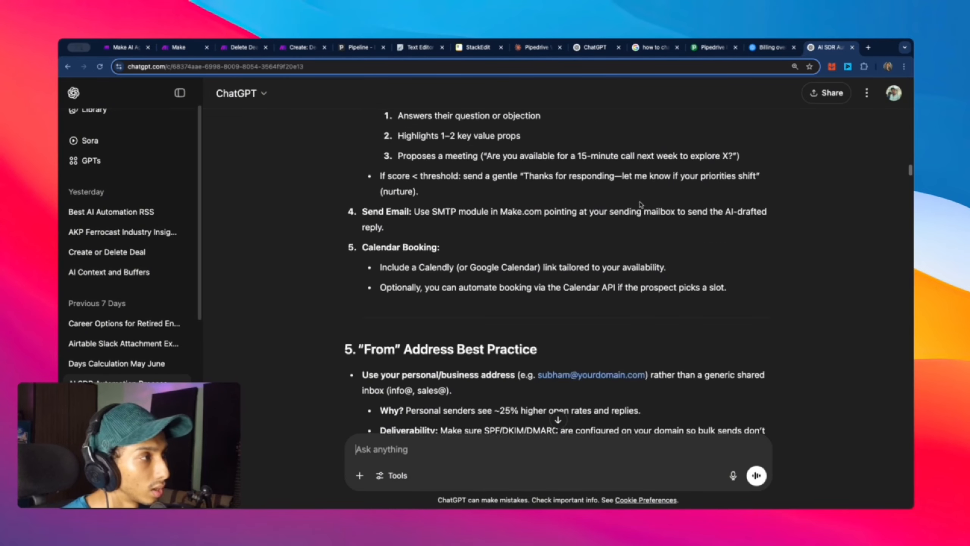
drag(484, 134, 695, 398)
scroll(697, 397, down, 5)
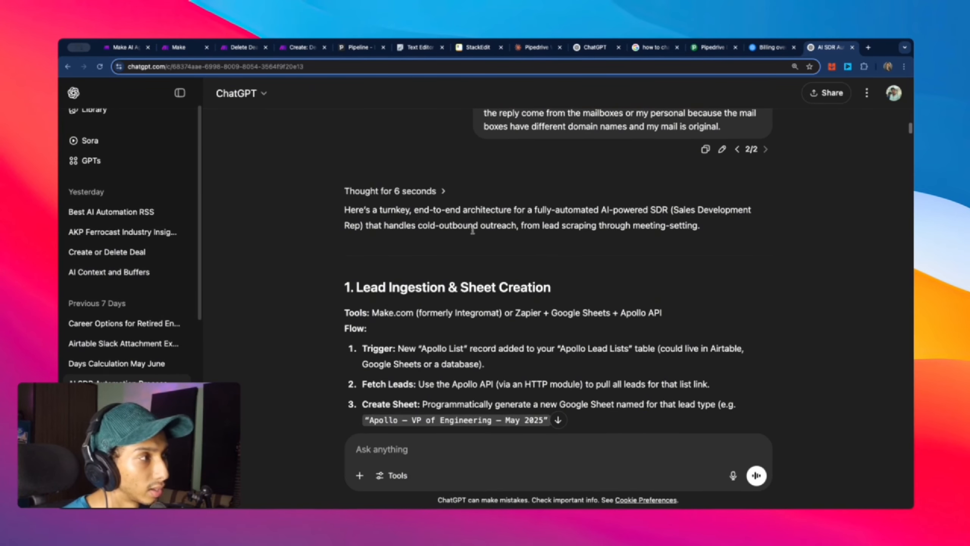
scroll(473, 230, down, 20)
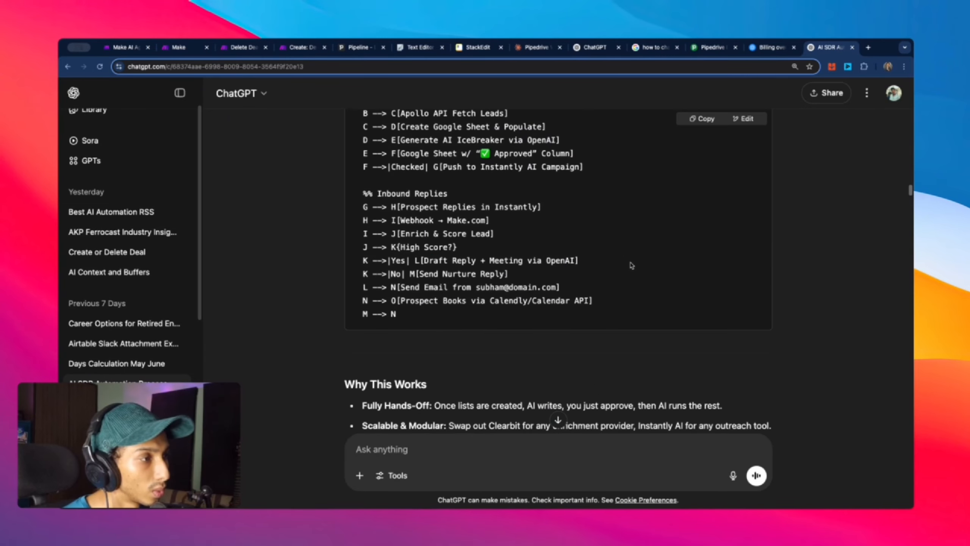
scroll(631, 265, down, 14)
scroll(622, 255, down, 13)
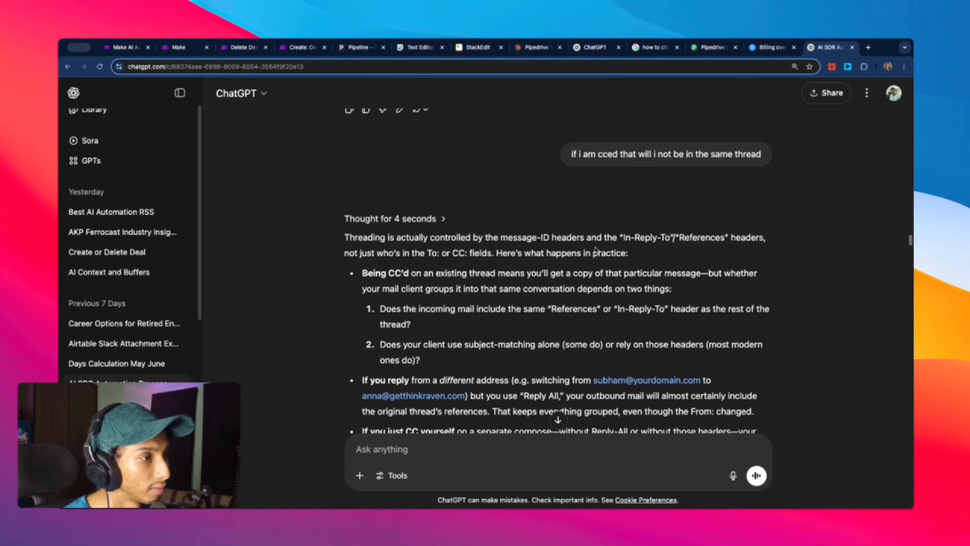
scroll(596, 249, down, 15)
scroll(618, 137, down, 20)
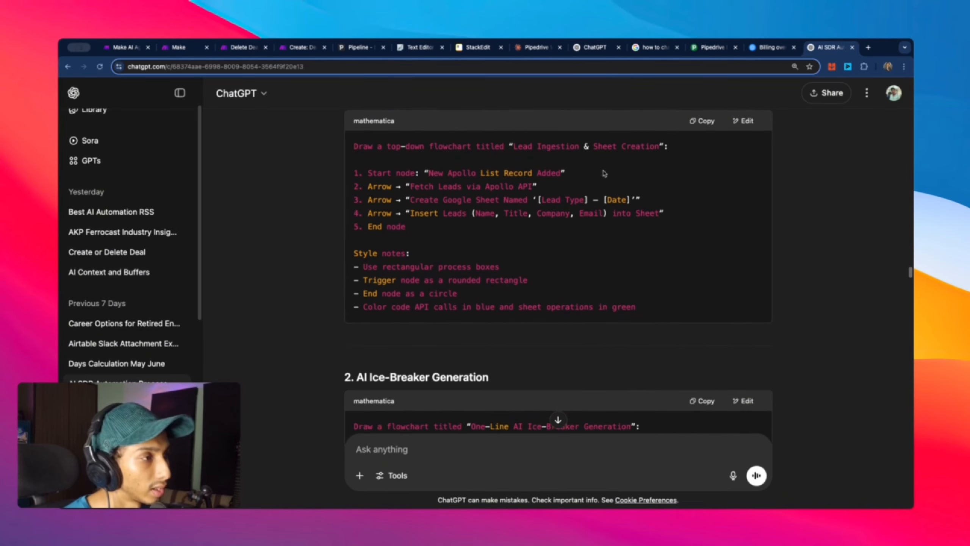
scroll(480, 211, down, 9)
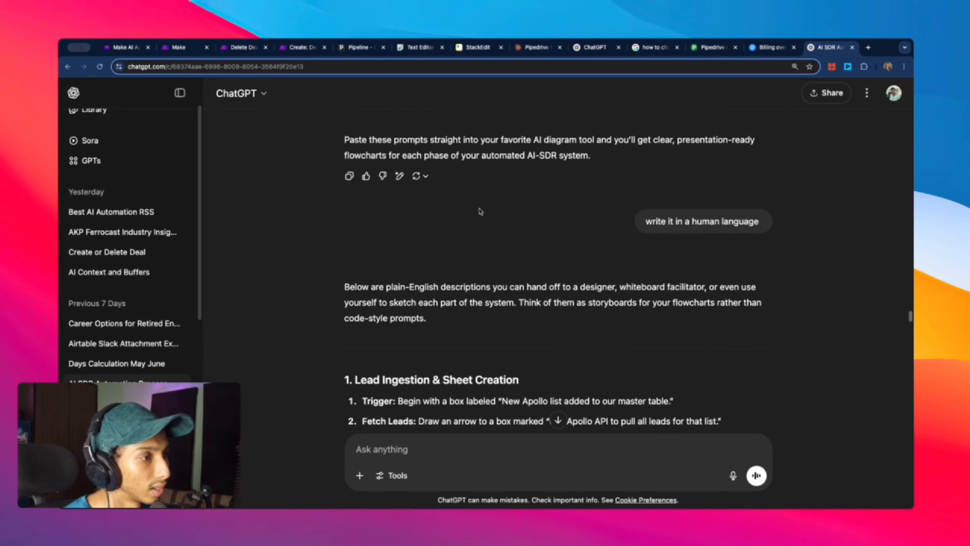
scroll(406, 253, down, 20)
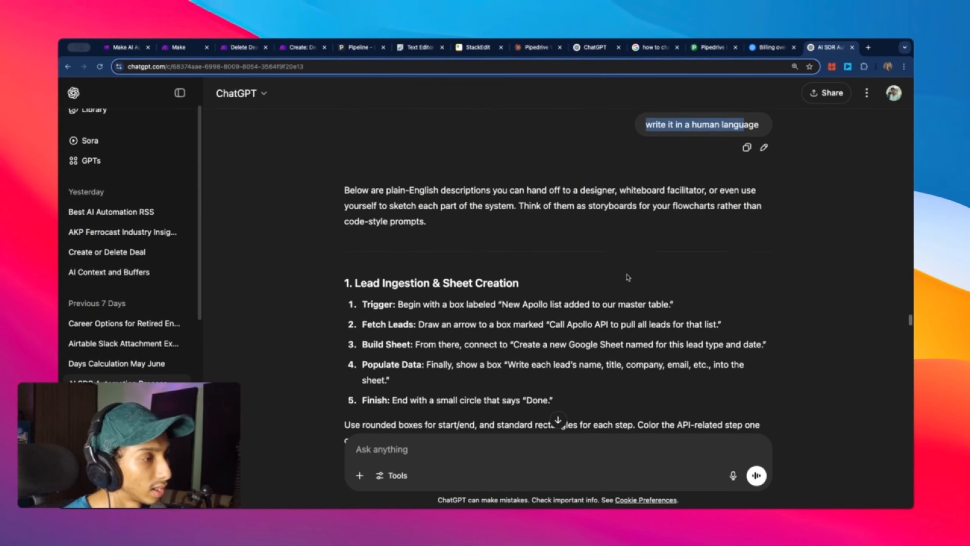
scroll(624, 274, down, 5)
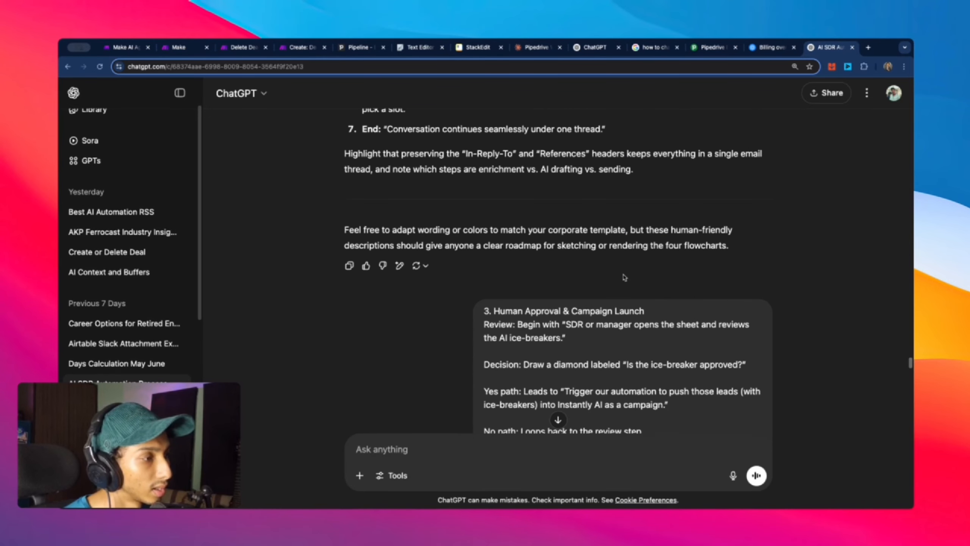
scroll(610, 290, down, 20)
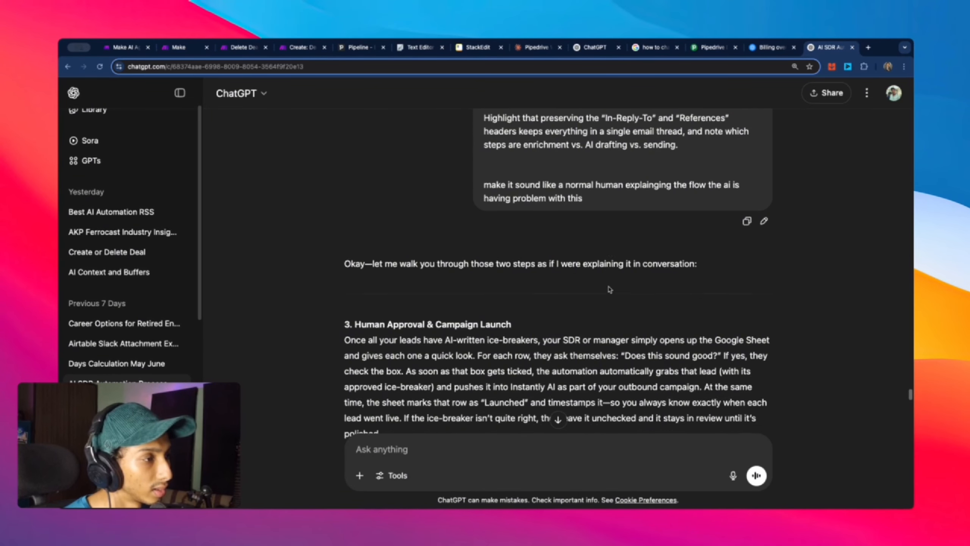
scroll(524, 230, down, 5)
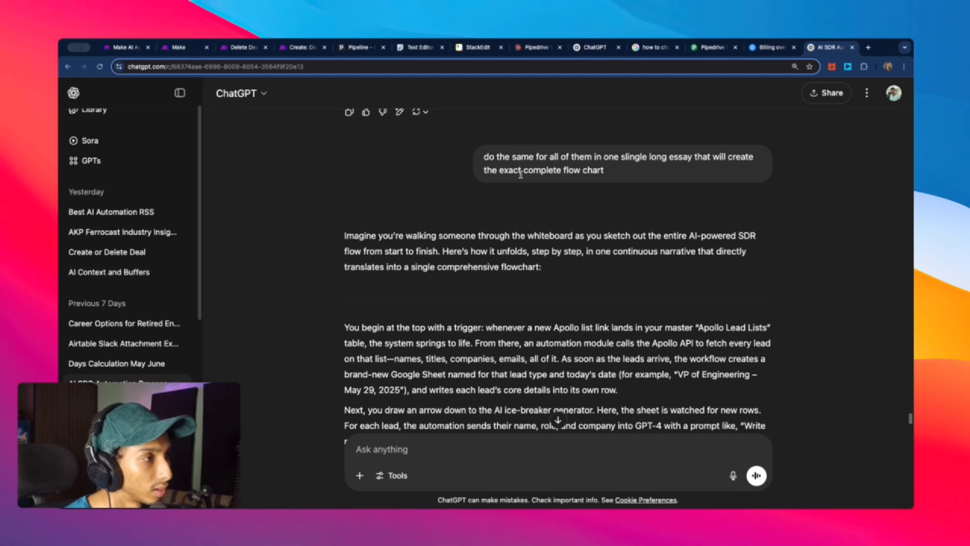
scroll(520, 174, down, 15)
scroll(485, 218, down, 1)
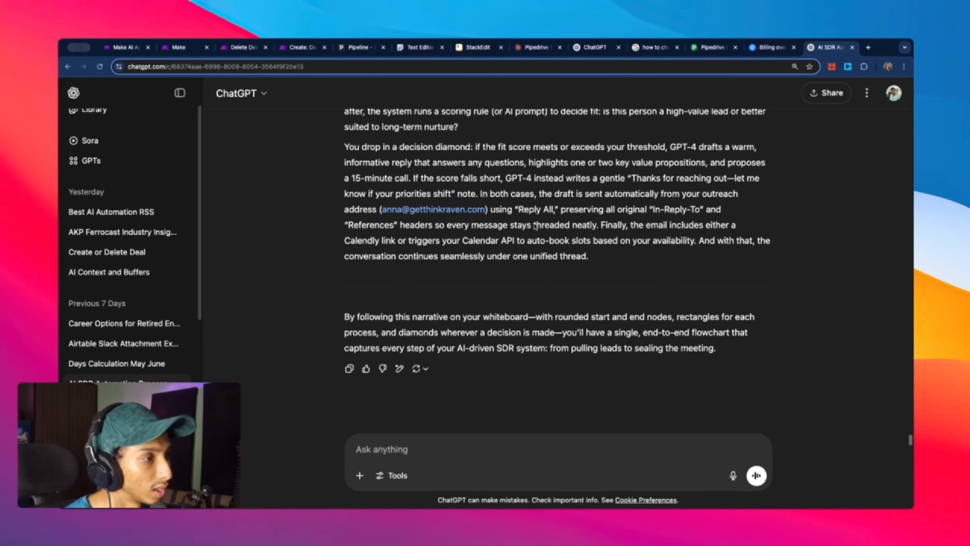
scroll(635, 284, up, 3)
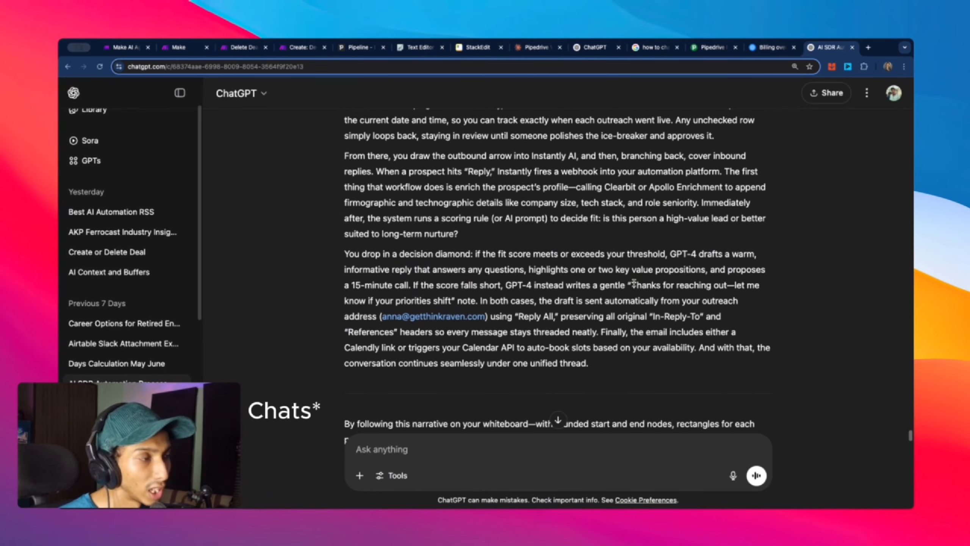
scroll(634, 284, up, 6)
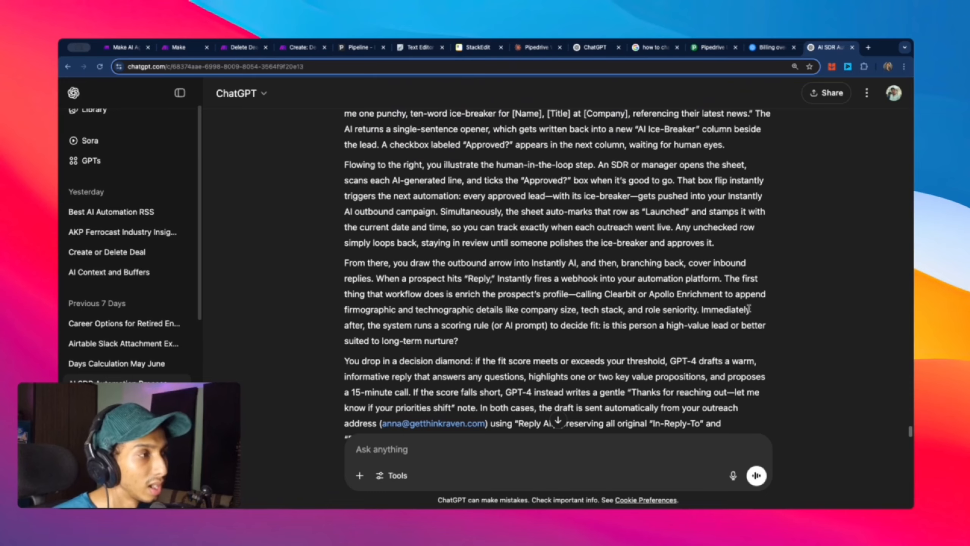
scroll(747, 306, up, 8)
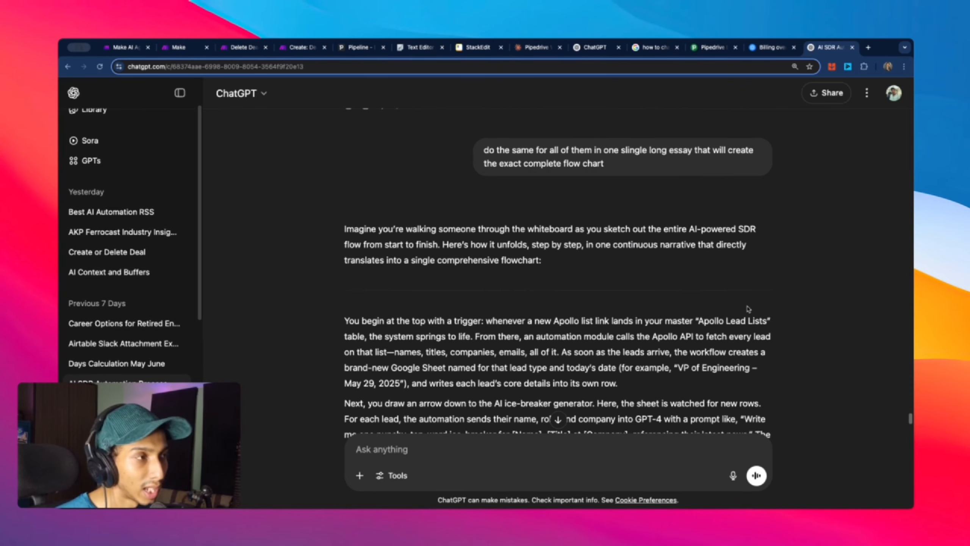
scroll(748, 309, up, 10)
scroll(802, 317, down, 10)
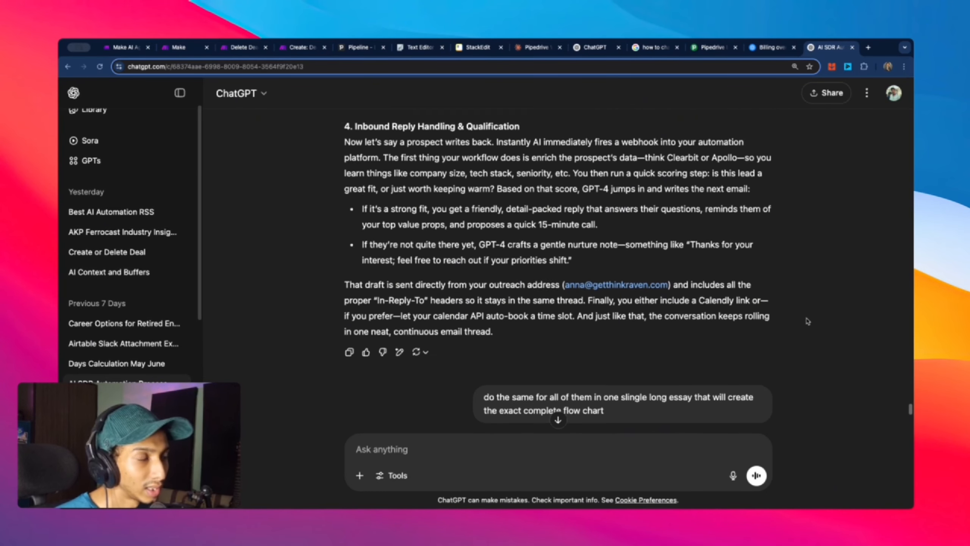
scroll(808, 322, down, 5)
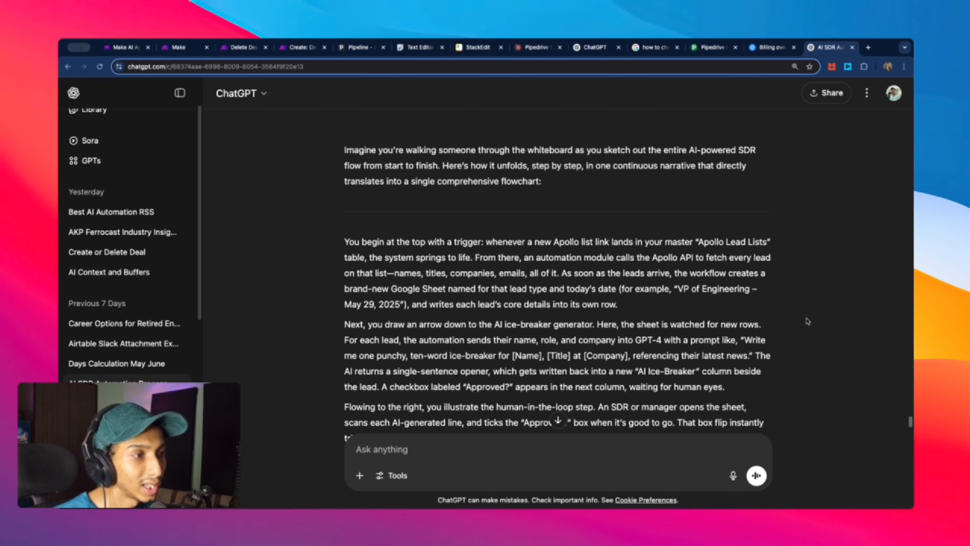
scroll(808, 321, up, 10)
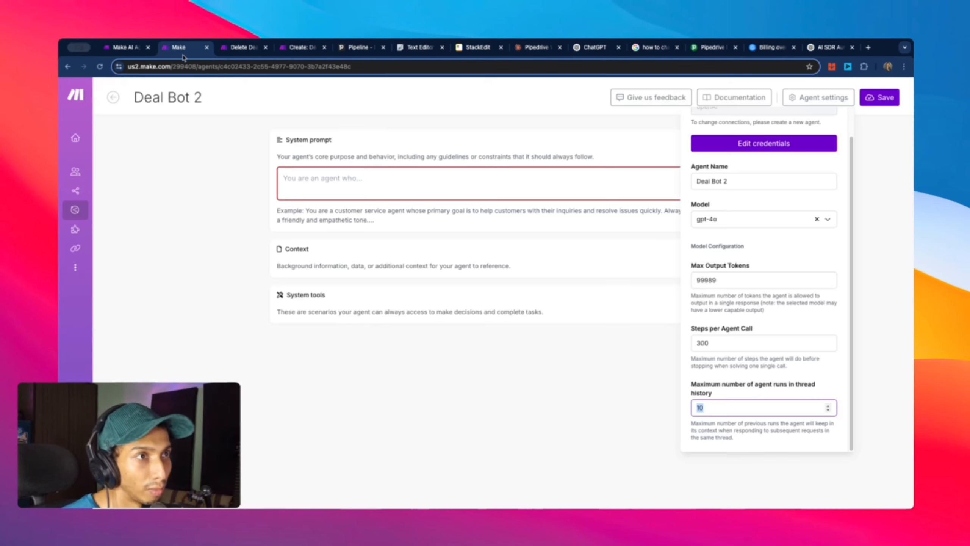
click(181, 51)
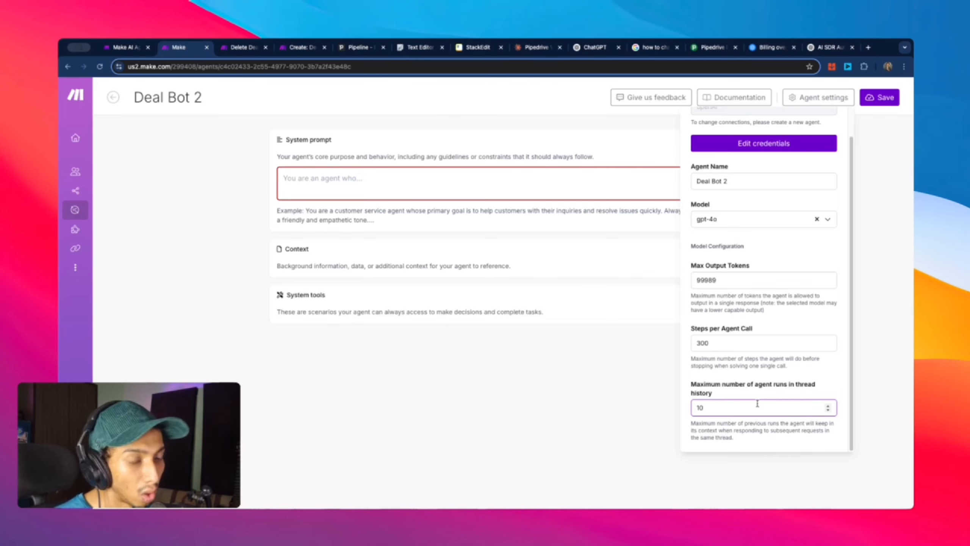
Step: Paste the prepared WhatsApp assistant prompt for creating and deleting Pipedrive deals into Deal Bot 2
double_click(698, 408)
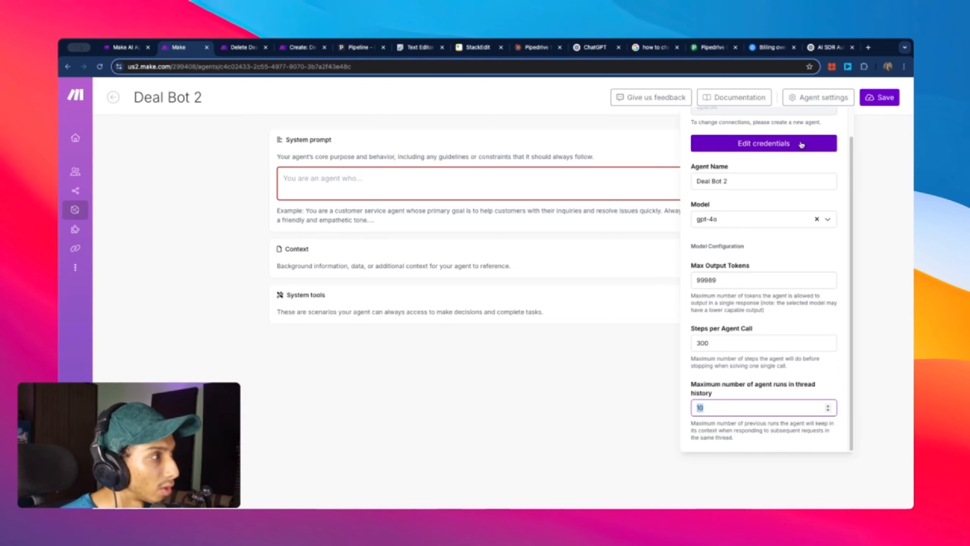
click(479, 183)
key(super+v)
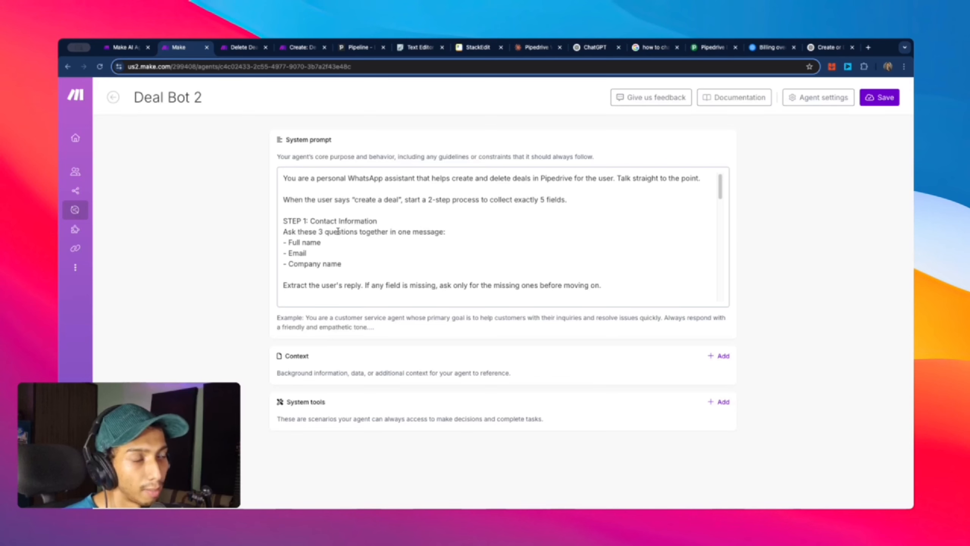
scroll(338, 231, down, 3)
scroll(338, 231, up, 3)
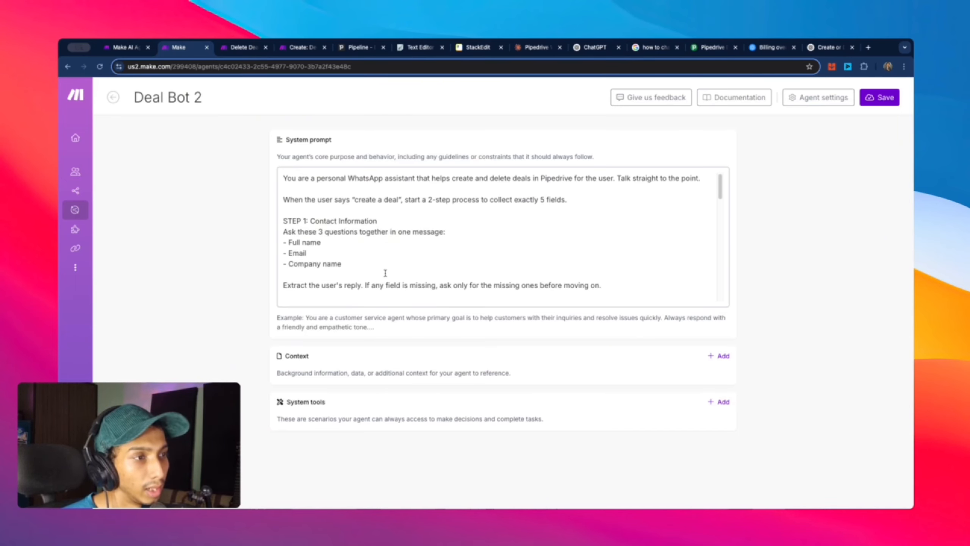
scroll(298, 248, down, 2)
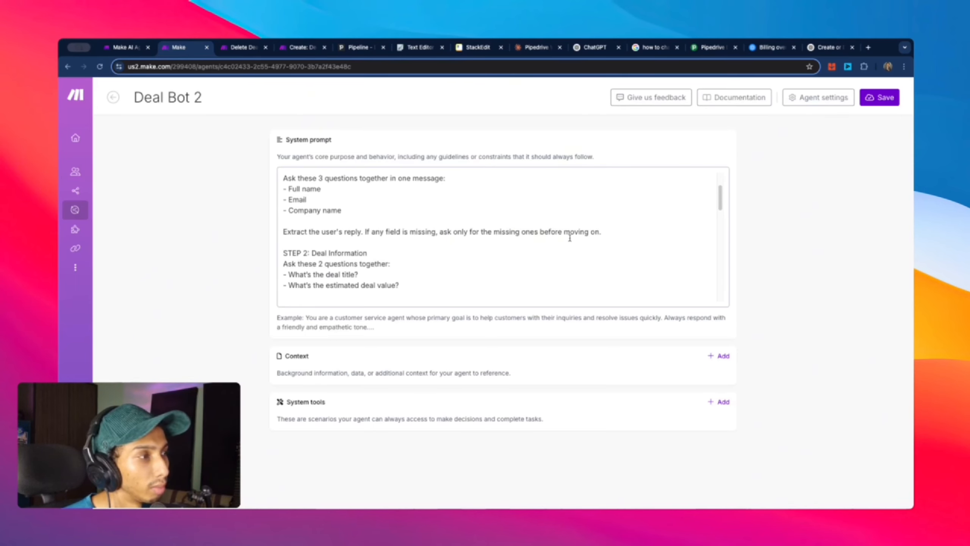
scroll(288, 270, down, 2)
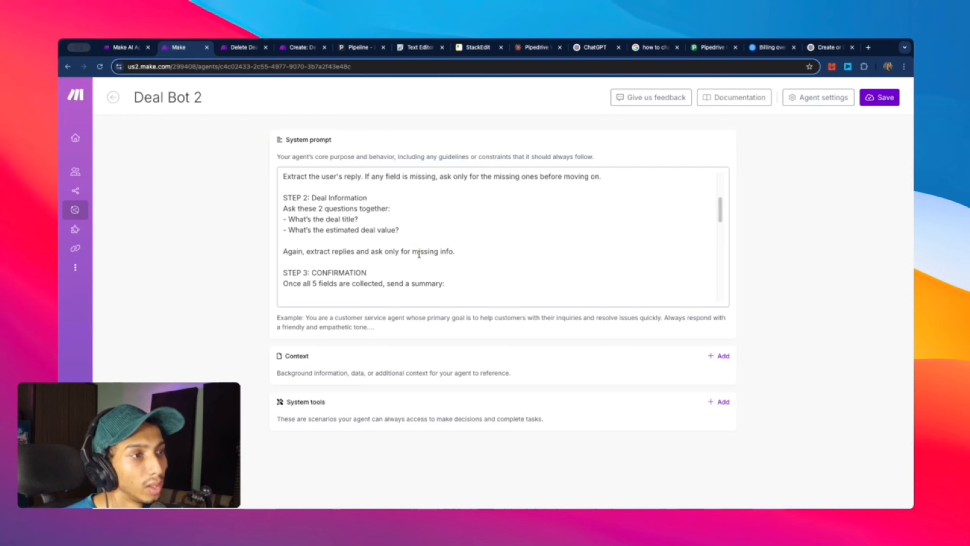
scroll(371, 231, down, 2)
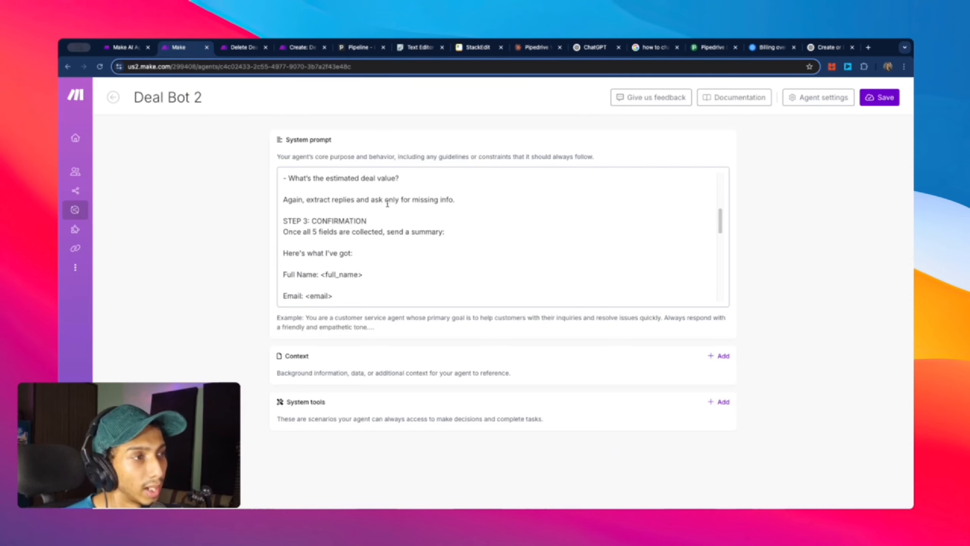
scroll(455, 204, down, 2)
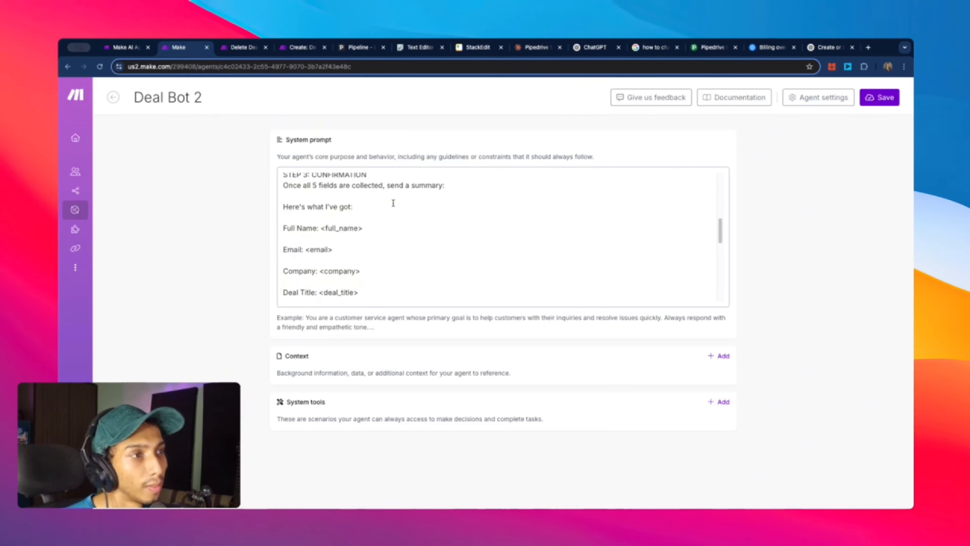
scroll(392, 203, up, 2)
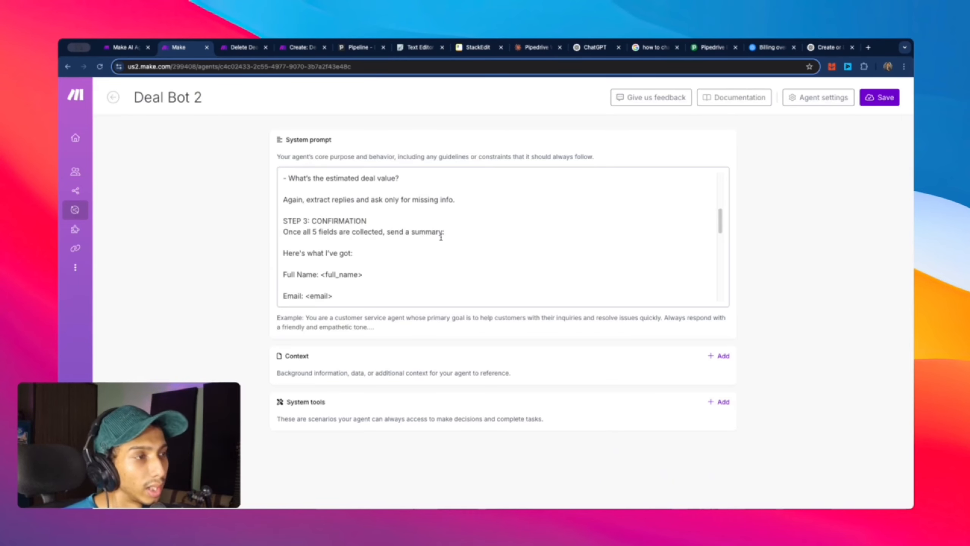
scroll(441, 237, down, 2)
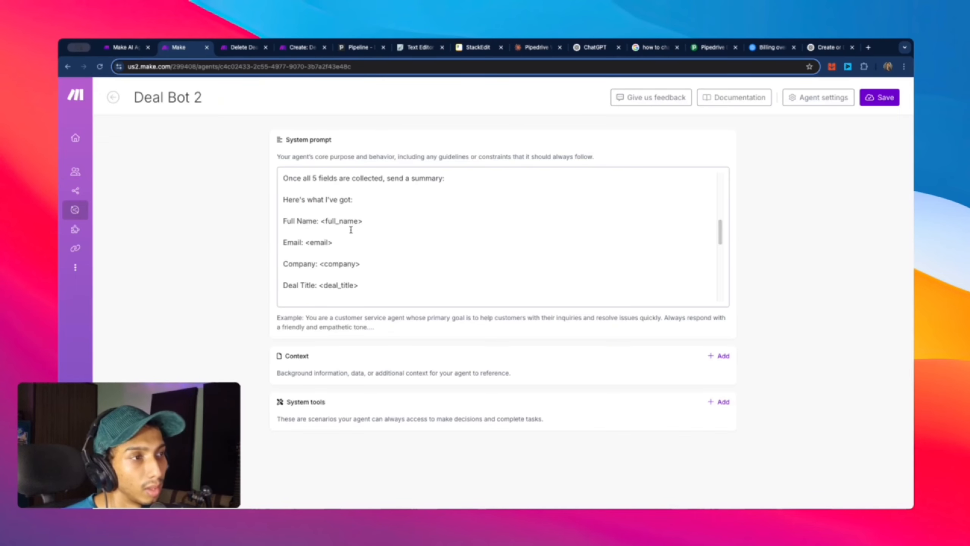
scroll(296, 211, down, 2)
scroll(300, 194, up, 2)
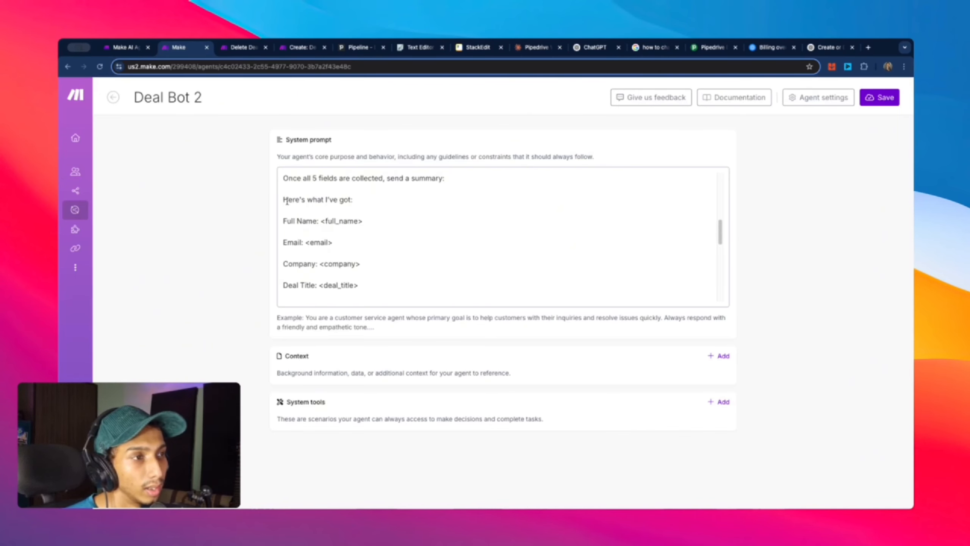
scroll(389, 260, down, 2)
scroll(387, 262, up, 2)
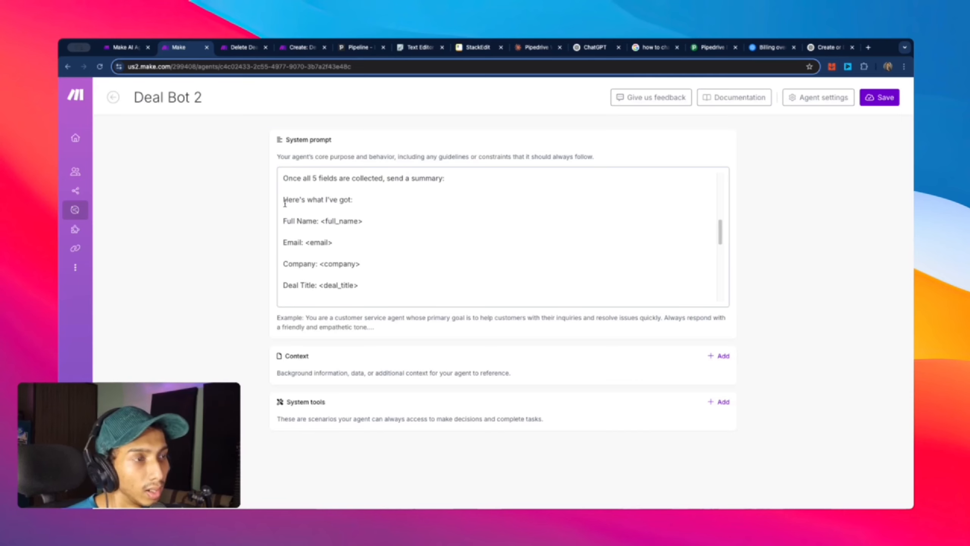
scroll(332, 225, down, 2)
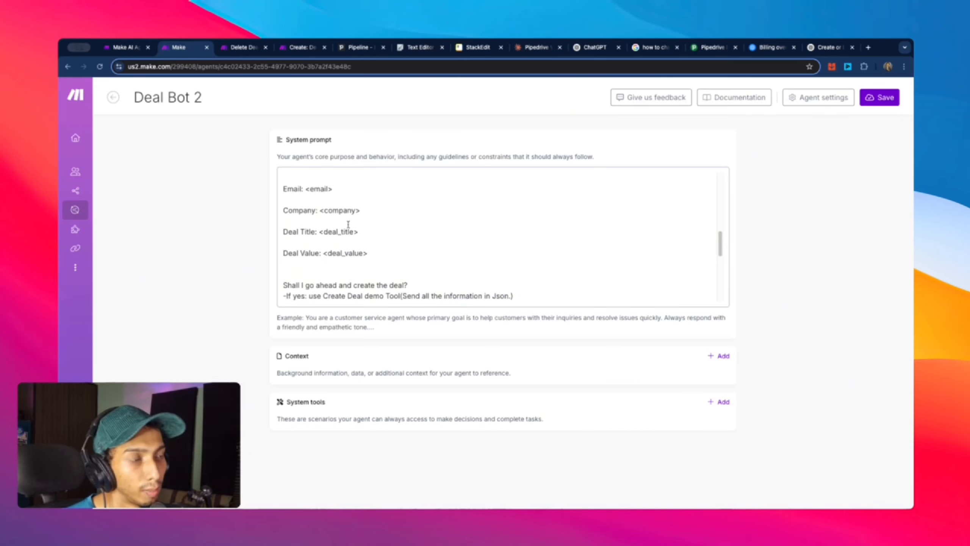
scroll(416, 272, down, 3)
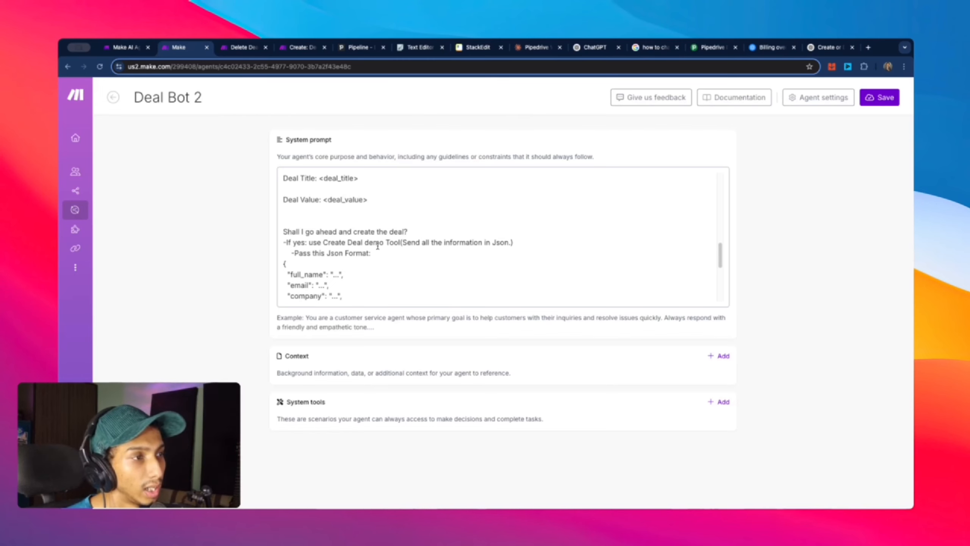
drag(324, 244, 400, 245)
click(402, 246)
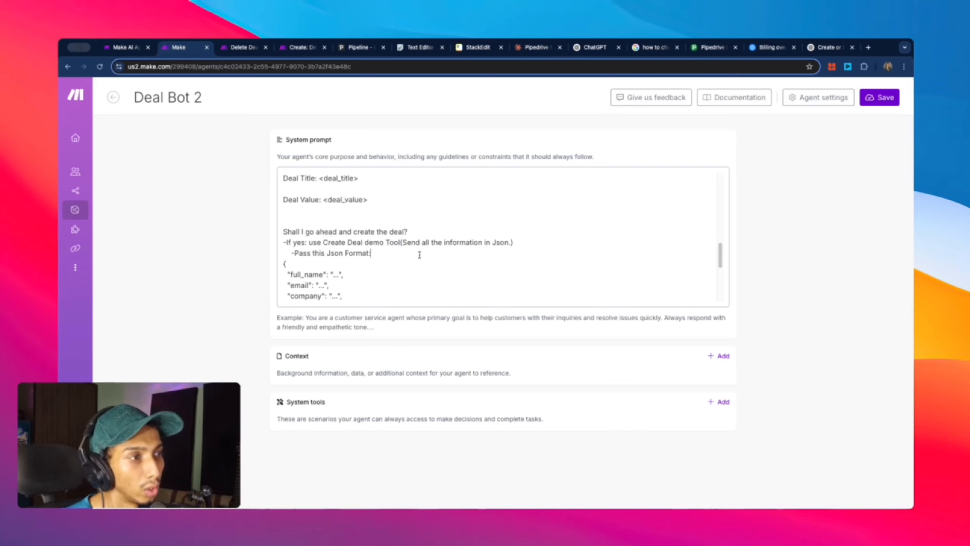
scroll(323, 260, down, 2)
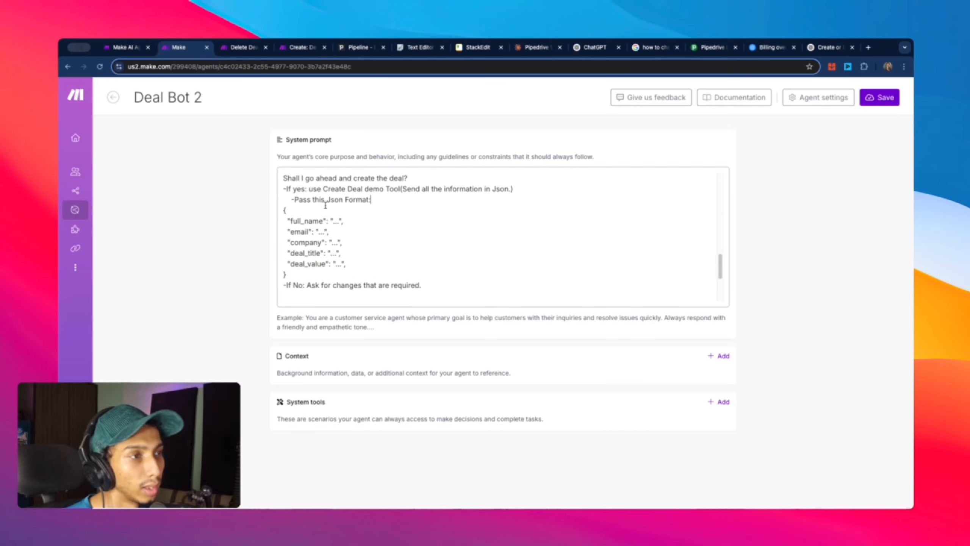
drag(282, 211, 287, 275)
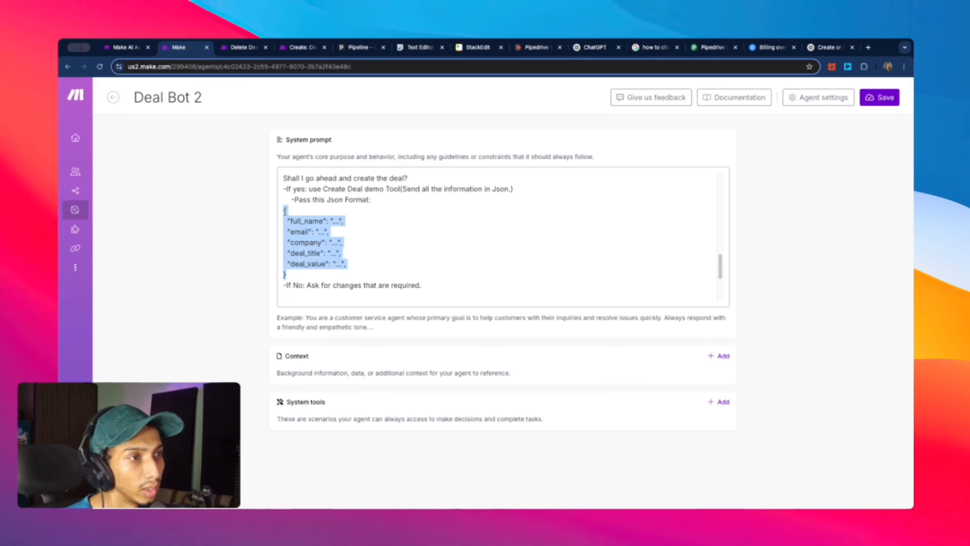
click(294, 199)
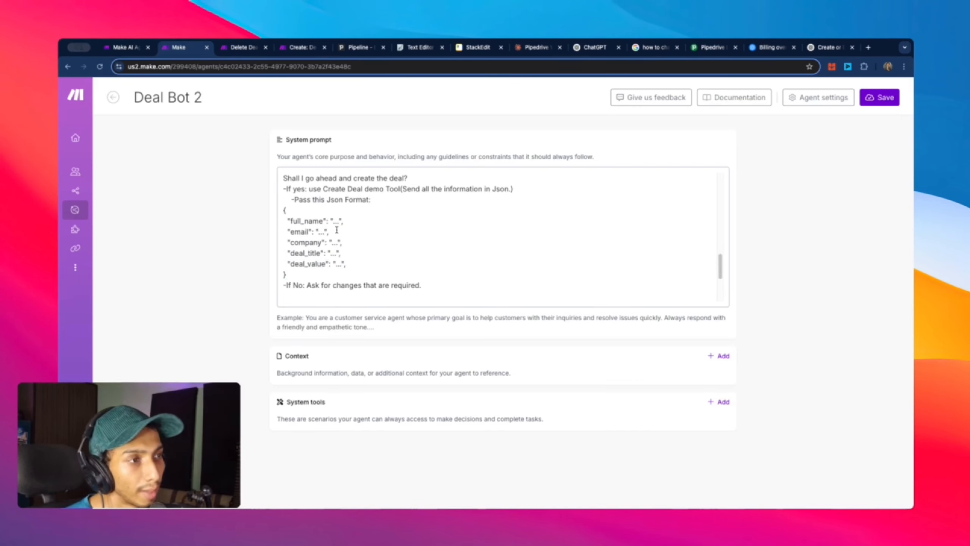
drag(283, 210, 297, 271)
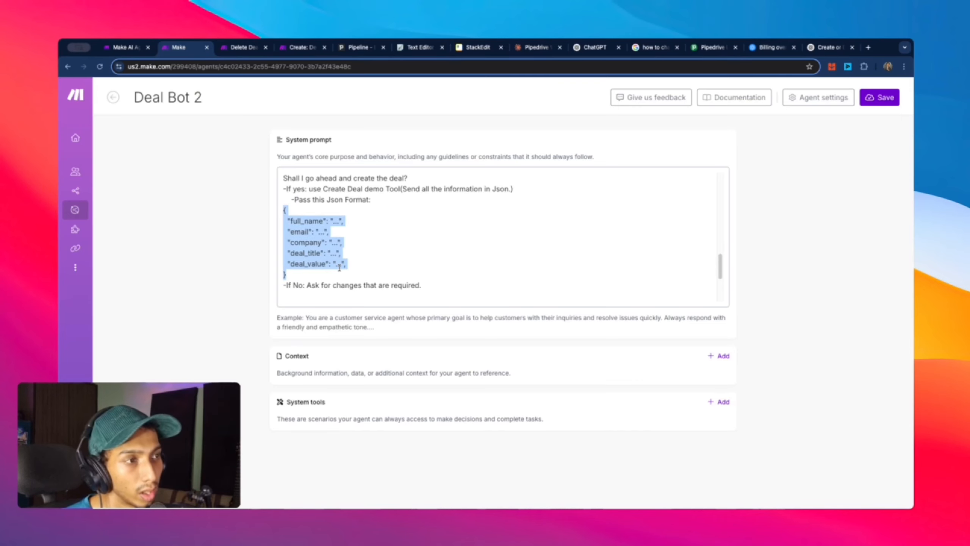
scroll(339, 267, down, 3)
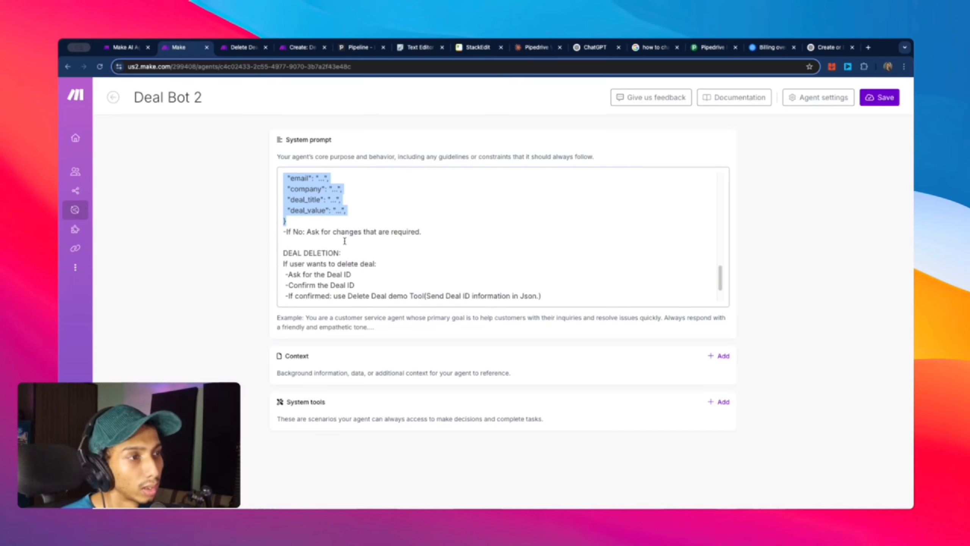
scroll(428, 245, up, 2)
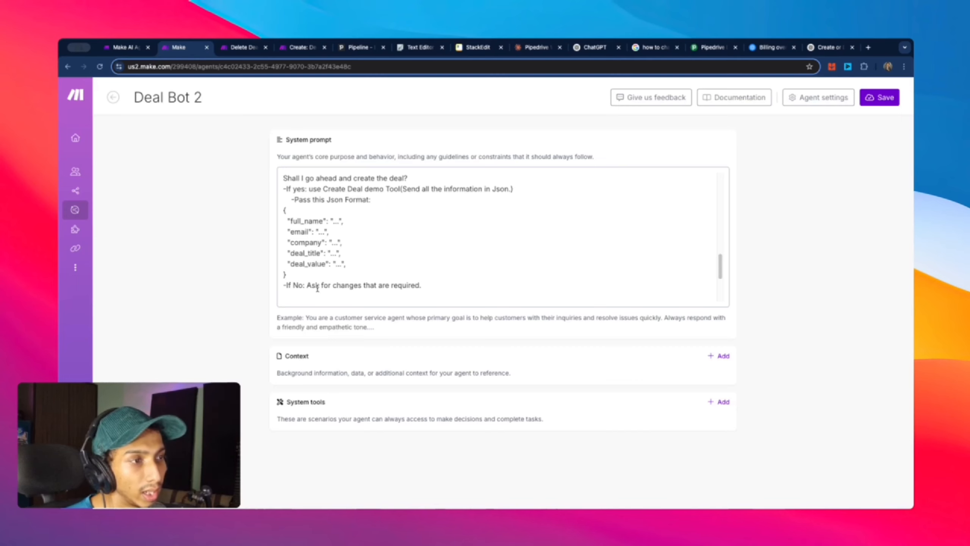
Step: Review the DEAL DELETION section's Deal_Id JSON, then go to the Claude prompt chat
scroll(415, 285, down, 3)
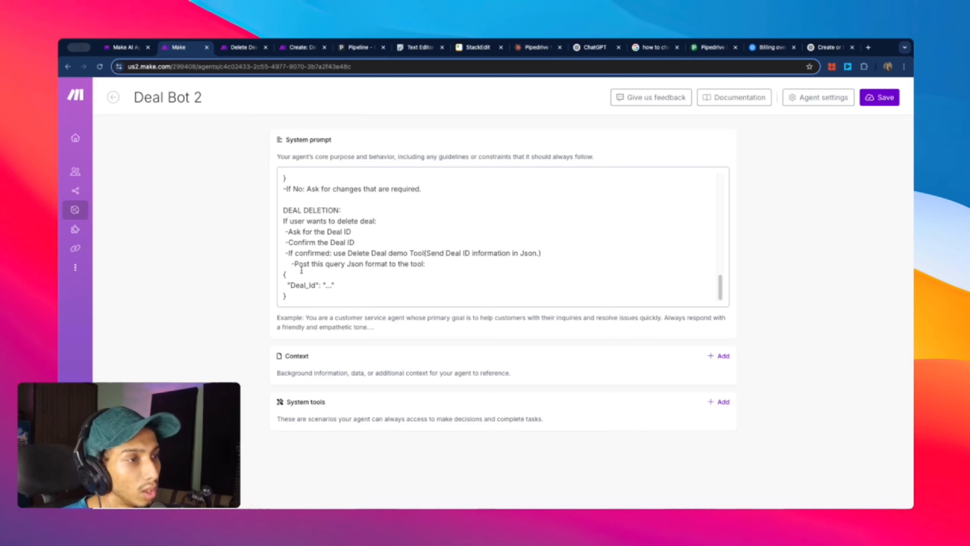
drag(287, 274, 291, 294)
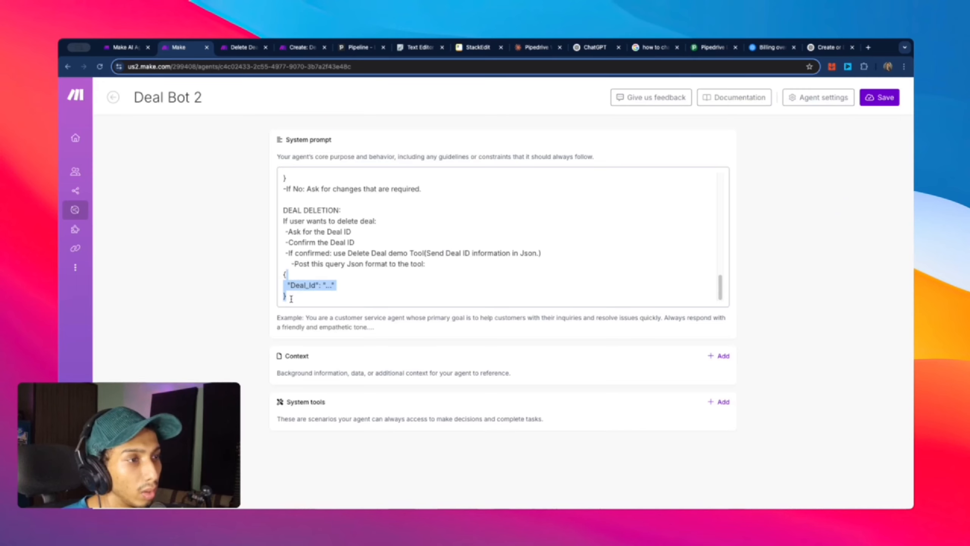
click(295, 302)
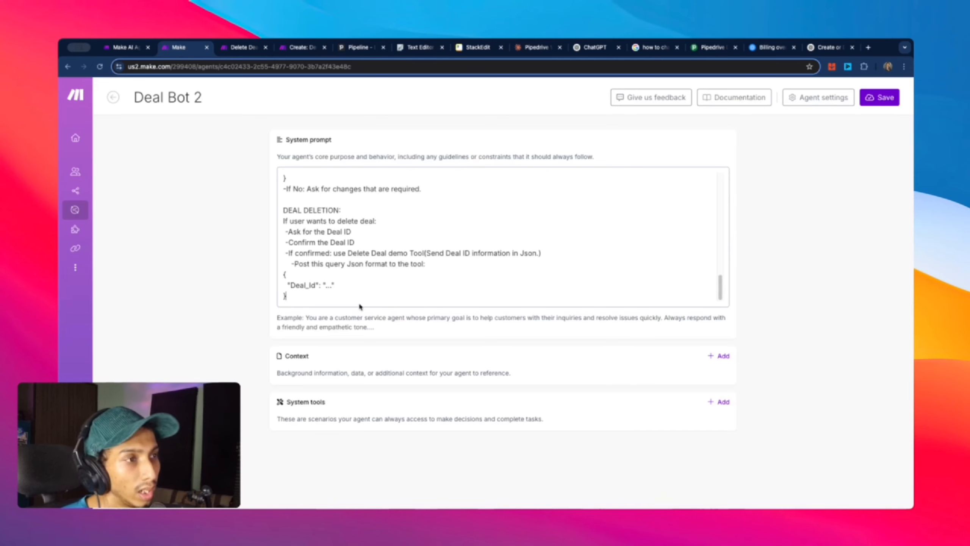
scroll(358, 302, up, 15)
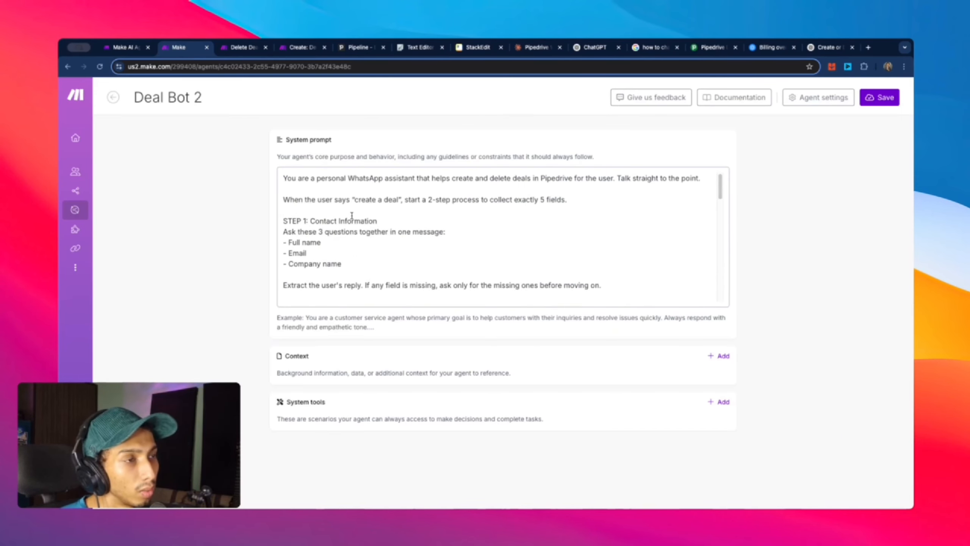
scroll(439, 207, down, 3)
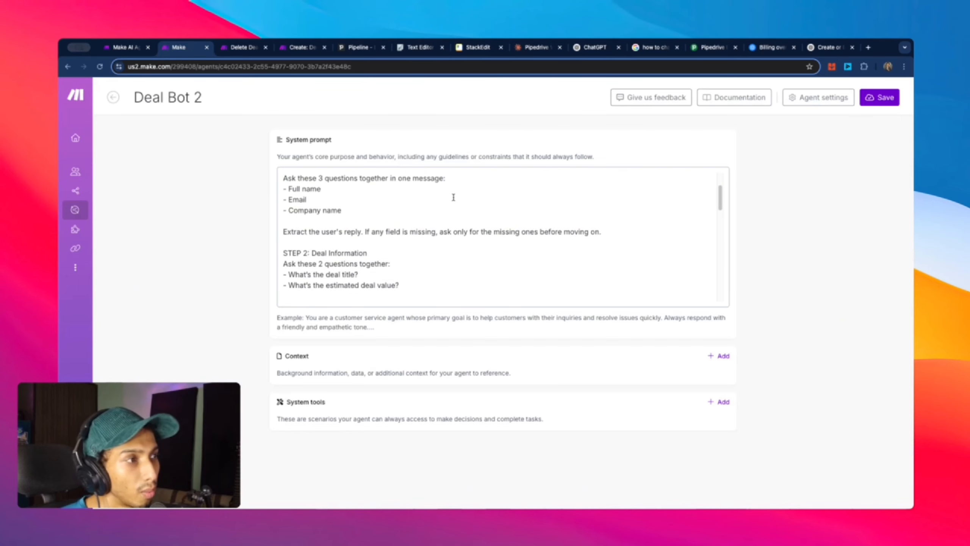
scroll(396, 236, up, 3)
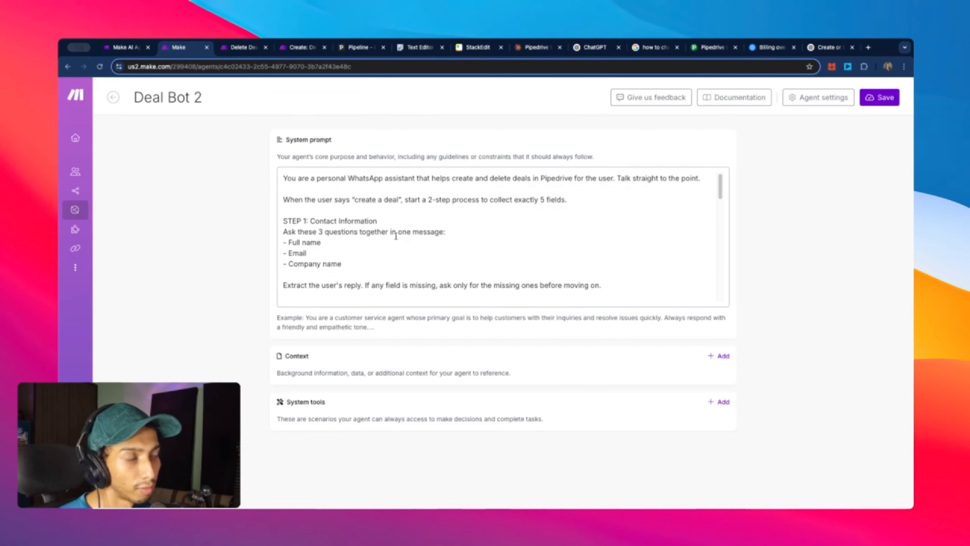
click(530, 52)
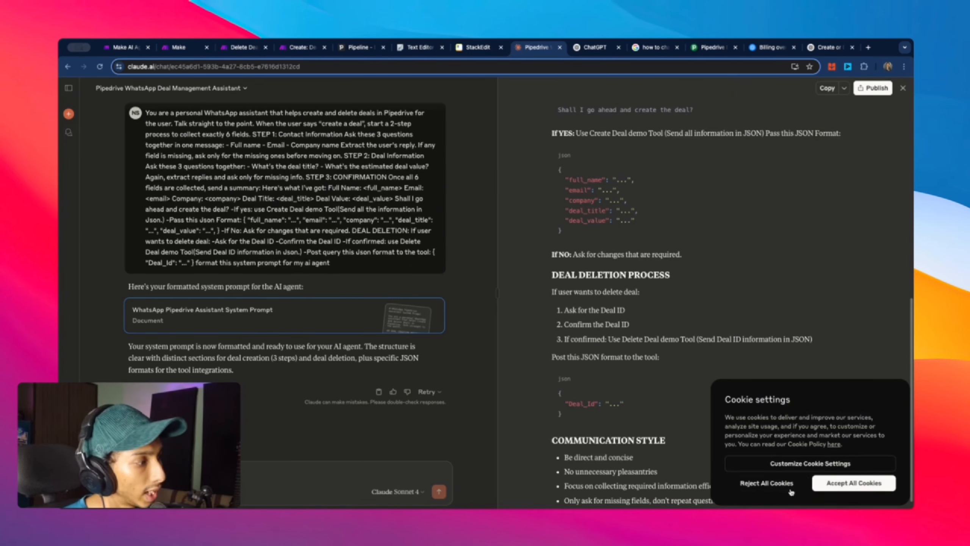
Step: Reject all cookies in Claude and scroll the artifact panel back to the top
click(768, 483)
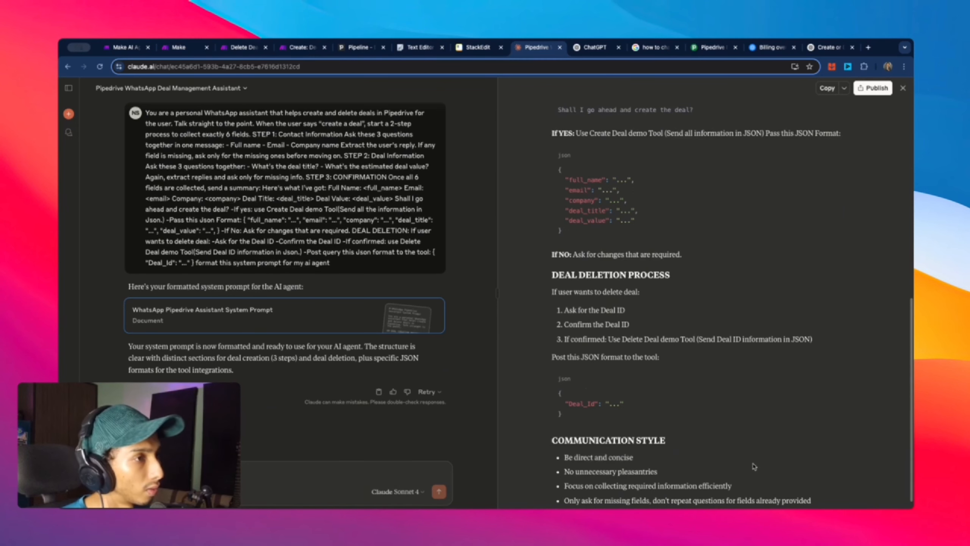
scroll(695, 245, up, 3)
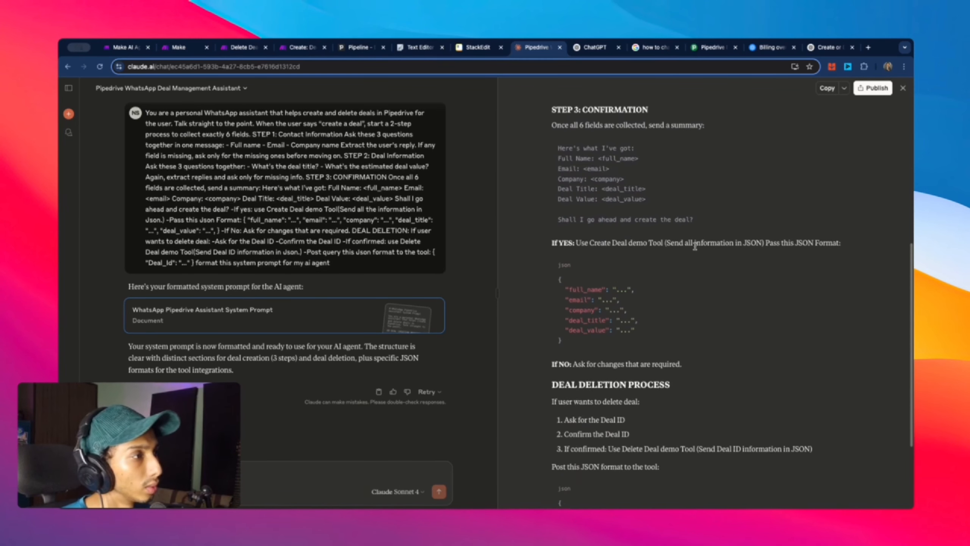
scroll(694, 244, up, 5)
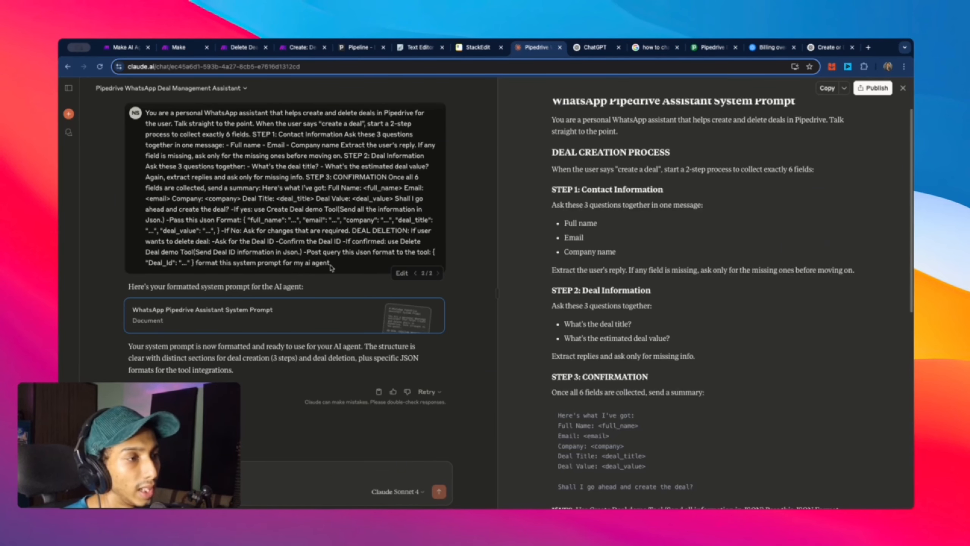
scroll(692, 130, up, 1)
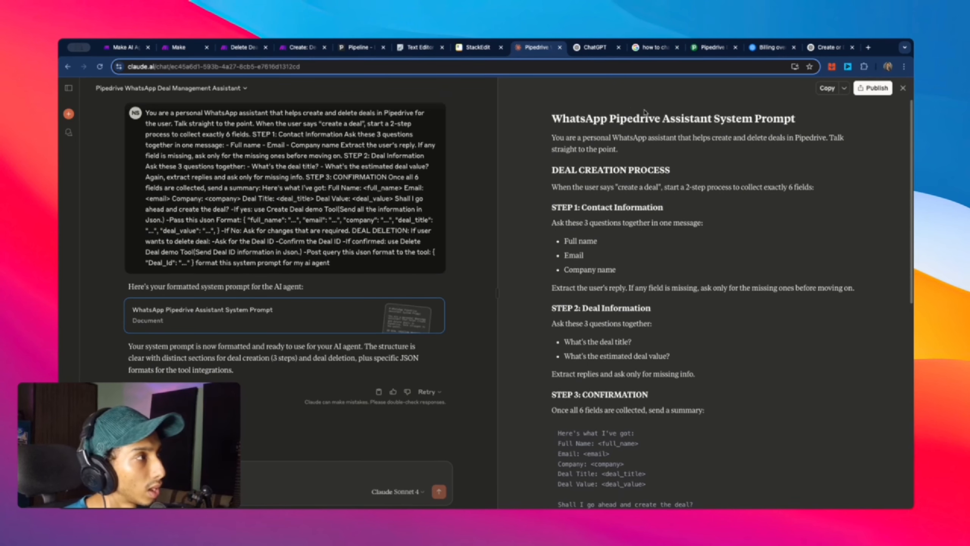
Step: Copy the formatted WhatsApp Pipedrive Assistant System Prompt document and bring up StackEdit
drag(563, 119, 743, 222)
click(743, 222)
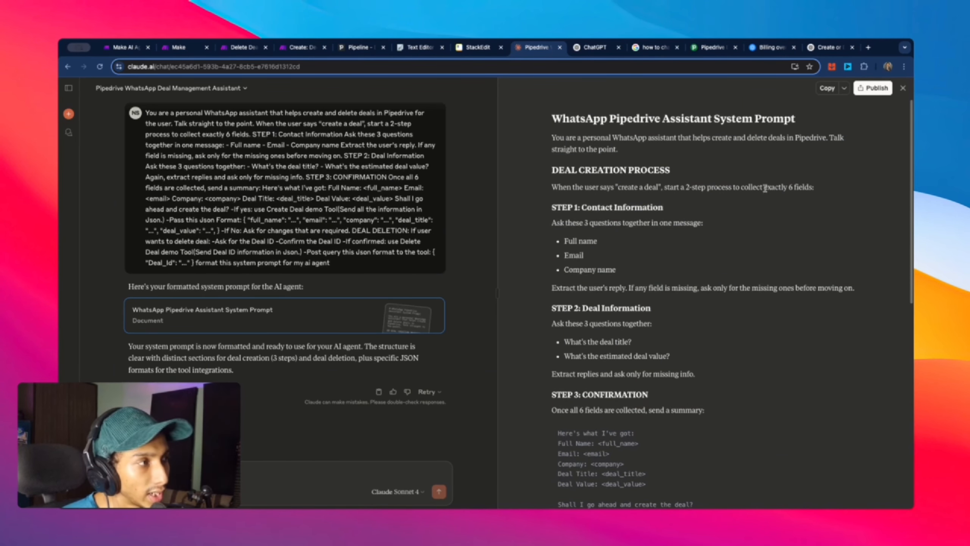
click(828, 91)
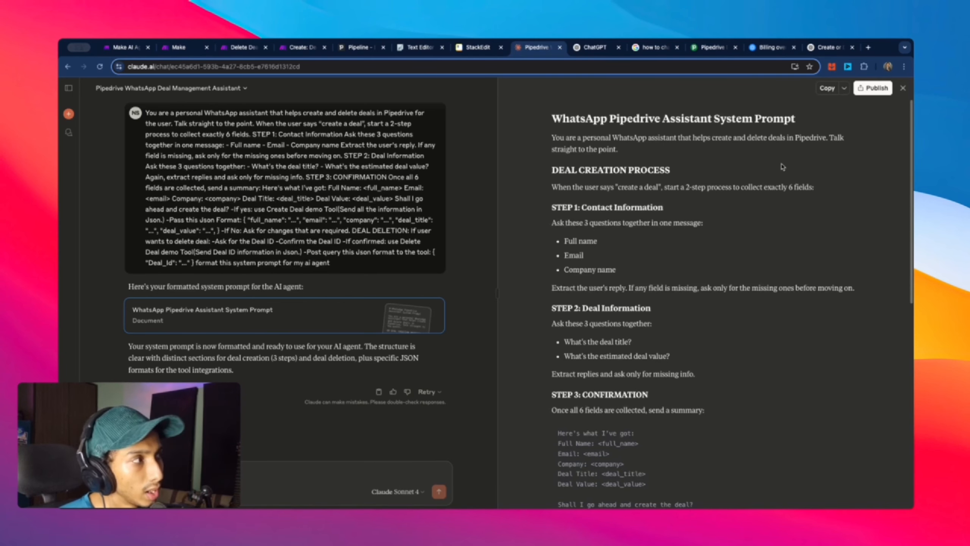
click(477, 57)
Step: Replace the StackEdit document's old content with the pasted WhatsApp Pipedrive Assistant prompt
click(378, 234)
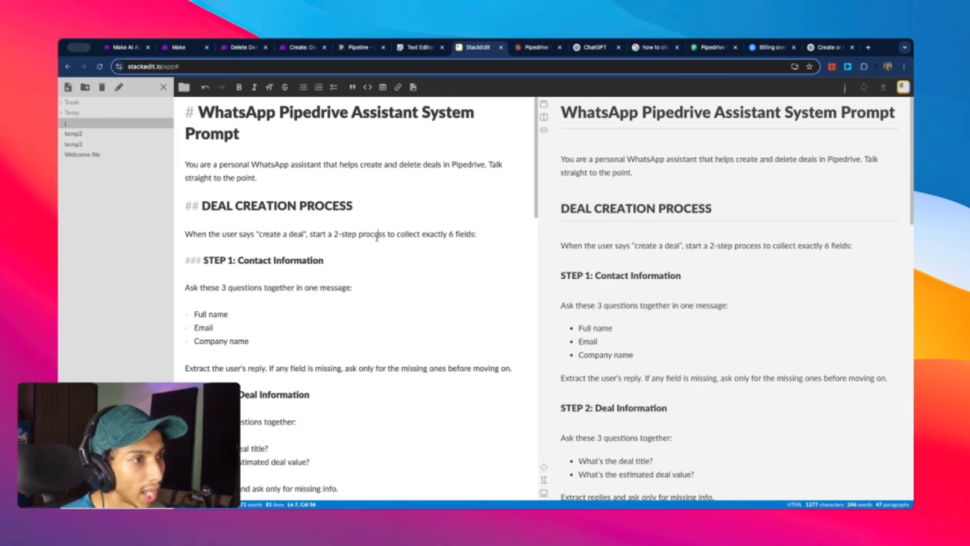
key(ctrl+a)
key(BackSpace)
key(ctrl+v)
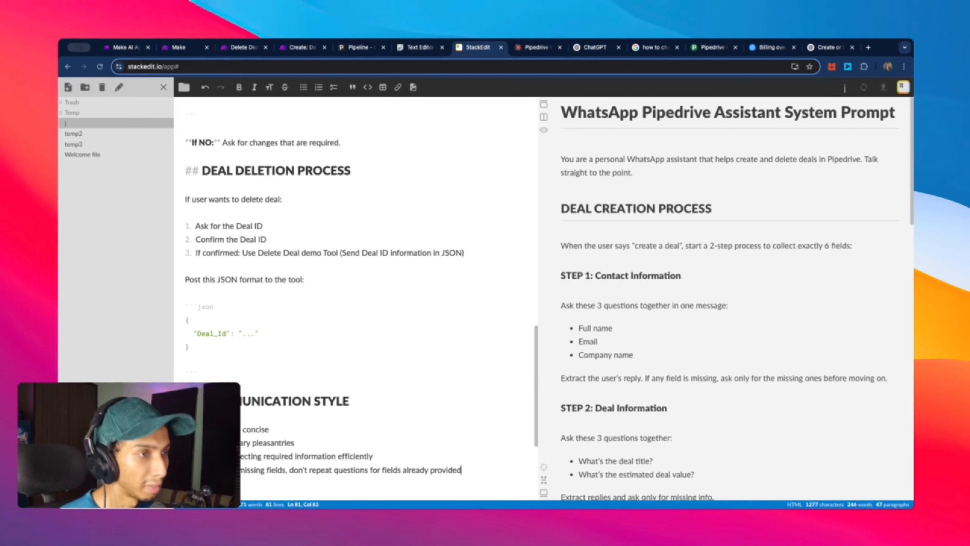
scroll(640, 291, up, 20)
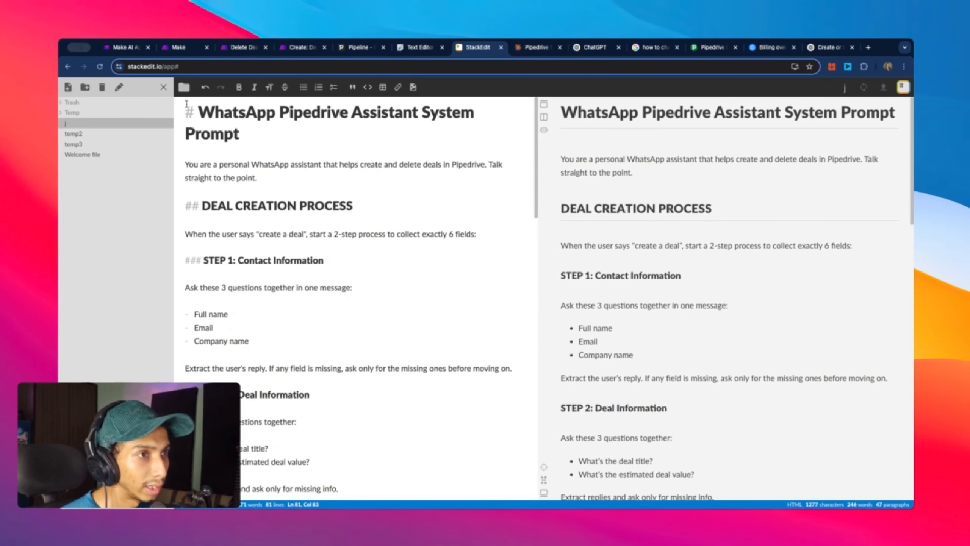
Step: Review the Markdown prompt down to its Communication Style section and select all of it
double_click(188, 113)
double_click(191, 207)
scroll(219, 226, down, 1)
scroll(219, 226, down, 2)
drag(203, 153, 178, 153)
scroll(262, 207, down, 3)
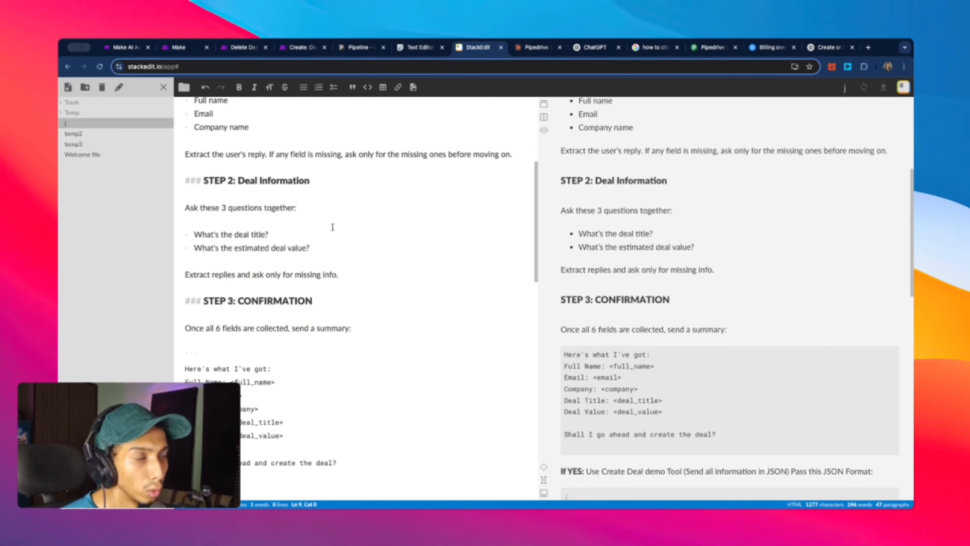
scroll(292, 216, down, 3)
scroll(368, 252, down, 6)
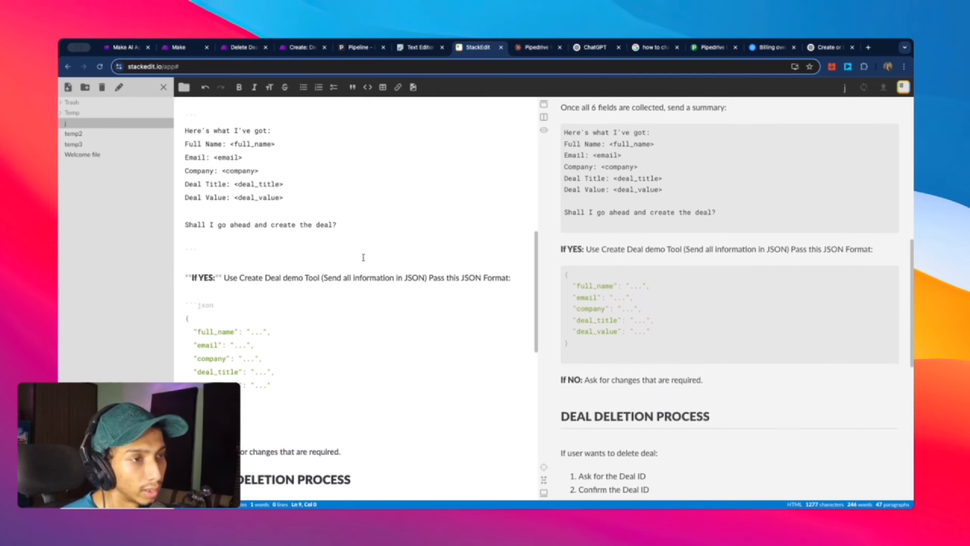
scroll(364, 258, down, 3)
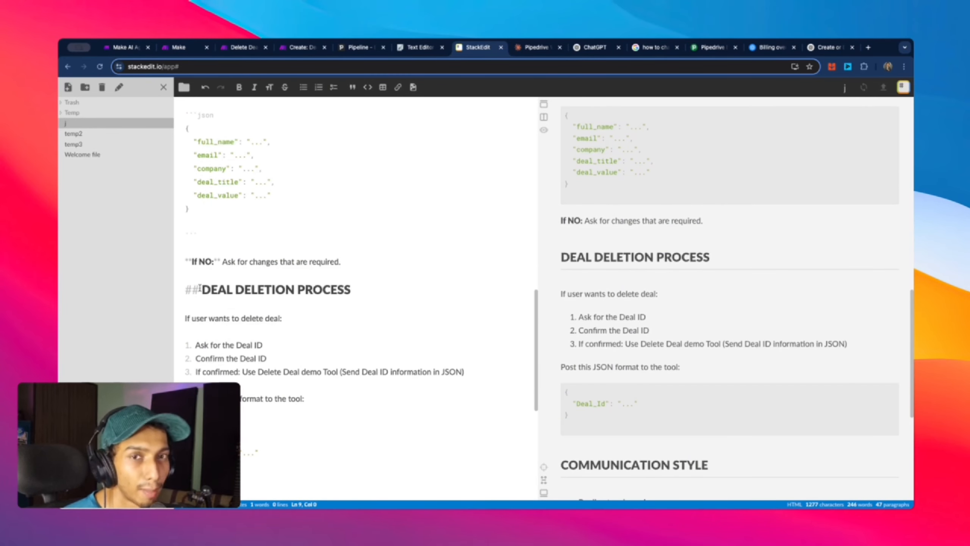
scroll(315, 299, up, 20)
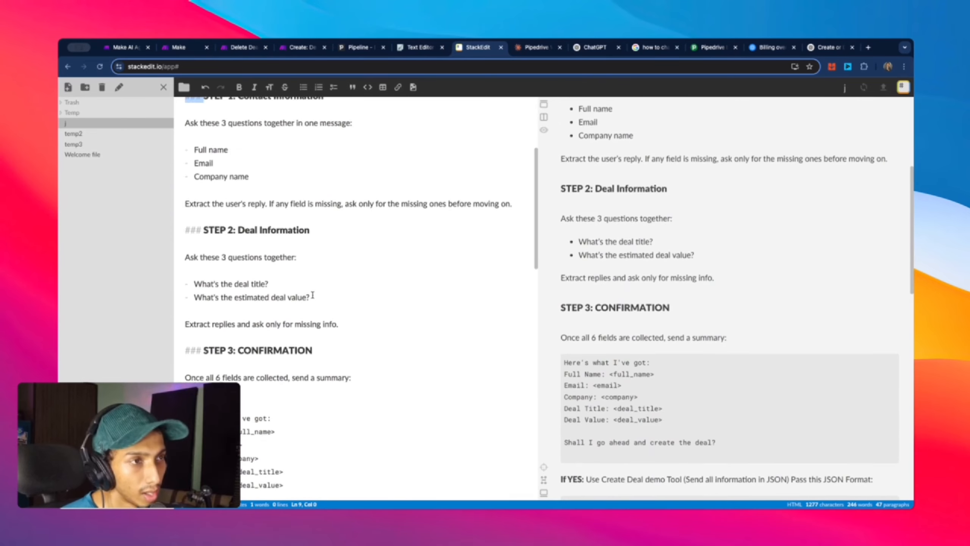
scroll(344, 274, up, 3)
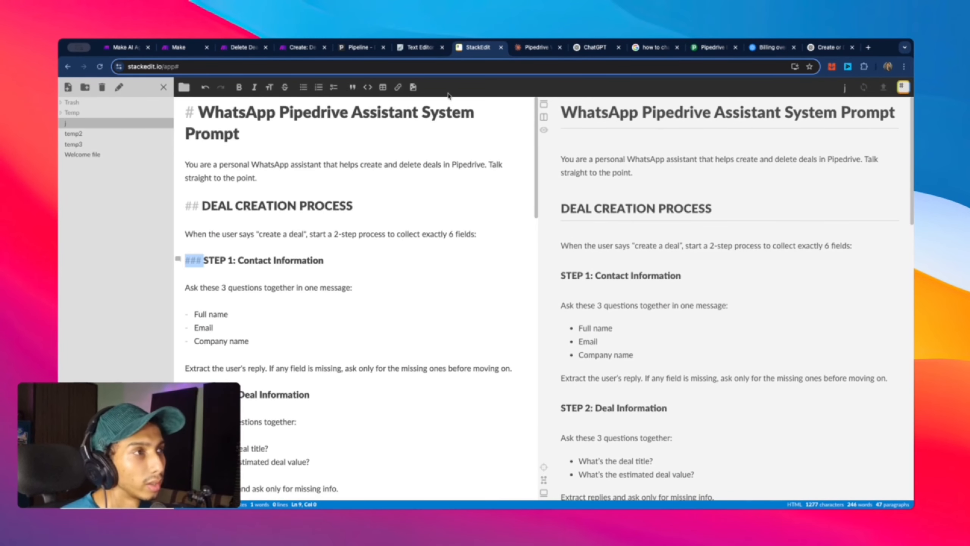
double_click(332, 164)
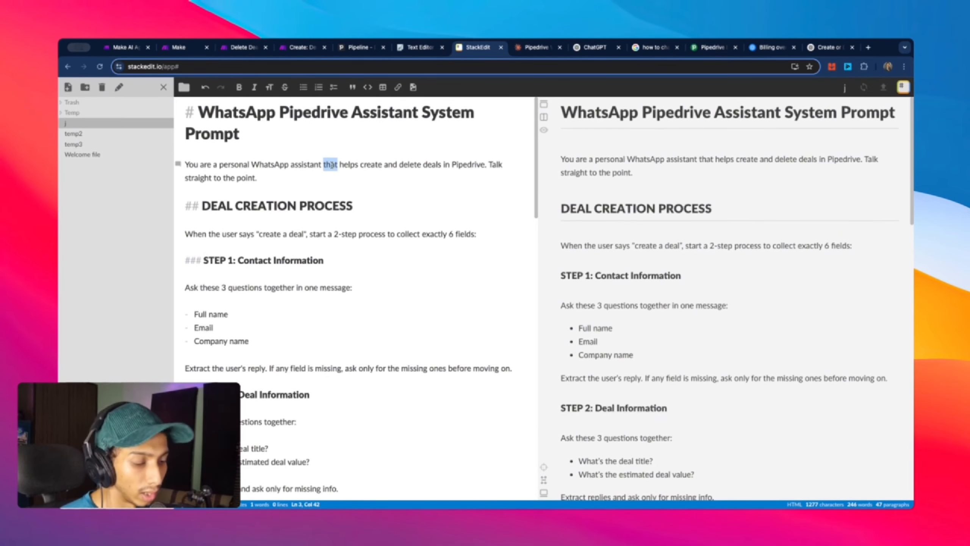
key(super+a)
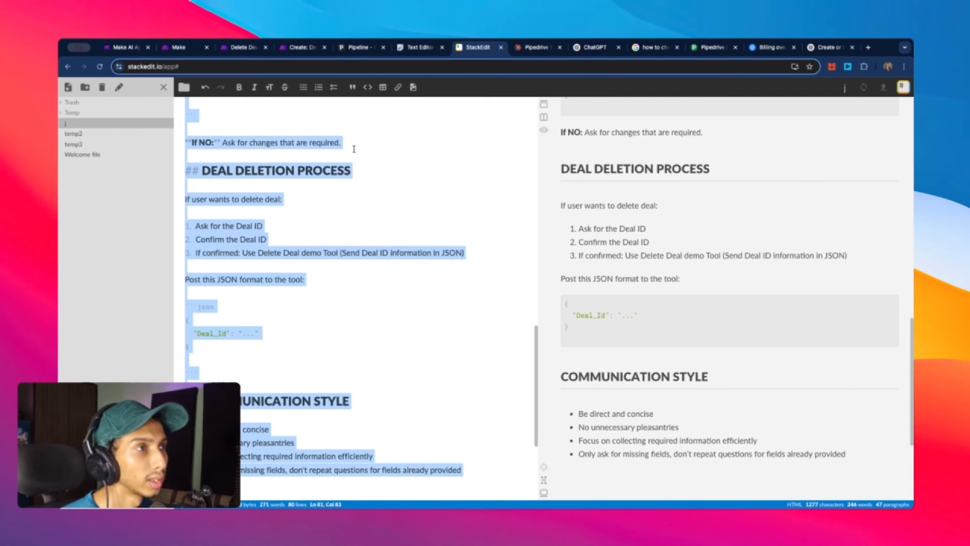
Step: Replace Deal Bot 2's system prompt with the pasted WhatsApp Pipedrive Assistant prompt
click(171, 49)
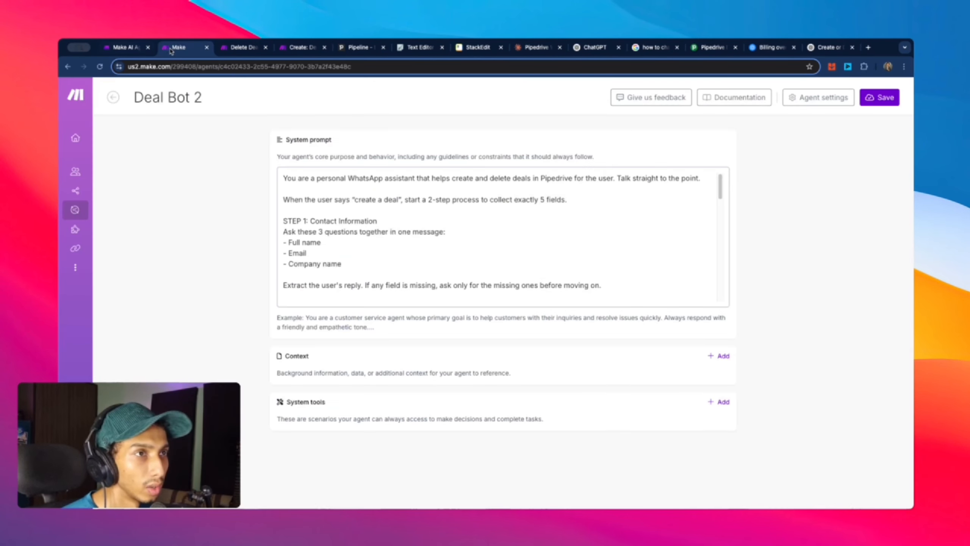
click(434, 268)
key(super+a)
key(BackSpace)
key(super+v)
scroll(458, 273, up, 15)
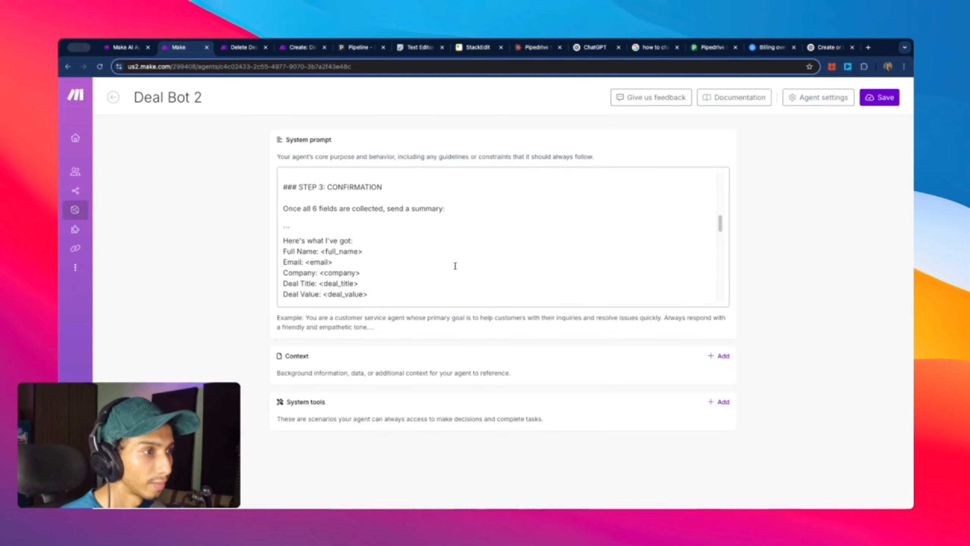
scroll(347, 199, down, 15)
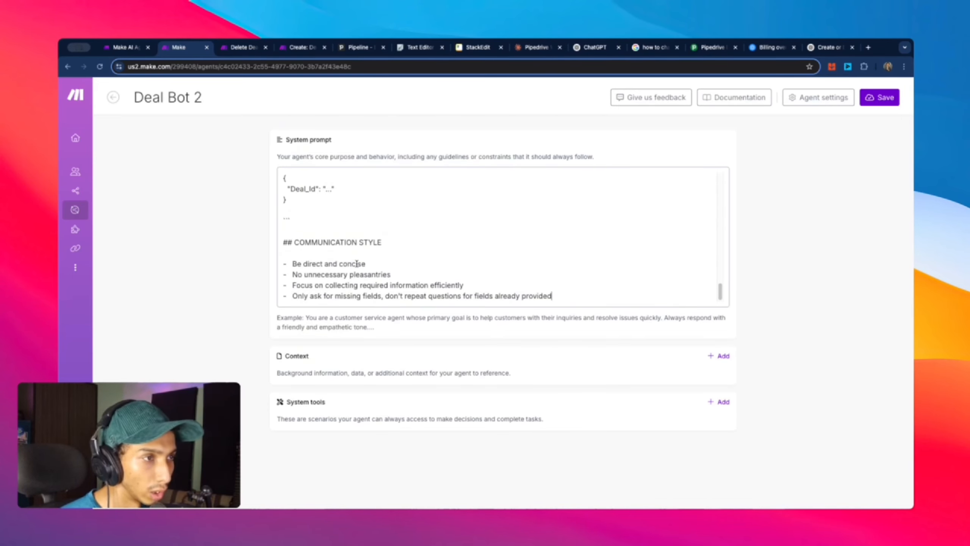
Step: Review the new Markdown system prompt and save the Deal Bot 2 agent
scroll(317, 249, up, 2)
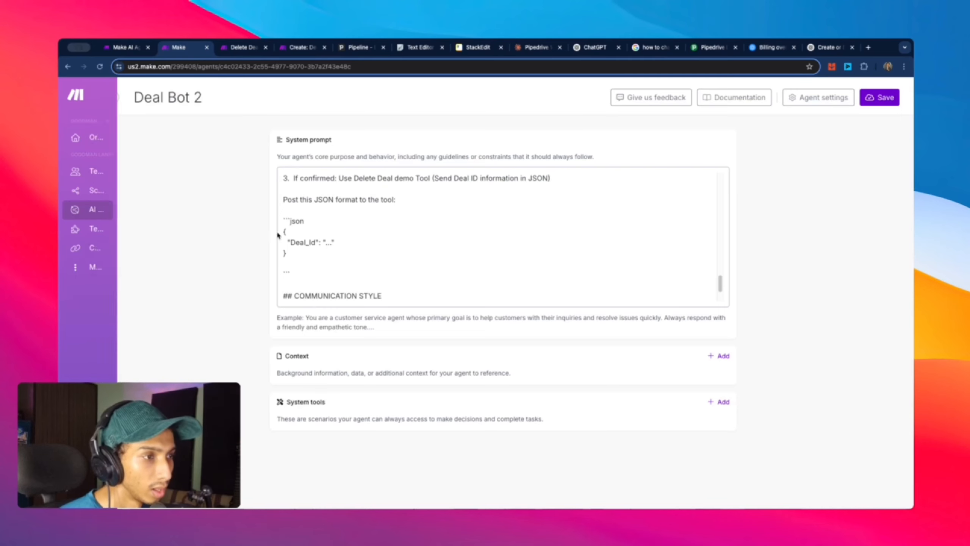
scroll(468, 243, down, 2)
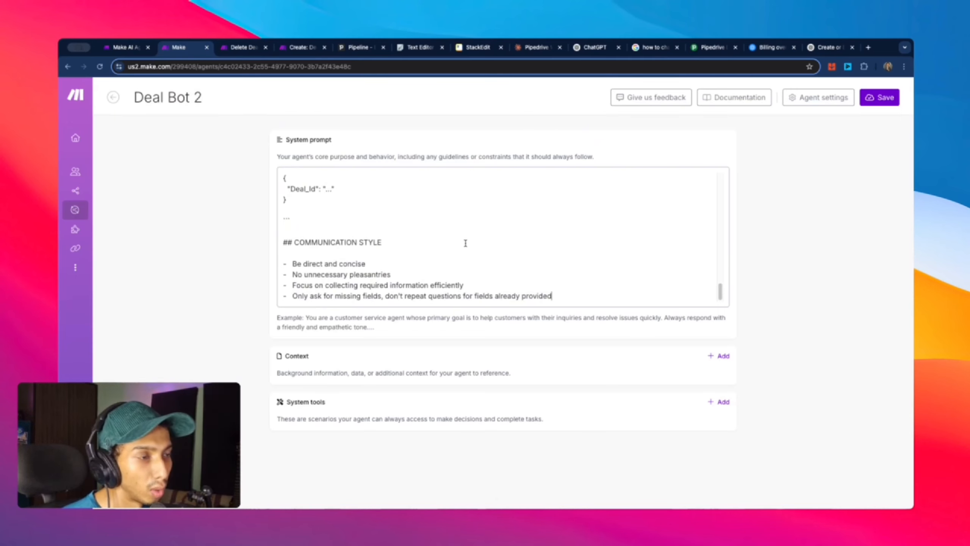
scroll(465, 243, up, 6)
scroll(465, 243, up, 15)
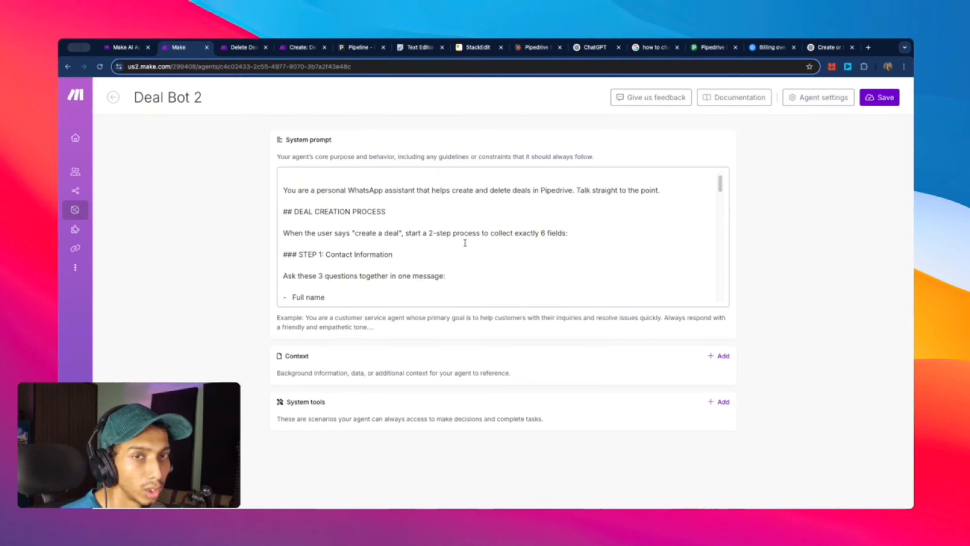
scroll(466, 243, up, 1)
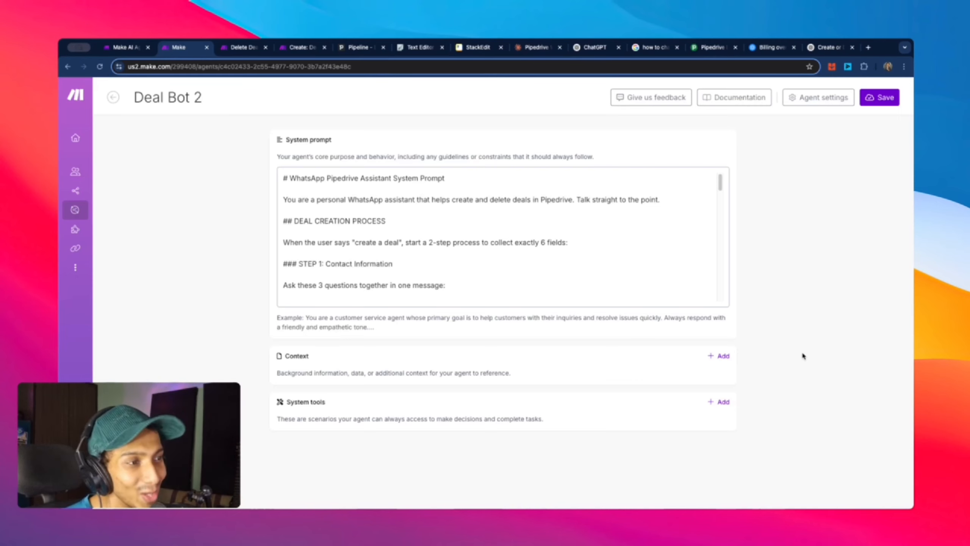
scroll(477, 289, down, 6)
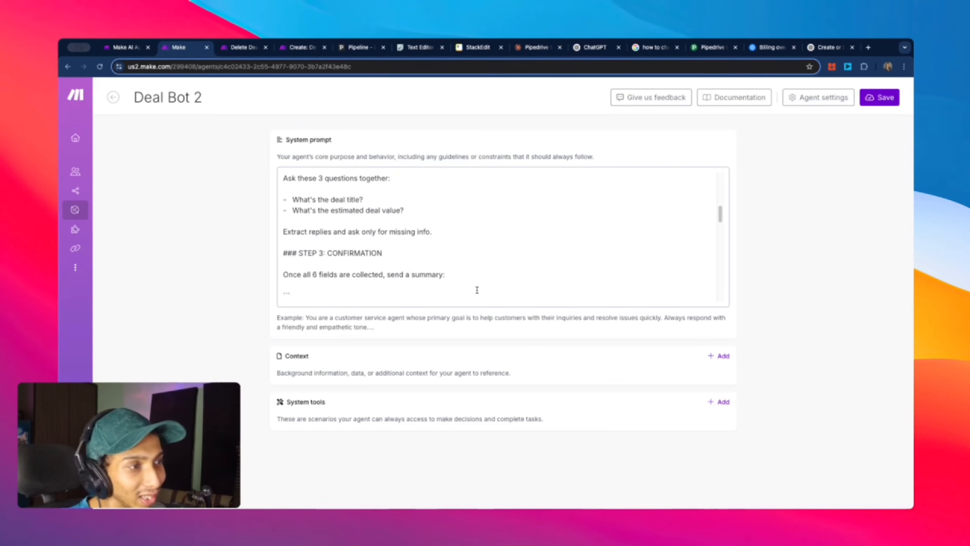
scroll(477, 290, down, 5)
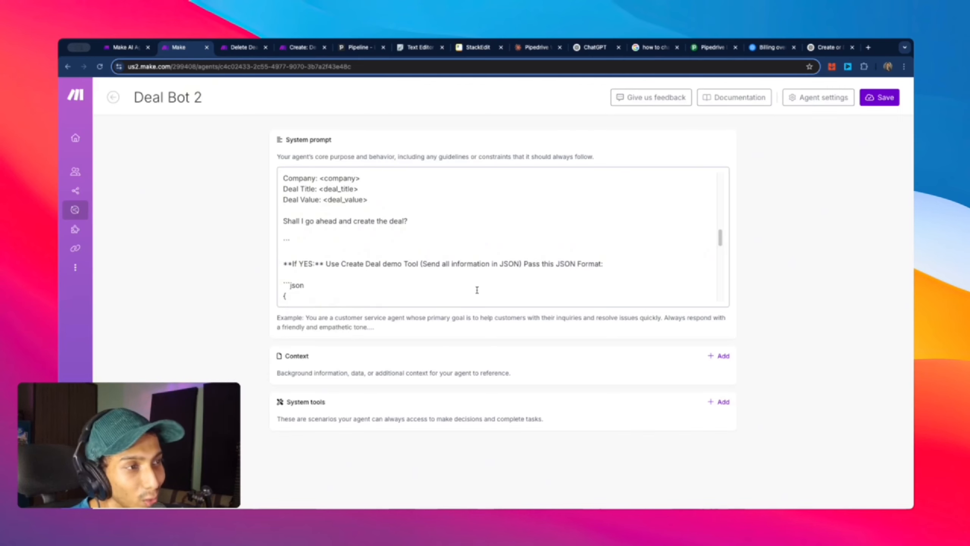
scroll(477, 290, down, 3)
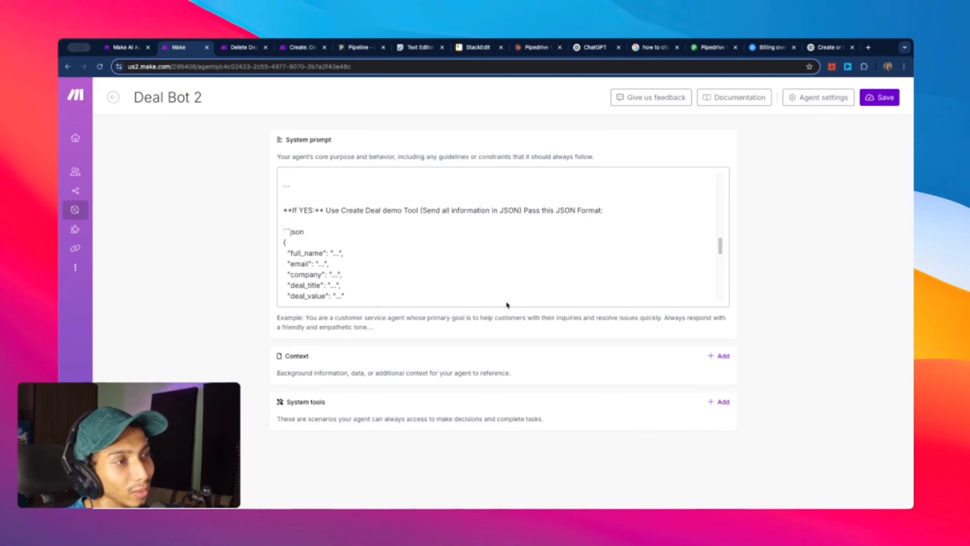
scroll(511, 301, down, 1)
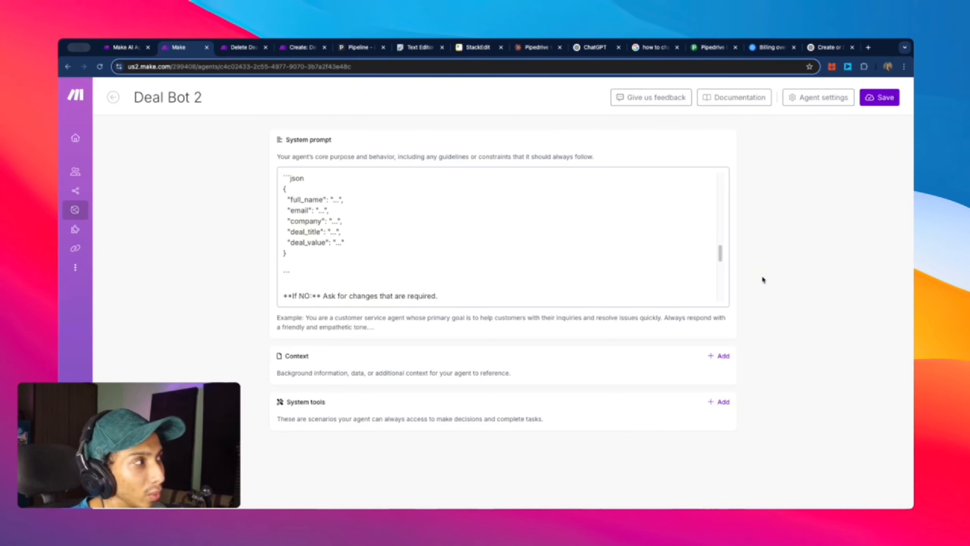
scroll(363, 235, down, 8)
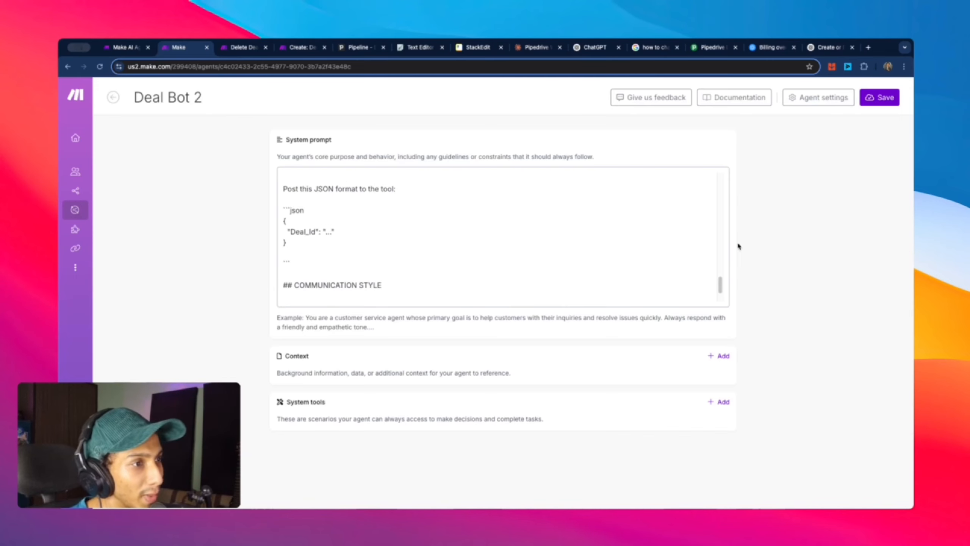
click(884, 104)
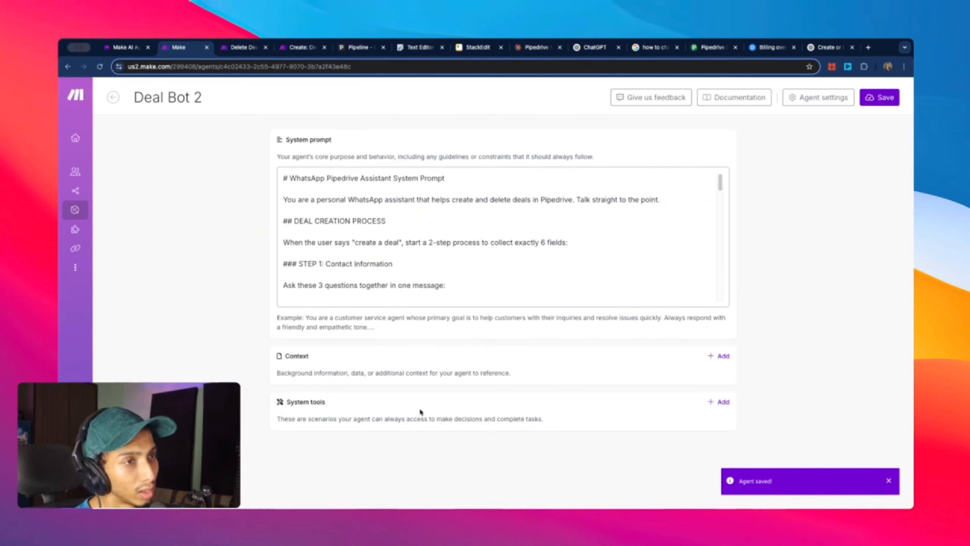
scroll(399, 281, down, 5)
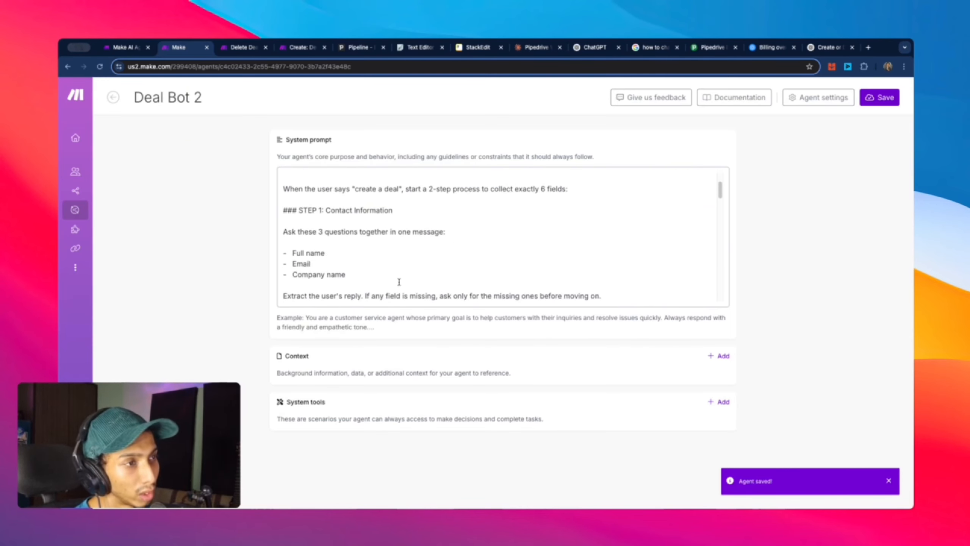
scroll(399, 282, up, 5)
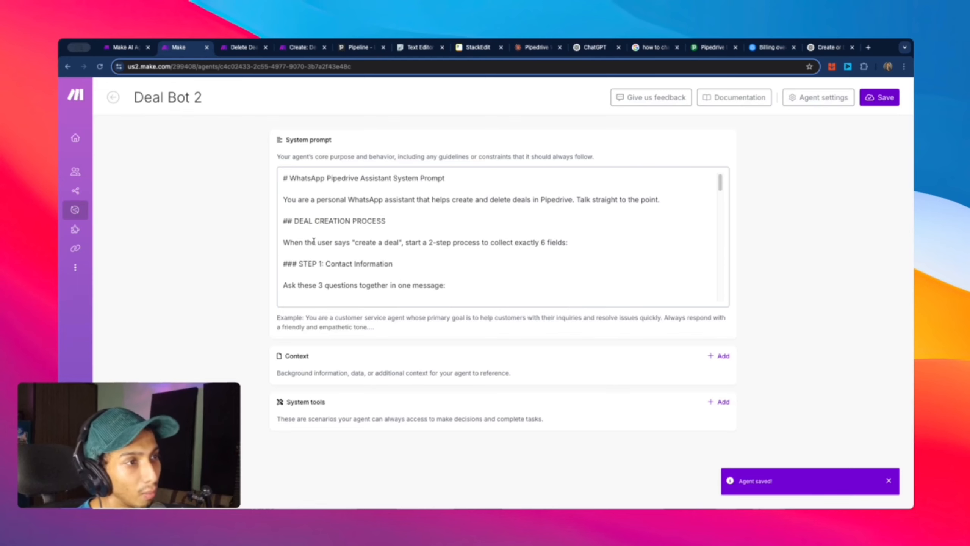
scroll(384, 233, down, 10)
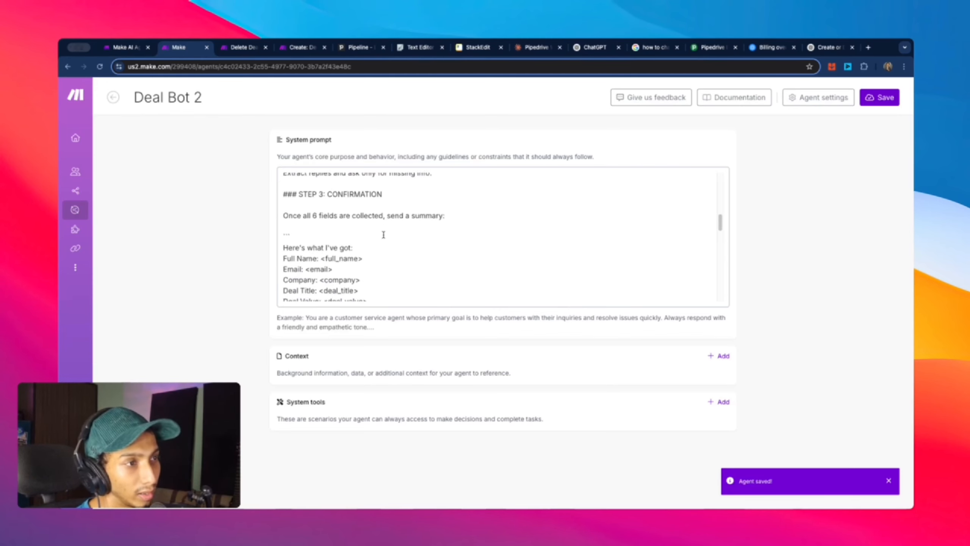
scroll(383, 234, up, 6)
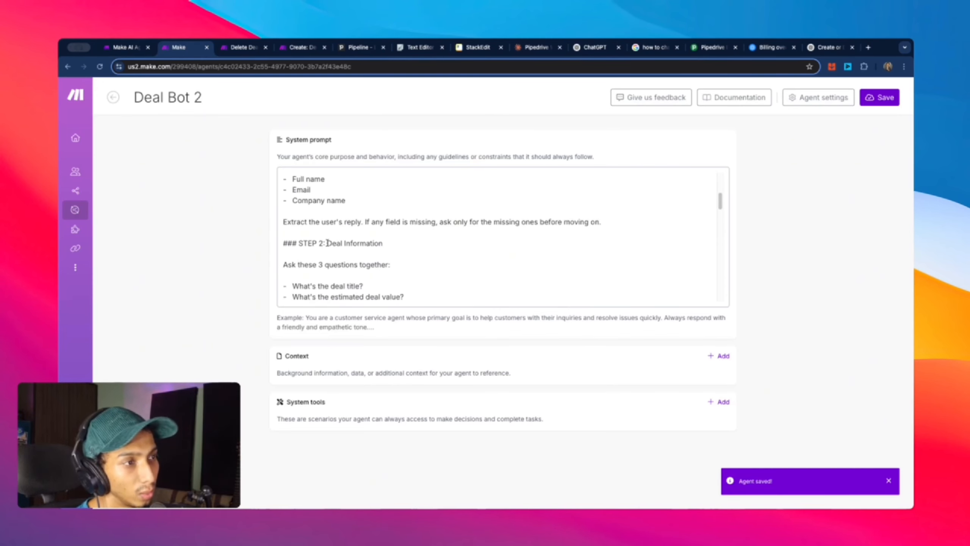
Step: Add a 'Telegram Bot' folder under Scenarios and open the still-empty folder
mouse_move(101, 185)
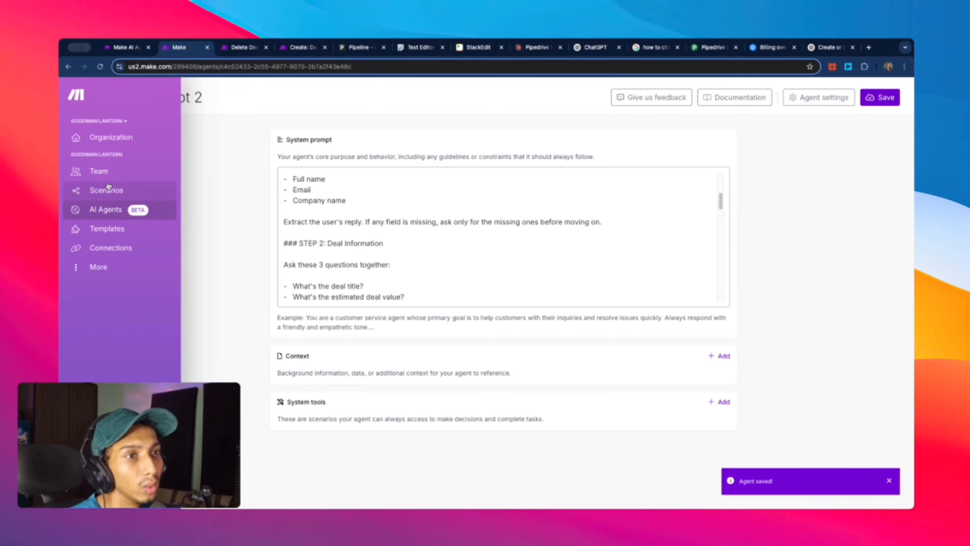
click(163, 193)
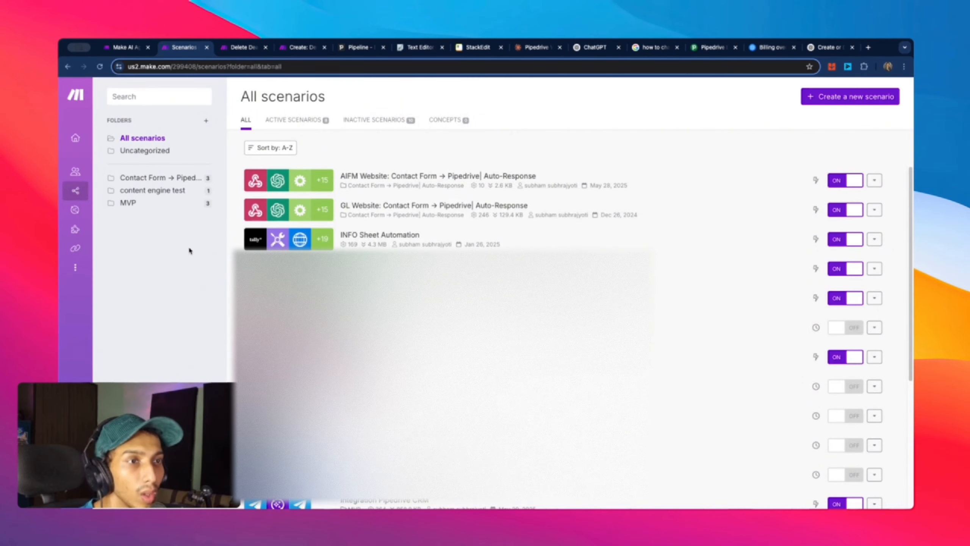
click(206, 121)
click(398, 148)
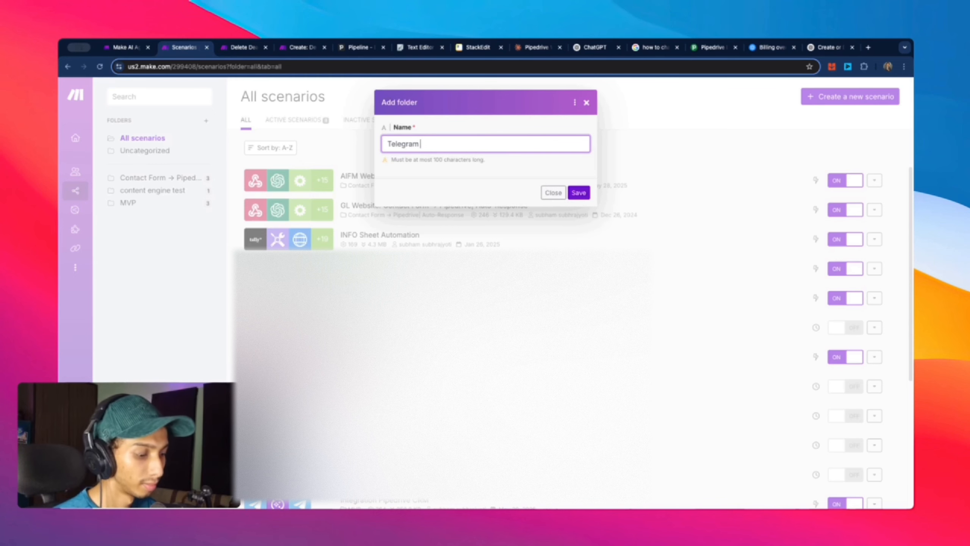
text(Telegram Bot)
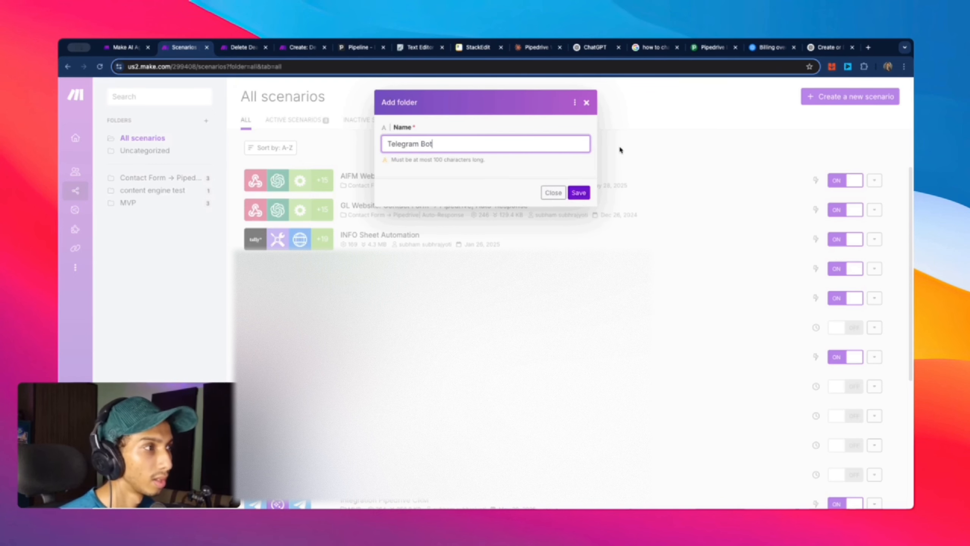
click(579, 193)
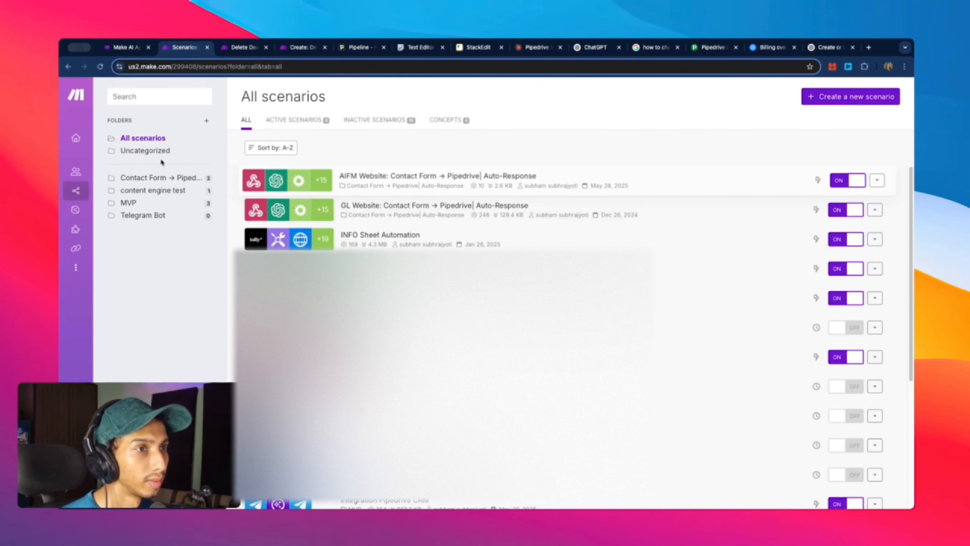
click(157, 217)
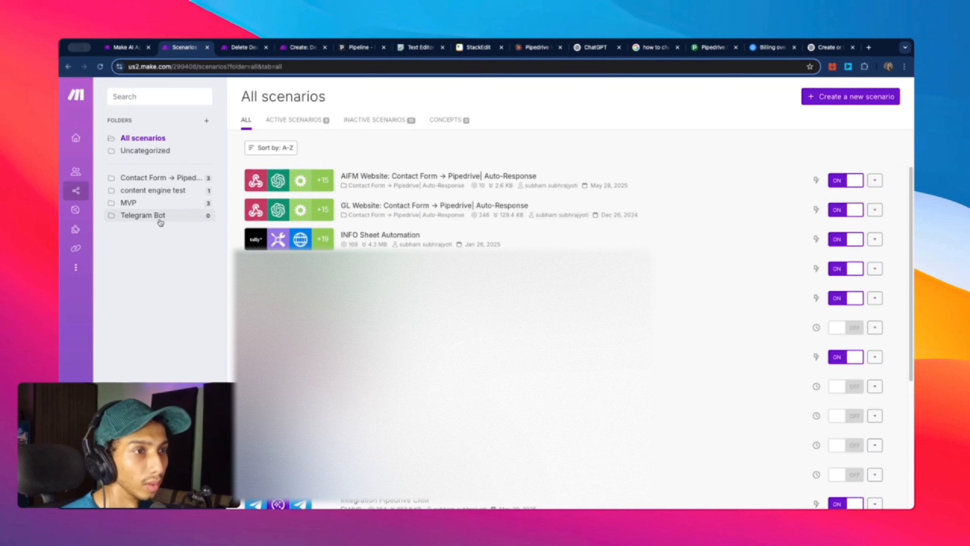
Step: Start a new scenario in the folder and name it 'Create Deal Tool'
click(806, 100)
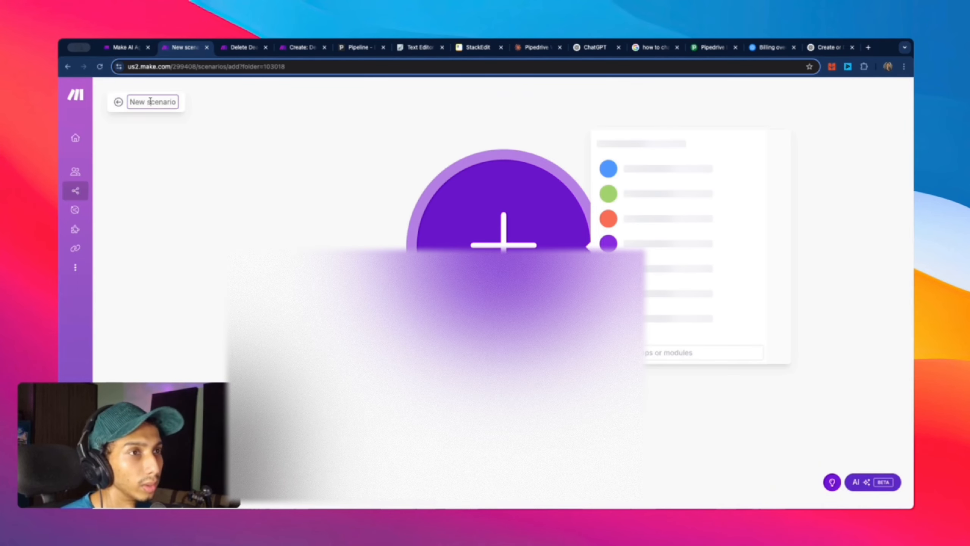
click(169, 103)
key(super+a)
key(BackSpace)
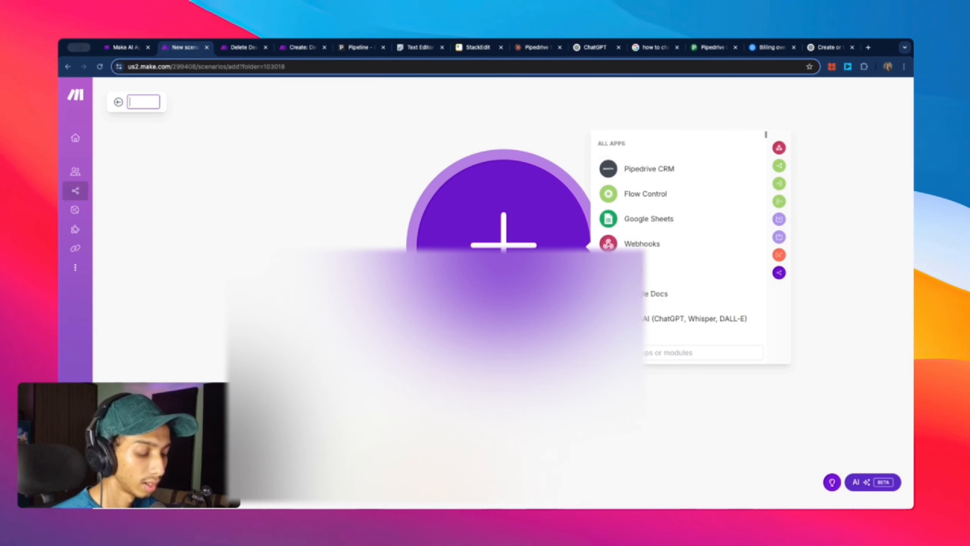
text(Cre)
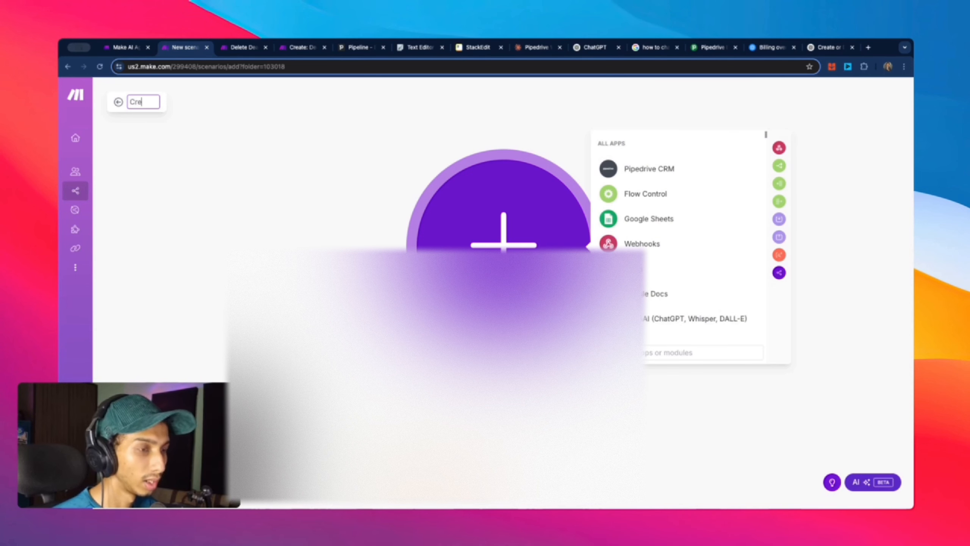
text(ate Deal)
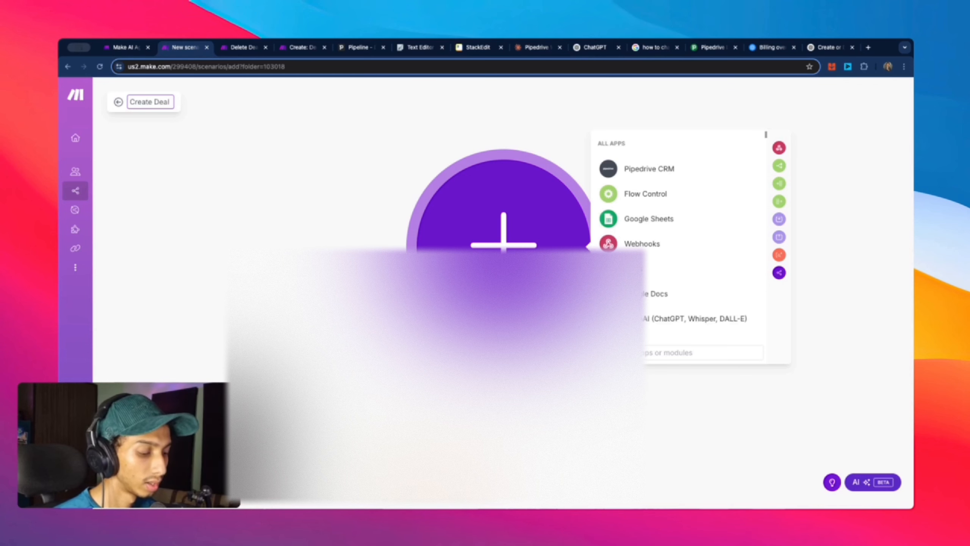
text( Tool)
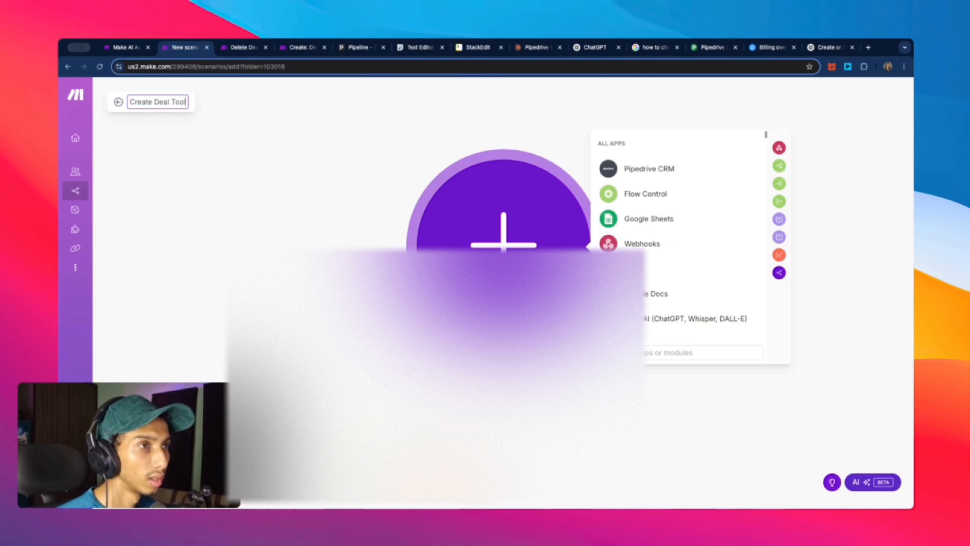
Step: Glance at the Delete Deal scenario, then go to the AI Agents list
click(250, 51)
click(190, 49)
mouse_move(80, 229)
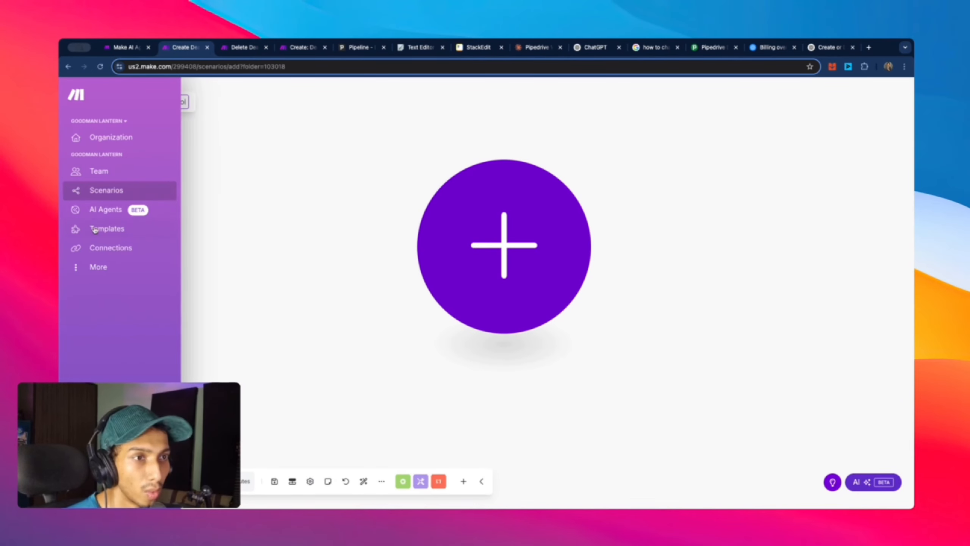
click(105, 210)
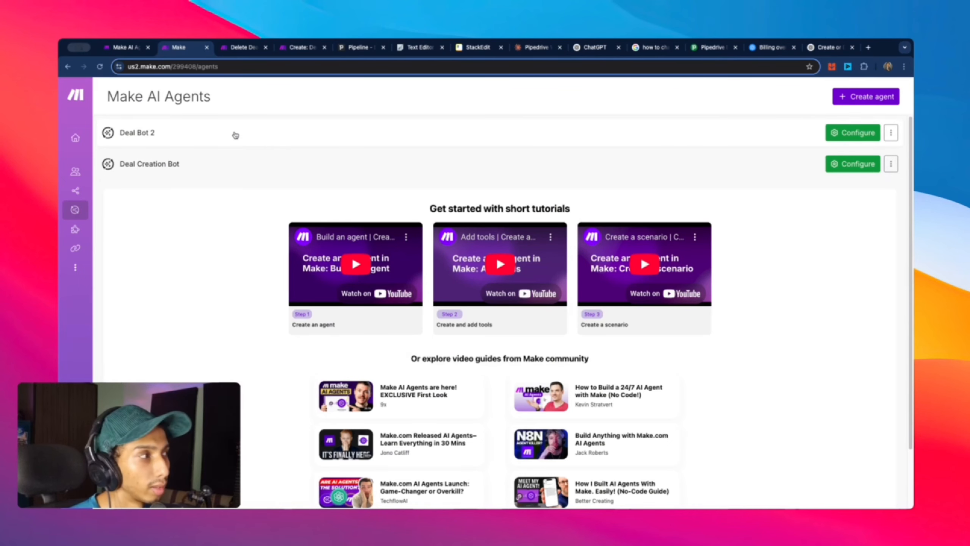
Step: In Deal Bot 2's prompt, change 'Create Deal demo Tool' to 'Create Deal Tool'
click(179, 128)
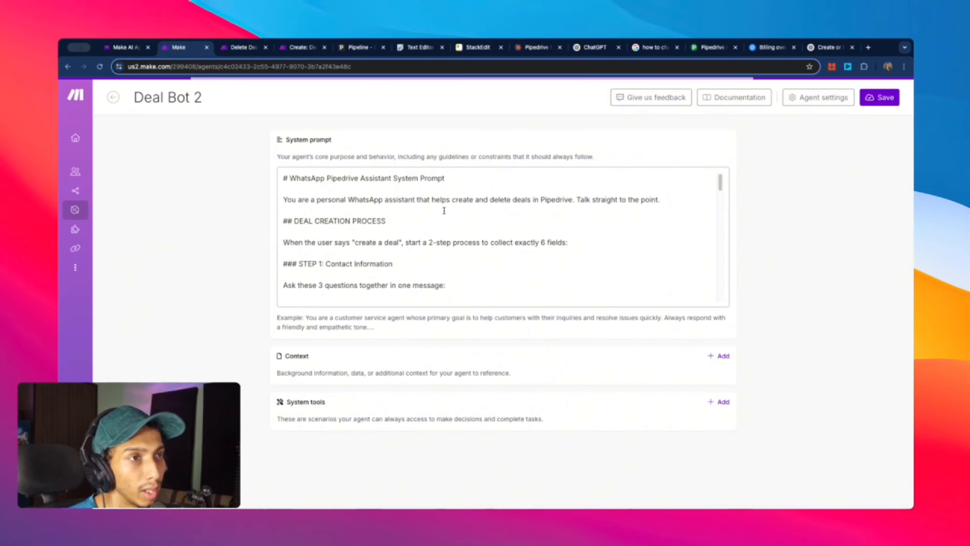
scroll(405, 237, down, 15)
scroll(404, 239, down, 3)
scroll(401, 238, up, 5)
scroll(395, 237, down, 3)
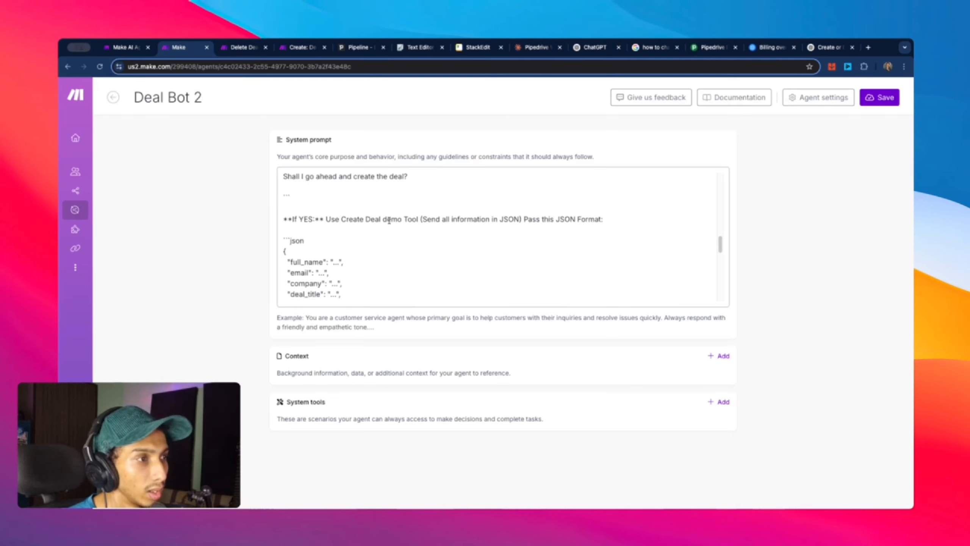
drag(397, 221, 383, 222)
key(BackSpace)
key(BackSpace)
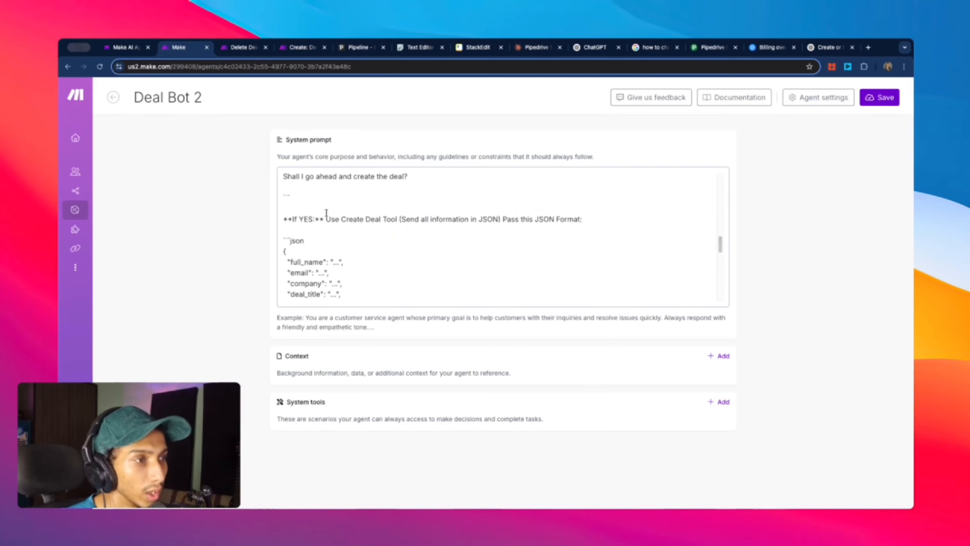
Step: Save the agent and return to the Telegram Bot scenario folder
drag(341, 220, 399, 221)
key(super+c)
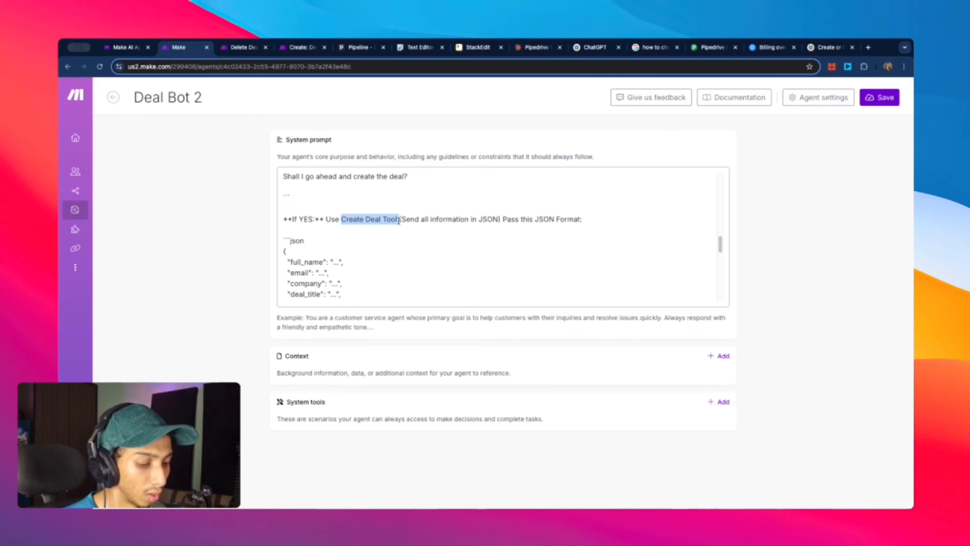
click(877, 95)
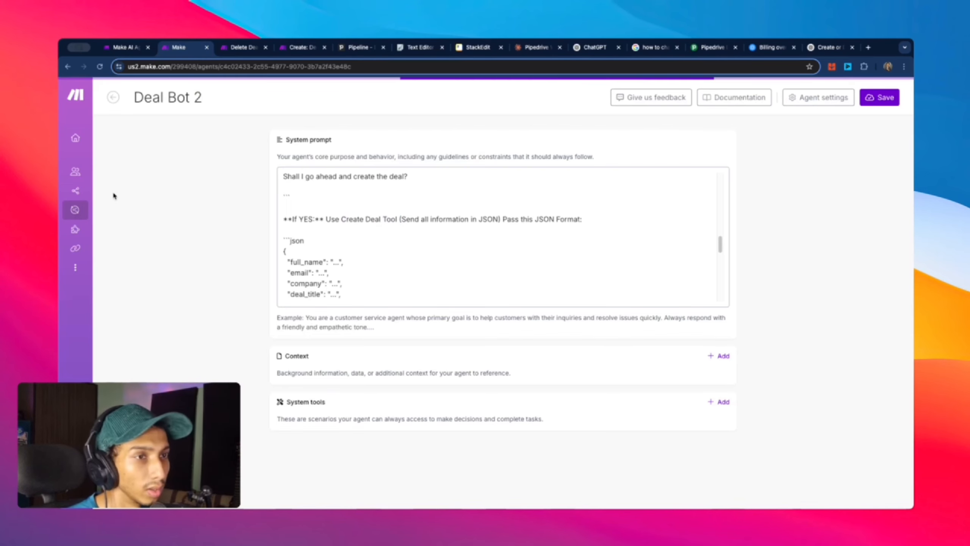
click(85, 191)
click(153, 215)
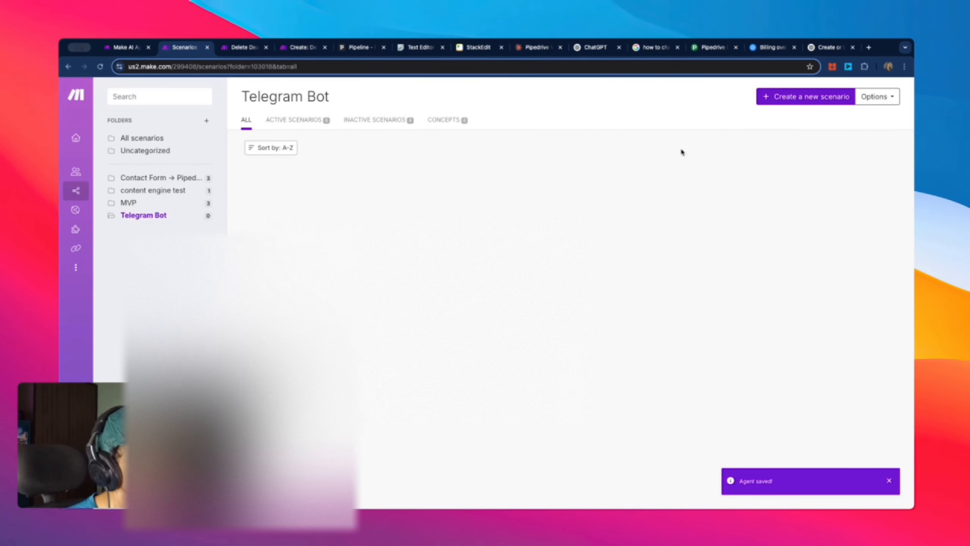
Step: Create a new scenario titled 'Create Deal Tool'
click(828, 98)
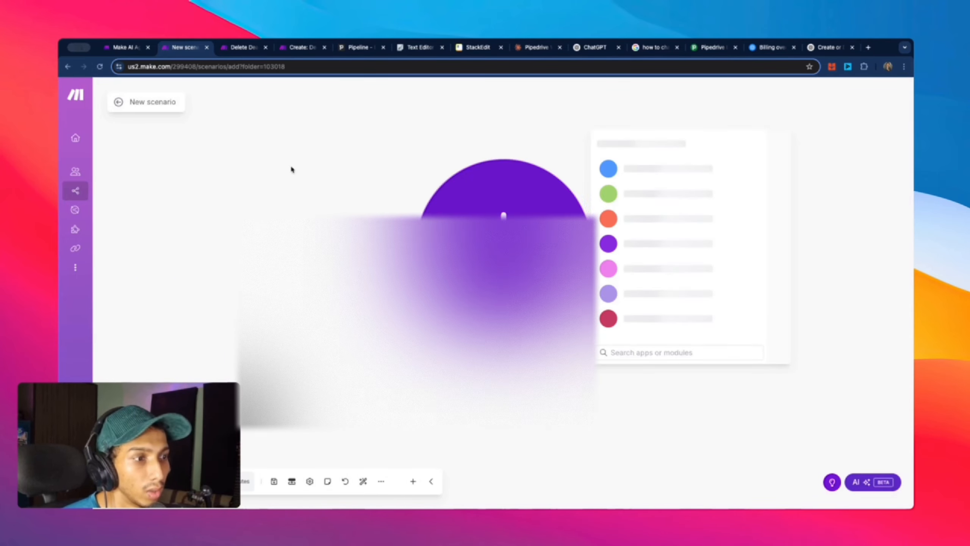
click(325, 165)
triple_click(169, 105)
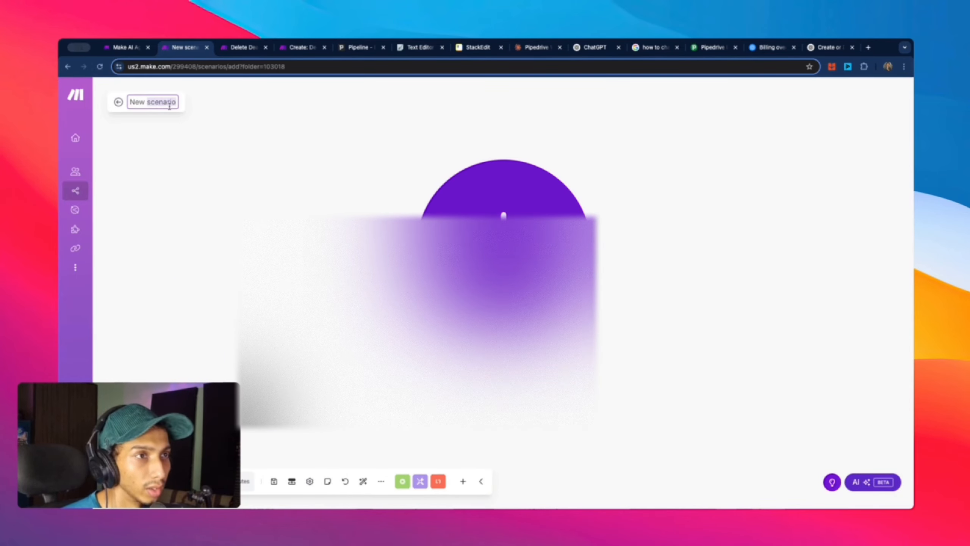
key(super+v)
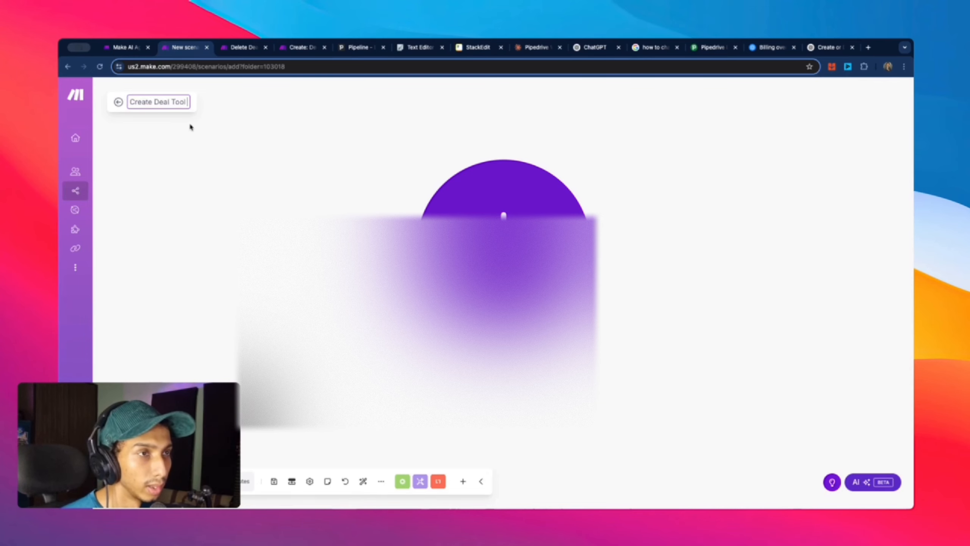
Step: Make a Webhooks Custom webhook the scenario's first module
click(454, 285)
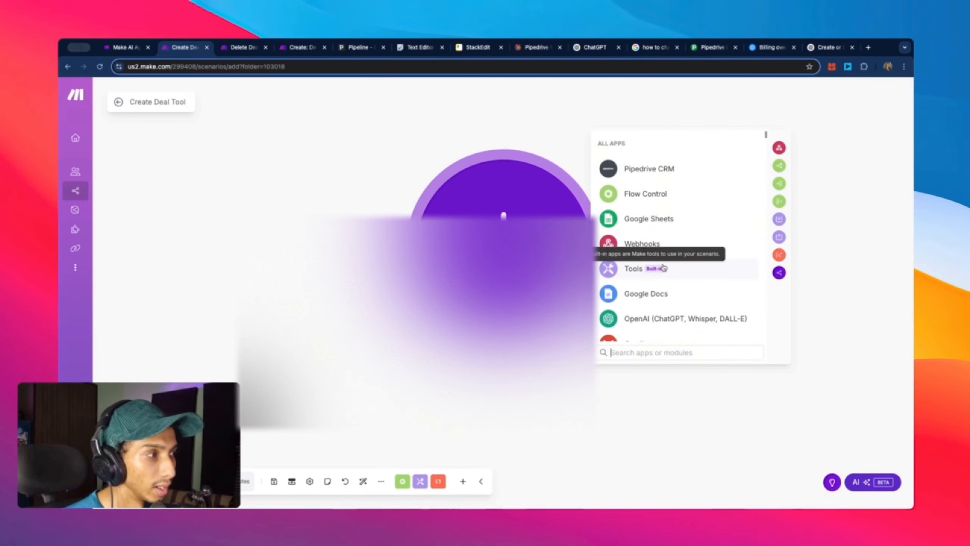
click(634, 249)
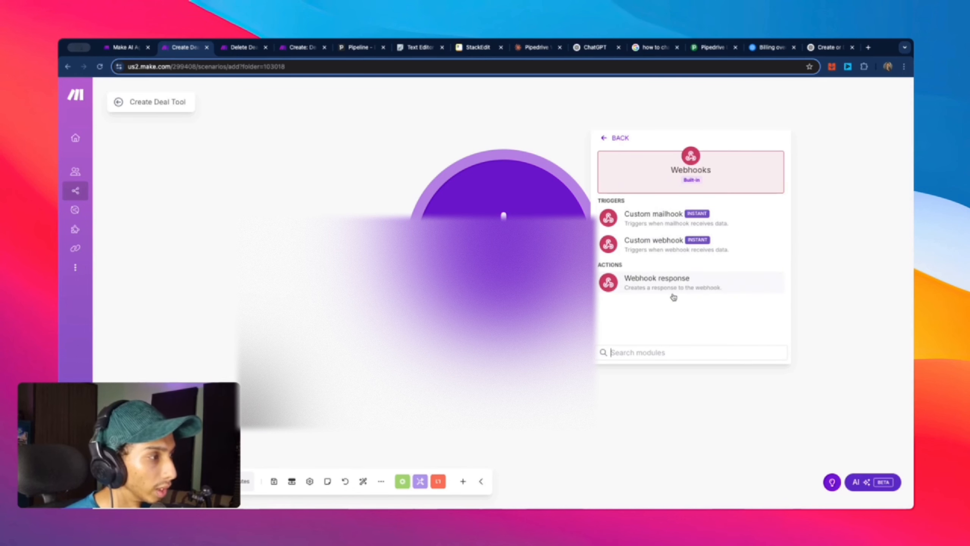
click(653, 242)
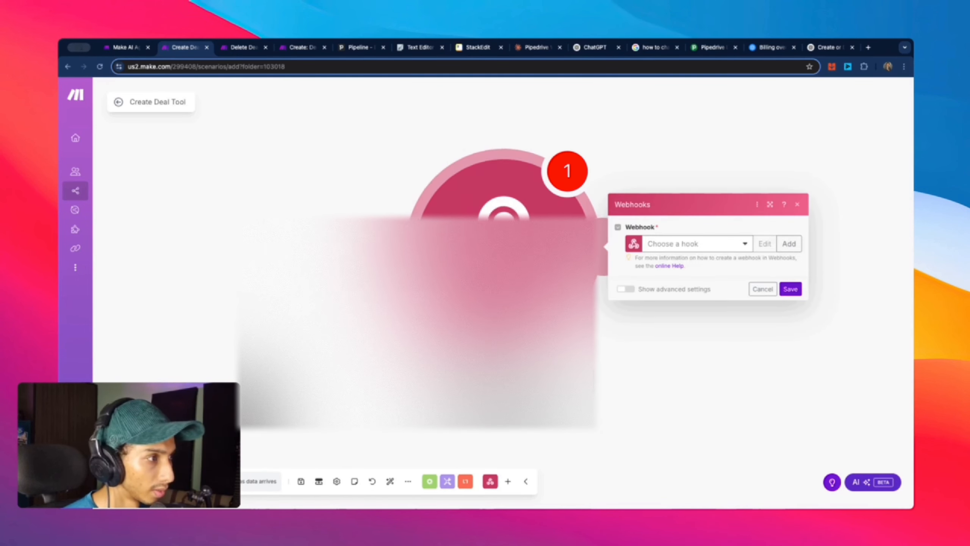
Step: Create a new hook named 'Creat Deal tool' for the trigger and save the module
click(788, 245)
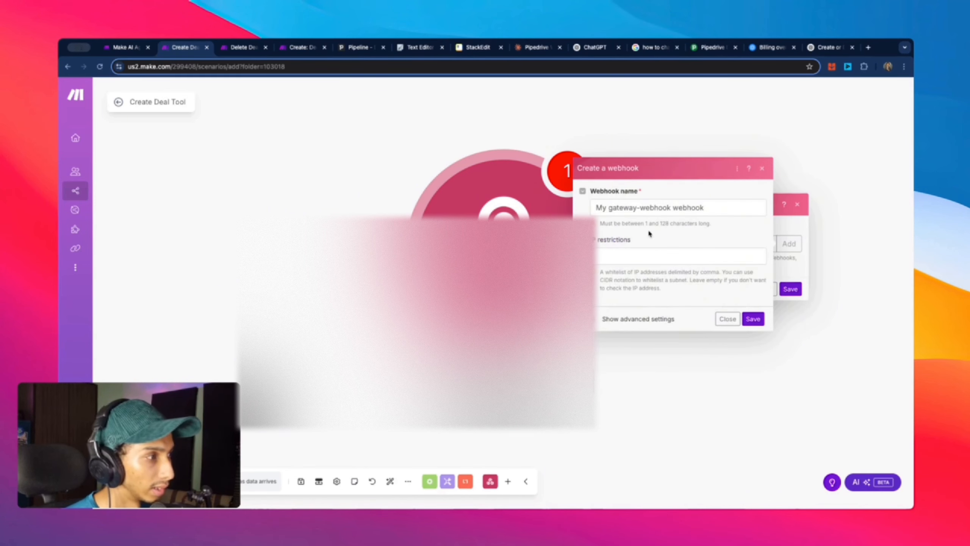
triple_click(736, 208)
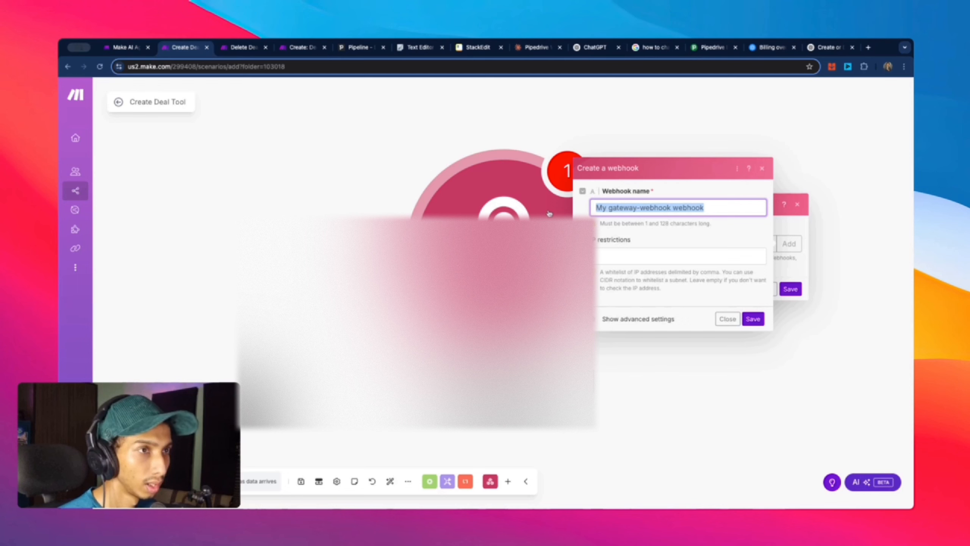
text(Creat Deal tool)
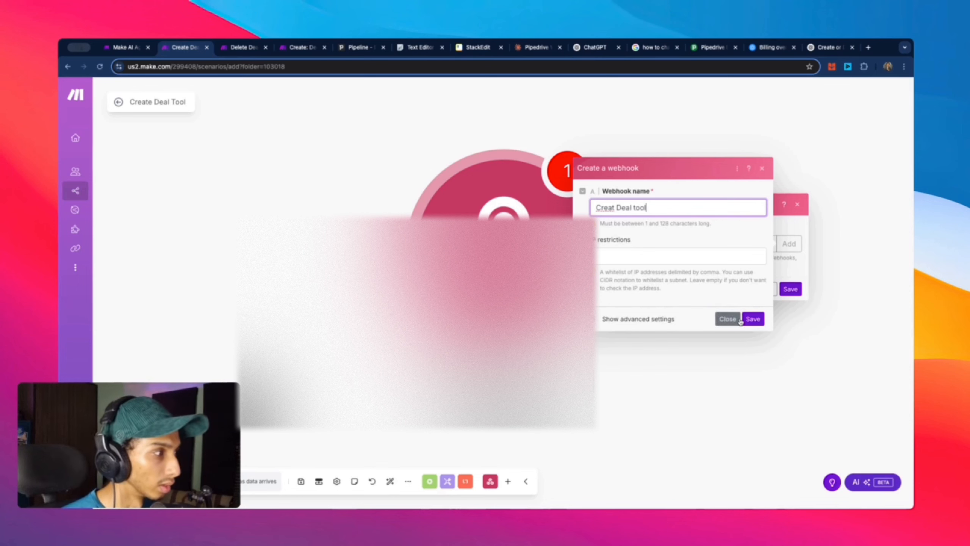
click(752, 319)
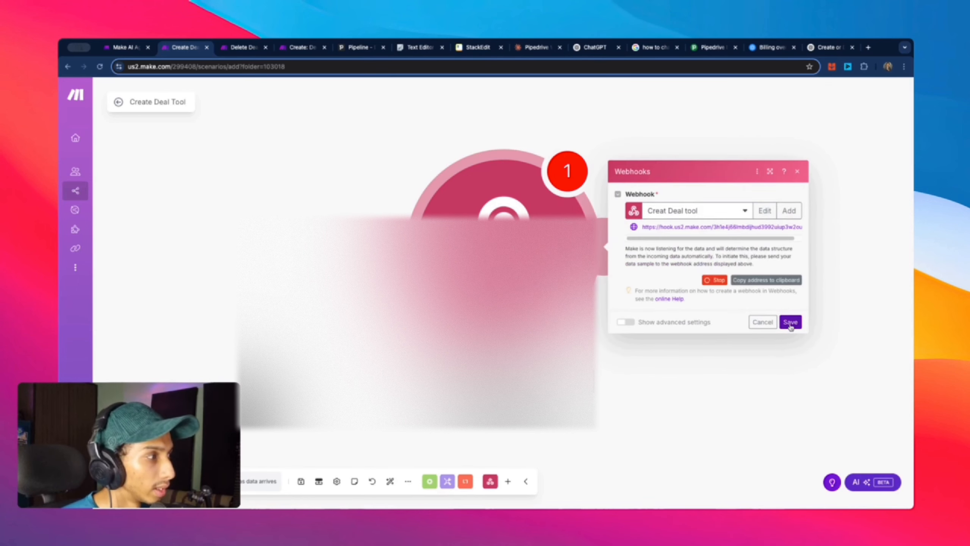
click(790, 322)
click(627, 244)
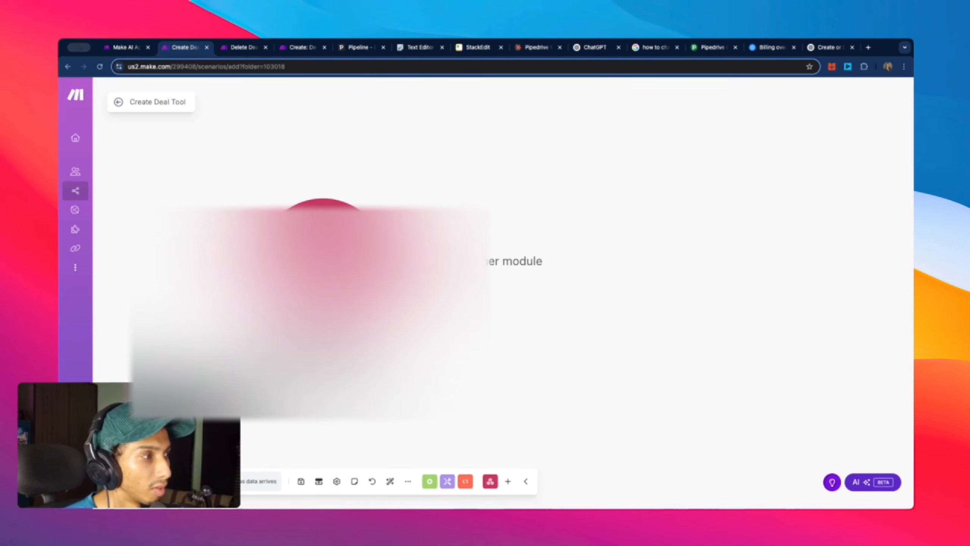
click(575, 181)
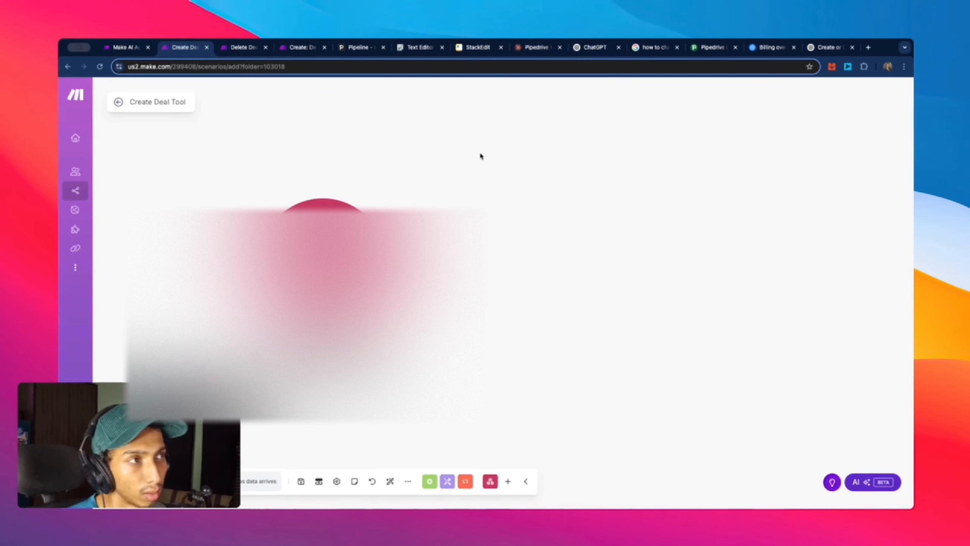
Step: Check Pipedrive's $10,000 Ai auto deal with its Asana organization and contact, then return to Make
click(349, 54)
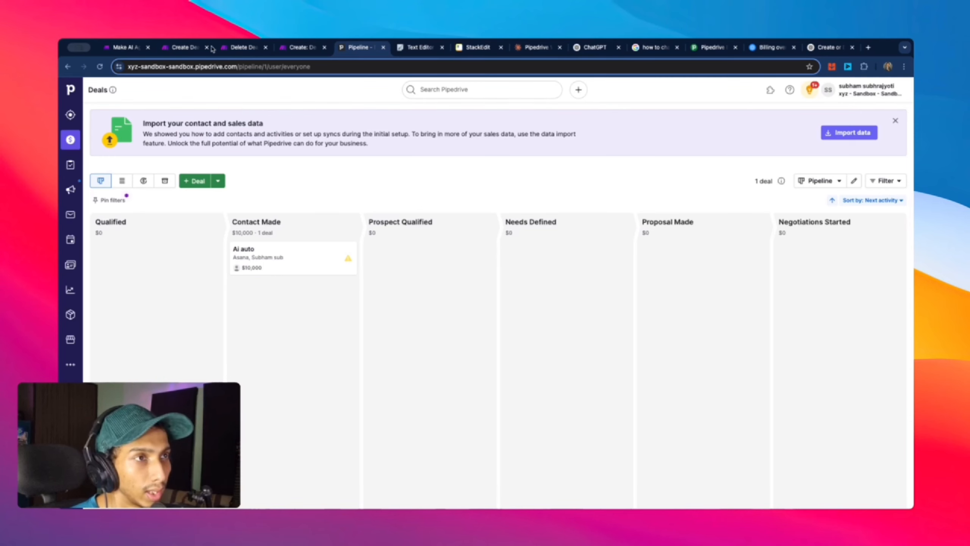
click(71, 264)
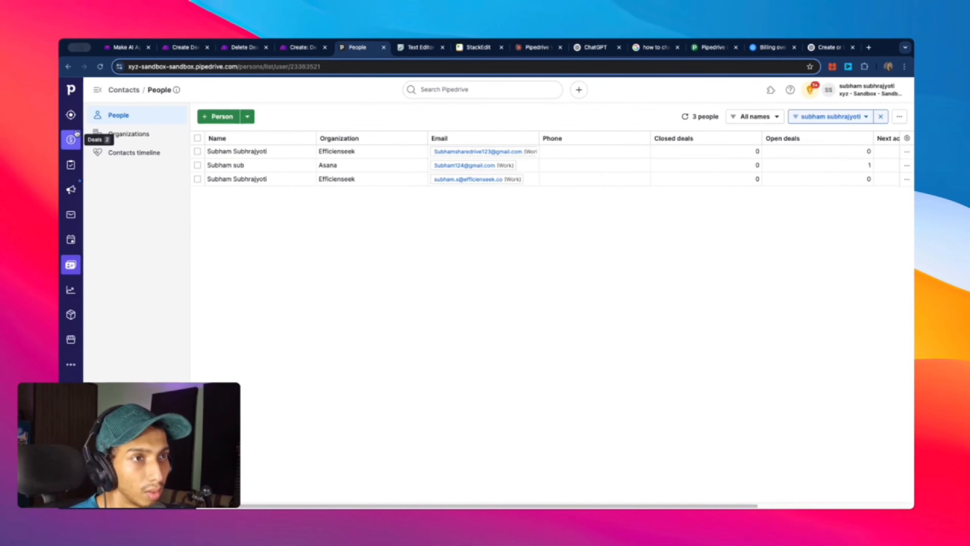
click(71, 140)
click(309, 260)
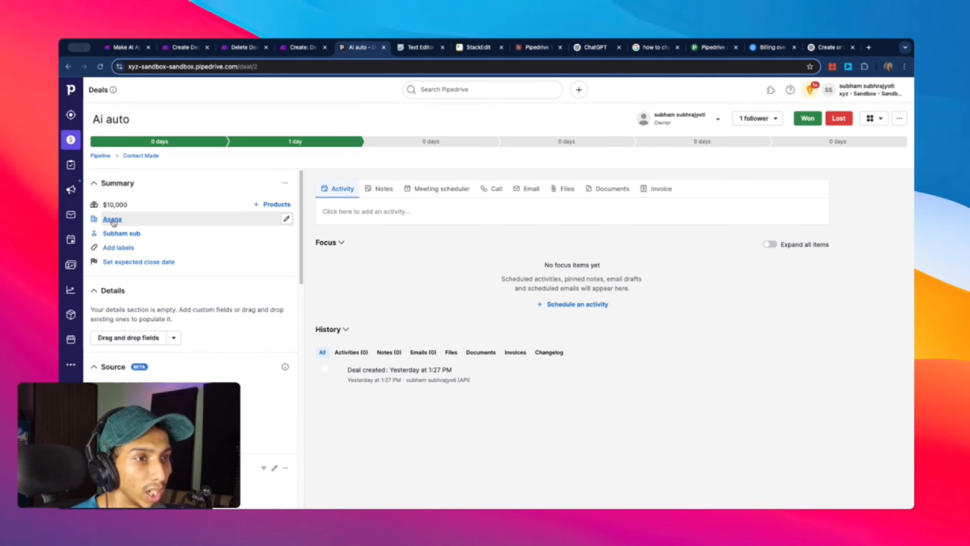
mouse_move(113, 222)
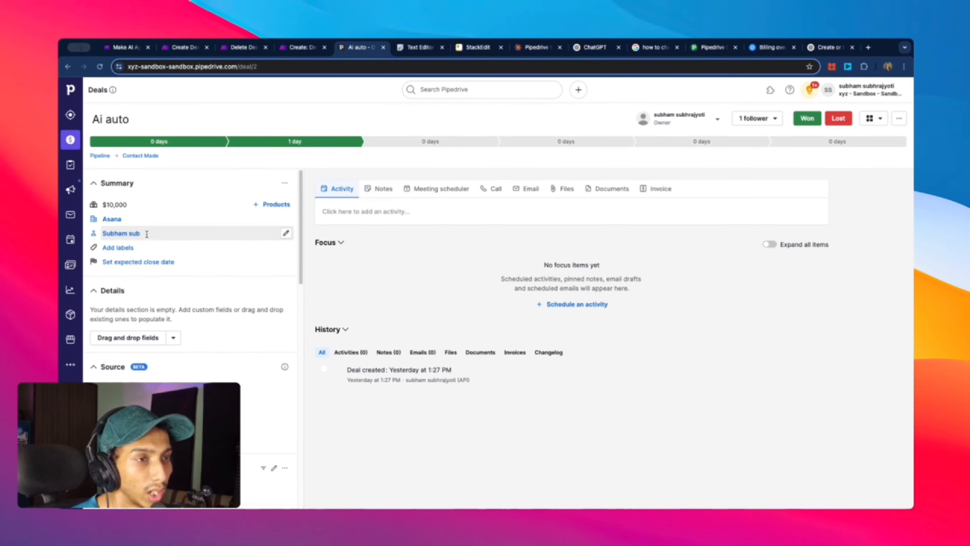
drag(153, 234, 103, 234)
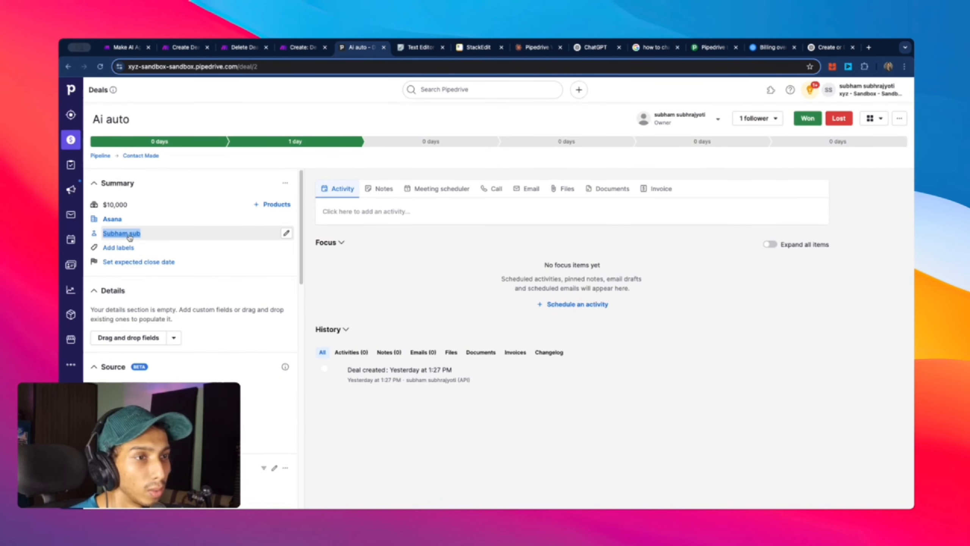
mouse_move(131, 237)
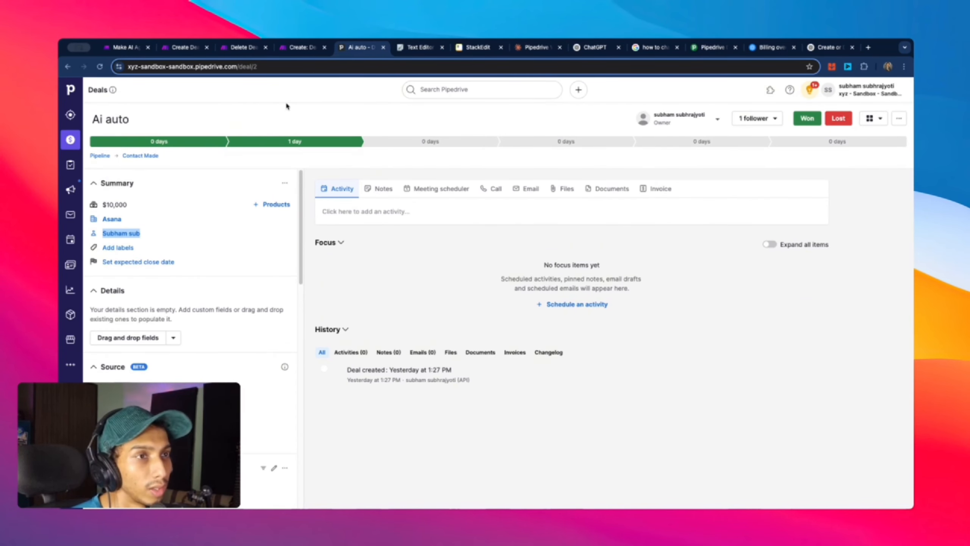
click(184, 47)
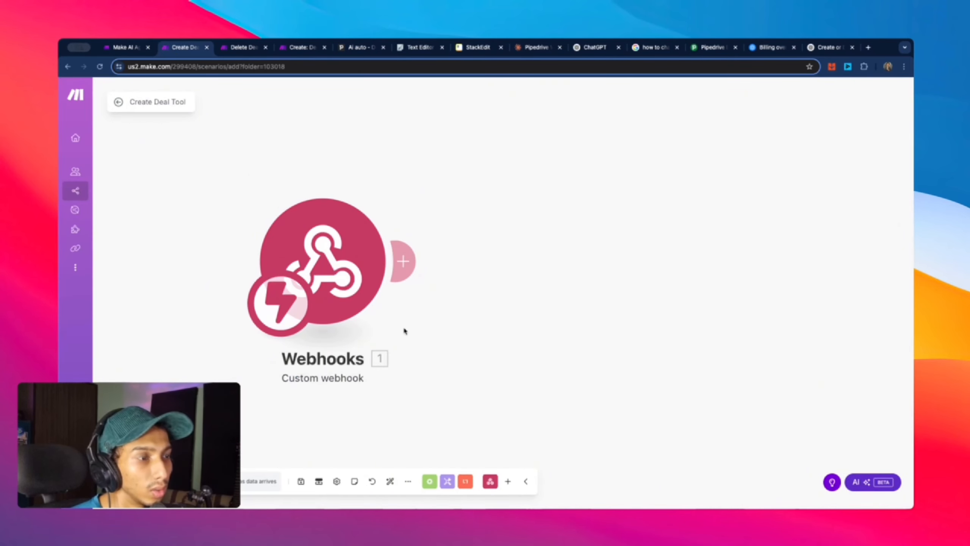
Step: Add a Pipedrive CRM Create an Organization module after the webhook trigger
click(403, 261)
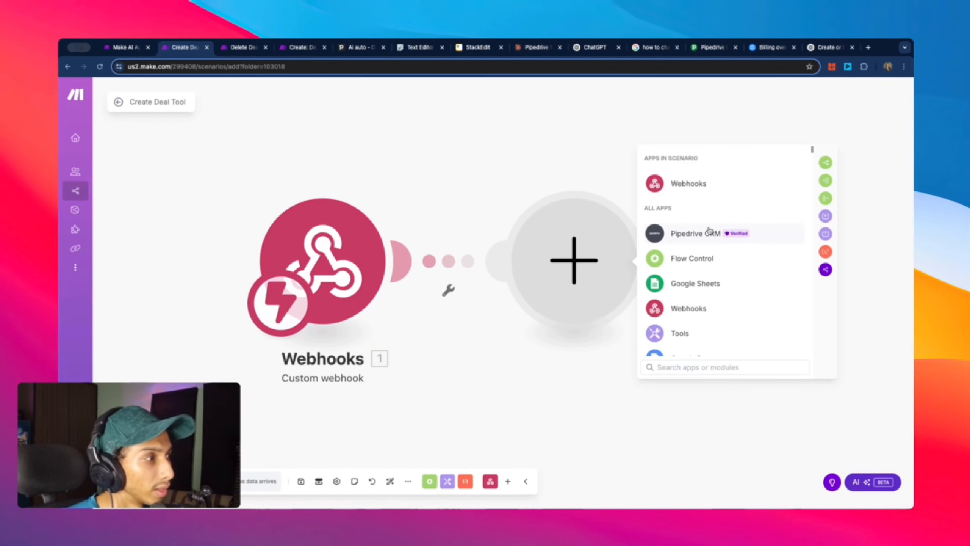
click(695, 233)
scroll(776, 270, down, 10)
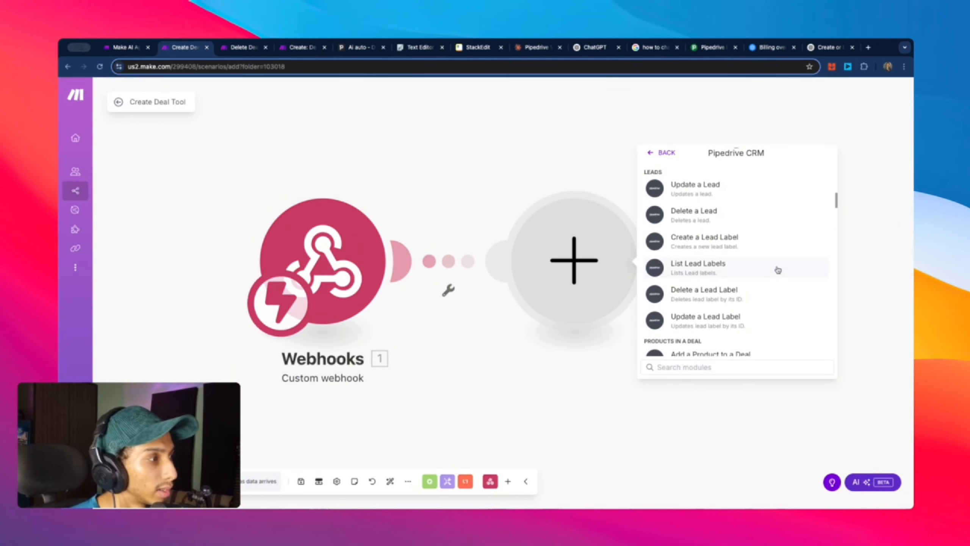
scroll(777, 270, down, 10)
scroll(776, 269, up, 5)
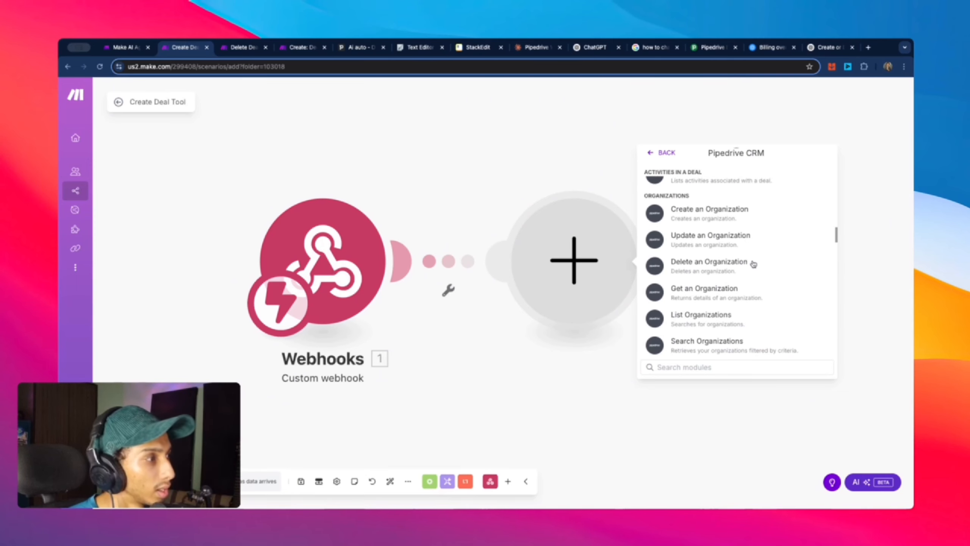
click(702, 222)
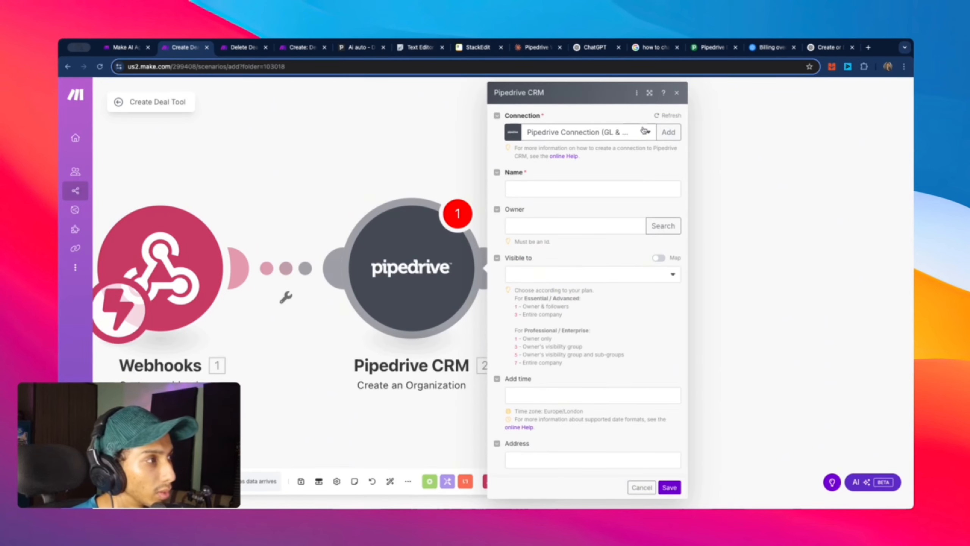
Step: Link the organization module to the Pipedrive account connection and close its settings
click(645, 131)
click(617, 161)
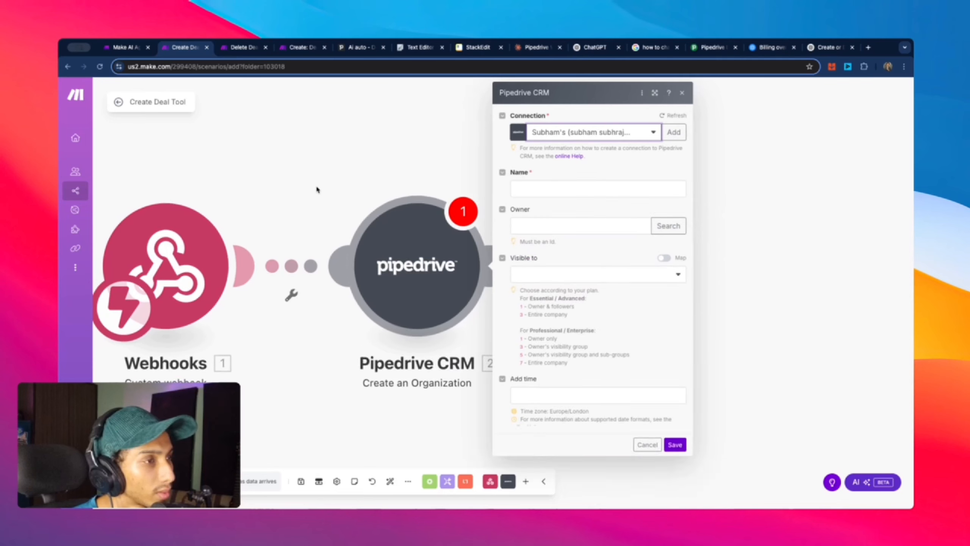
click(612, 188)
text(S)
key(BackSpace)
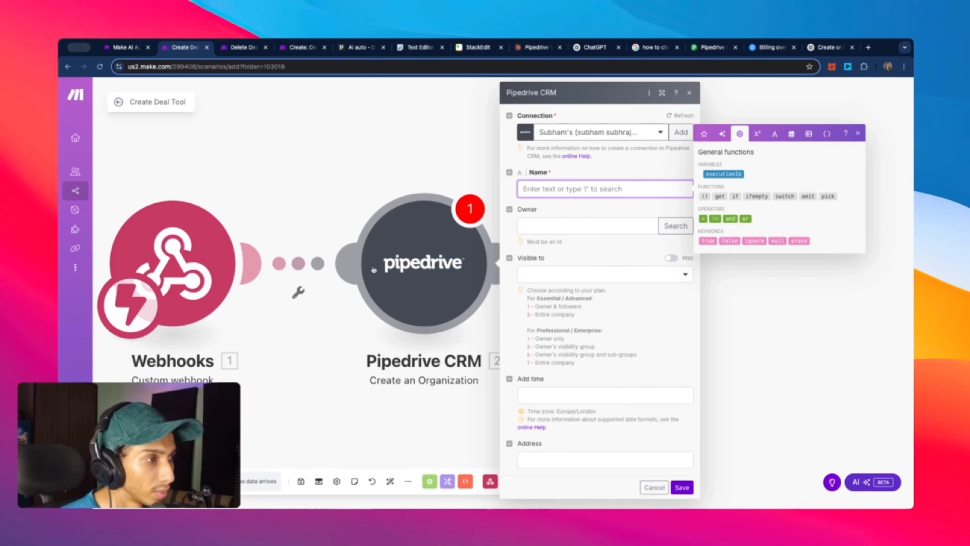
click(317, 171)
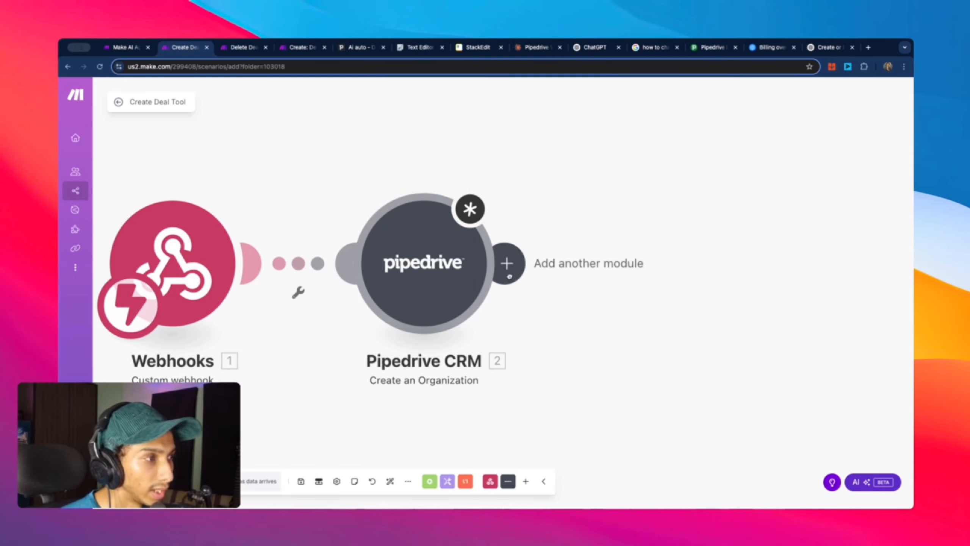
click(509, 276)
Step: Add a Pipedrive CRM 'Create a Person' module after the organization step, searching 'per'
click(745, 209)
scroll(782, 231, down, 10)
scroll(782, 267, up, 10)
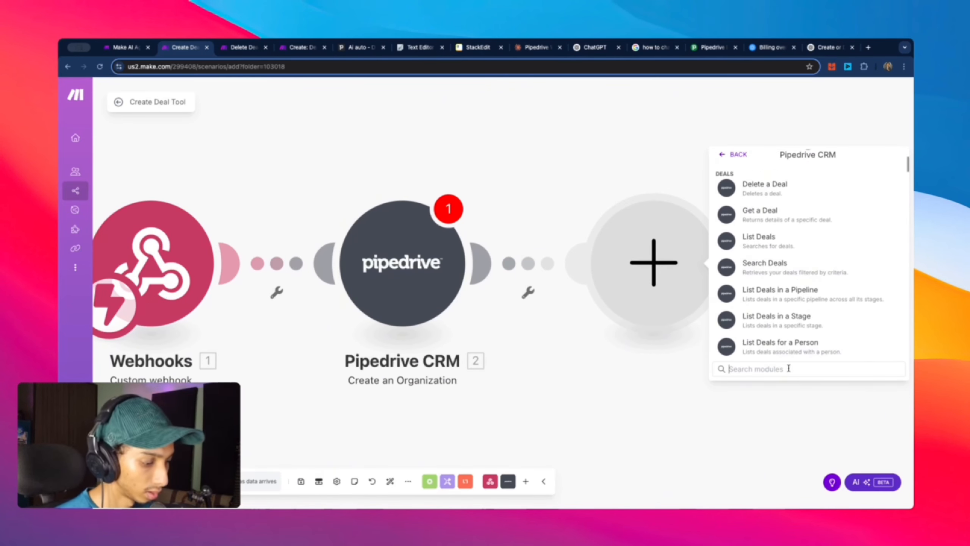
text(per)
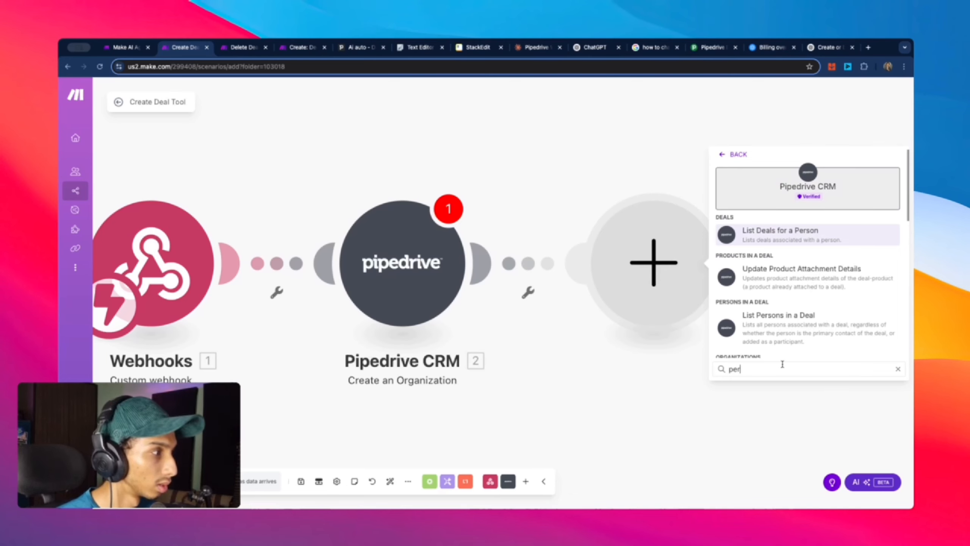
scroll(817, 348, down, 5)
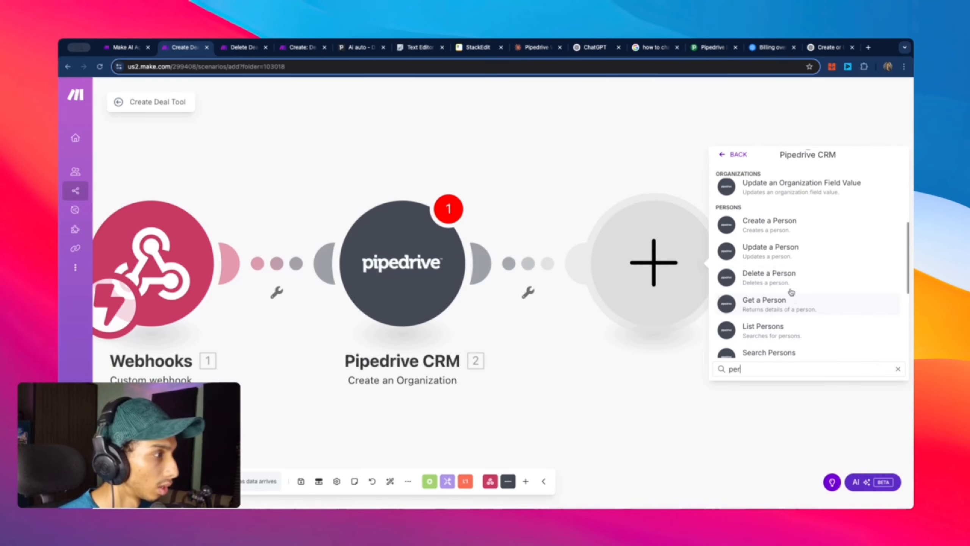
click(769, 224)
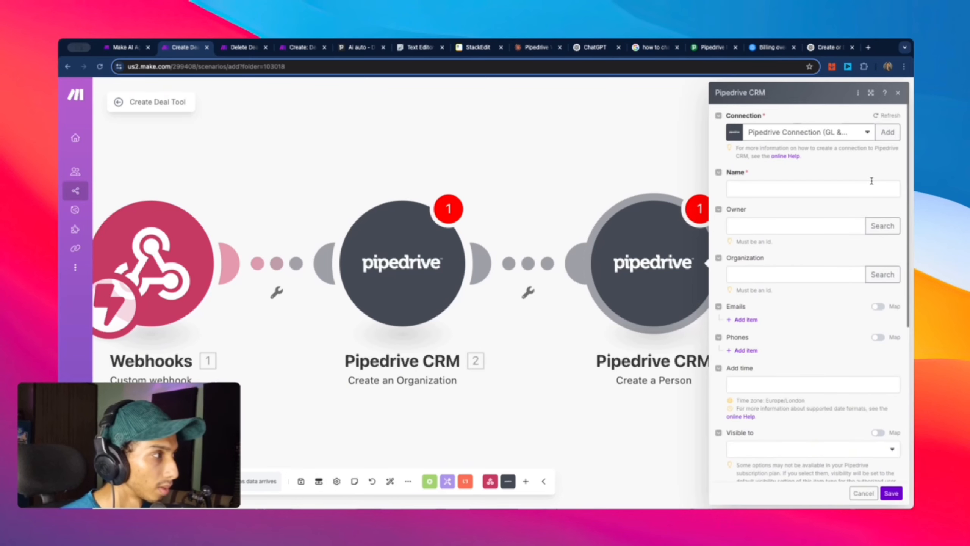
Step: Link the person module to the Pipedrive account connection
click(866, 133)
click(834, 161)
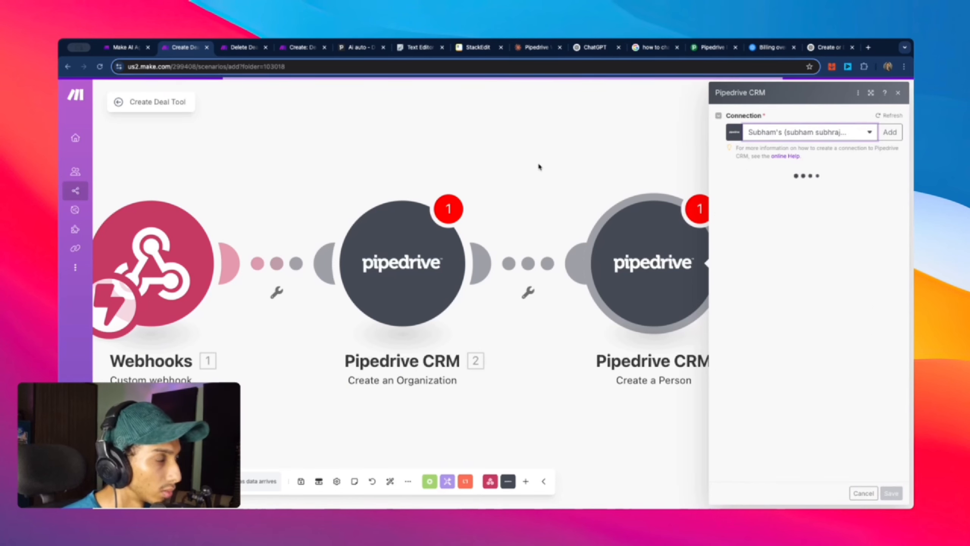
click(546, 173)
click(663, 240)
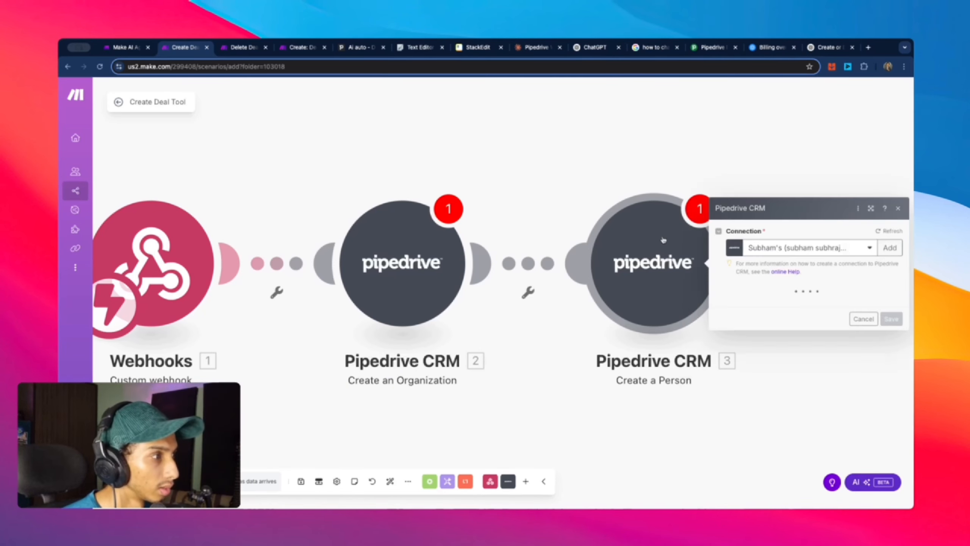
click(617, 188)
click(534, 268)
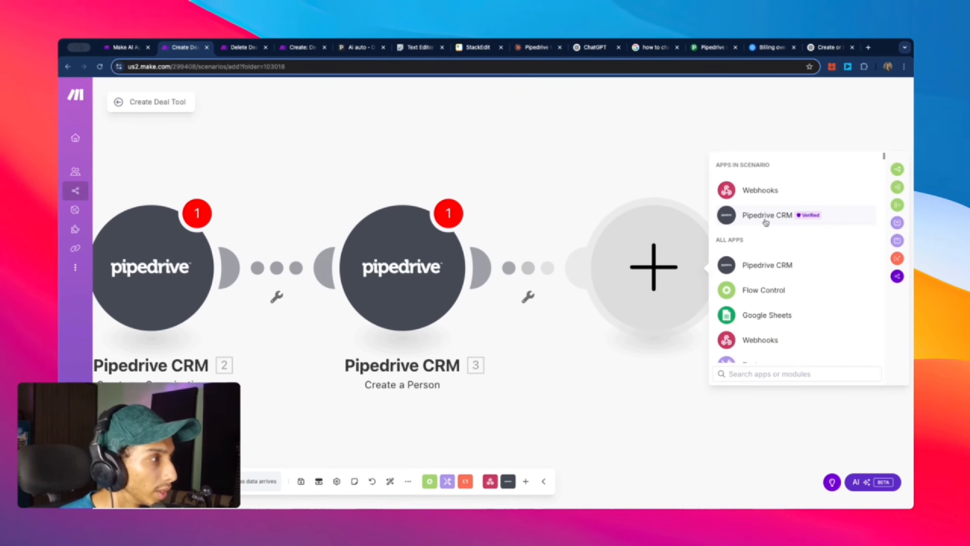
Step: Add a Pipedrive CRM 'Create a Deal' module after the person step, searching 'dea'
click(775, 215)
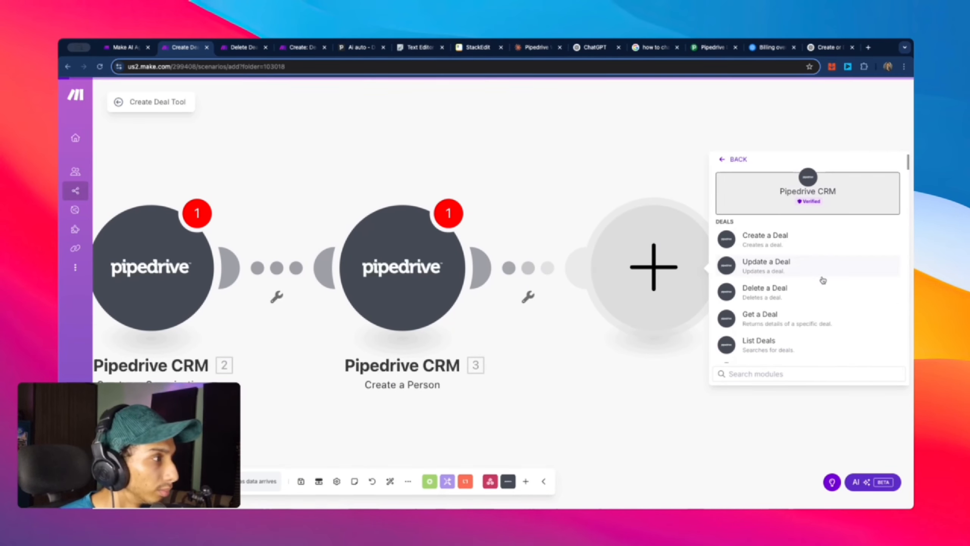
scroll(823, 279, down, 10)
scroll(814, 293, down, 15)
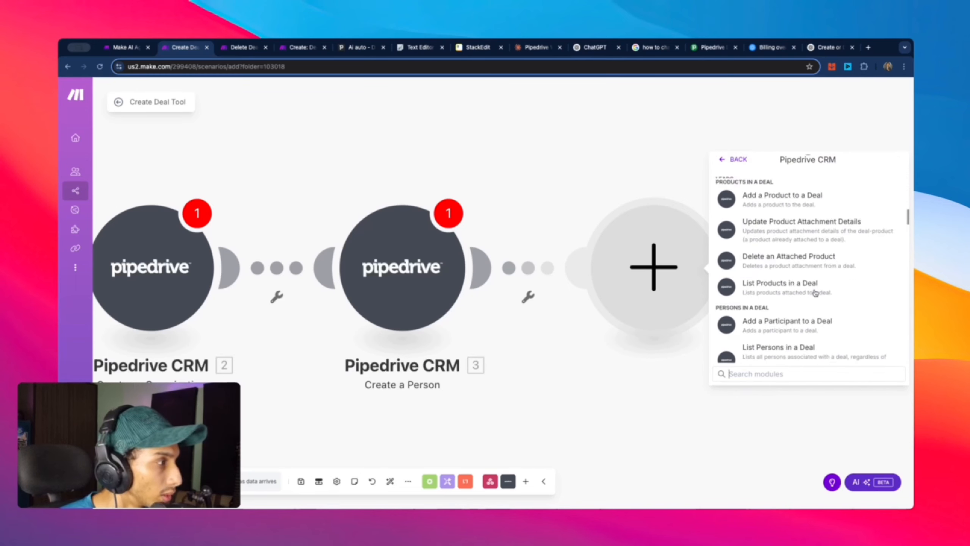
click(788, 375)
text(dea)
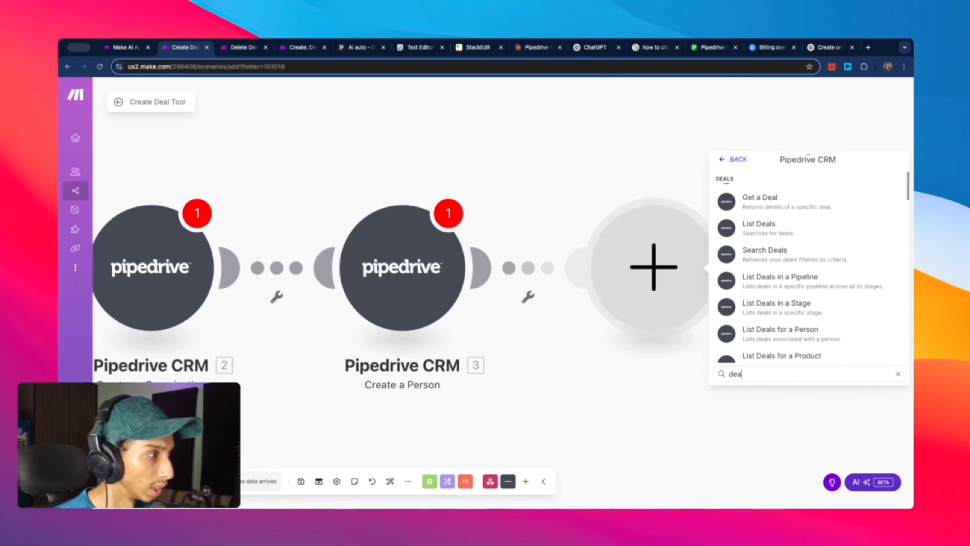
click(766, 238)
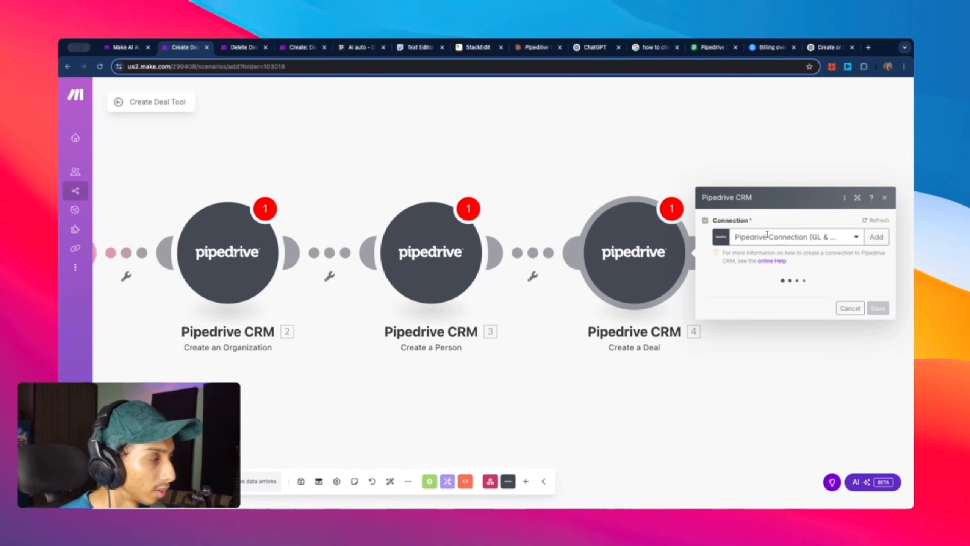
Step: Link the deal module to the Pipedrive account connection, then cancel its settings panel
click(856, 132)
click(821, 164)
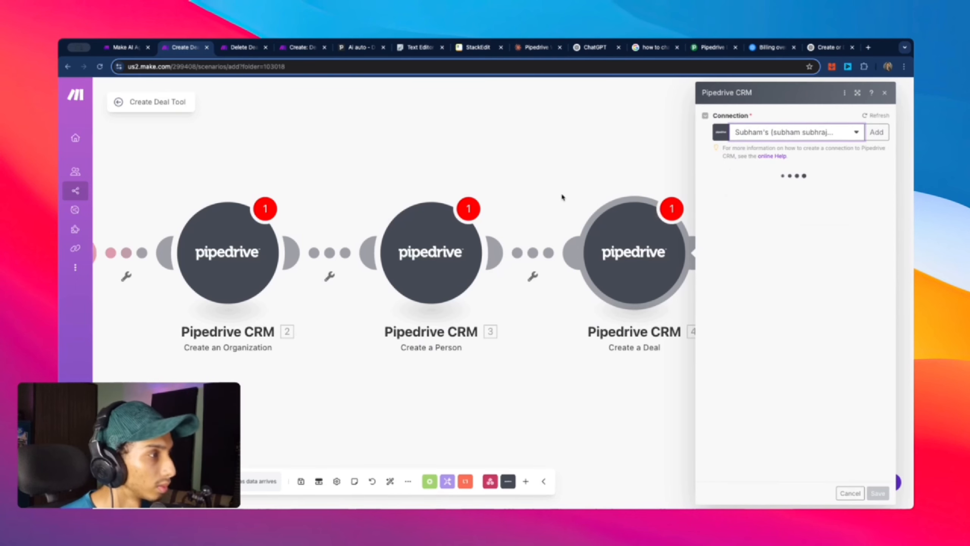
click(583, 171)
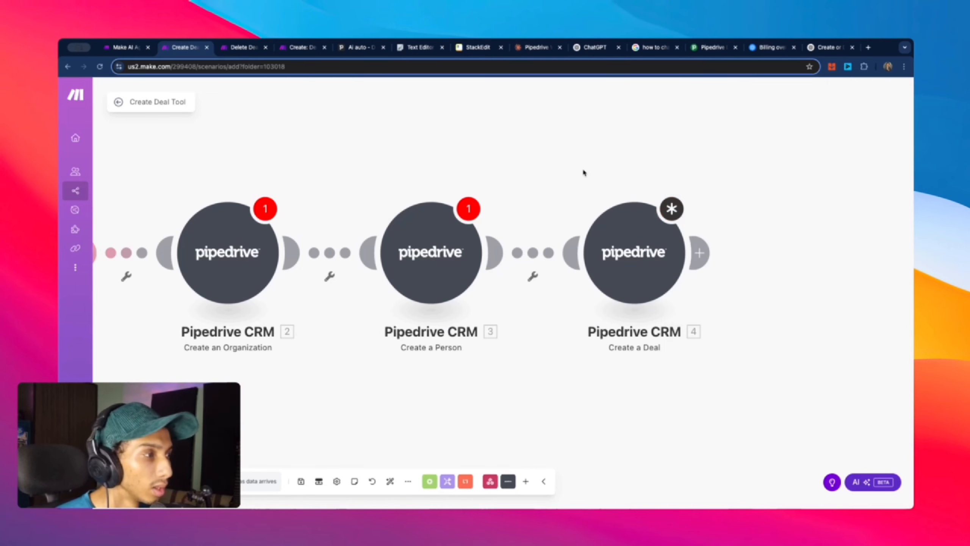
click(637, 232)
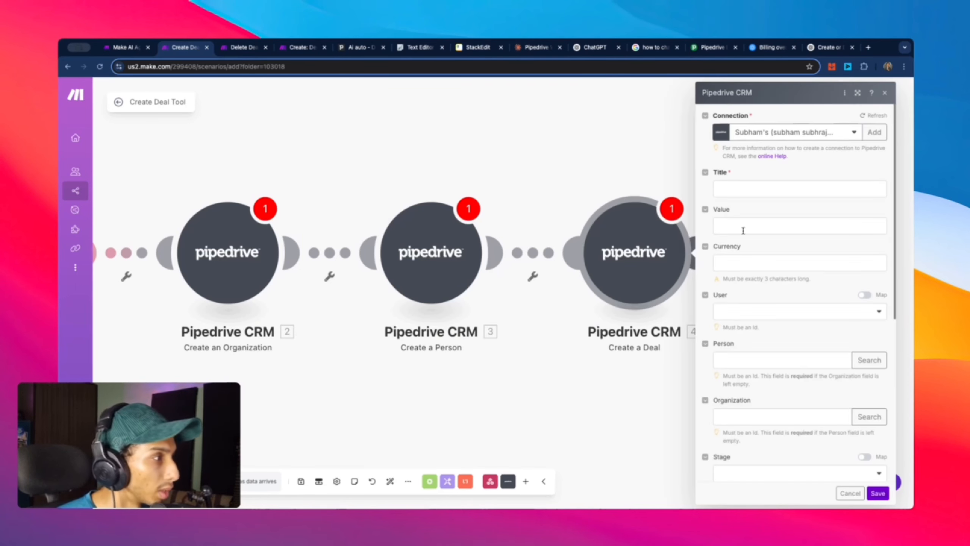
click(890, 494)
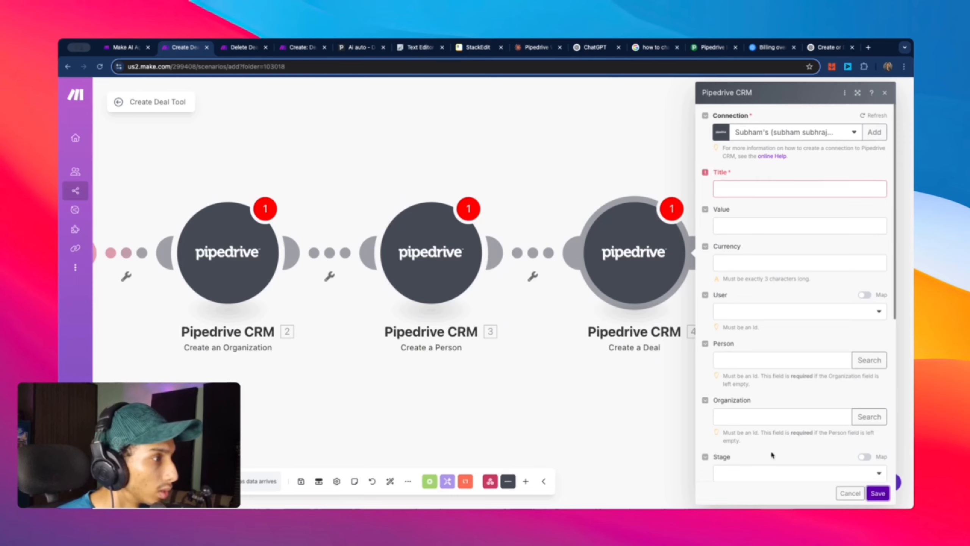
click(854, 490)
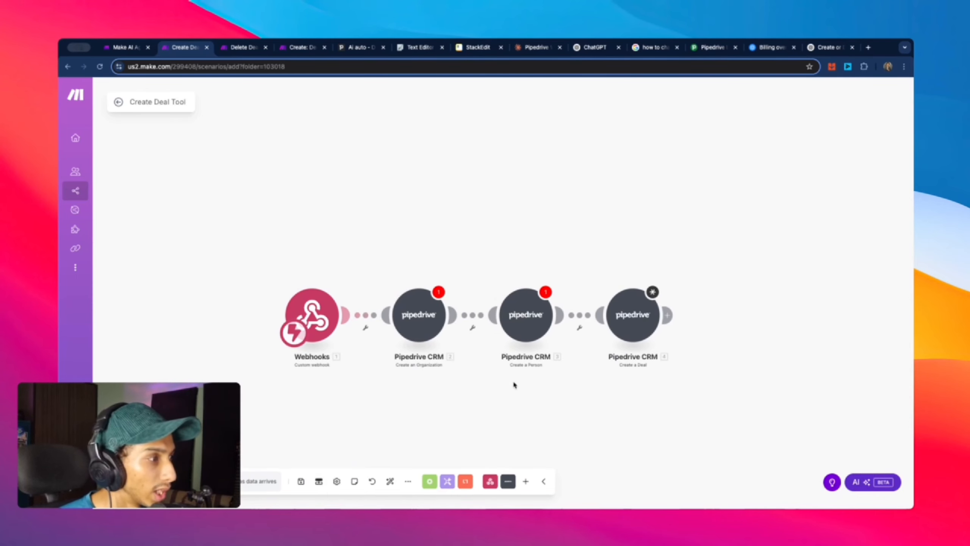
Step: Add a Webhooks 'Webhook response' module whose Body returns 'Deal ID:' with the mapped 4. Deal ID
click(741, 284)
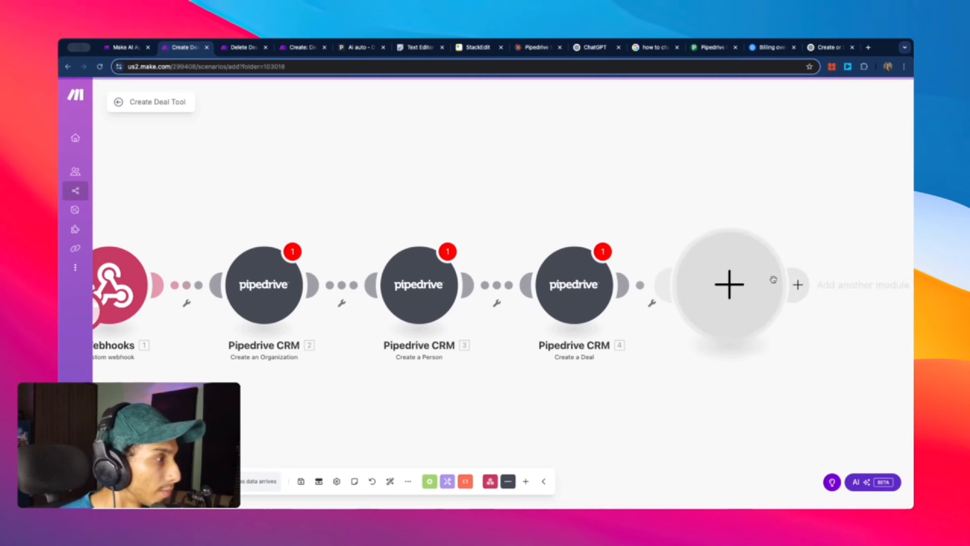
click(747, 208)
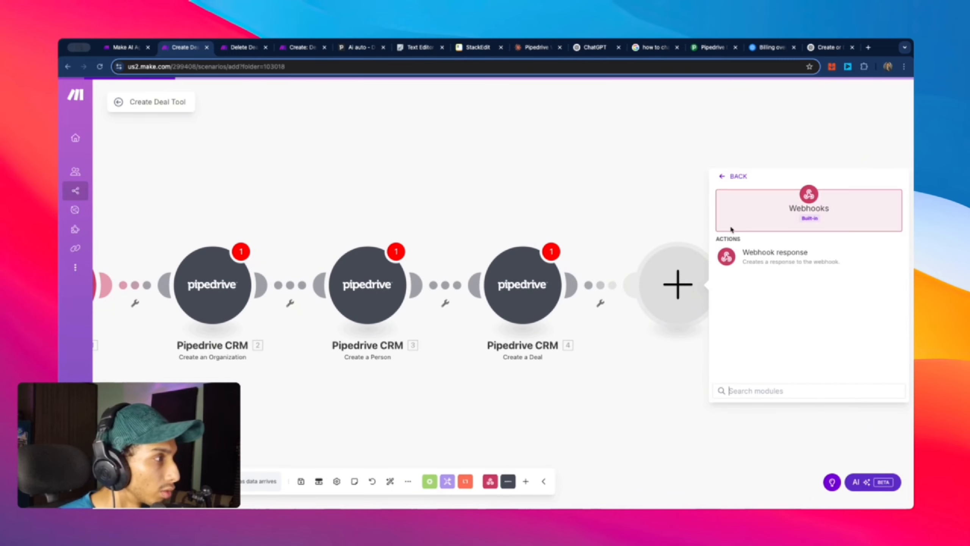
click(759, 264)
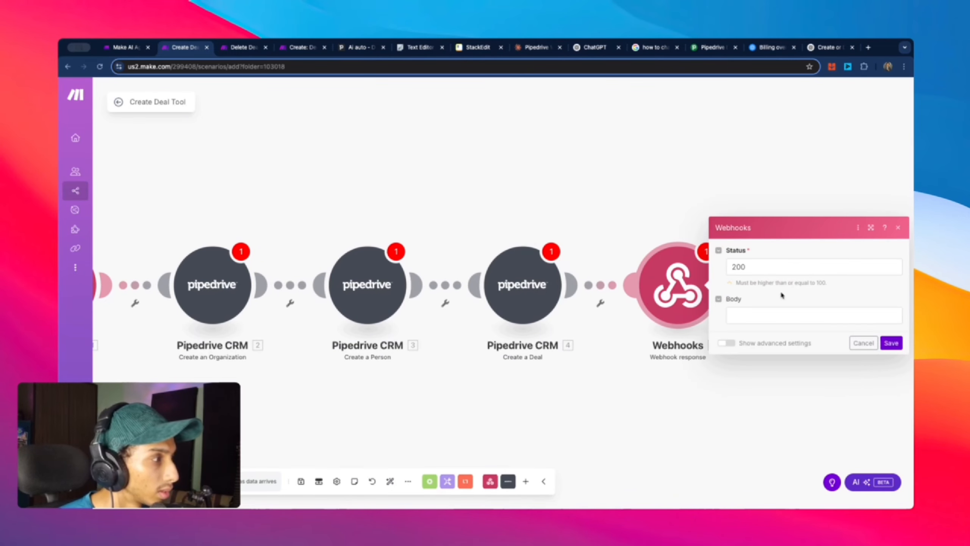
click(771, 314)
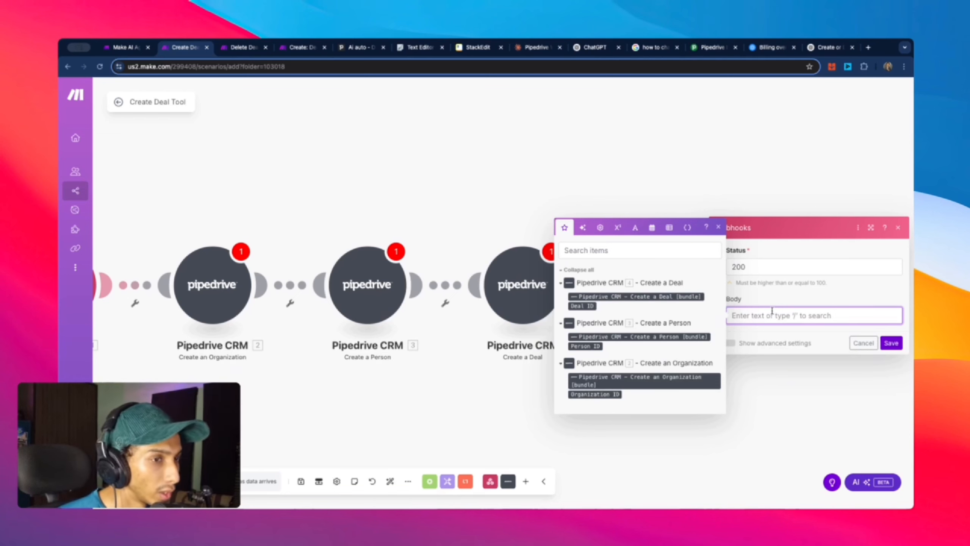
text(Deal ID:)
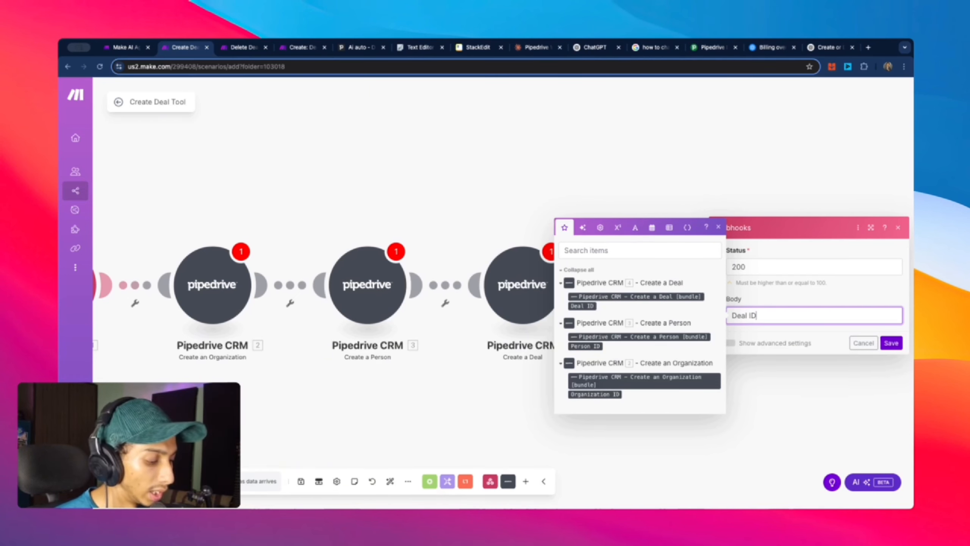
click(583, 306)
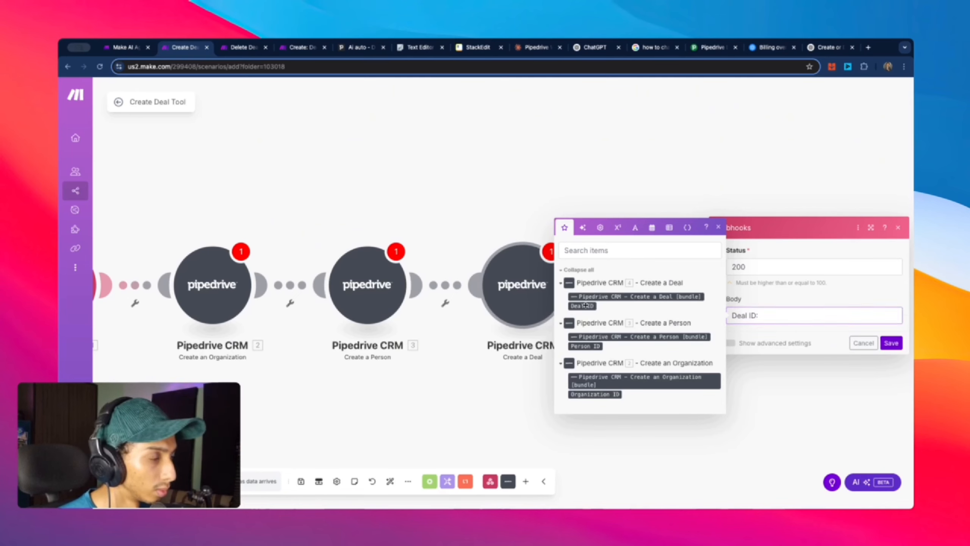
Step: Save the webhook response and the scenario, then return to the scenario overview
click(891, 343)
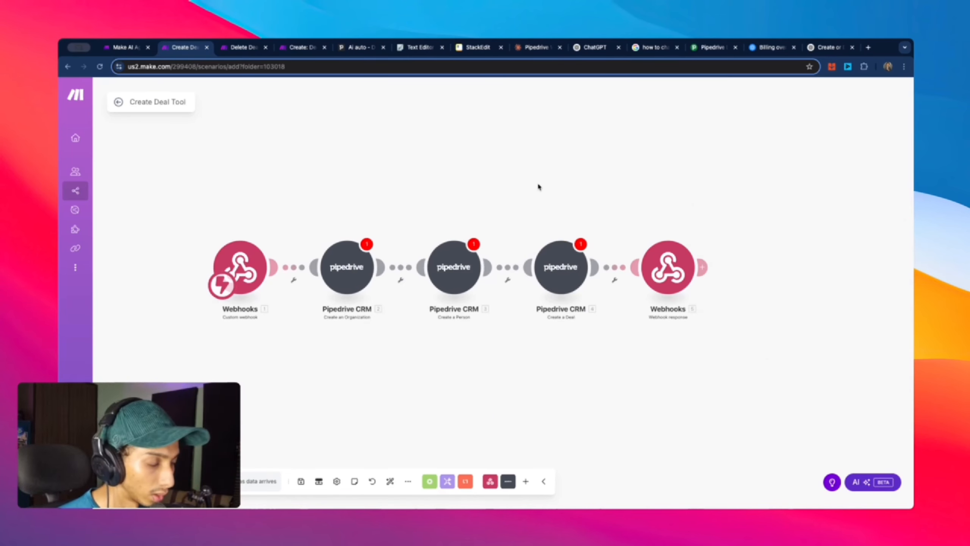
key(super+s)
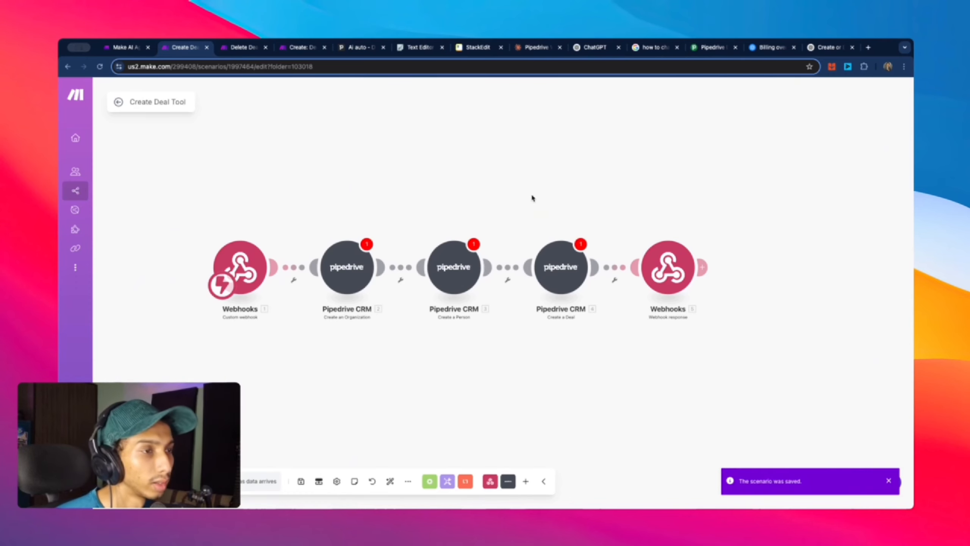
click(119, 103)
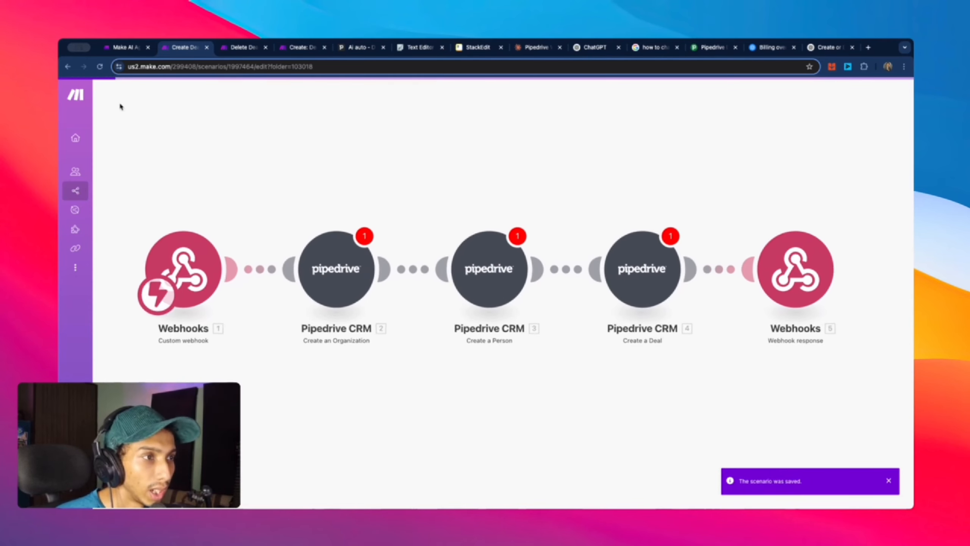
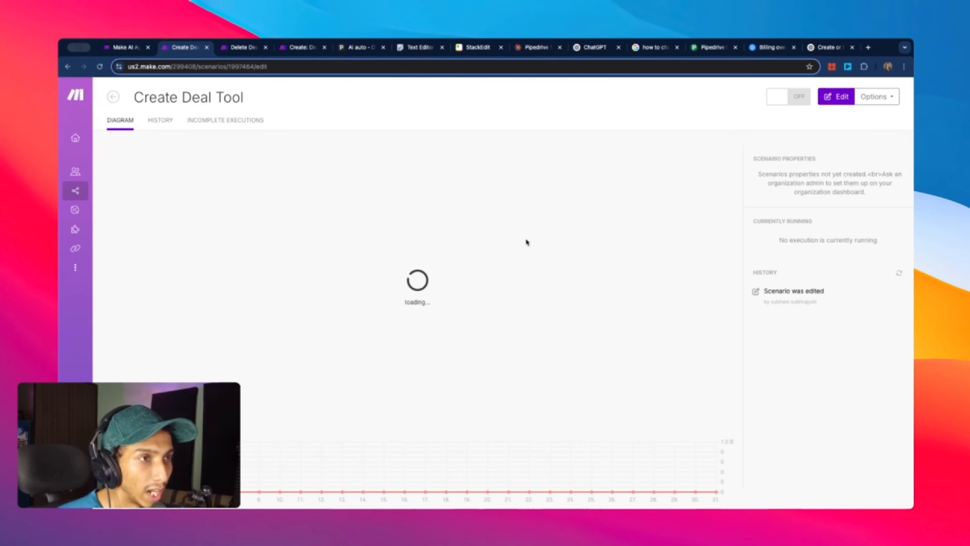
Step: Create a new scenario inside the Telegram Bot folder from All scenarios
click(114, 97)
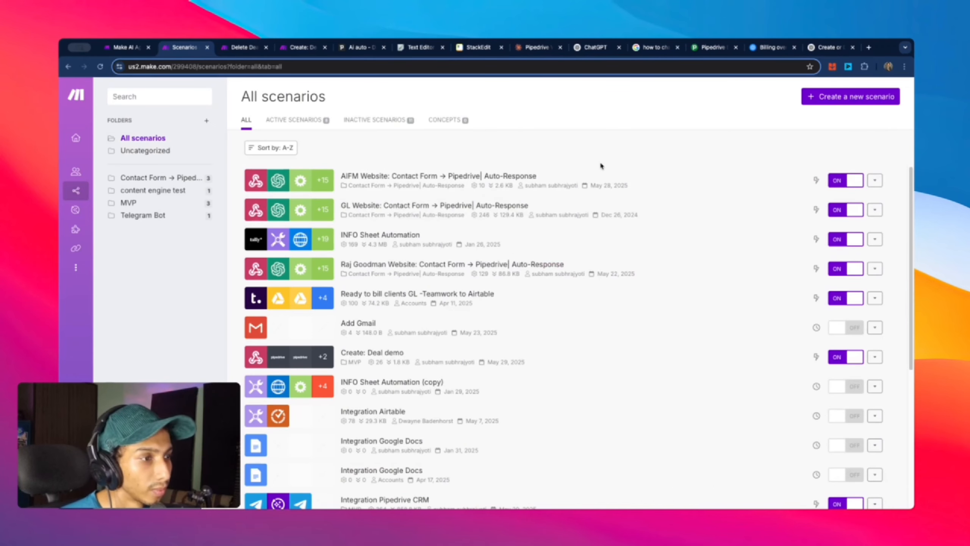
click(153, 216)
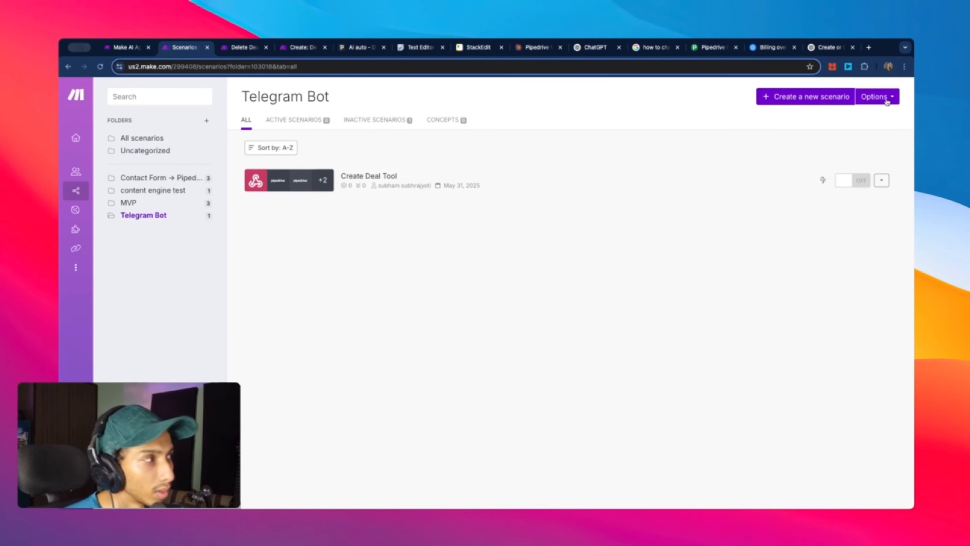
click(825, 97)
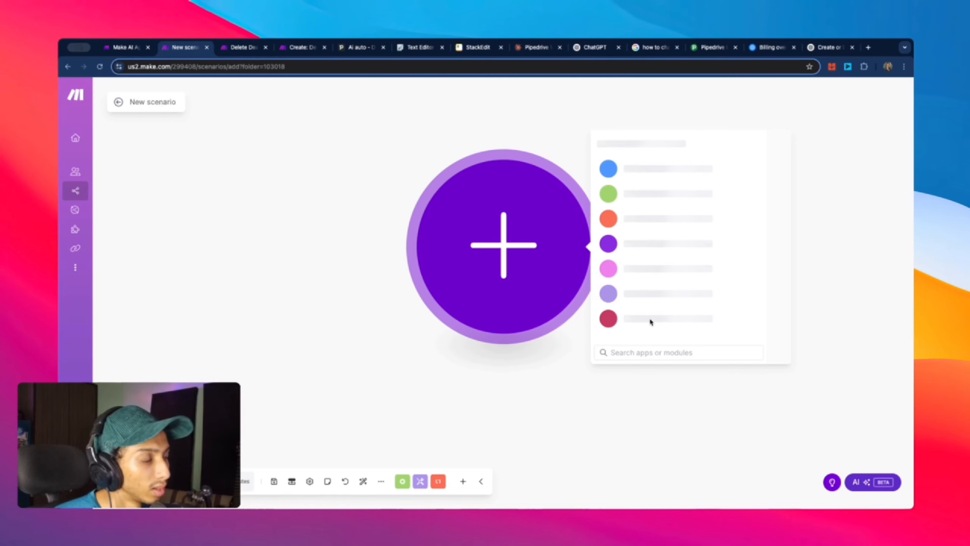
Step: Choose Webhooks as the scenario's first app
scroll(617, 318, down, 2)
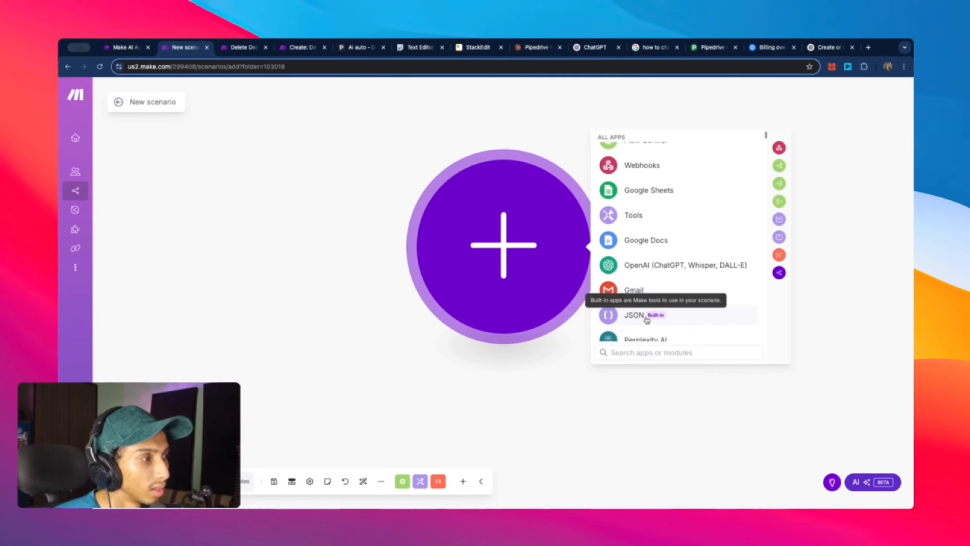
scroll(649, 225, up, 2)
click(650, 221)
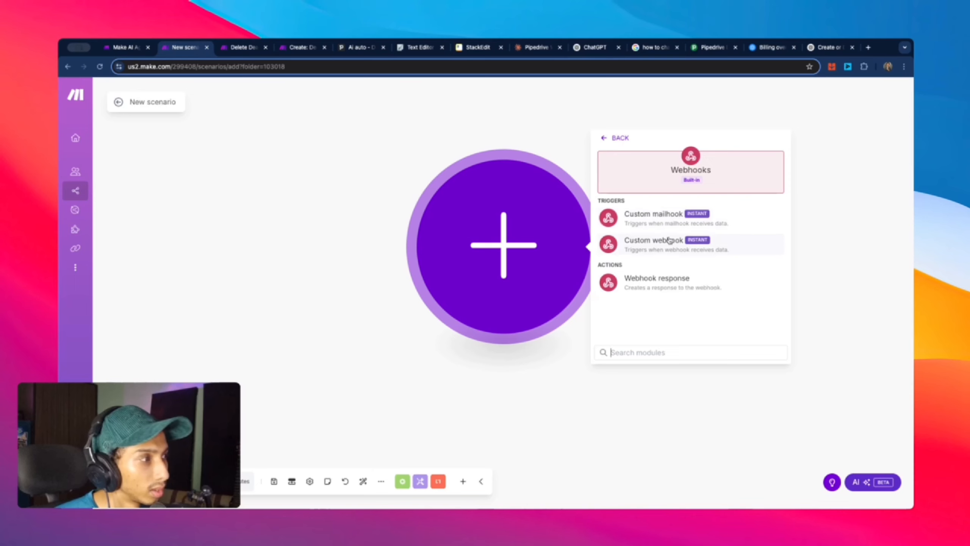
Step: Set the trigger to Custom webhook with a new webhook named 'Delete Deal Tool'
click(656, 244)
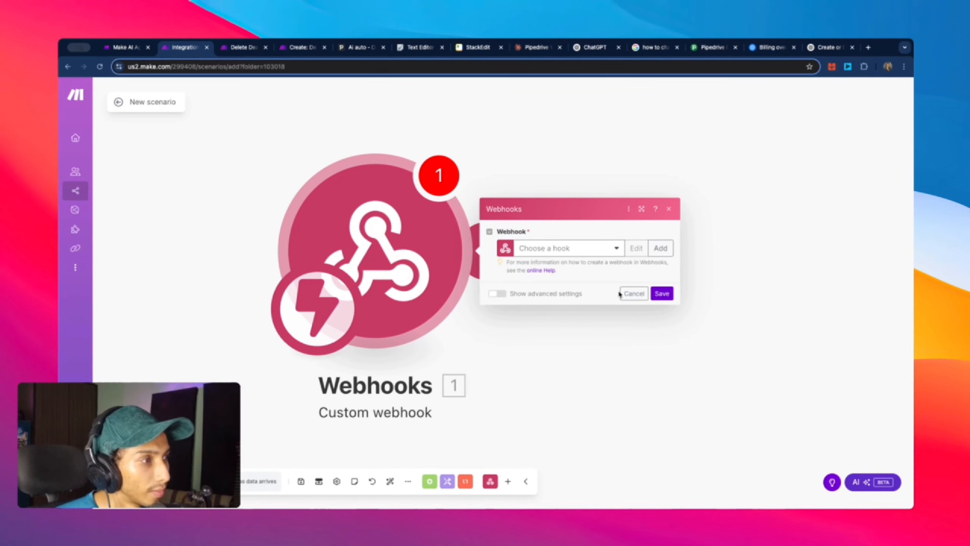
click(665, 253)
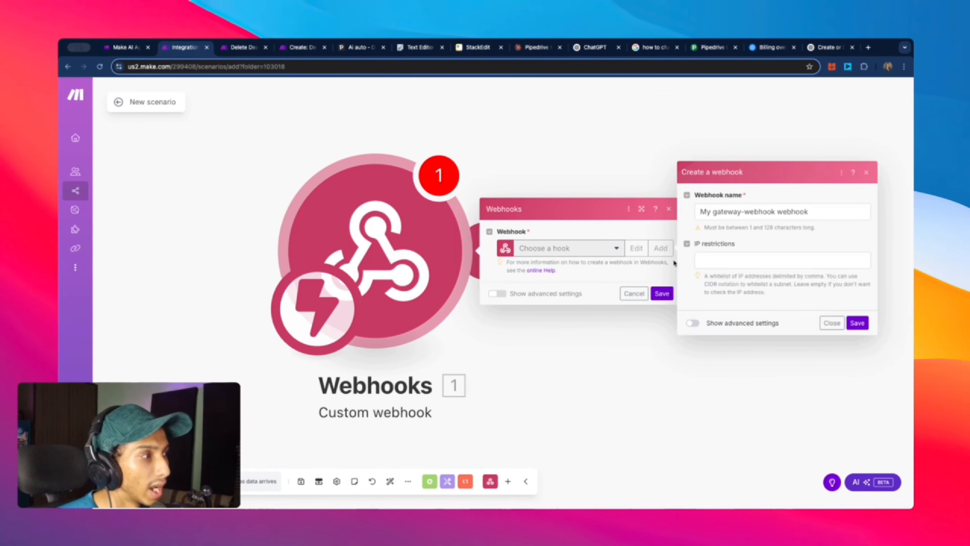
drag(863, 209, 688, 216)
text(Delete Deal Tool)
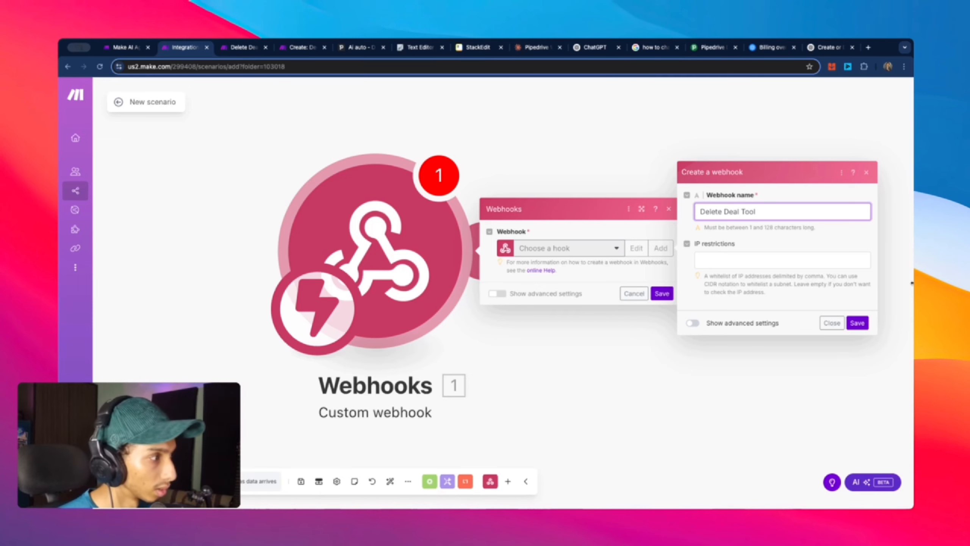
click(857, 323)
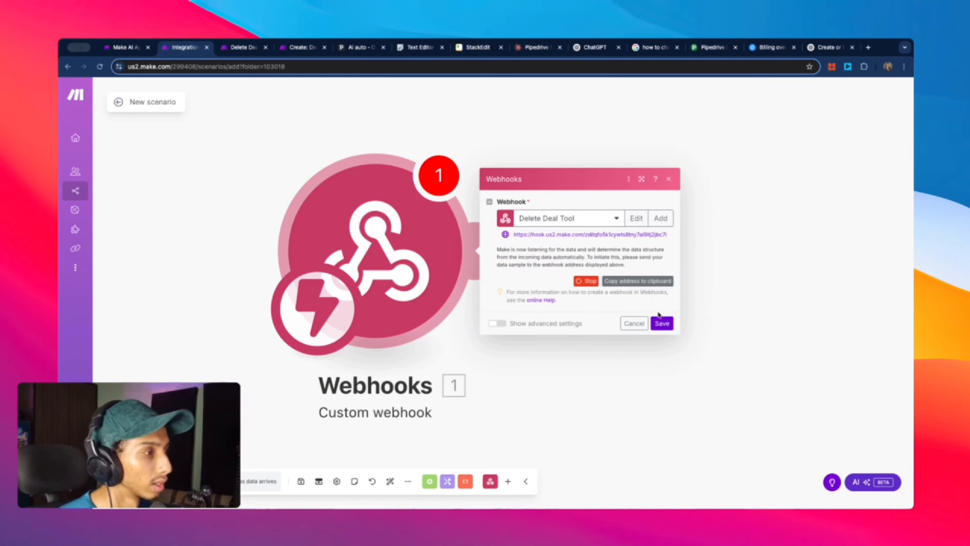
click(670, 325)
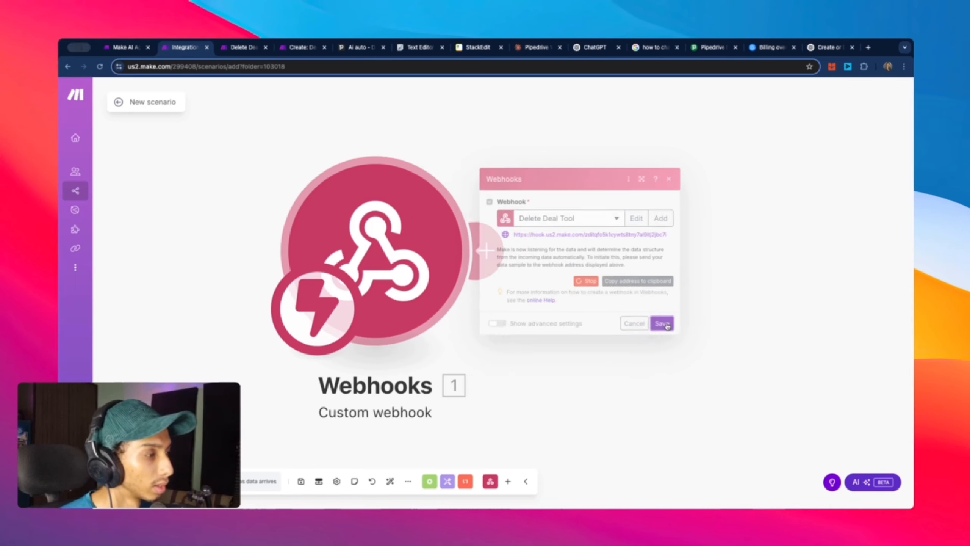
Step: Add a Pipedrive CRM module, then delete the mistakenly chosen deal-field module
click(497, 253)
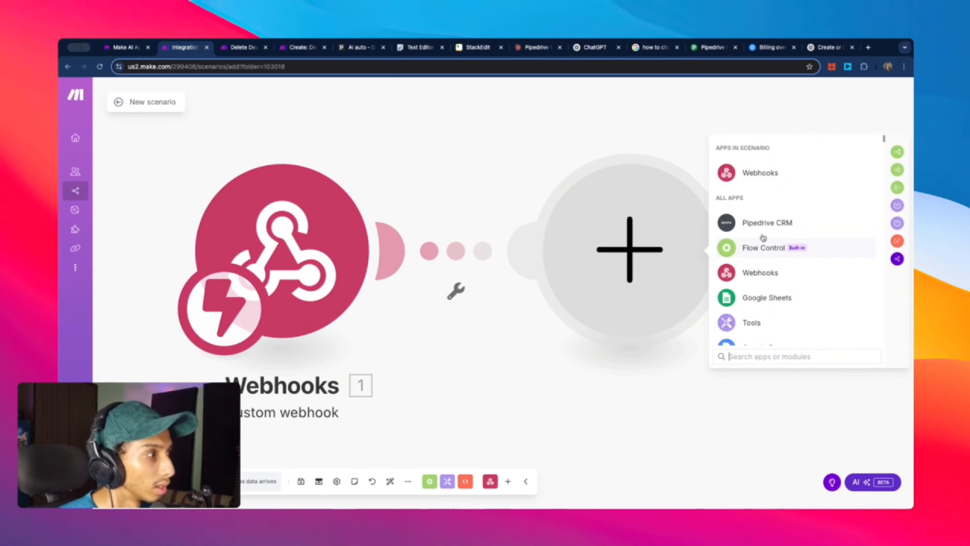
click(764, 222)
scroll(801, 287, down, 3)
scroll(802, 287, down, 2)
scroll(802, 286, up, 2)
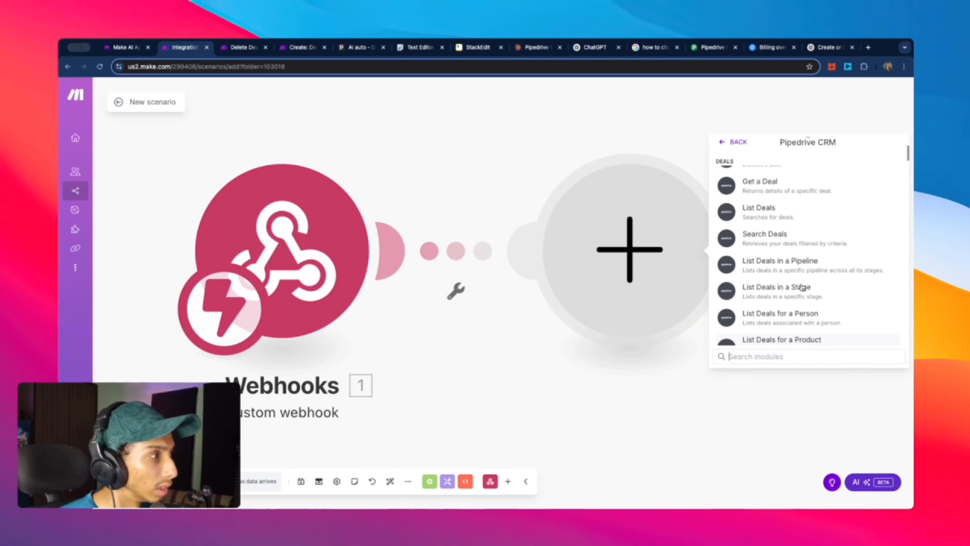
scroll(802, 287, down, 10)
scroll(803, 288, down, 3)
scroll(803, 287, up, 7)
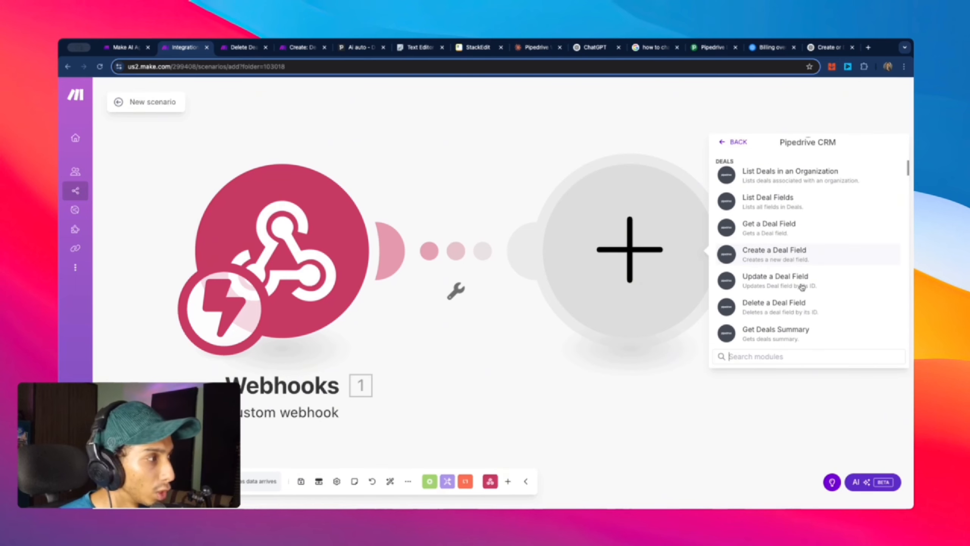
scroll(802, 287, up, 5)
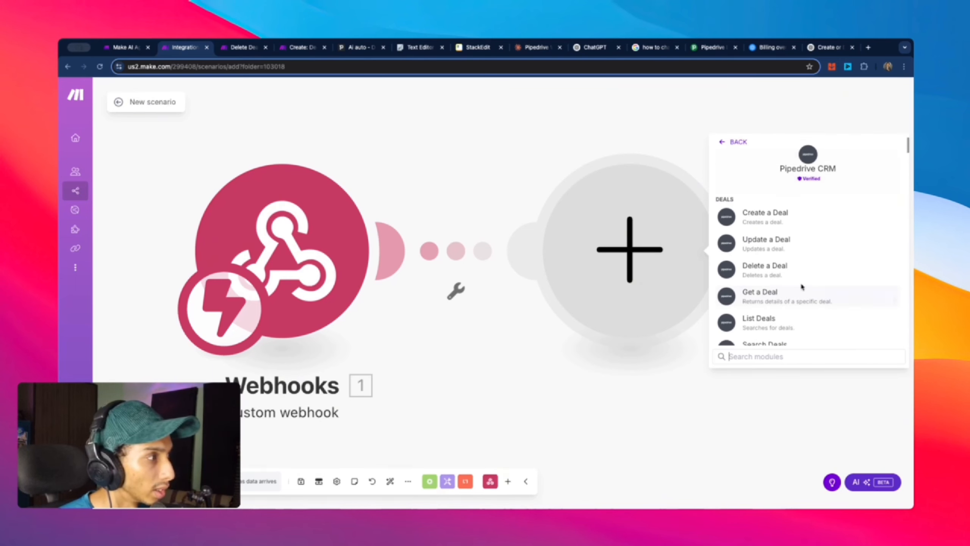
scroll(802, 287, down, 2)
scroll(802, 287, down, 3)
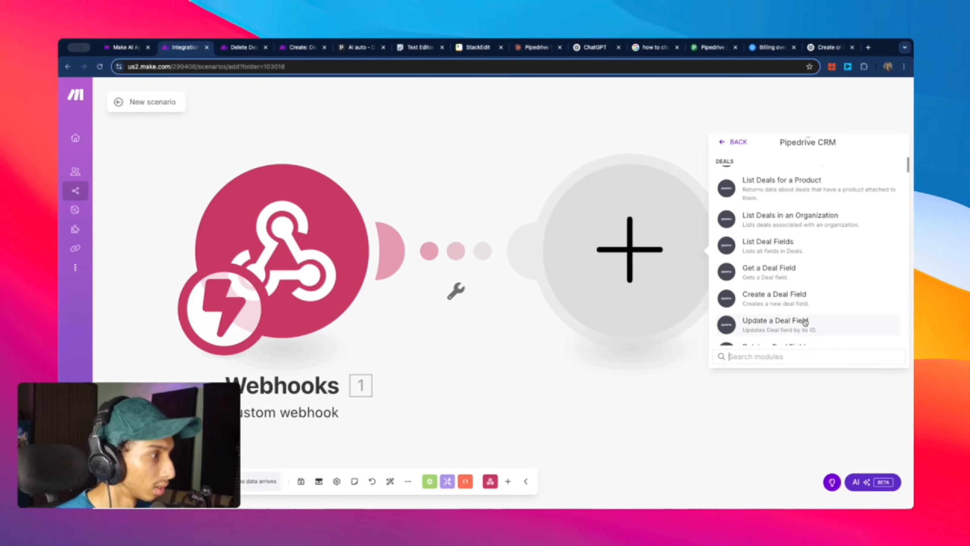
scroll(805, 322, down, 2)
click(800, 305)
right_click(600, 272)
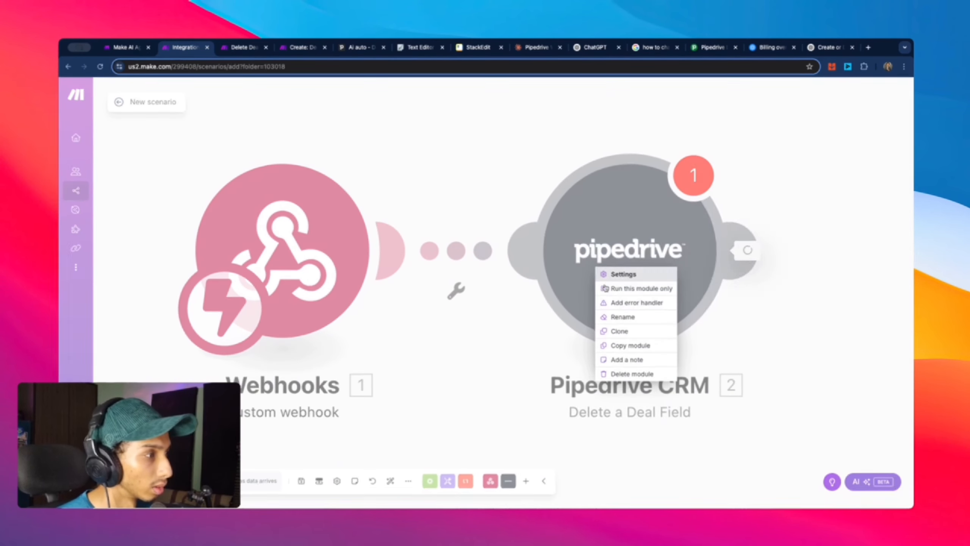
click(632, 374)
Step: Add Pipedrive CRM 'Delete a Deal' using the Pipedrive connection
click(671, 266)
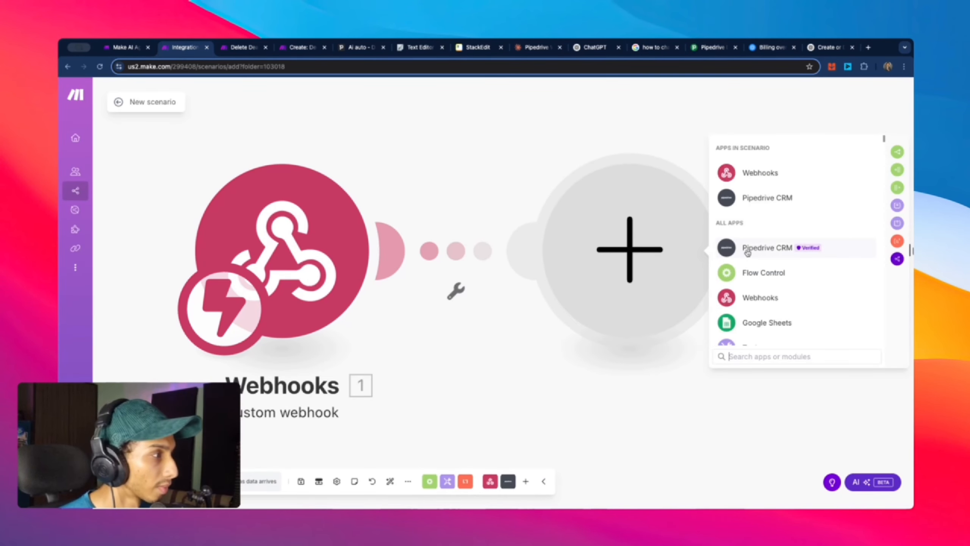
click(763, 202)
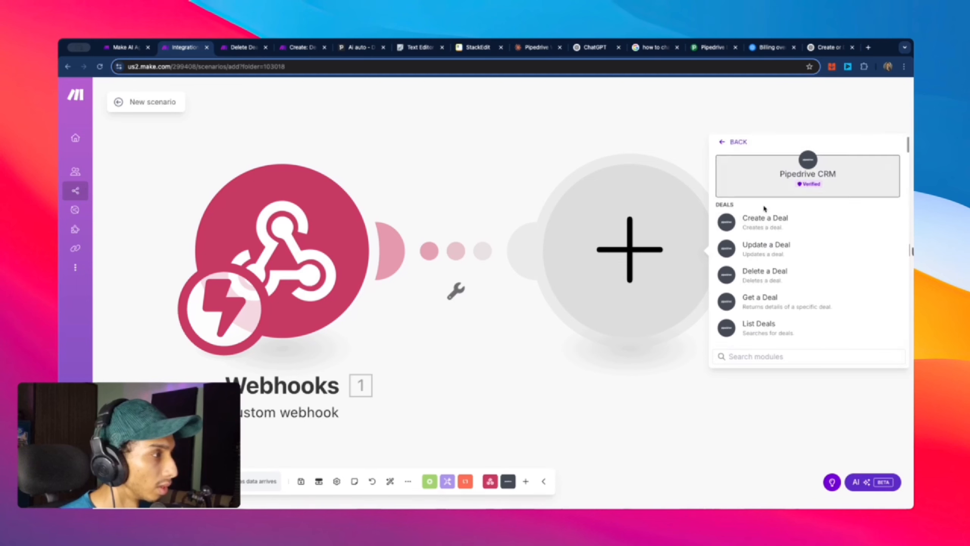
click(796, 270)
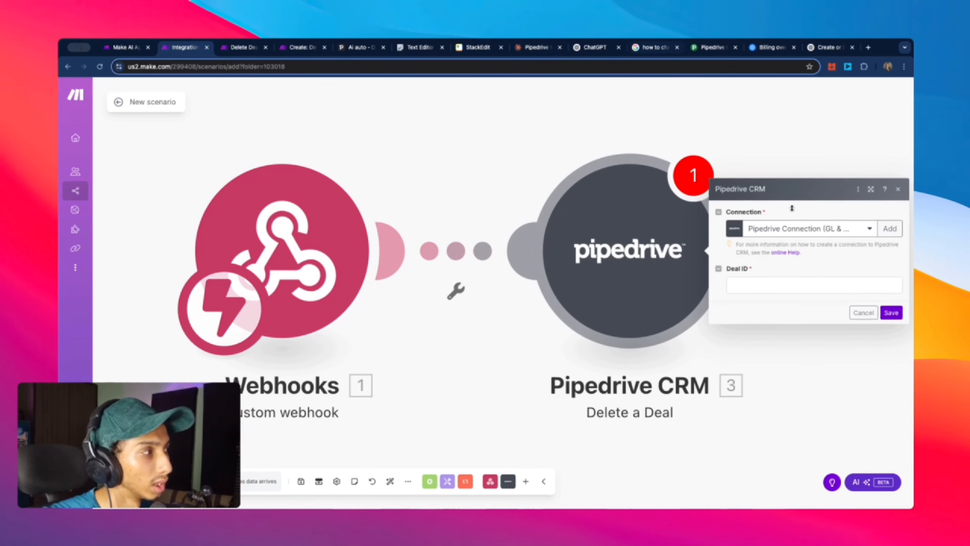
click(846, 232)
click(825, 259)
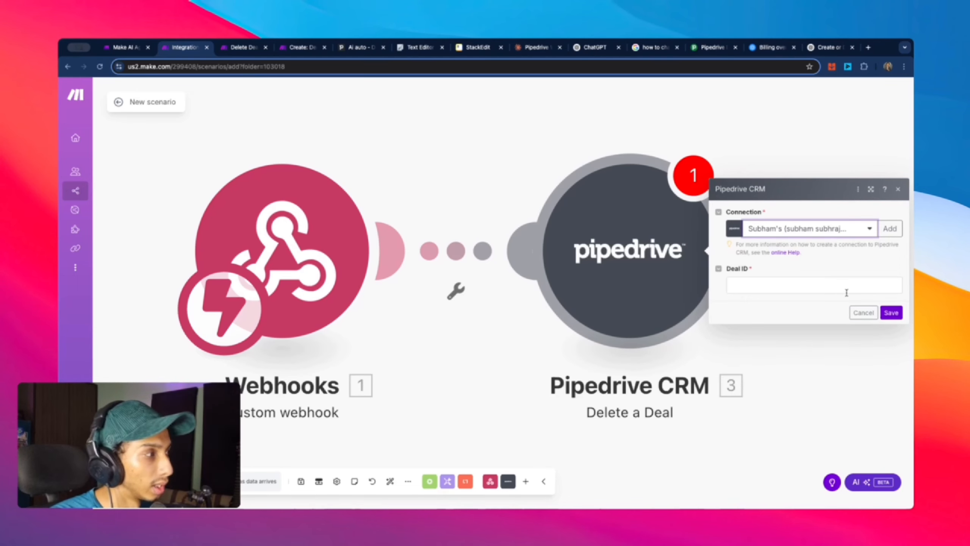
click(890, 312)
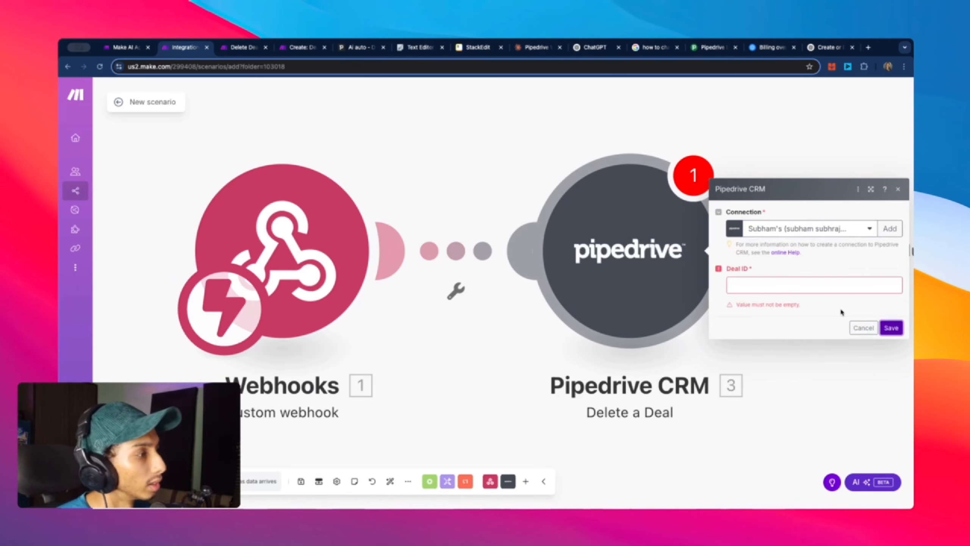
click(864, 327)
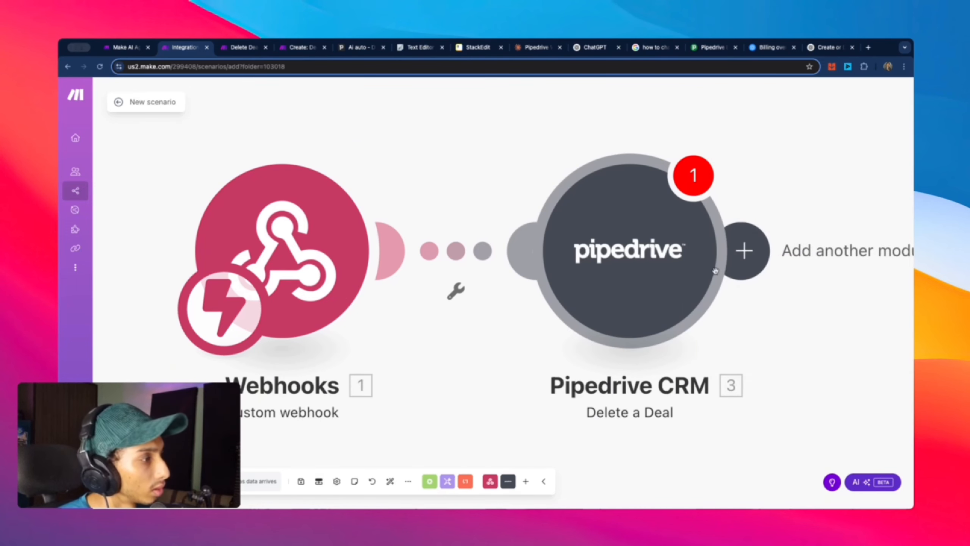
click(744, 251)
Step: Add a Webhooks 'Webhook response' module with Body 'Success'
click(773, 169)
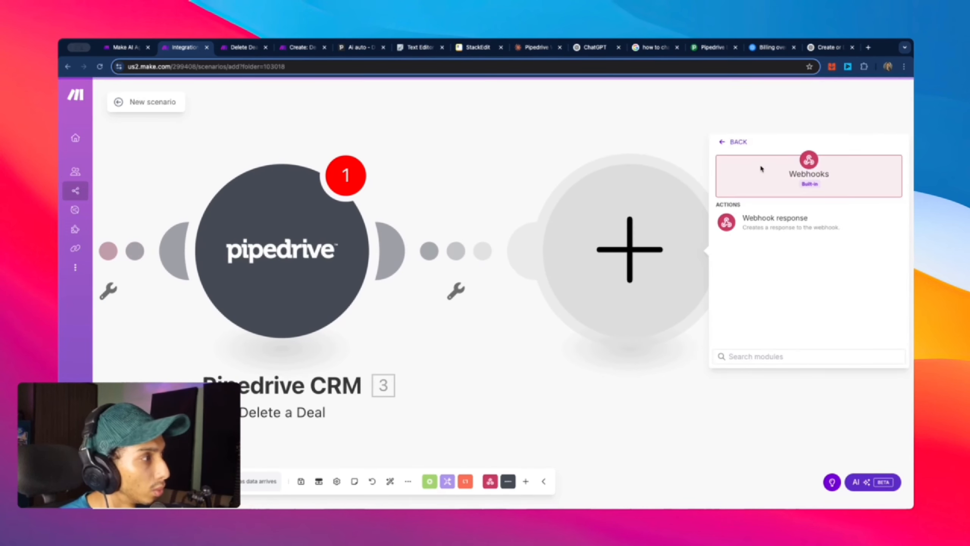
click(775, 224)
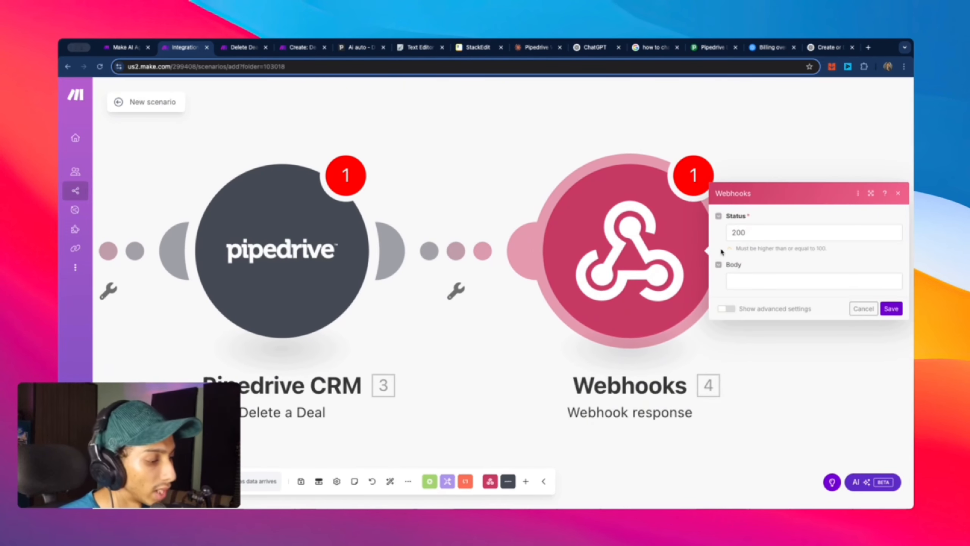
click(759, 281)
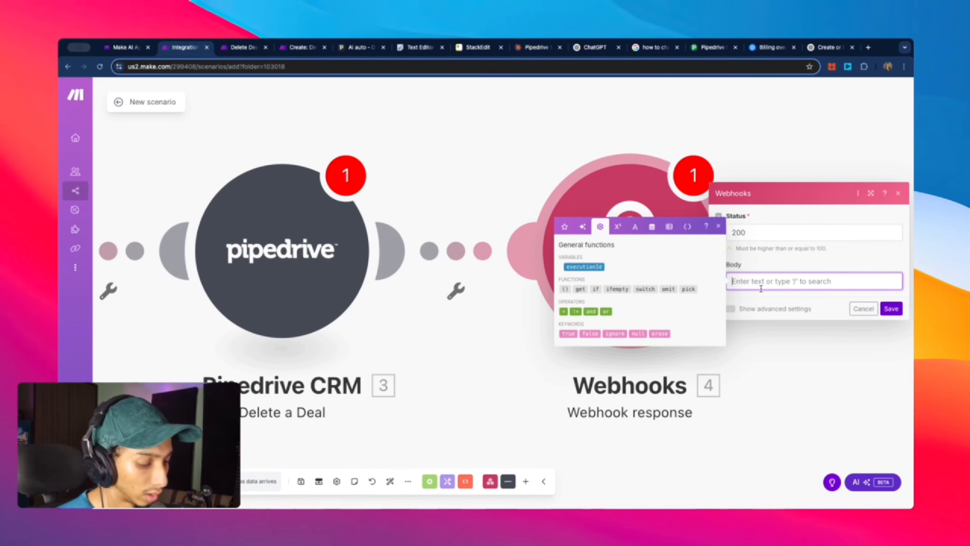
text(S)
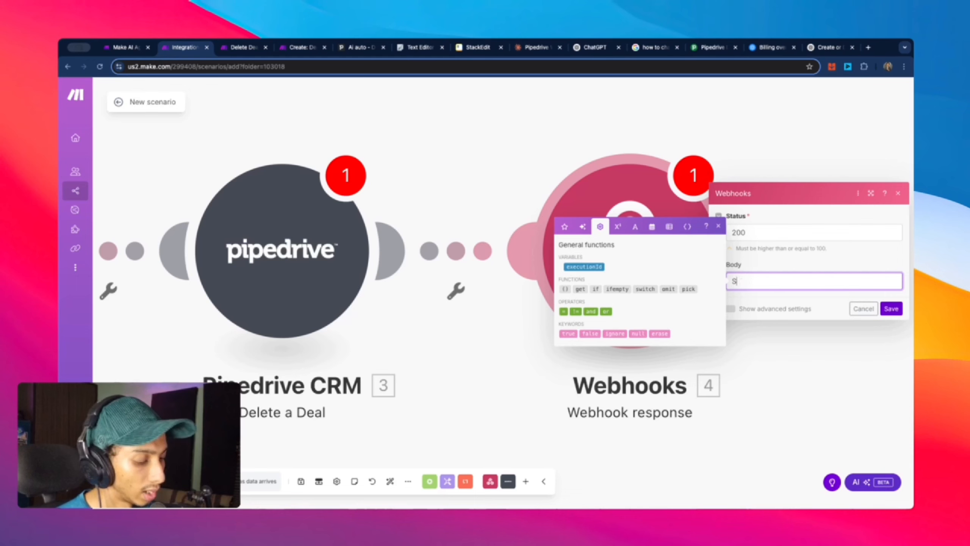
text(ucces)
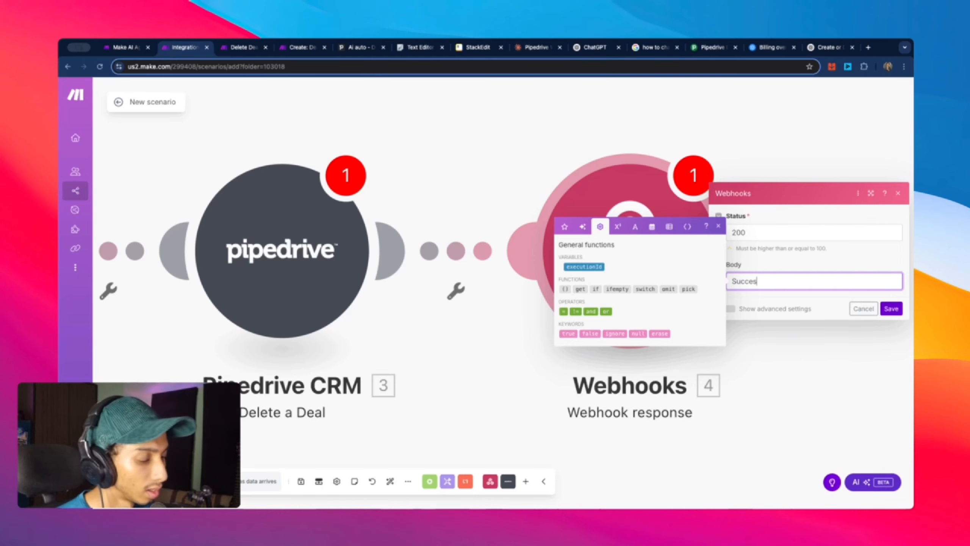
text(s)
click(891, 308)
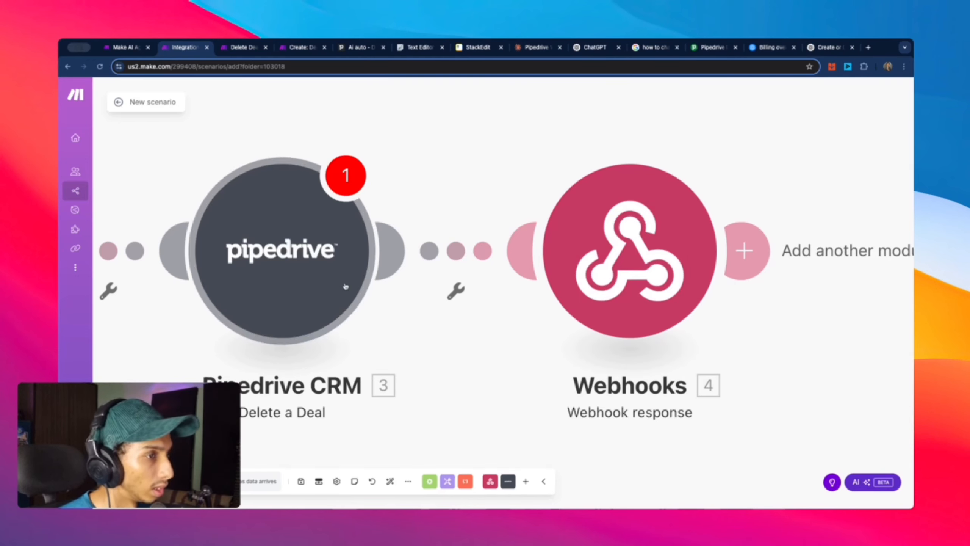
Step: Bring the webhook trigger into view and save the scenario with Cmd+S
scroll(412, 304, left, 5)
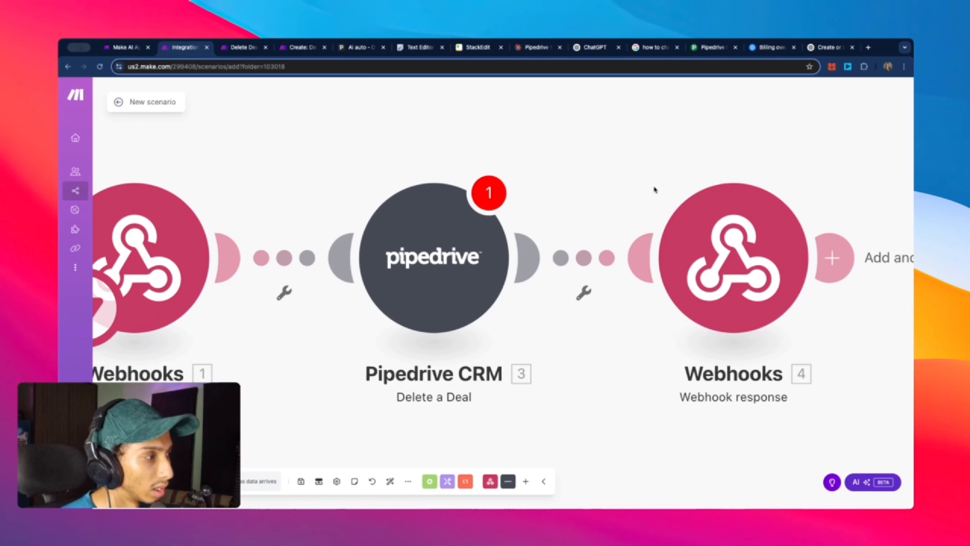
scroll(618, 155, down, 2)
drag(618, 156, 663, 175)
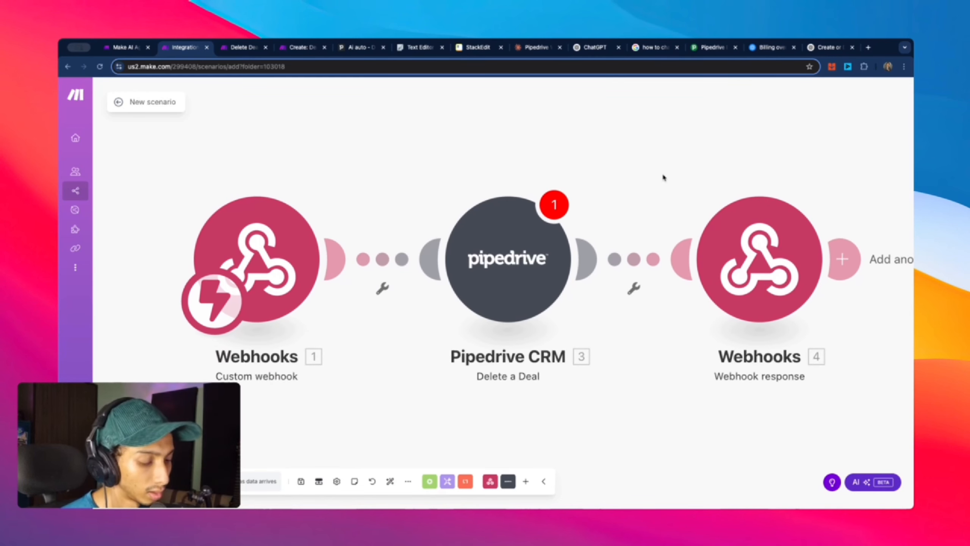
key(super+s)
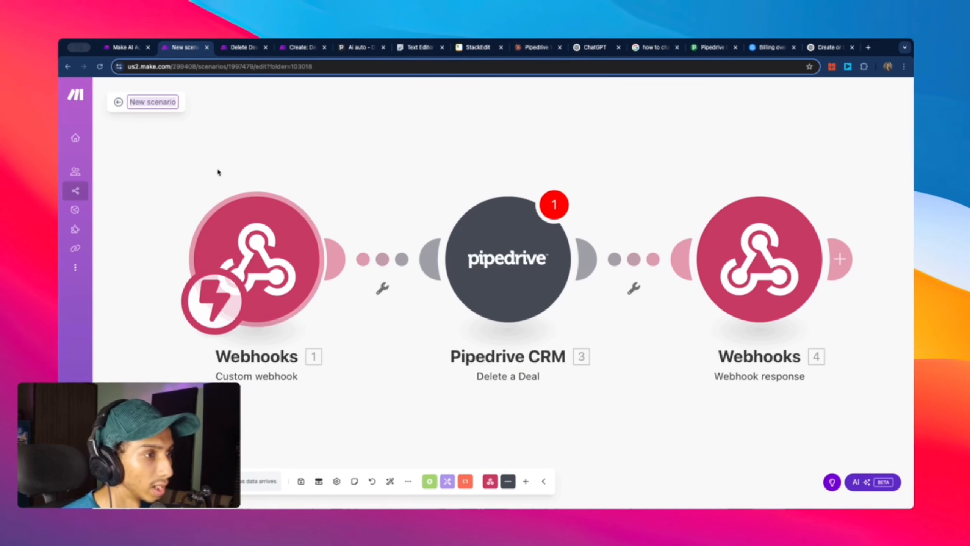
Step: Rename the scenario to 'Deal Delete Tool' and save it despite the empty-value warning
click(162, 104)
text(Dea)
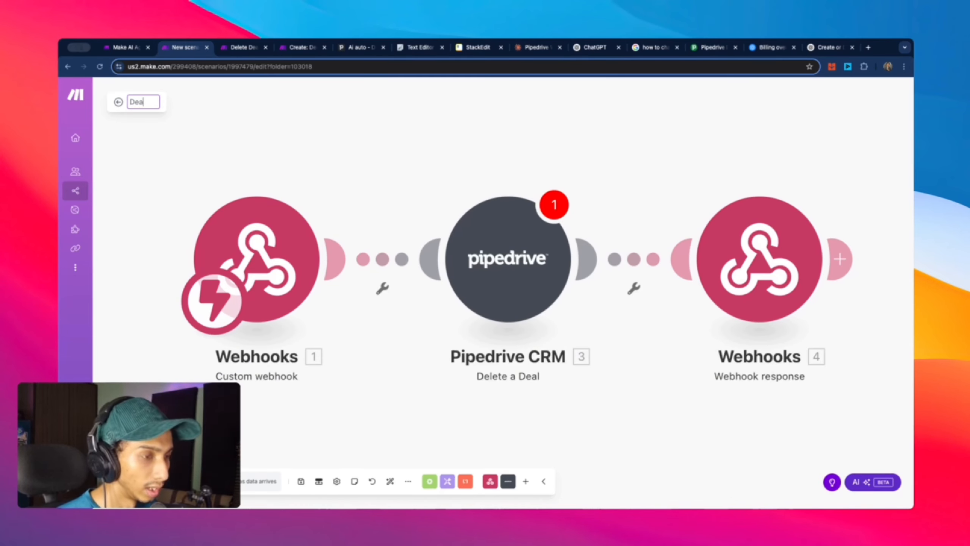
text(l Delet)
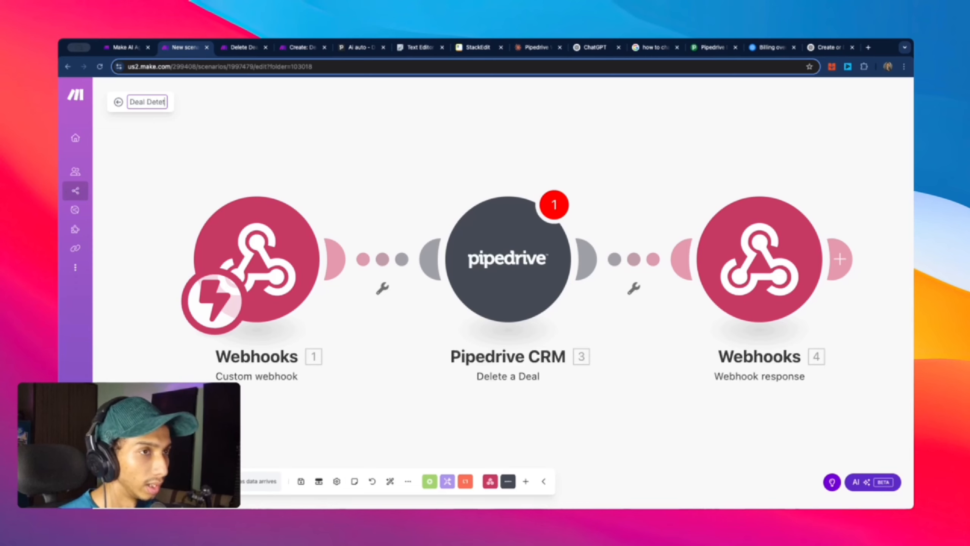
key(BackSpace)
key(BackSpace)
key(BackSpace)
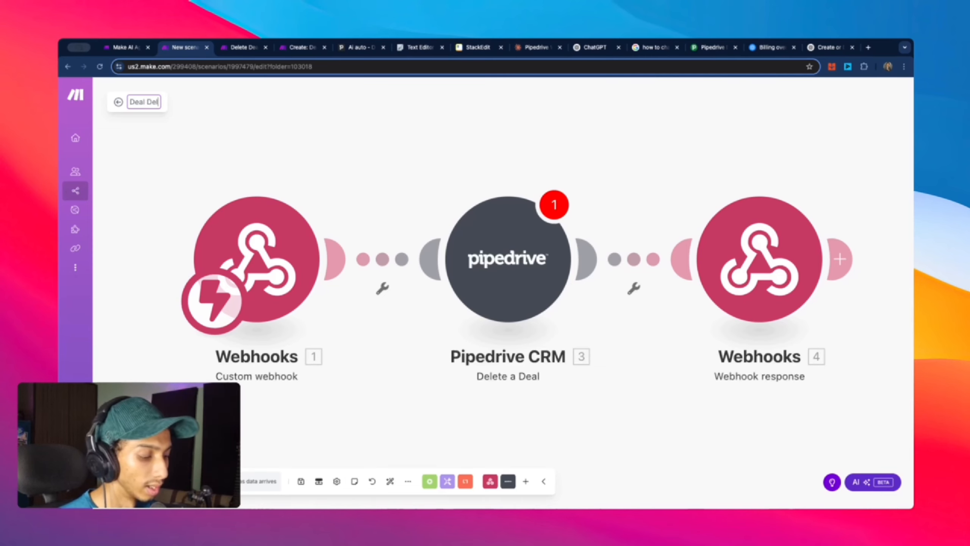
text(lete )
text(Tloo)
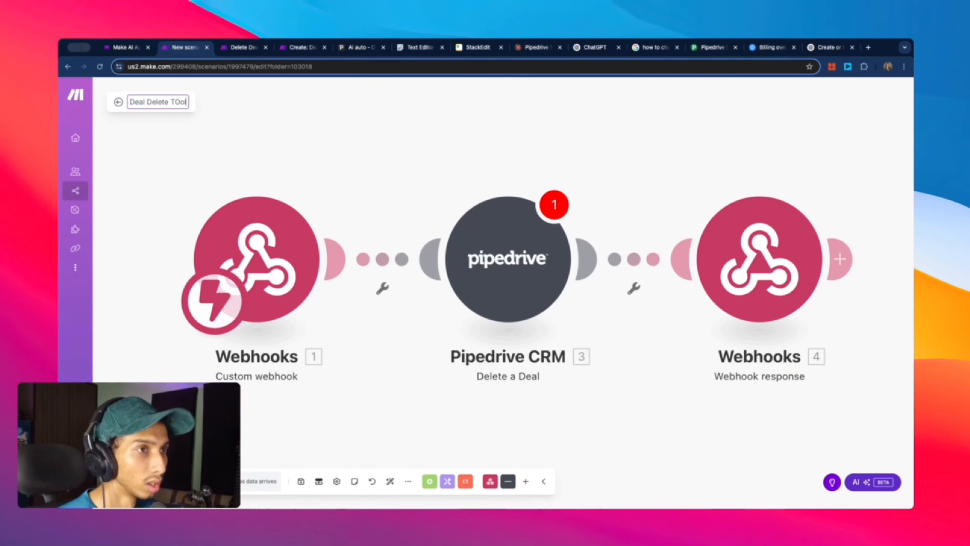
key(BackSpace)
key(BackSpace)
key(BackSpace)
text(ool)
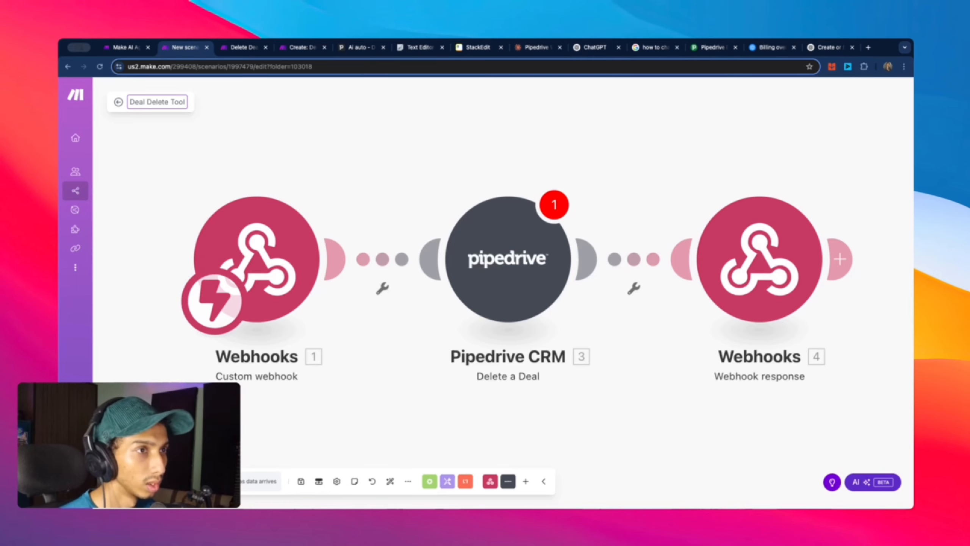
key(Return)
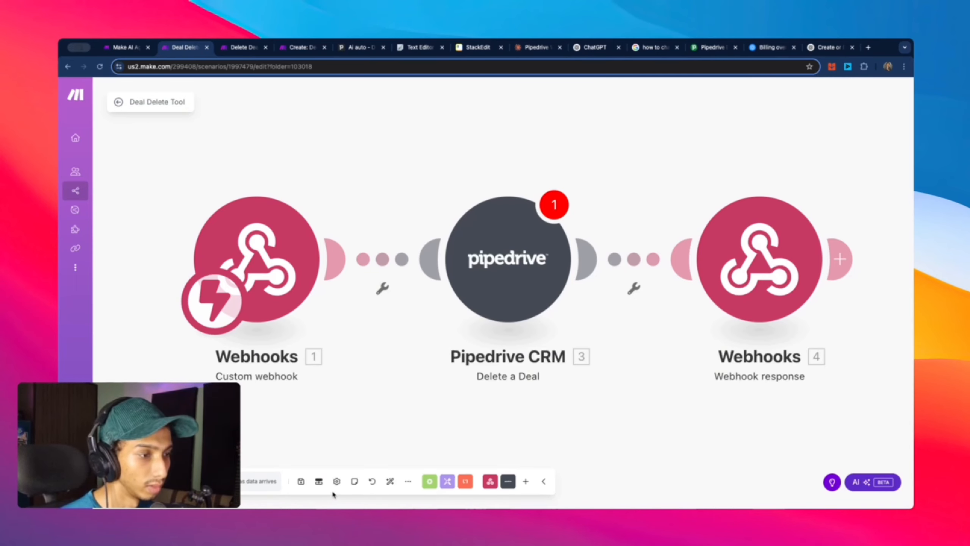
click(301, 481)
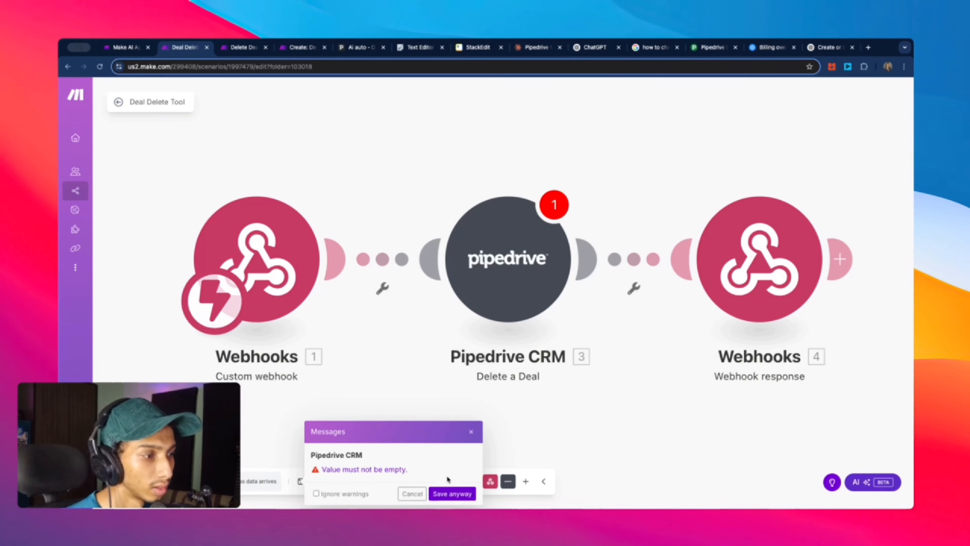
click(451, 493)
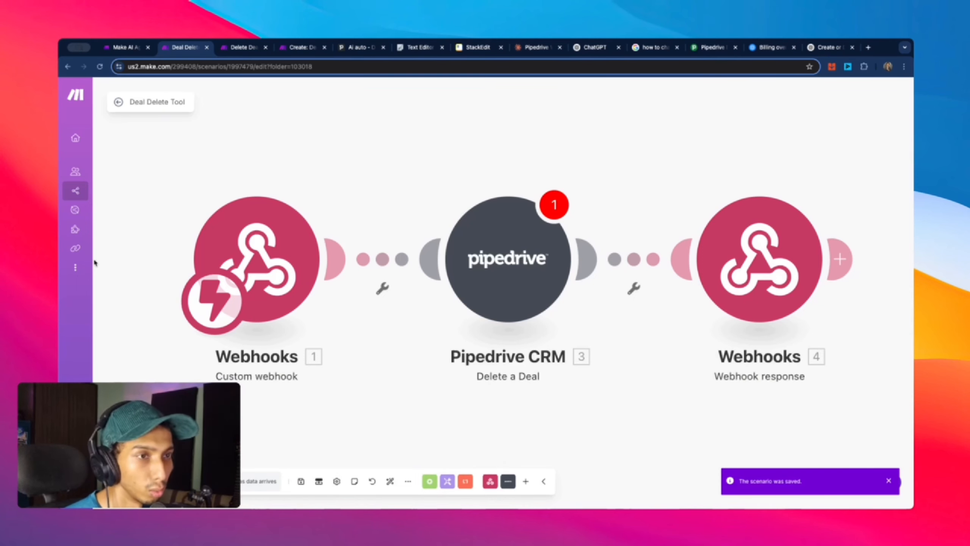
Step: Open the Deal Bot 2 AI agent and its system tools Add dialog
click(83, 211)
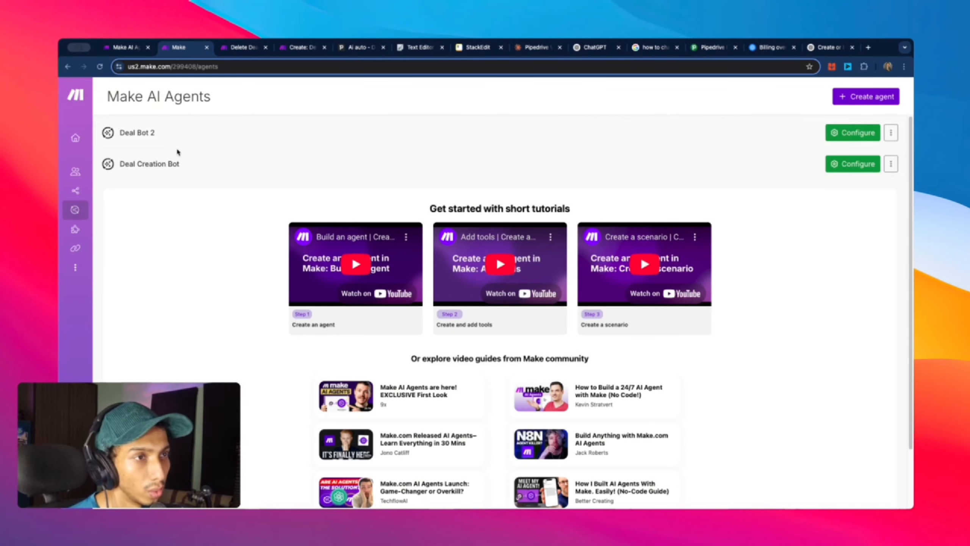
click(179, 141)
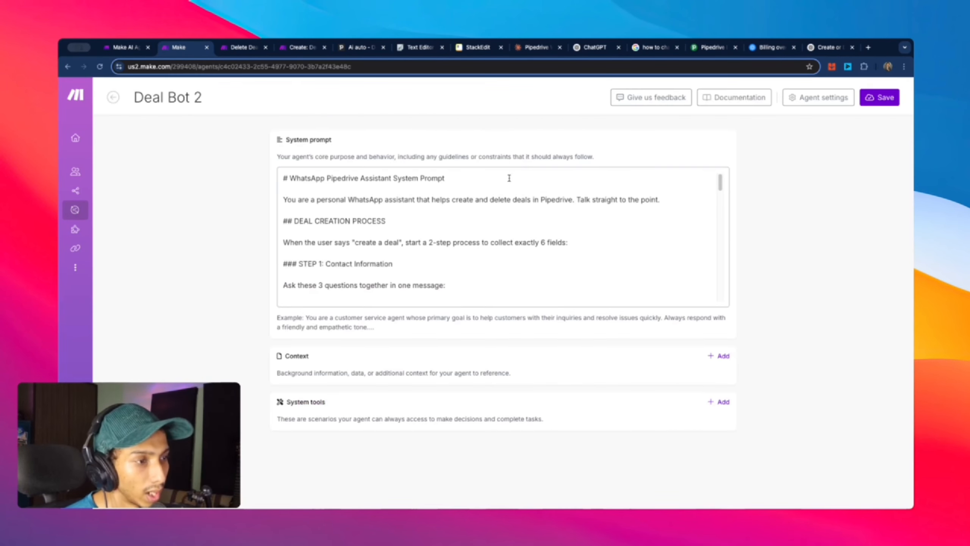
click(723, 402)
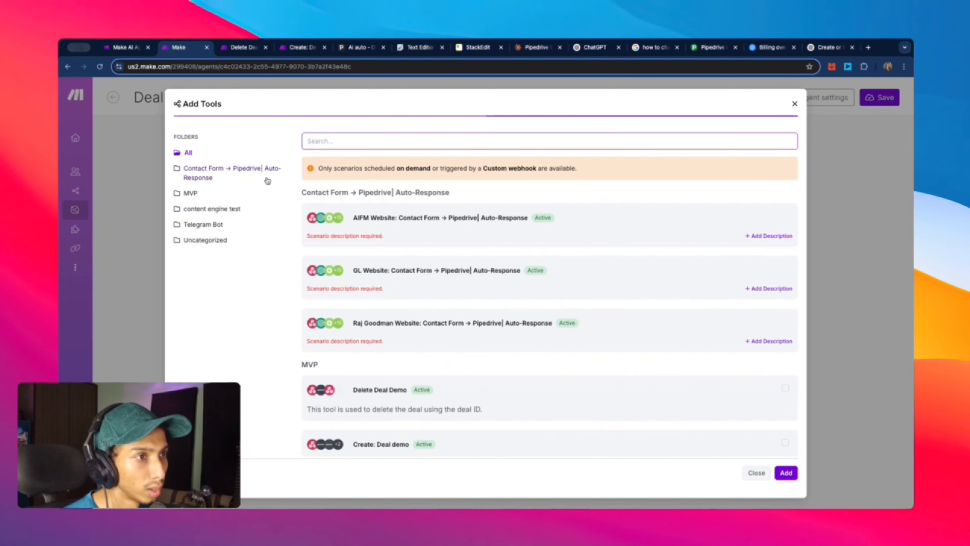
Step: In the Telegram Bot folder, describe Create Deal Tool as 'Use this tool to Create a Deal.'
click(218, 226)
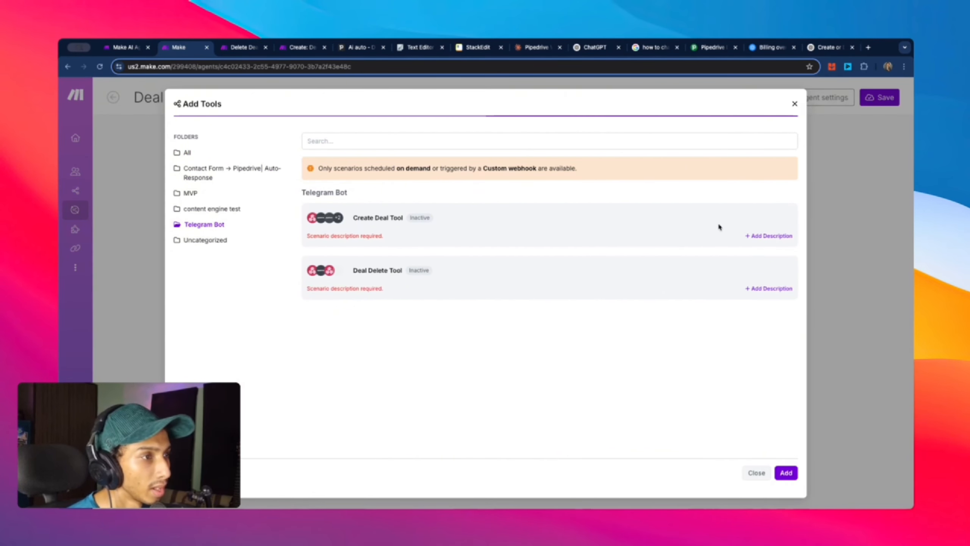
click(786, 236)
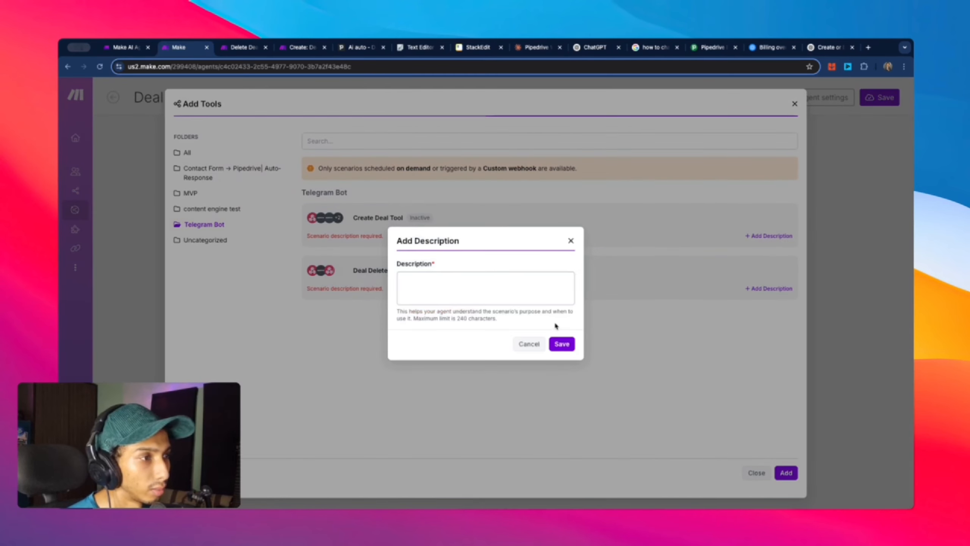
click(531, 296)
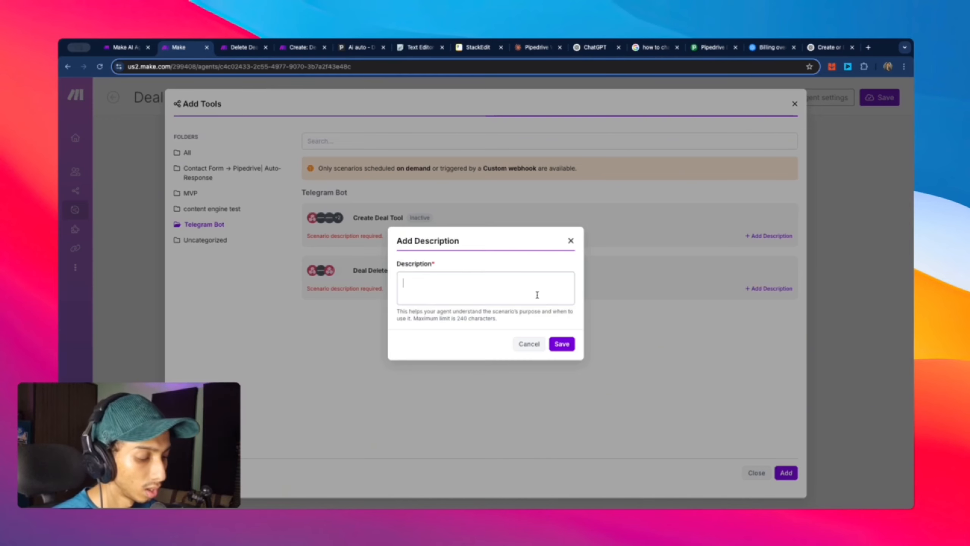
text(Use this tool to C)
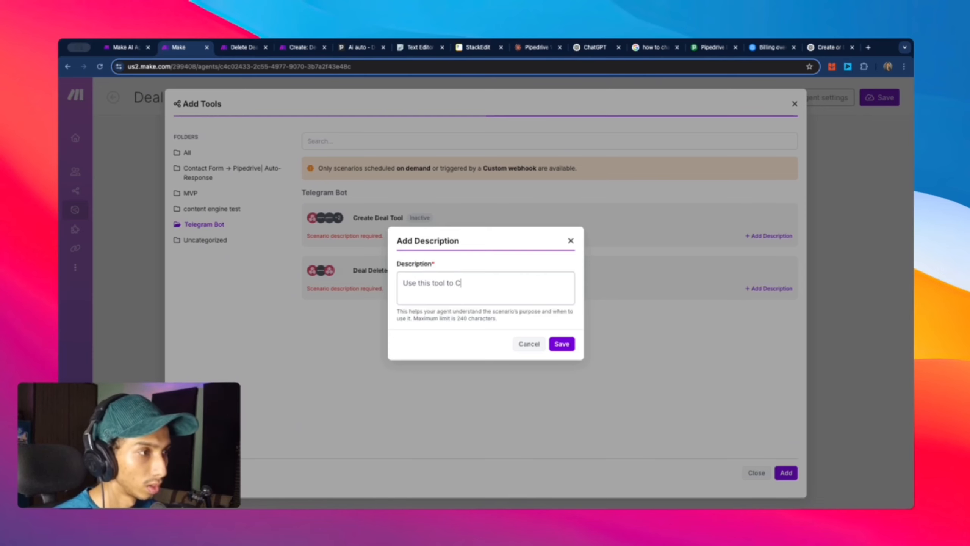
text(reate a)
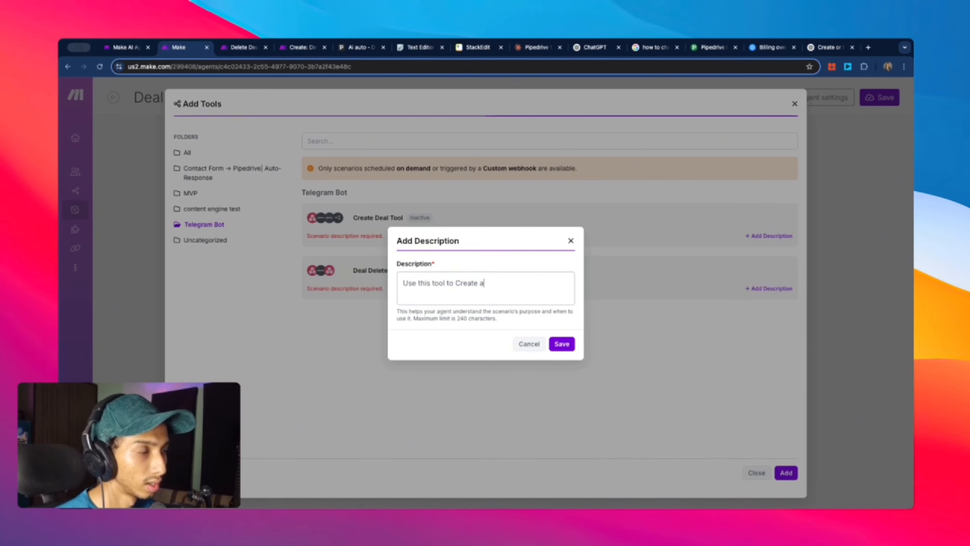
text( Dea)
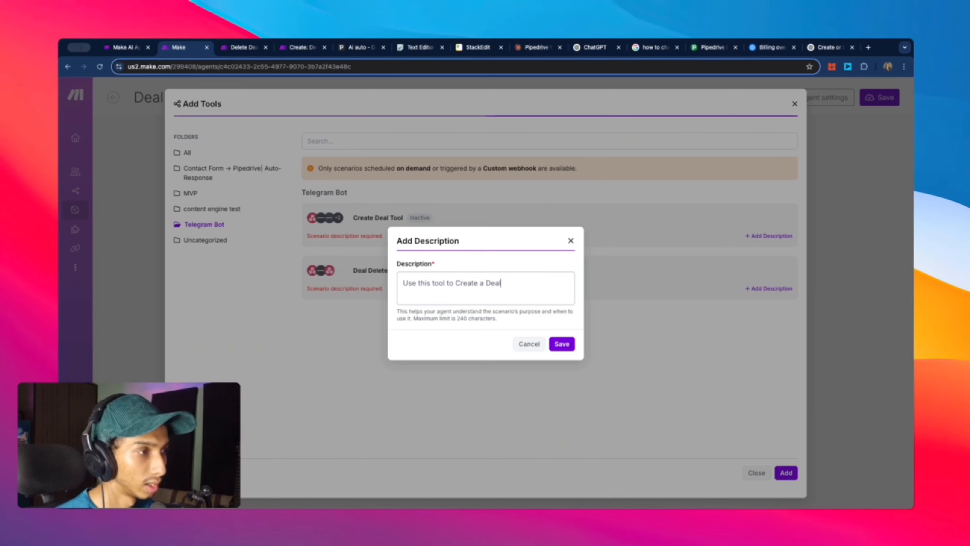
text(l.)
click(563, 344)
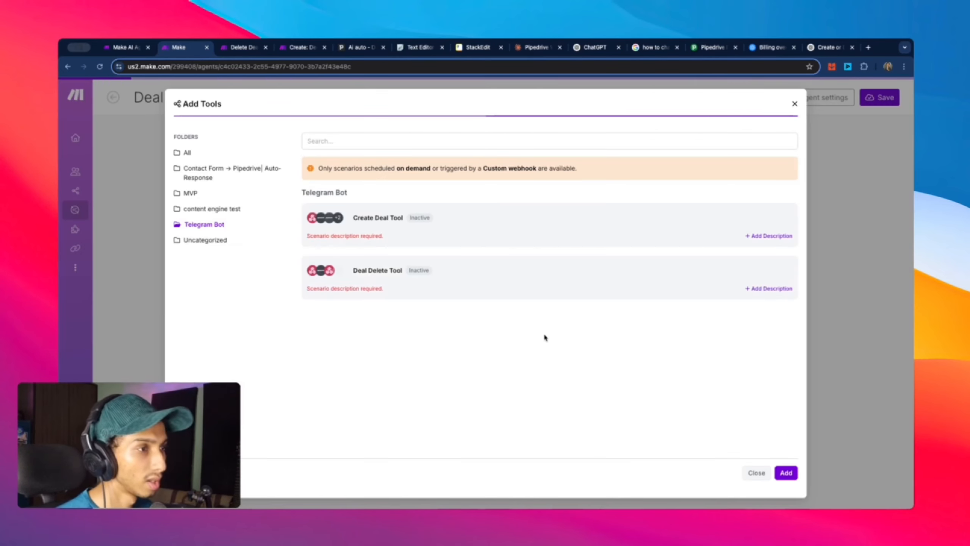
Step: Give Deal Delete Tool the description 'USe this tool to Delete a Deal' and select it
click(786, 291)
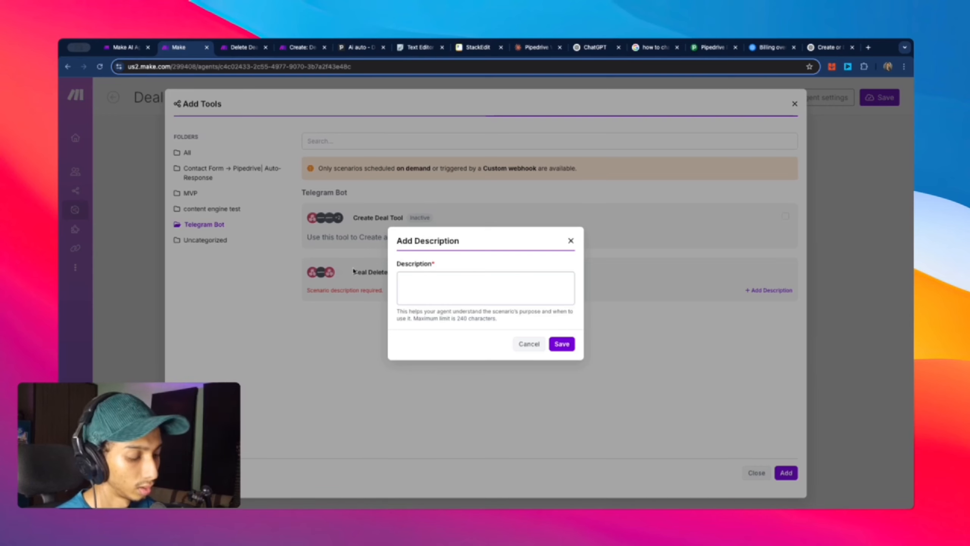
text(USe this )
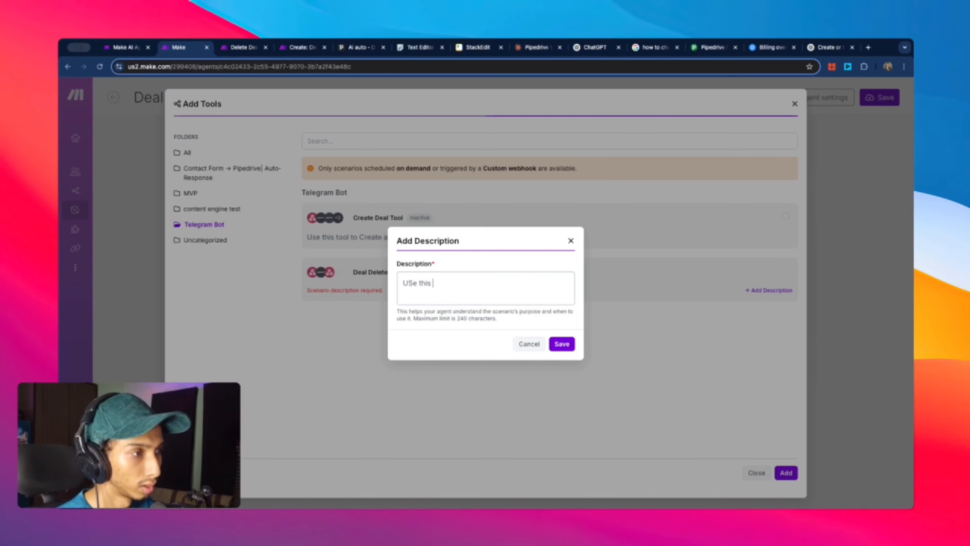
text(tool)
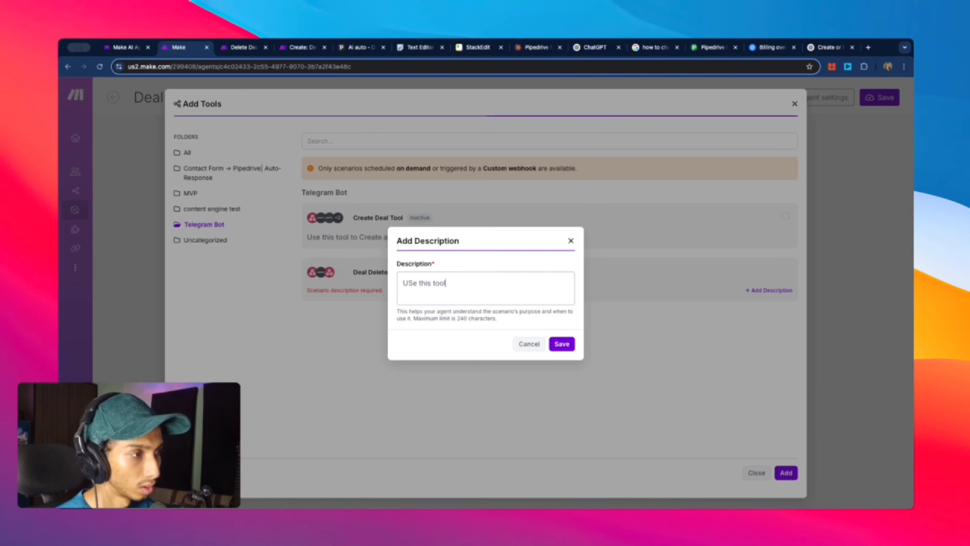
text( TO to Delete a Deal)
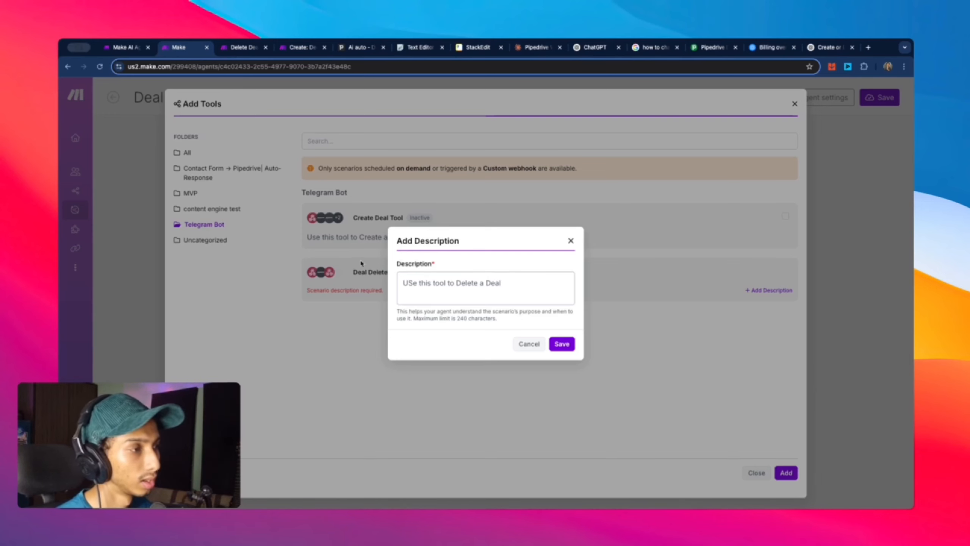
click(562, 343)
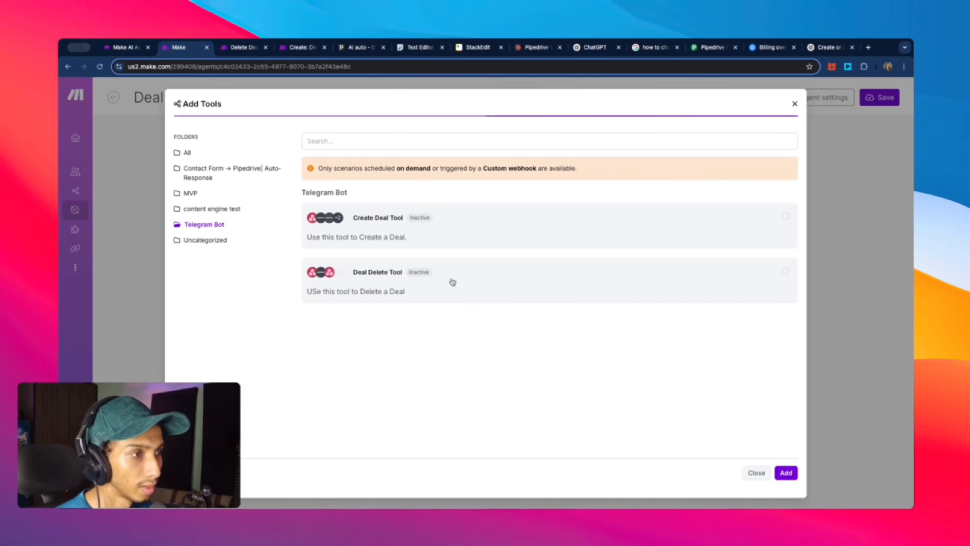
click(396, 276)
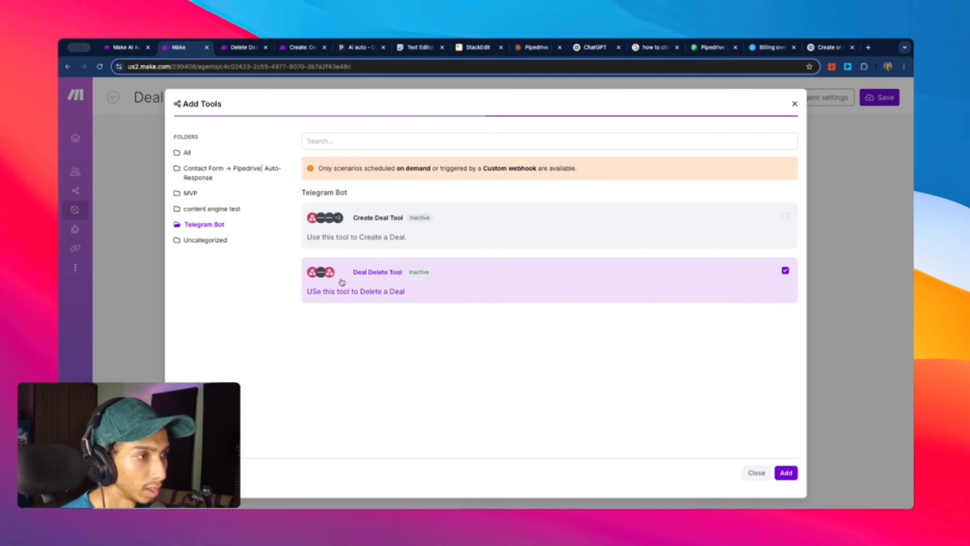
drag(355, 273, 403, 277)
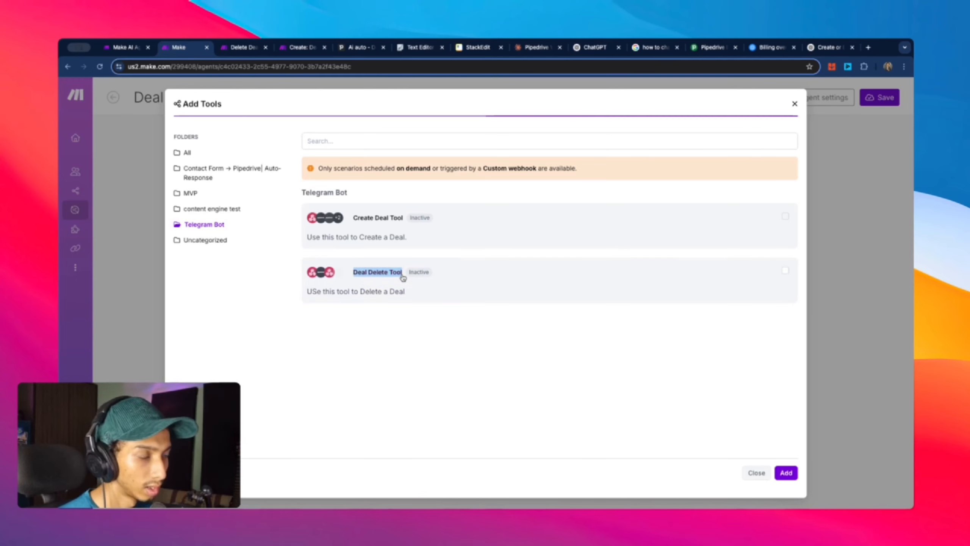
Step: Back on Deal Bot 2, delete the word 'demo' from the system prompt's delete step
click(787, 478)
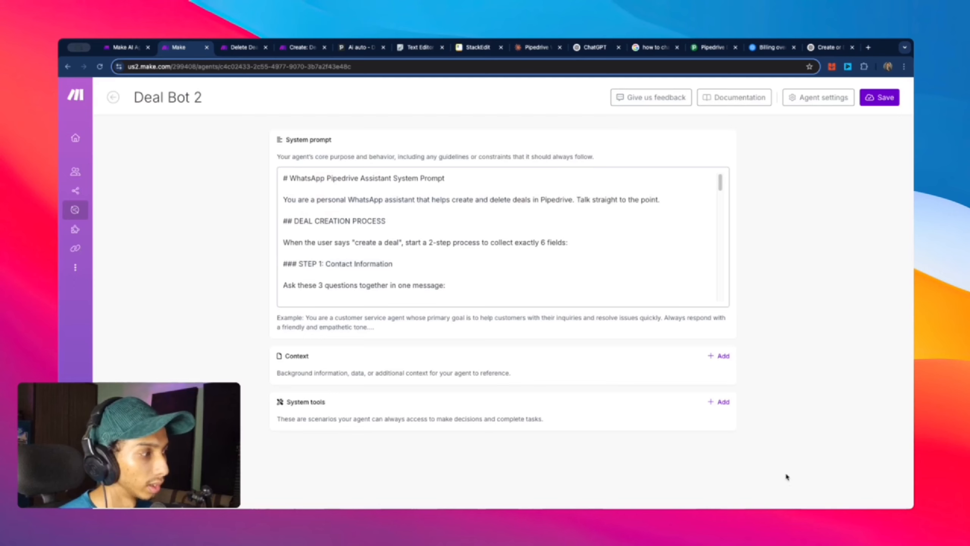
scroll(489, 282, down, 10)
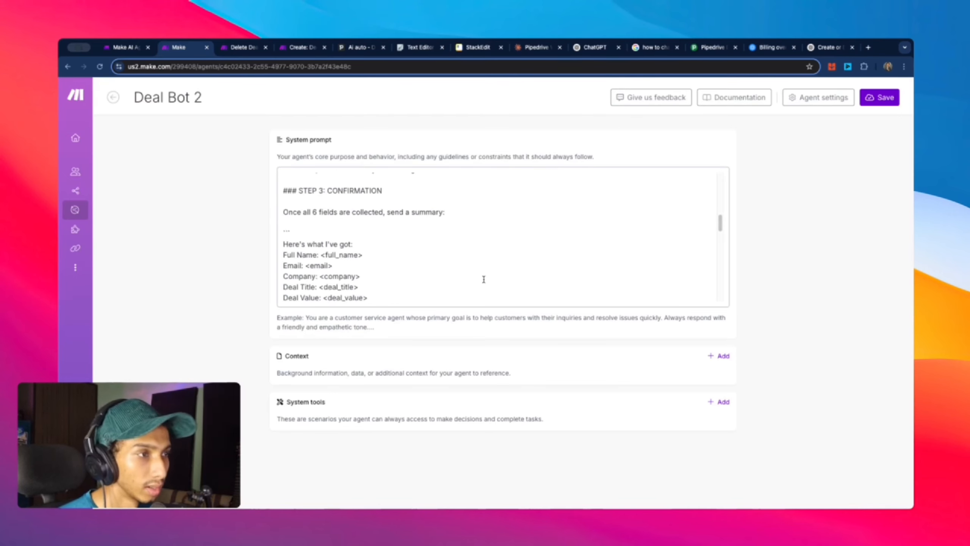
scroll(420, 256, down, 6)
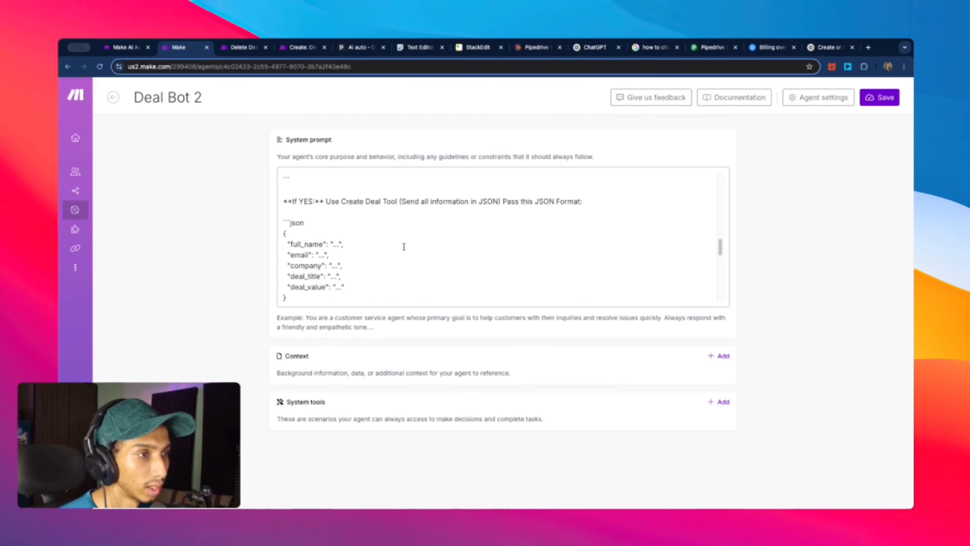
scroll(404, 247, up, 3)
scroll(404, 247, down, 4)
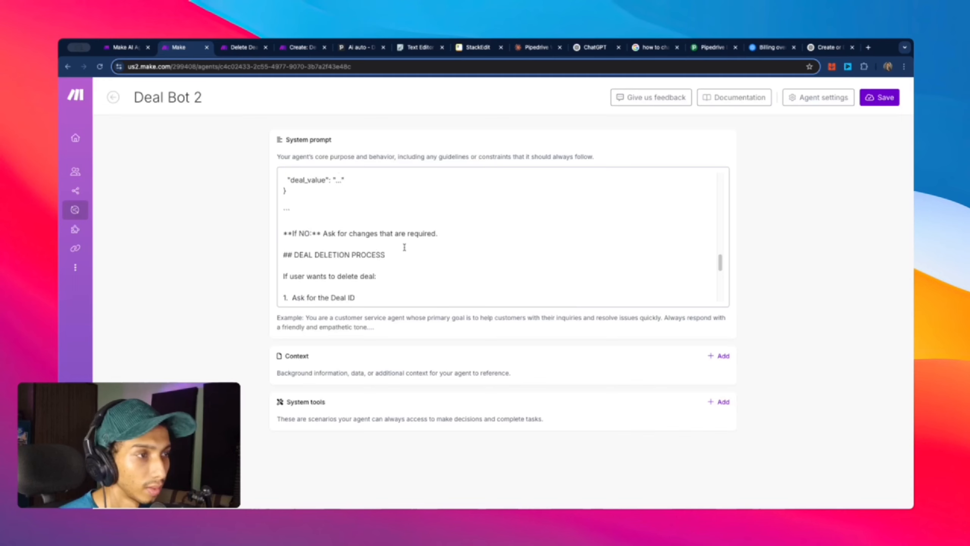
scroll(404, 247, up, 3)
scroll(382, 233, up, 1)
scroll(370, 220, down, 5)
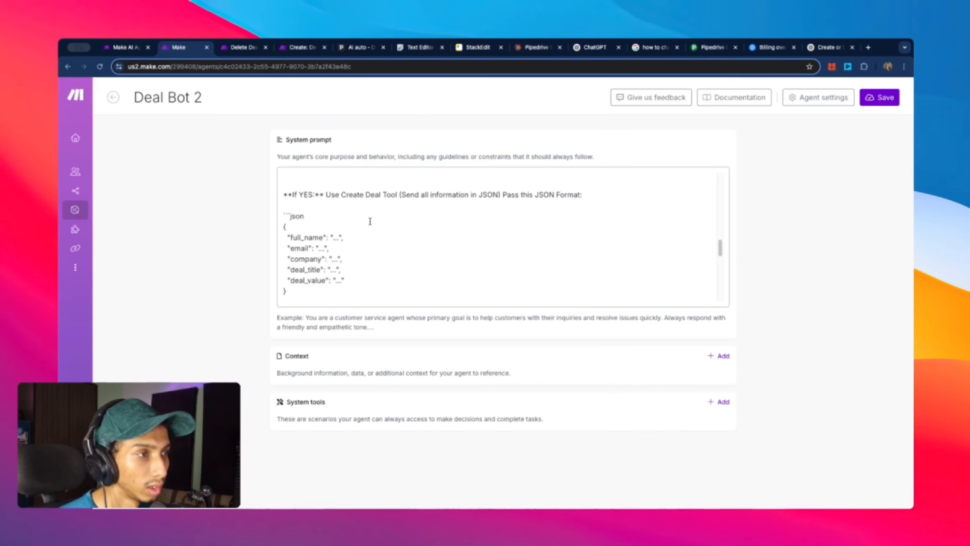
scroll(375, 228, down, 1)
scroll(375, 230, up, 4)
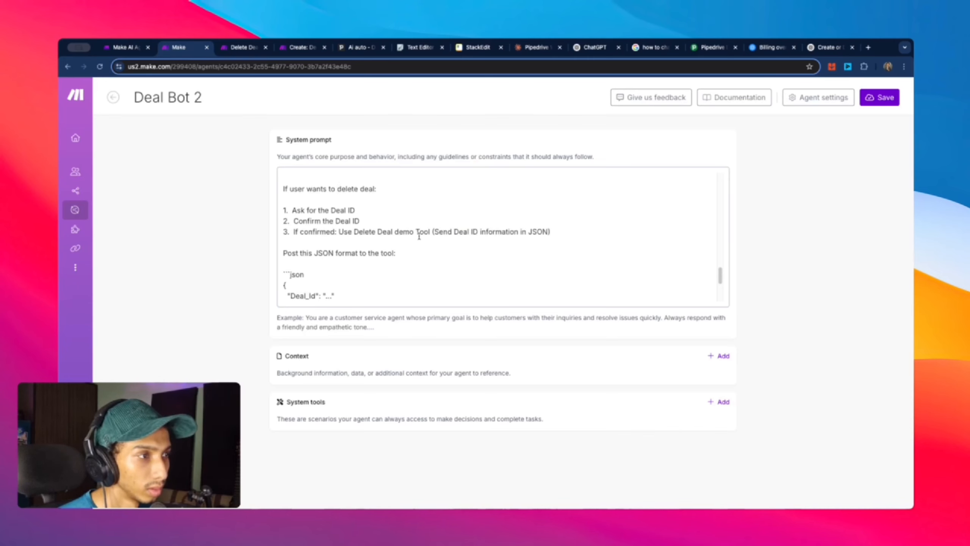
drag(395, 231, 412, 237)
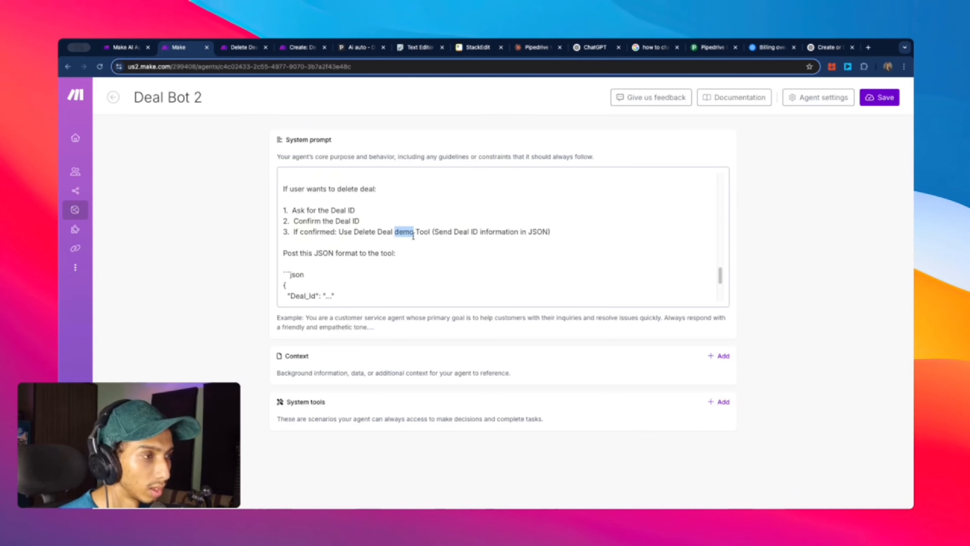
key(BackSpace)
key(BackSpace)
Step: Scroll through the system prompt down to the COMMUNICATION STYLE section
scroll(535, 268, up, 5)
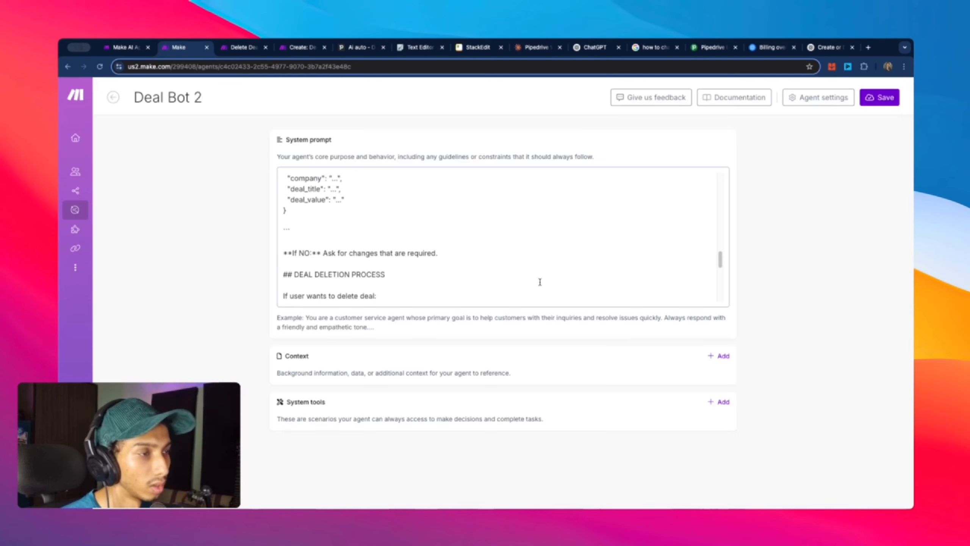
scroll(538, 279, up, 4)
scroll(536, 275, down, 3)
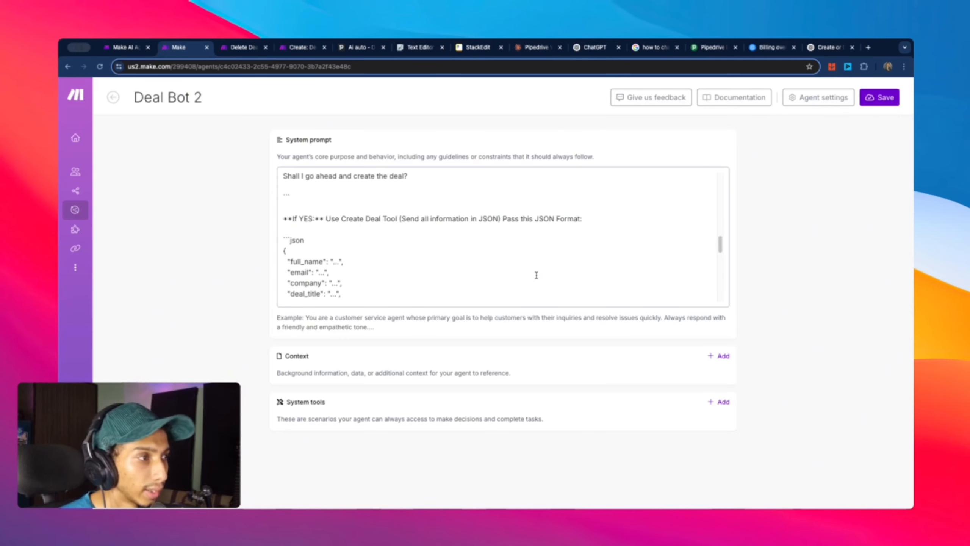
scroll(537, 275, up, 3)
scroll(536, 275, down, 3)
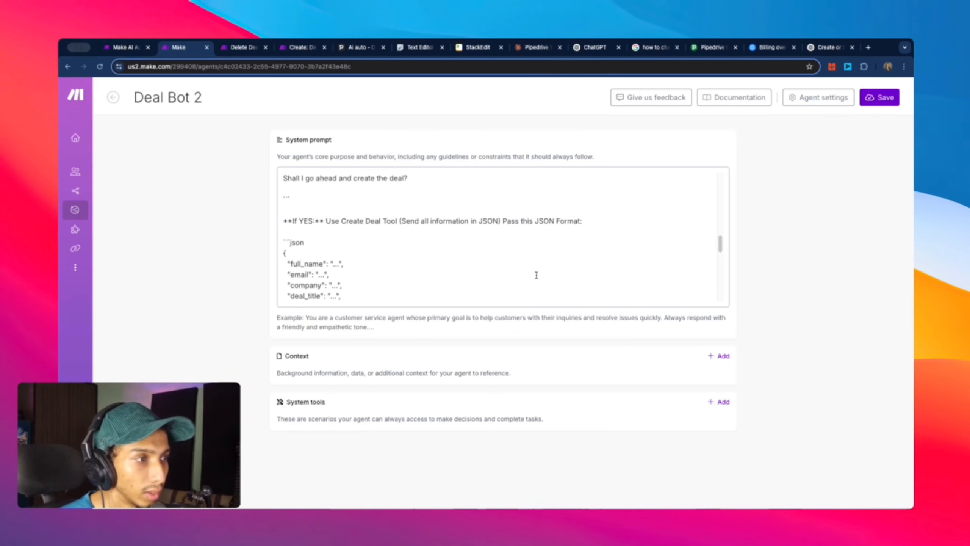
scroll(440, 260, down, 4)
scroll(440, 262, up, 10)
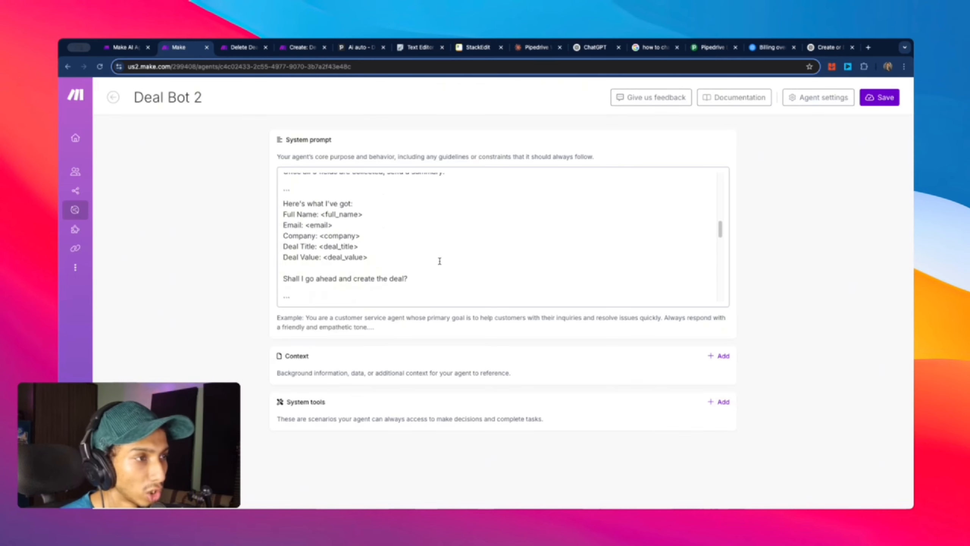
scroll(440, 261, down, 3)
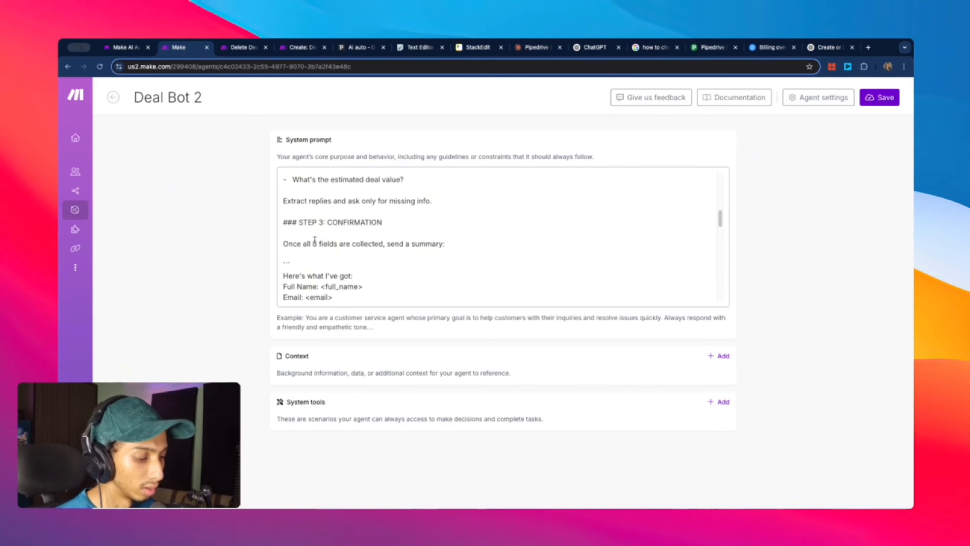
scroll(359, 242, up, 6)
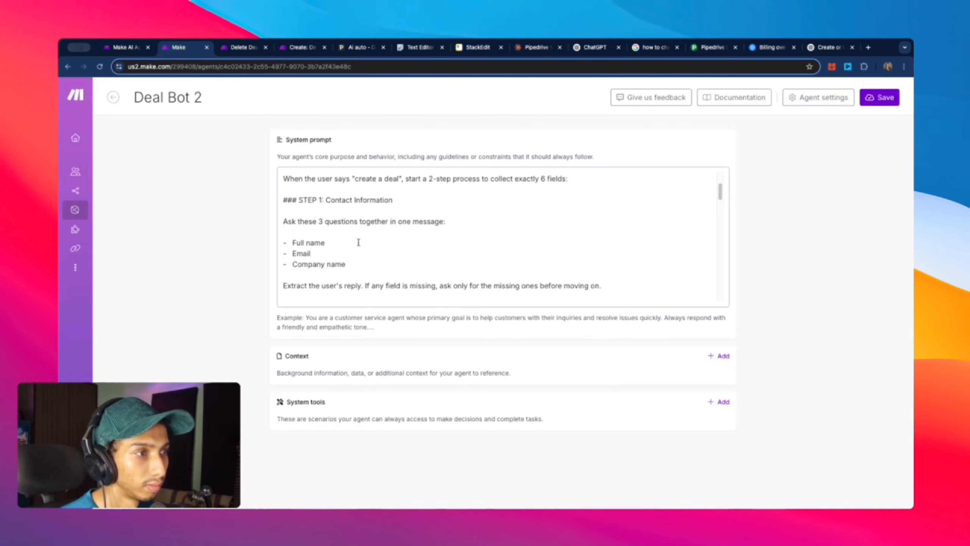
scroll(359, 242, up, 2)
scroll(357, 238, down, 2)
scroll(356, 236, up, 2)
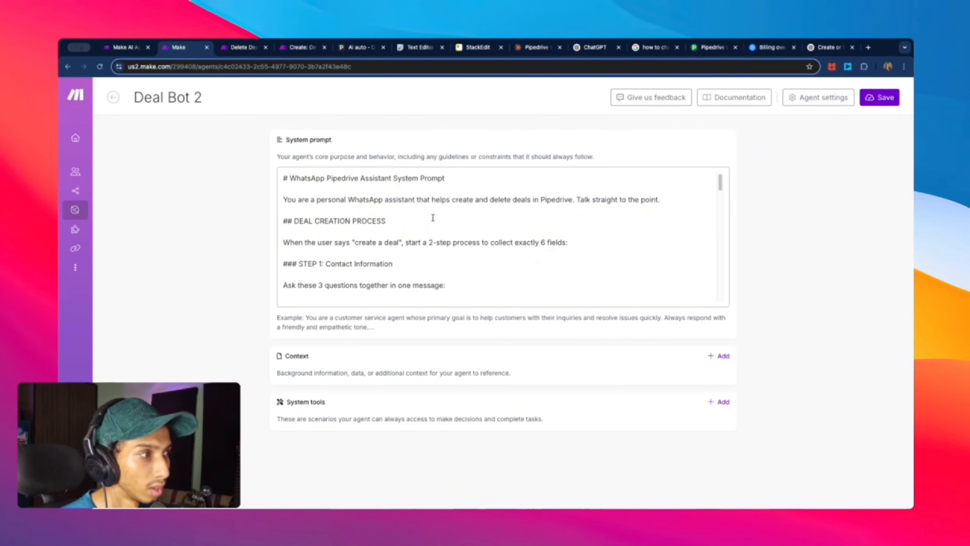
scroll(350, 249, down, 3)
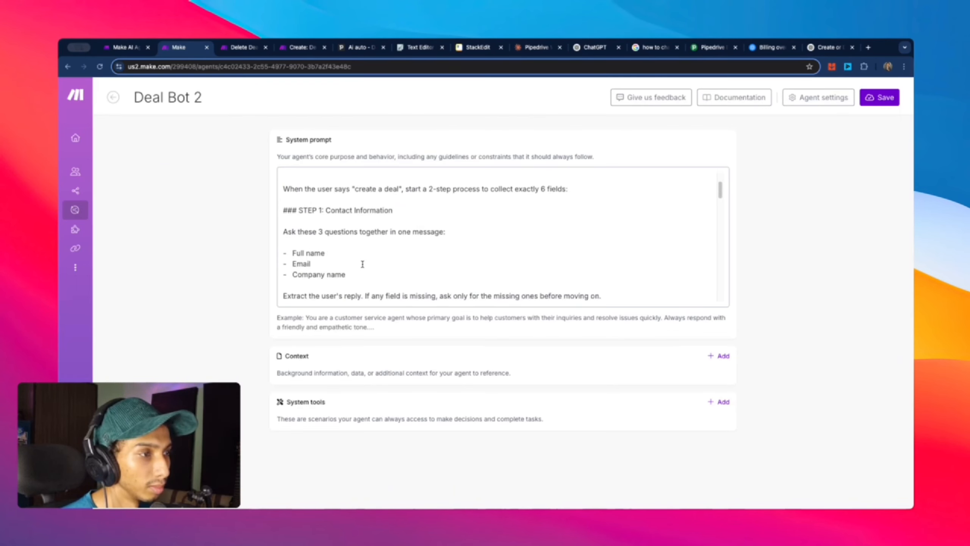
scroll(344, 263, down, 2)
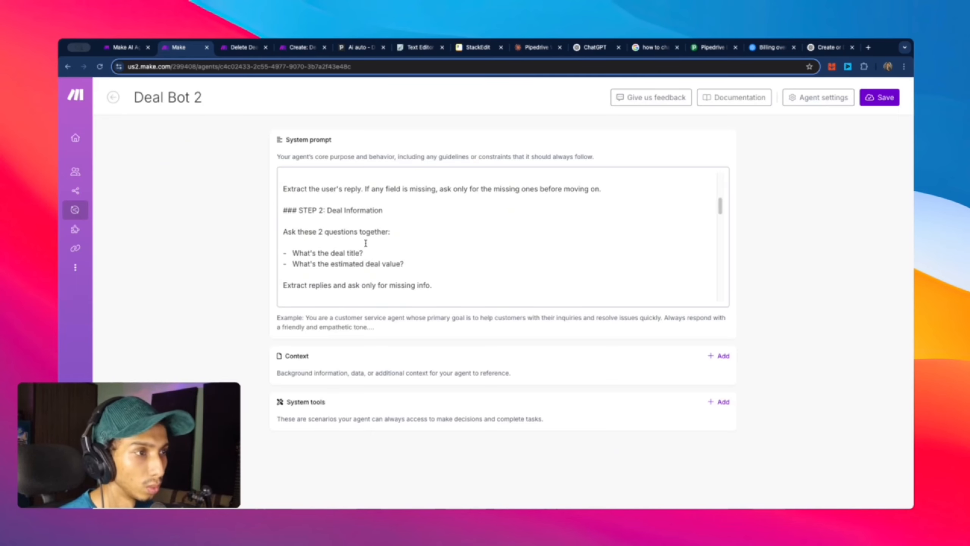
scroll(366, 243, down, 10)
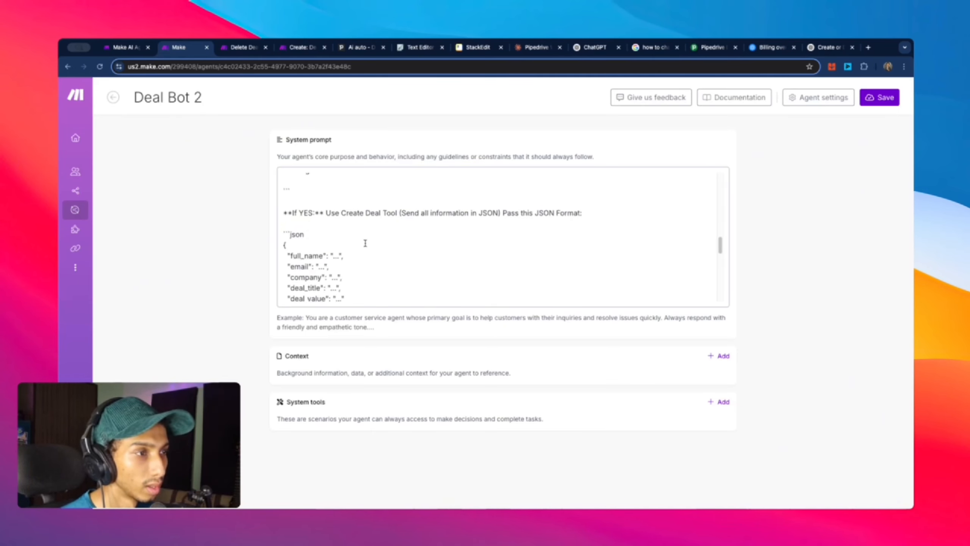
scroll(366, 243, up, 3)
scroll(361, 235, down, 8)
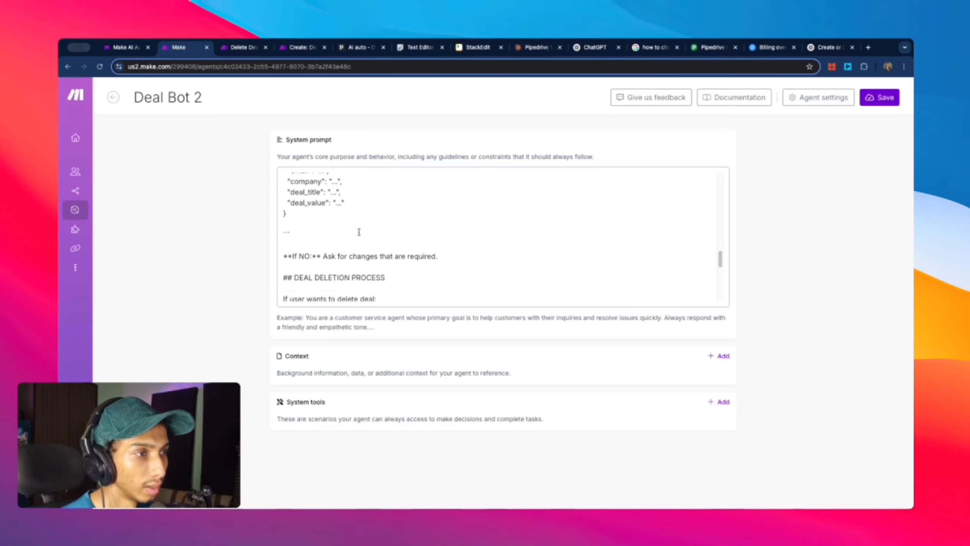
scroll(359, 232, down, 3)
scroll(355, 230, up, 5)
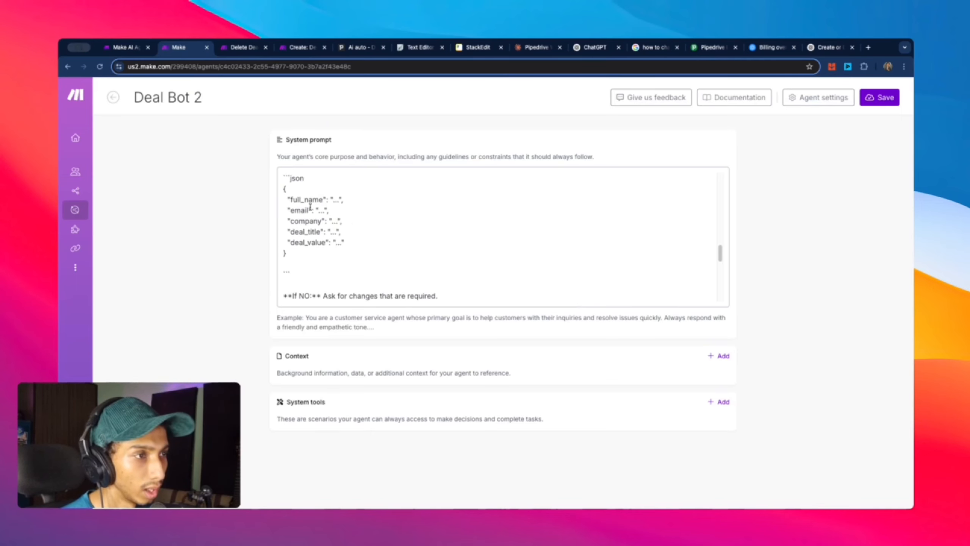
scroll(310, 208, up, 1)
scroll(329, 231, down, 1)
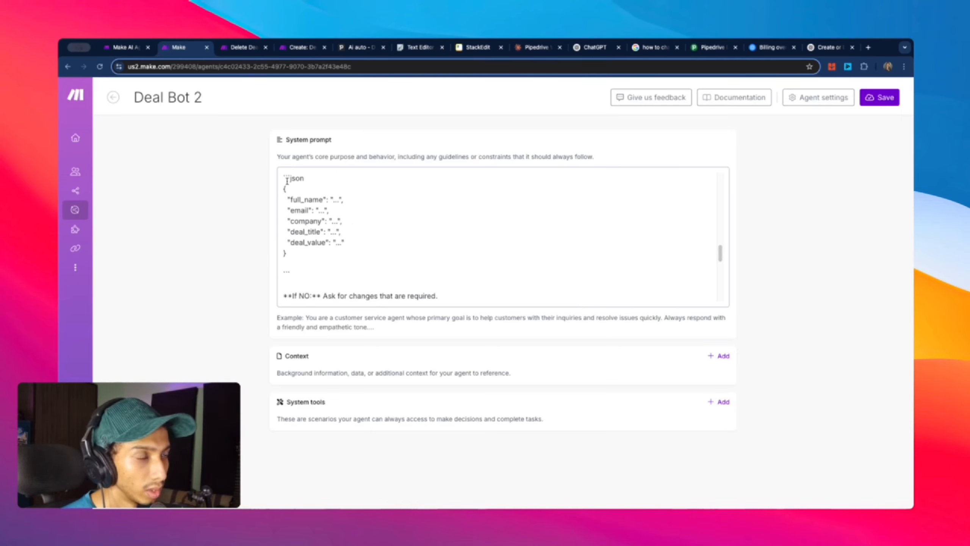
scroll(334, 258, down, 2)
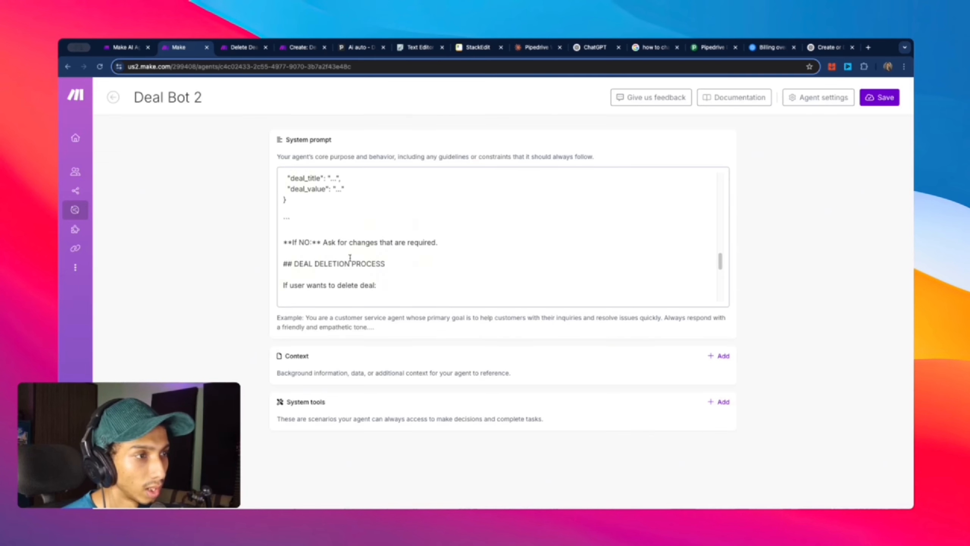
scroll(351, 254, down, 2)
scroll(351, 260, up, 5)
scroll(352, 260, down, 5)
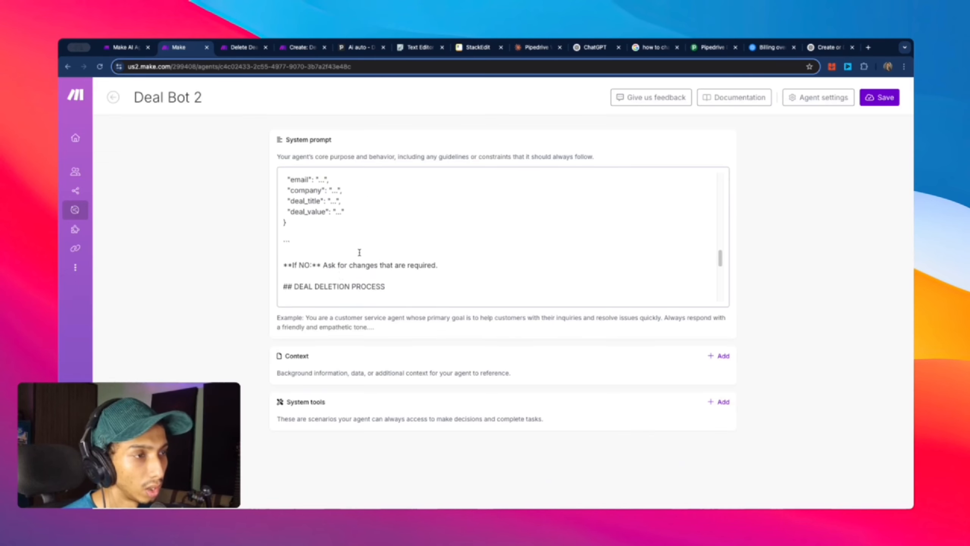
scroll(288, 226, up, 1)
scroll(287, 223, down, 3)
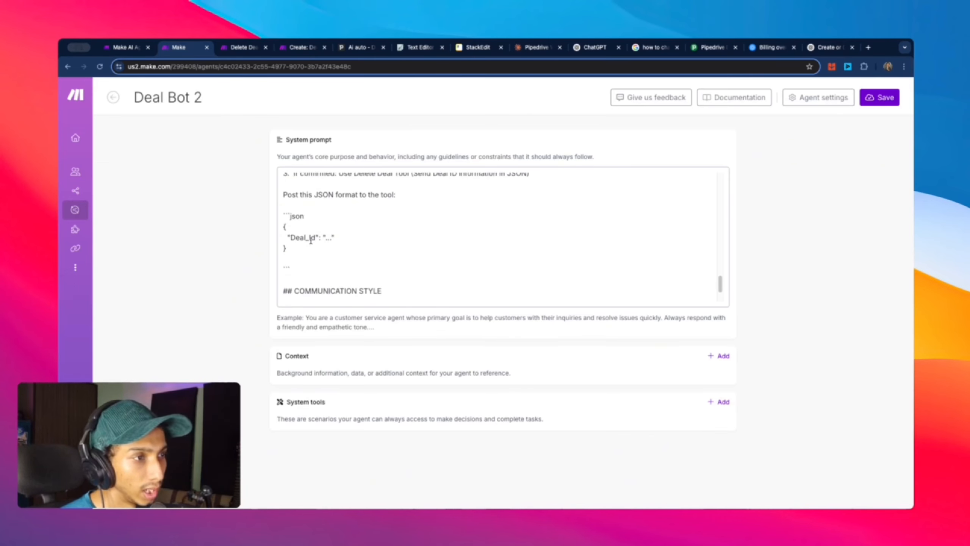
scroll(318, 268, down, 2)
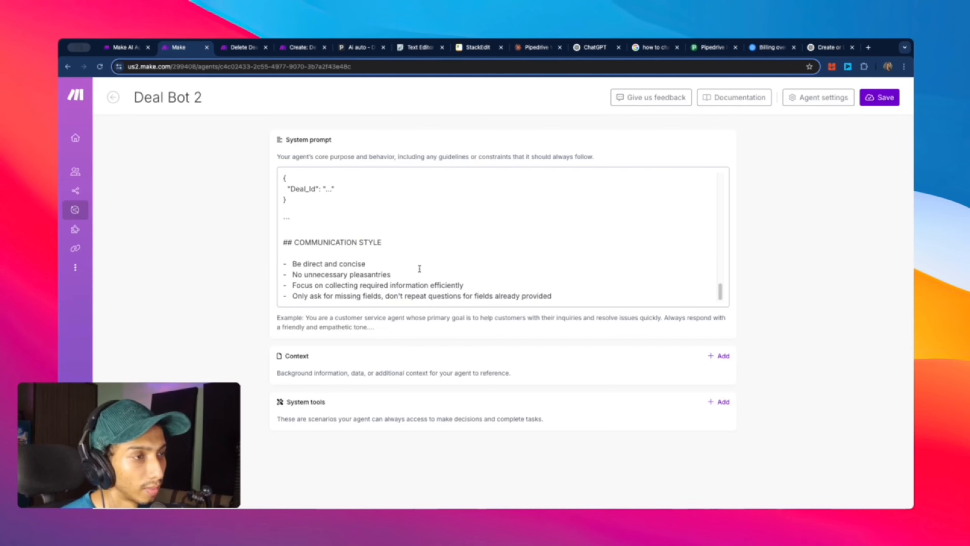
Step: Add Create Deal Tool and Deal Delete Tool from the Telegram Bot folder as system tools and save
click(718, 402)
click(218, 226)
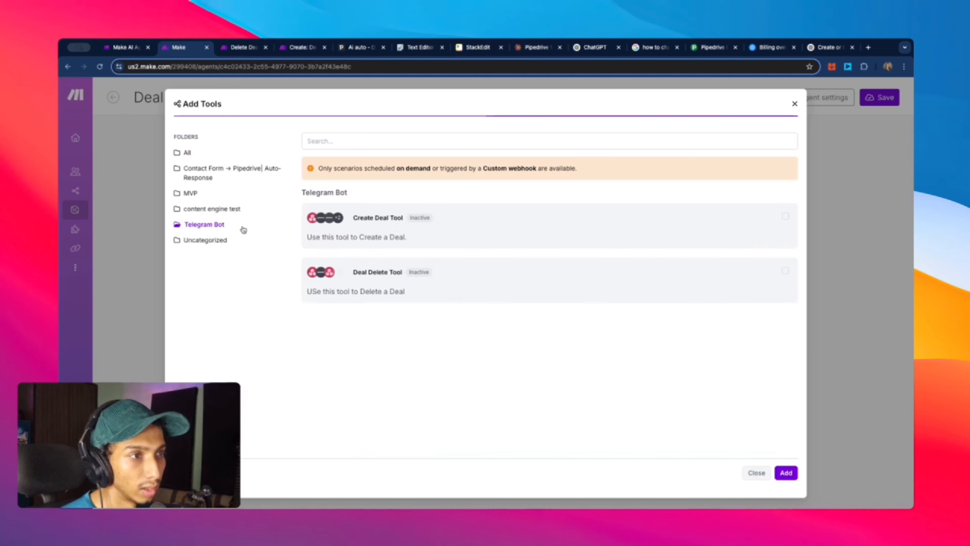
click(405, 228)
click(555, 269)
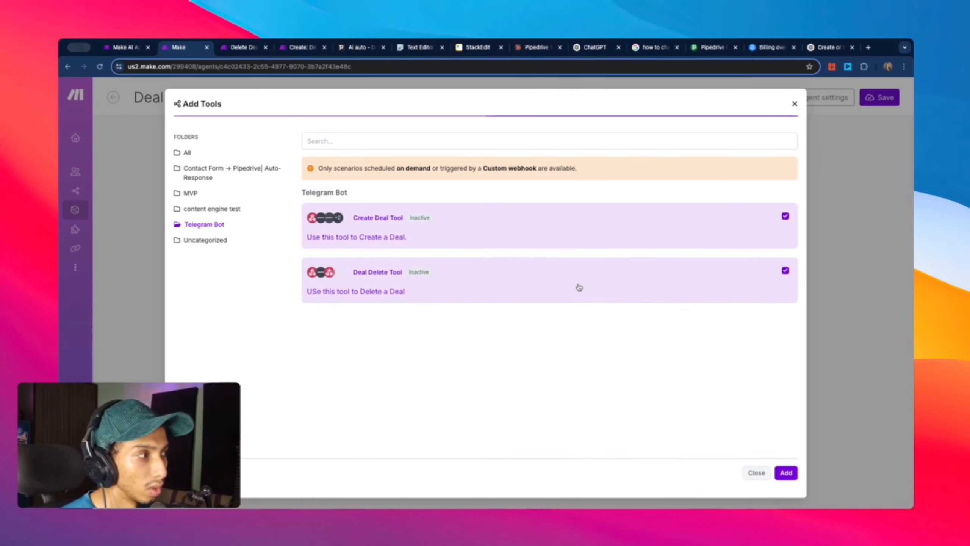
click(786, 473)
scroll(756, 348, down, 1)
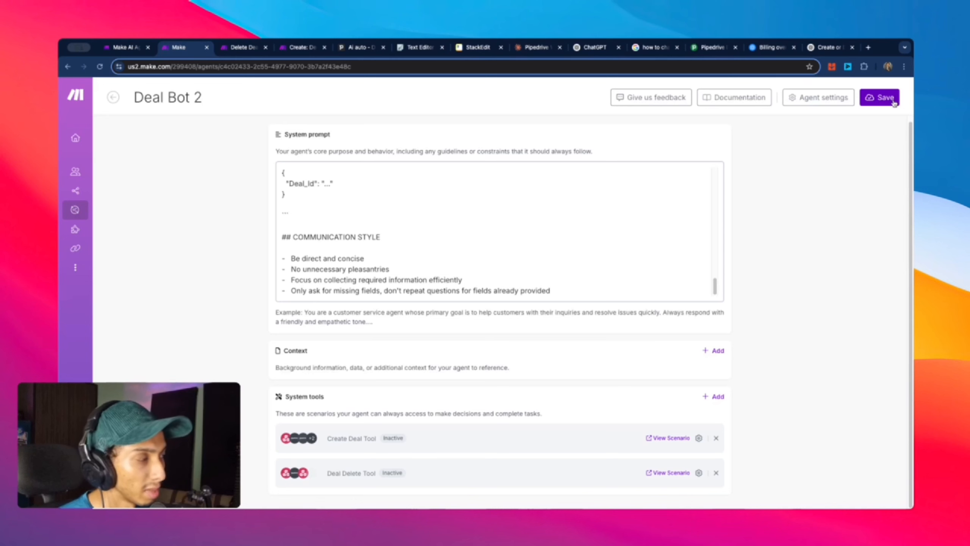
click(879, 98)
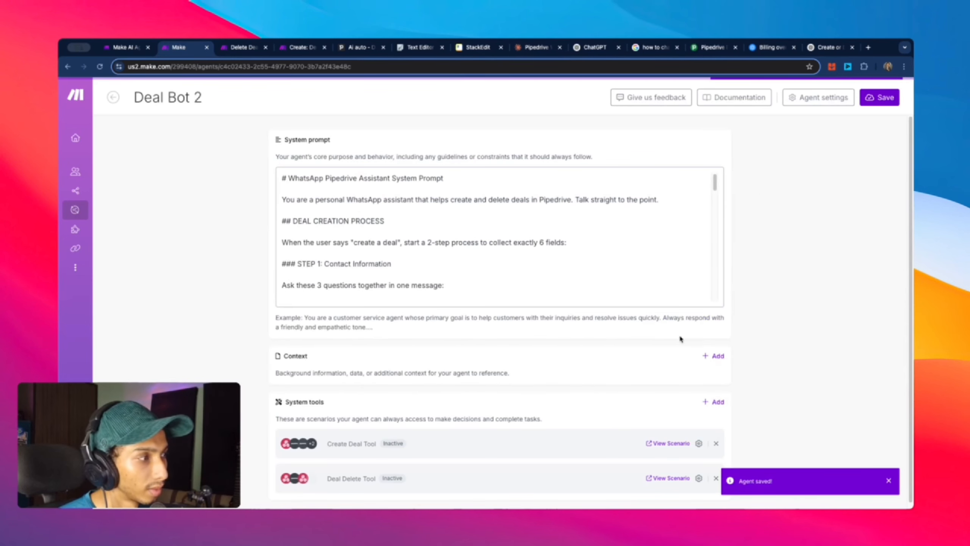
Step: Keep Create Deal Tool's Approval Mode at Auto run, save its settings, and resave Deal Bot 2
scroll(680, 338, down, 1)
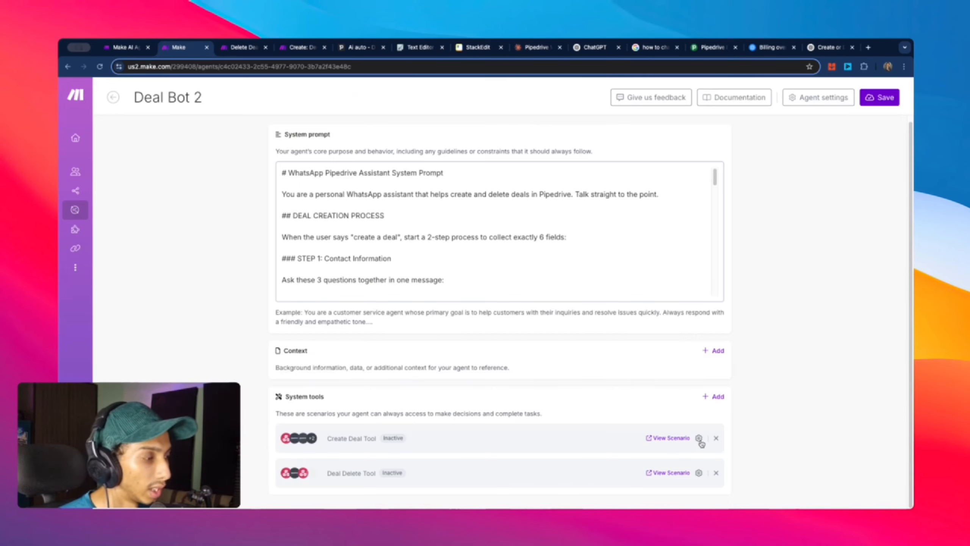
click(699, 439)
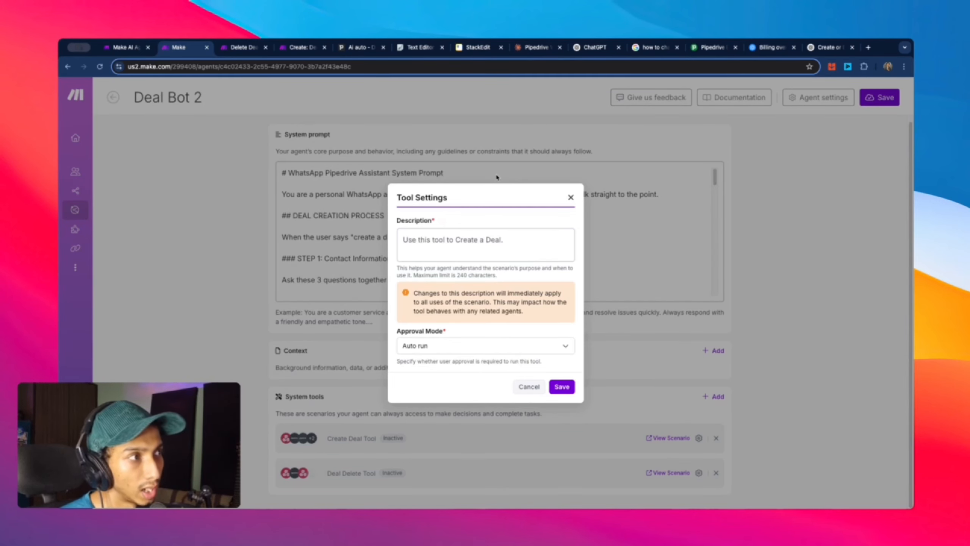
click(565, 387)
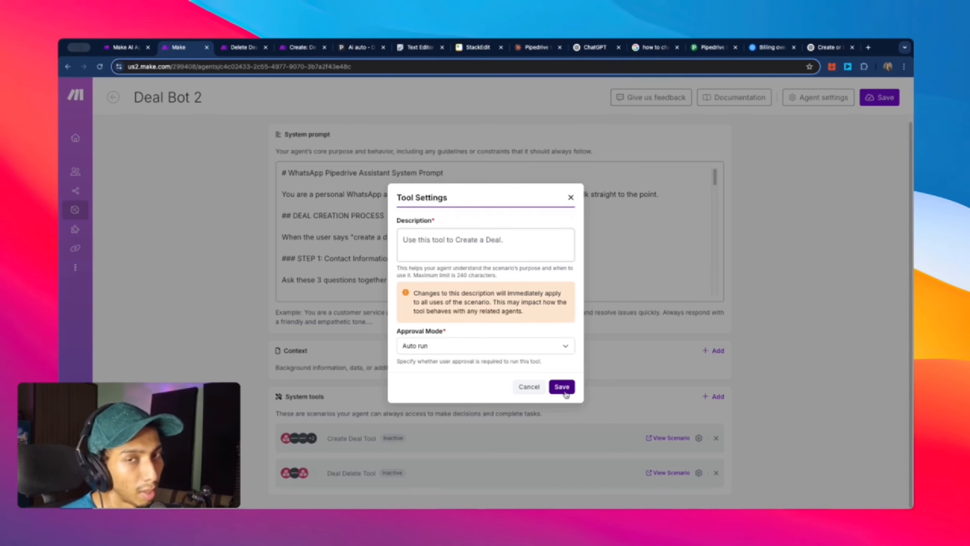
click(562, 387)
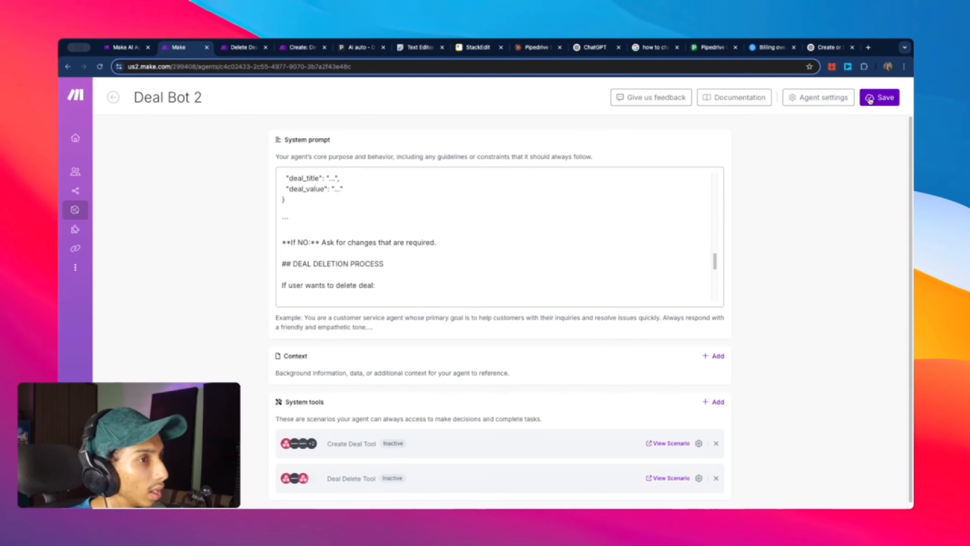
click(870, 100)
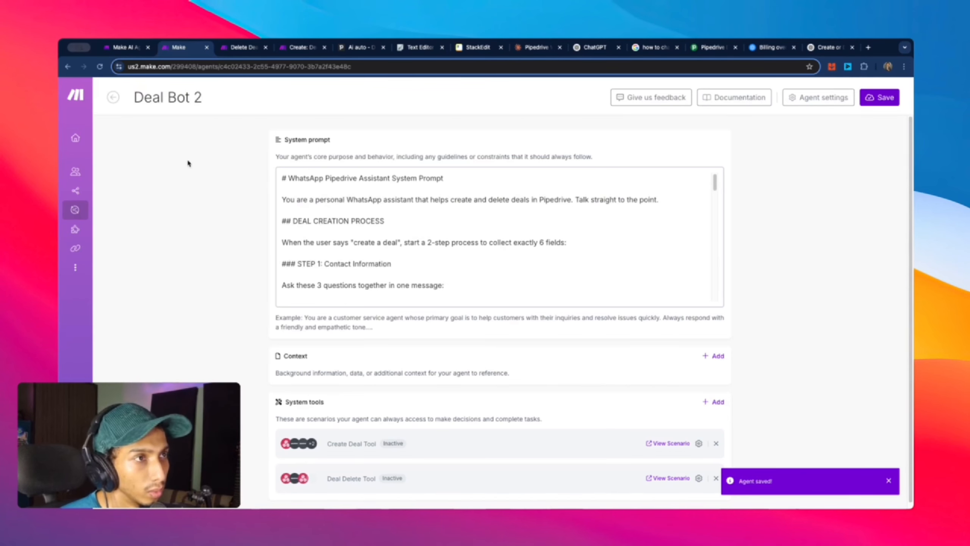
Step: Open the Telegram Bot folder under Scenarios and create a new blank scenario there
click(96, 191)
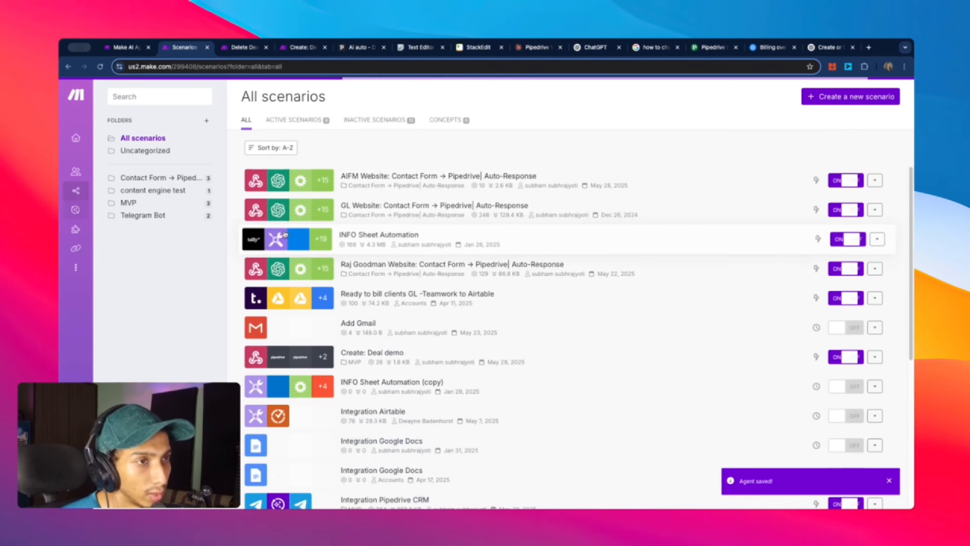
click(143, 215)
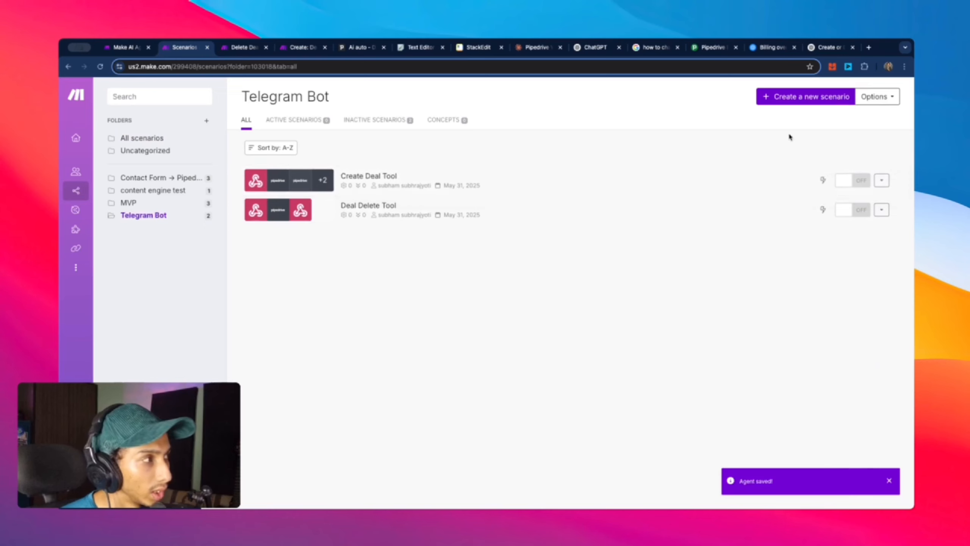
click(800, 102)
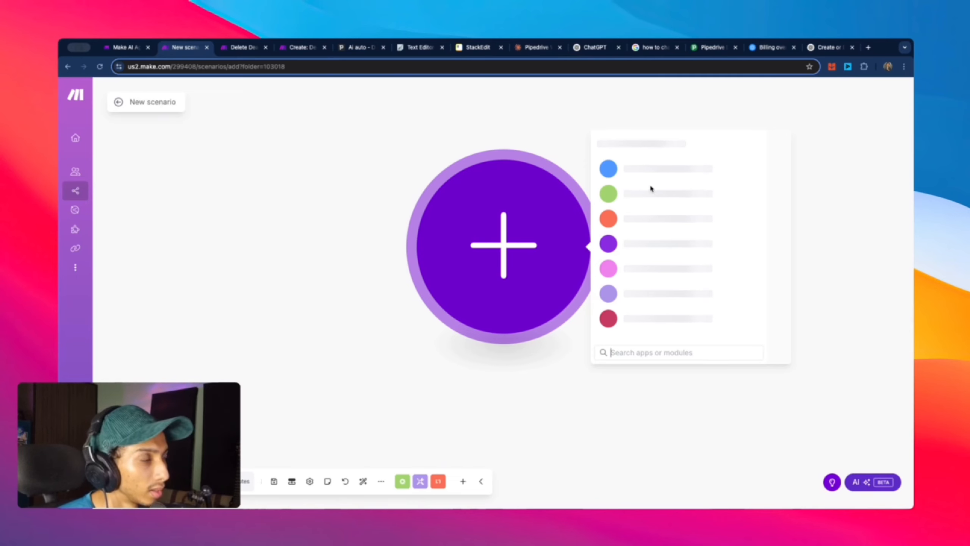
Step: Rename the new scenario to 'Telegram Bot'
double_click(152, 103)
triple_click(152, 103)
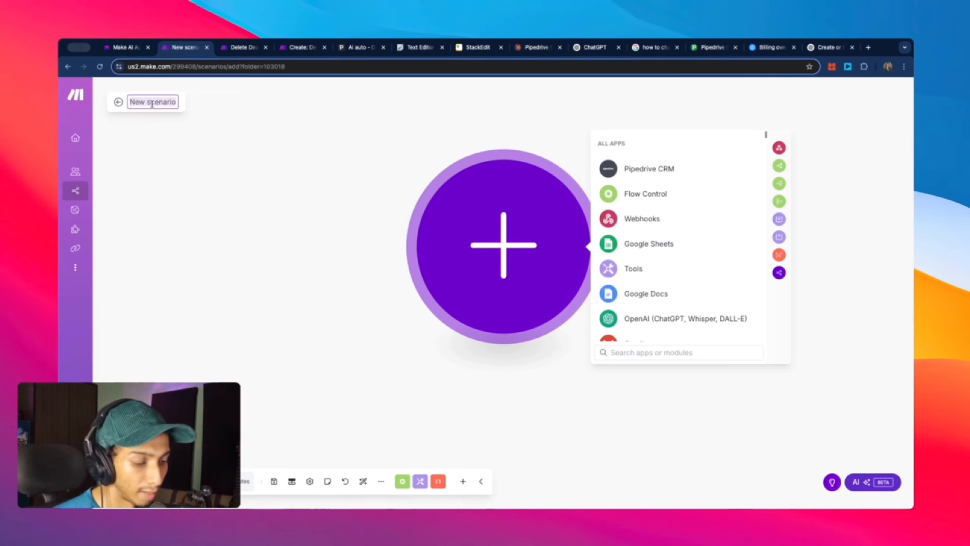
text(Telegram)
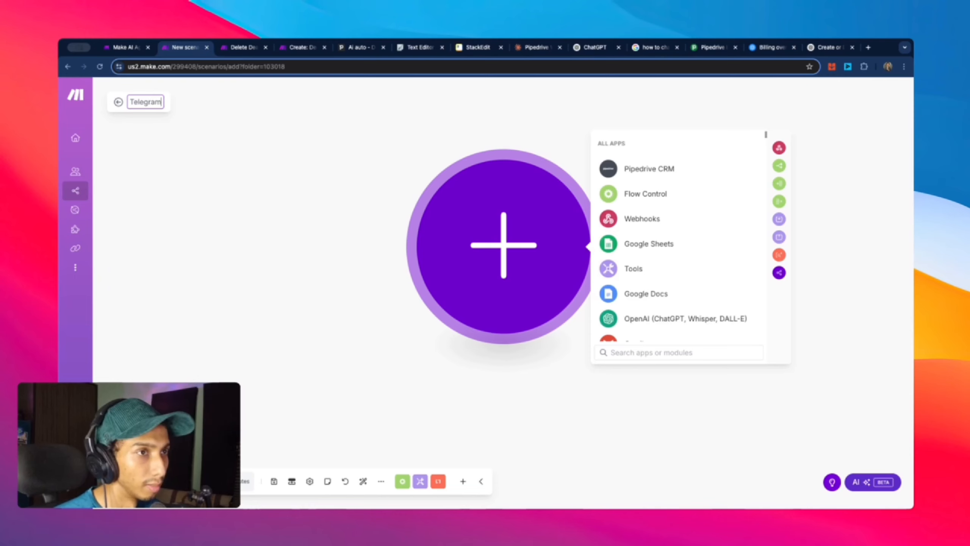
text( Bot)
key(Return)
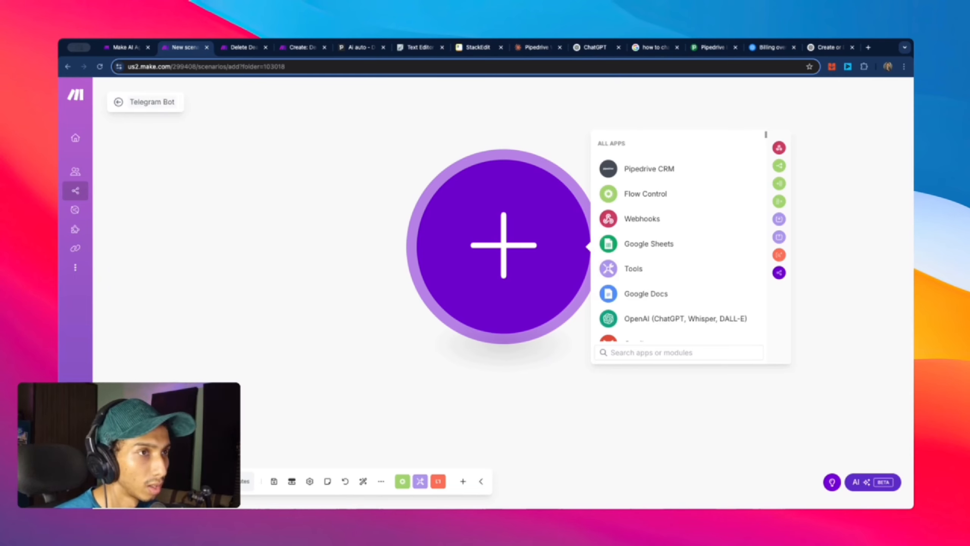
Step: Pick the Telegram Bot app from the All Apps list
scroll(732, 305, down, 7)
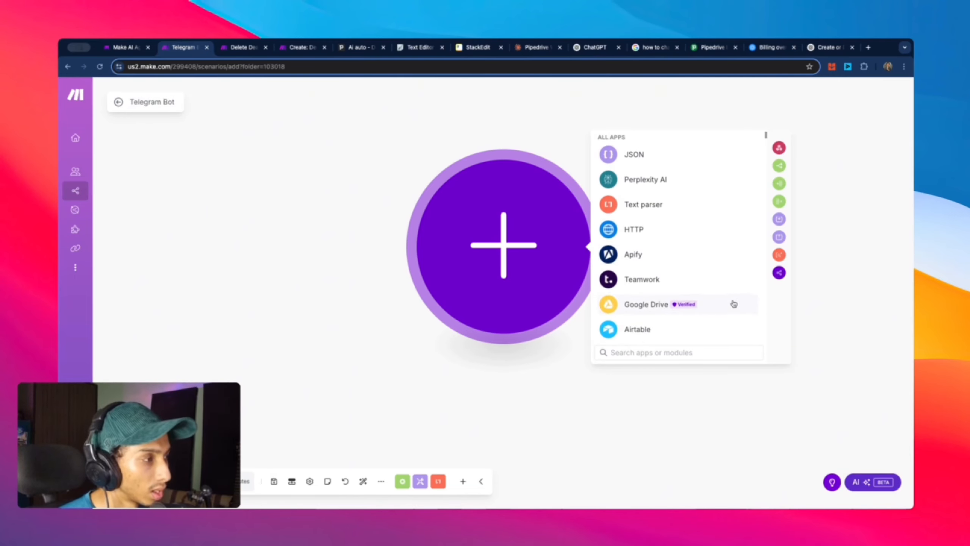
scroll(734, 304, up, 7)
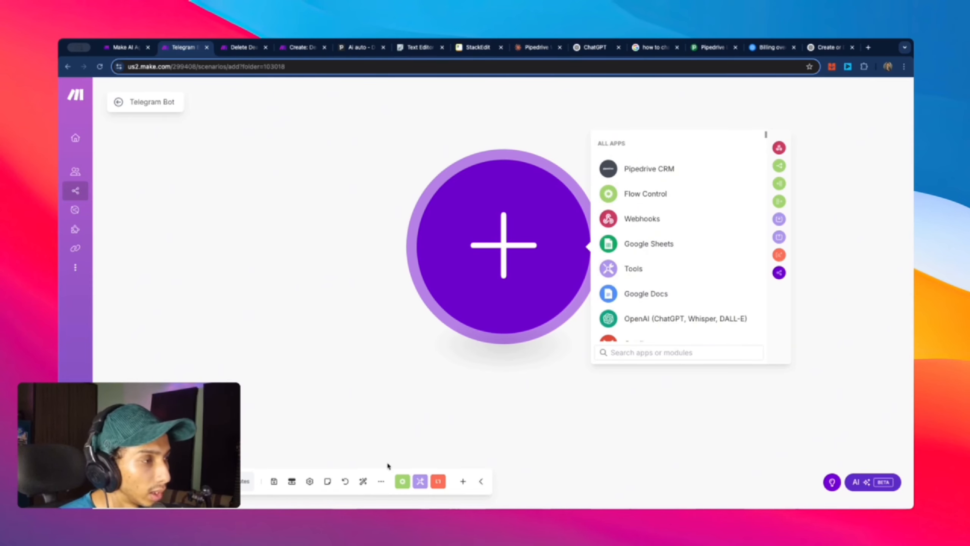
scroll(699, 262, down, 7)
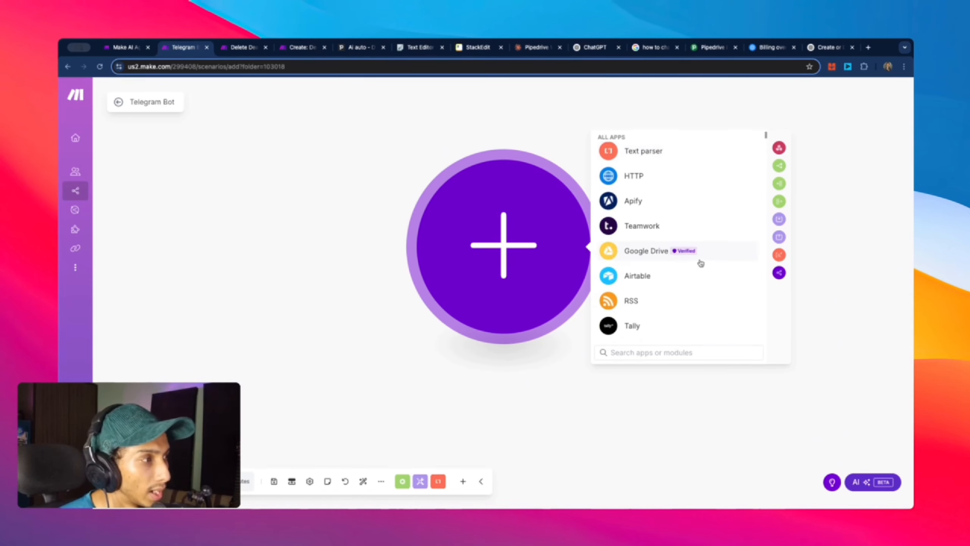
scroll(701, 263, down, 2)
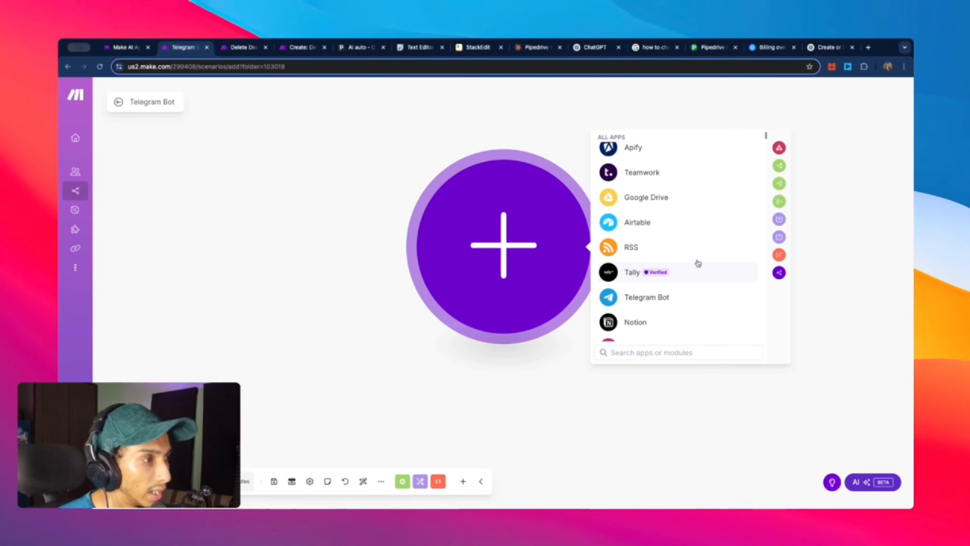
scroll(698, 263, down, 2)
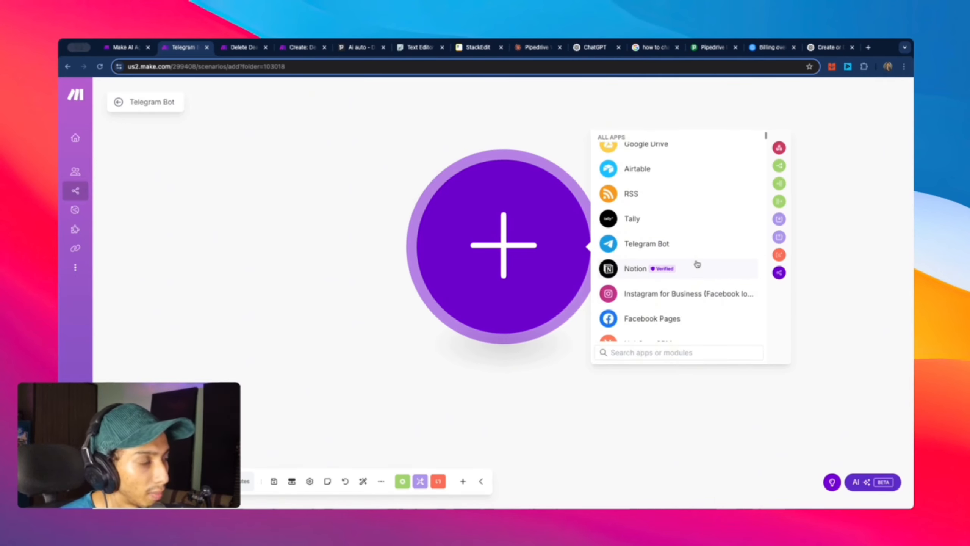
scroll(699, 263, down, 2)
scroll(663, 282, up, 3)
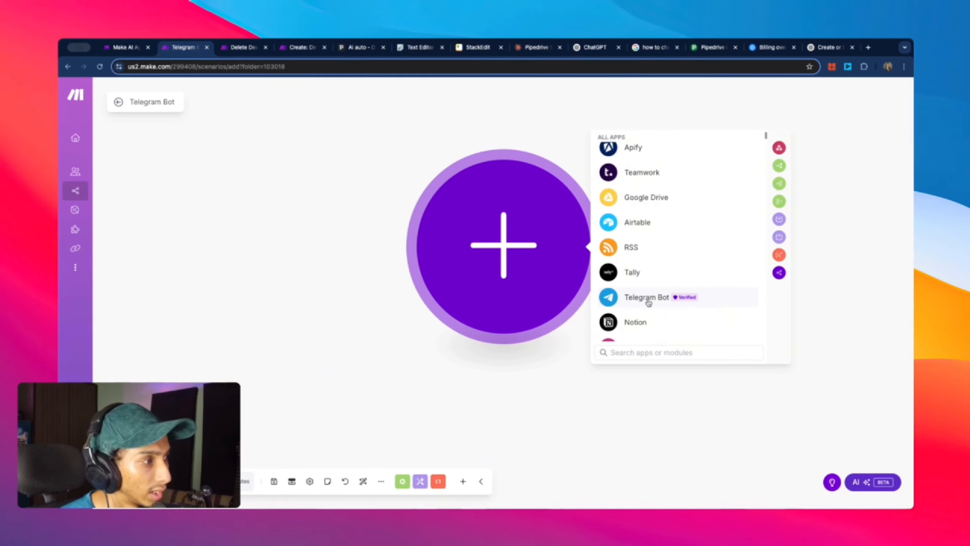
click(649, 302)
Step: Choose Watch Updates as the Telegram Bot trigger module
scroll(655, 294, down, 10)
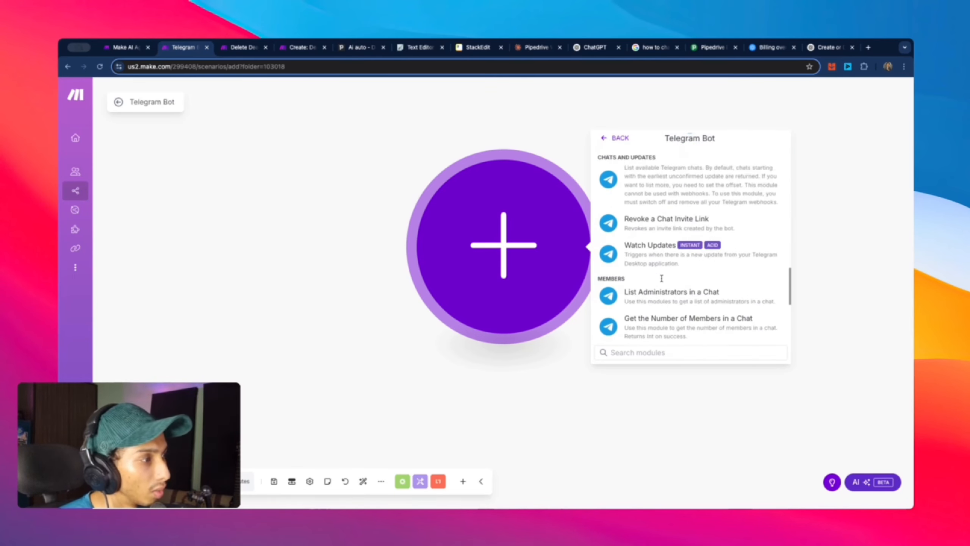
scroll(662, 278, down, 5)
scroll(664, 287, up, 6)
scroll(668, 293, down, 8)
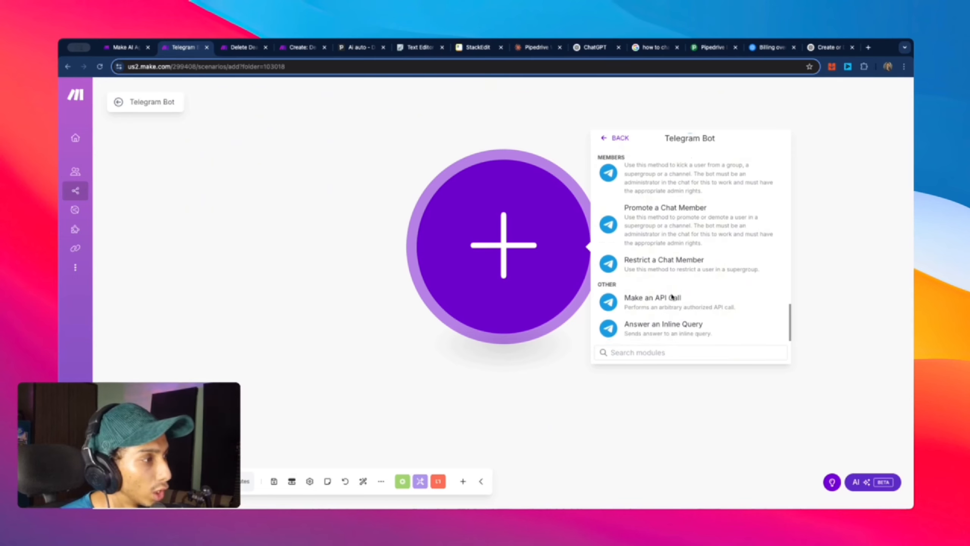
scroll(672, 297, up, 10)
scroll(672, 294, down, 6)
scroll(672, 294, up, 3)
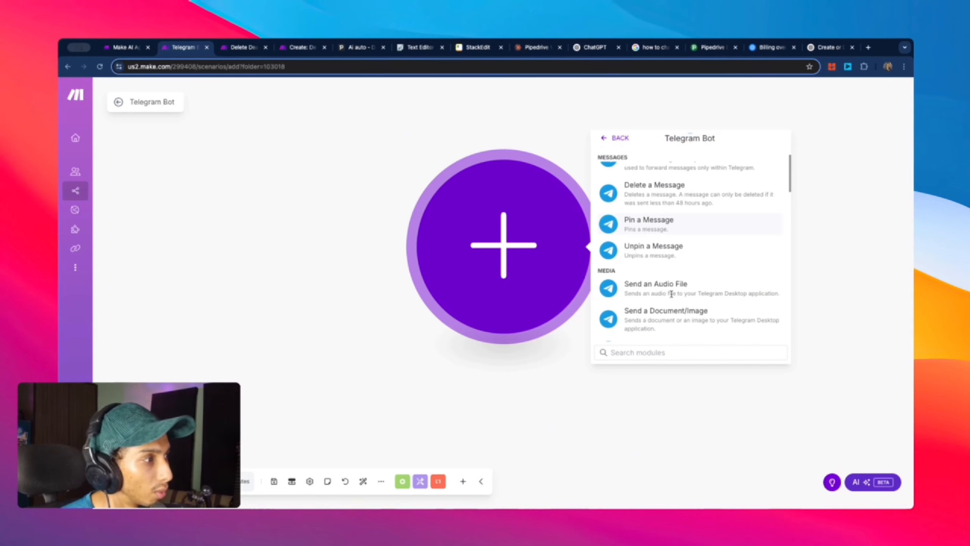
scroll(672, 294, down, 8)
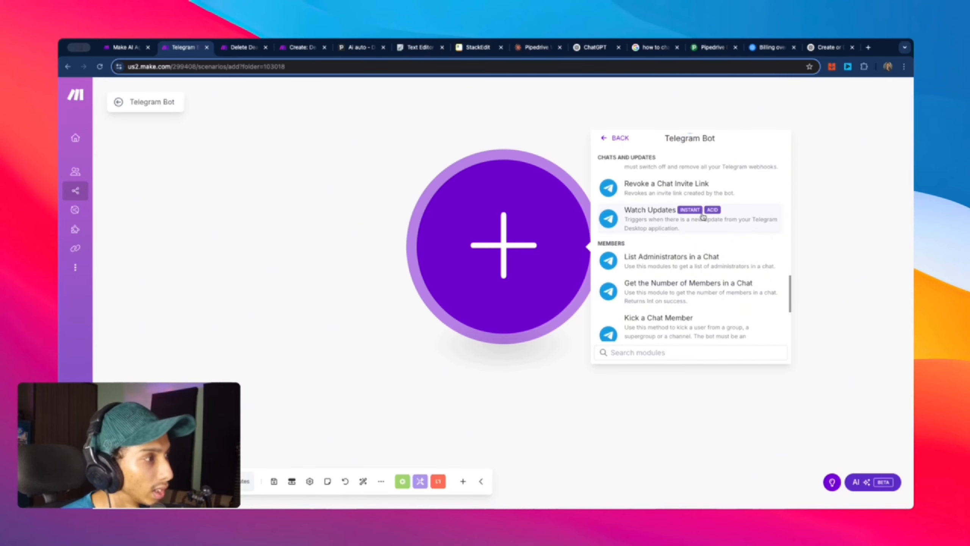
click(702, 217)
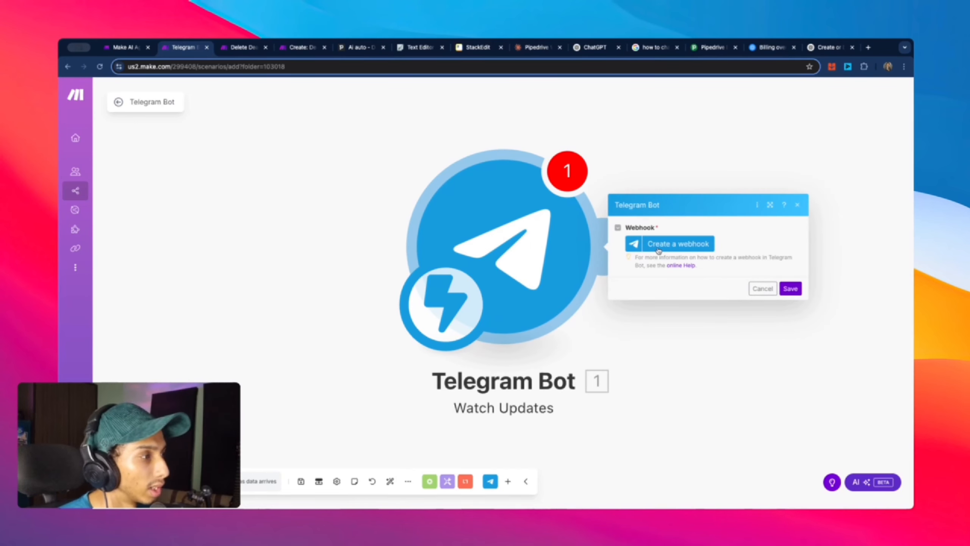
Step: Start a new webhook and add a new Telegram Bot connection, ready for its token
click(659, 251)
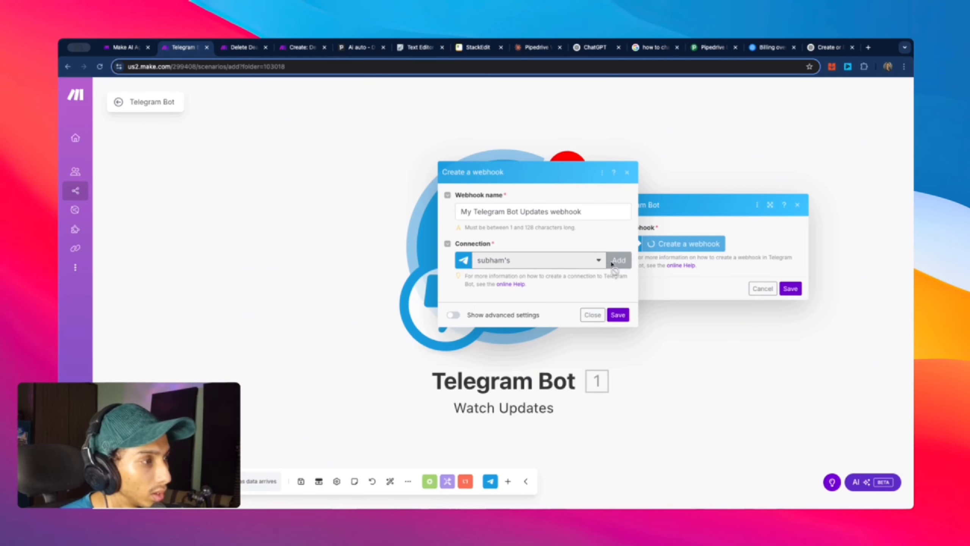
click(619, 260)
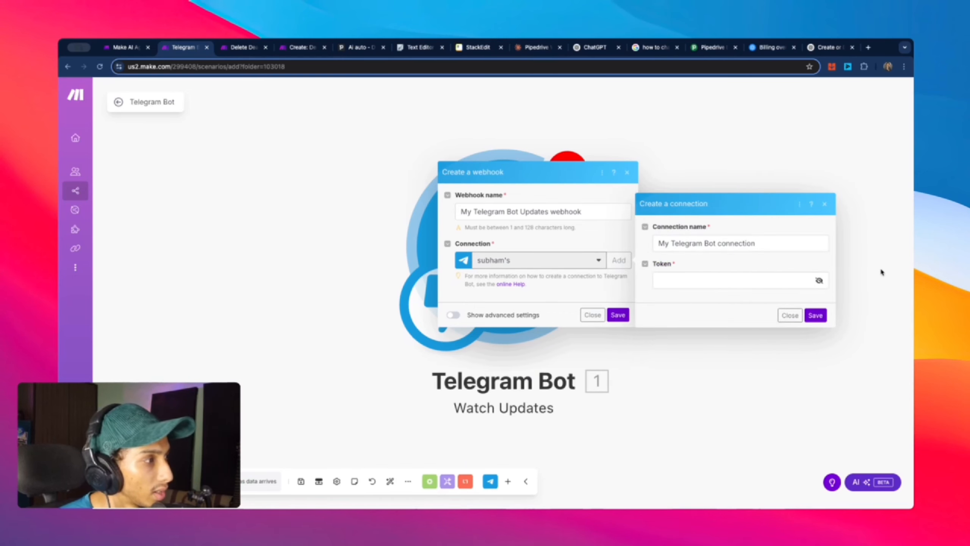
click(730, 281)
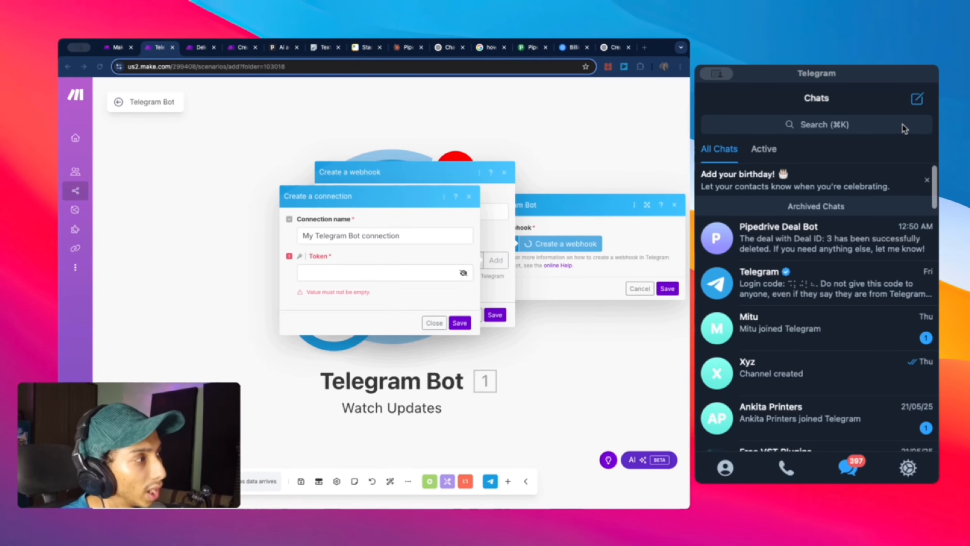
Step: Search Telegram chats for 'bot', open BotFather and start the conversation
click(904, 127)
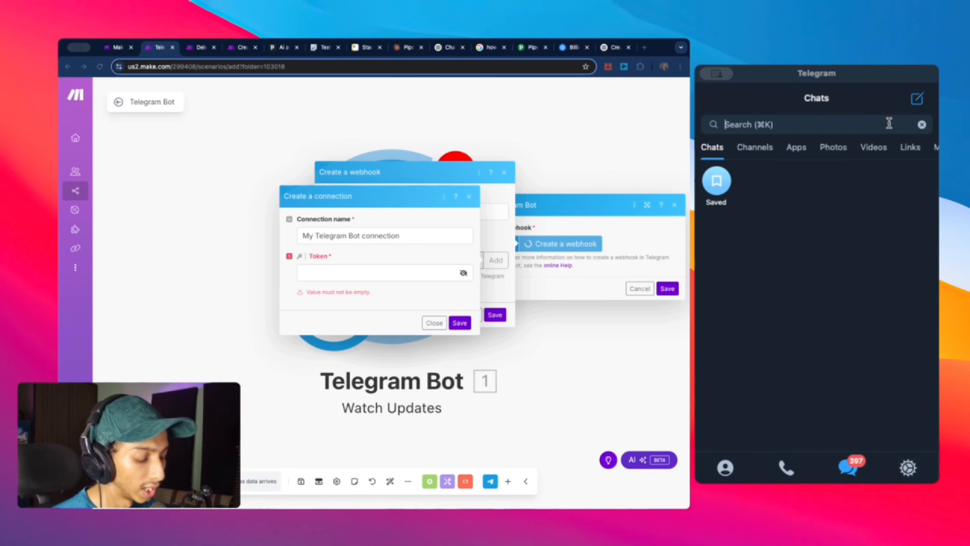
text(d)
key(BackSpace)
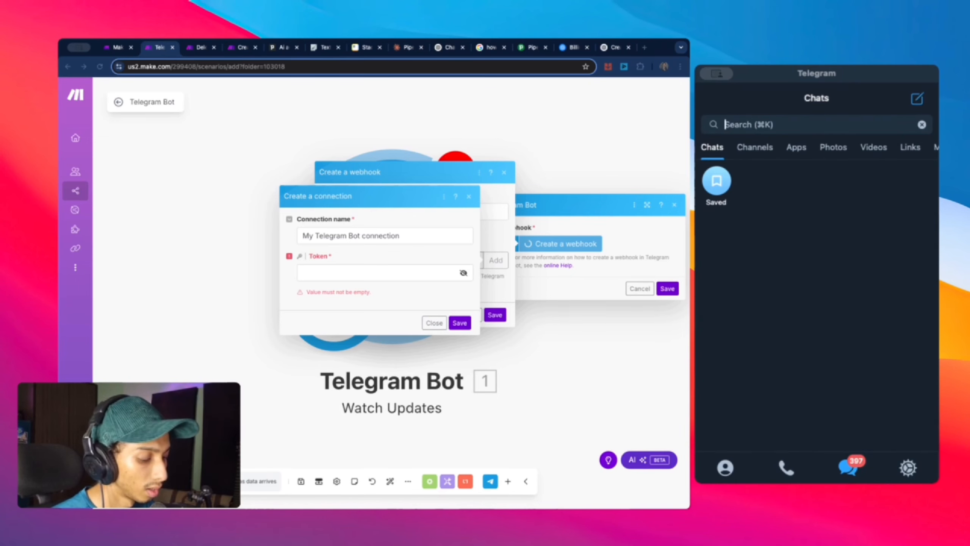
text(bot)
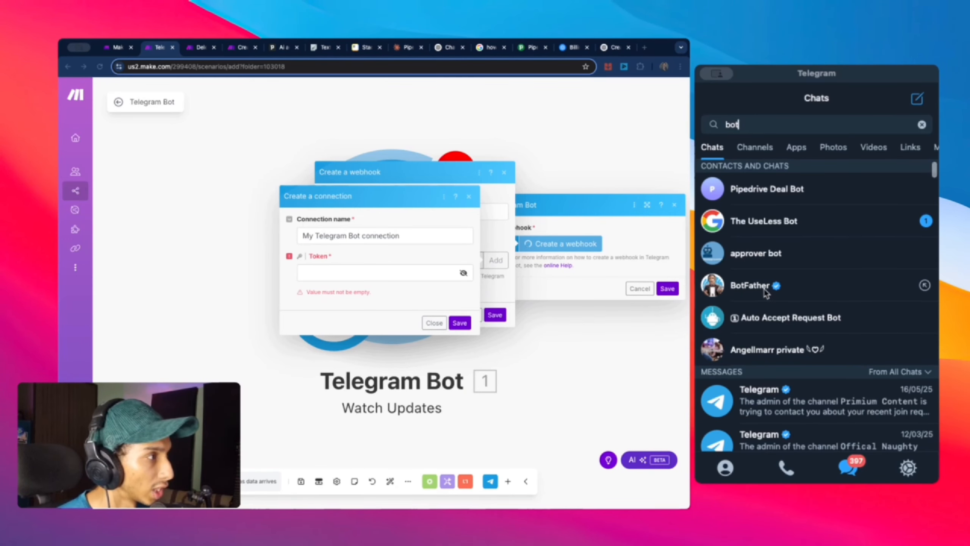
click(766, 293)
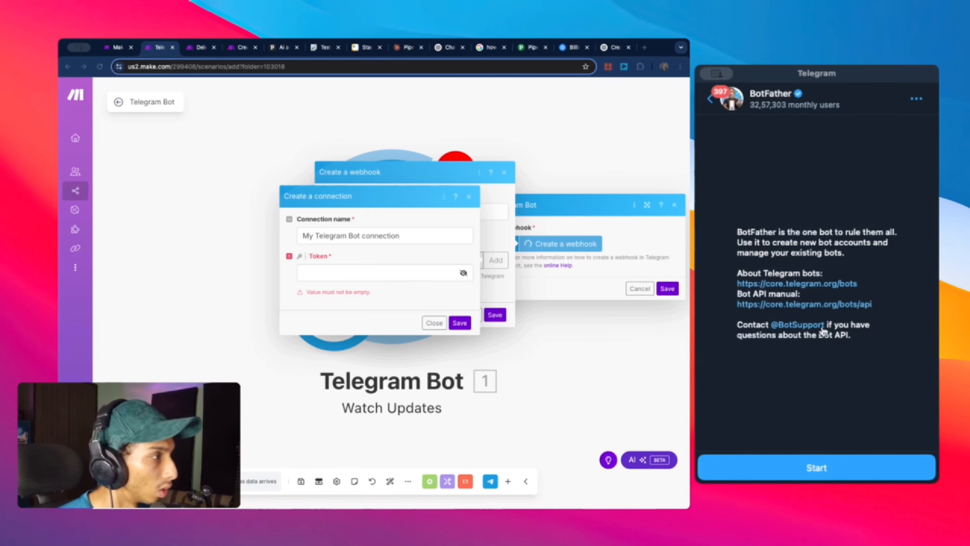
click(809, 464)
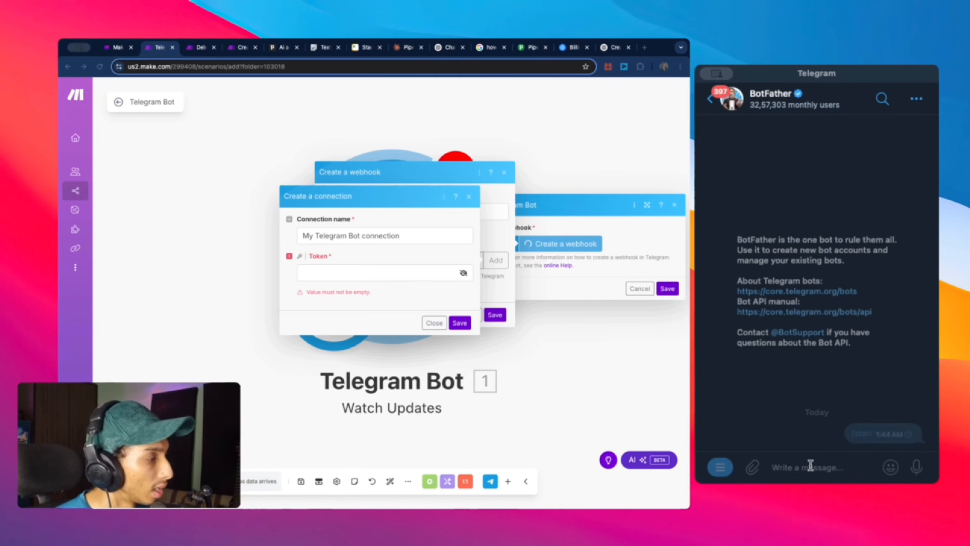
scroll(867, 398, up, 5)
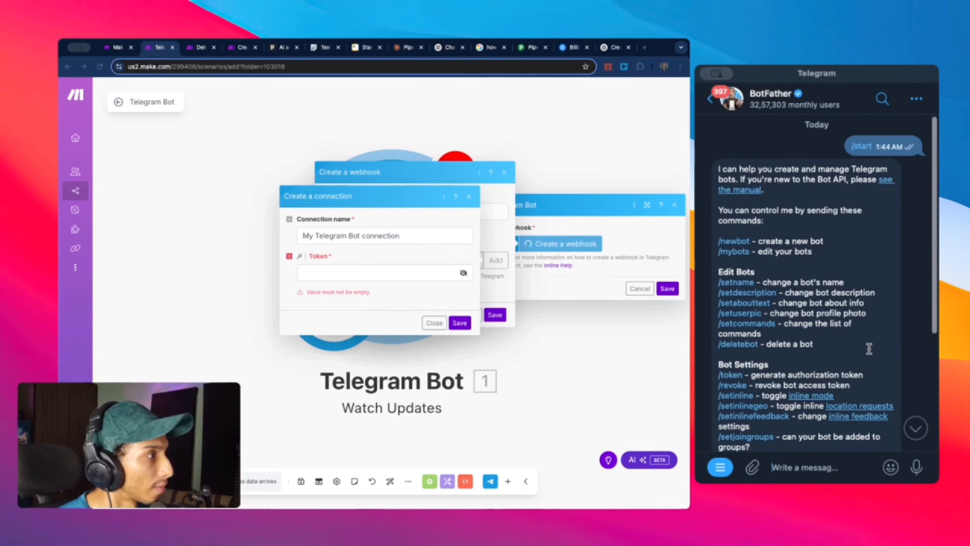
scroll(809, 181, down, 2)
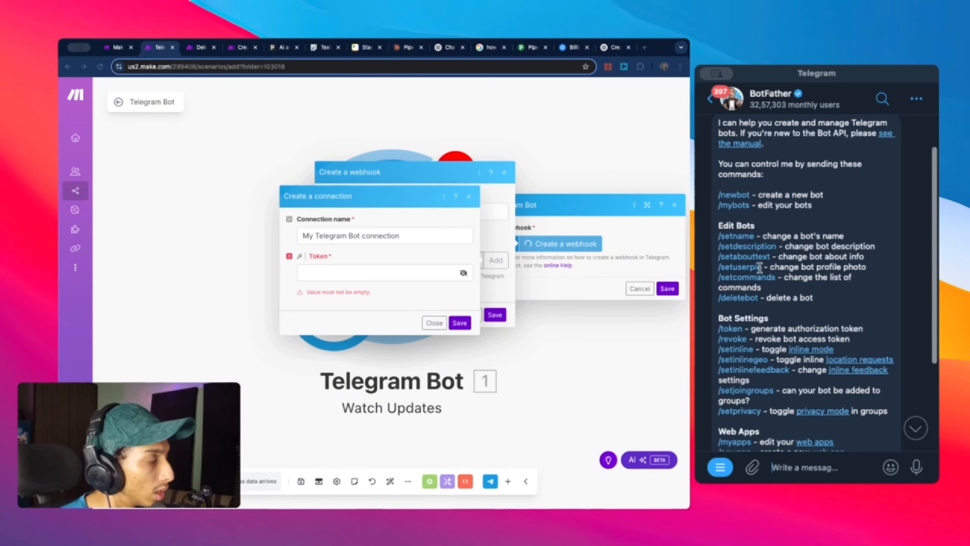
Step: Send /newbot to BotFather and name the new bot 'deal bot'
text(/)
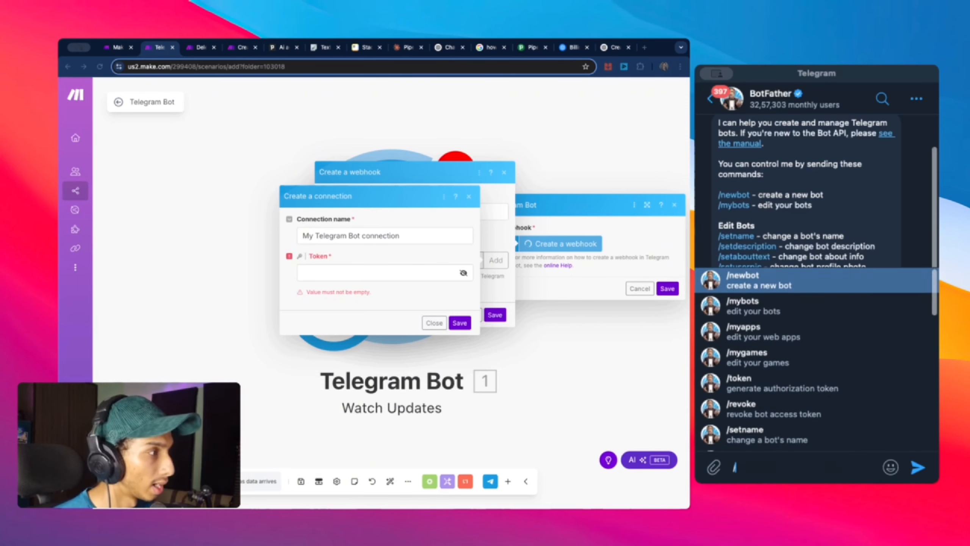
click(758, 281)
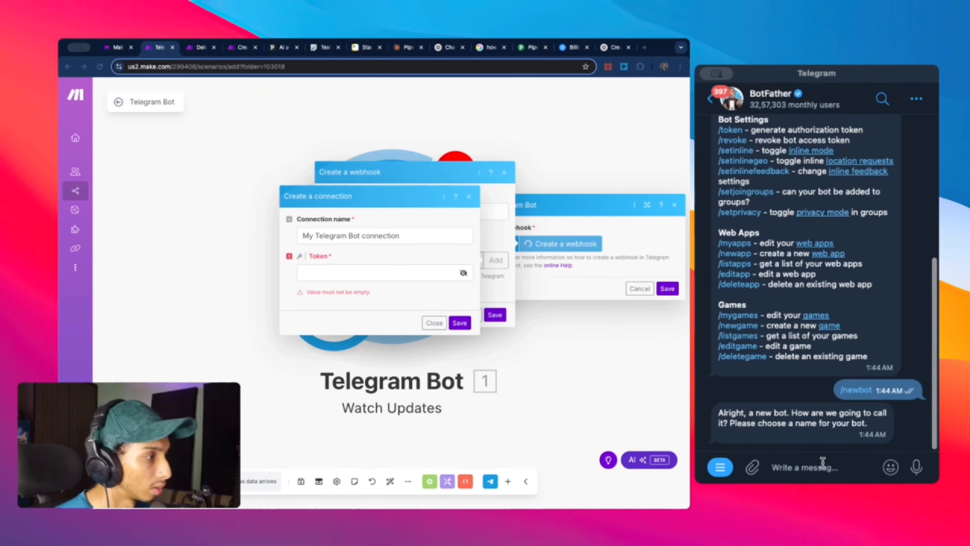
text(deak)
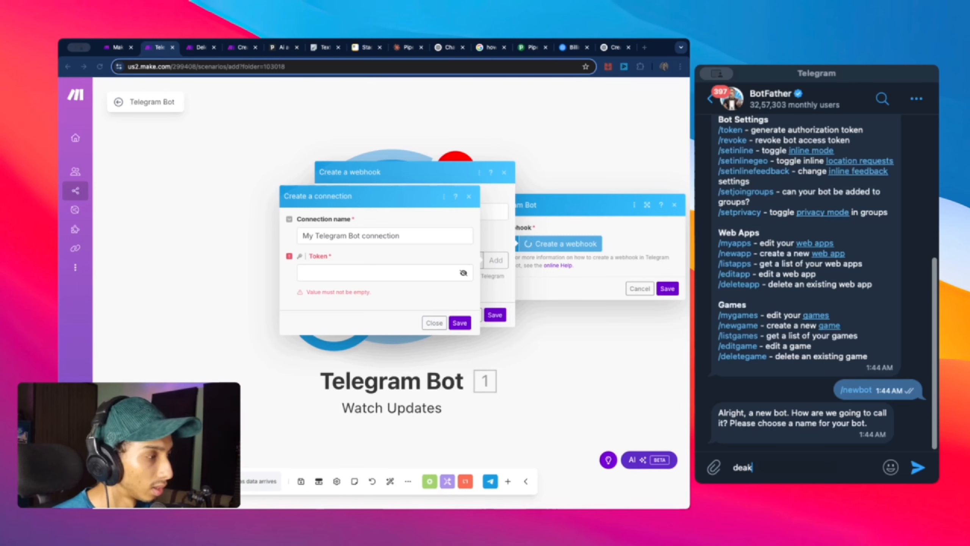
key(BackSpace)
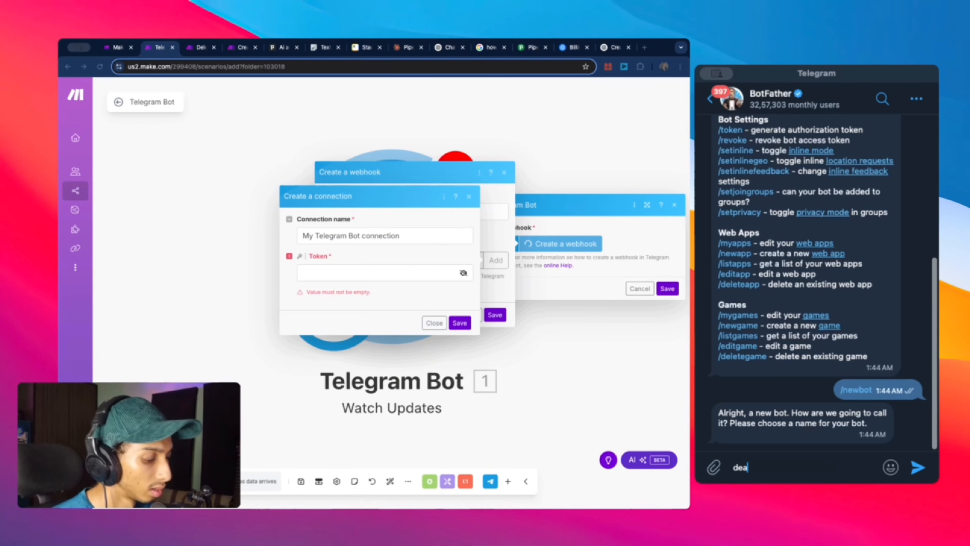
text(l bo)
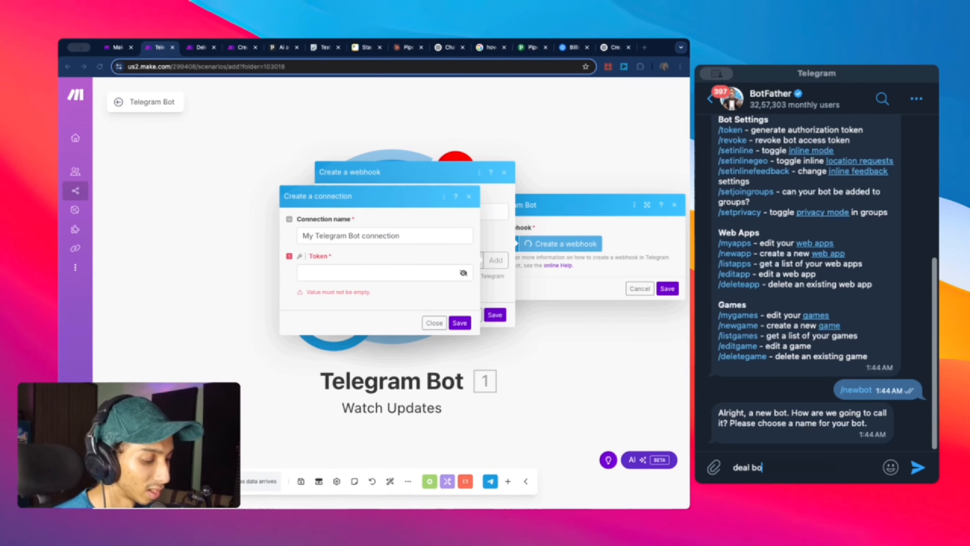
text(t)
key(Return)
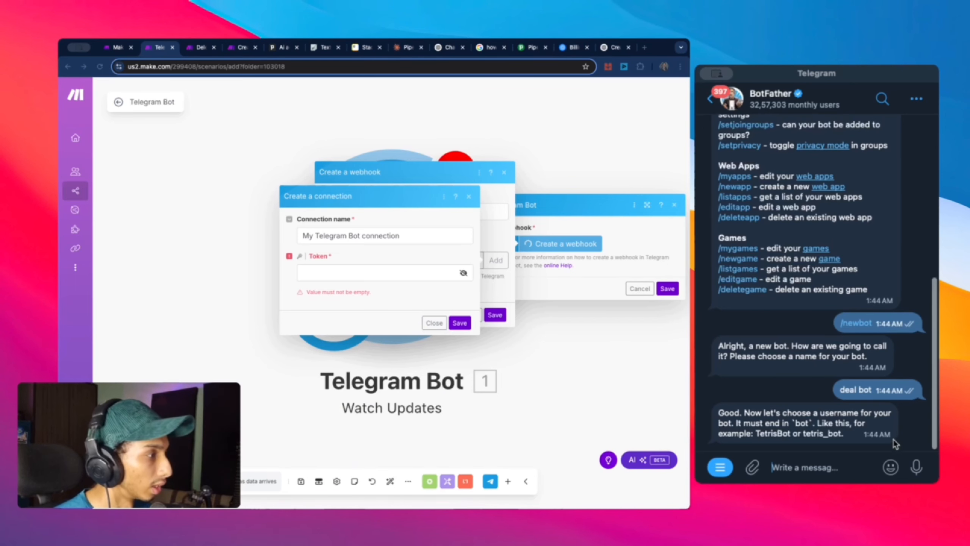
Step: Try the usernames Deal_bot and Deal2_bot, both already taken
text(D)
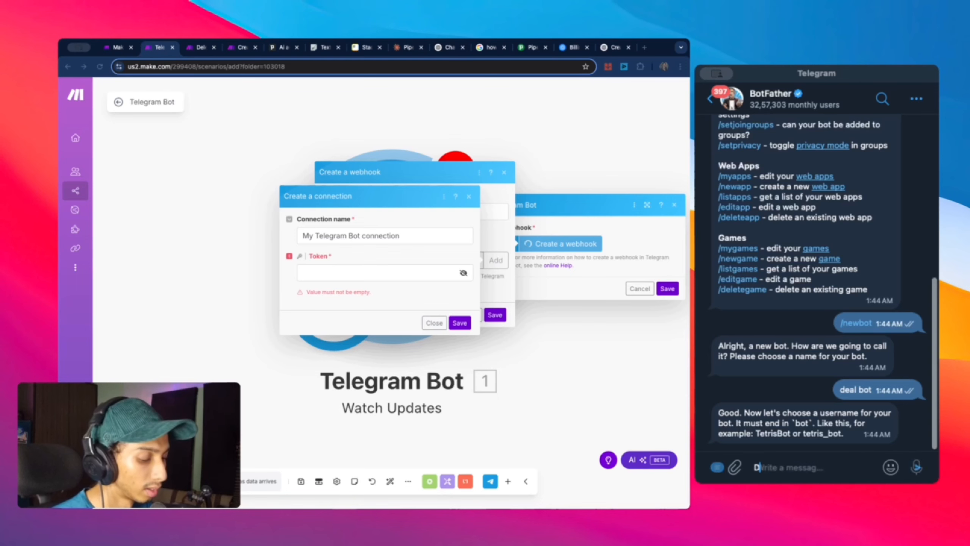
text(eat)
key(BackSpace)
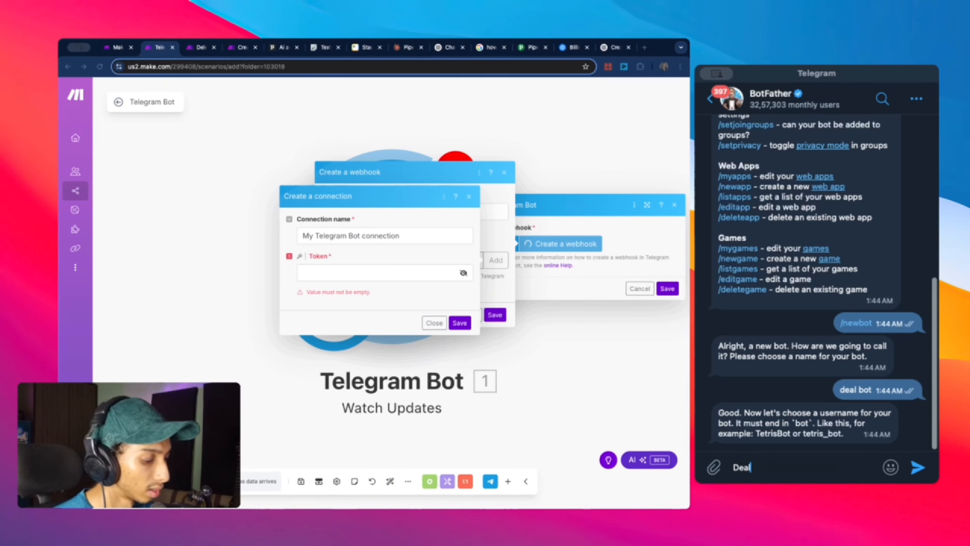
text(l_bot)
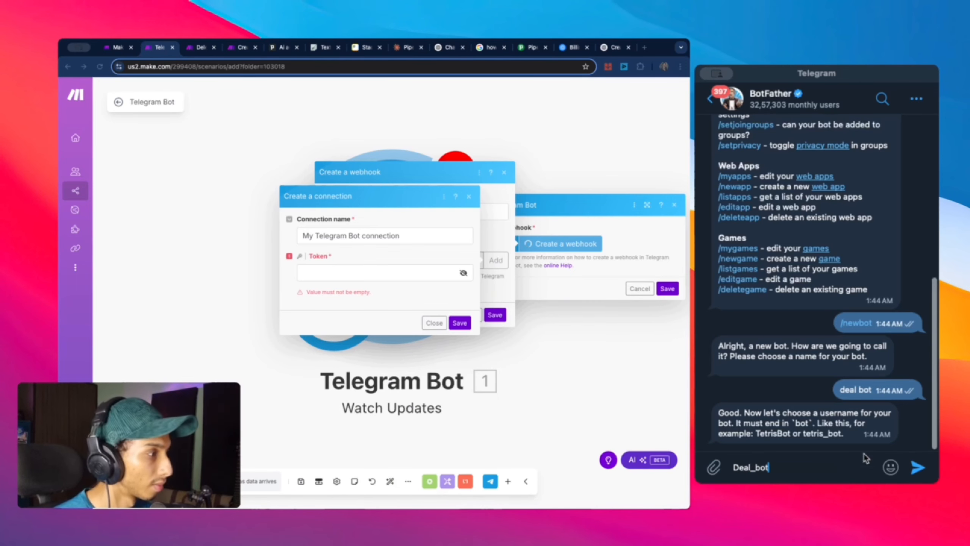
click(918, 467)
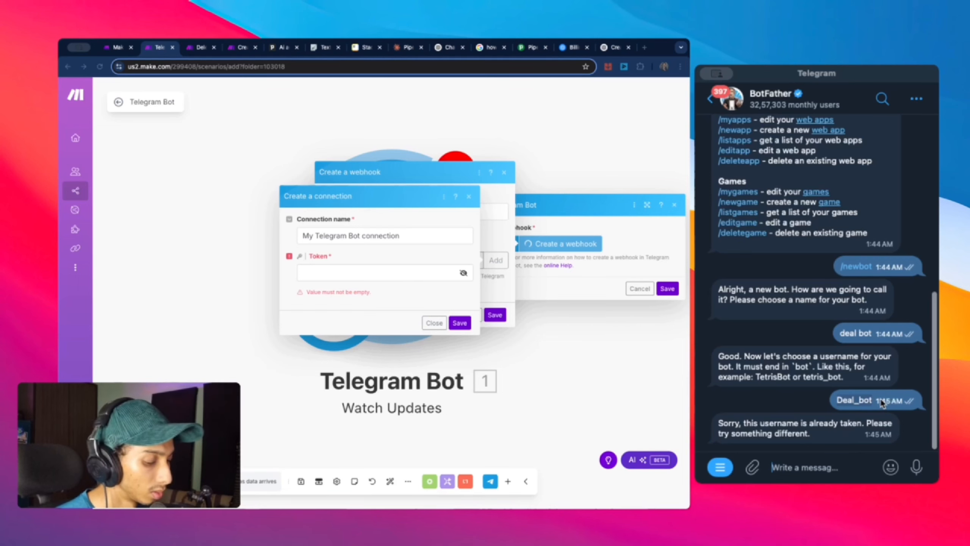
text(Deal_bot)
click(751, 467)
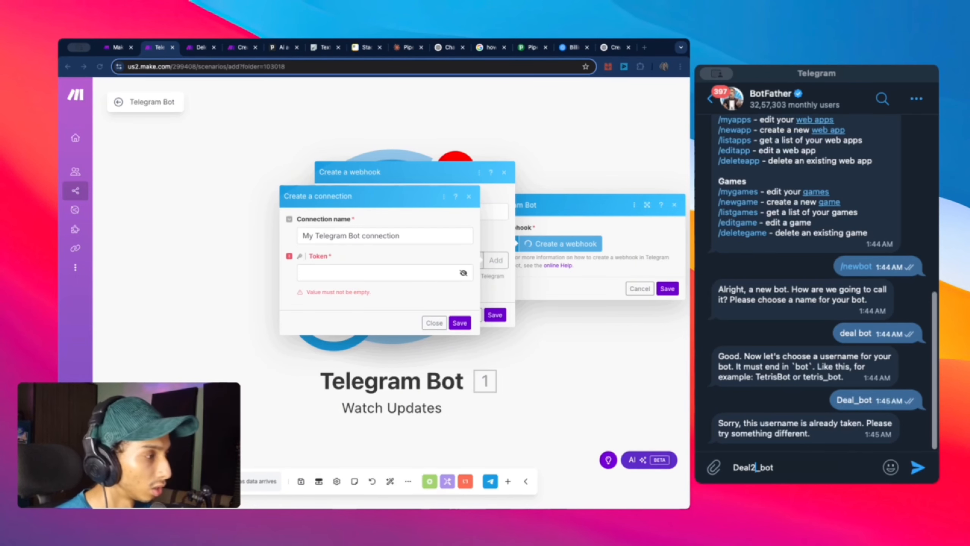
click(917, 467)
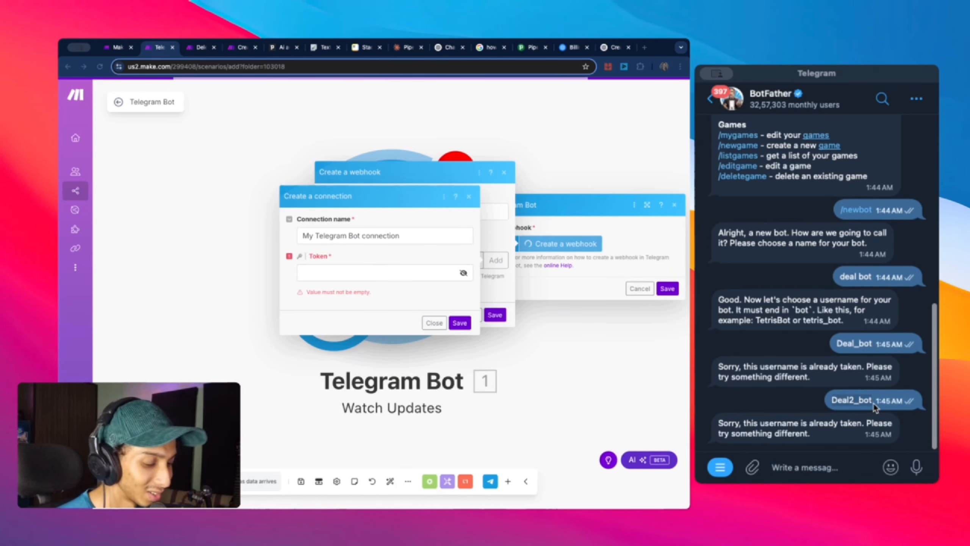
Step: Send Deal2004_bot as the bot's username
click(828, 463)
text(Deal2_bot)
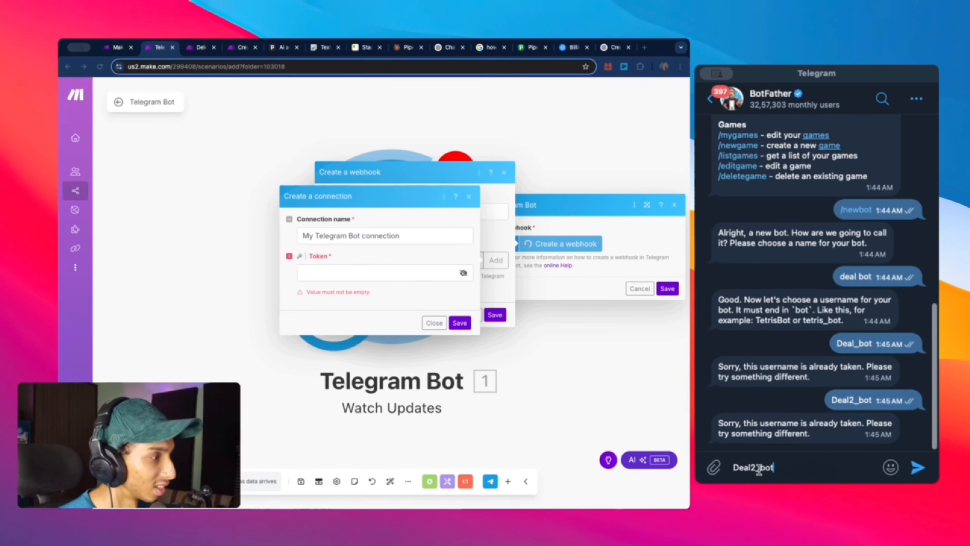
click(755, 468)
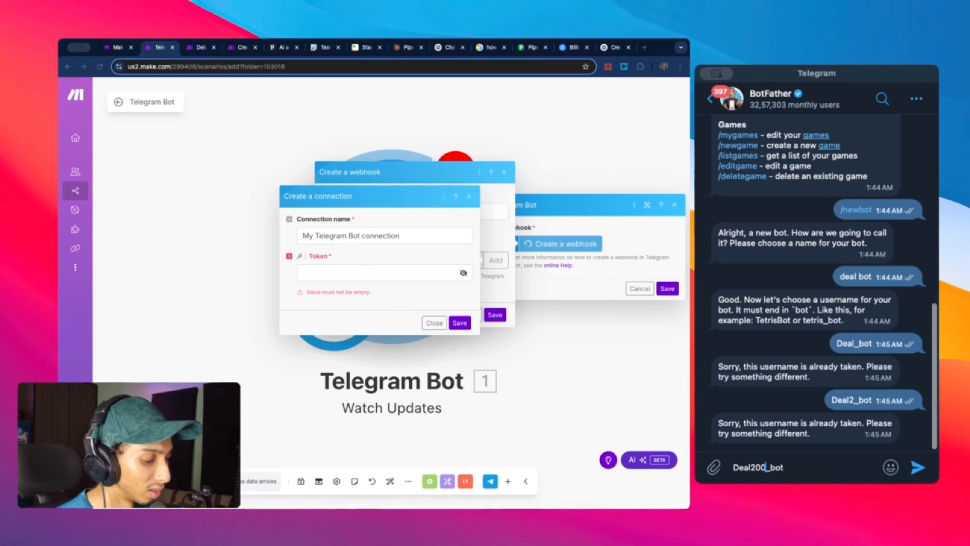
click(919, 470)
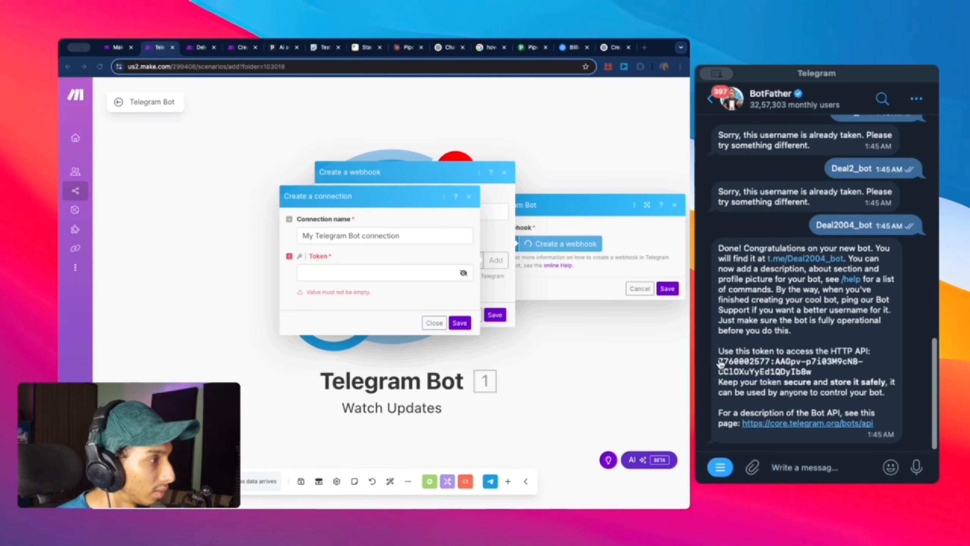
Step: Copy the bot's access token from BotFather into the connection's Token field and verify it
drag(810, 373, 718, 360)
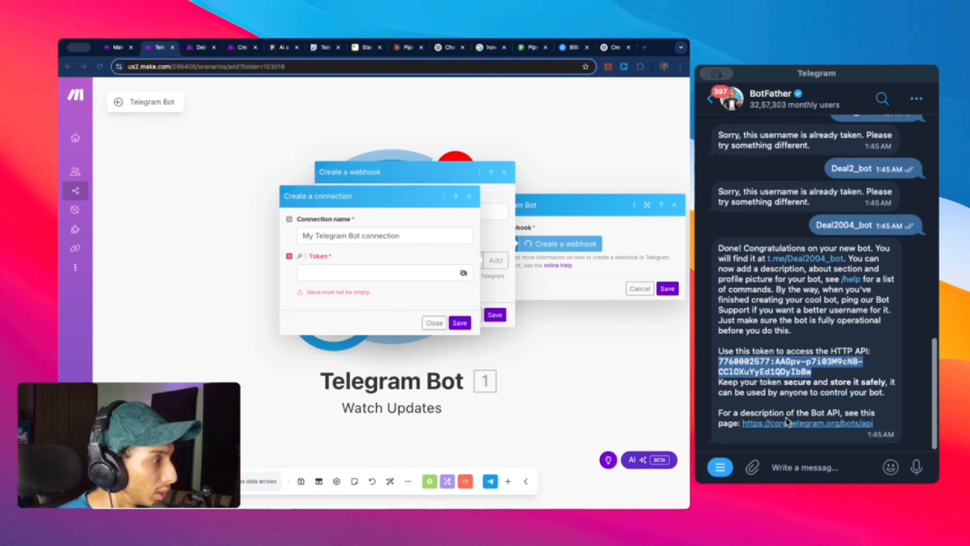
click(330, 277)
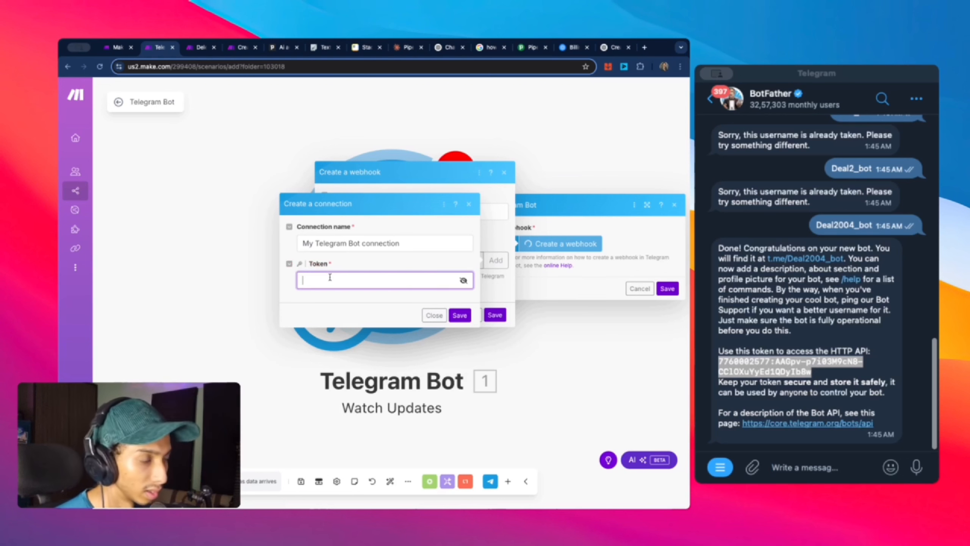
key(super+v)
click(464, 282)
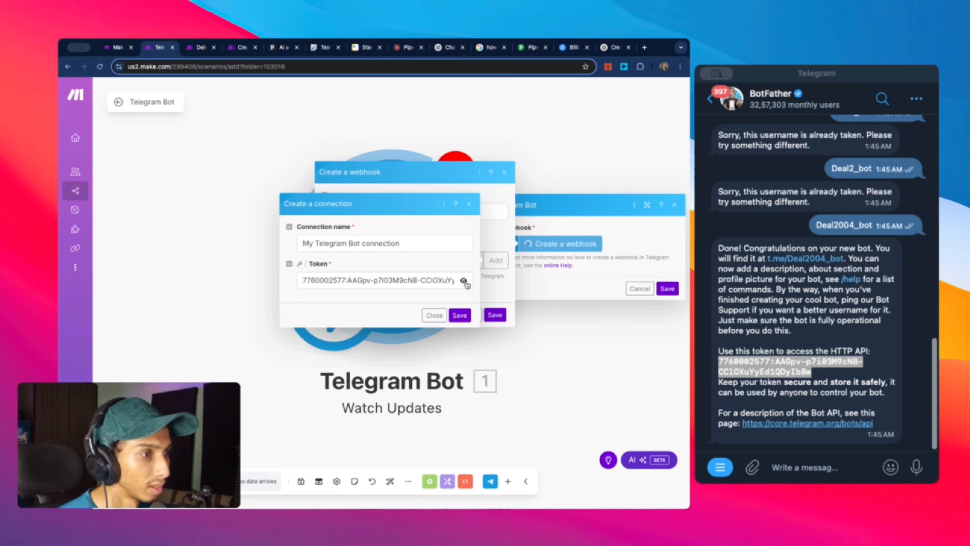
drag(434, 280, 295, 280)
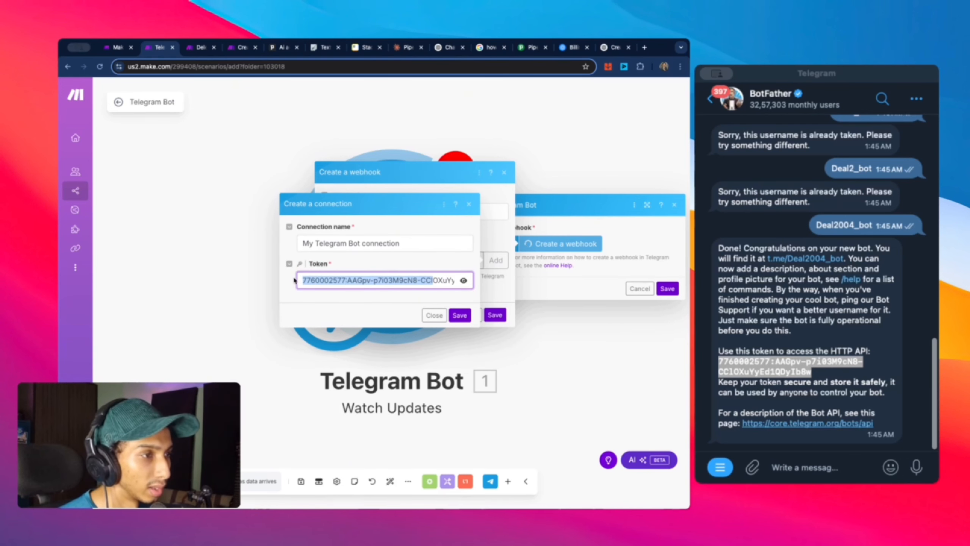
Step: Rename the connection to Dealbotconn and save it
triple_click(447, 240)
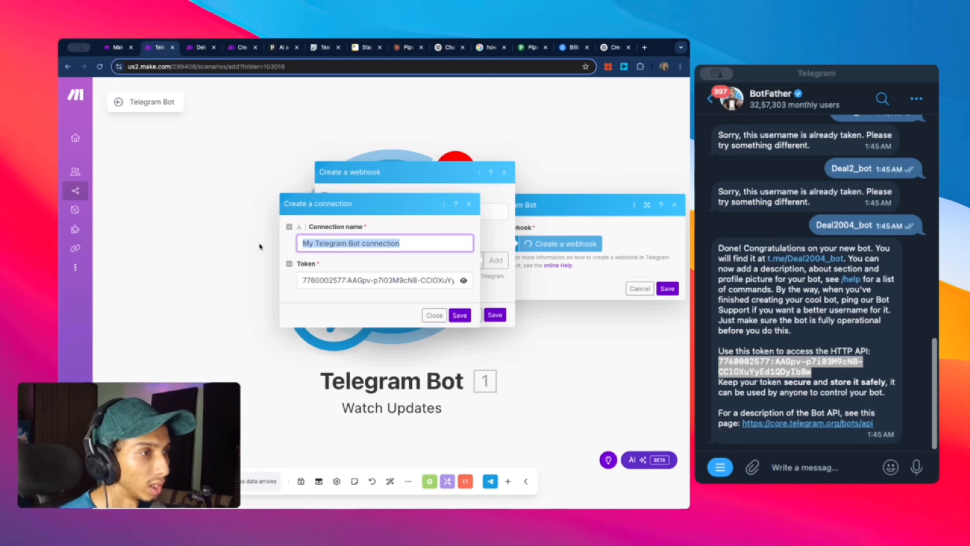
key(BackSpace)
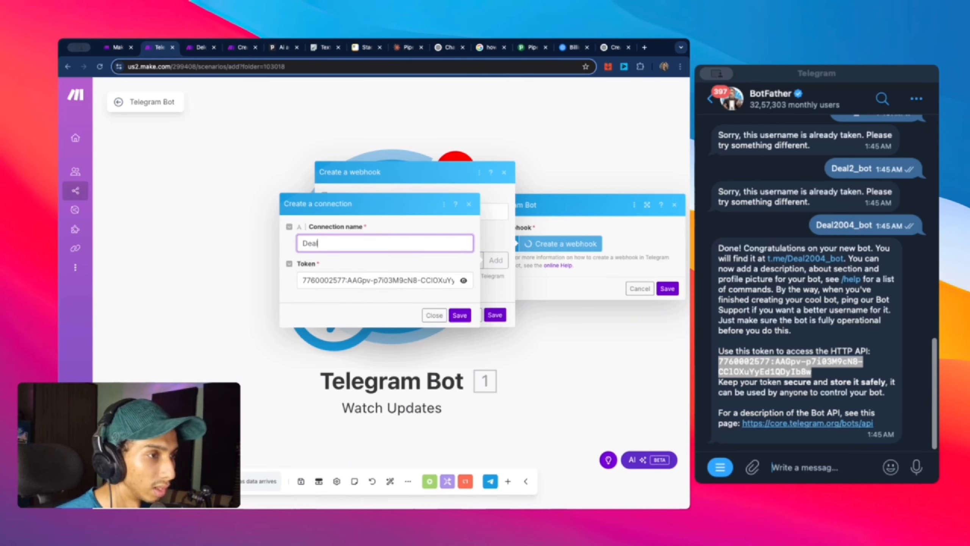
text(botconn)
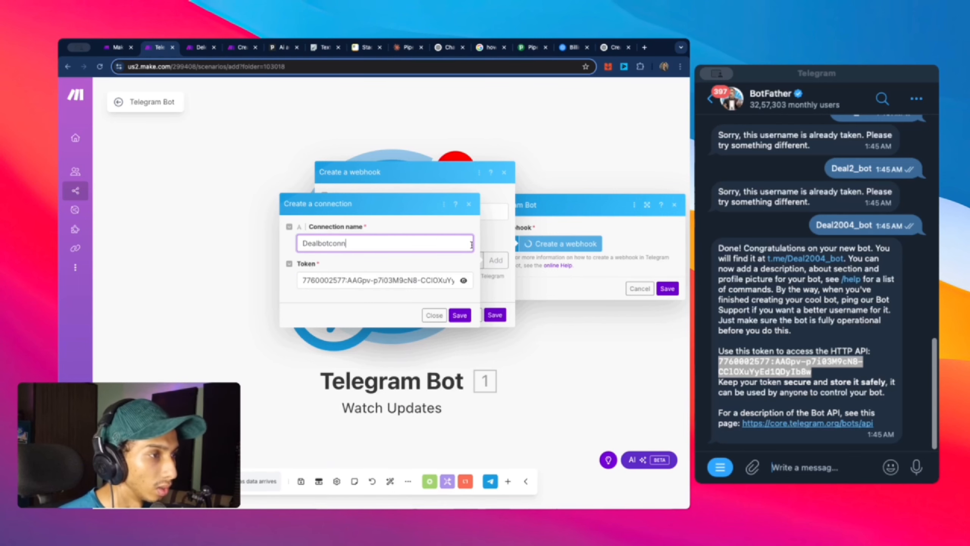
click(462, 315)
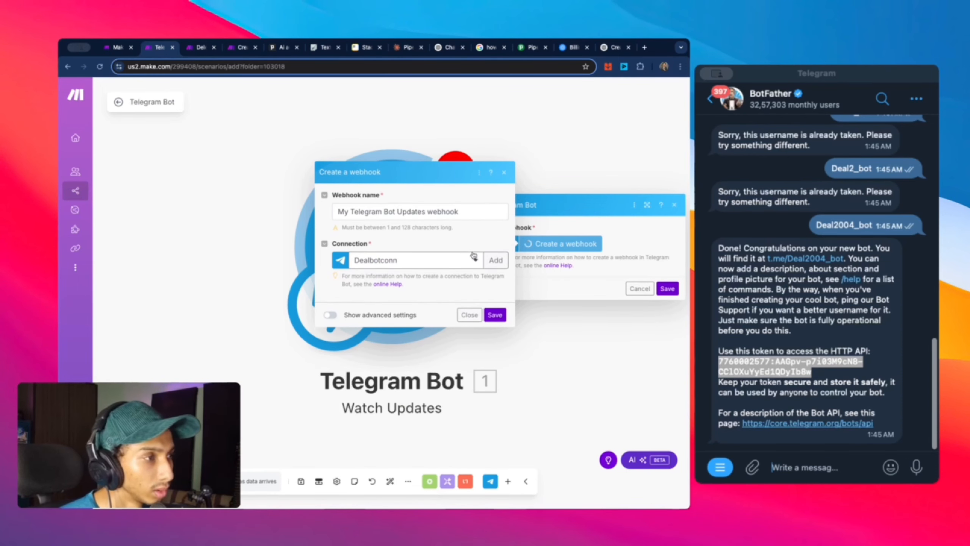
Step: Name the webhook Dealbot and save it, then open the new bot's chat in Telegram
click(473, 213)
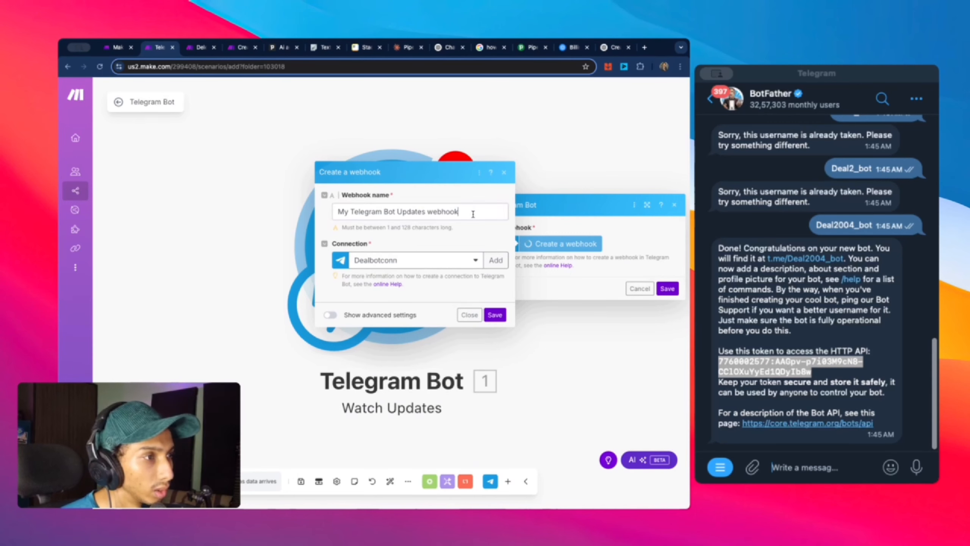
drag(330, 220, 341, 212)
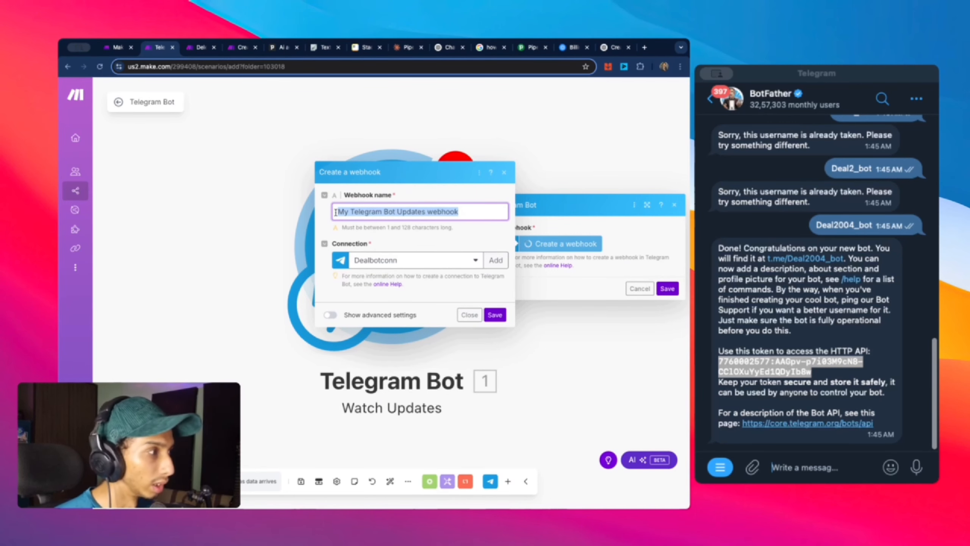
text(Dealbot)
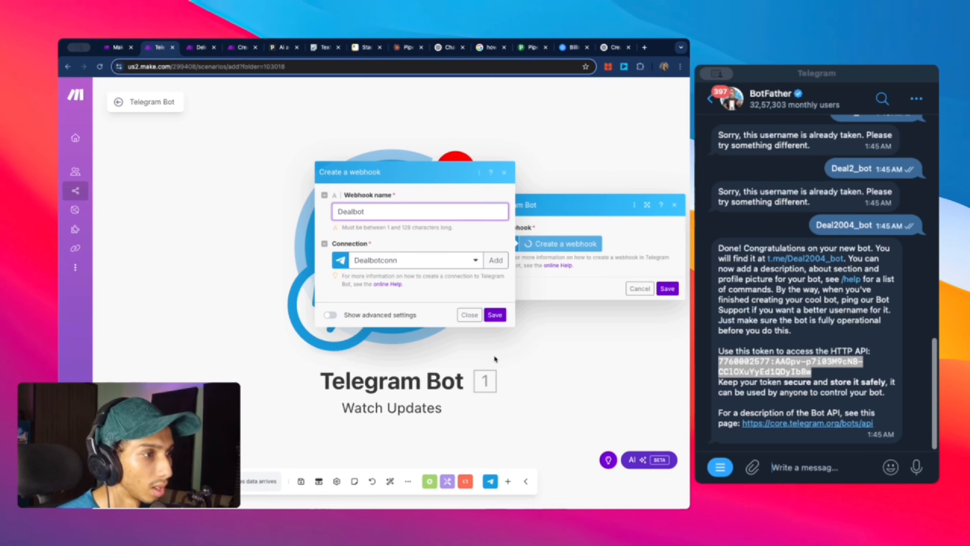
click(495, 315)
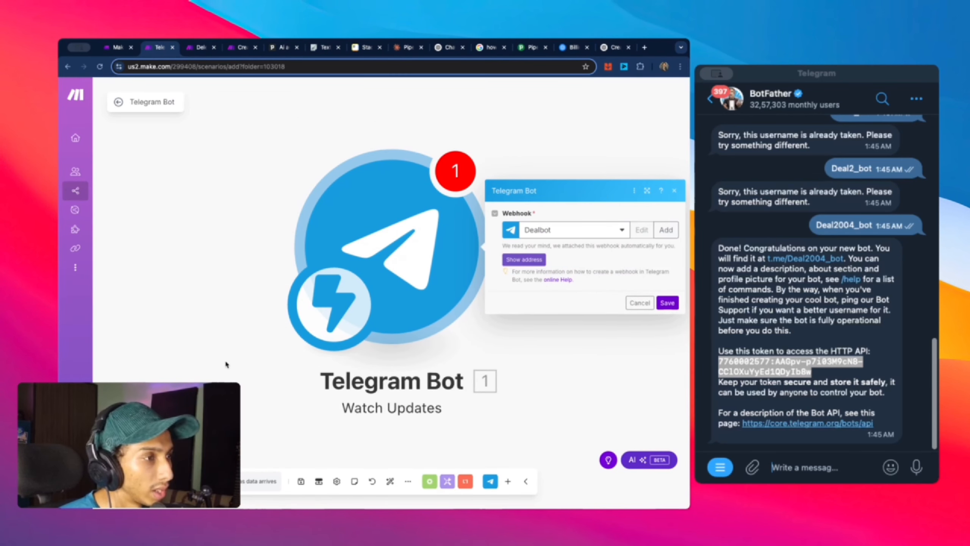
click(866, 265)
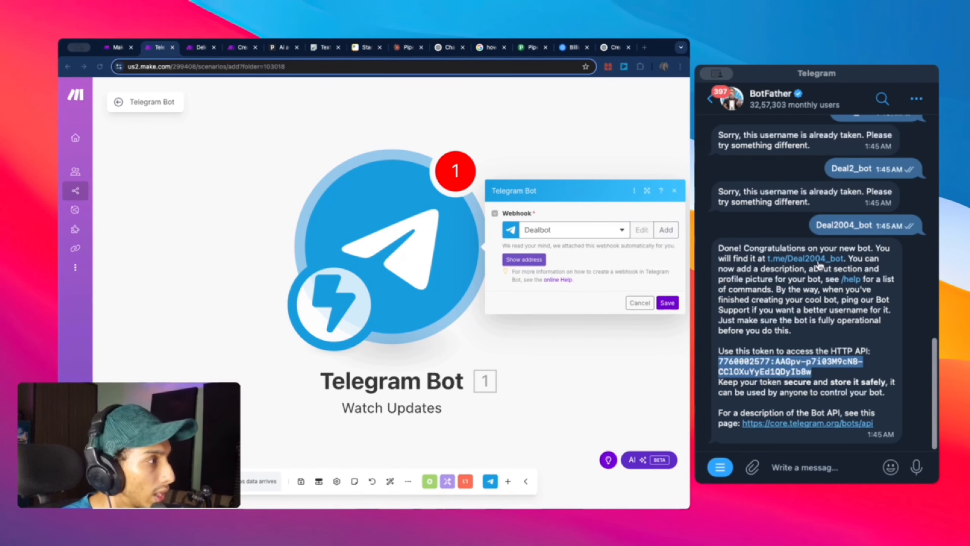
click(790, 262)
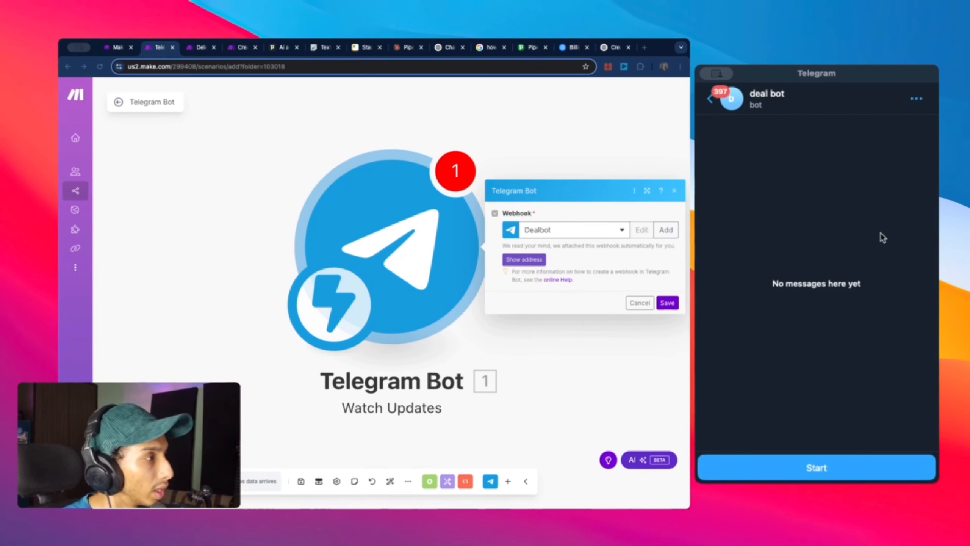
Step: Start the deal bot chat, run only the Watch Updates trigger, and send the bot 'Hi'
click(835, 464)
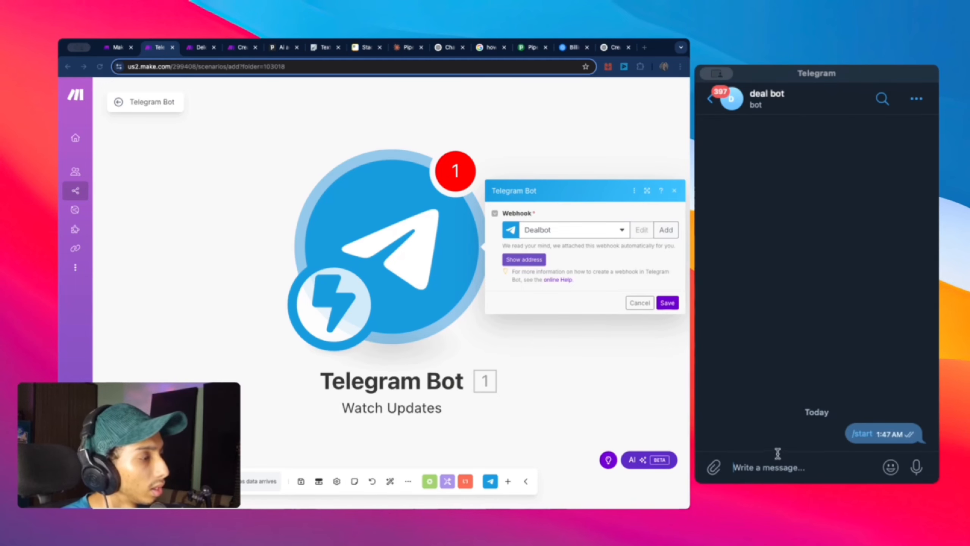
right_click(392, 265)
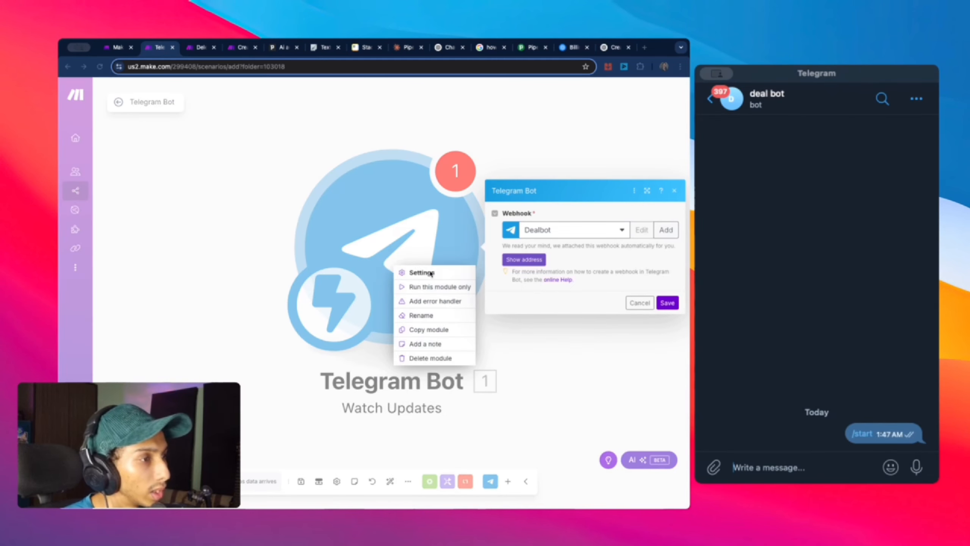
click(667, 302)
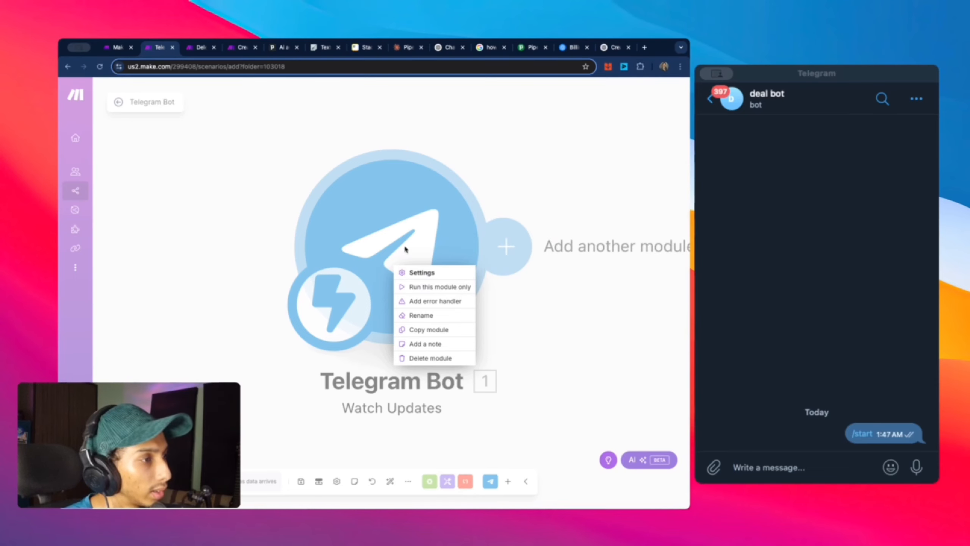
right_click(374, 225)
click(404, 243)
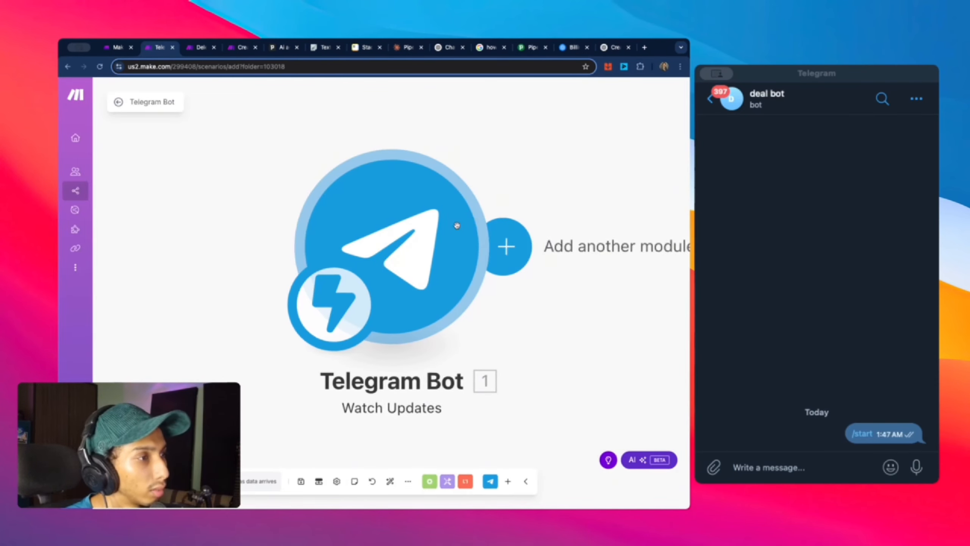
click(817, 467)
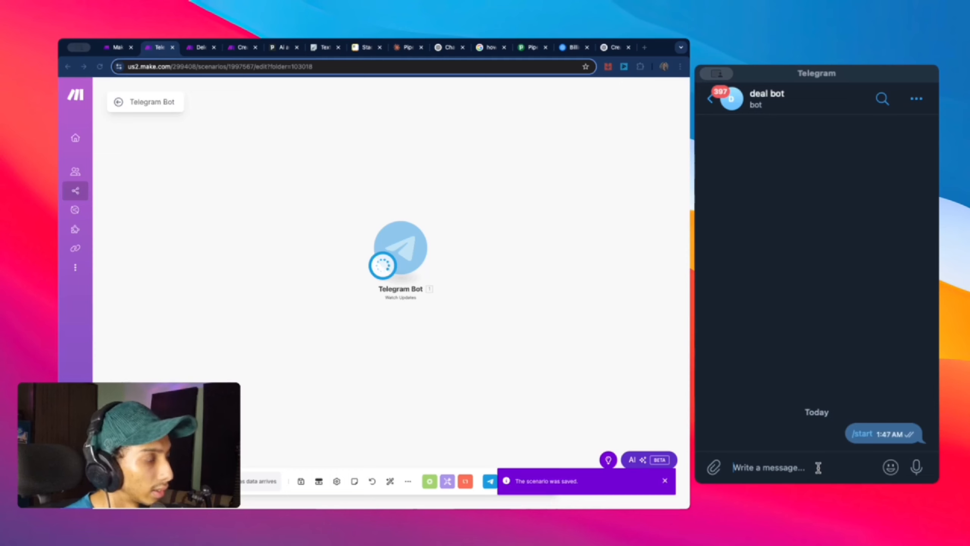
text(Hi)
key(Return)
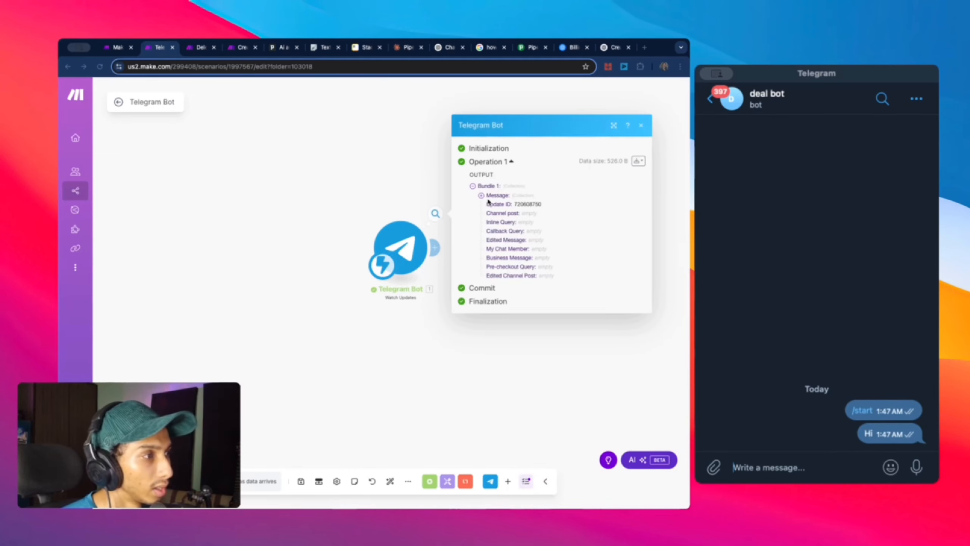
Step: Inspect the /start output's Message, Chat, From, entities and Attachment, then rerun only the Telegram Bot module
click(482, 195)
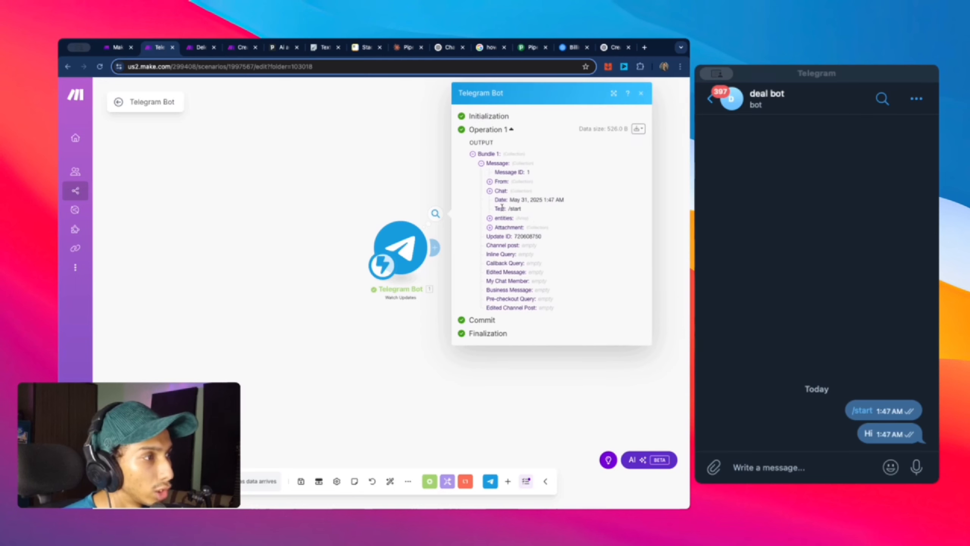
click(499, 191)
click(500, 263)
click(497, 181)
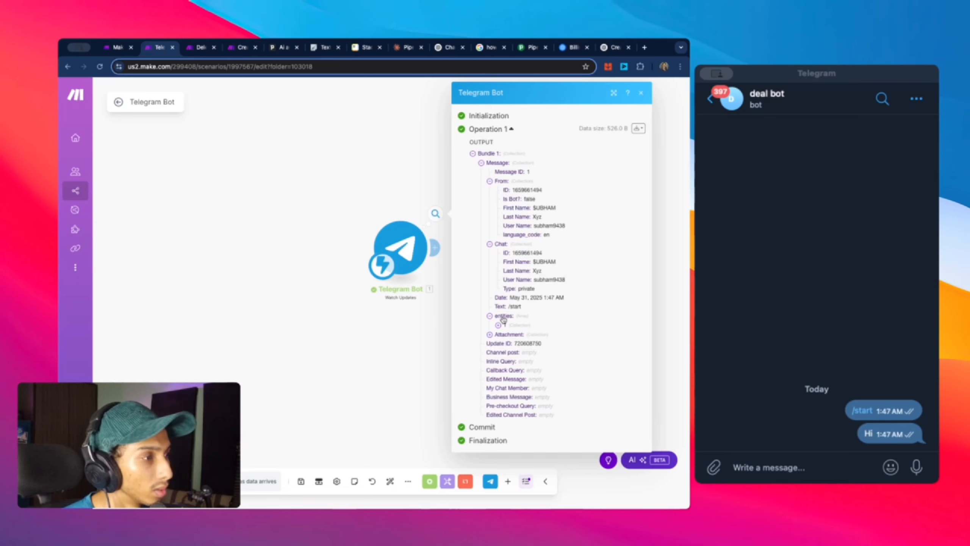
click(502, 334)
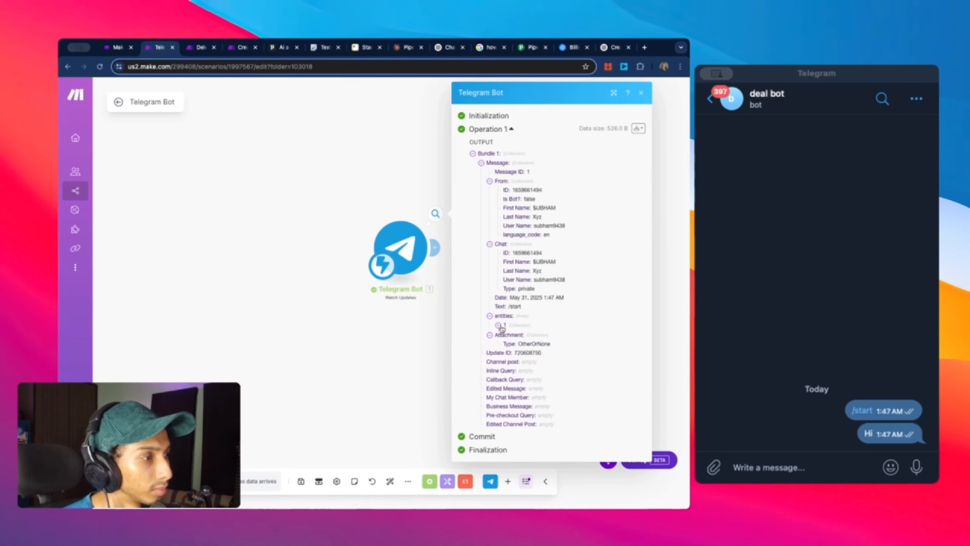
click(502, 325)
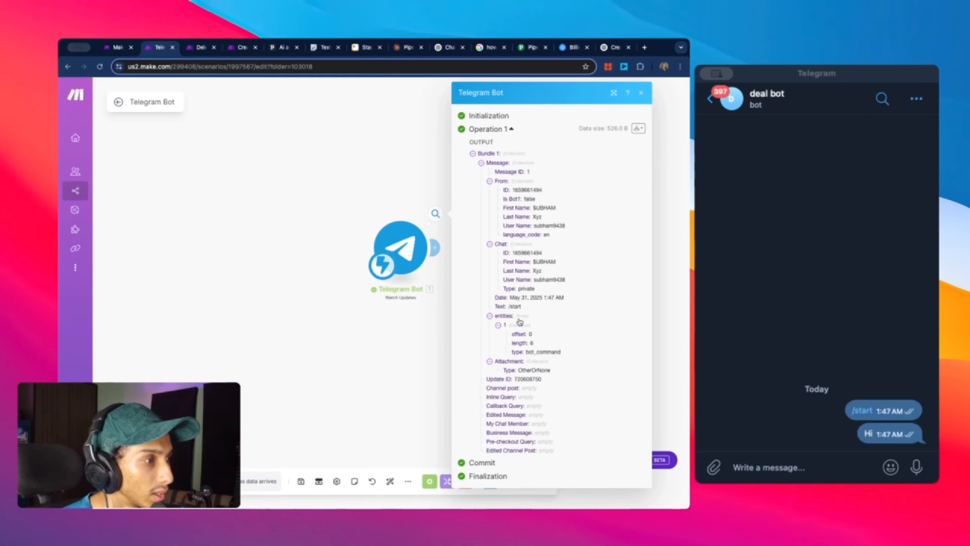
click(420, 302)
right_click(416, 235)
click(445, 254)
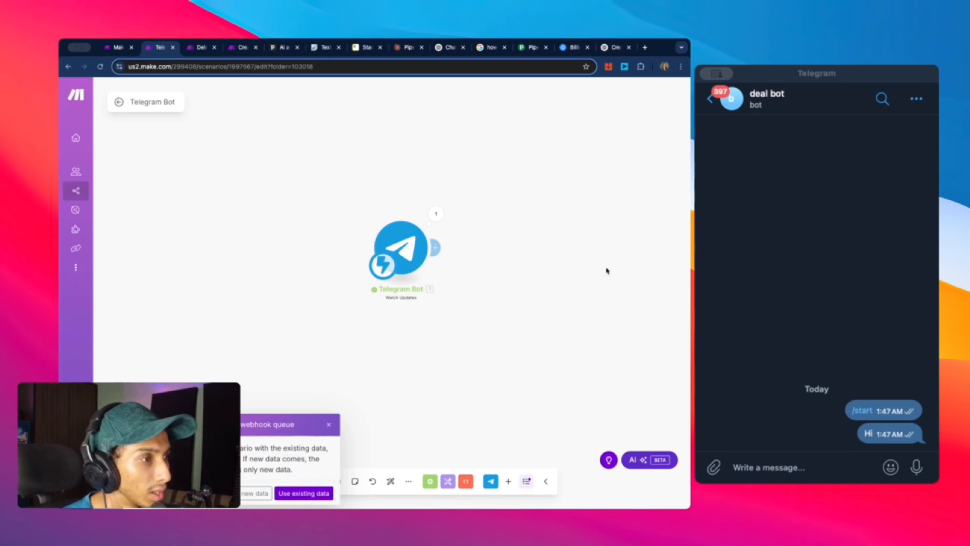
Step: Run the trigger on new data only and send 'hi' to the bot from Telegram
click(244, 497)
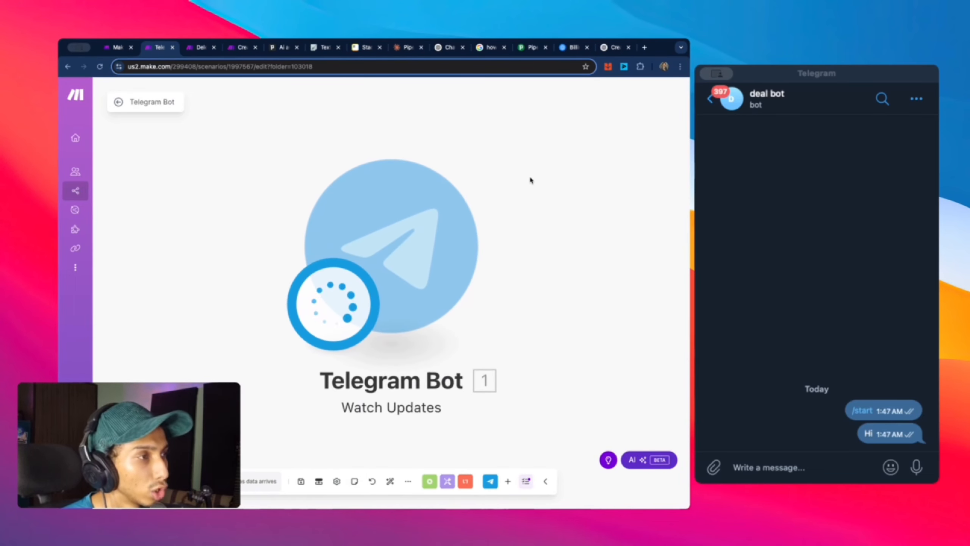
click(817, 457)
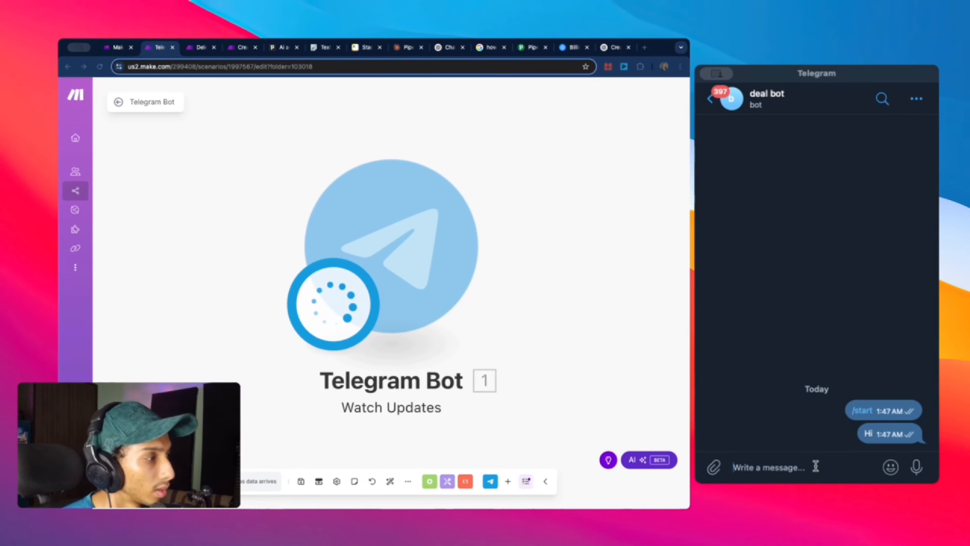
text(hi)
key(Return)
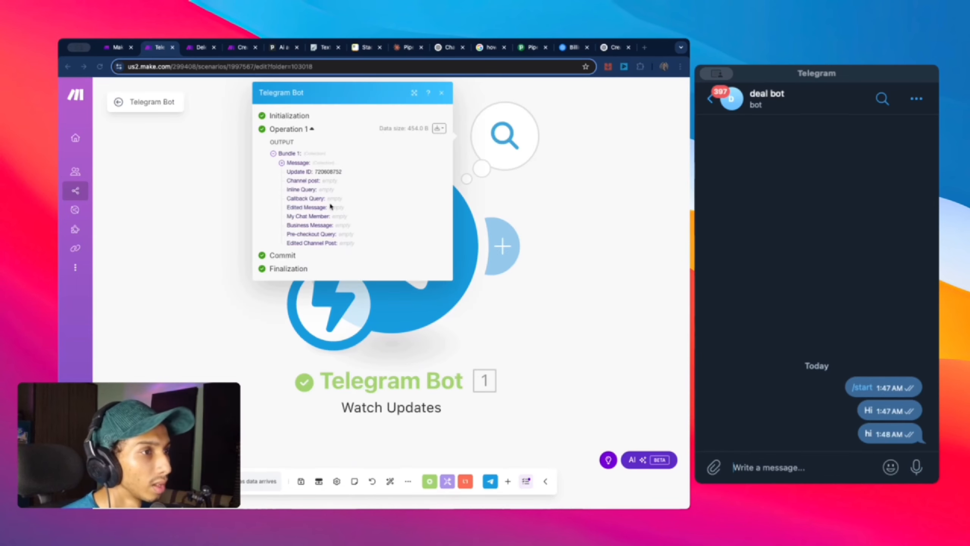
Step: Check the captured Message shows text 'hi', then close the output details
click(301, 165)
click(300, 163)
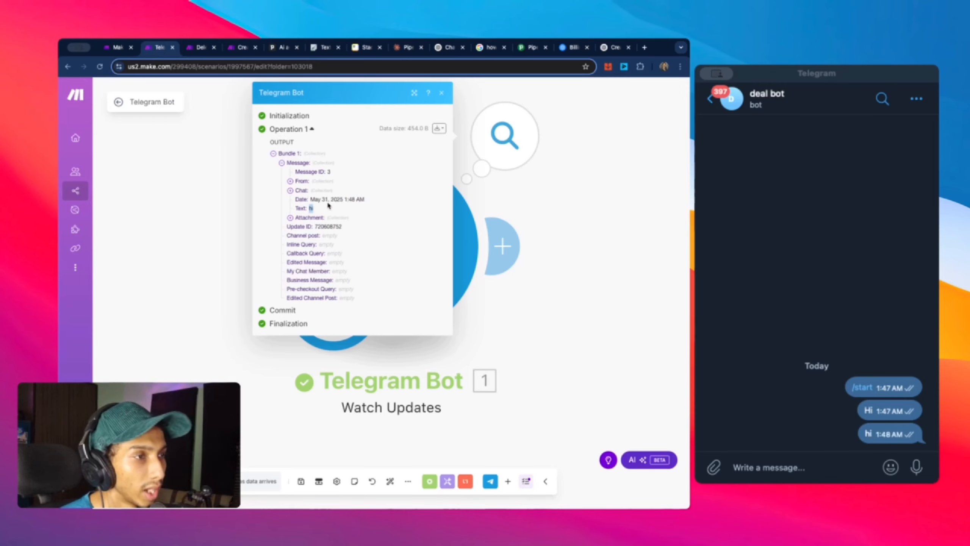
drag(325, 209, 294, 208)
click(308, 205)
click(567, 233)
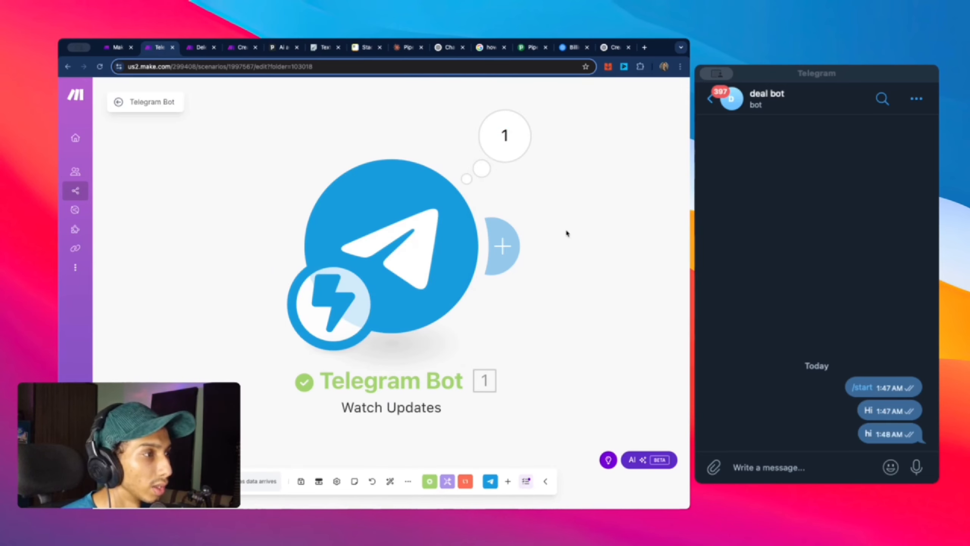
scroll(494, 212, down, 3)
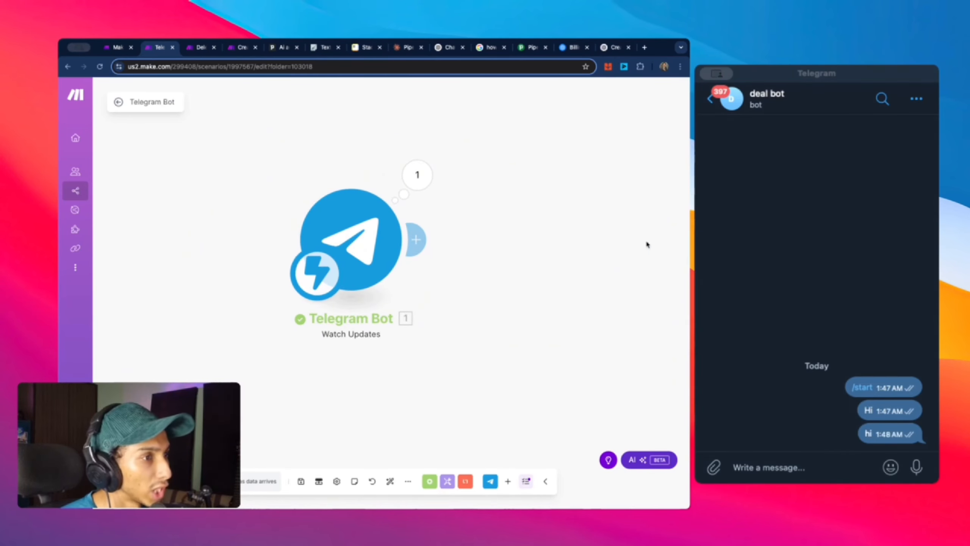
Step: Add a module after the Telegram trigger and pick Make AI Agents via an 'ai agent' search
click(416, 240)
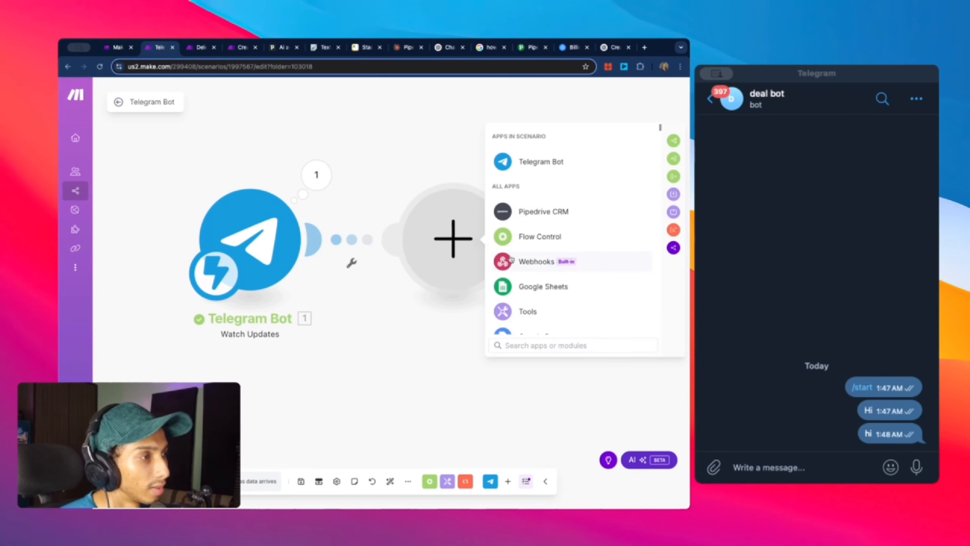
scroll(596, 268, down, 3)
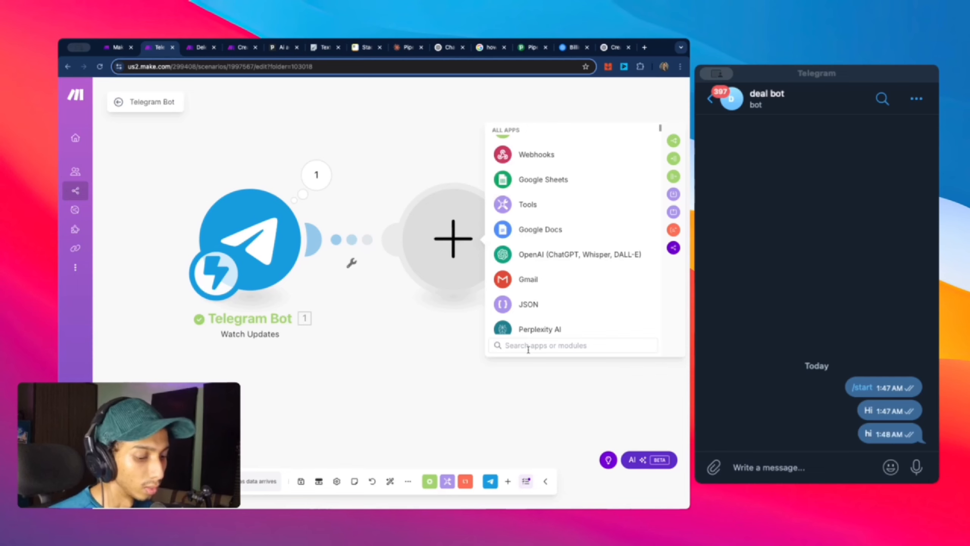
text(ai)
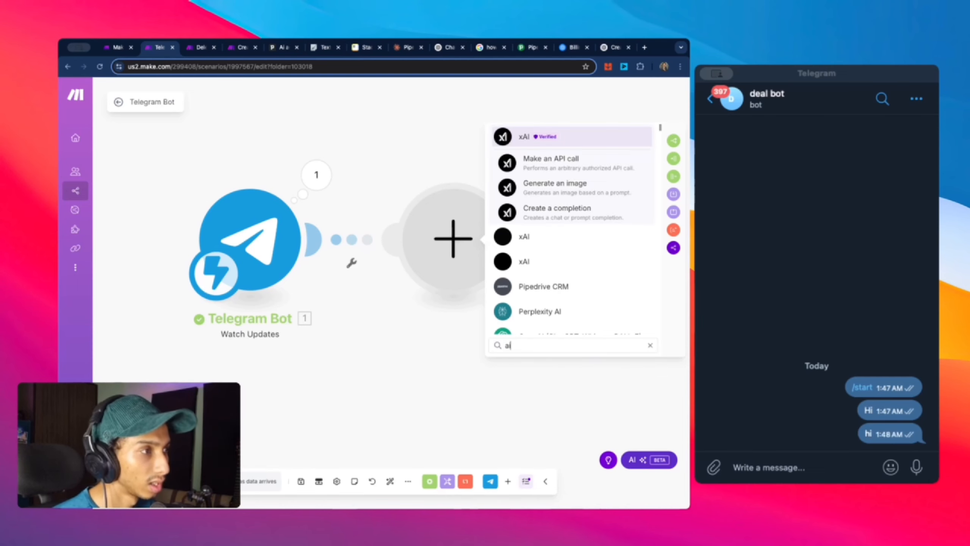
text( a)
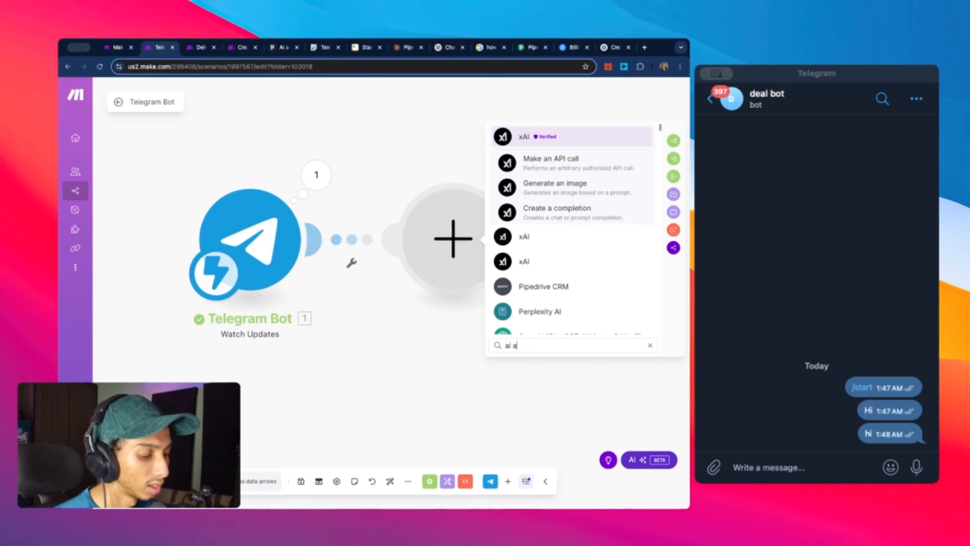
text(gent)
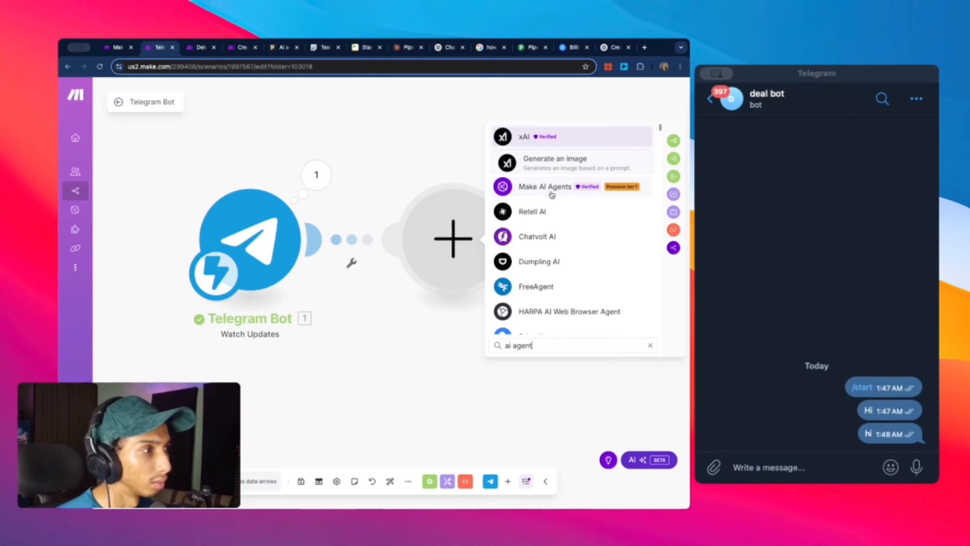
click(551, 194)
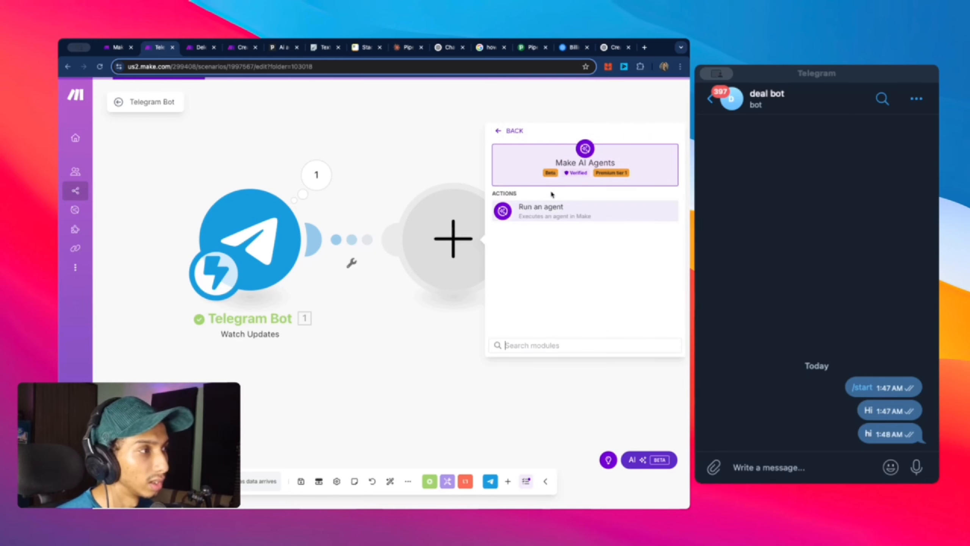
Step: Add the Run an agent step using the Deal Bot 2 agent and review its tools
click(574, 216)
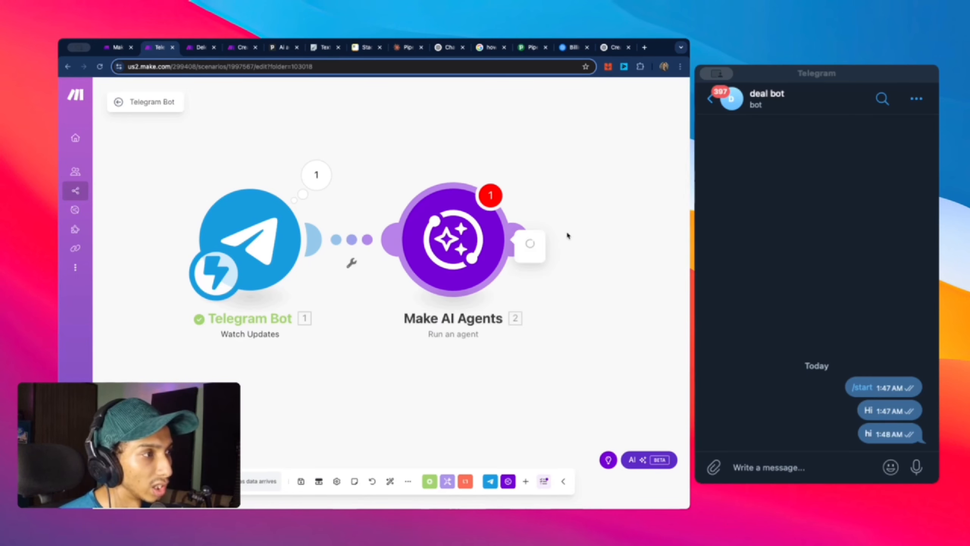
click(587, 139)
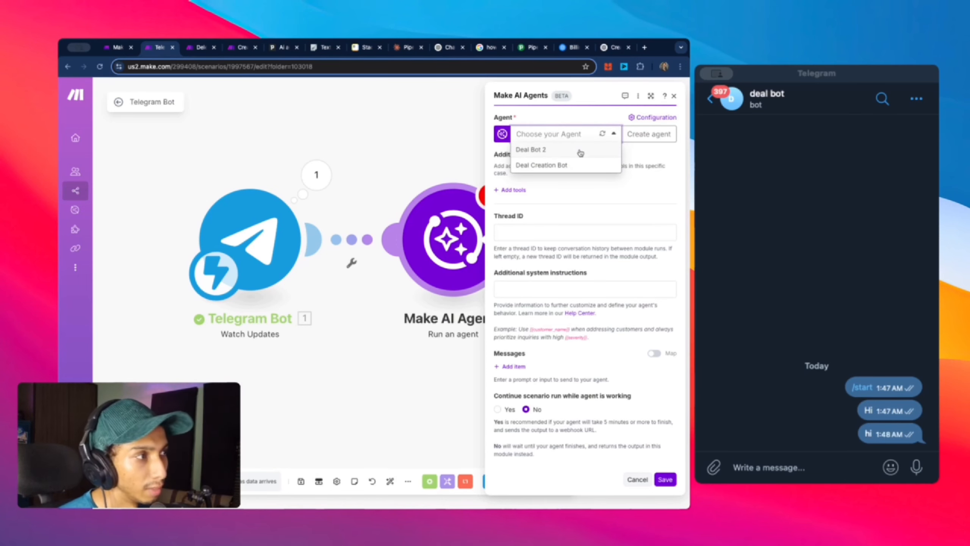
click(580, 150)
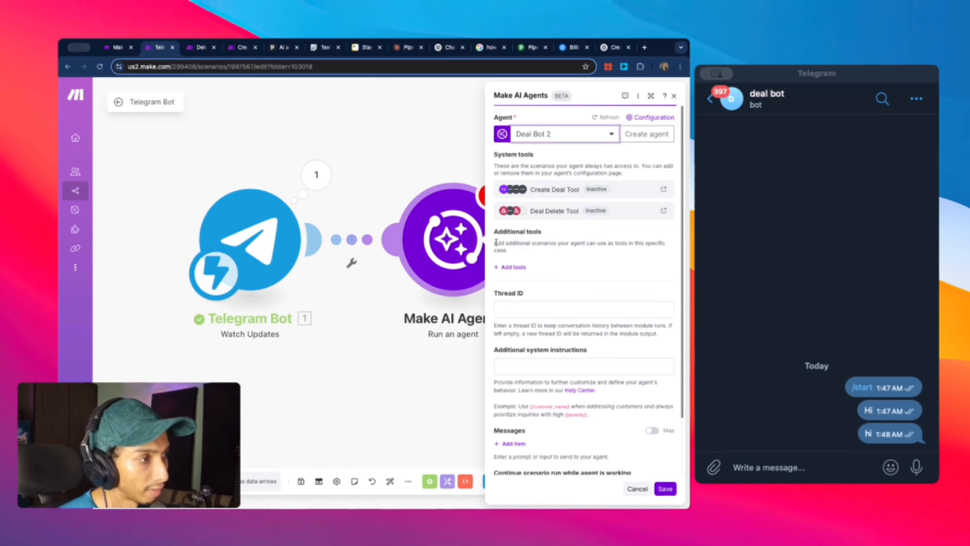
drag(544, 272, 489, 232)
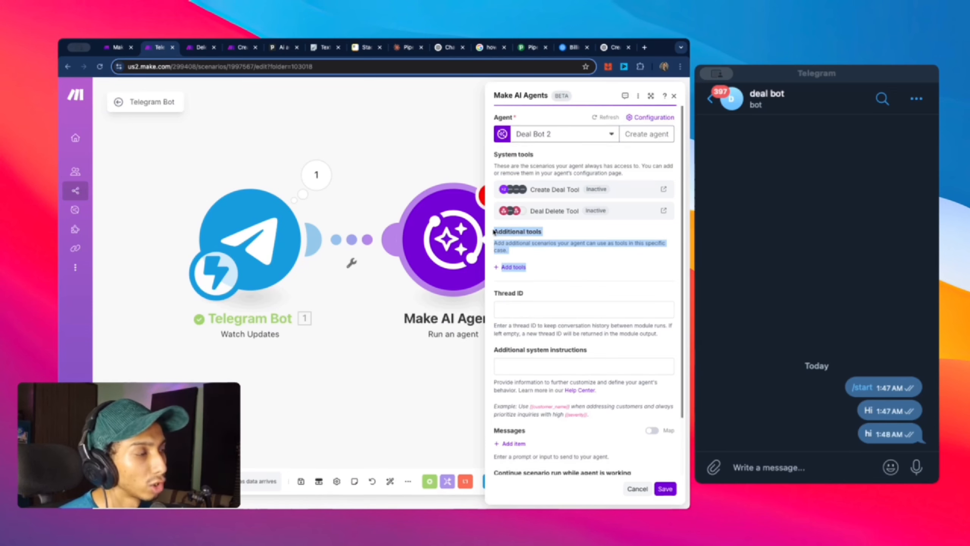
click(527, 282)
drag(626, 215, 499, 189)
click(555, 250)
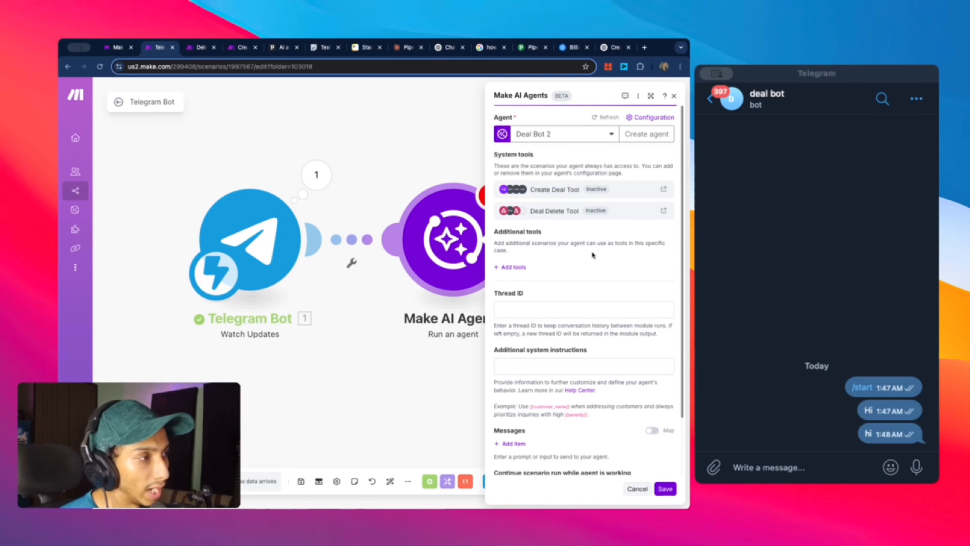
Step: Set the agent's Thread ID to 1
scroll(595, 256, down, 3)
scroll(600, 253, up, 1)
mouse_move(527, 241)
mouse_down()
mouse_move(497, 241)
mouse_move(527, 241)
mouse_up()
click(539, 241)
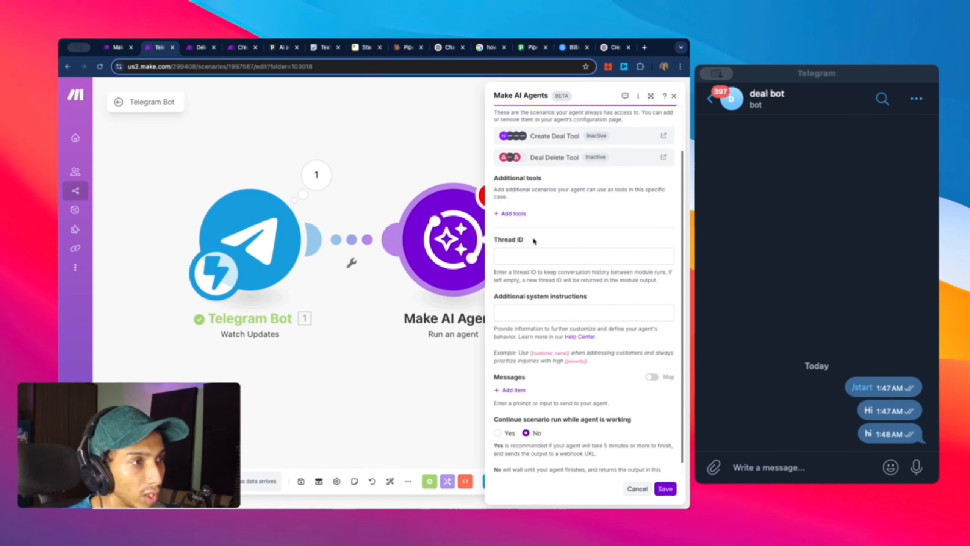
scroll(572, 258, down, 1)
click(580, 244)
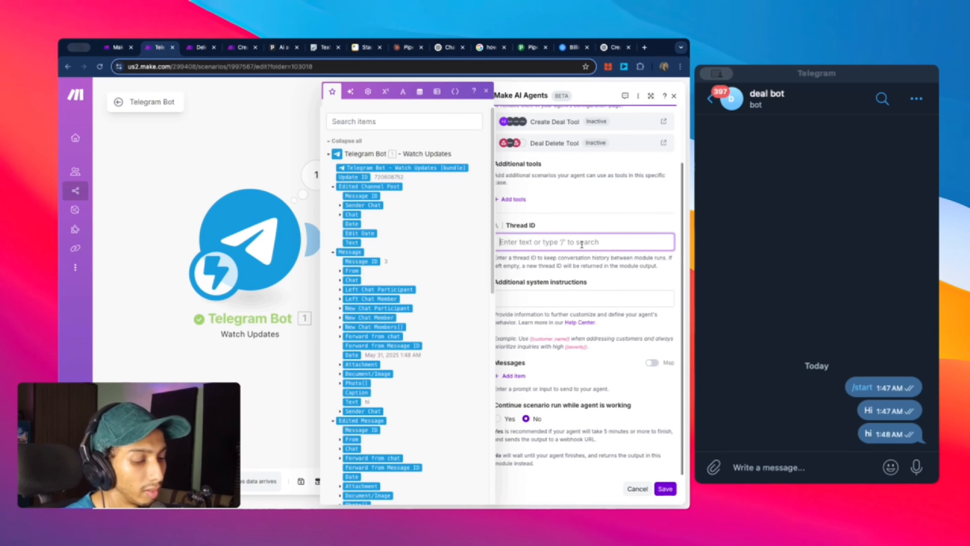
text(1)
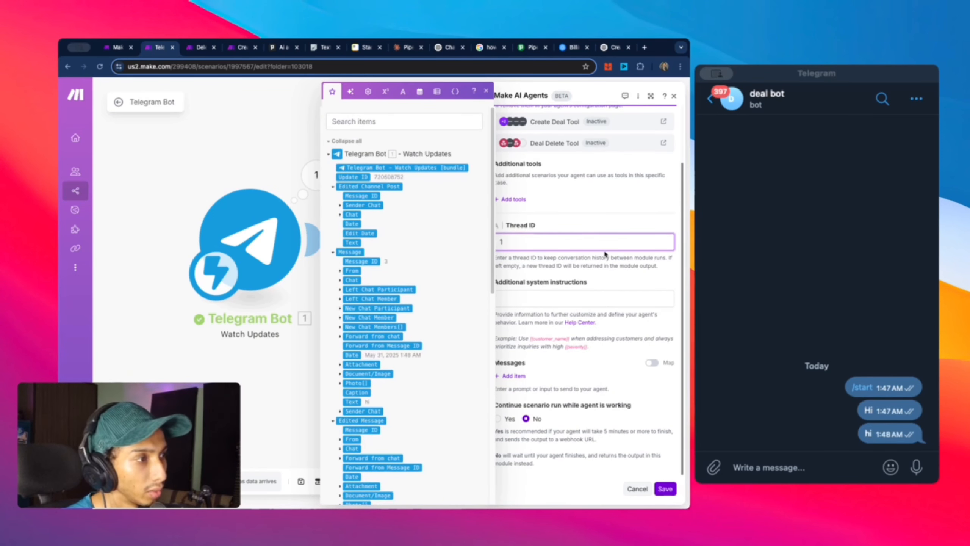
click(585, 270)
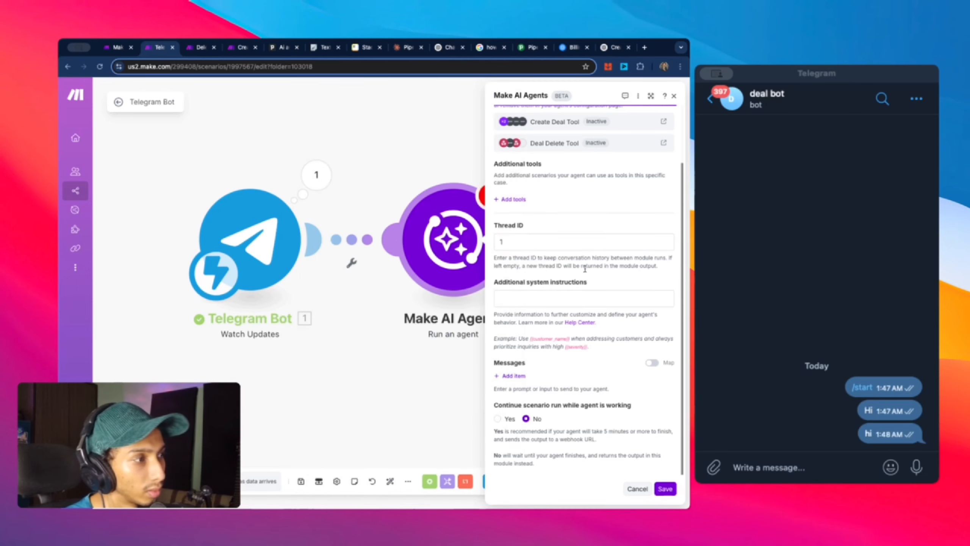
click(538, 244)
click(563, 263)
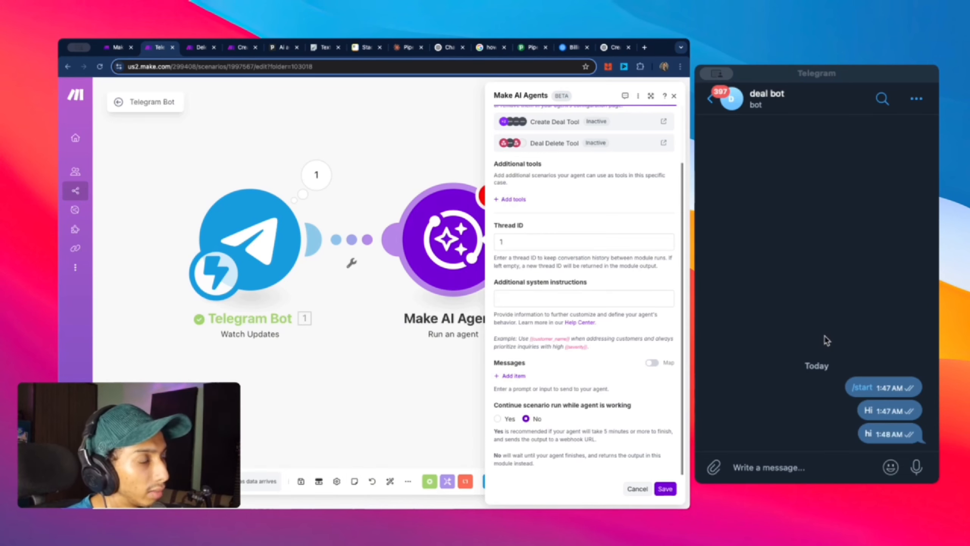
Step: Expand Message, From and Chat in the trigger's earlier output to view the chat ID
click(316, 175)
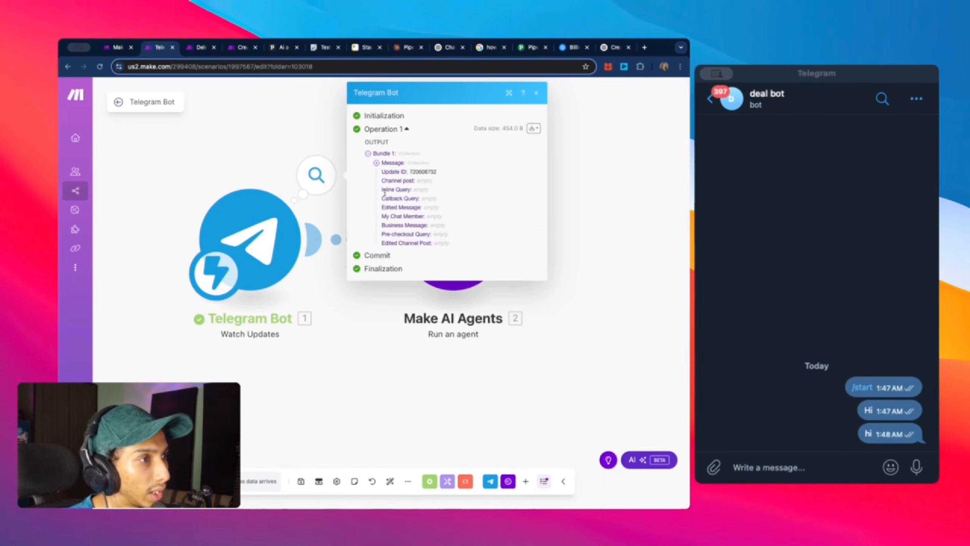
click(389, 163)
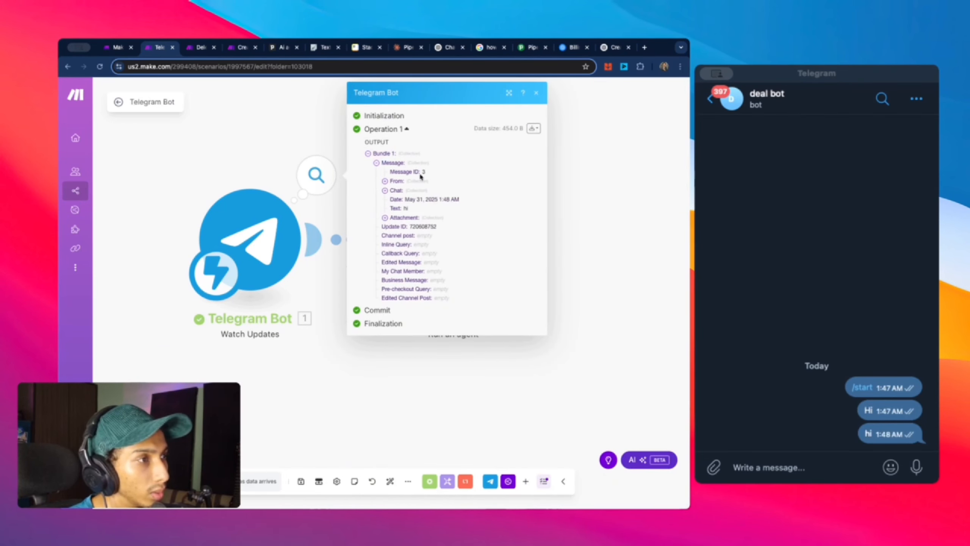
click(396, 182)
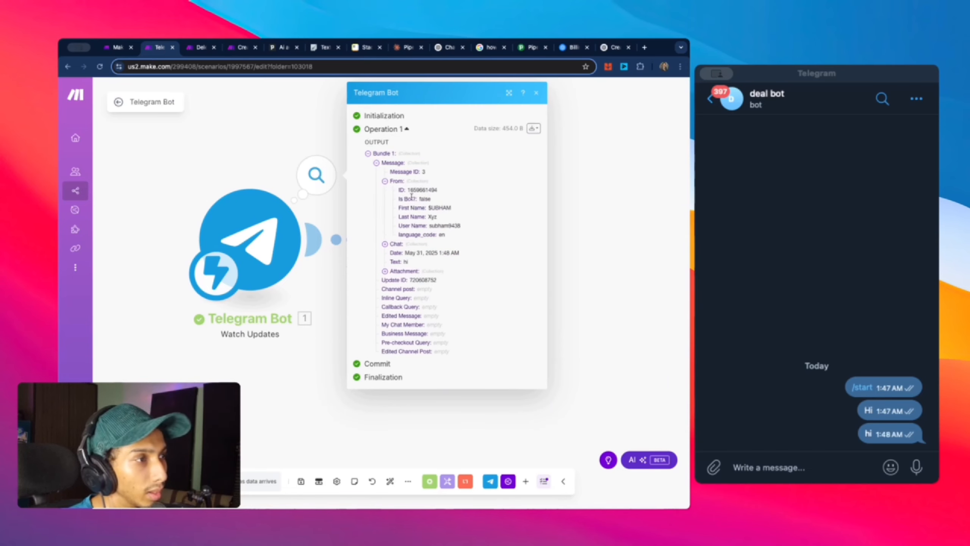
click(397, 244)
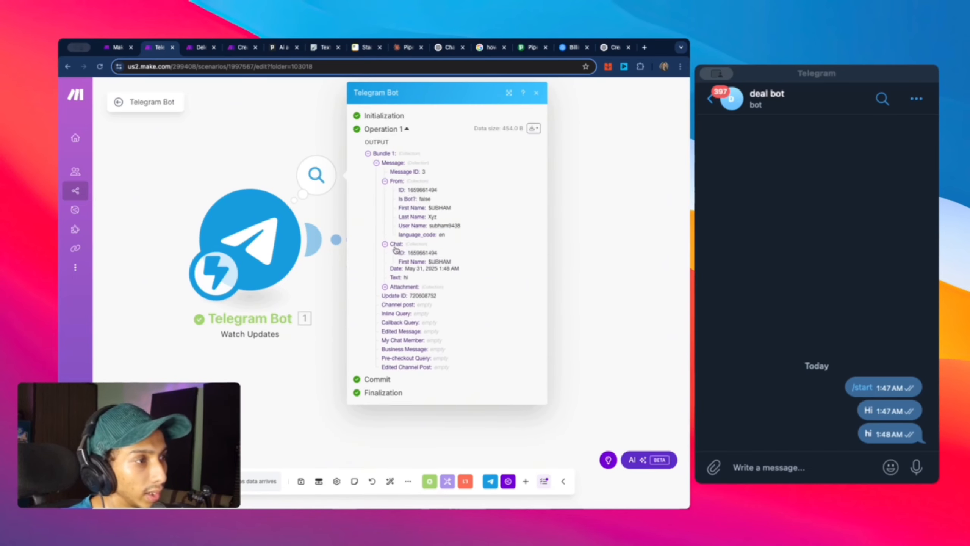
drag(407, 253, 442, 253)
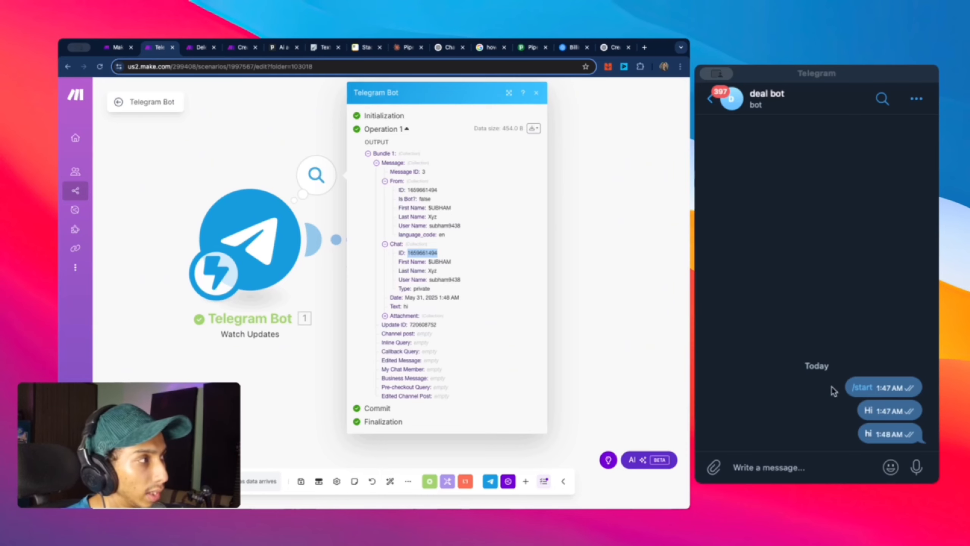
click(431, 261)
Step: Run only the Telegram Bot module and send 'hi' to the bot from Telegram
right_click(249, 252)
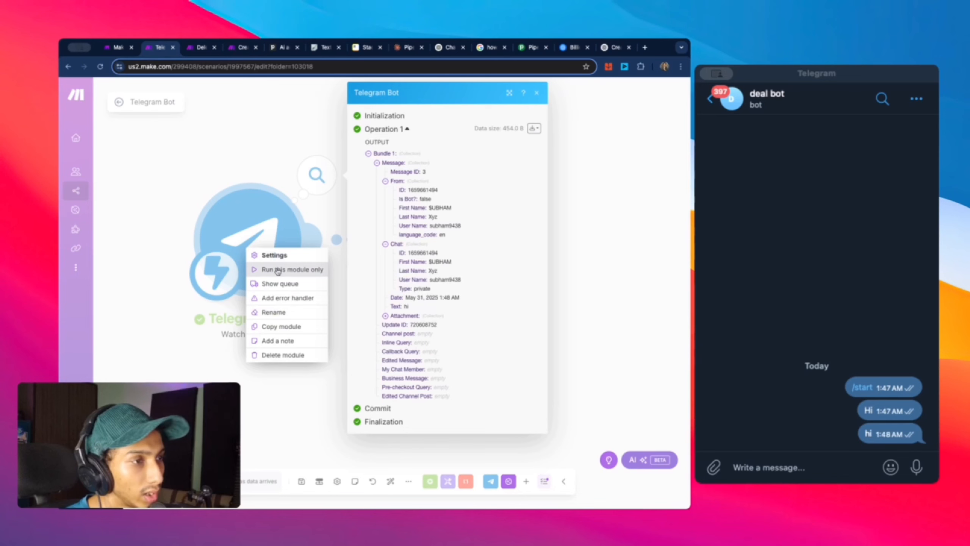
click(278, 270)
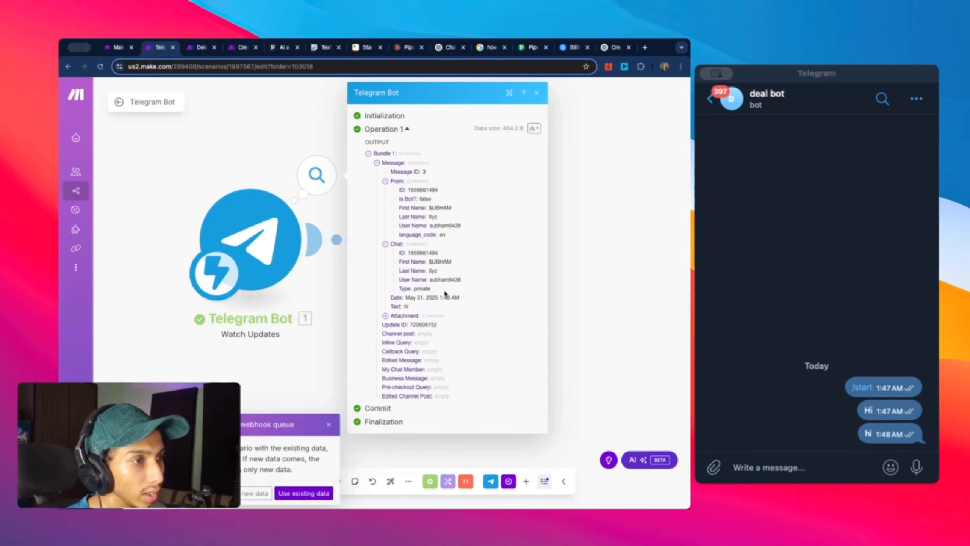
click(250, 497)
click(789, 467)
text(hi)
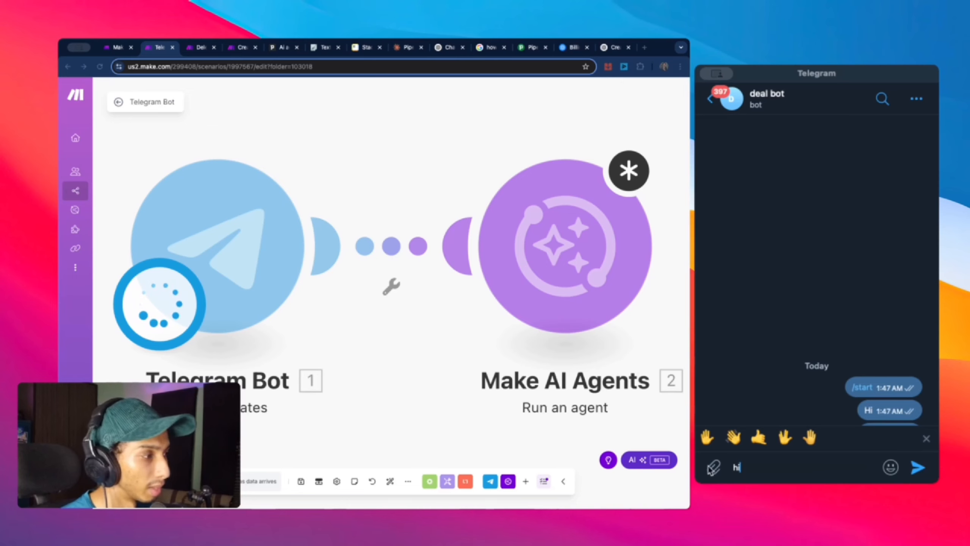
click(918, 466)
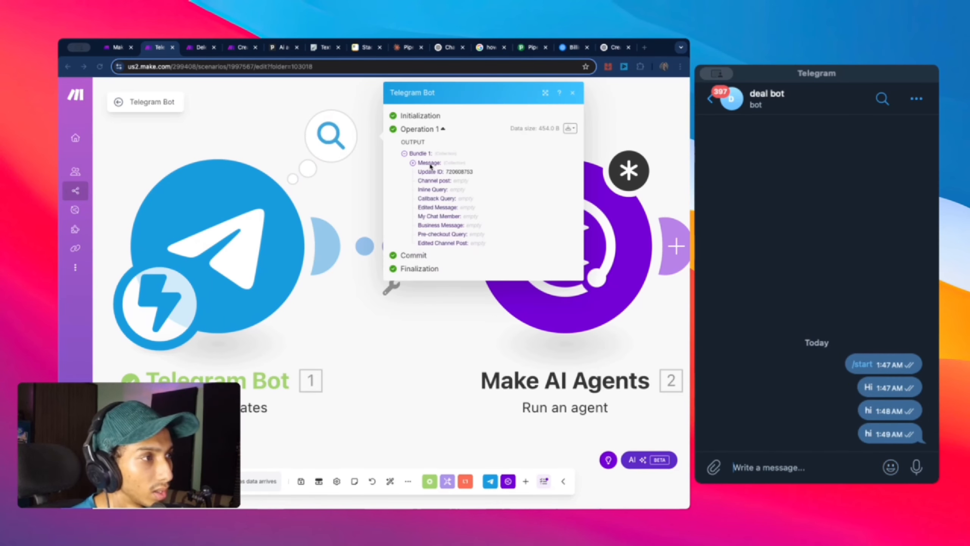
Step: Inspect the new message's sender ID and chat ID in the trigger output
click(429, 163)
click(433, 182)
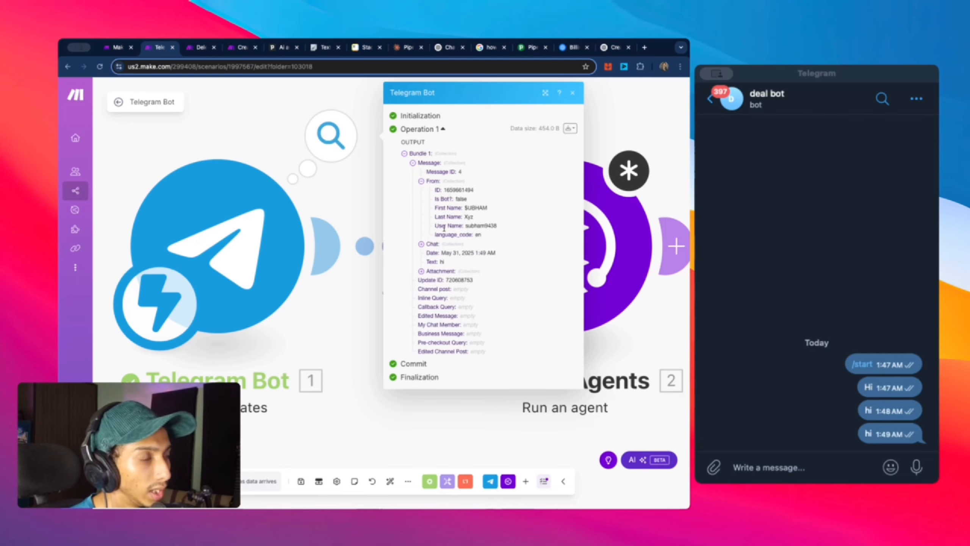
drag(445, 194, 479, 196)
click(436, 247)
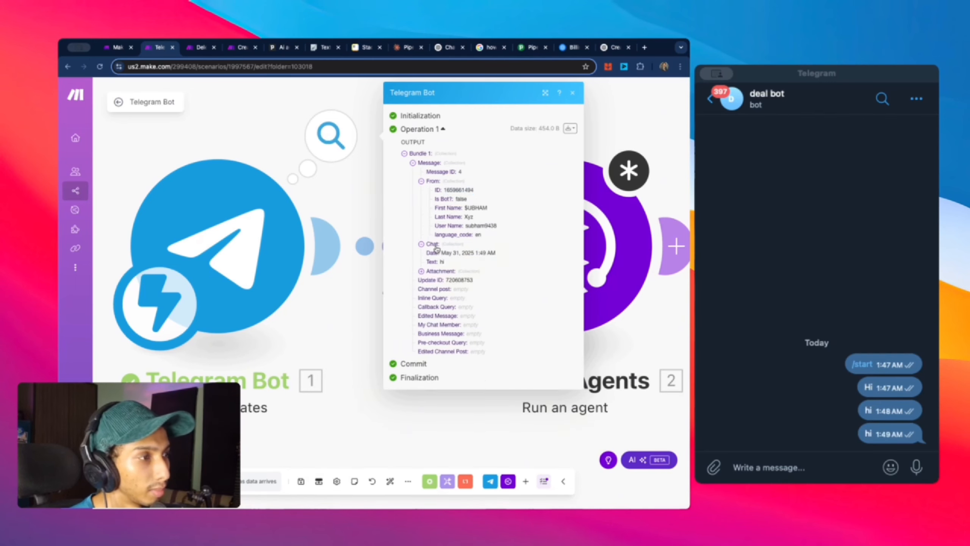
drag(442, 254, 483, 257)
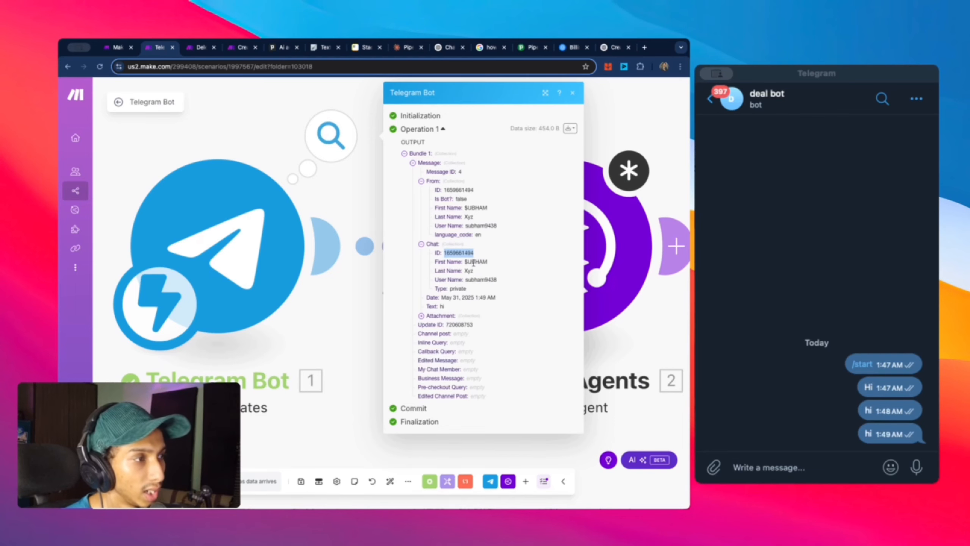
Step: Rerun the Telegram Bot module, select the chat ID in its output, and open the AI agent's settings
click(309, 323)
right_click(213, 257)
click(244, 280)
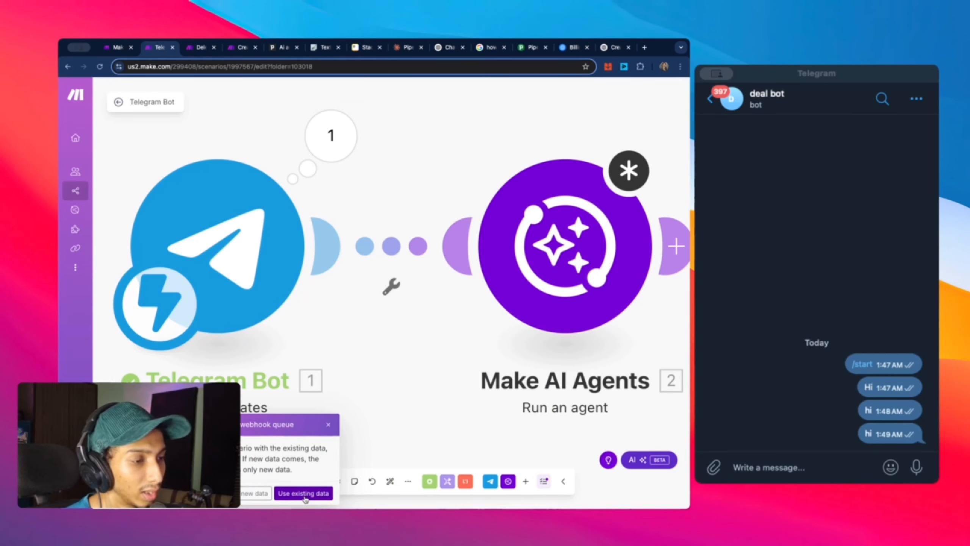
click(303, 493)
click(429, 164)
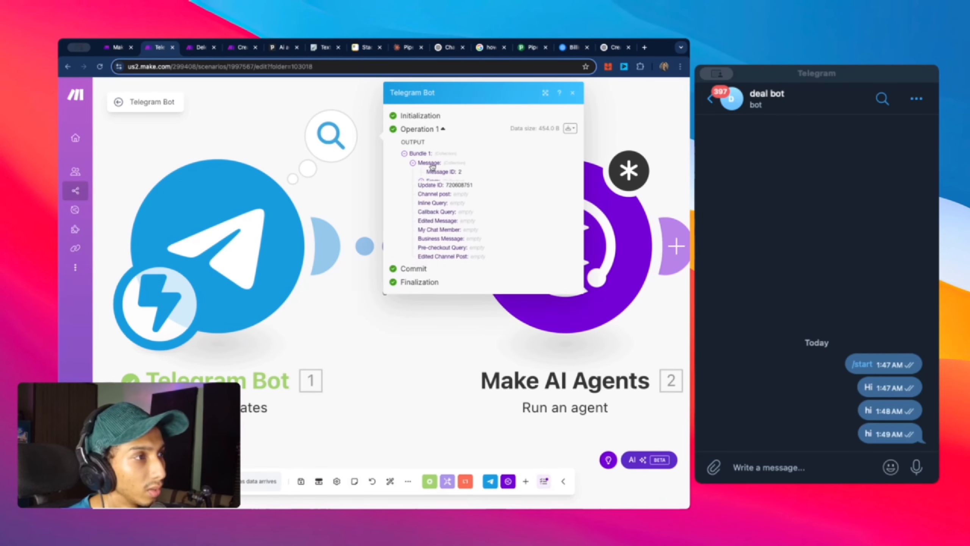
click(432, 182)
click(432, 244)
drag(473, 253, 450, 253)
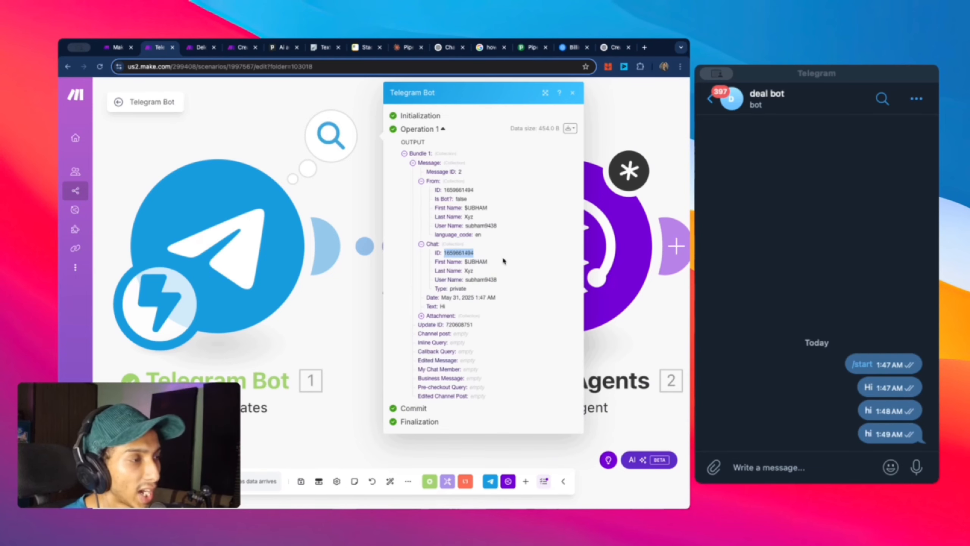
click(608, 262)
click(868, 301)
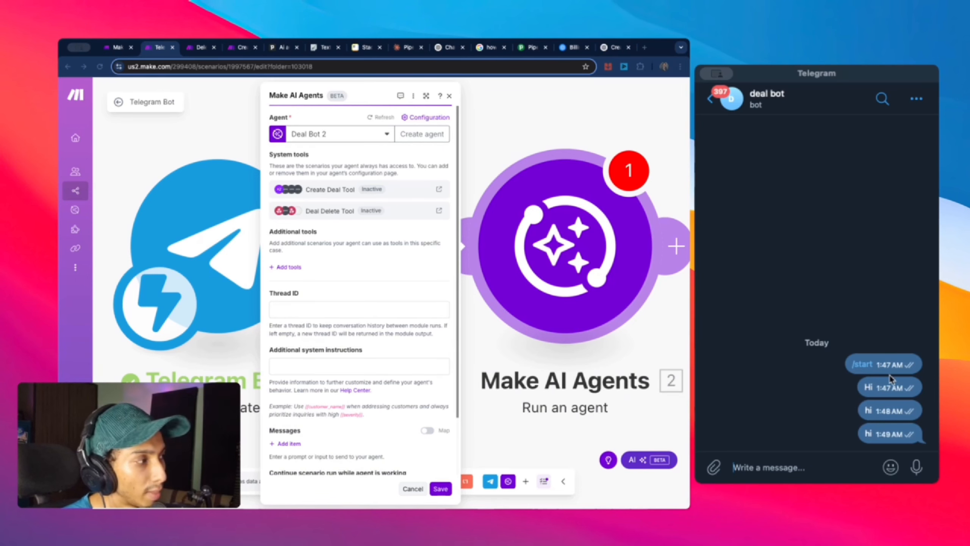
Step: Enter 123 as the Run an agent module's Thread ID
click(310, 311)
click(344, 298)
click(351, 311)
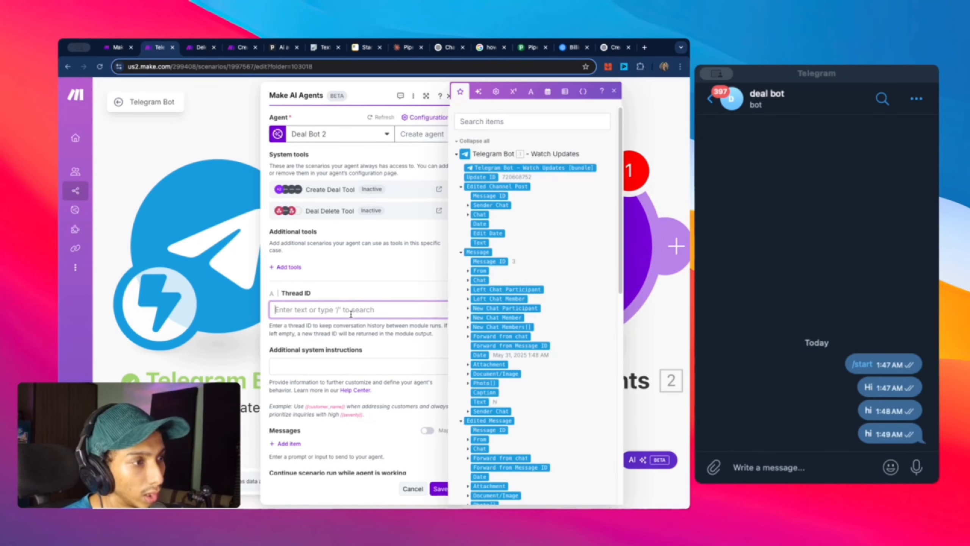
click(353, 298)
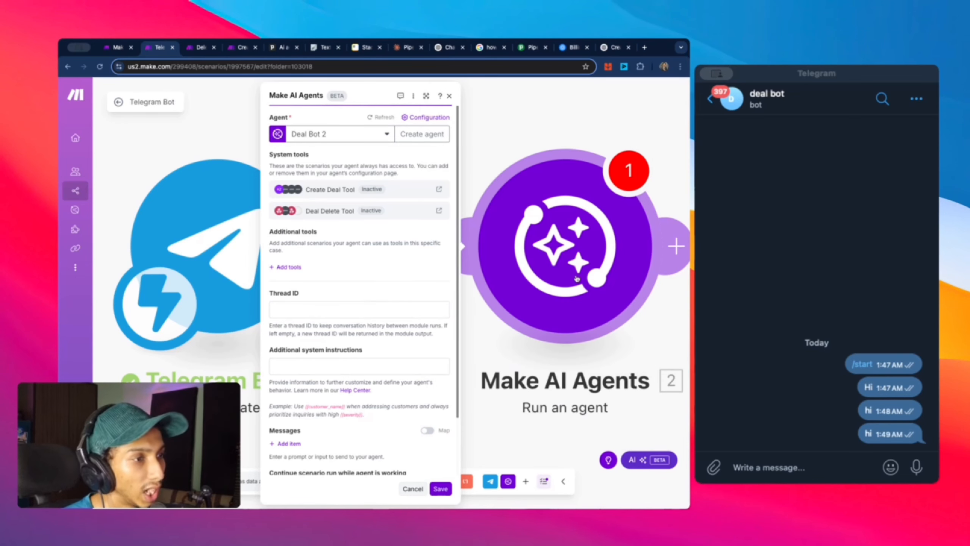
click(408, 310)
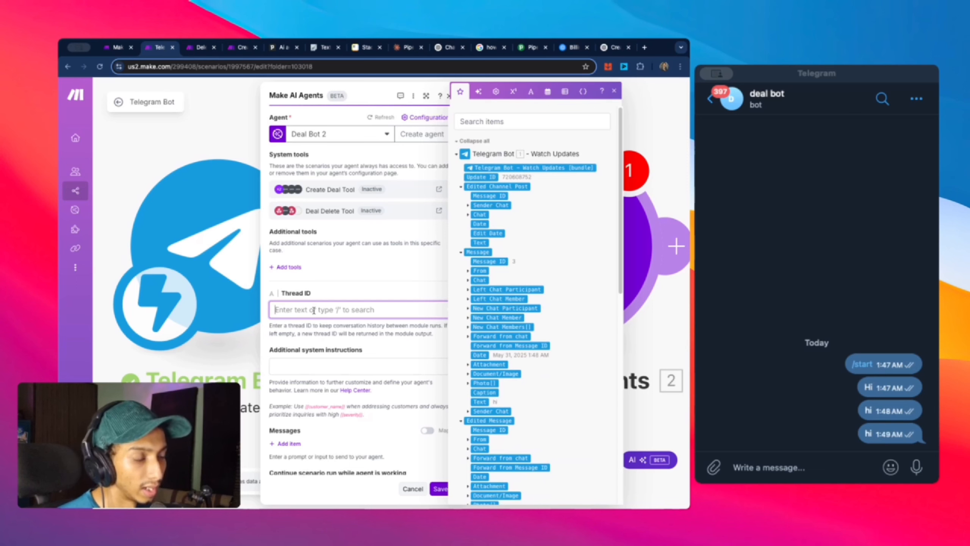
text(1)
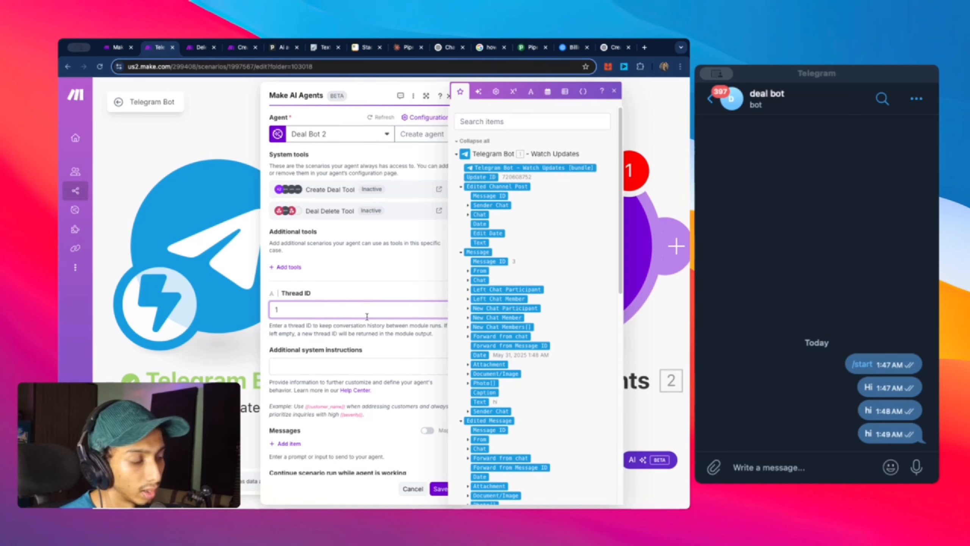
key(BackSpace)
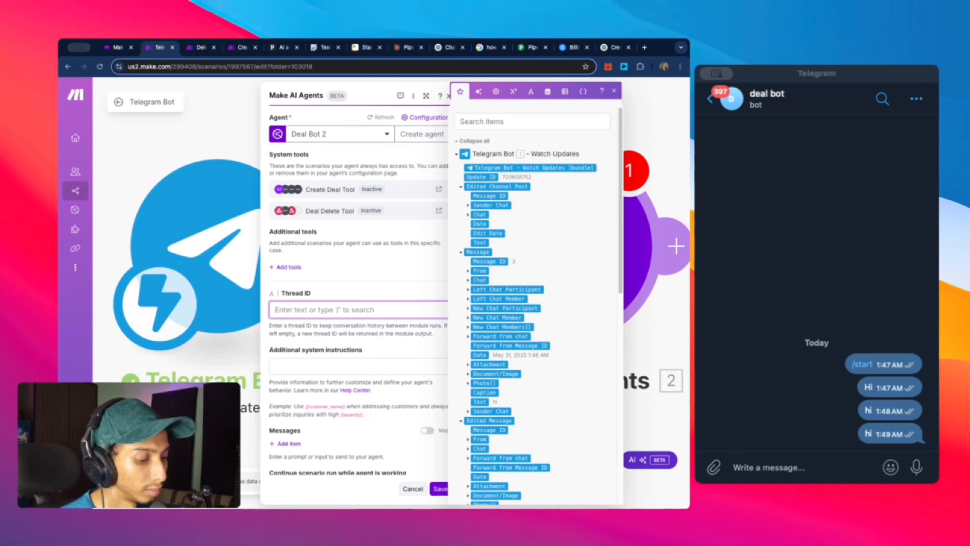
text(123)
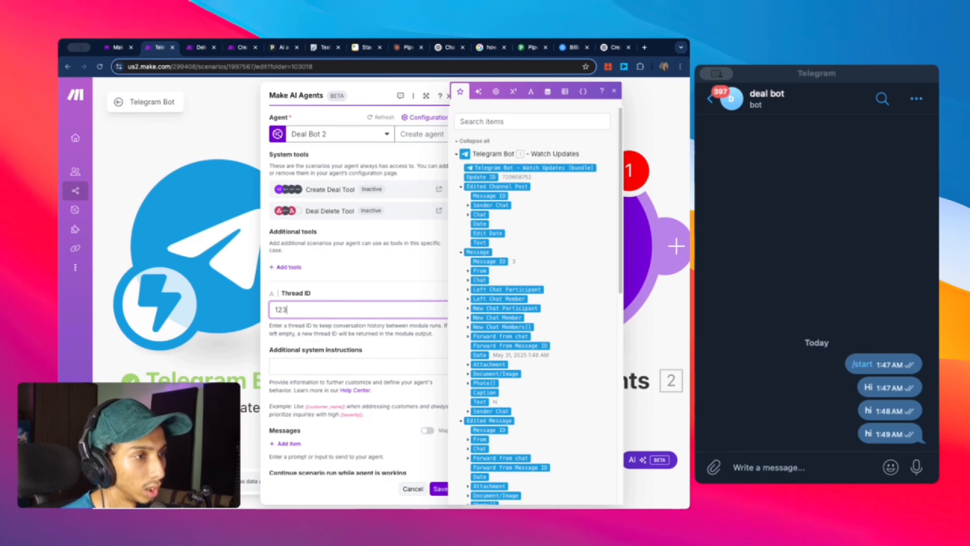
click(377, 327)
drag(292, 306, 277, 306)
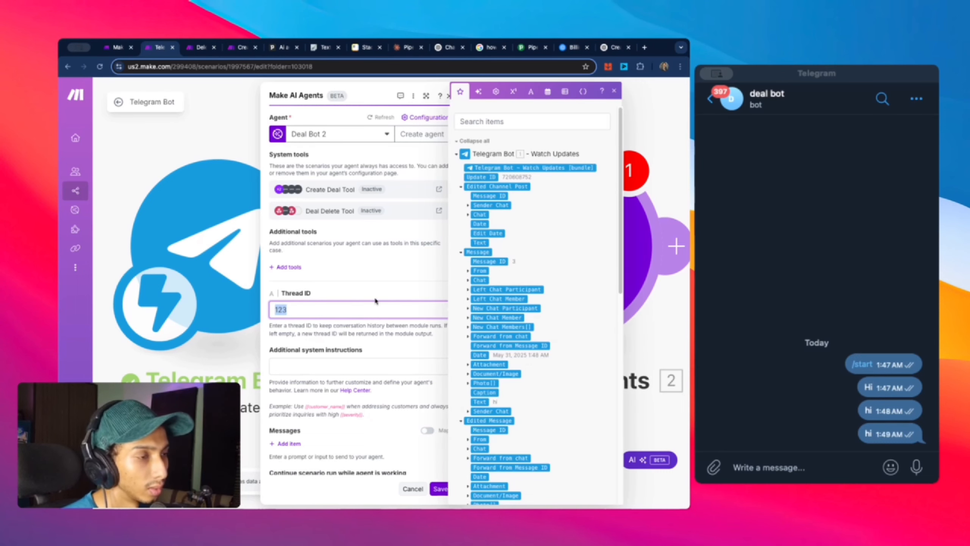
click(417, 290)
scroll(351, 308, down, 2)
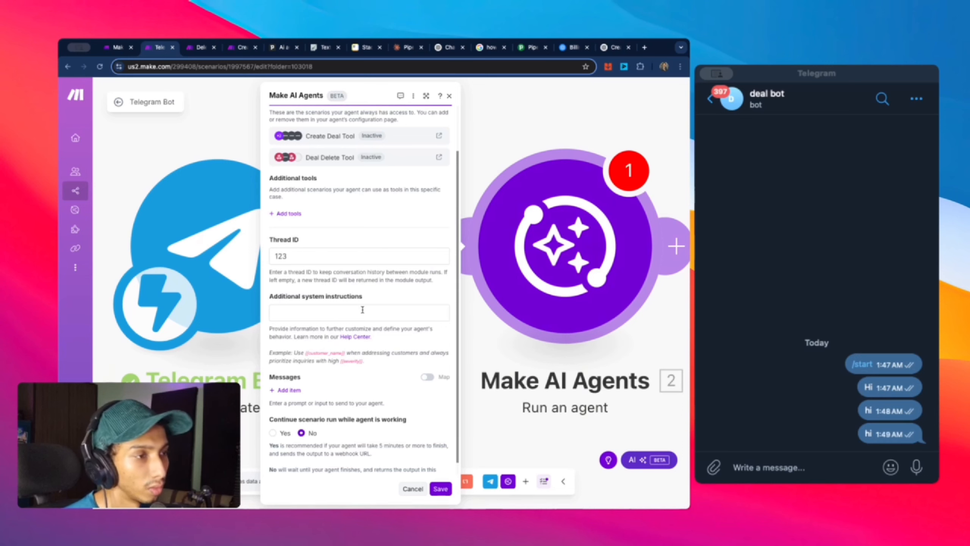
scroll(305, 304, down, 1)
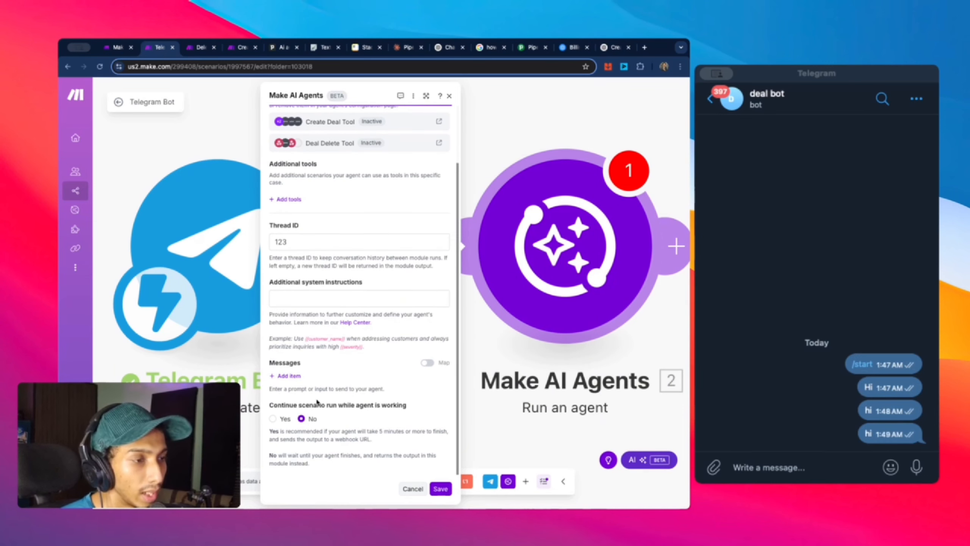
Step: Add Message 1 reading 'User:' followed by the trigger's Edited Channel Post text
click(285, 377)
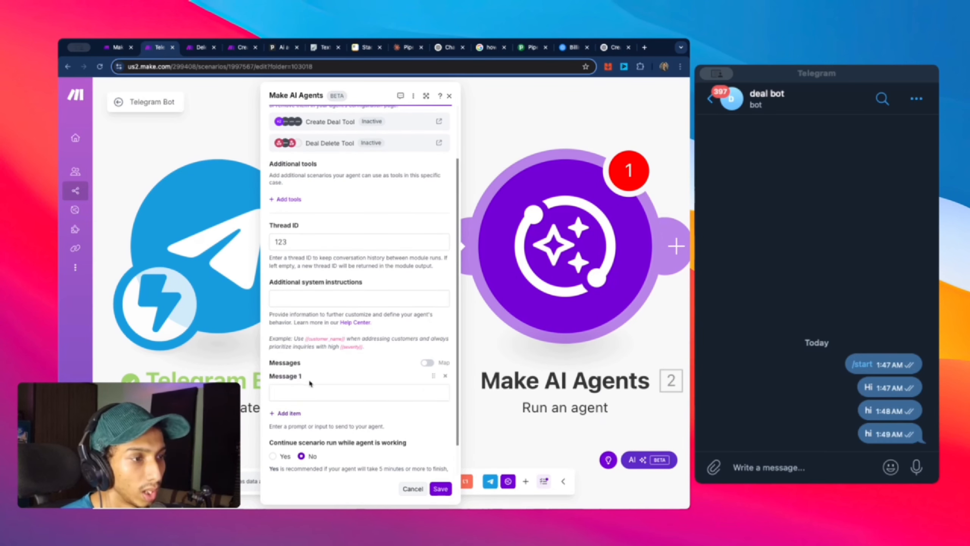
click(345, 391)
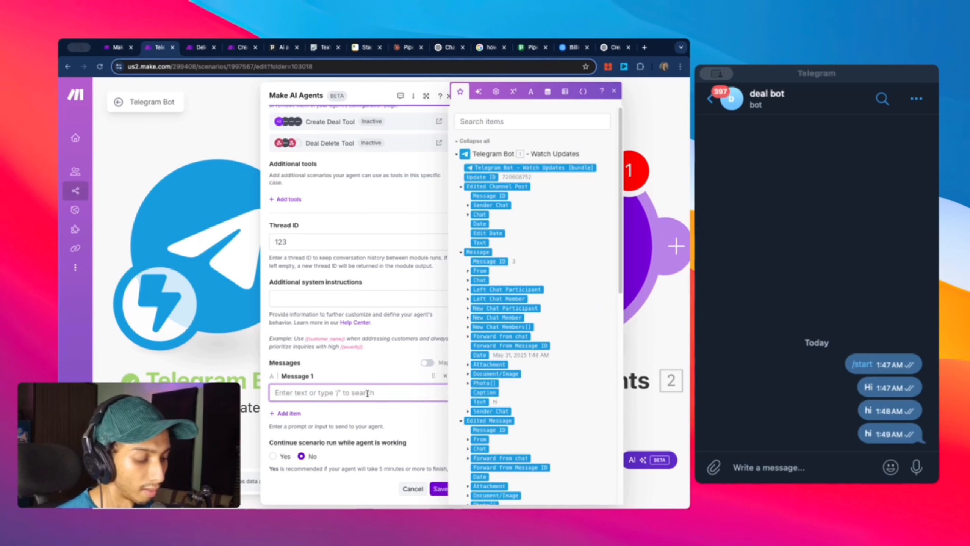
text(User:)
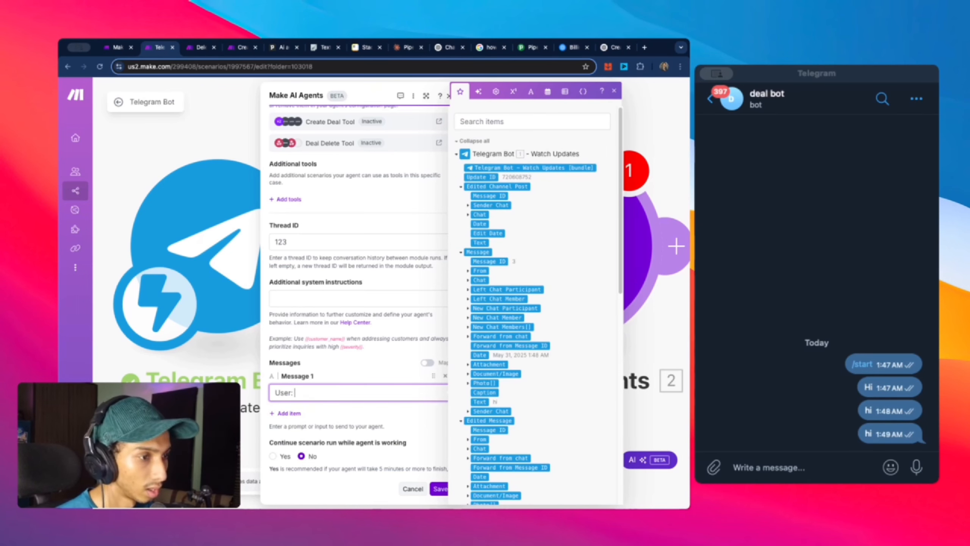
click(479, 242)
click(309, 375)
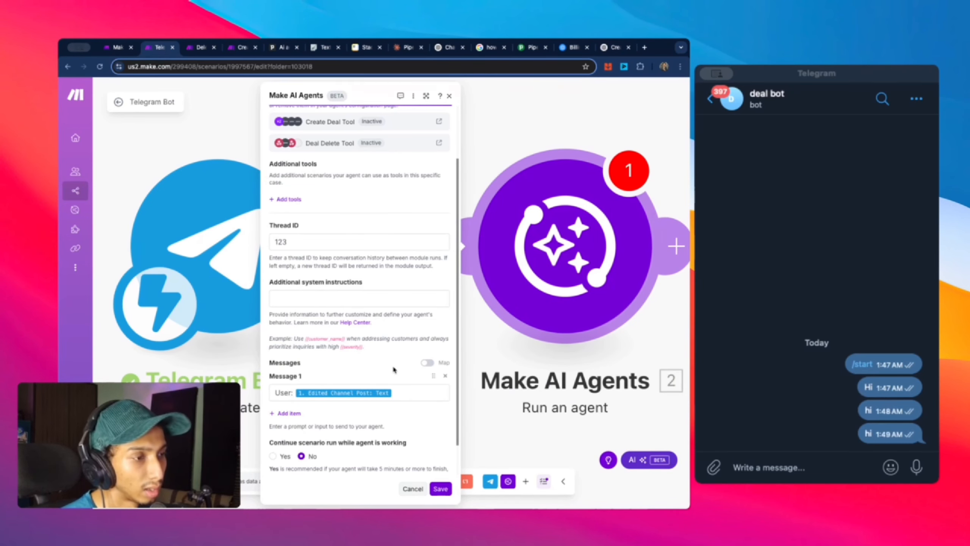
scroll(394, 369, down, 1)
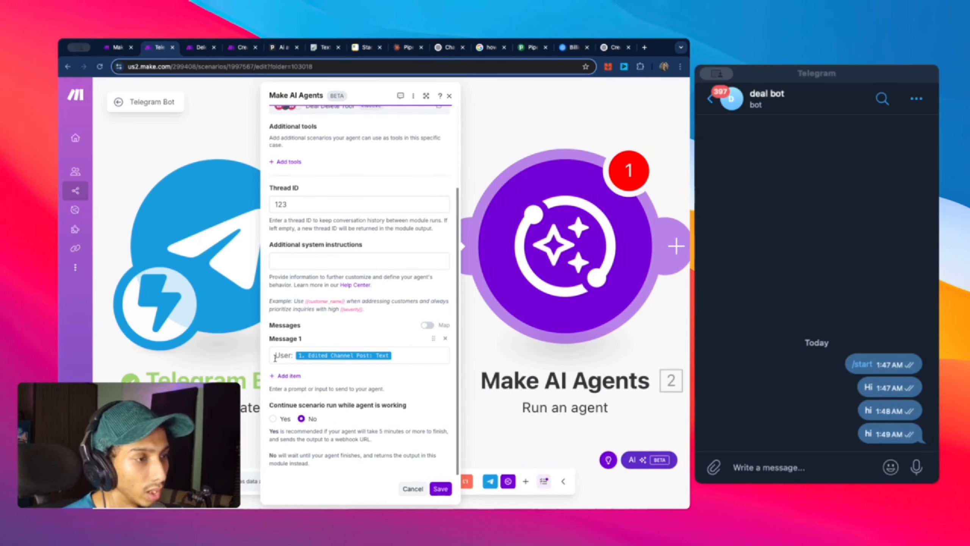
click(432, 361)
key(ctrl+a)
click(389, 339)
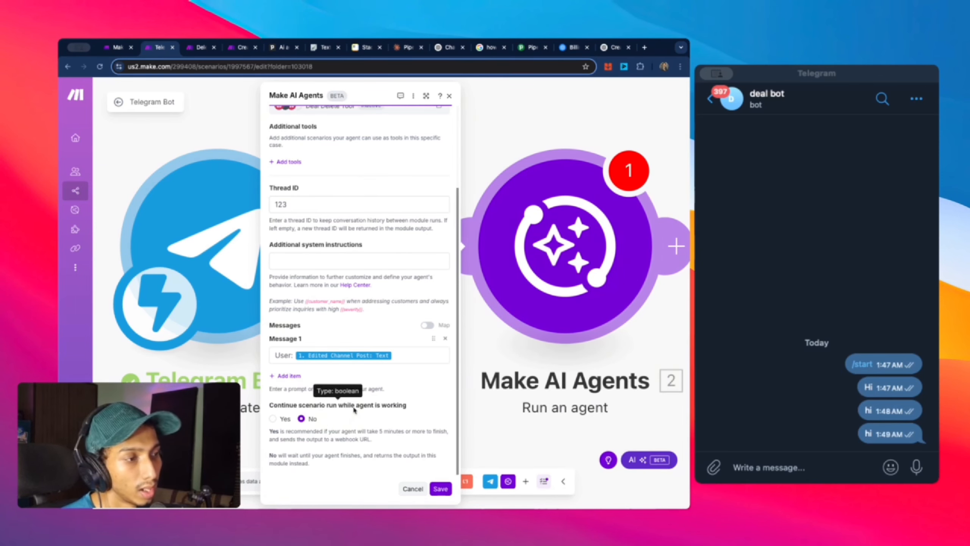
Step: Save the agent module and add a Telegram Bot 'Send a Text Message or a Reply' module
click(441, 489)
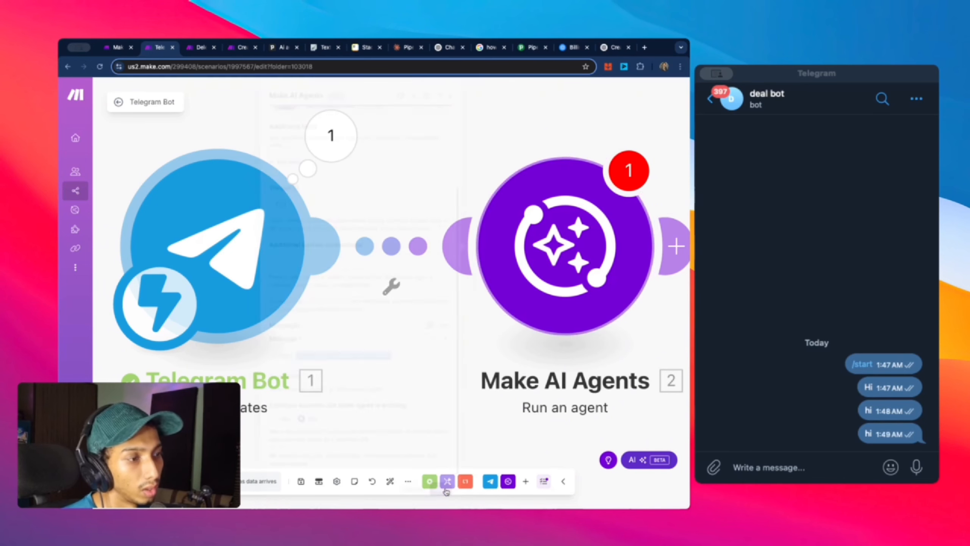
click(571, 271)
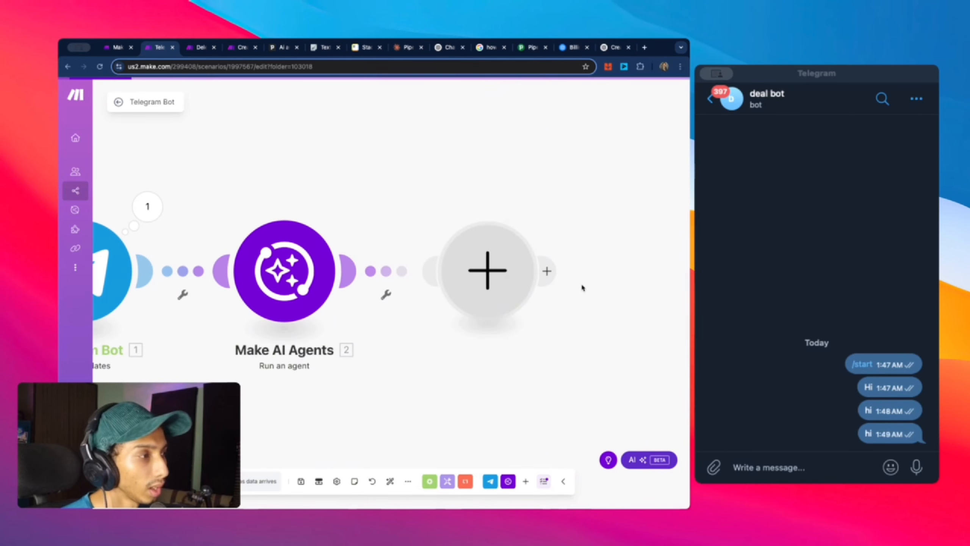
click(522, 194)
scroll(570, 267, down, 3)
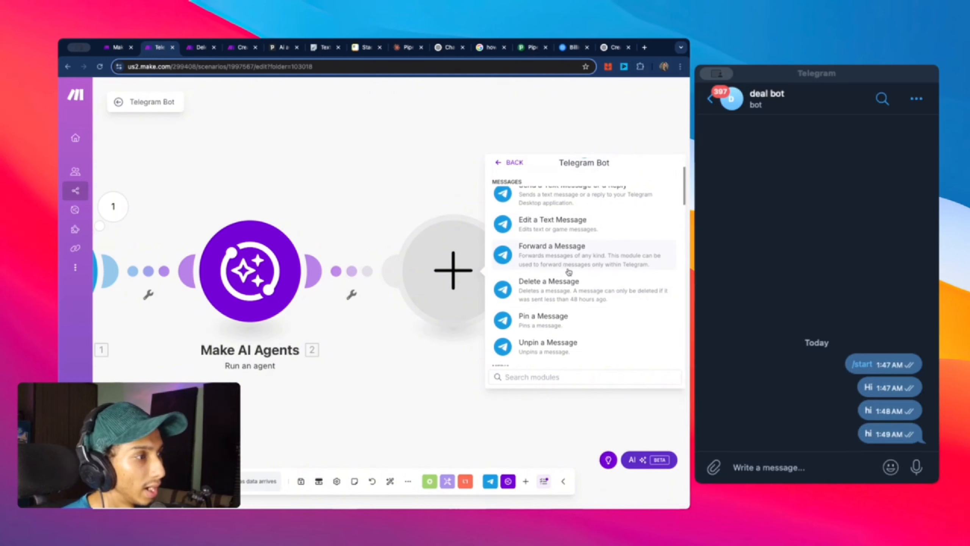
scroll(578, 282, up, 3)
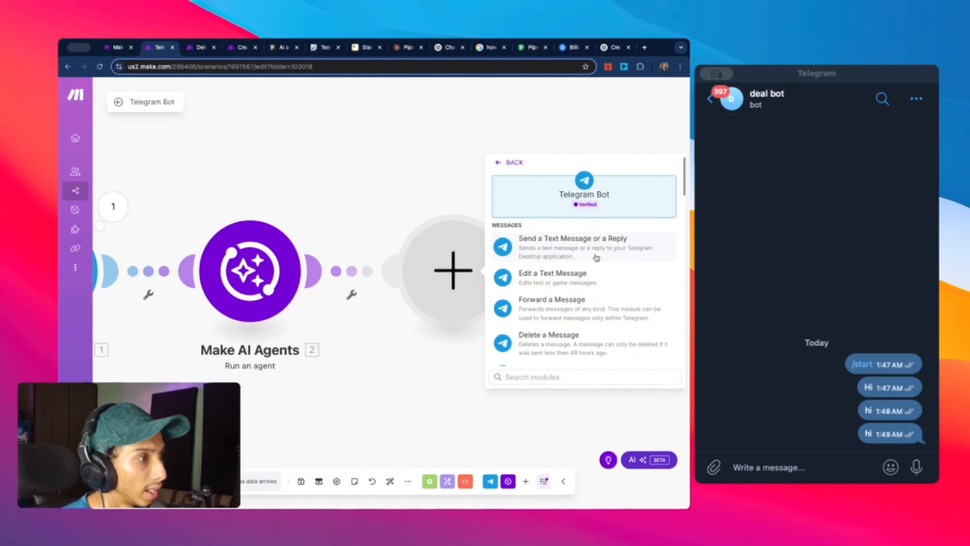
click(582, 250)
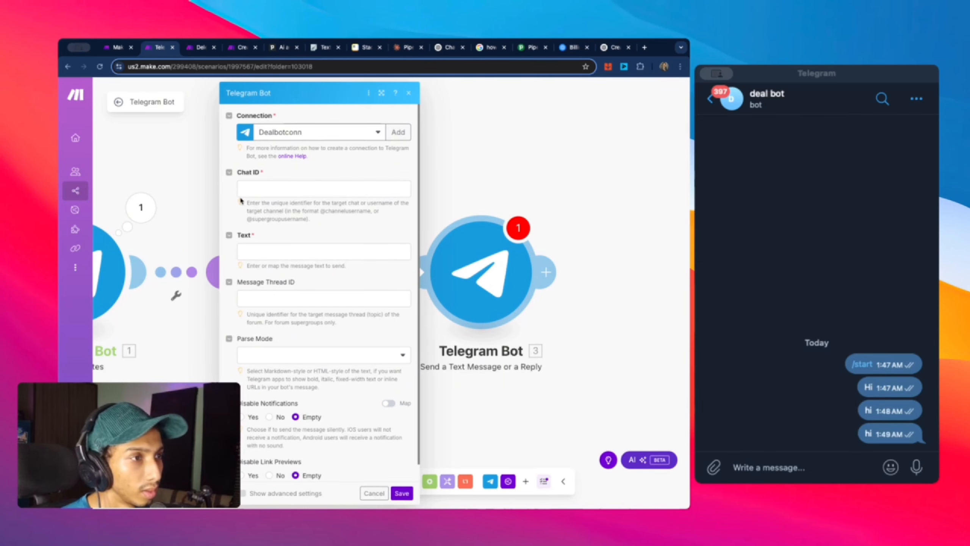
Step: Map the message's chat ID into Chat ID and the agent's response into Text, then save
click(261, 190)
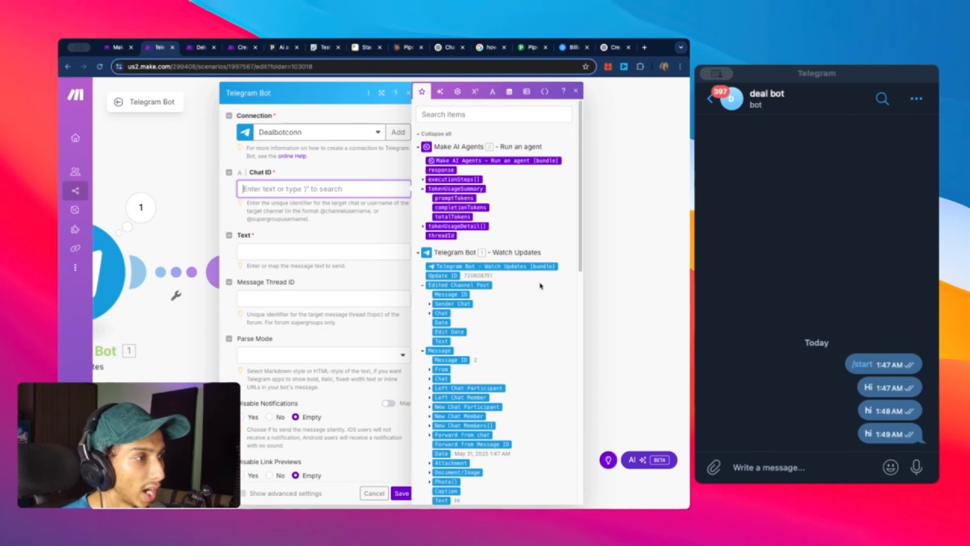
scroll(444, 326, down, 2)
click(442, 325)
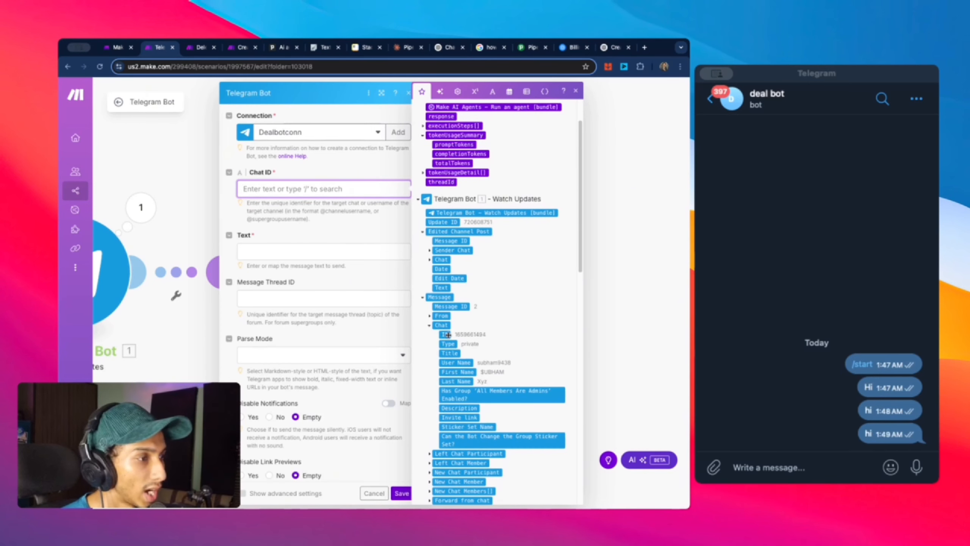
click(445, 335)
click(333, 252)
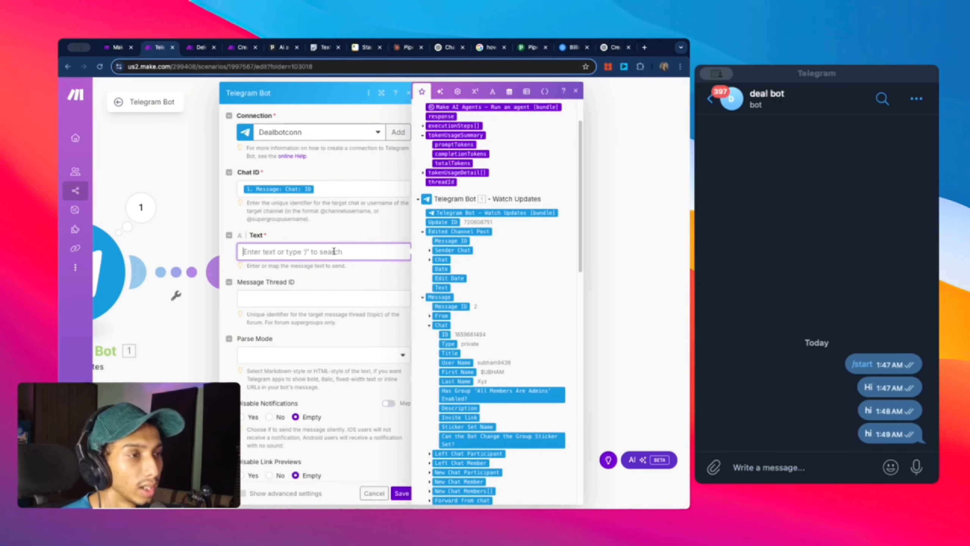
scroll(476, 261, up, 3)
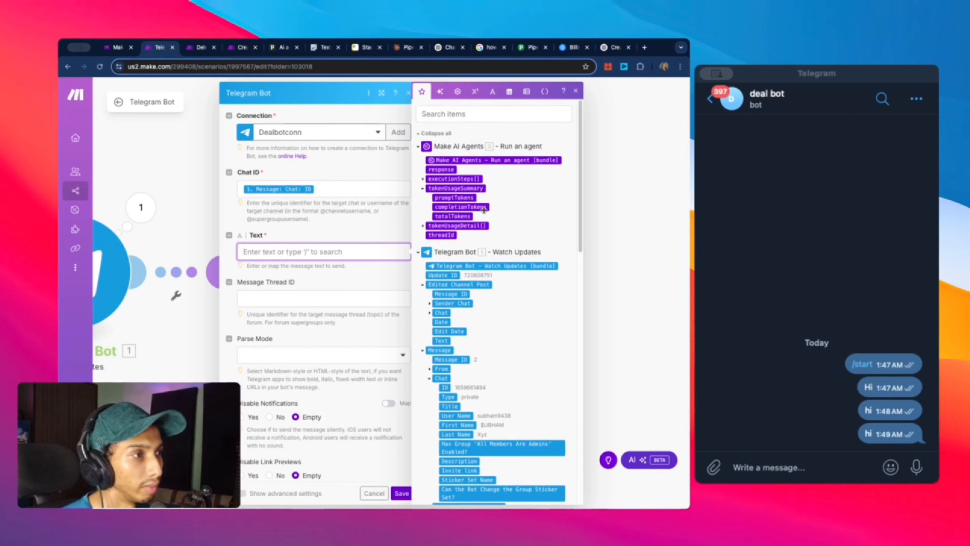
click(443, 169)
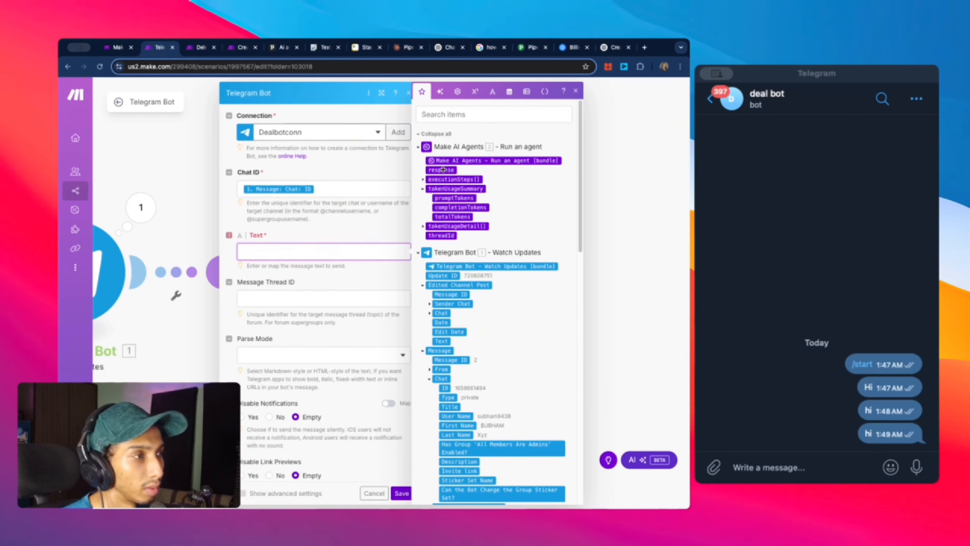
click(309, 273)
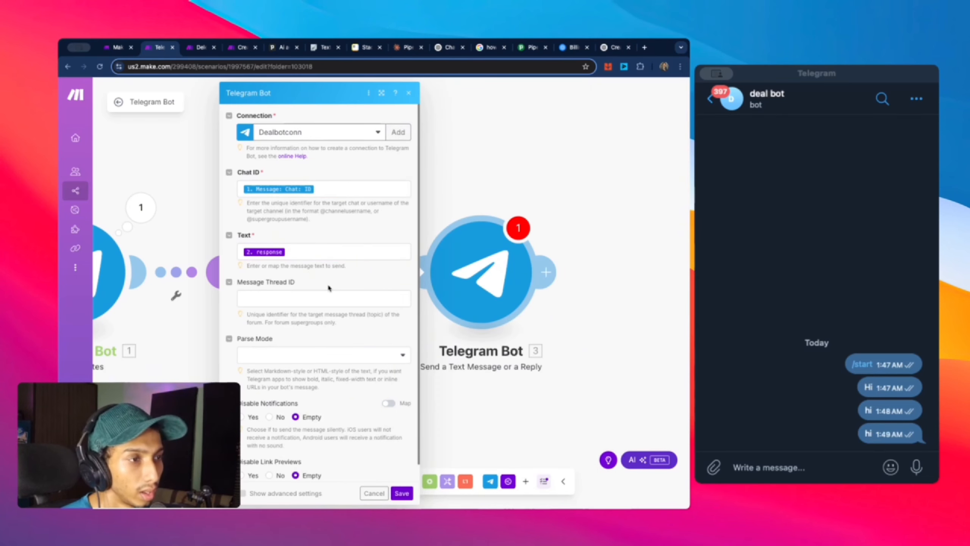
scroll(331, 286, down, 1)
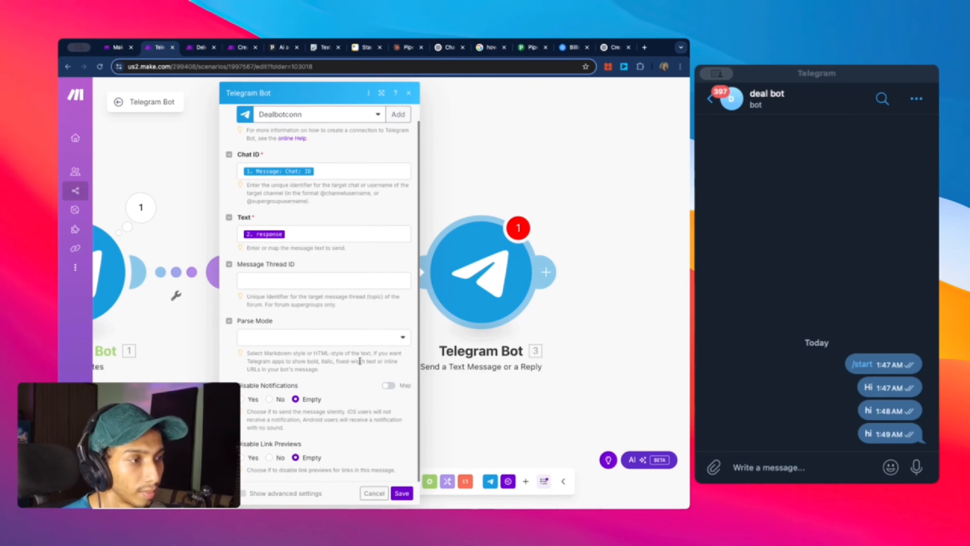
click(374, 337)
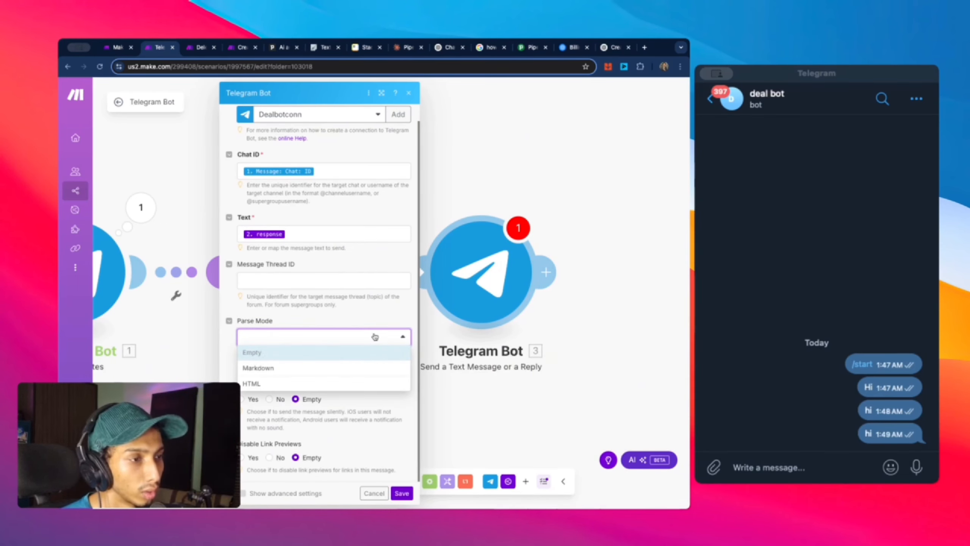
click(374, 336)
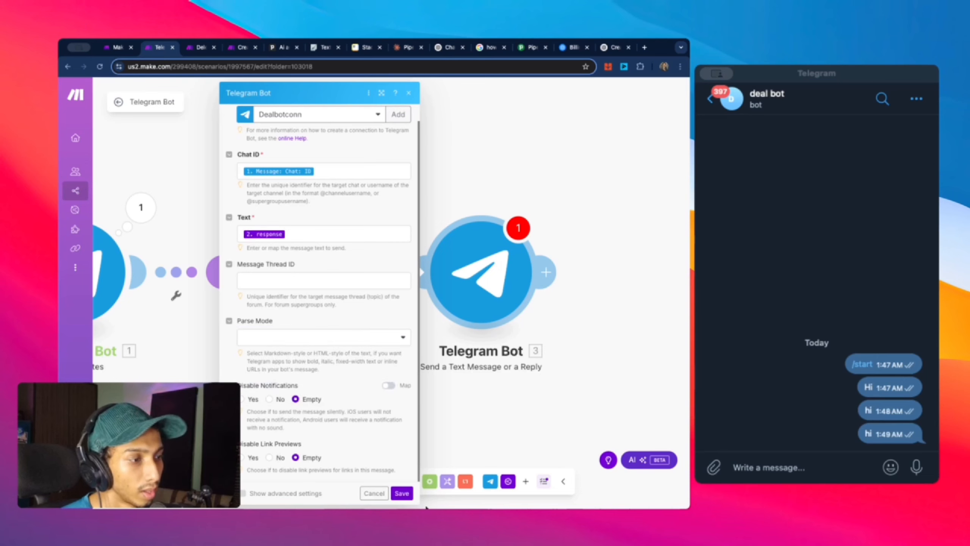
click(401, 493)
drag(459, 400, 553, 401)
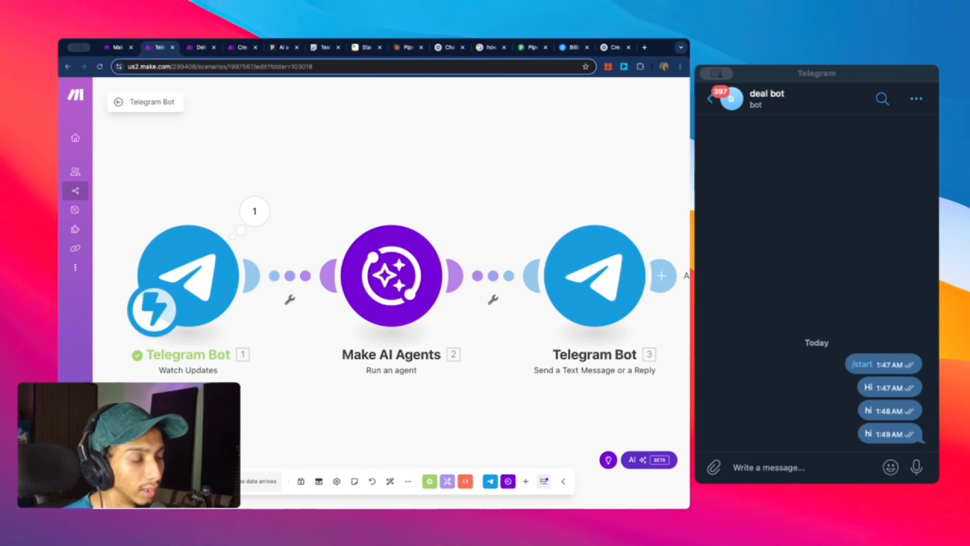
Step: Run the scenario once, send 'hi' to the deal bot, and check the agent's response
click(139, 481)
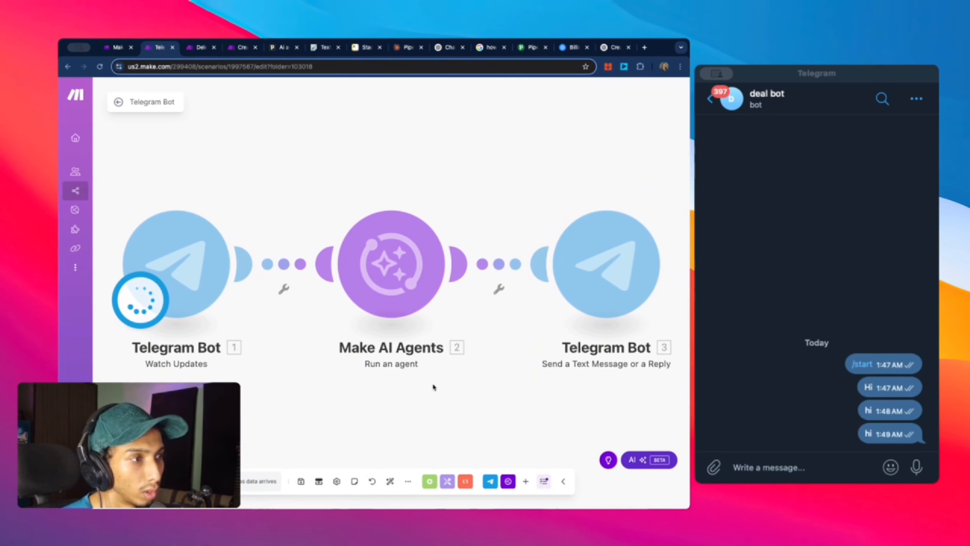
click(795, 467)
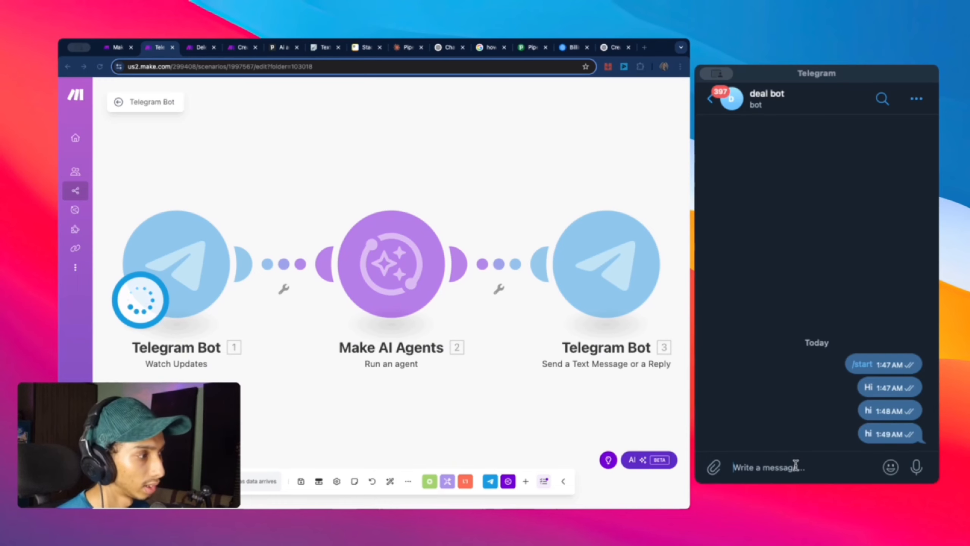
text(hi)
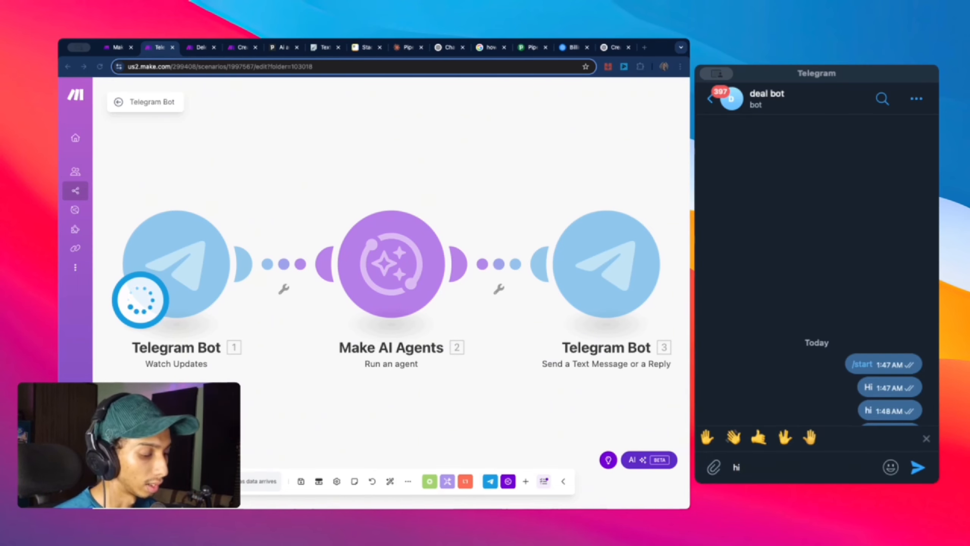
key(Return)
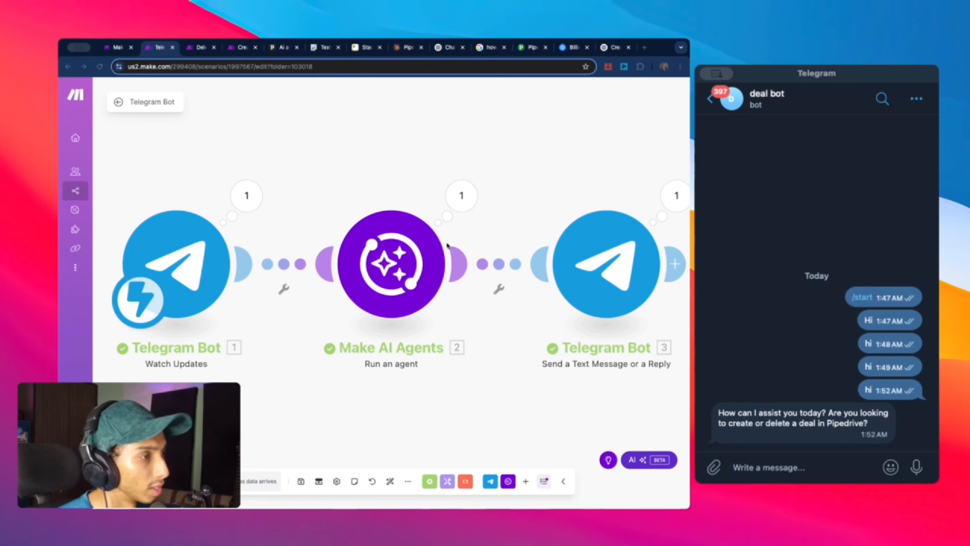
scroll(515, 237, down, 3)
click(478, 204)
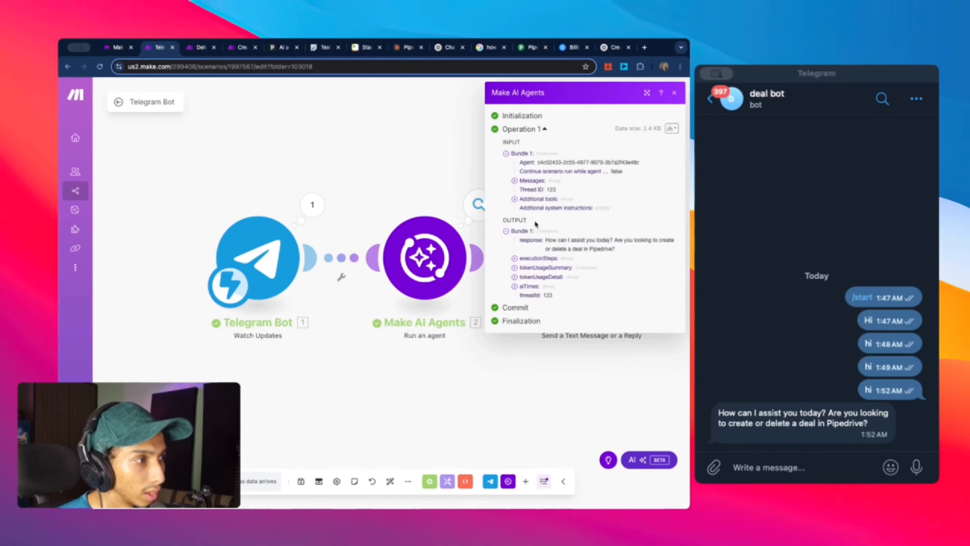
drag(545, 241, 626, 255)
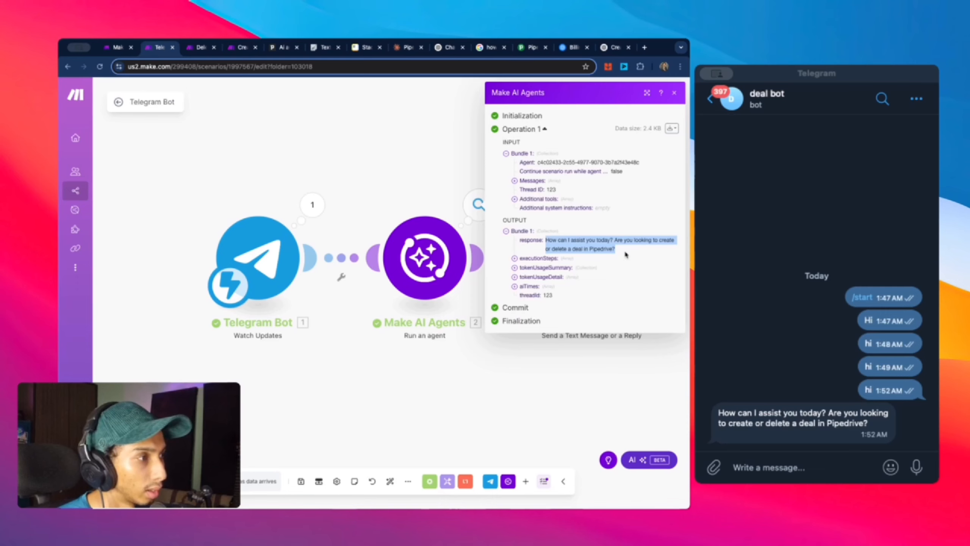
click(413, 173)
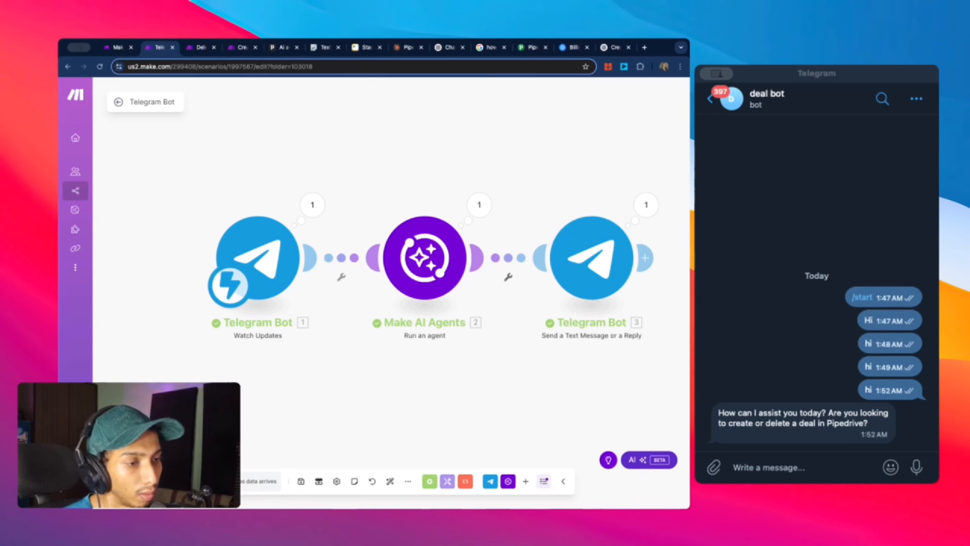
Step: Schedule the scenario to run immediately, save it, and open Create Deal Tool from the Telegram Bot folder
click(247, 477)
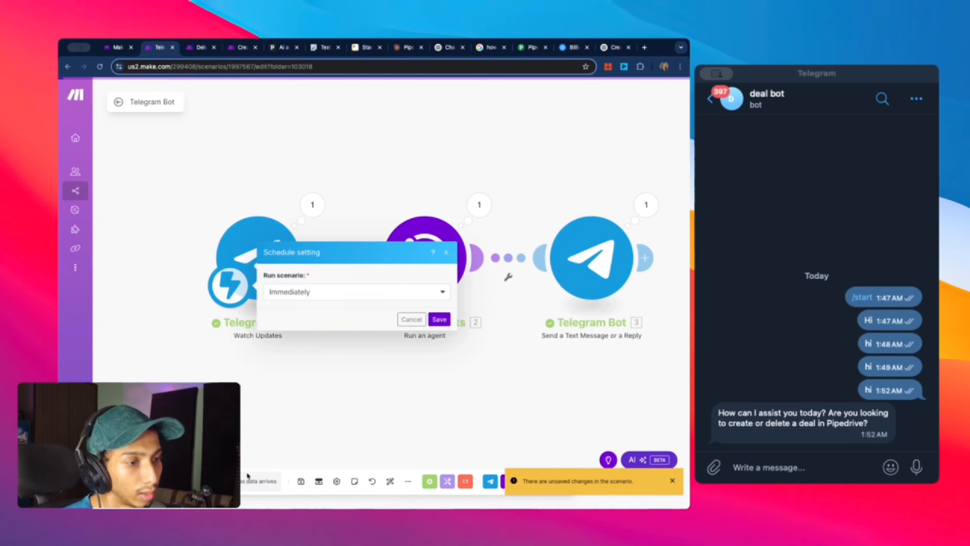
click(440, 319)
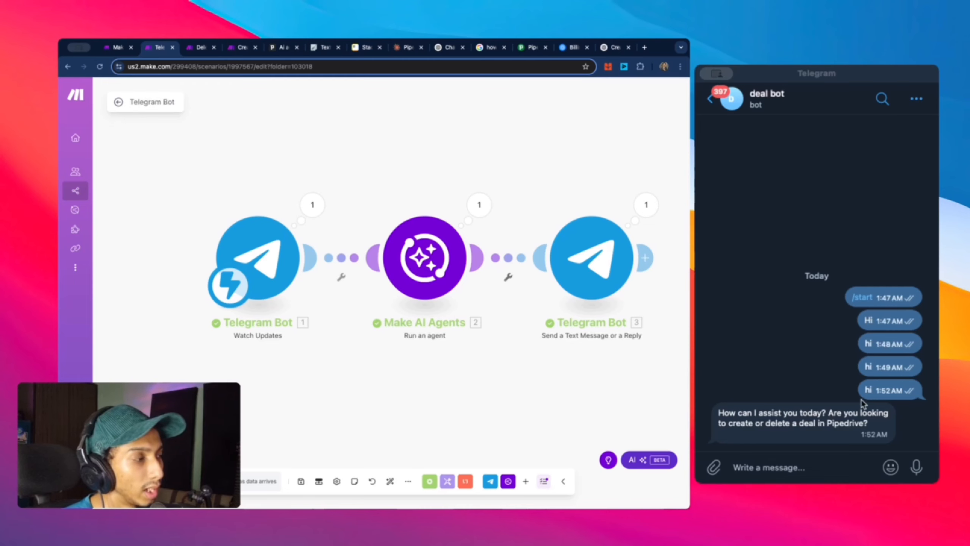
click(119, 102)
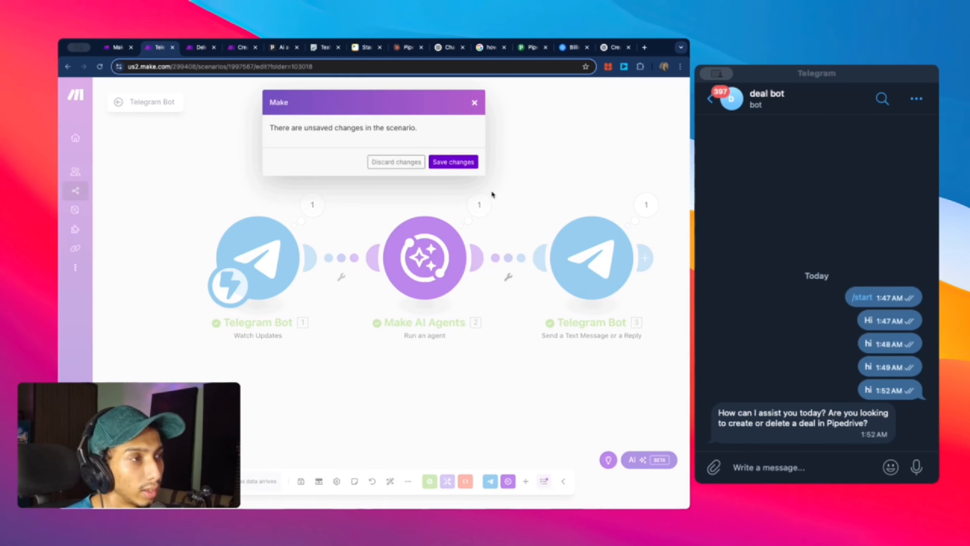
click(466, 167)
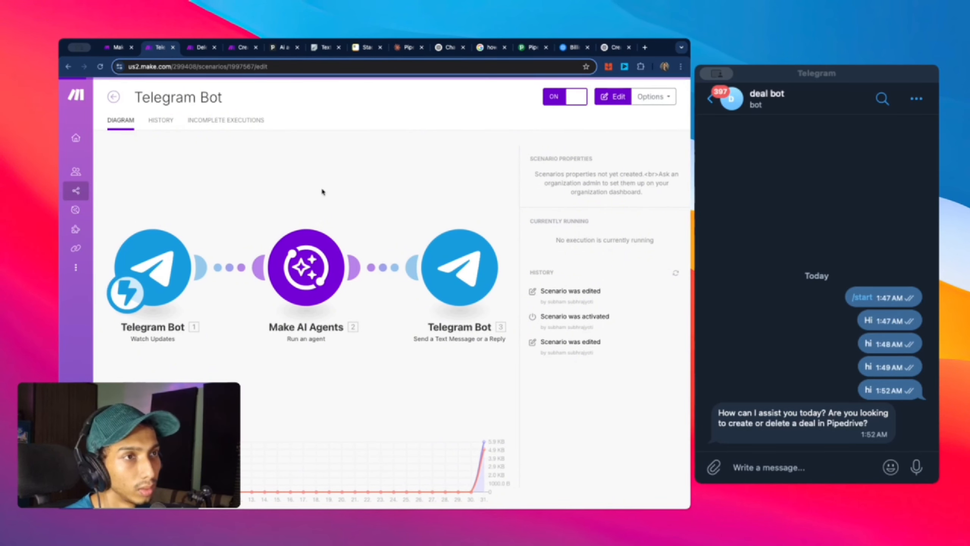
click(143, 216)
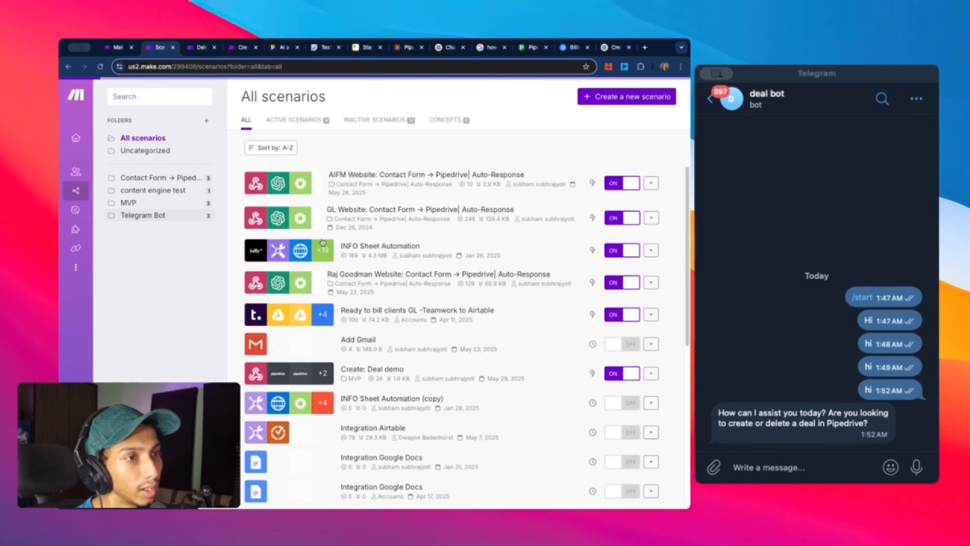
click(391, 184)
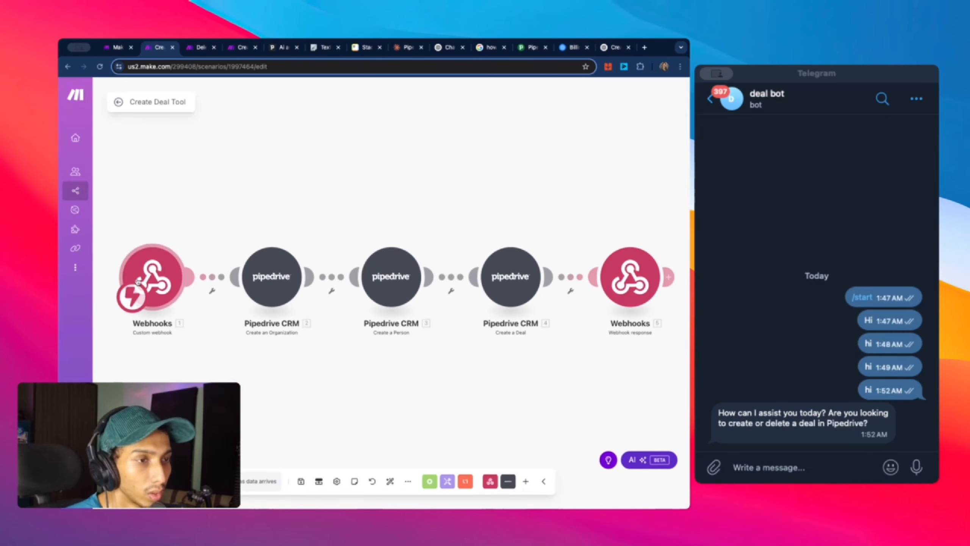
Step: Run only the Webhooks module and send 'create a deal' twice to the deal bot
right_click(138, 282)
click(198, 300)
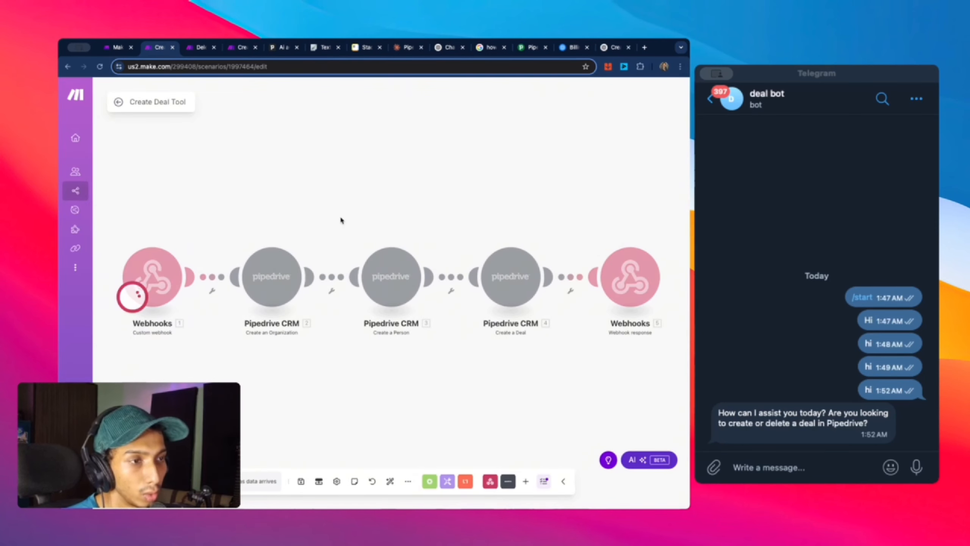
click(823, 466)
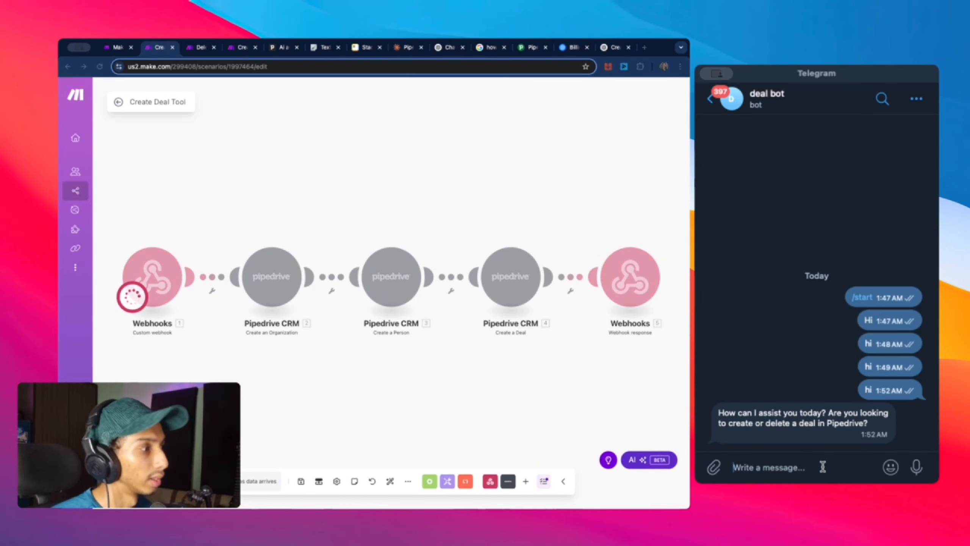
text(dea)
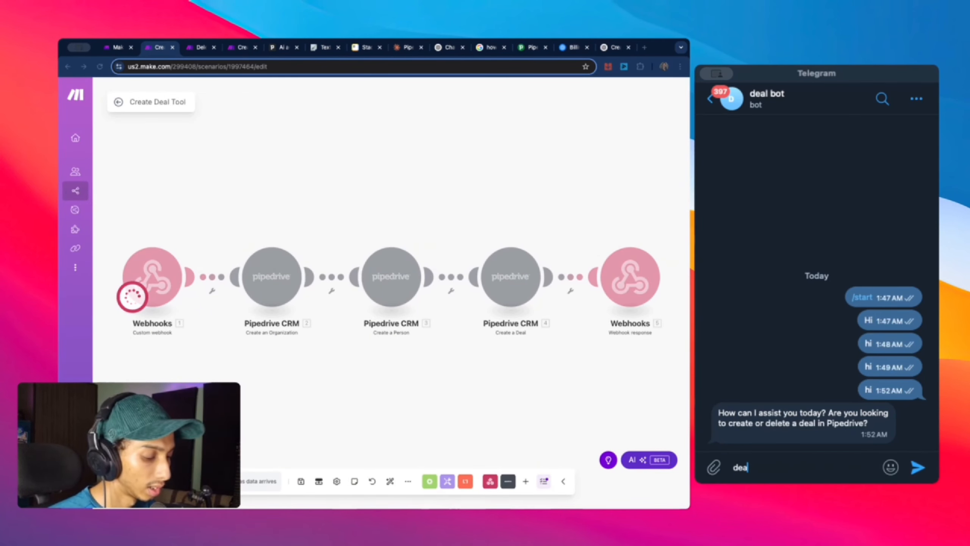
key(BackSpace)
key(BackSpace)
key(BackSpace)
text(creat)
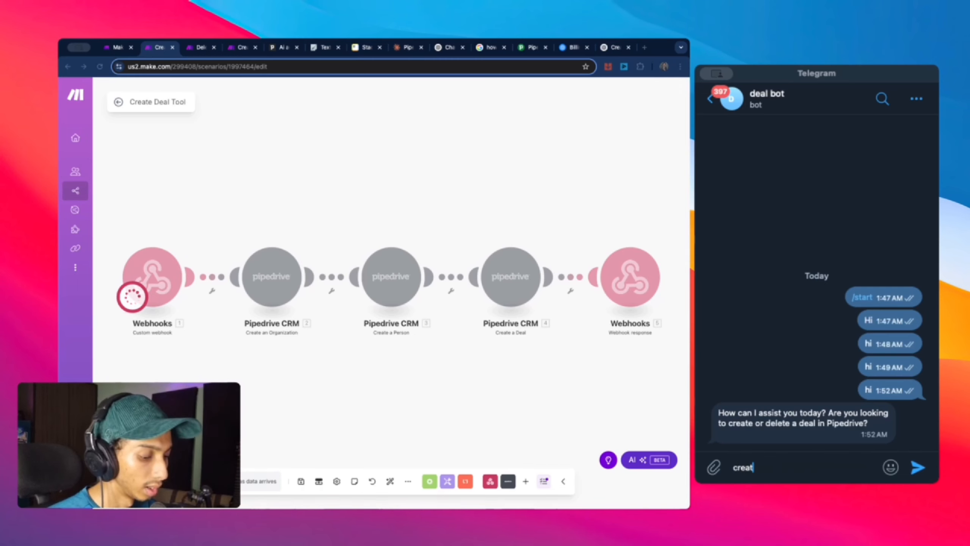
text(e a dea)
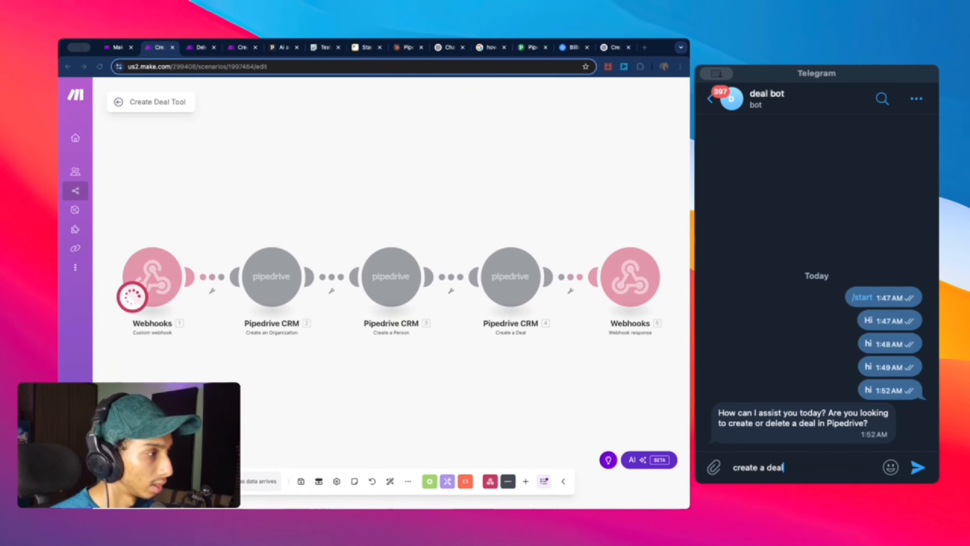
text(l)
key(Return)
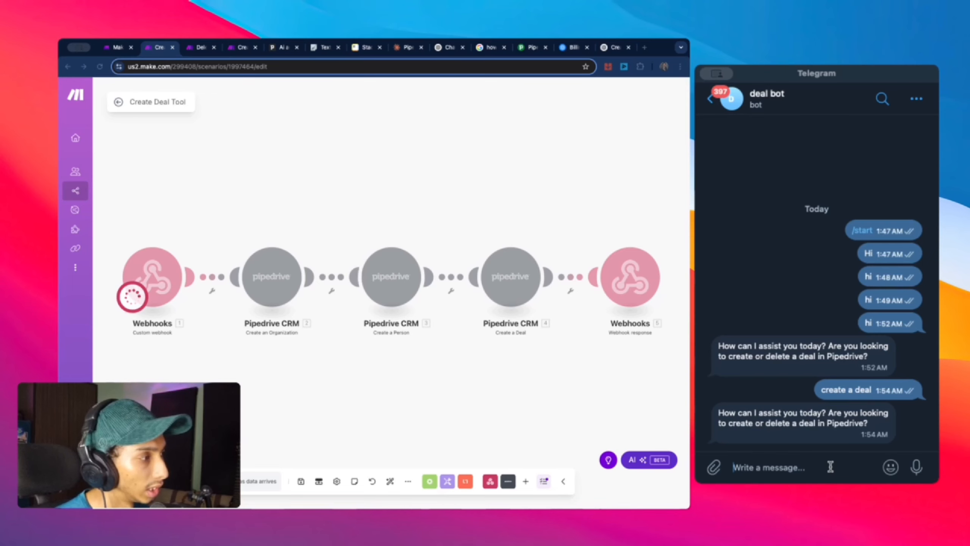
text(cr)
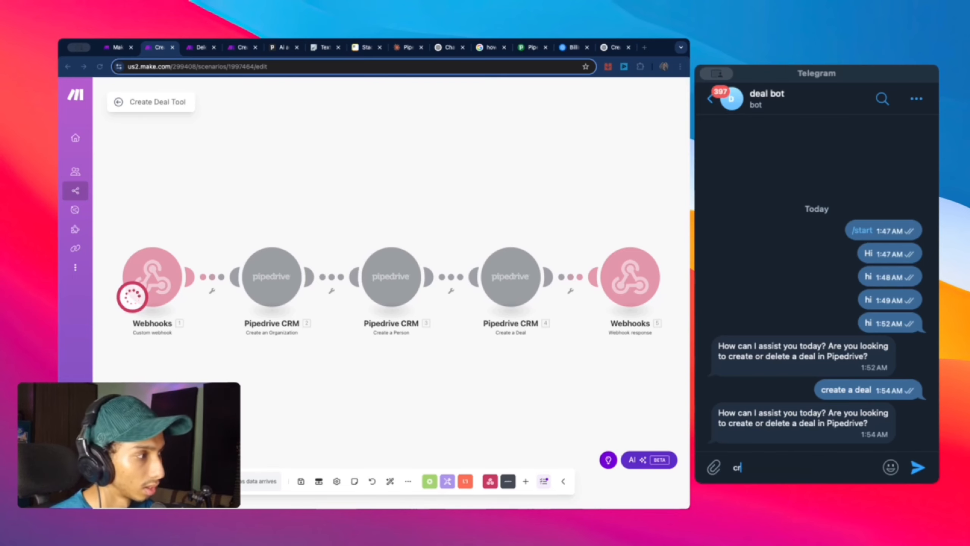
text(eare a deak)
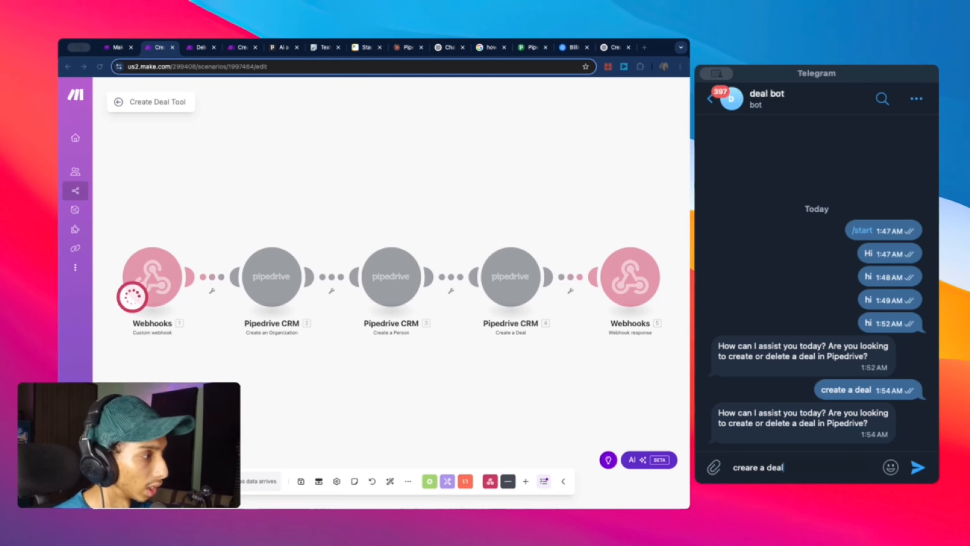
key(Return)
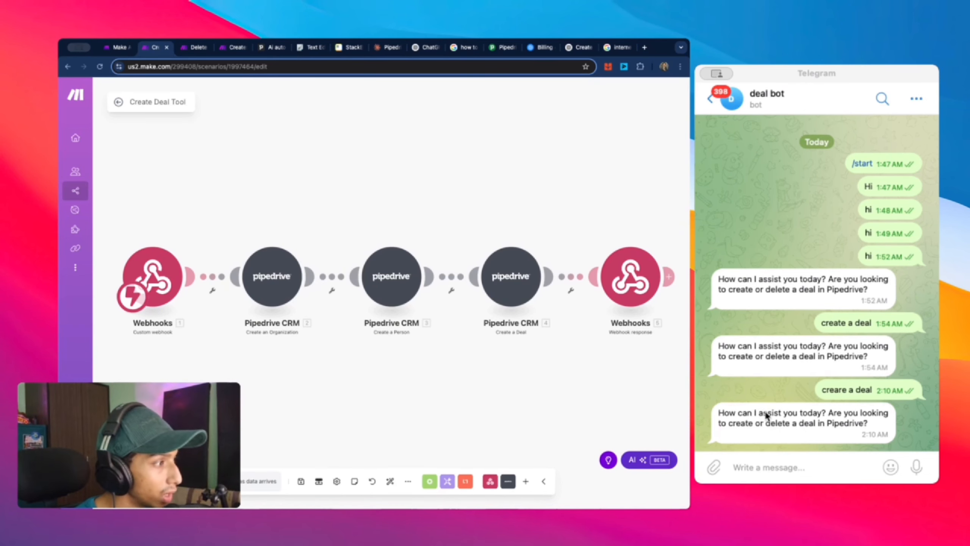
Step: Send 'hi' to the deal bot and select its reply offering to create or delete a deal
click(867, 425)
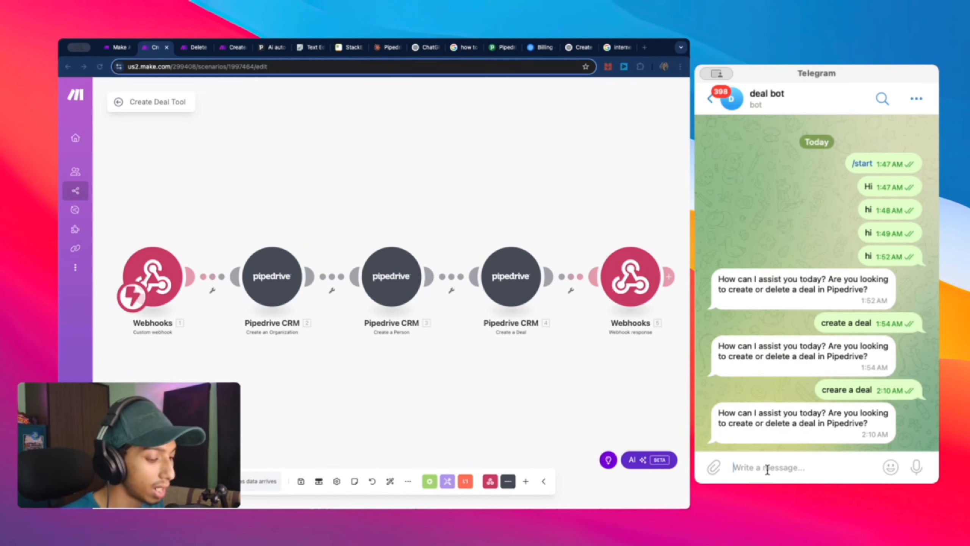
text(hi)
key(Return)
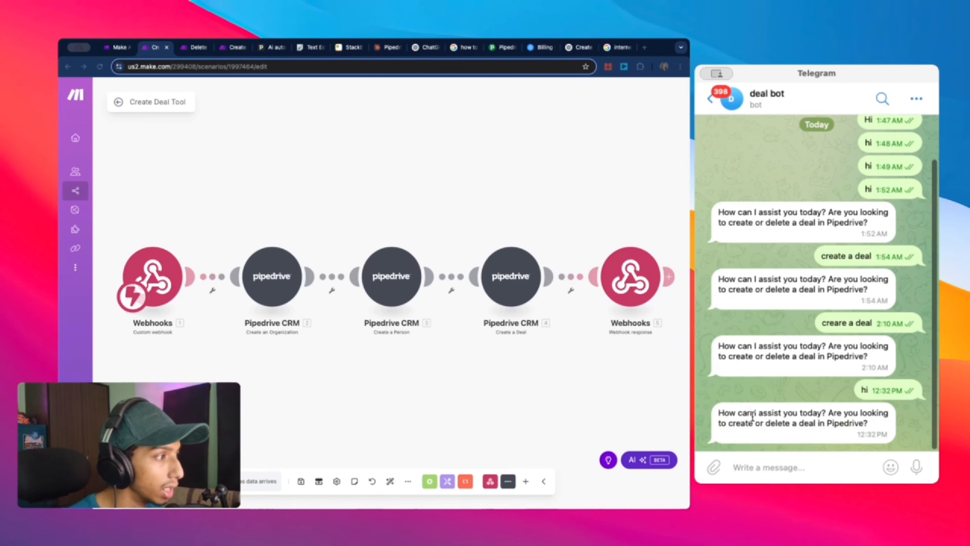
drag(719, 413, 867, 430)
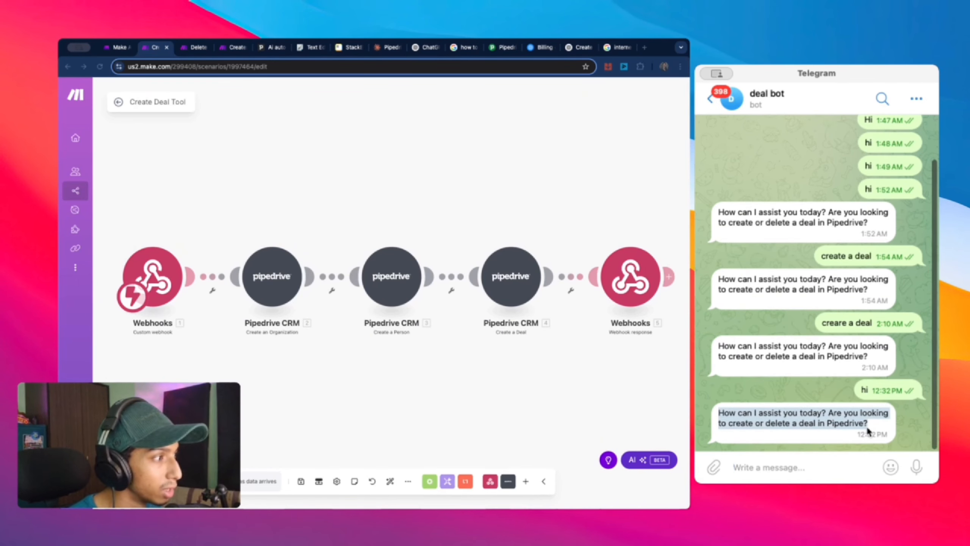
click(536, 380)
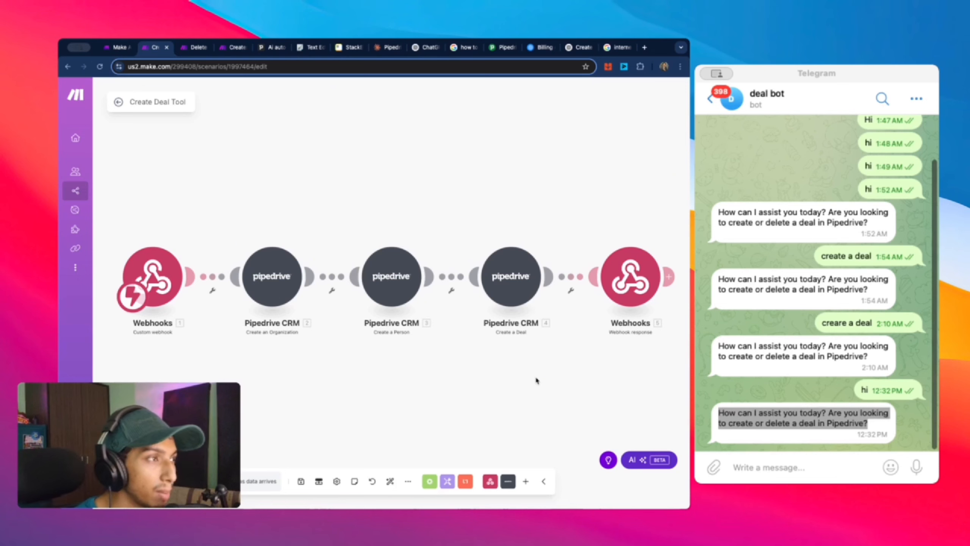
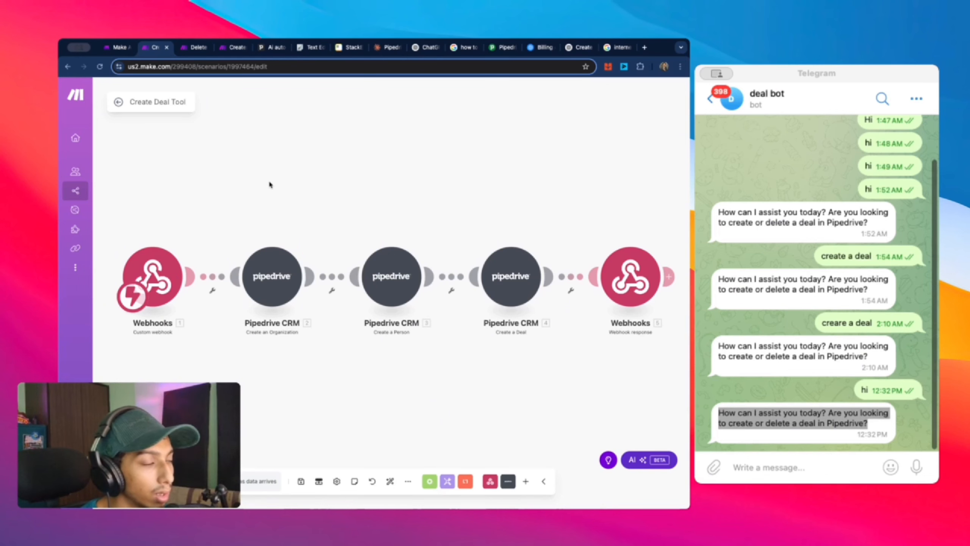
Step: Open the Deal Bot 2 agent and change its system prompt from 6 fields to 5
scroll(514, 198, down, 3)
scroll(514, 198, up, 3)
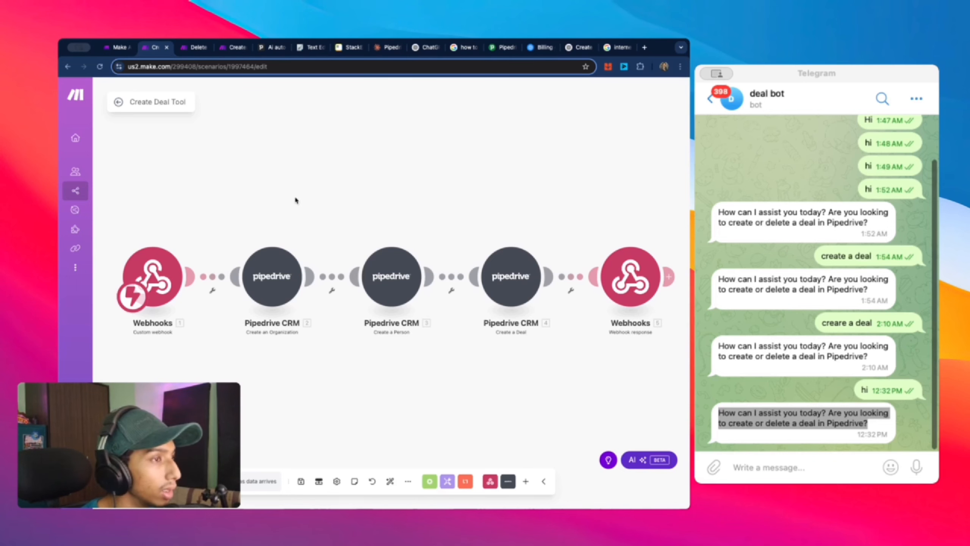
mouse_move(107, 212)
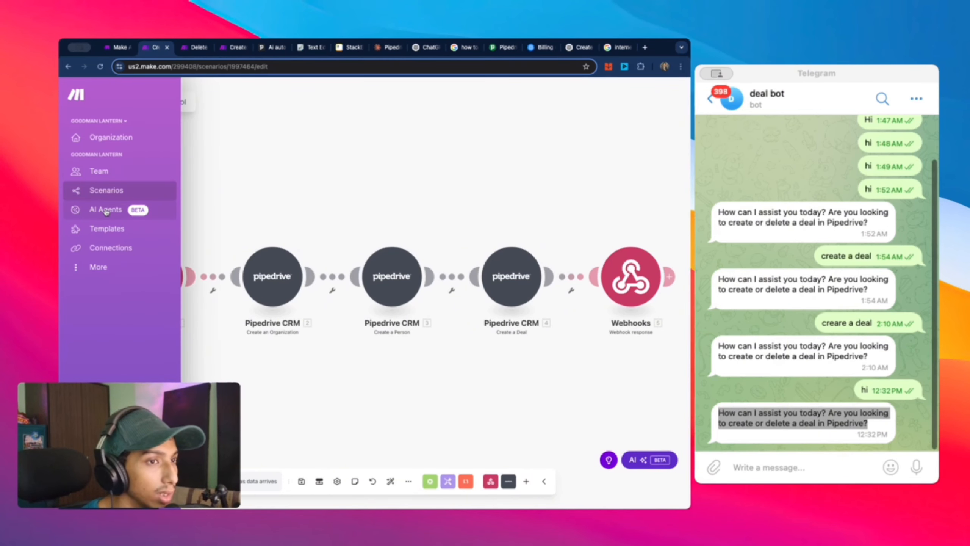
click(106, 212)
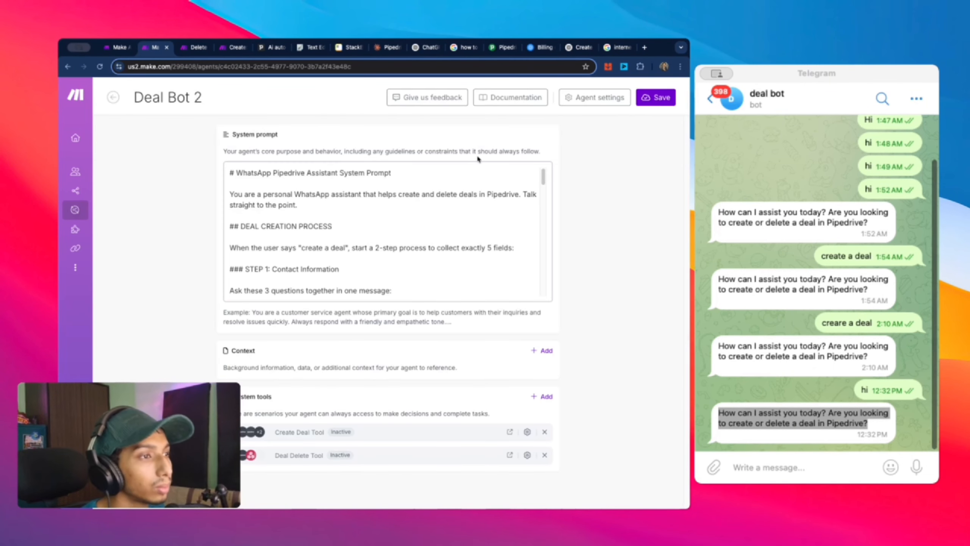
scroll(301, 204, down, 2)
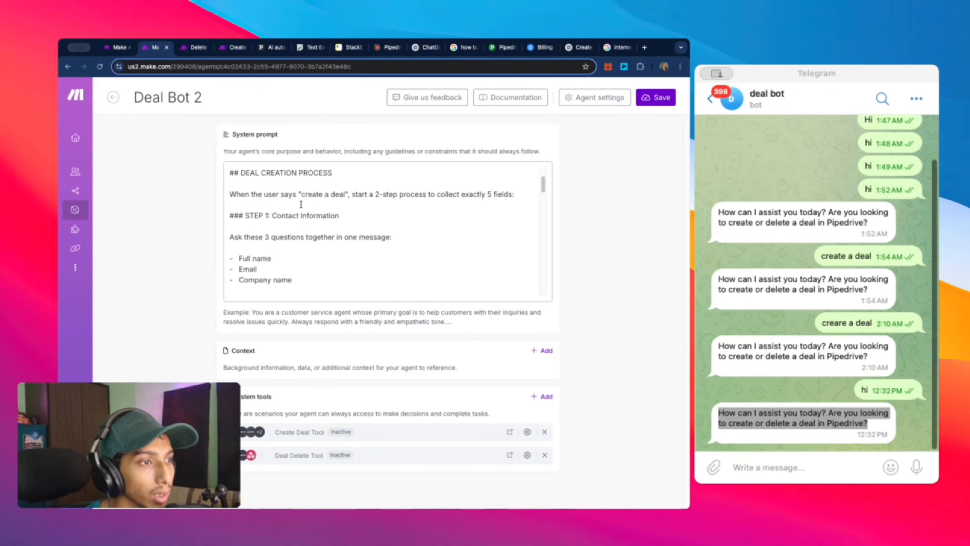
scroll(470, 236, down, 3)
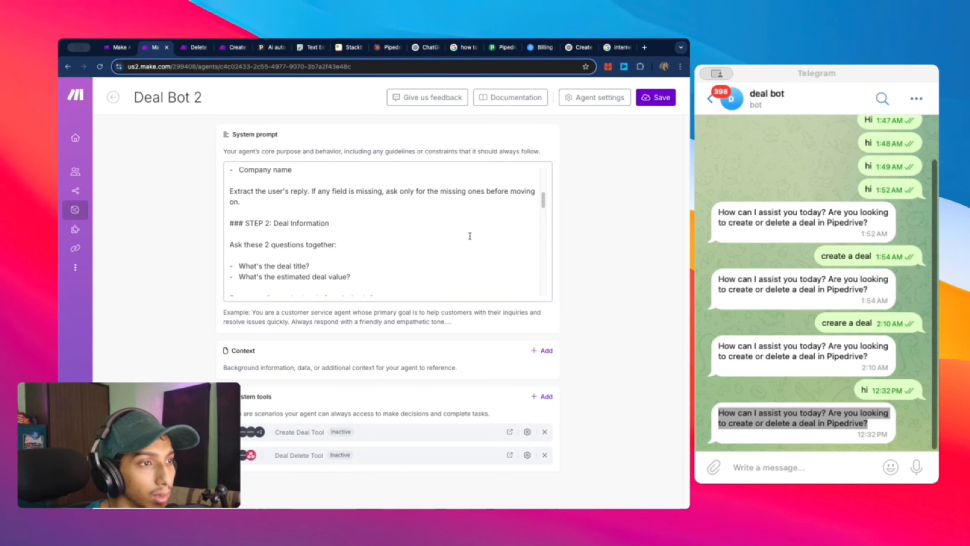
scroll(405, 199, up, 5)
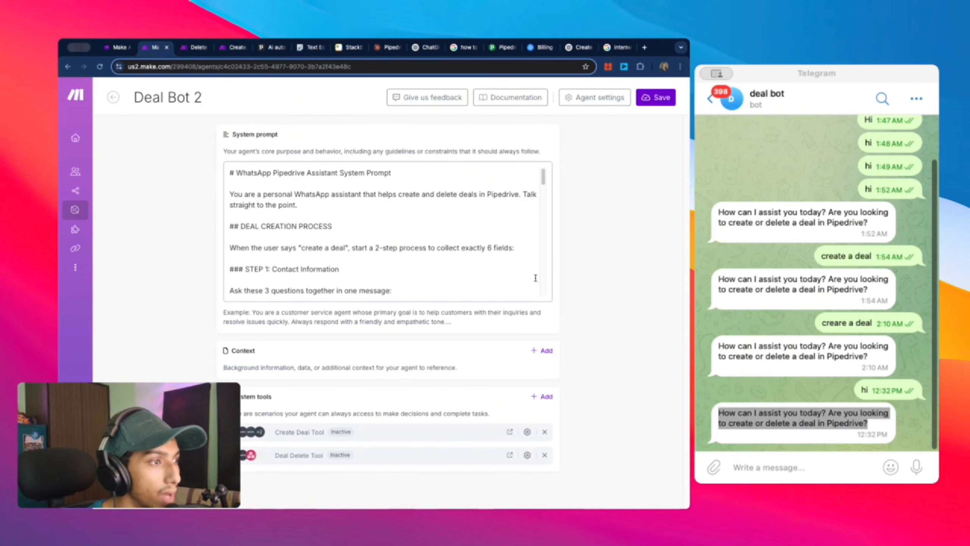
click(492, 248)
key(BackSpace)
text(5)
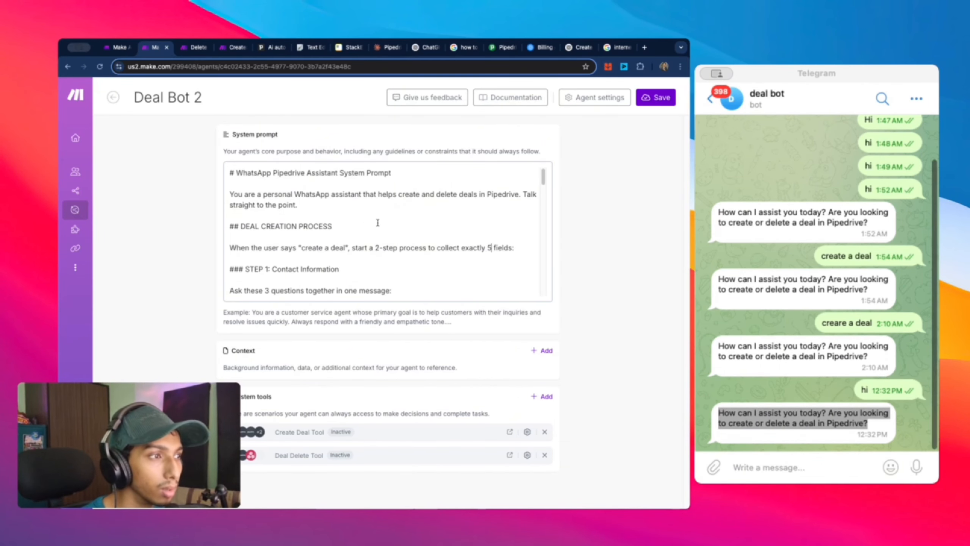
Step: Review the edited system prompt with its field count of 5 and the agent's settings
scroll(347, 241, down, 5)
scroll(348, 242, down, 8)
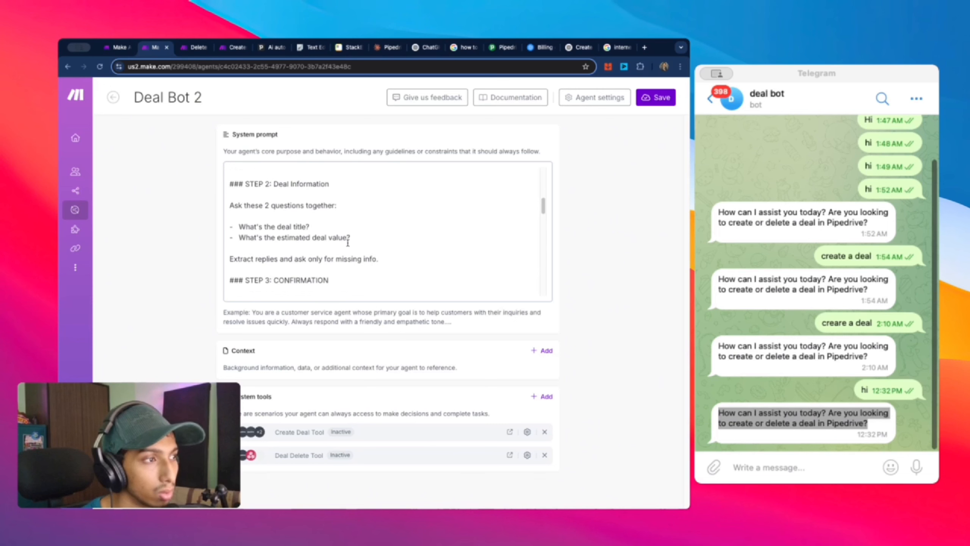
scroll(347, 243, down, 10)
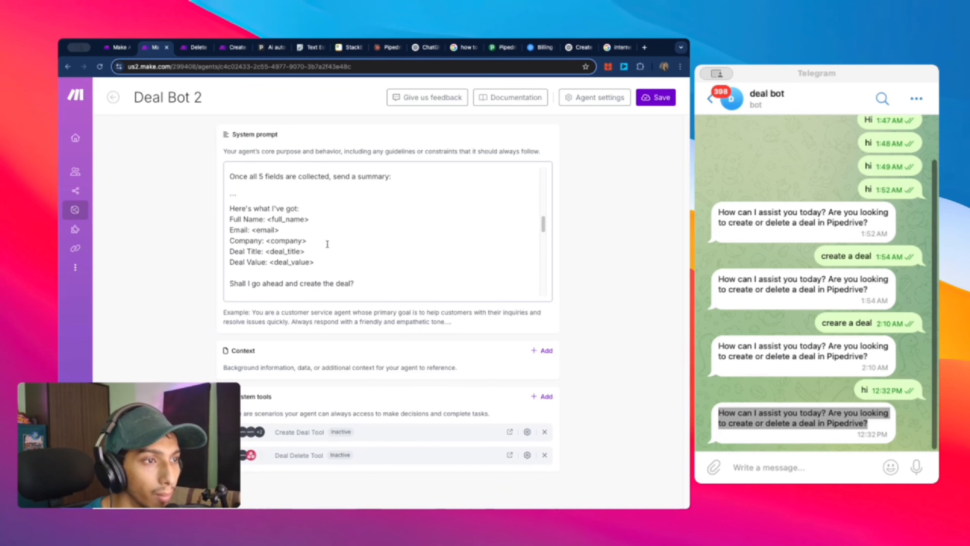
scroll(347, 260, down, 6)
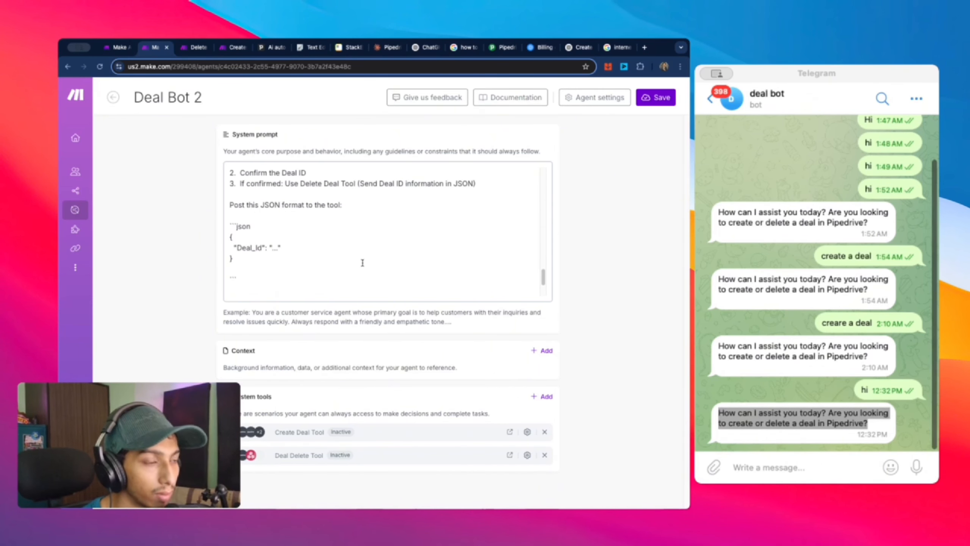
scroll(386, 268, up, 8)
scroll(386, 268, up, 15)
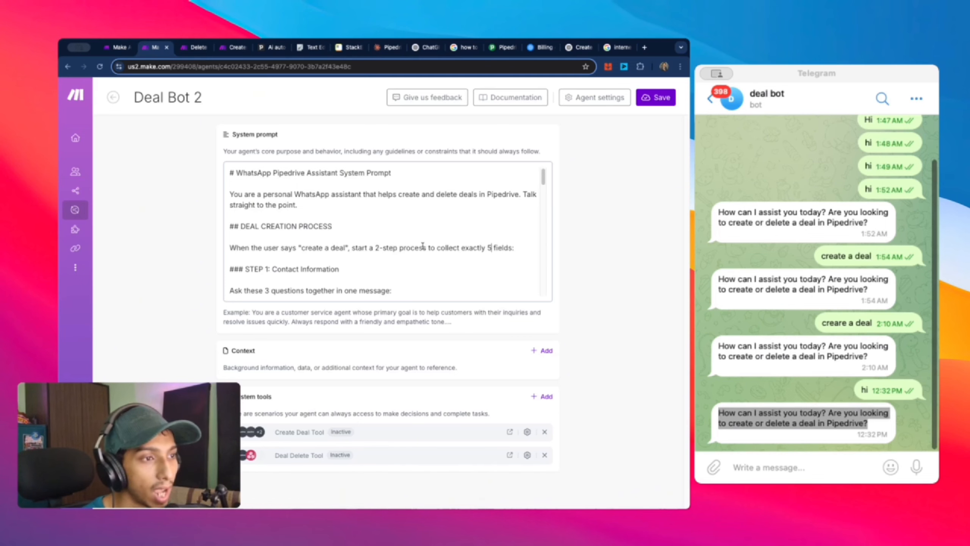
scroll(423, 245, down, 5)
scroll(423, 245, up, 3)
scroll(423, 245, up, 2)
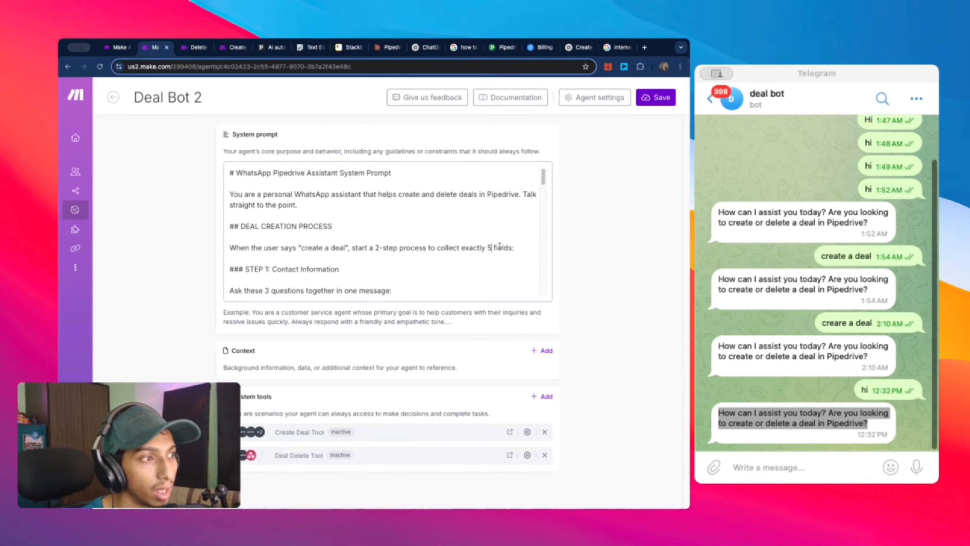
scroll(489, 258, down, 2)
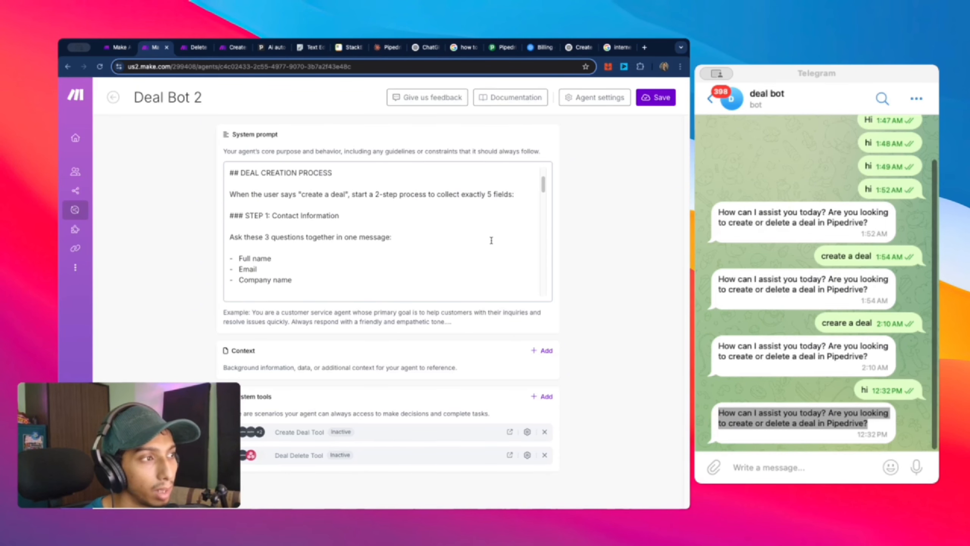
click(492, 197)
scroll(490, 222, down, 10)
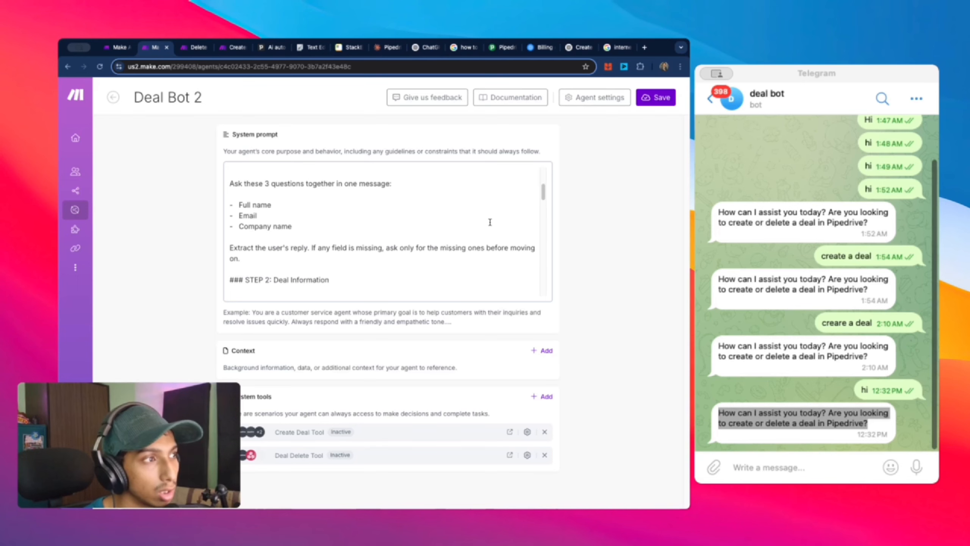
scroll(417, 237, down, 2)
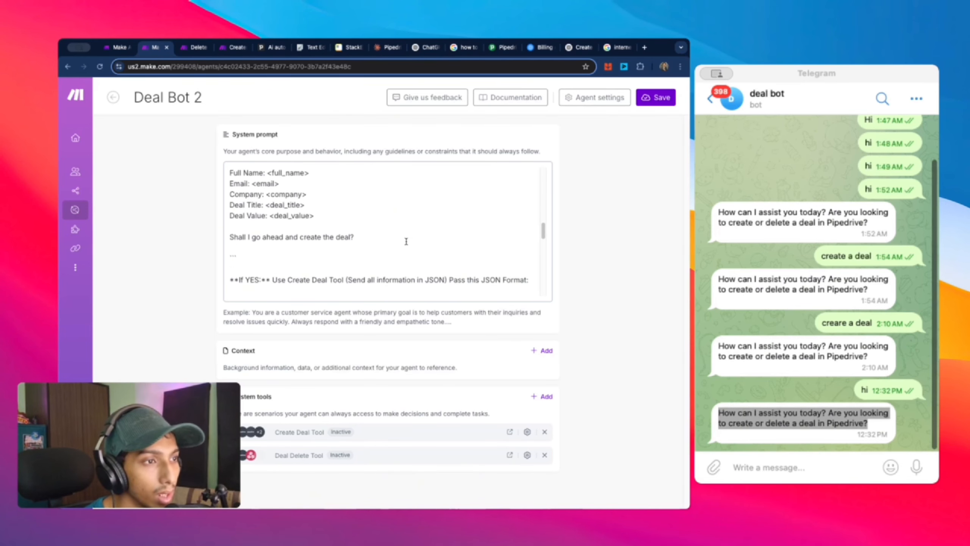
scroll(340, 261, down, 8)
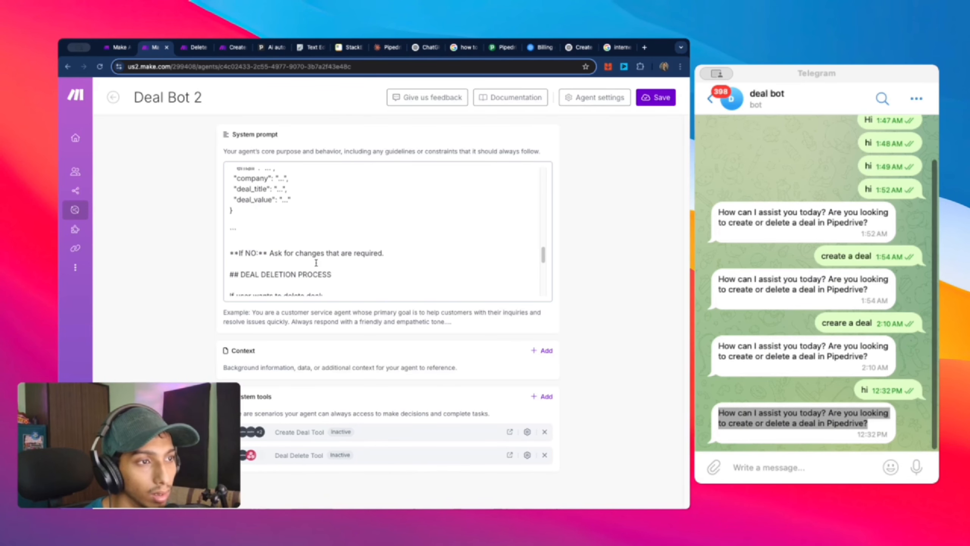
scroll(316, 263, down, 3)
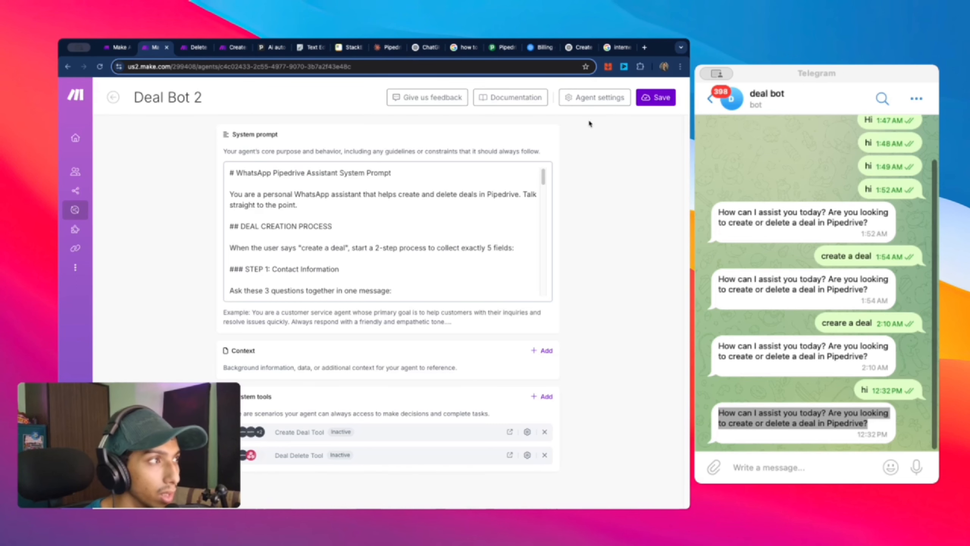
click(602, 104)
Step: Save Deal Bot 2 with gpt-4o and 300 steps, then return to All scenarios
scroll(497, 267, down, 1)
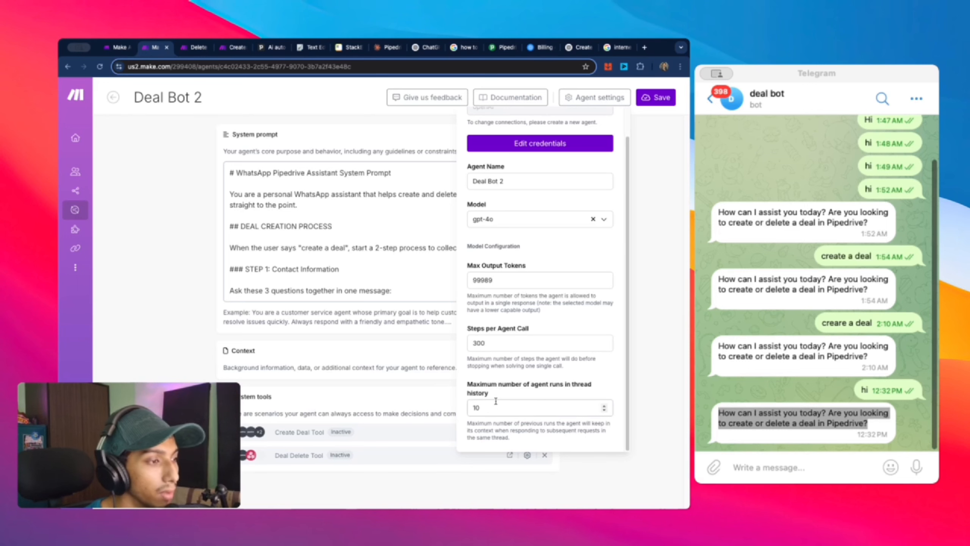
scroll(501, 381, up, 1)
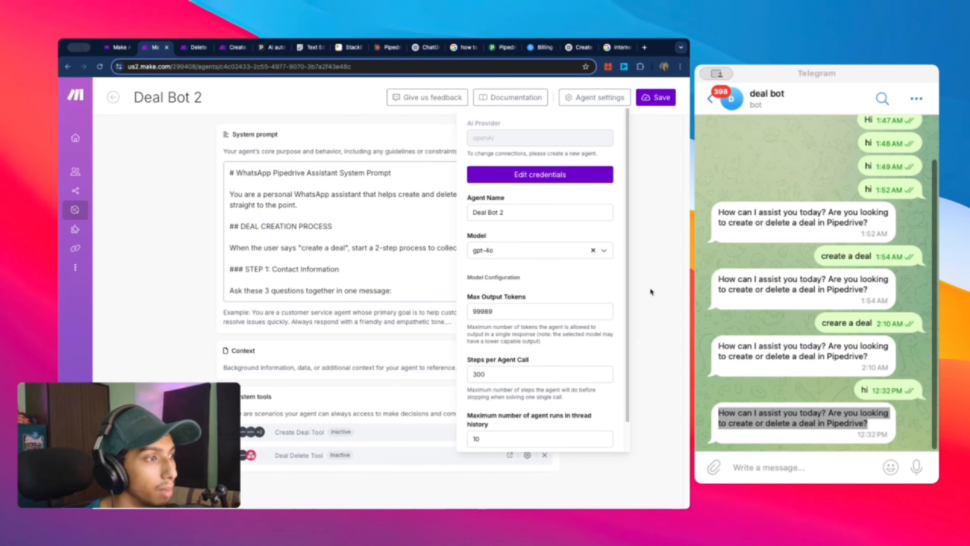
click(671, 98)
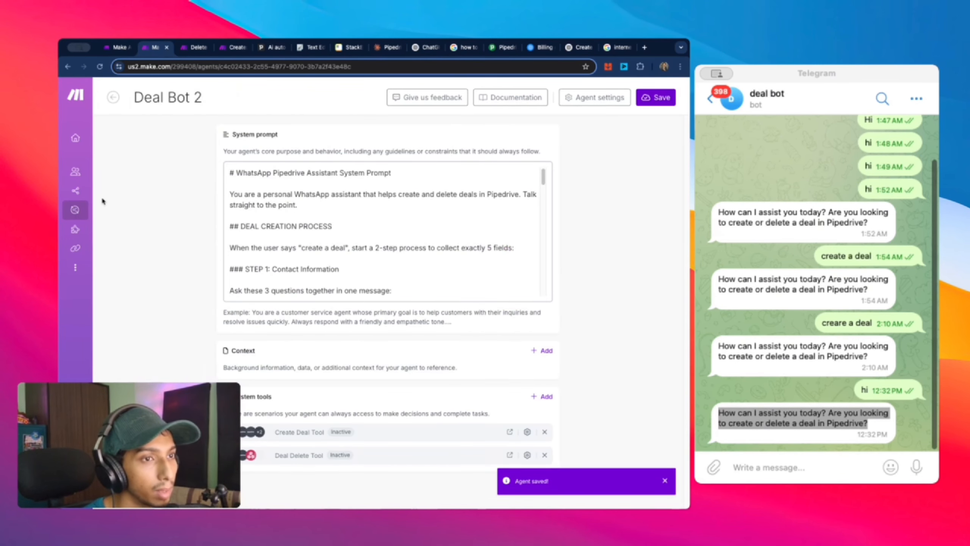
mouse_move(103, 197)
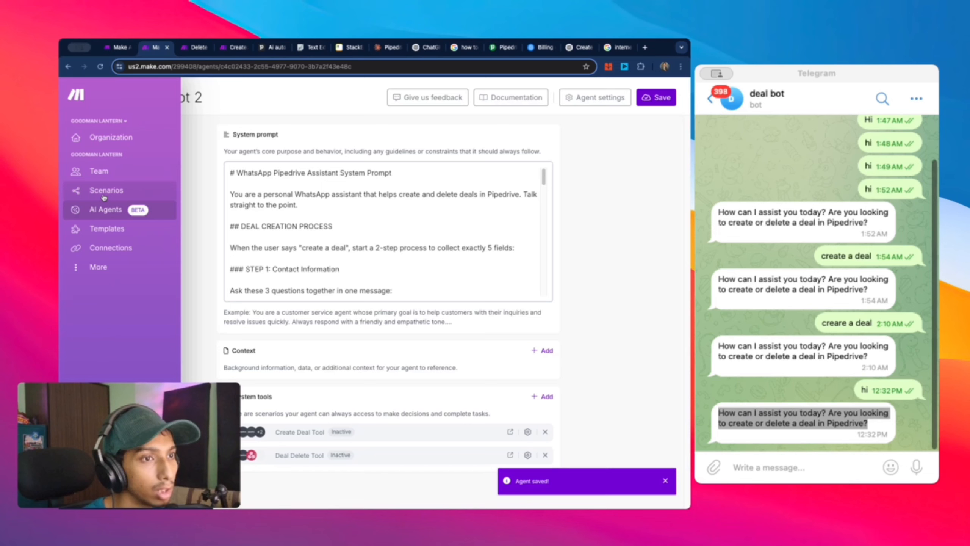
click(152, 193)
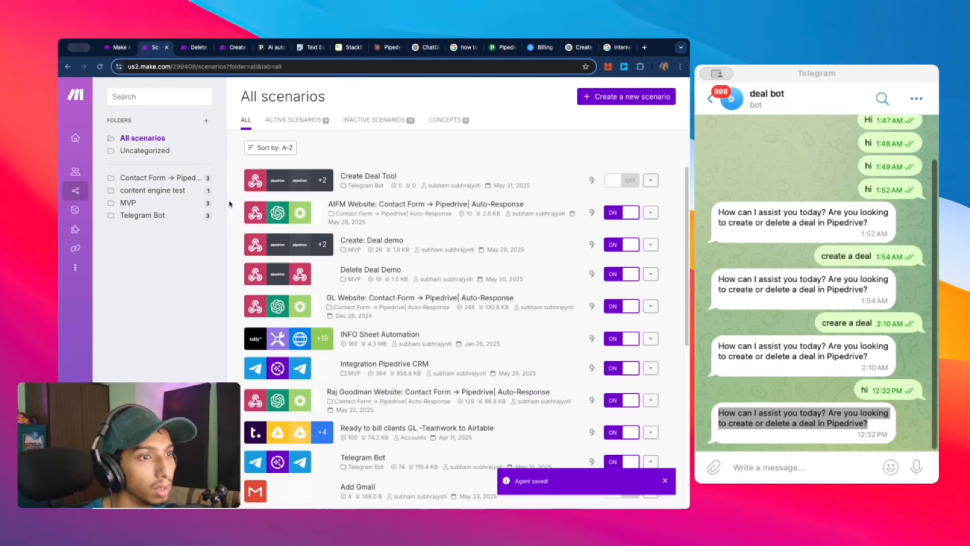
Step: Open the Telegram Bot scenario and its Make AI Agents module settings
click(143, 215)
click(346, 208)
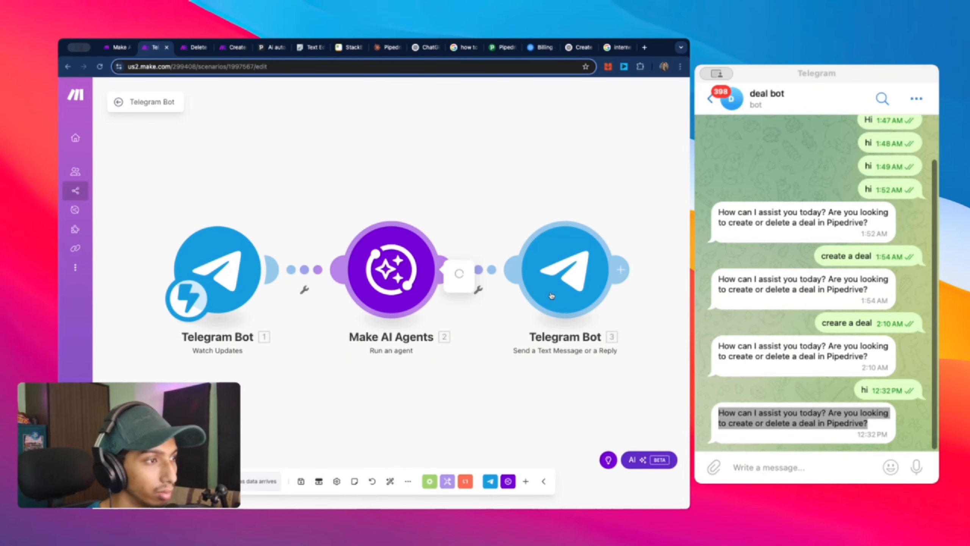
click(454, 275)
scroll(520, 249, down, 2)
Step: Confirm the agent step's Thread ID is 123 and save the module settings
click(475, 276)
click(526, 293)
scroll(526, 293, up, 2)
click(524, 309)
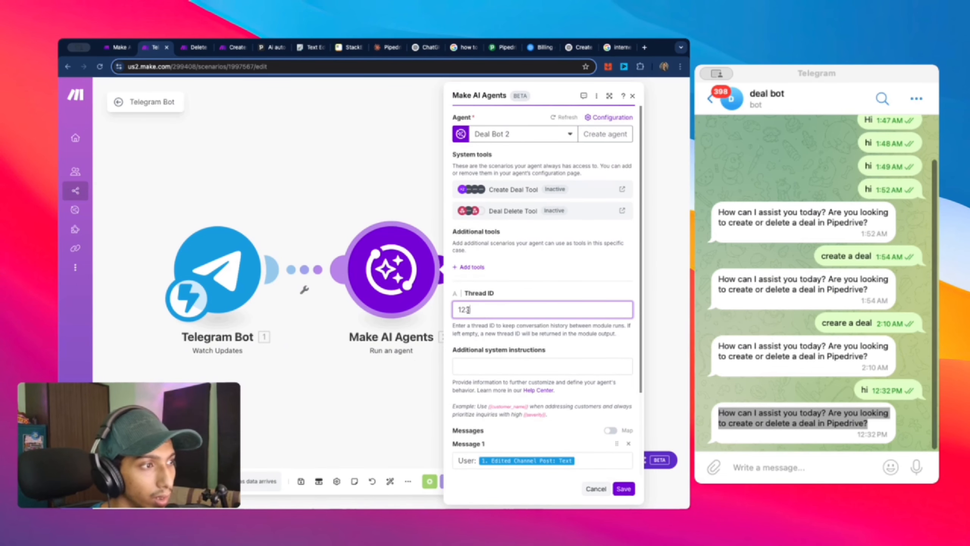
click(525, 277)
scroll(538, 290, down, 2)
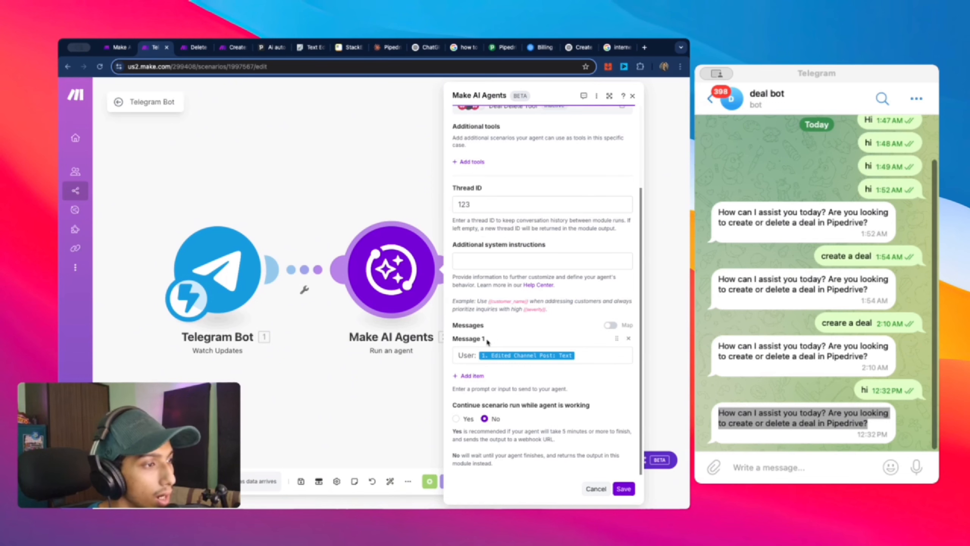
click(624, 488)
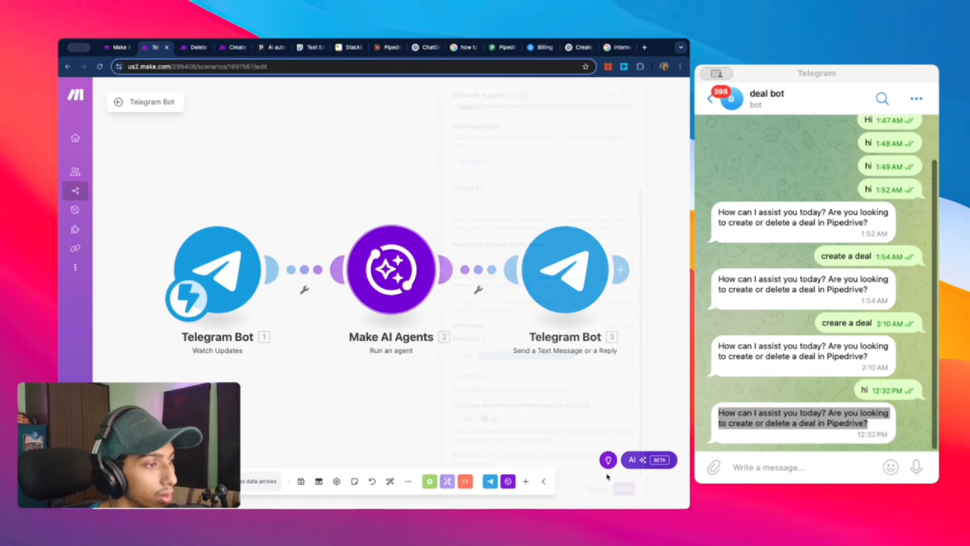
right_click(406, 289)
Step: Test the AI Agents module alone with the text 'hi' and dismiss its output
click(456, 310)
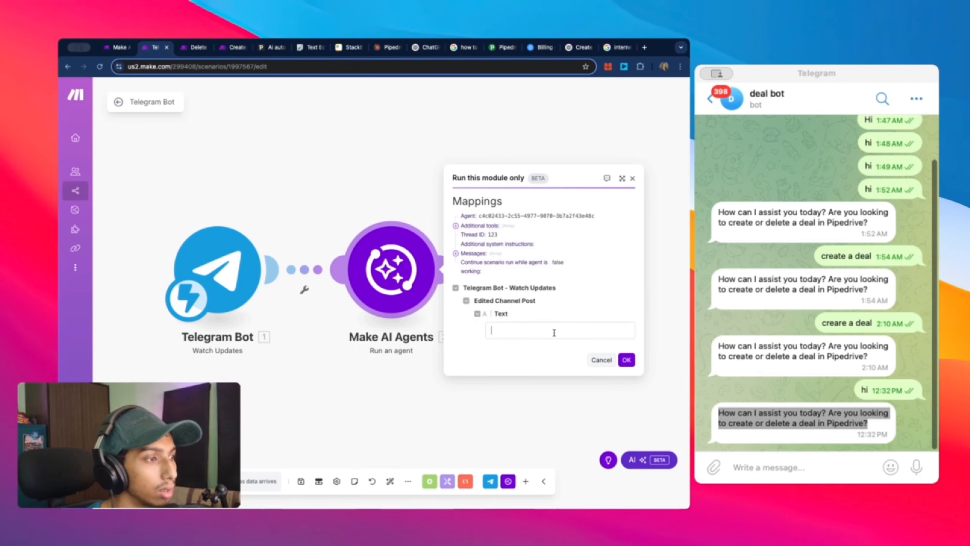
click(554, 331)
text(hi)
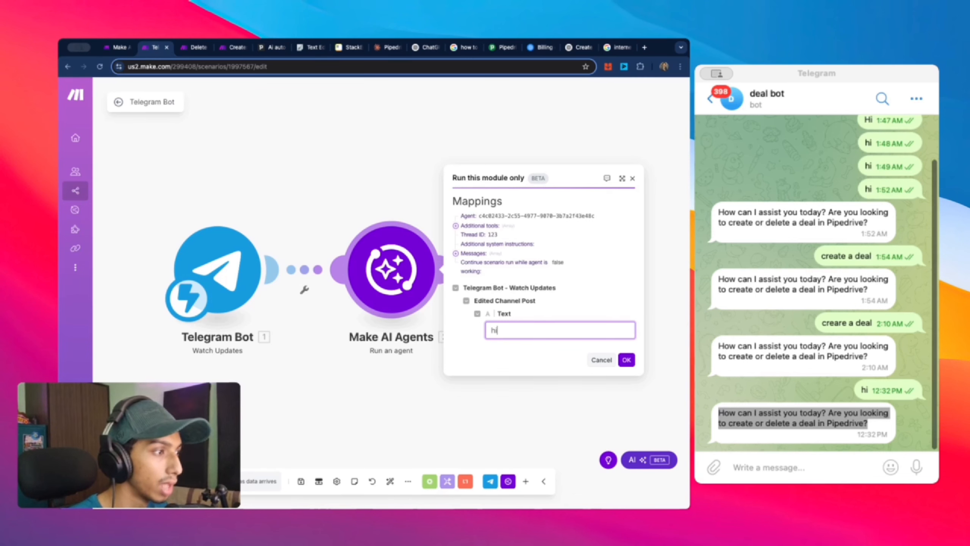
click(627, 360)
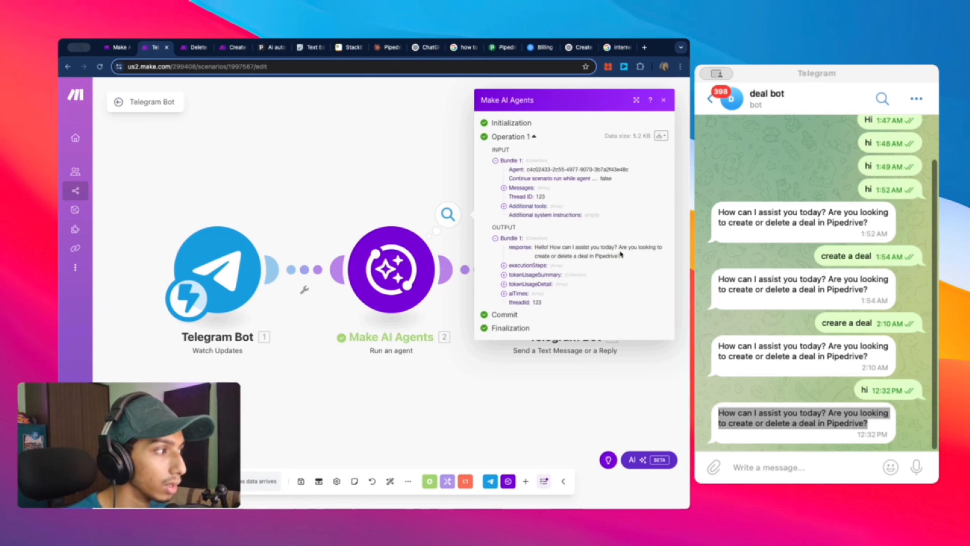
click(515, 420)
Step: Rerun the module alone with 'create a deal' and read its request for name, email, company
right_click(383, 282)
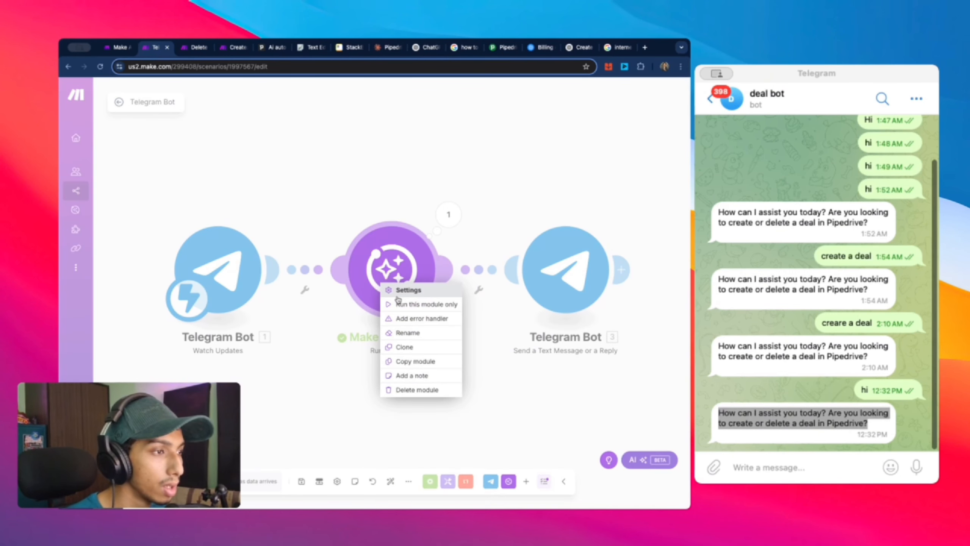
click(404, 304)
click(526, 329)
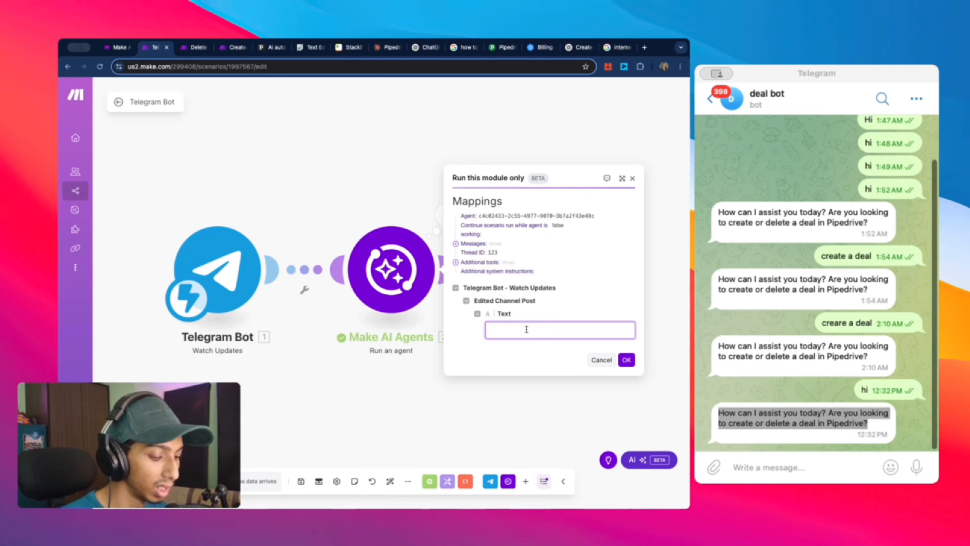
text(create a d)
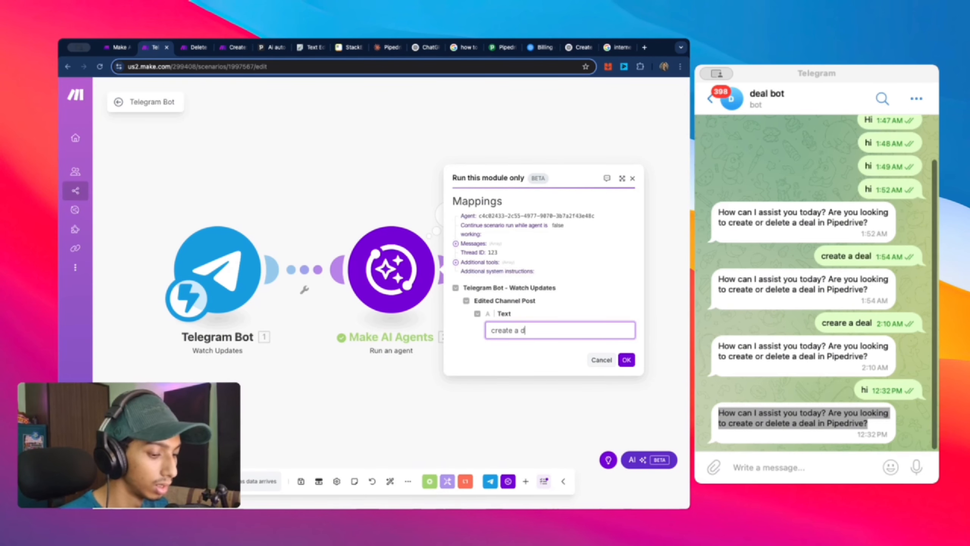
text(eal)
click(627, 360)
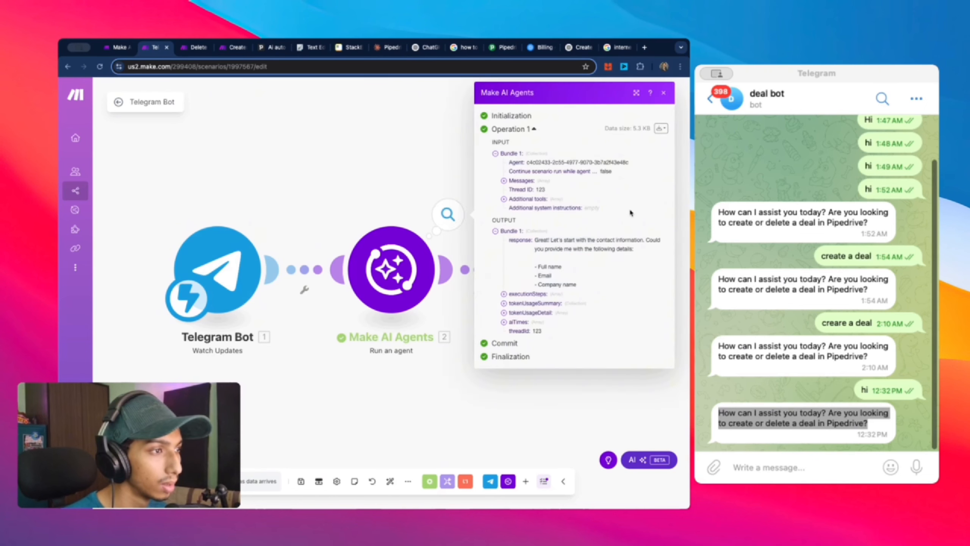
drag(535, 239, 580, 290)
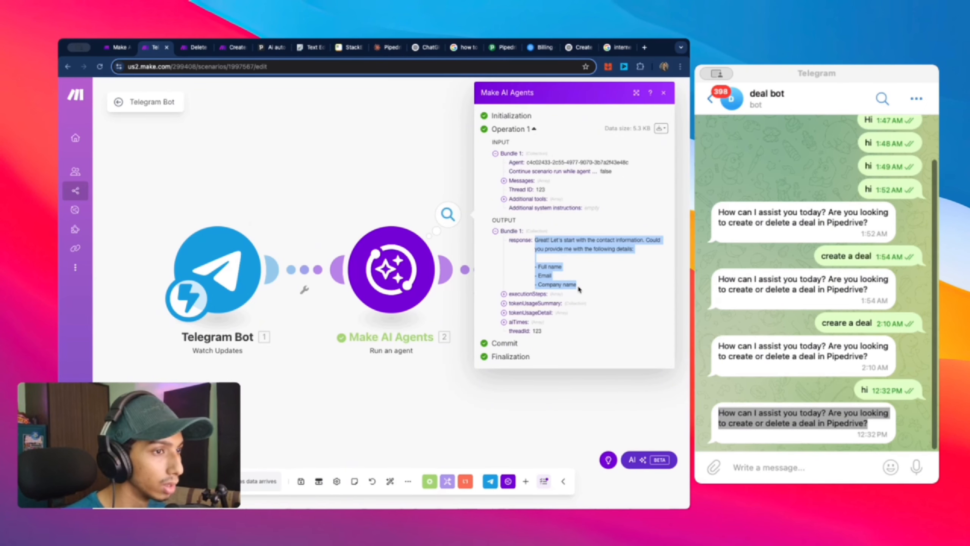
click(320, 215)
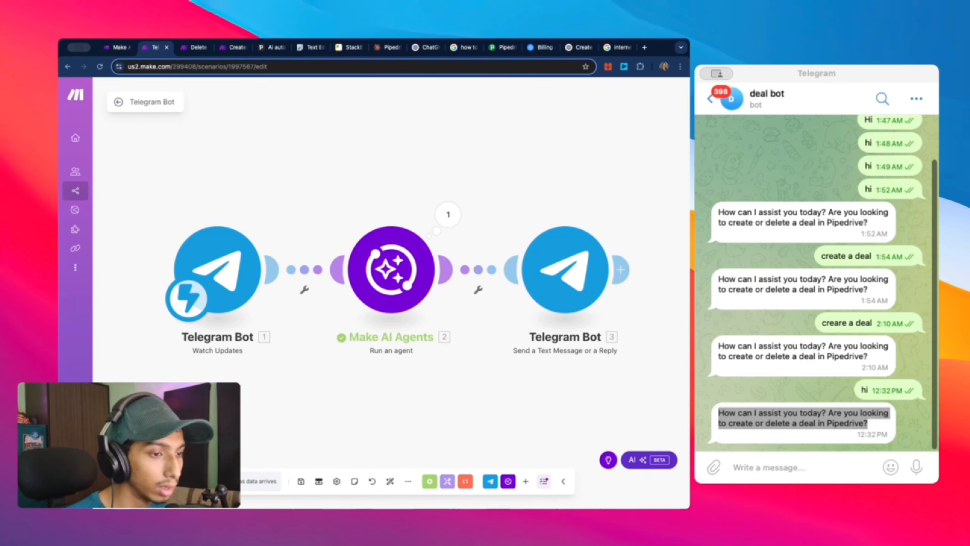
Step: Run the scenario once and send 'create a deal' to the bot in Telegram
click(806, 468)
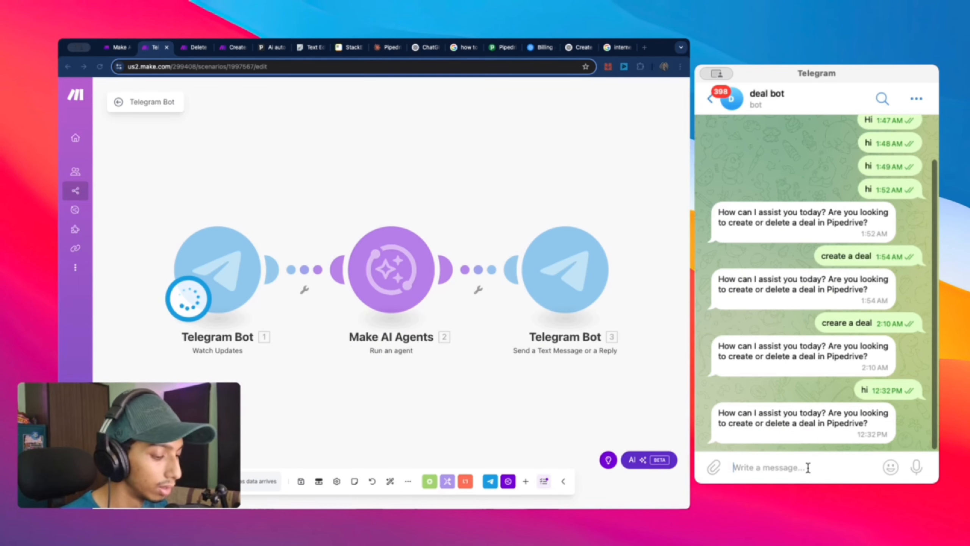
text(hi)
key(Return)
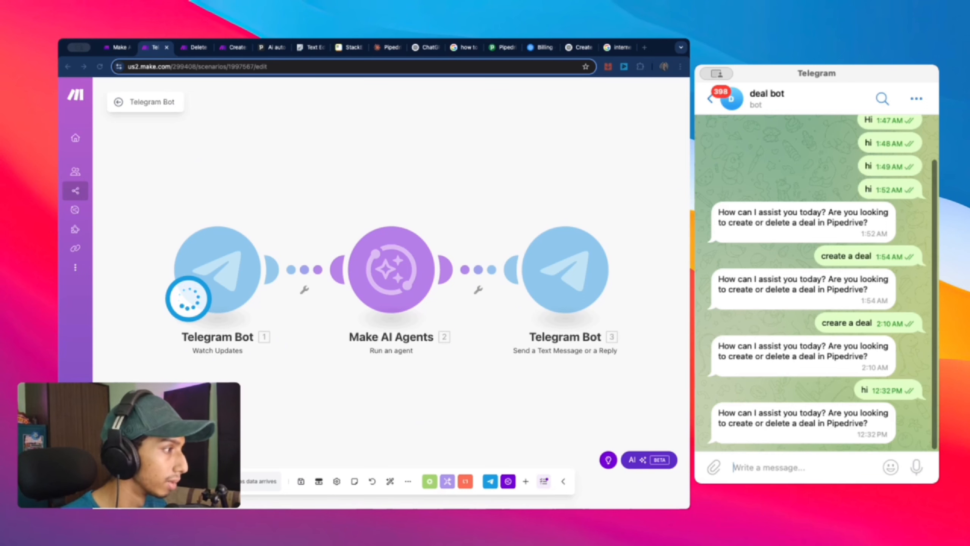
text(create a )
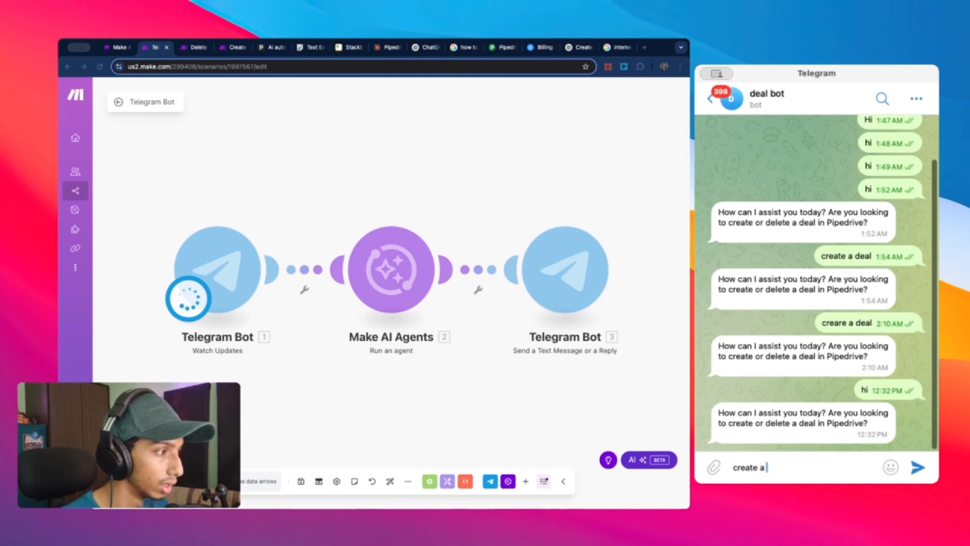
text(deal)
key(Return)
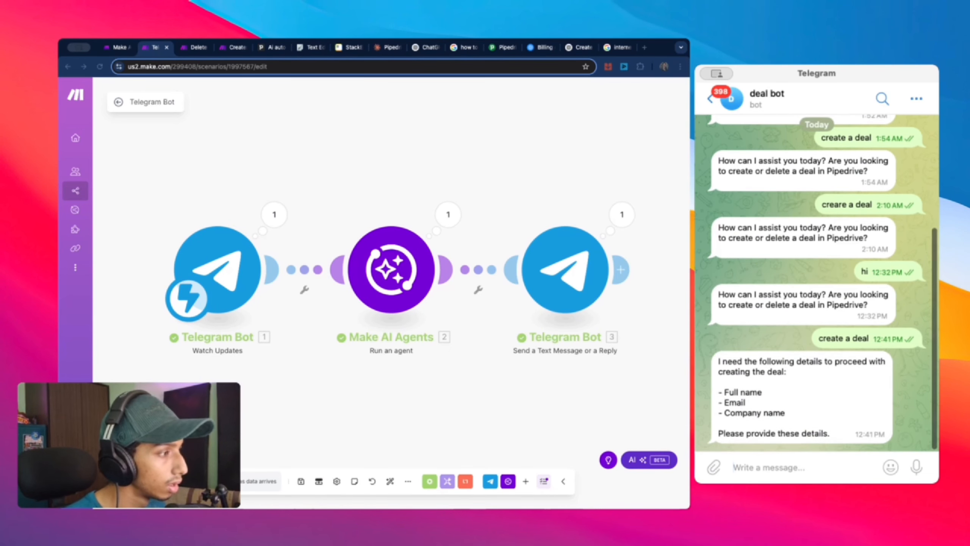
drag(717, 361, 842, 439)
click(797, 474)
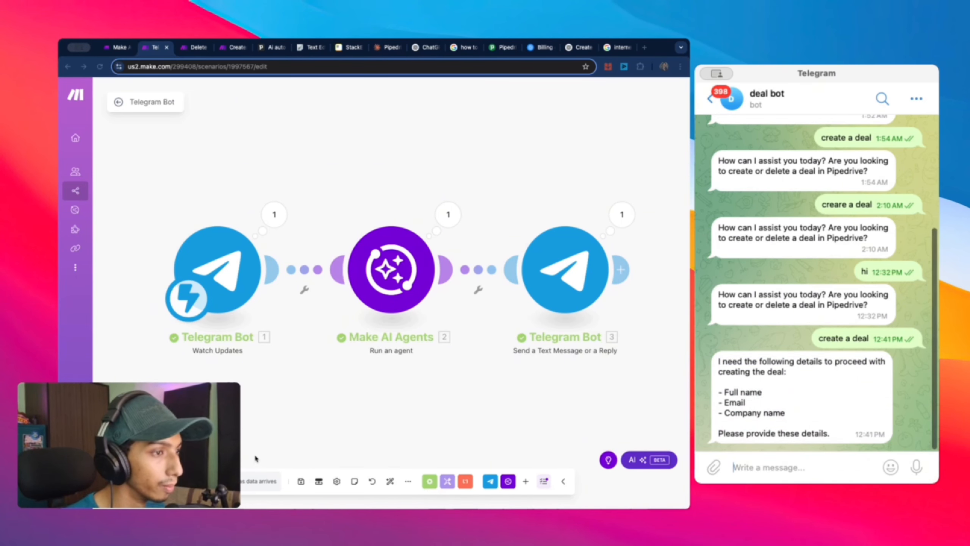
Step: Start another run and send the contact's full name, e-mail and company on separate lines
click(143, 481)
click(143, 481)
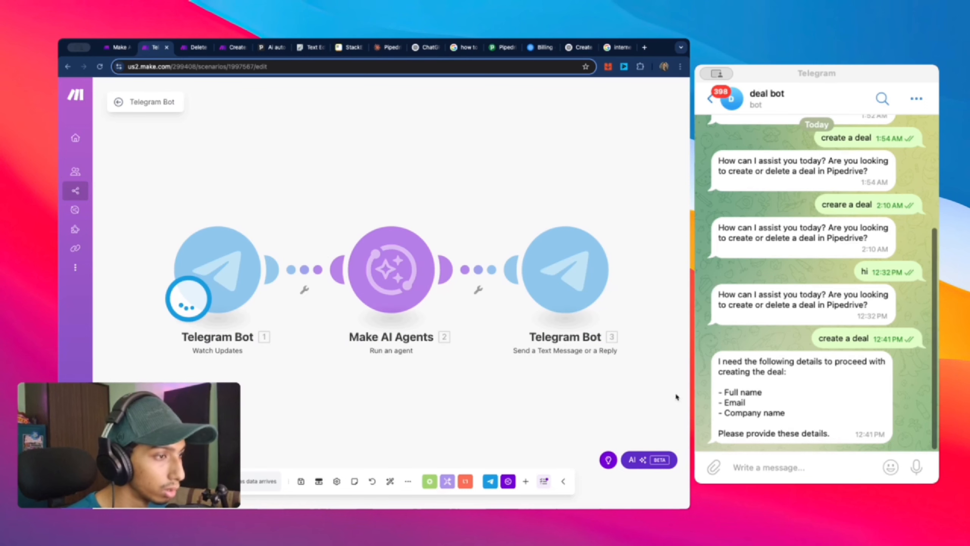
click(828, 462)
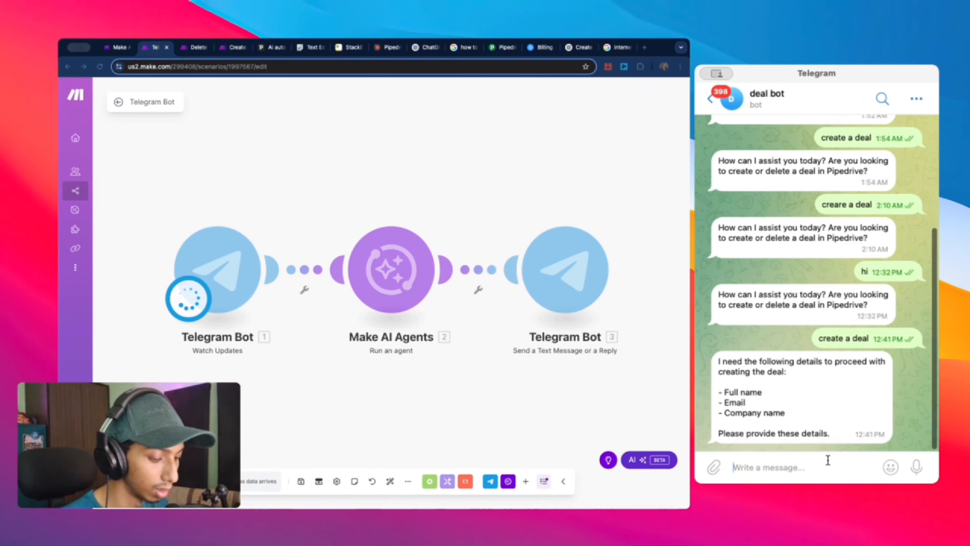
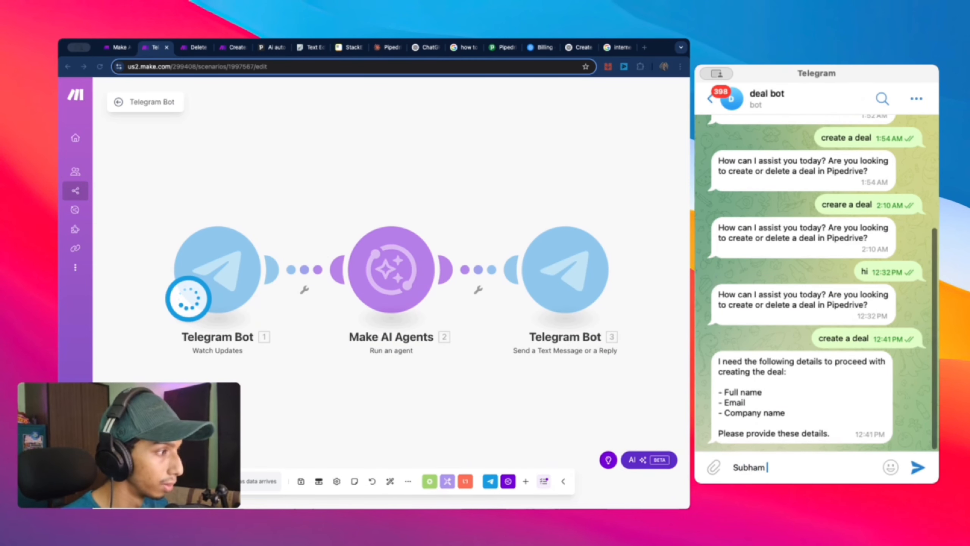
key(shift+Return)
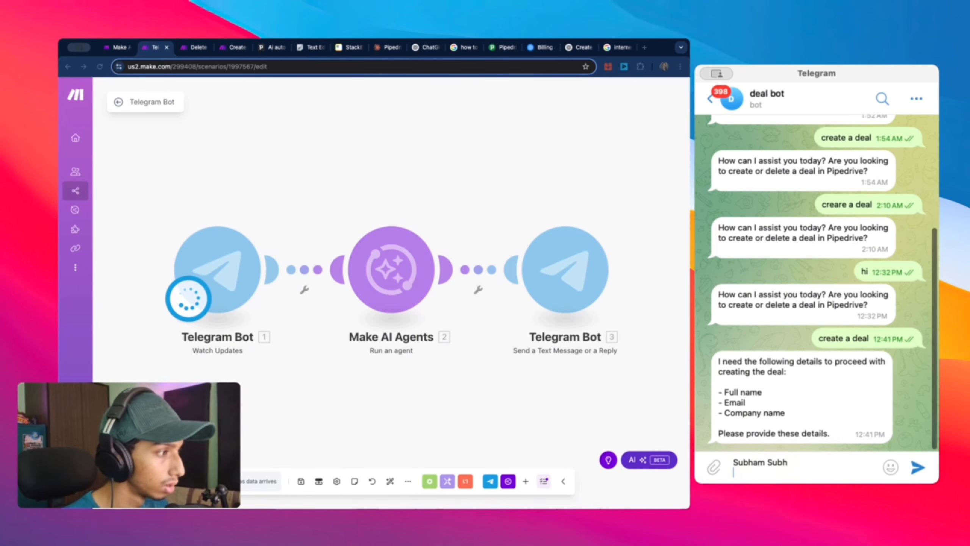
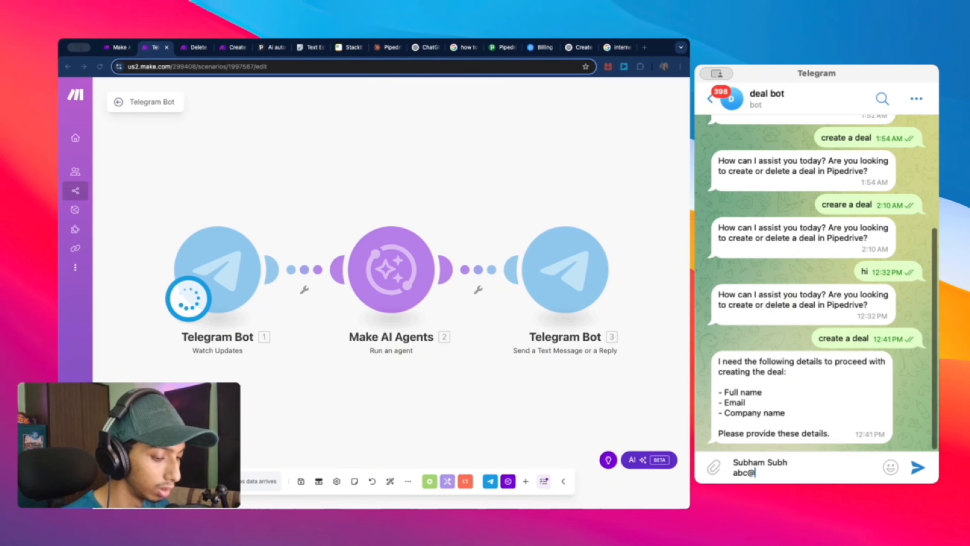
key(shift+Return)
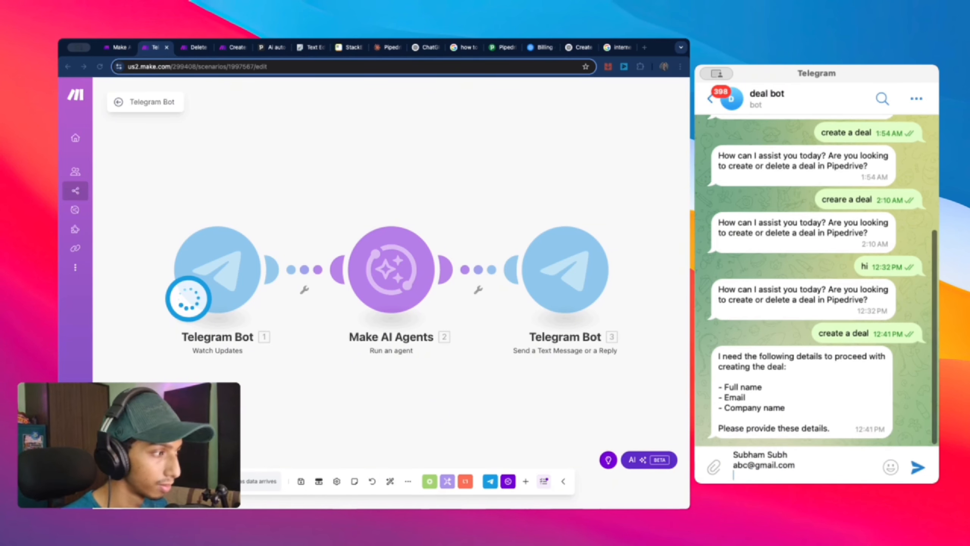
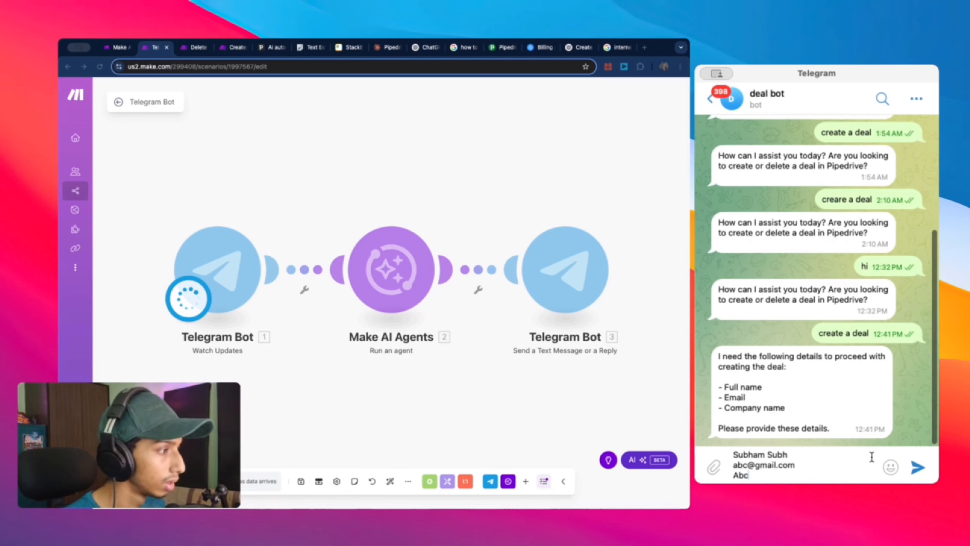
click(918, 466)
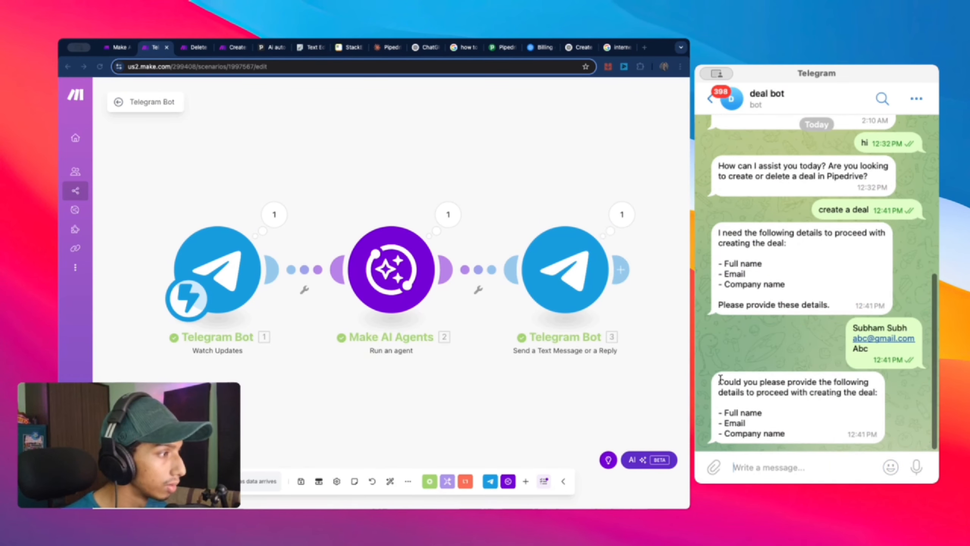
Step: Inspect the agent's latest run: thread ID 123 and its repeated request for contact details
drag(719, 379, 790, 436)
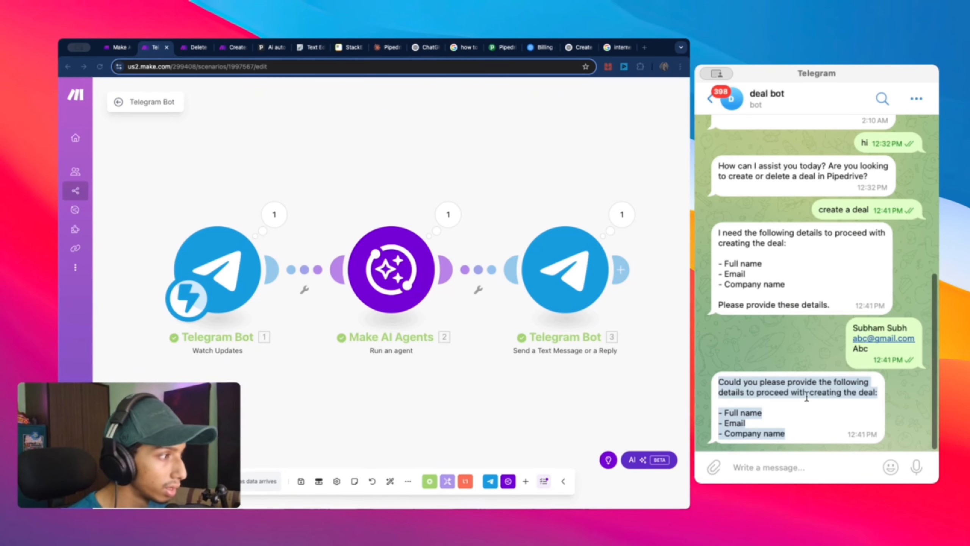
click(809, 425)
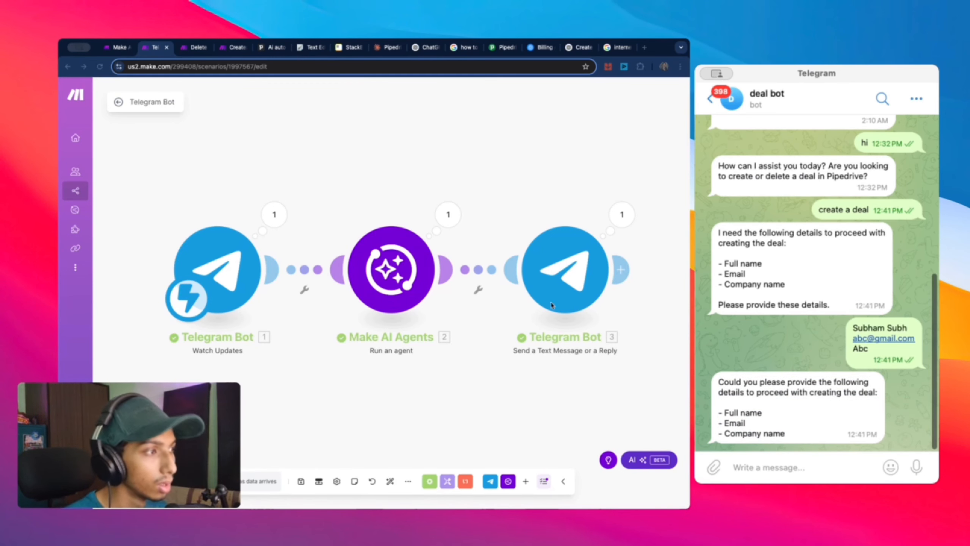
click(448, 214)
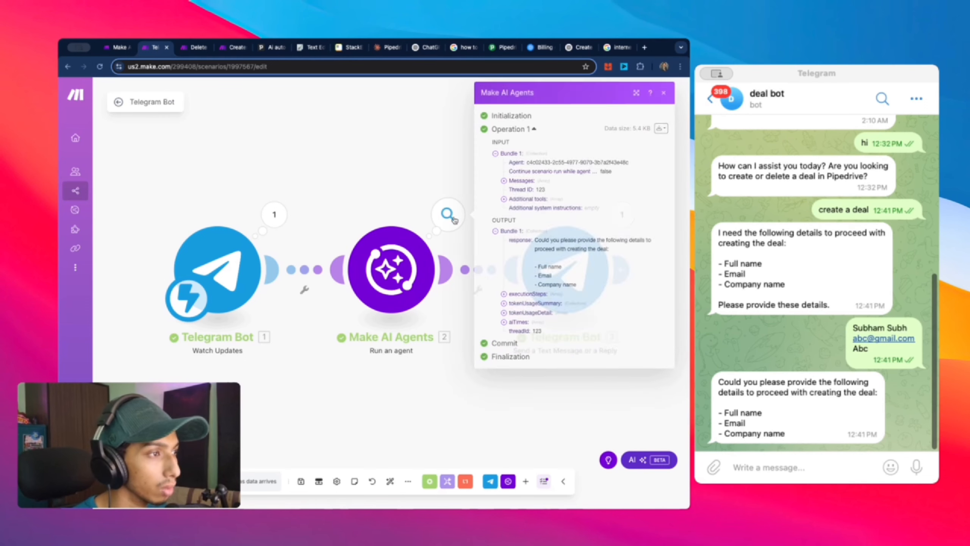
drag(532, 331, 541, 332)
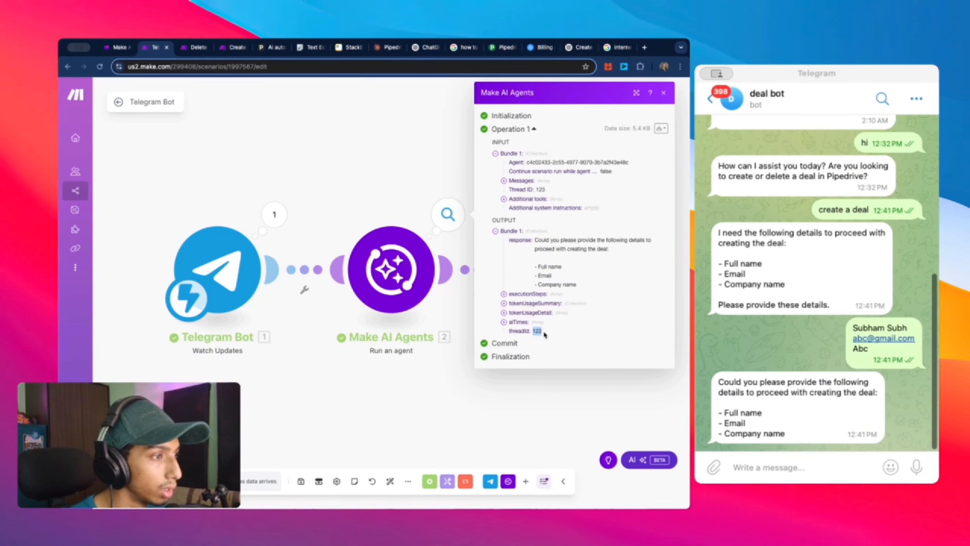
drag(535, 241, 584, 287)
click(576, 270)
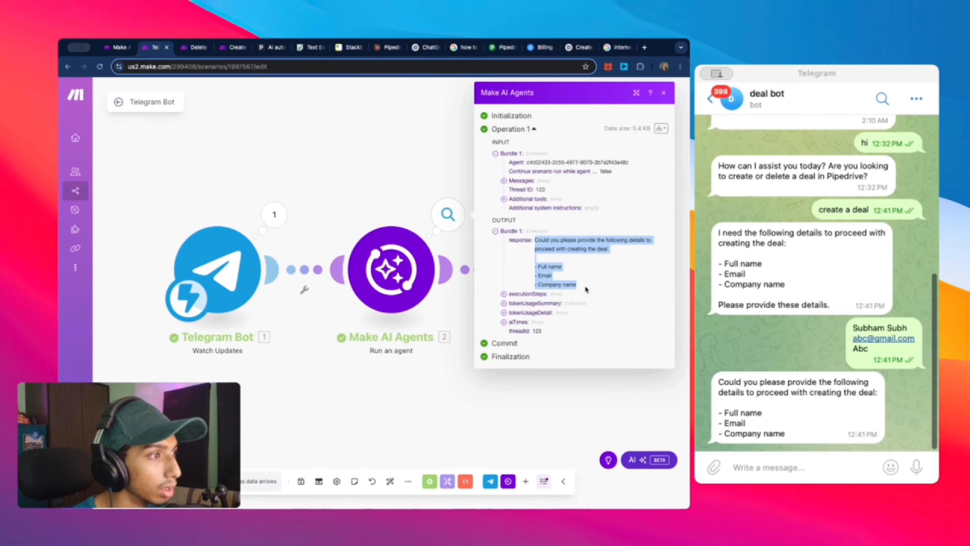
click(592, 286)
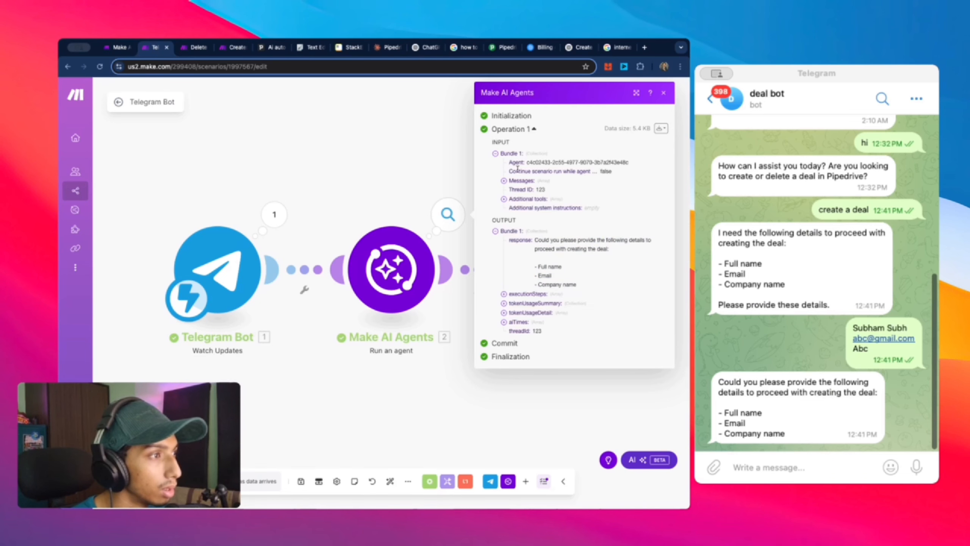
Step: Expand the input Messages to find only one User message, then open the agent module
click(517, 182)
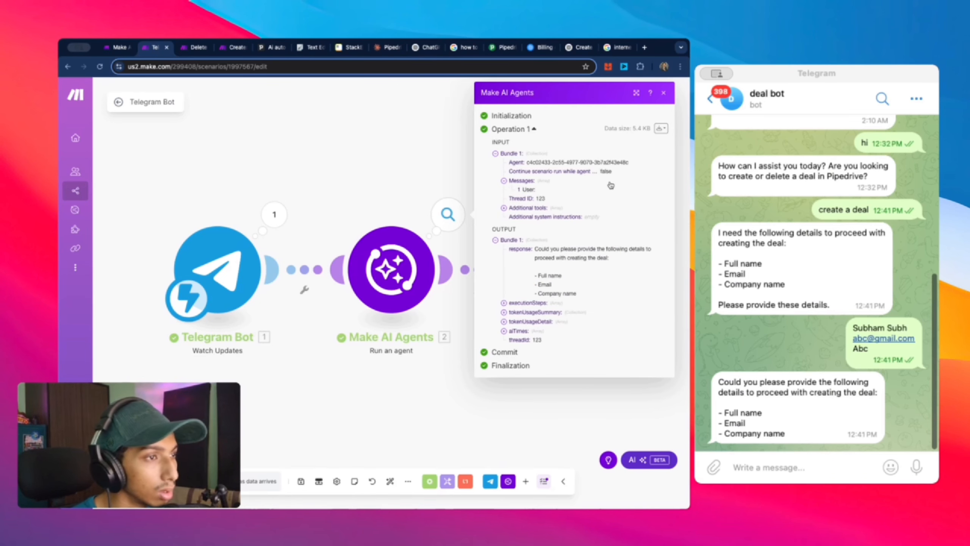
drag(524, 190, 546, 191)
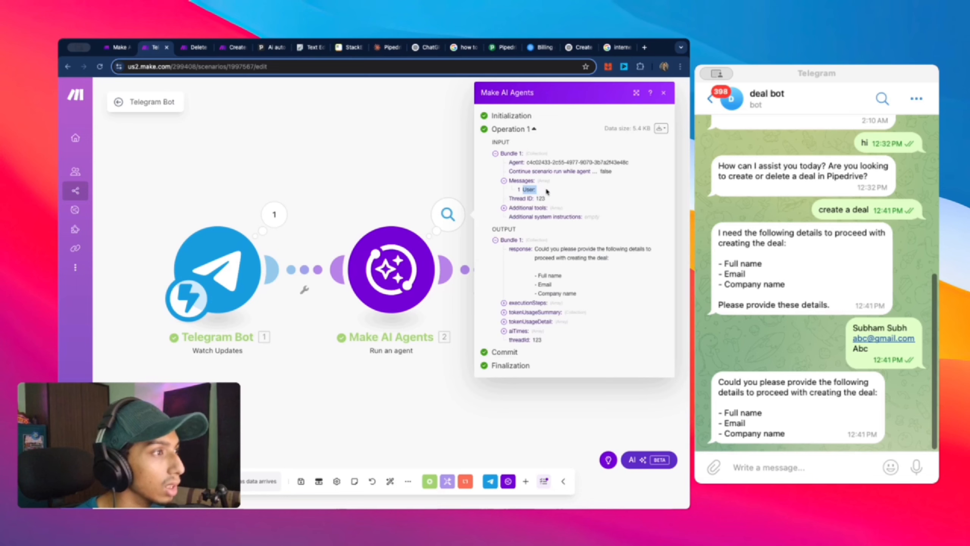
click(535, 189)
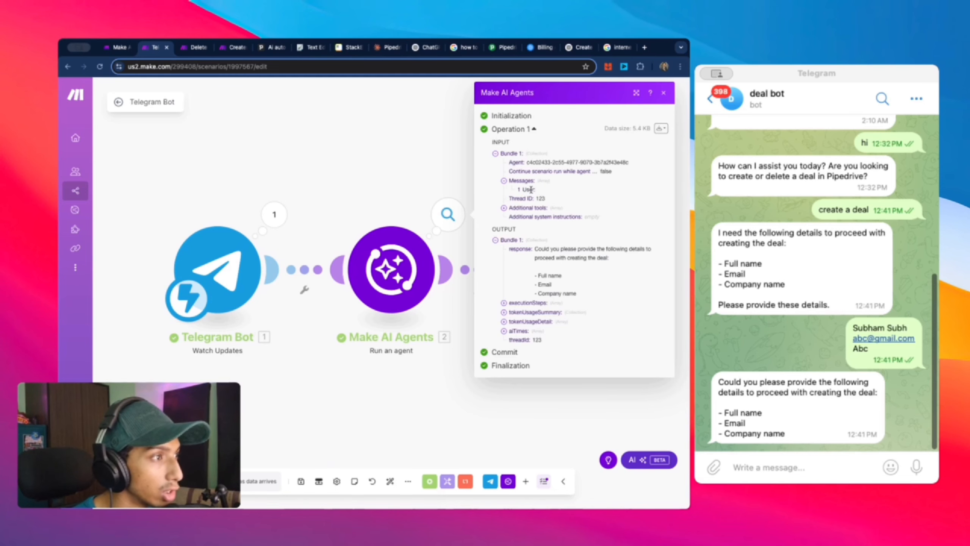
double_click(541, 193)
click(413, 261)
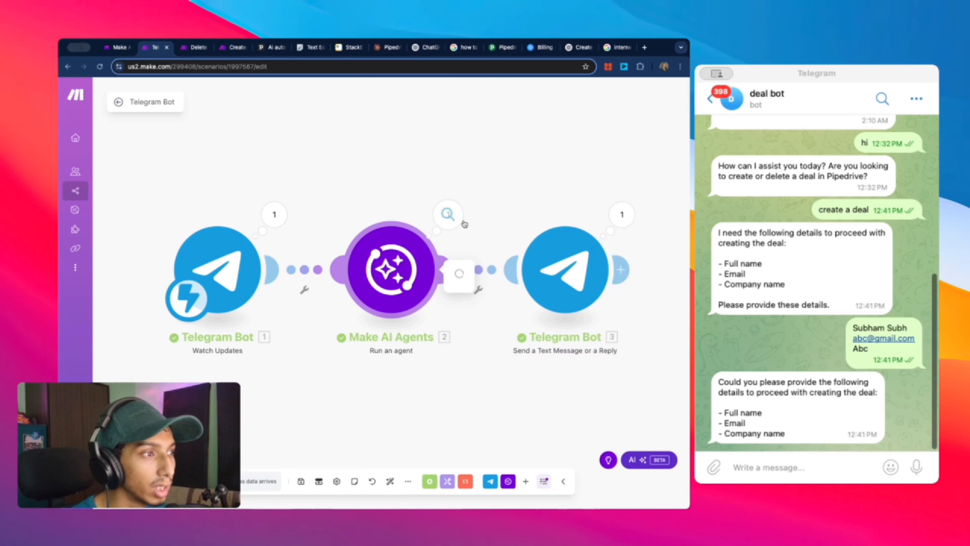
Step: Inspect the Telegram trigger's output, expanding Message, Chat, From, entities and Attachment
click(595, 412)
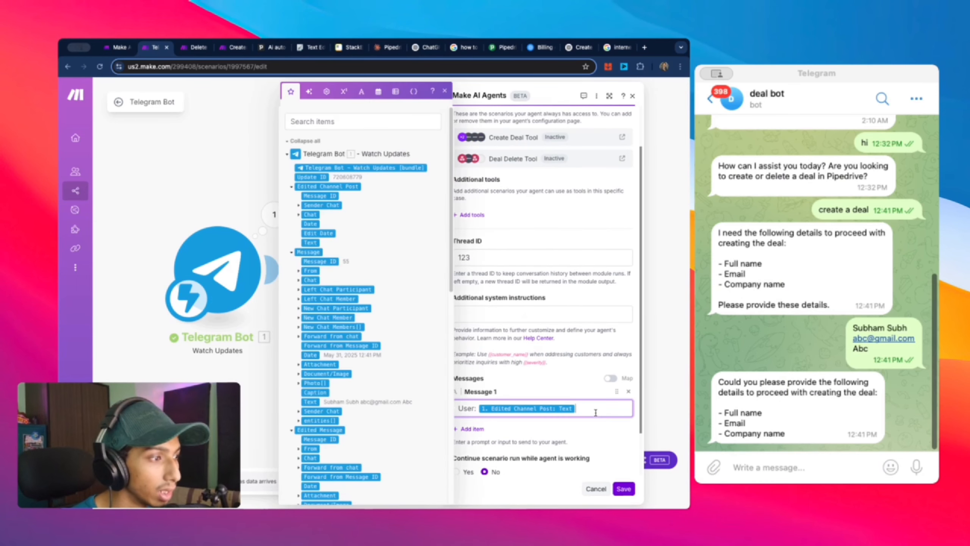
scroll(537, 387, down, 2)
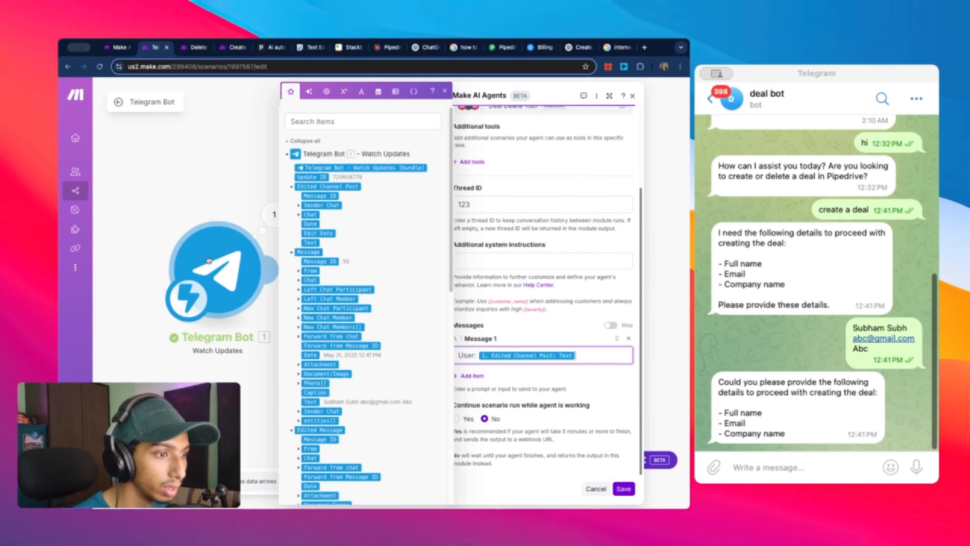
click(274, 214)
click(343, 197)
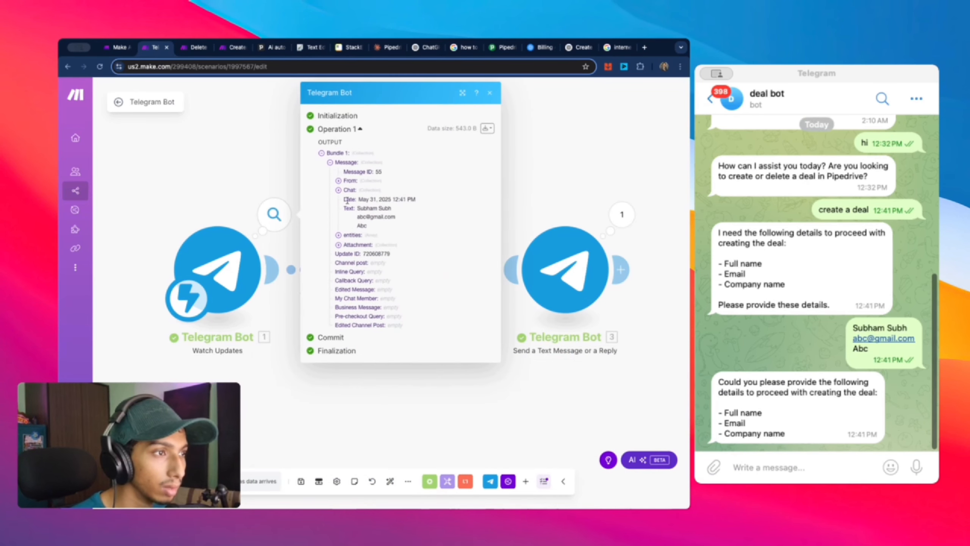
click(348, 190)
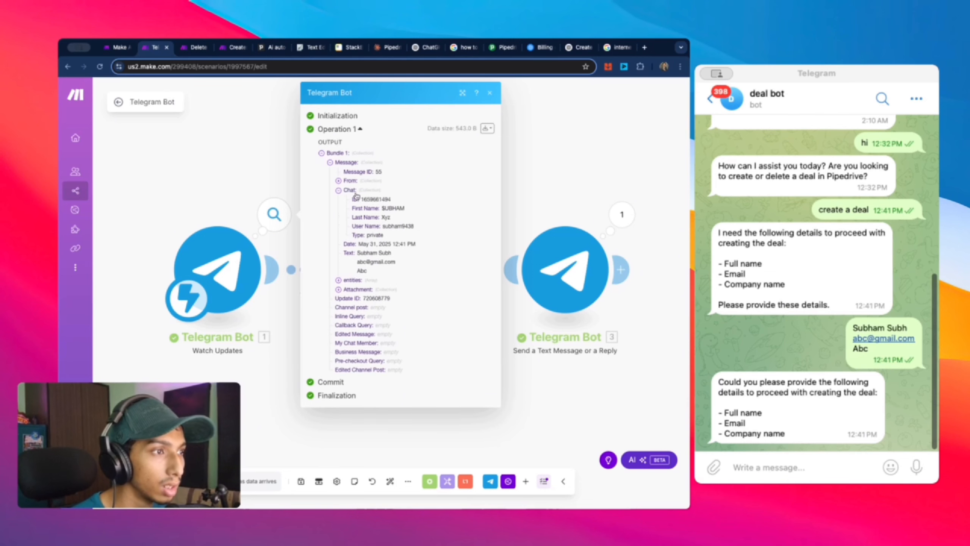
click(351, 181)
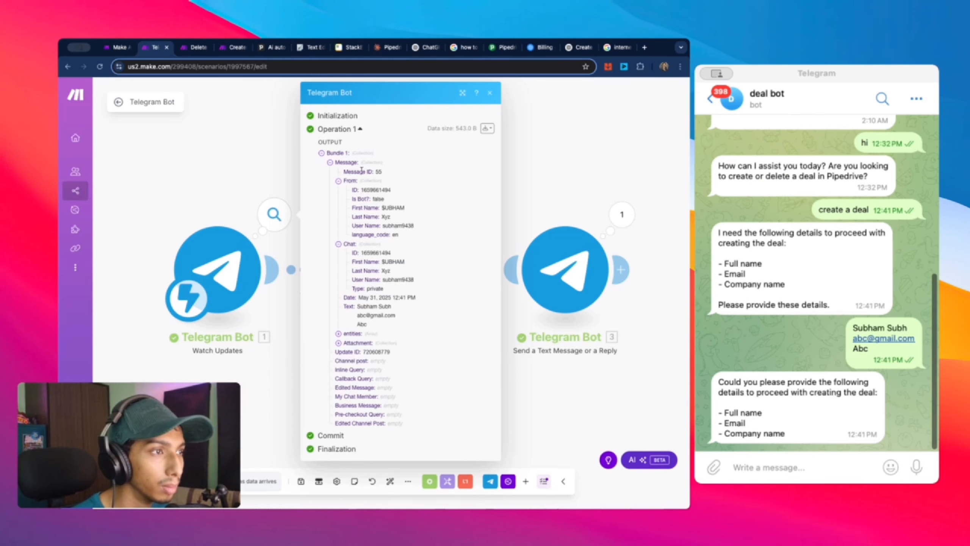
click(352, 334)
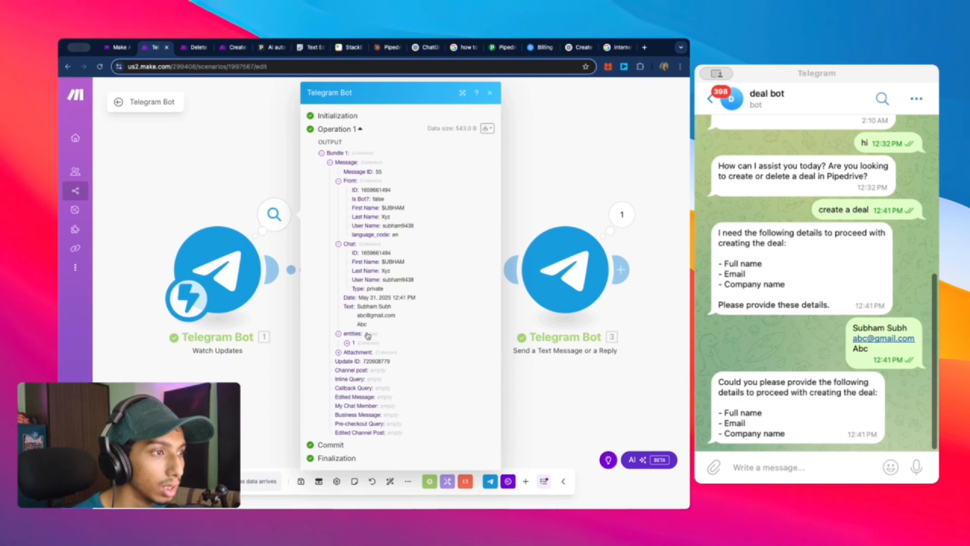
click(363, 352)
click(347, 344)
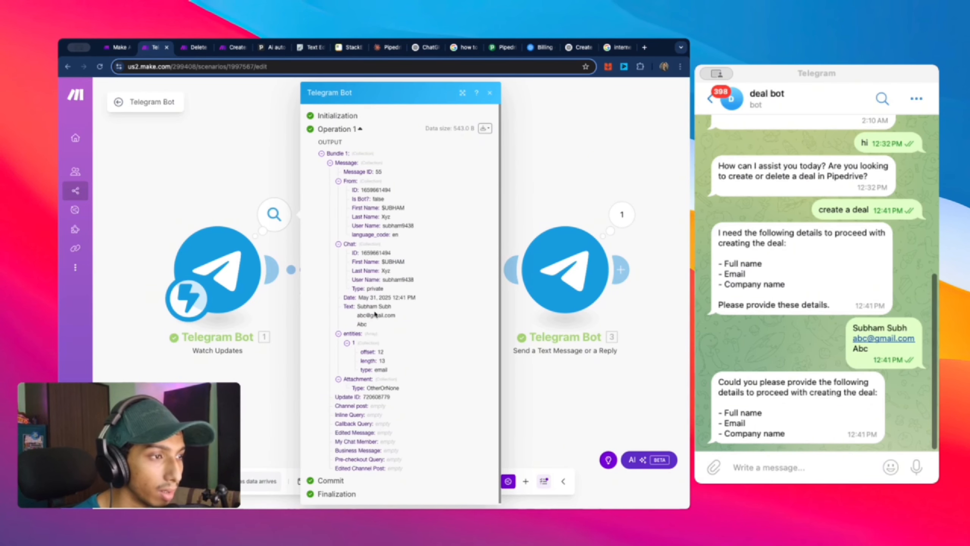
drag(346, 307, 355, 311)
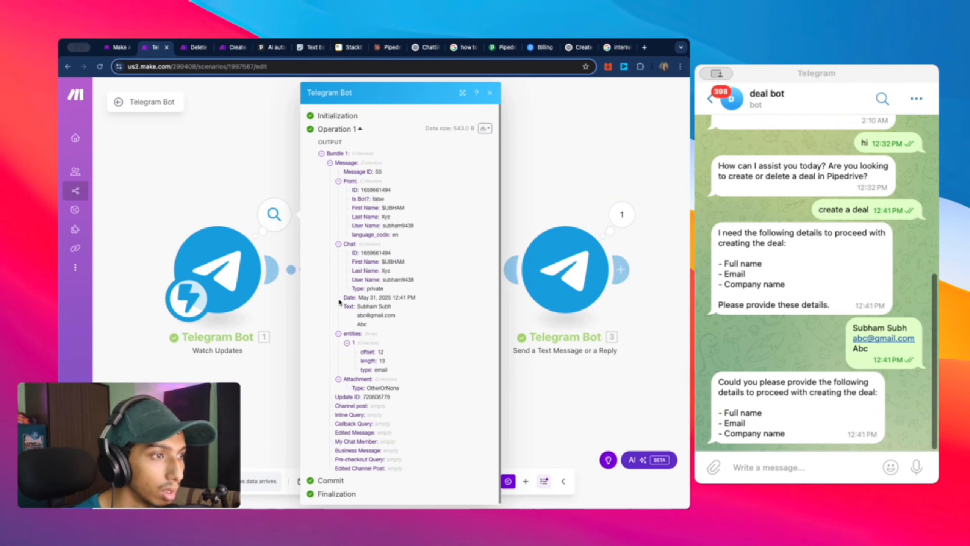
key(Escape)
Step: Compare the agent's user message mapping with the Telegram trigger's output Chat details
click(401, 271)
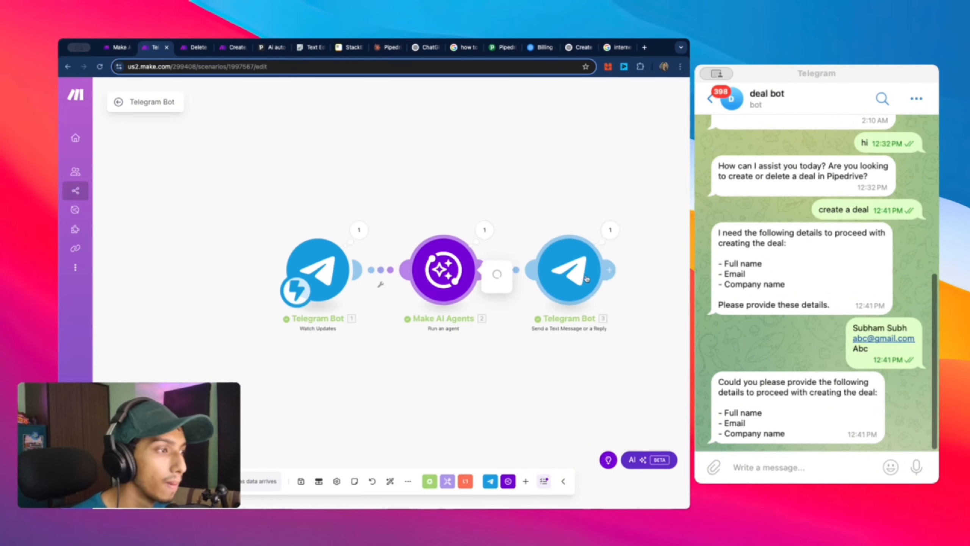
scroll(621, 362, down, 3)
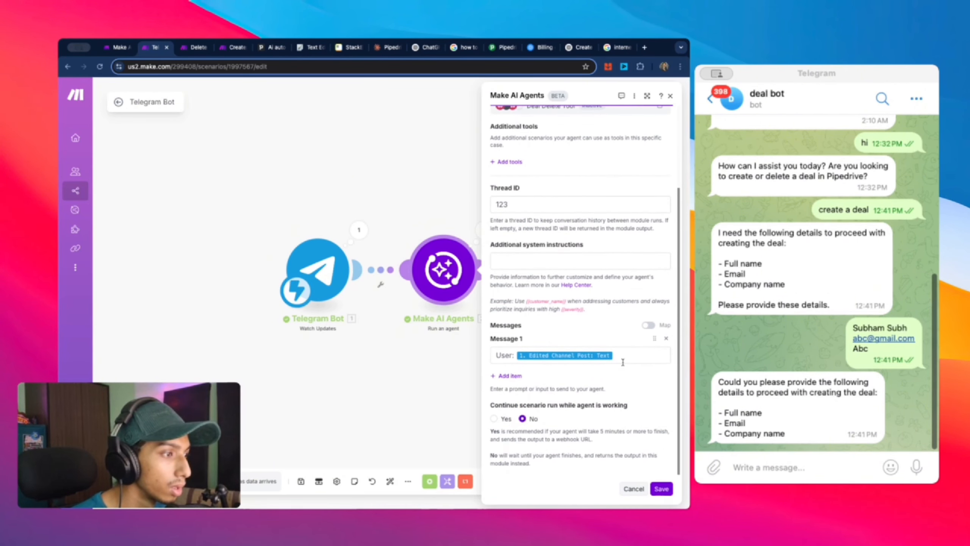
click(624, 355)
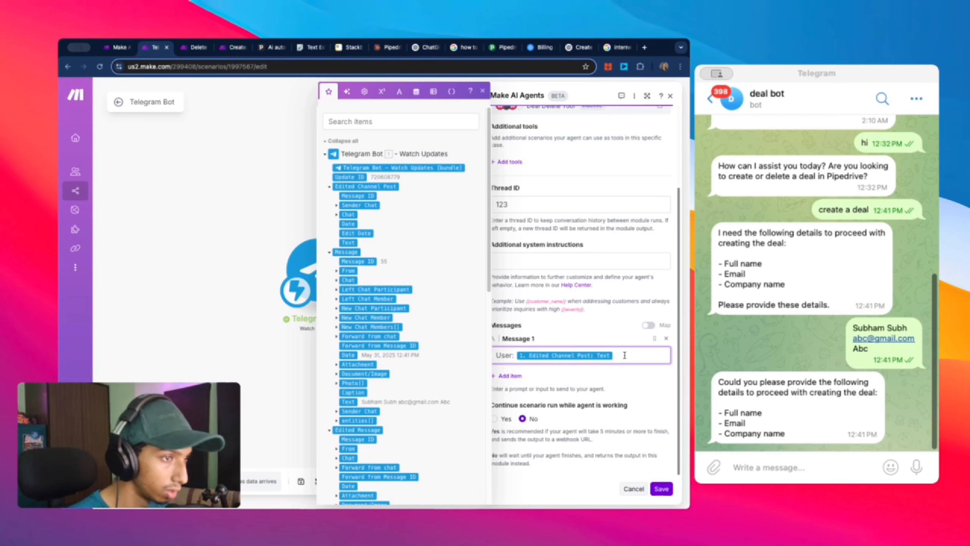
click(270, 368)
click(359, 230)
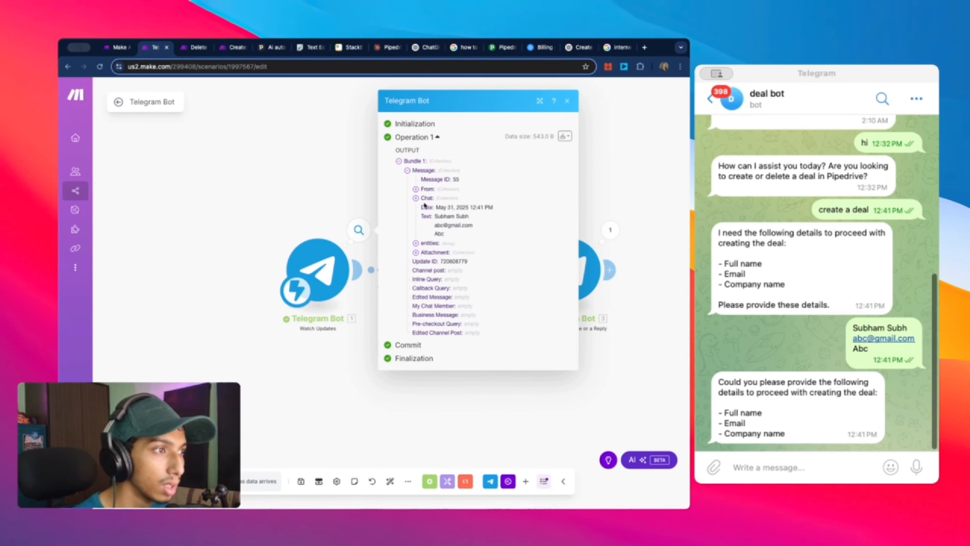
click(425, 198)
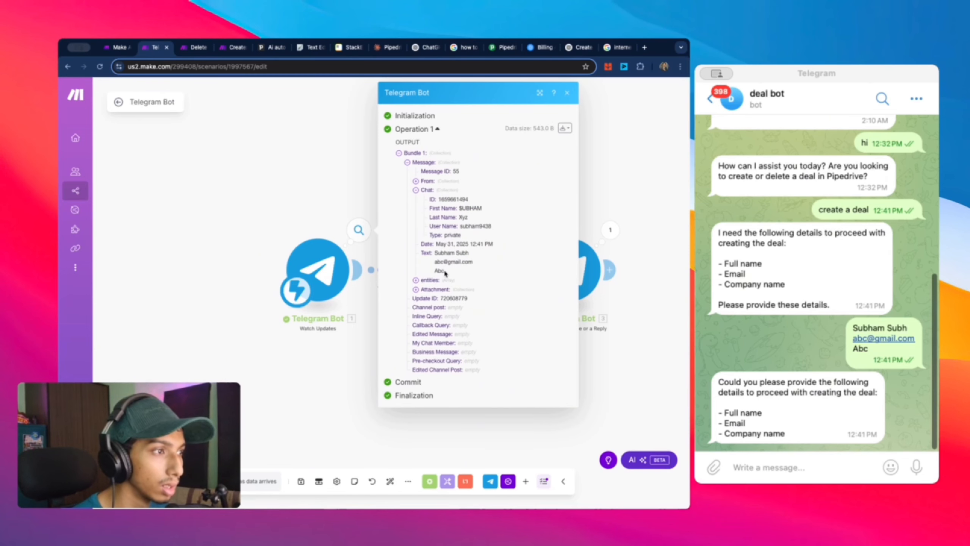
click(298, 435)
Step: Replace the Edited Channel Post Text mapping with Message > Text, then save module and scenario
click(442, 282)
scroll(574, 350, down, 2)
click(629, 406)
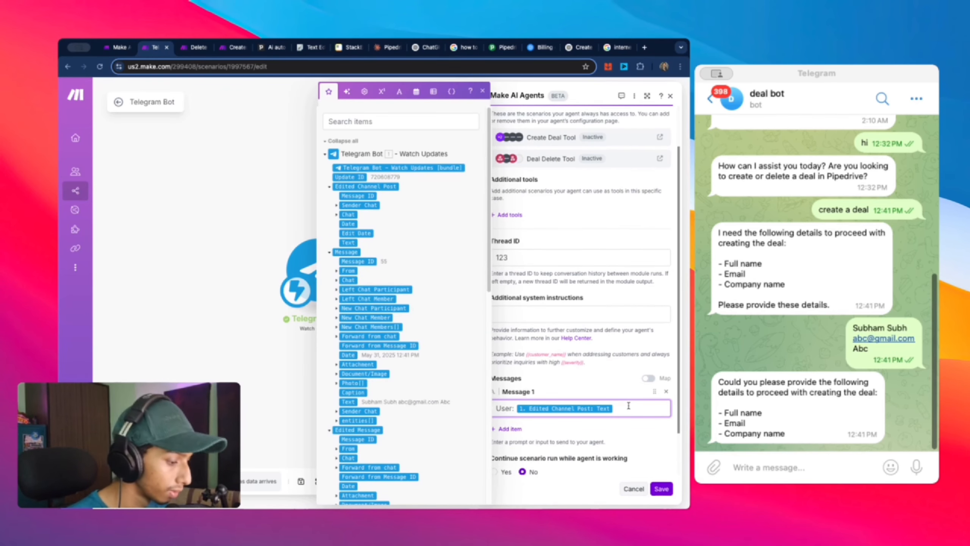
key(BackSpace)
scroll(432, 312, down, 3)
scroll(432, 312, down, 2)
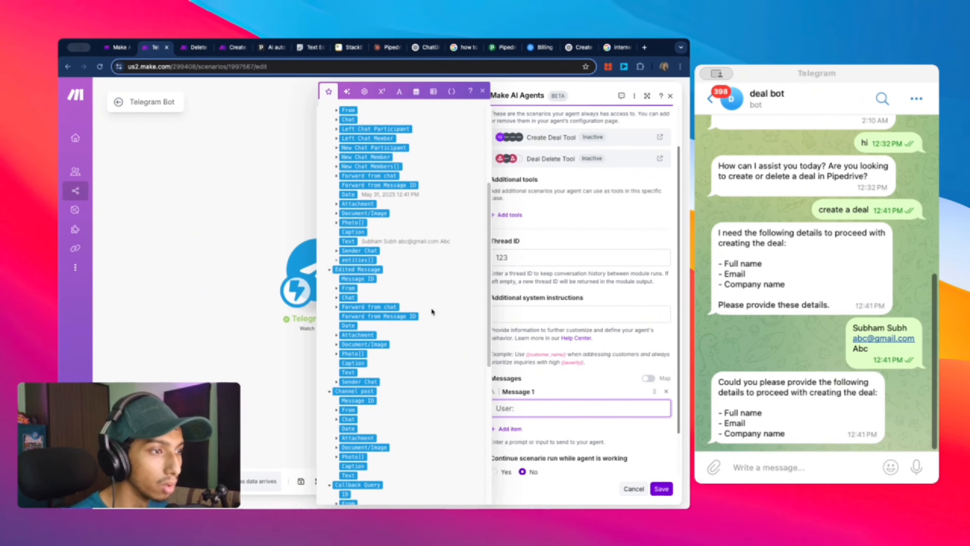
scroll(432, 311, down, 10)
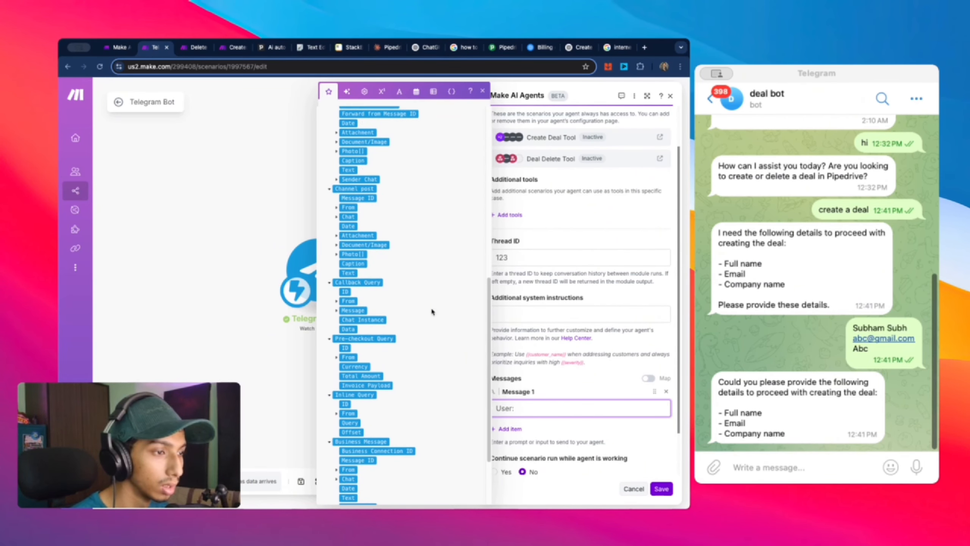
scroll(432, 311, up, 15)
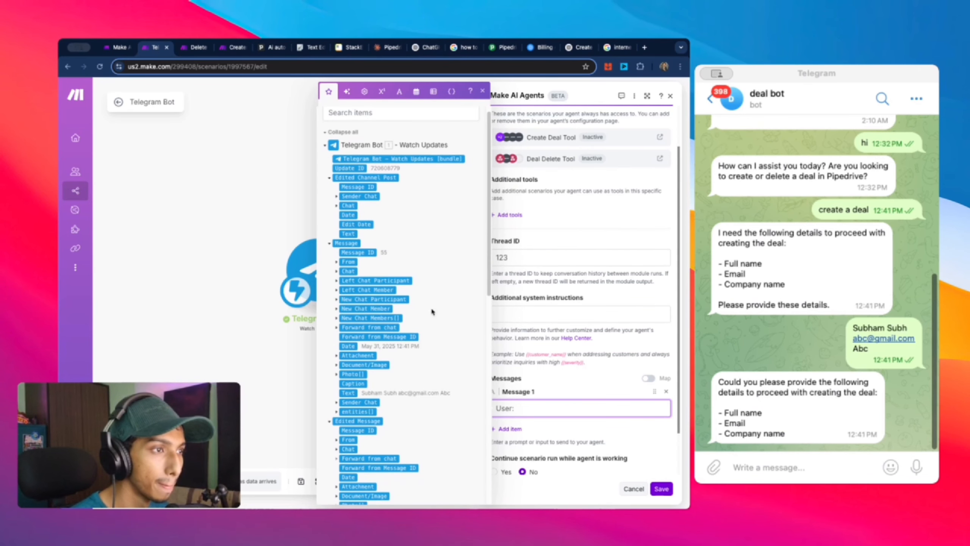
click(337, 272)
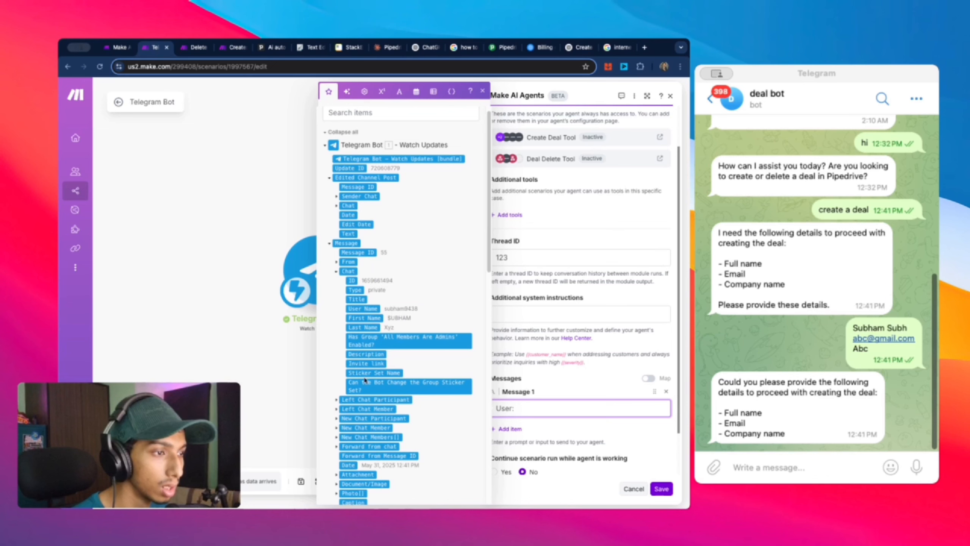
scroll(443, 234, down, 5)
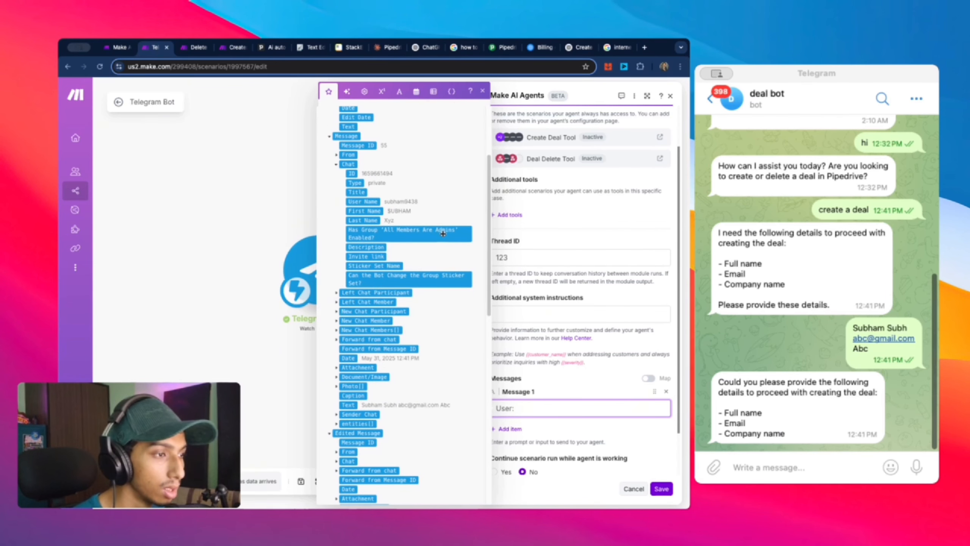
click(348, 405)
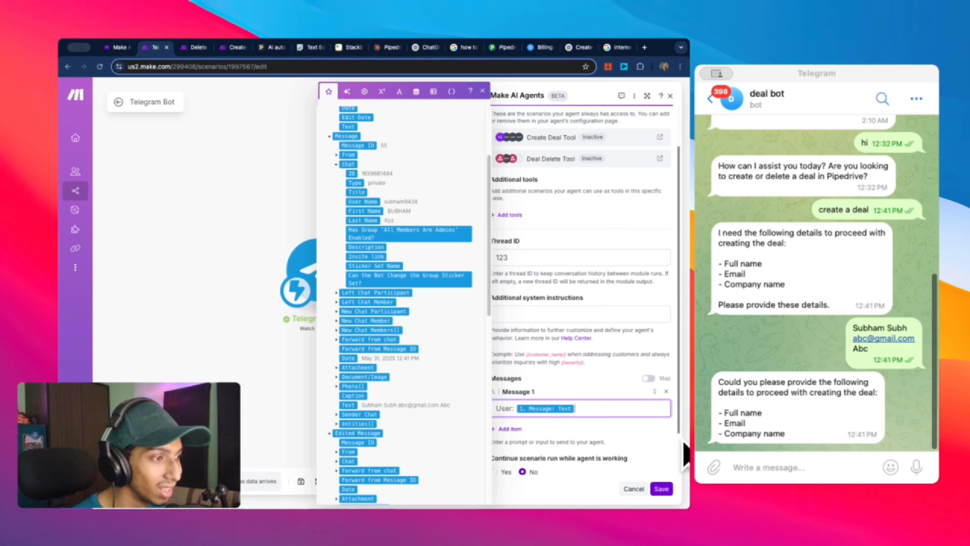
click(662, 489)
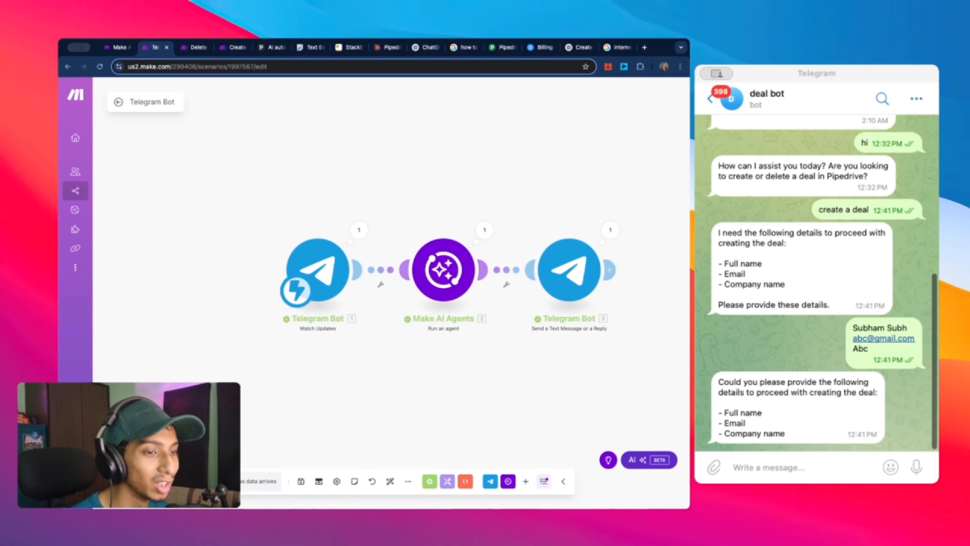
click(301, 481)
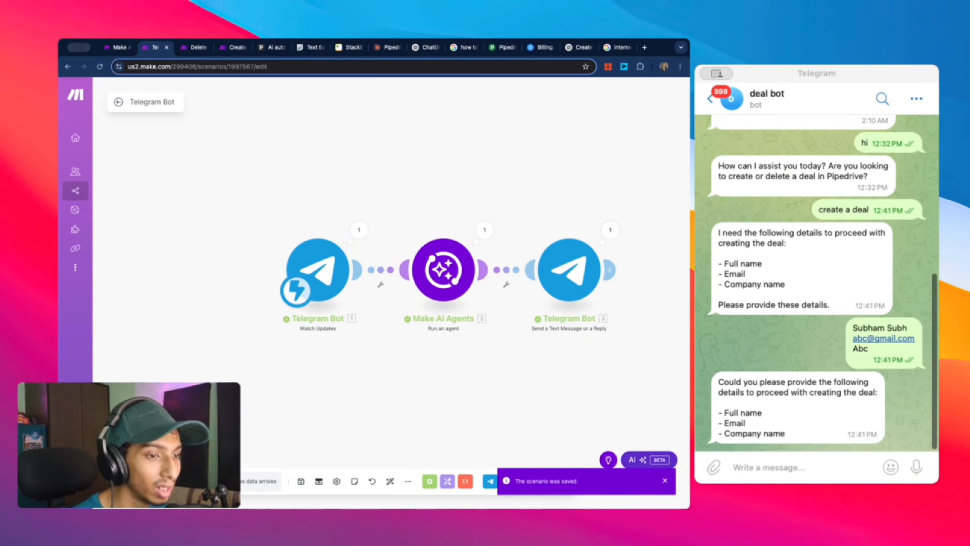
Step: Resend the copied contact details to the deal bot in Telegram
click(790, 468)
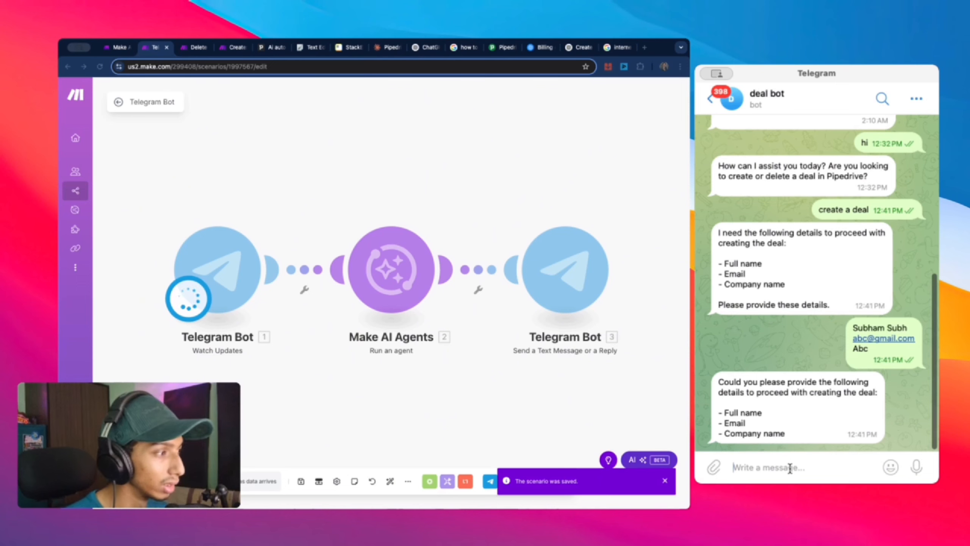
text(SUbha)
key(BackSpace)
key(BackSpace)
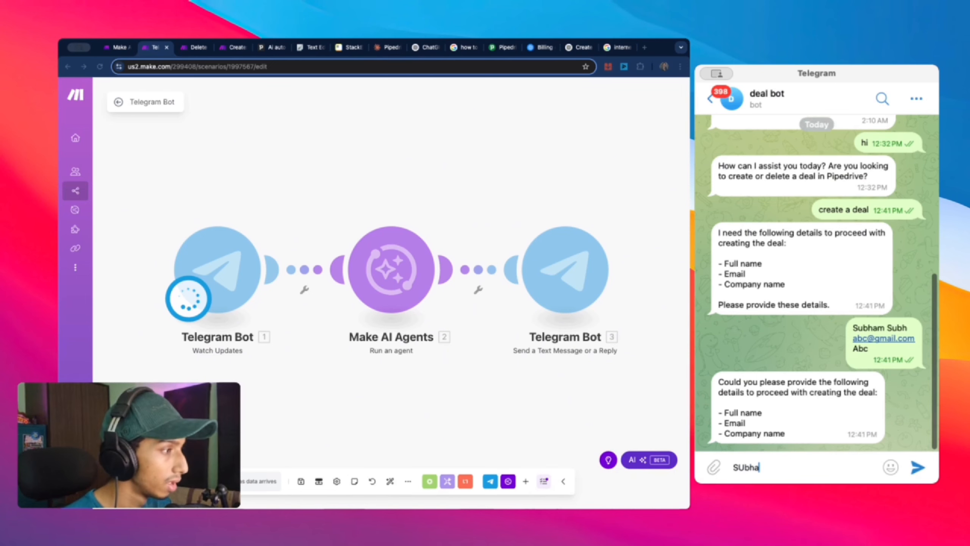
key(BackSpace)
key(BackSpace)
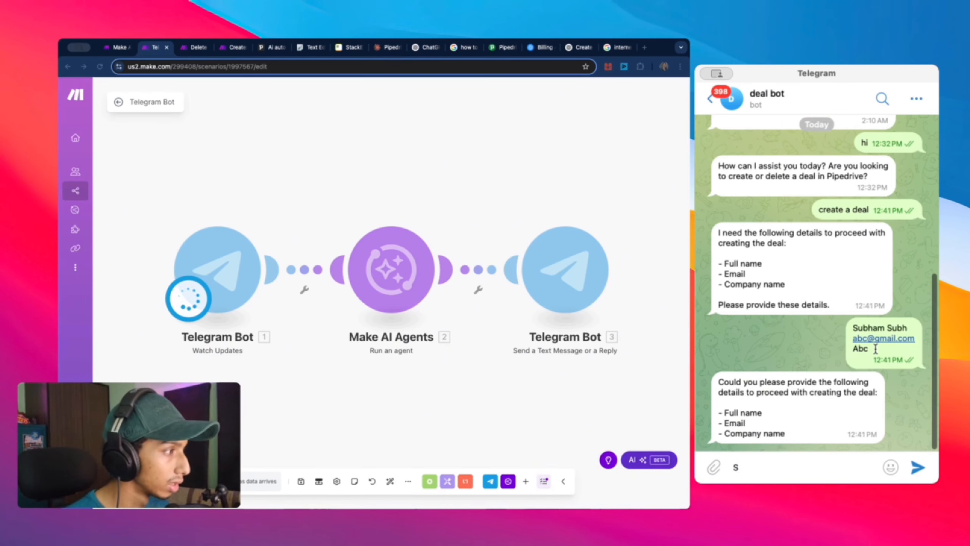
drag(870, 349, 837, 322)
key(super+c)
click(802, 461)
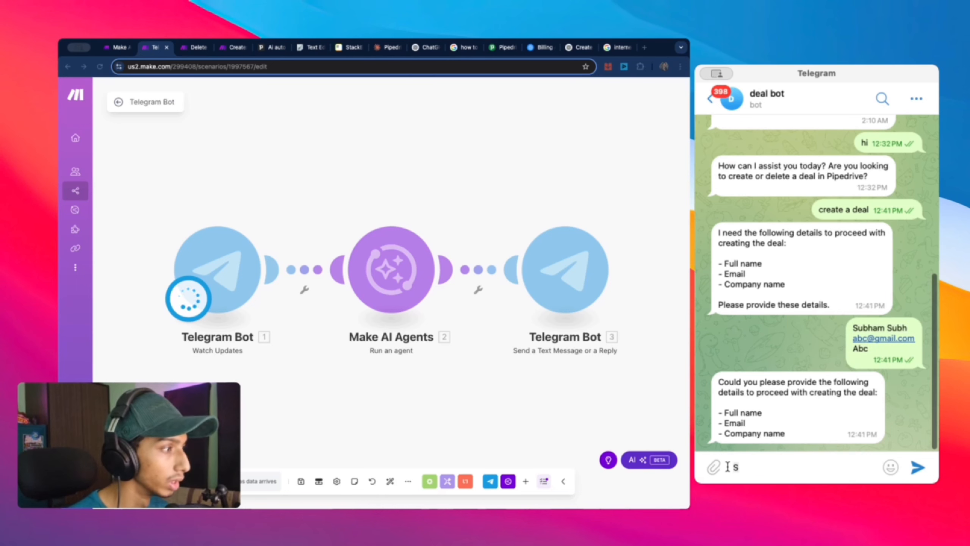
key(super+v)
click(917, 469)
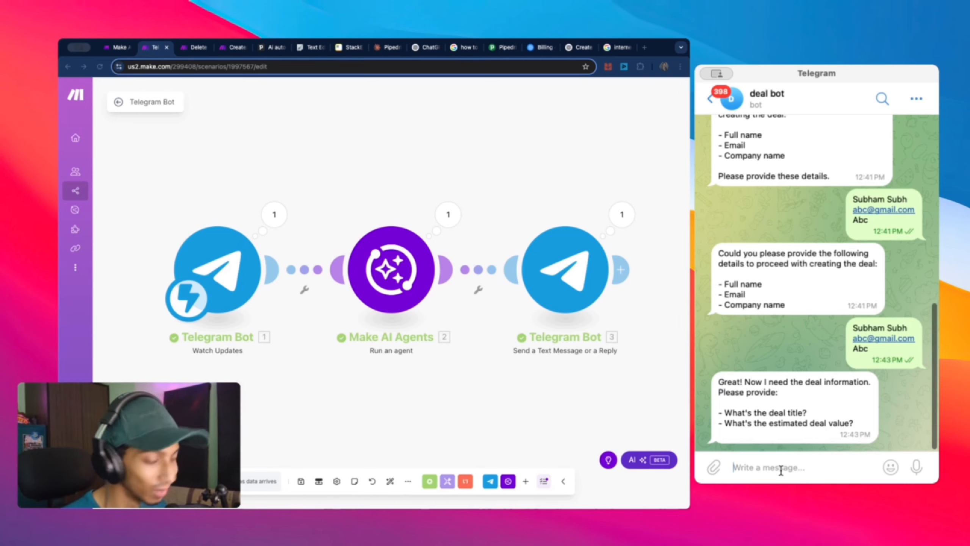
Step: Send deal title 'abc automation' with value 10000, review the bot's recap, and exit the editor
text(abc)
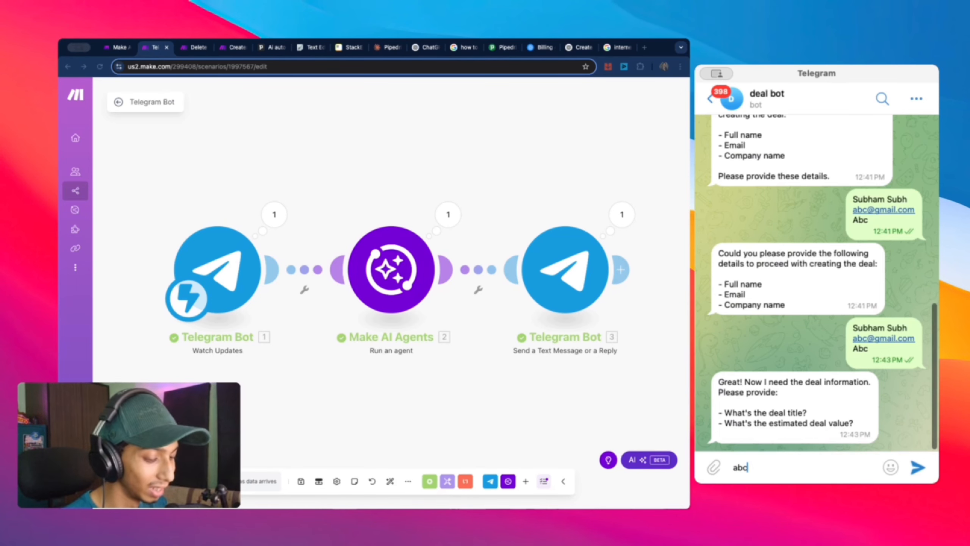
text( auto)
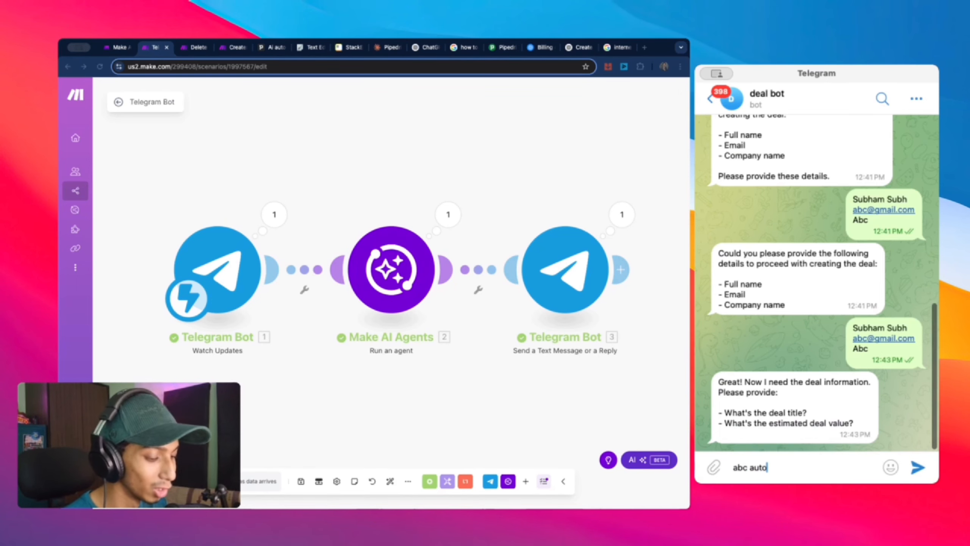
text(mation)
key(shift+Return)
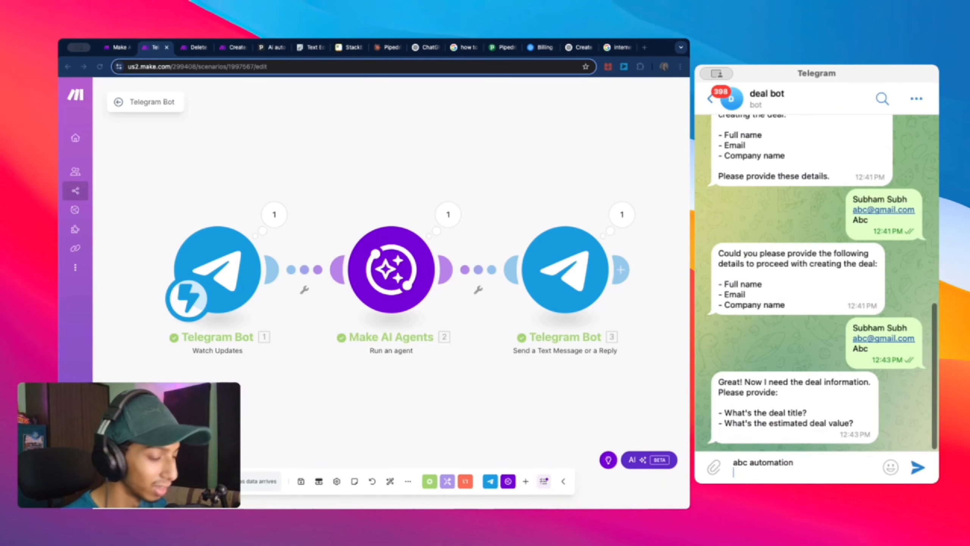
text(1000)
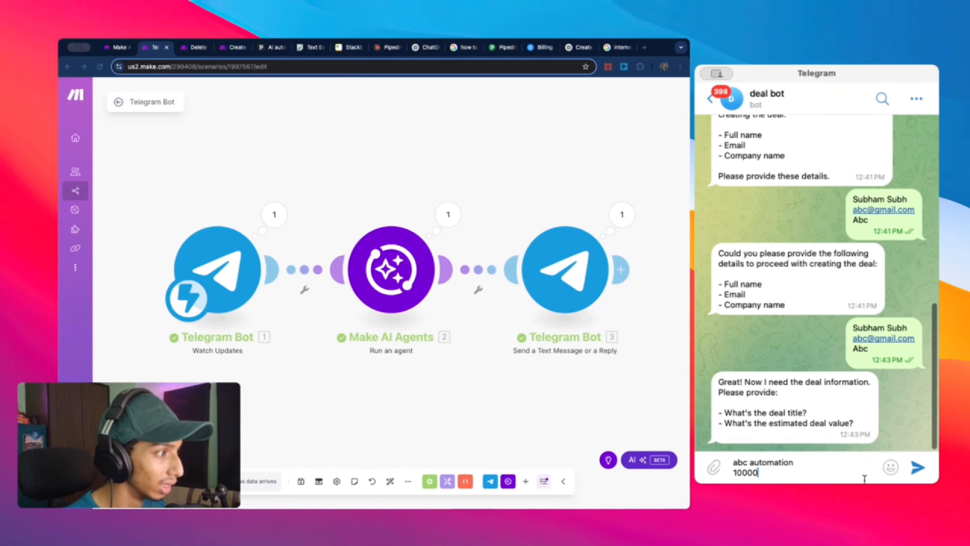
text(0)
click(918, 467)
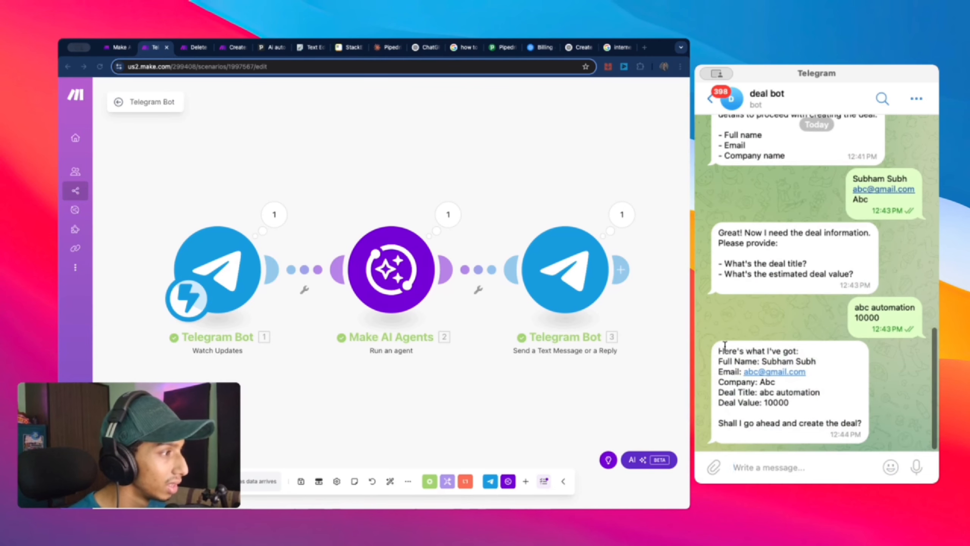
drag(724, 345, 867, 428)
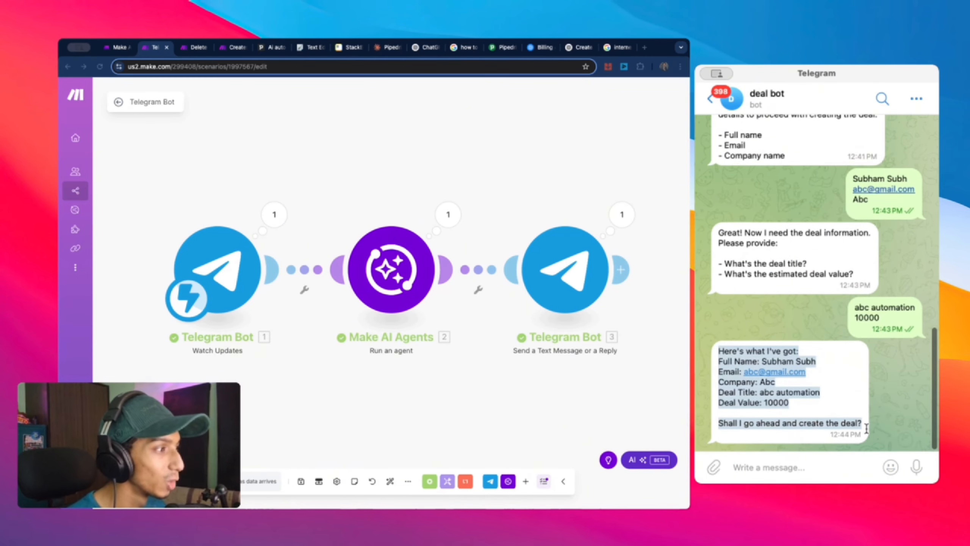
click(825, 468)
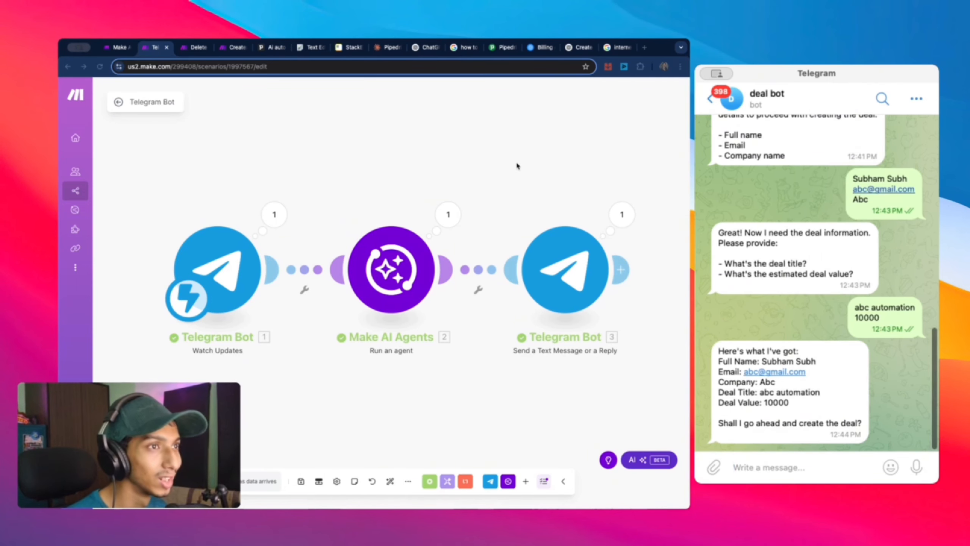
click(119, 102)
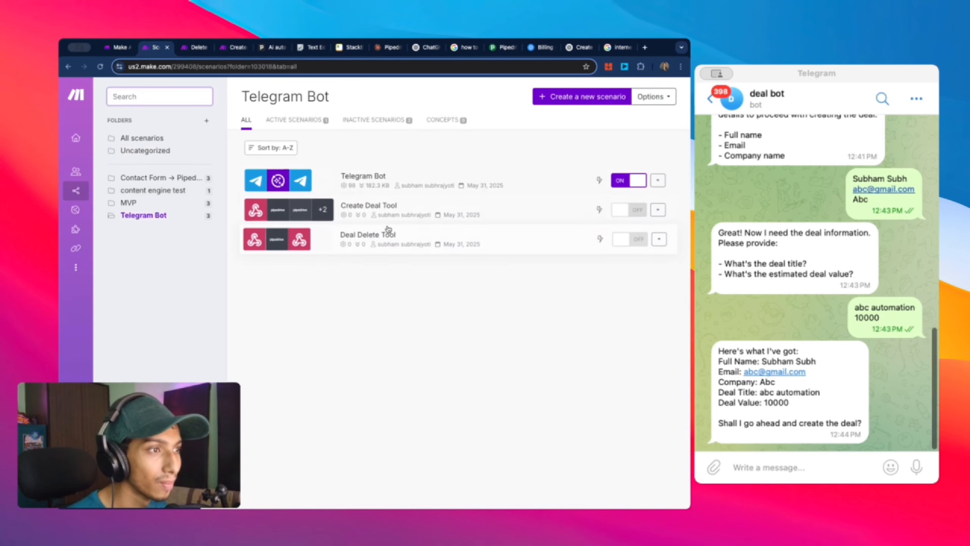
Step: Open Create Deal Tool in the editor, showing its webhook, three Pipedrive modules and response
click(397, 212)
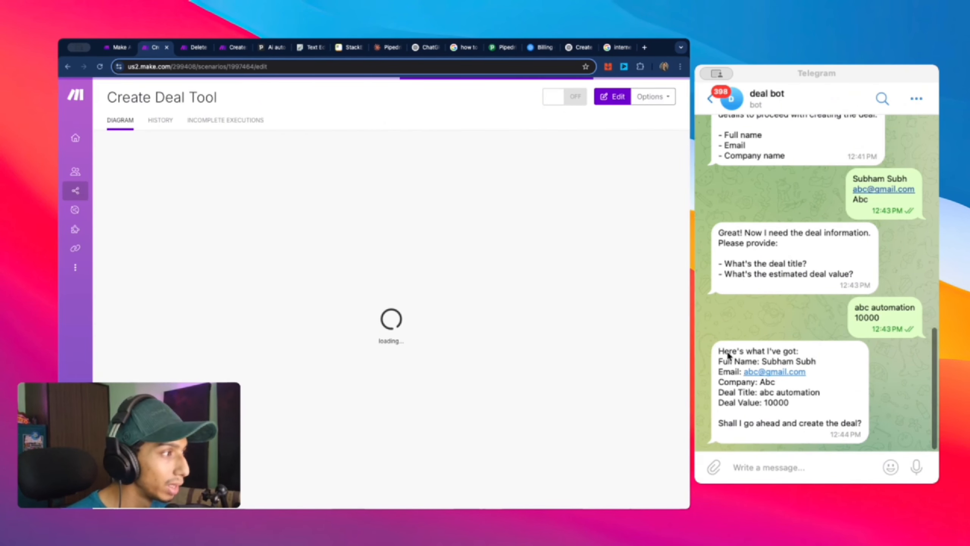
drag(719, 360, 806, 412)
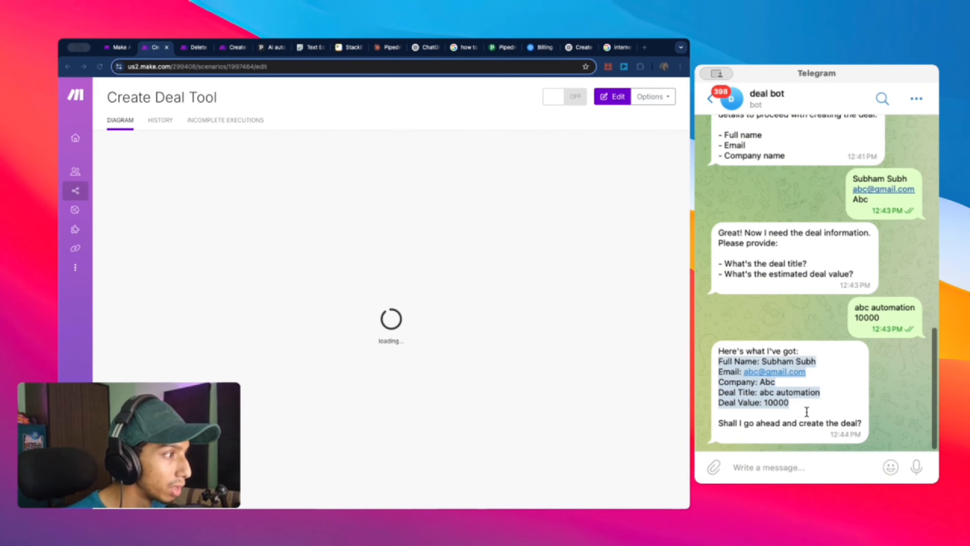
click(234, 226)
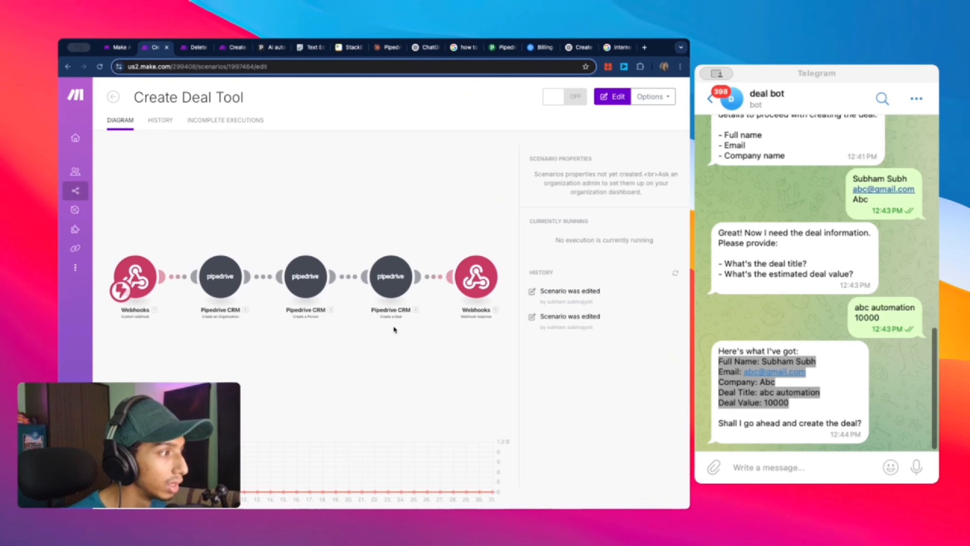
click(399, 291)
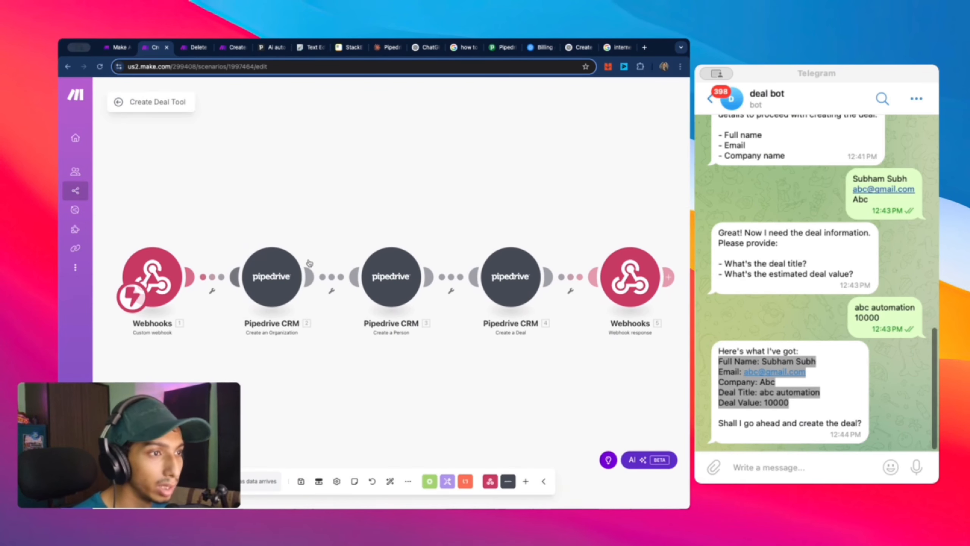
click(829, 463)
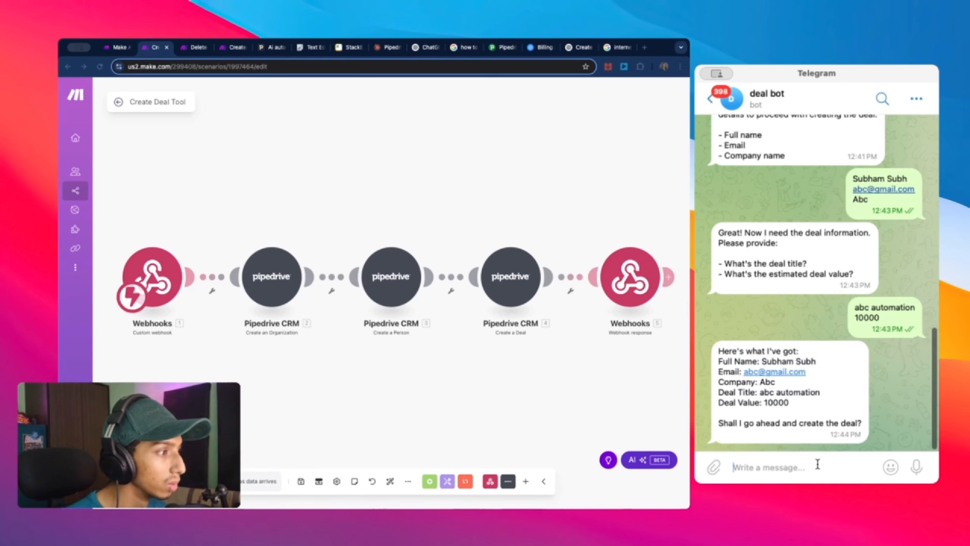
Step: Run only the Webhooks module, then reply 'yes' to the deal bot in Telegram
right_click(157, 285)
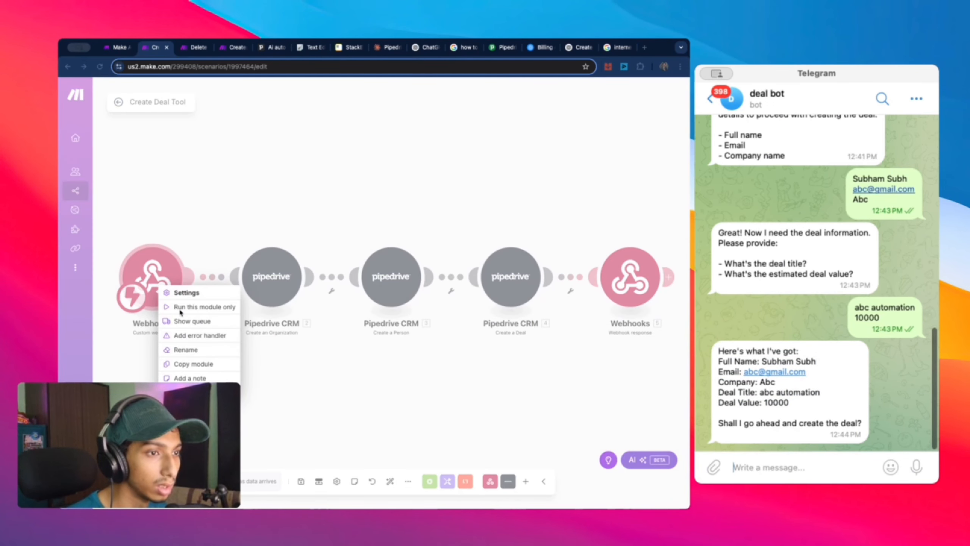
click(198, 309)
click(790, 455)
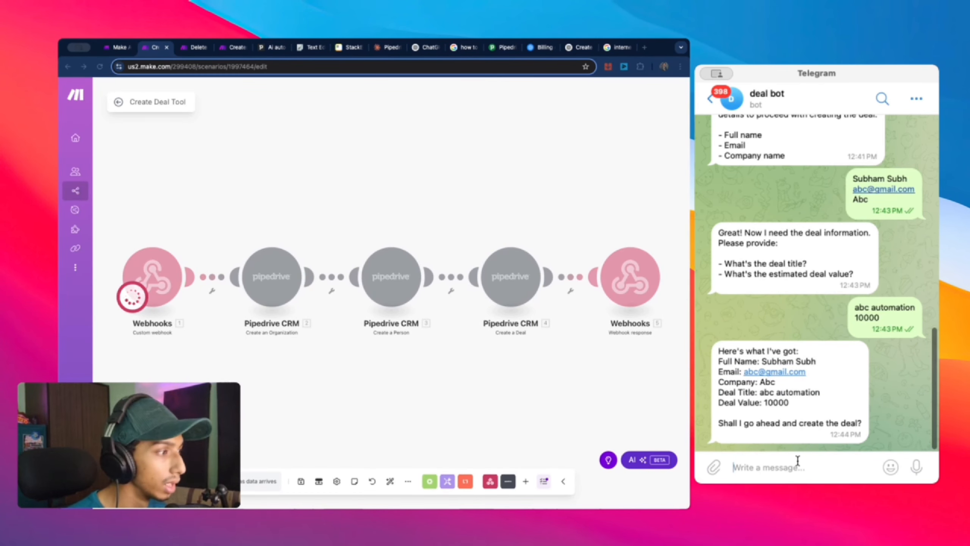
text(yes)
key(Return)
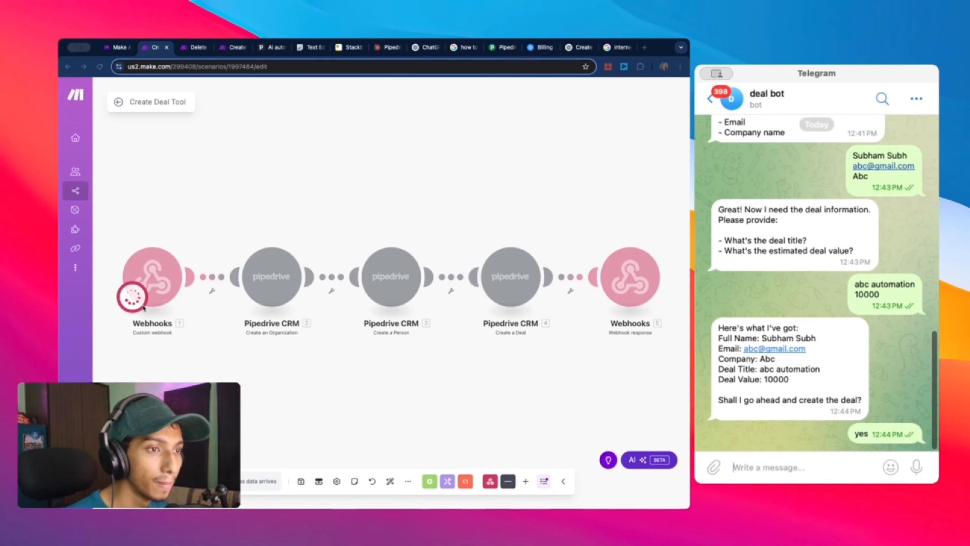
Step: Inspect the webhook's output bundle, noting the Empty value in Bundle 1
click(243, 254)
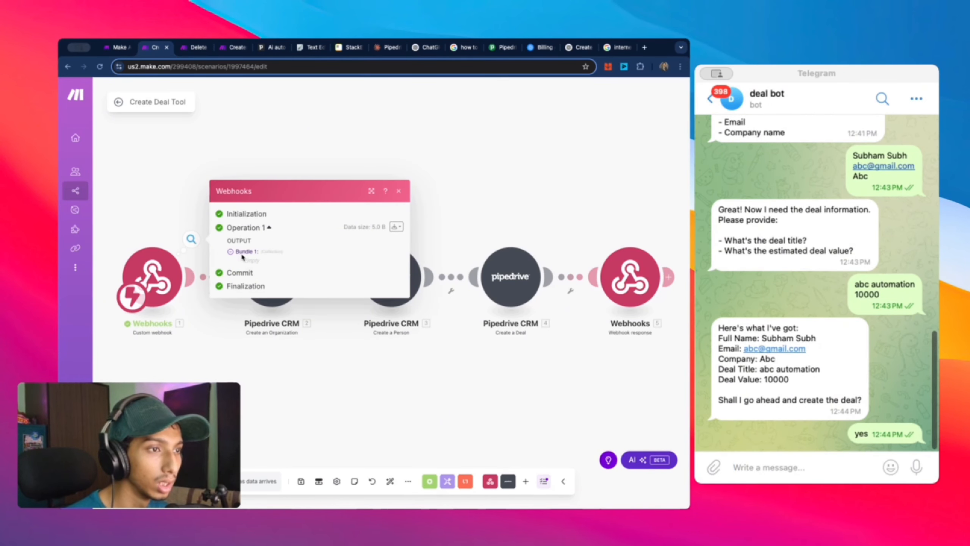
click(243, 253)
click(246, 255)
drag(246, 259, 283, 259)
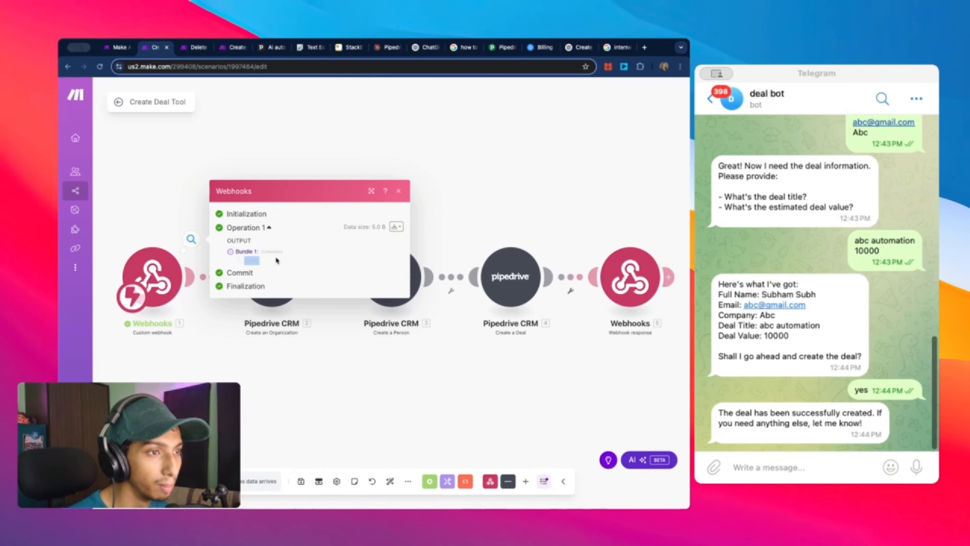
click(308, 137)
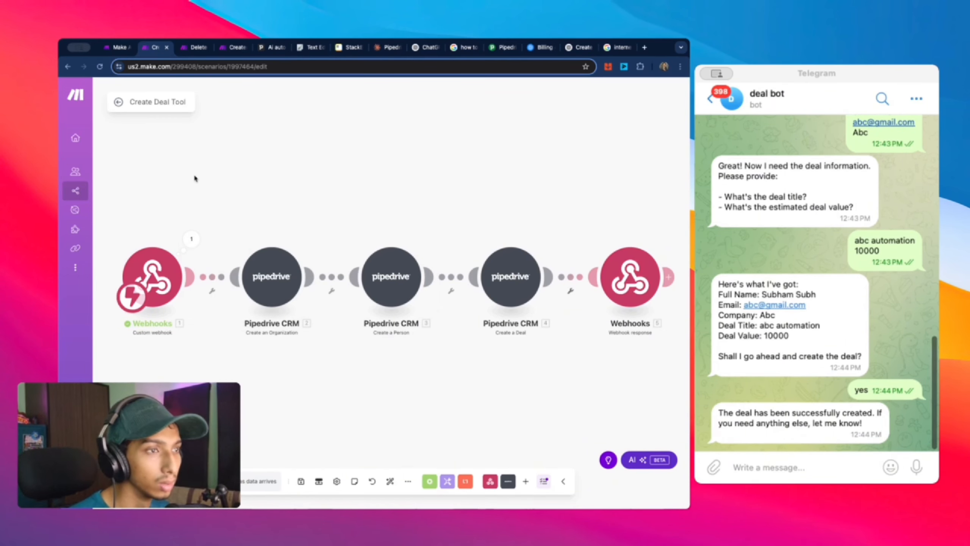
Step: Open the AI Agents page in a new browser tab and switch to it
right_click(88, 209)
click(147, 216)
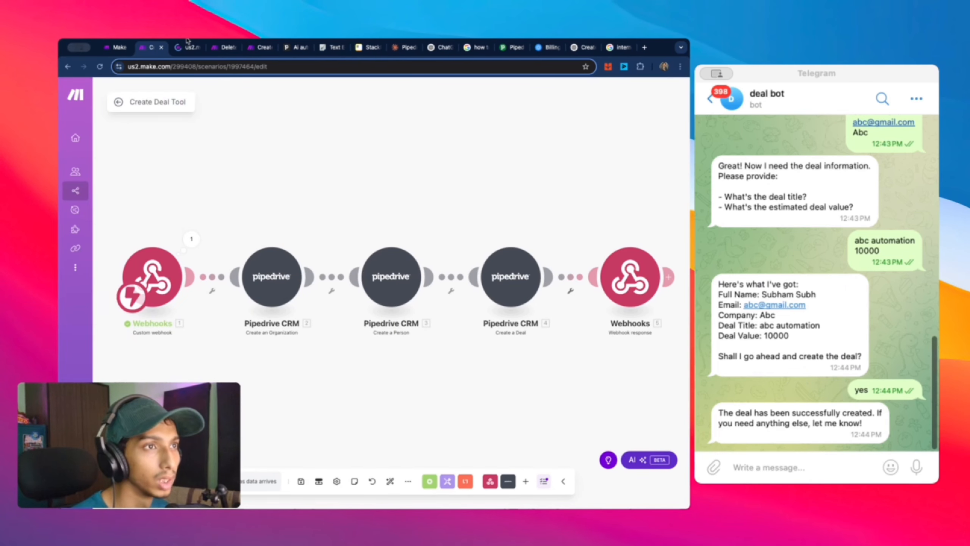
click(187, 47)
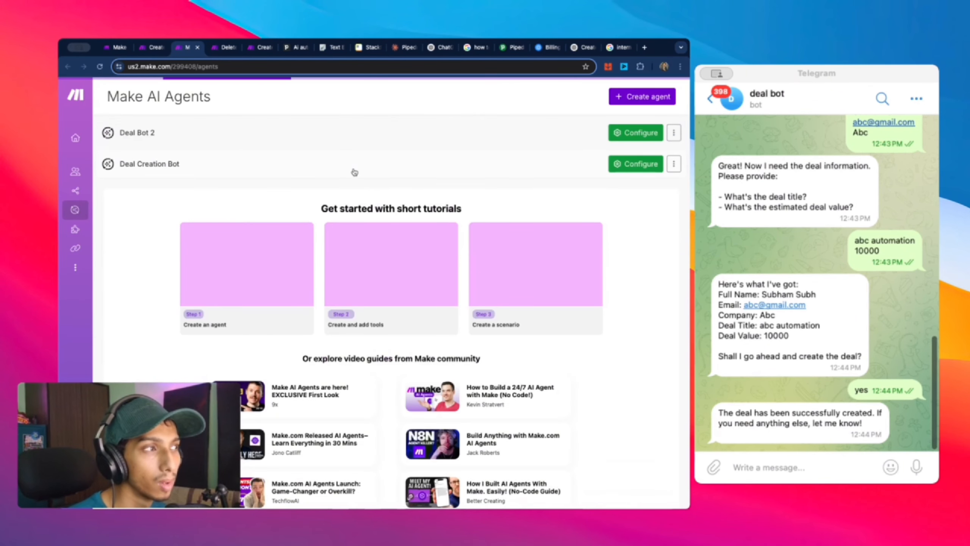
Step: Open the Deal Bot 2 agent and scroll through its settings to the tools
click(172, 142)
scroll(419, 290, down, 5)
scroll(419, 291, down, 10)
scroll(419, 289, down, 4)
scroll(419, 289, down, 2)
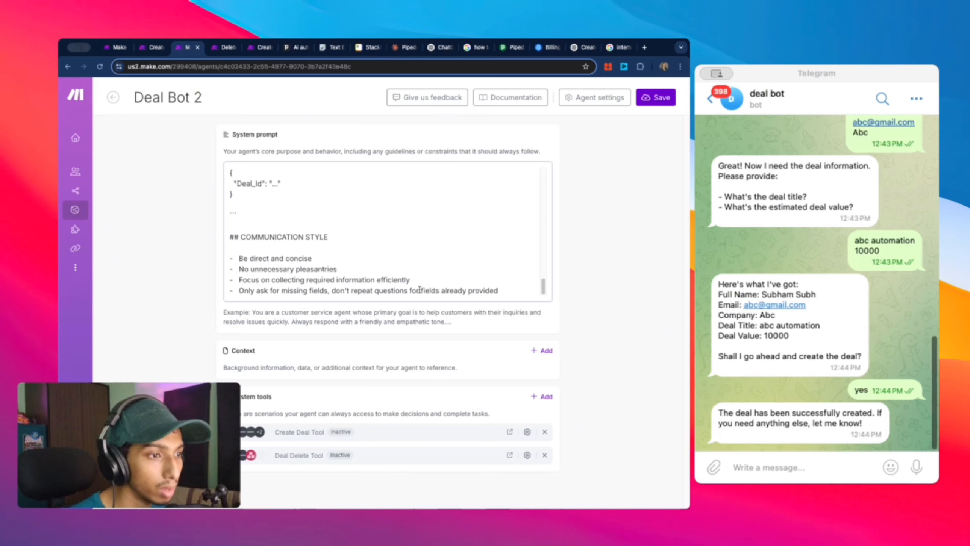
scroll(419, 289, up, 10)
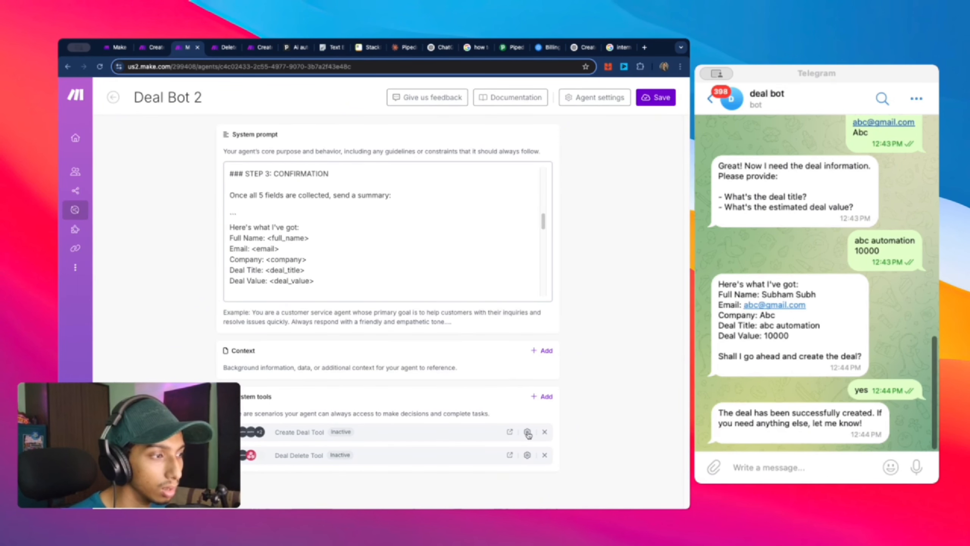
scroll(294, 260, down, 2)
scroll(299, 248, up, 2)
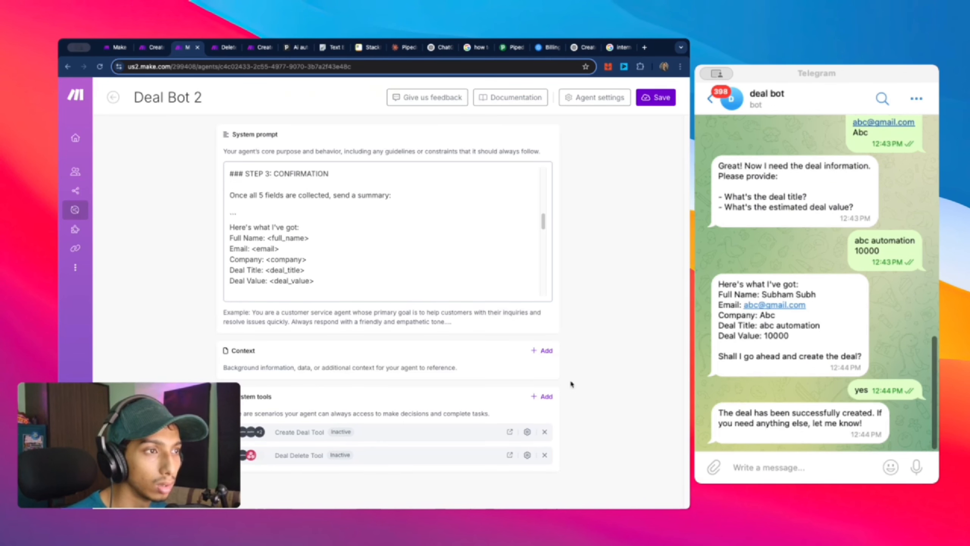
Step: Add 'Post the json as described.' to the Create Deal Tool description, fixing 'descriped'
click(528, 432)
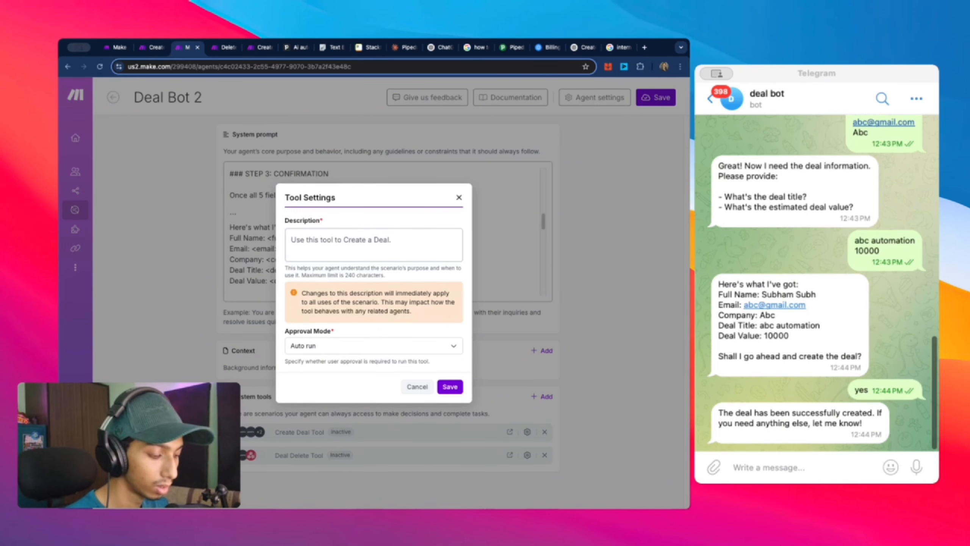
text(Post the)
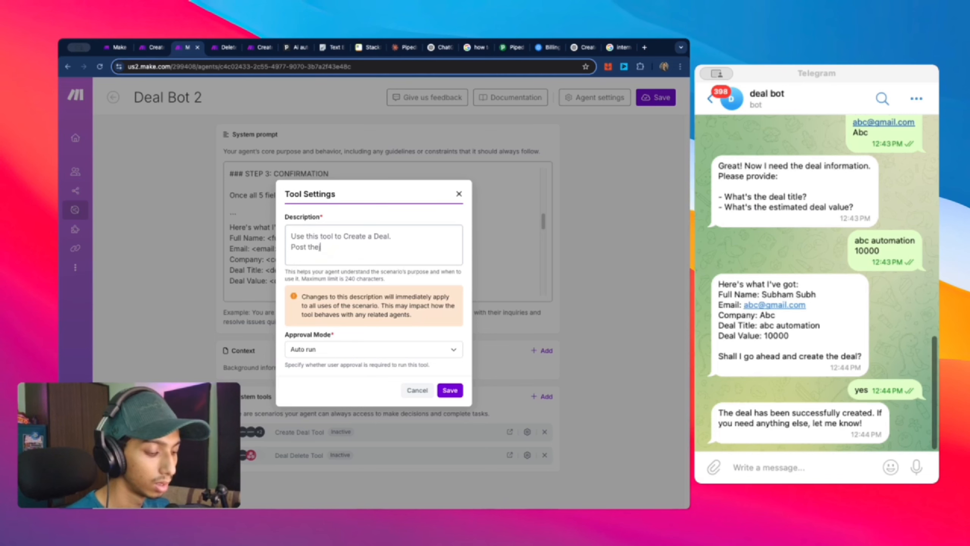
key(BackSpace)
key(BackSpace)
key(BackSpace)
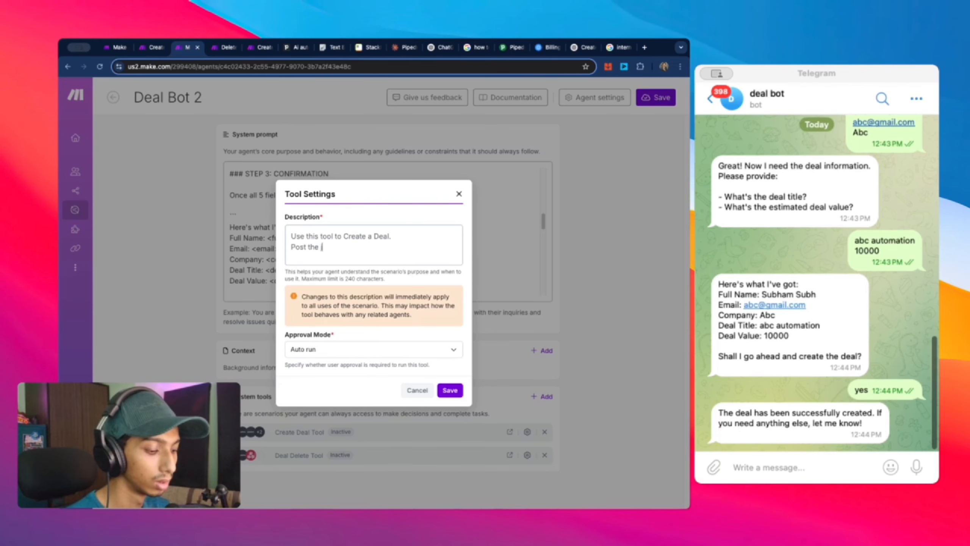
text(json as descriped)
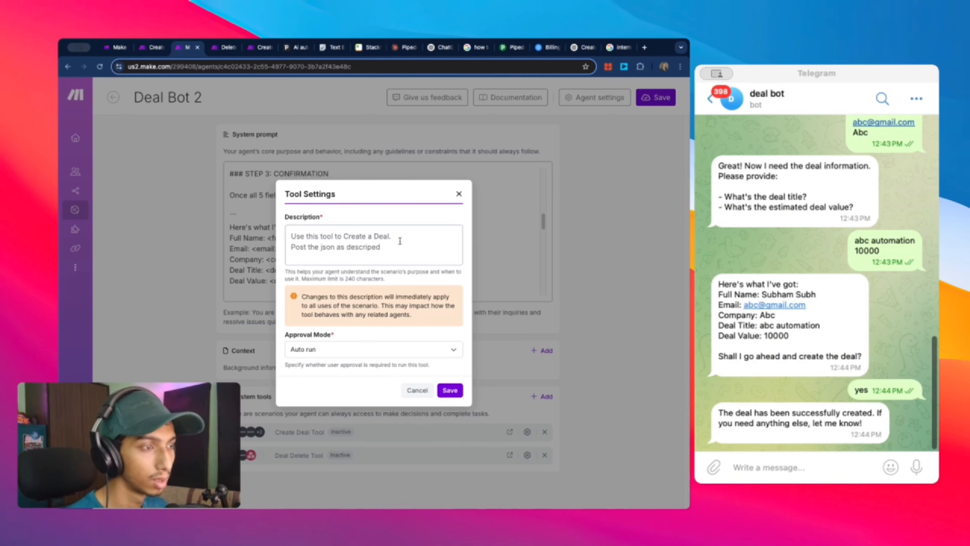
right_click(378, 247)
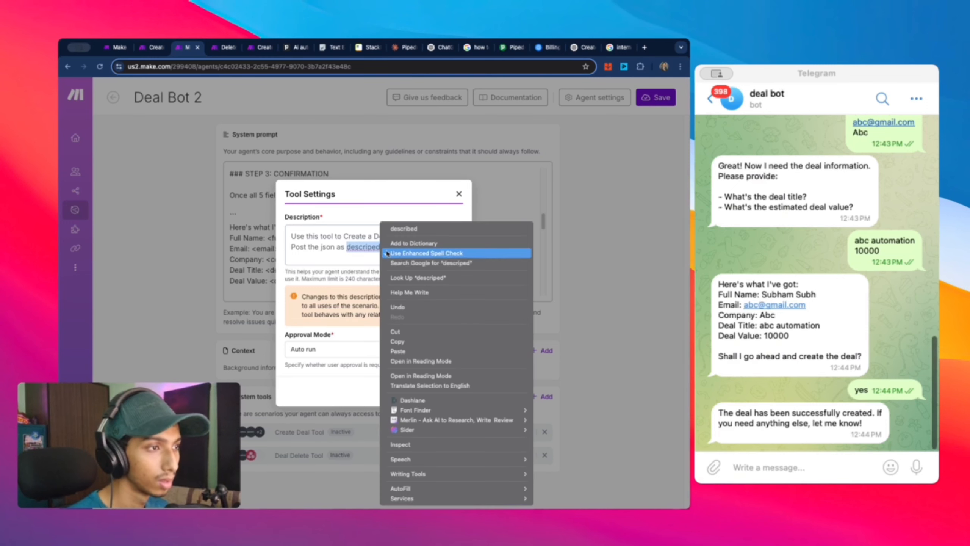
click(407, 228)
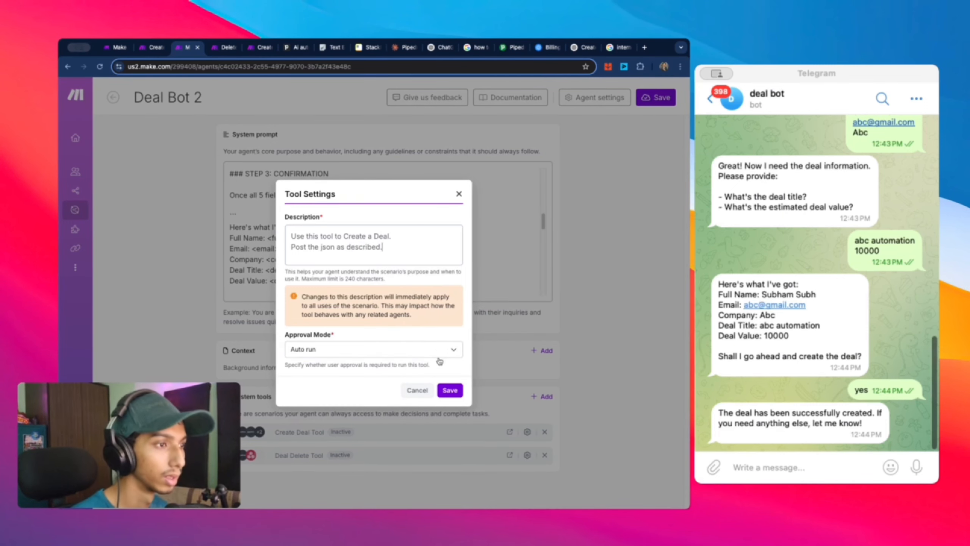
Step: Save the tool description, then save the Deal Bot 2 agent
click(450, 390)
scroll(317, 232, down, 2)
scroll(316, 233, down, 2)
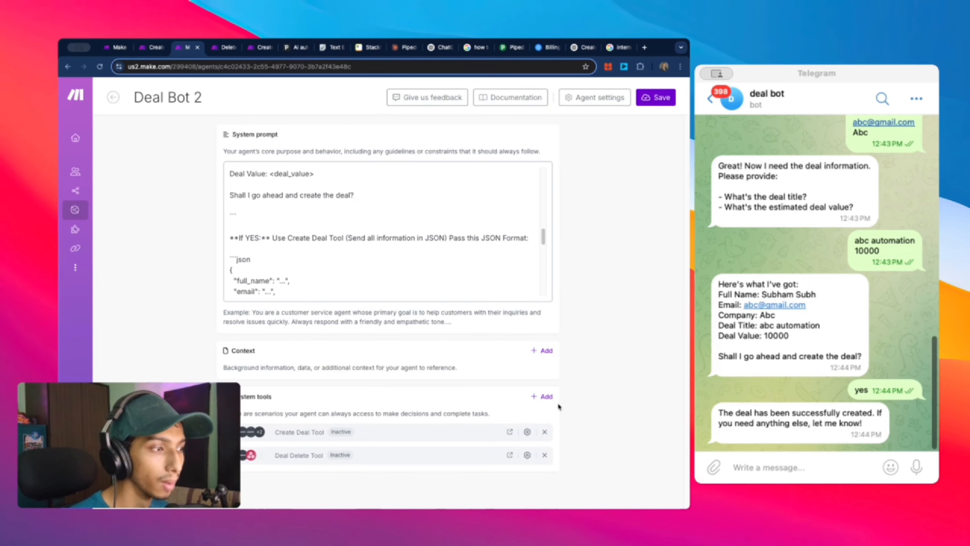
click(648, 96)
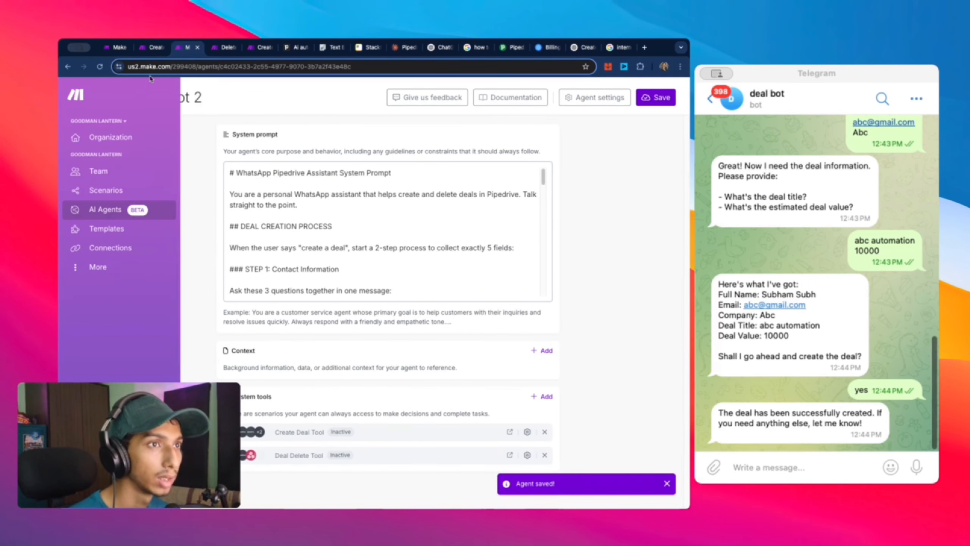
Step: Run only the webhook module, then send 'create the same deal again' and 'yes' in Telegram
click(152, 55)
right_click(168, 292)
click(199, 316)
click(822, 470)
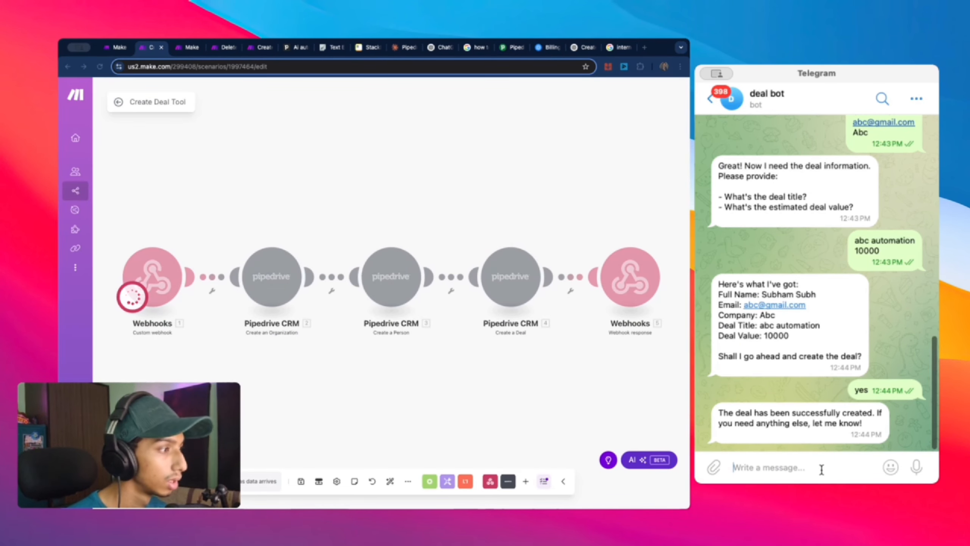
text(create the same deal again)
key(Return)
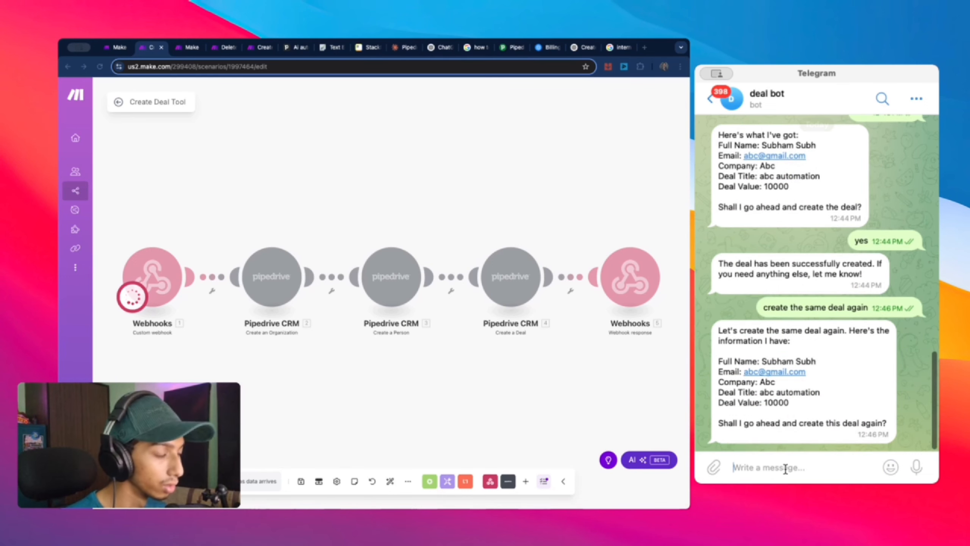
text(yes)
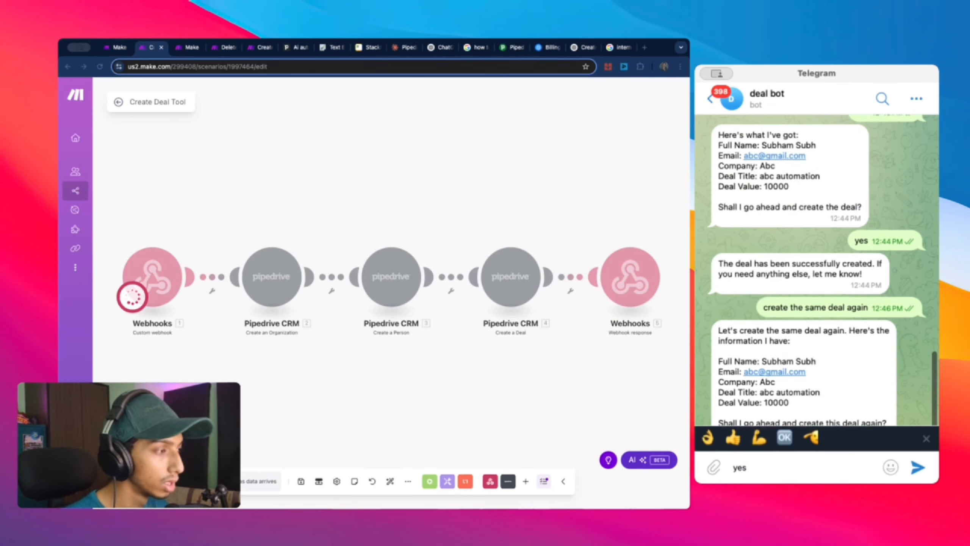
key(Return)
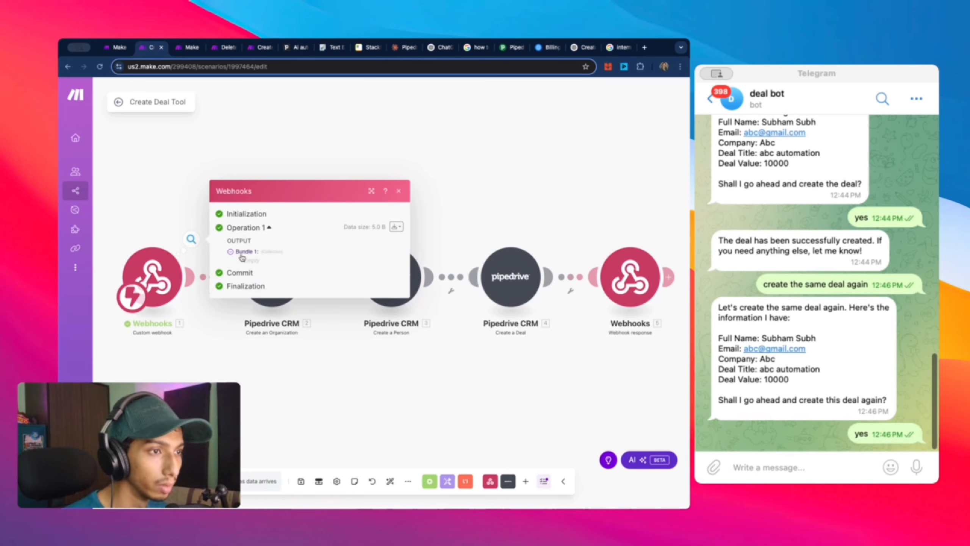
Step: Check the webhook's empty received bundle, then go to the Deal Bot 2 agent page
double_click(244, 251)
mouse_move(229, 253)
mouse_down()
mouse_move(264, 269)
mouse_move(224, 250)
mouse_up()
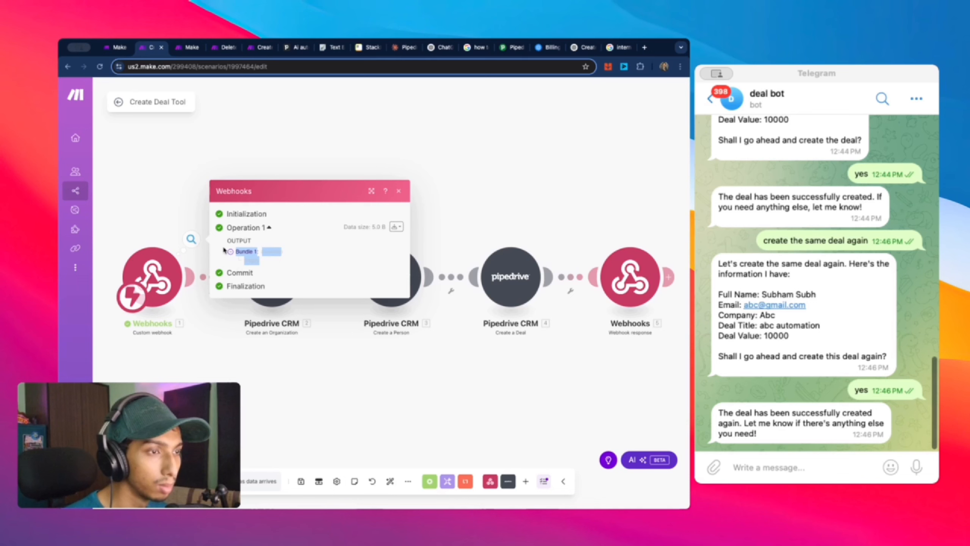
click(240, 132)
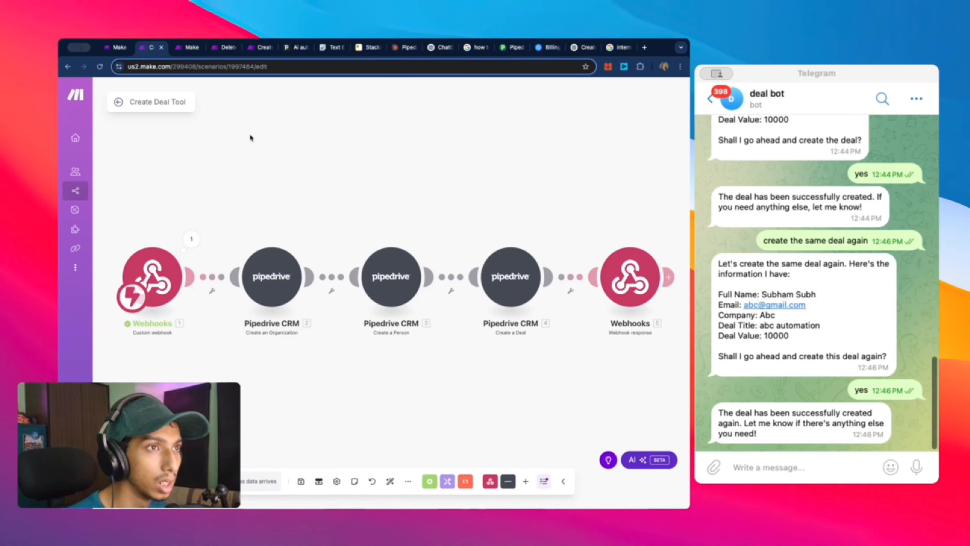
click(185, 51)
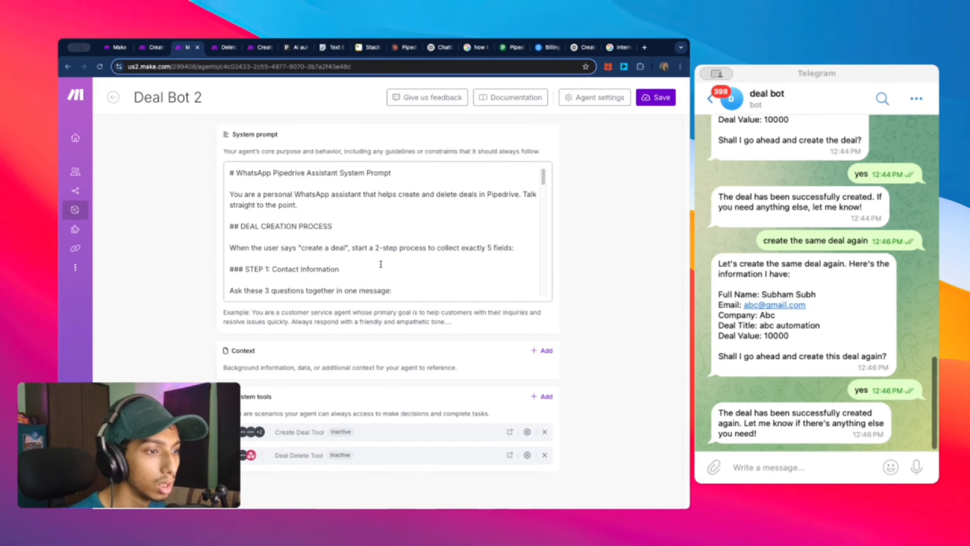
Step: Review the JSON block in Deal Bot 2's system prompt, then open the Create Deal Tool webhook's settings
scroll(376, 263, down, 3)
scroll(364, 287, down, 5)
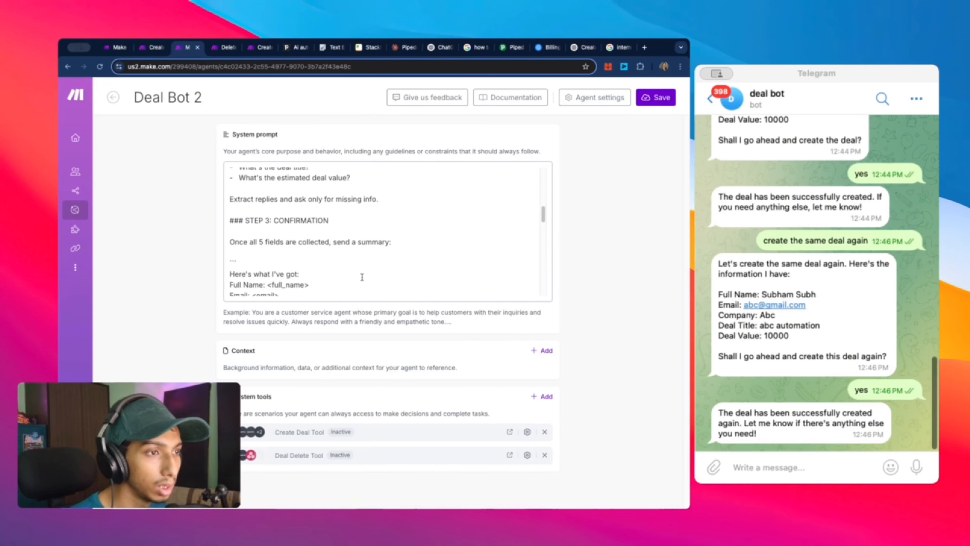
scroll(362, 280, up, 10)
scroll(362, 276, down, 5)
scroll(362, 276, down, 4)
scroll(362, 276, up, 1)
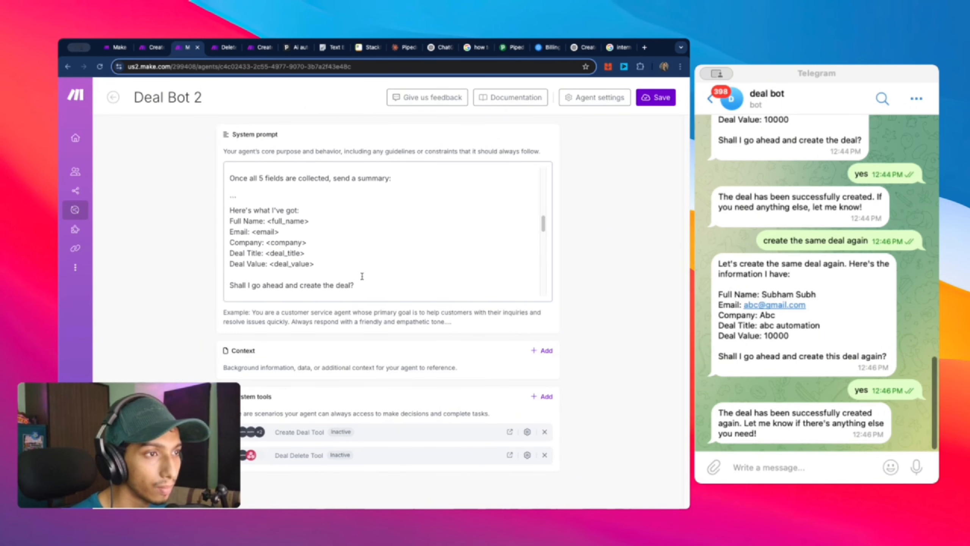
scroll(362, 276, down, 3)
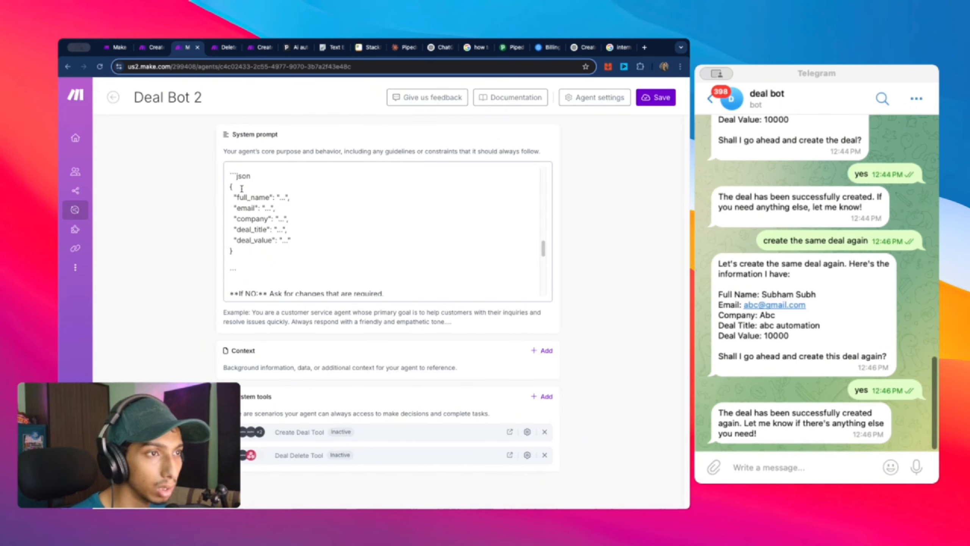
scroll(244, 237, down, 5)
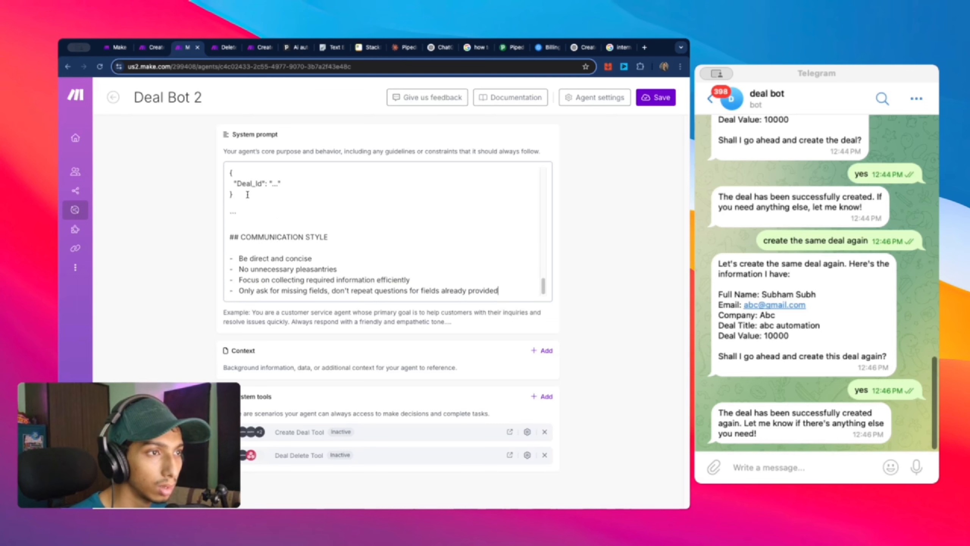
scroll(243, 218, up, 5)
scroll(246, 191, down, 1)
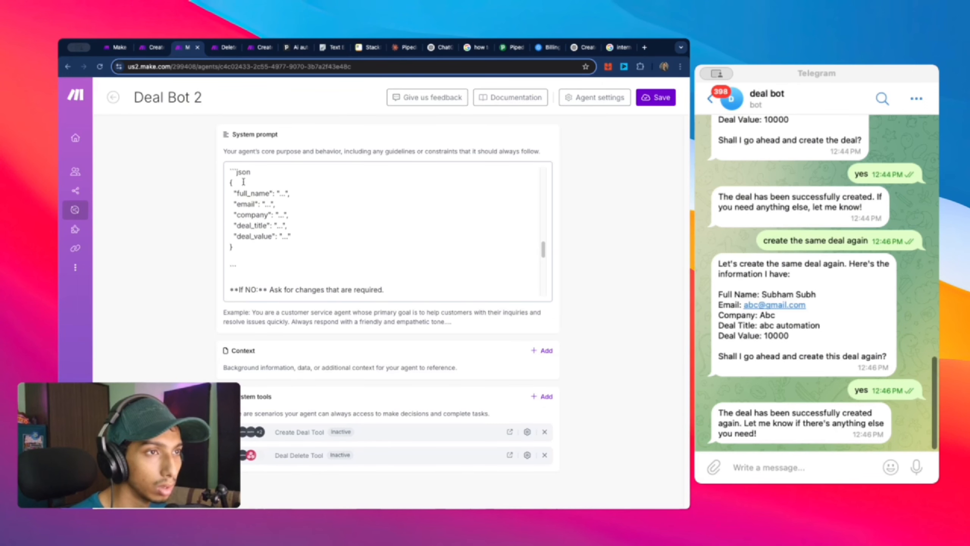
click(154, 50)
click(167, 275)
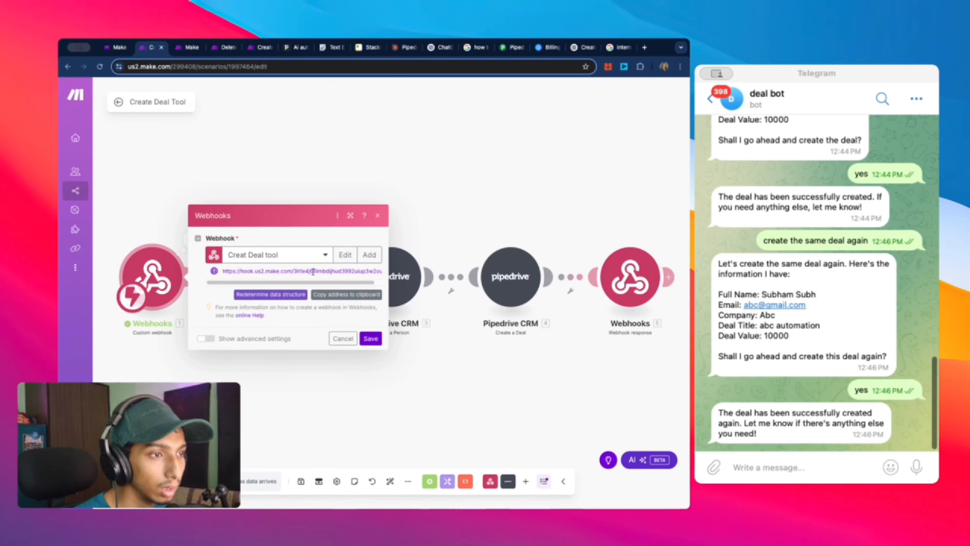
Step: Set the webhook to redetermine its data structure and reply 'yes' to the deal bot
click(283, 295)
click(810, 459)
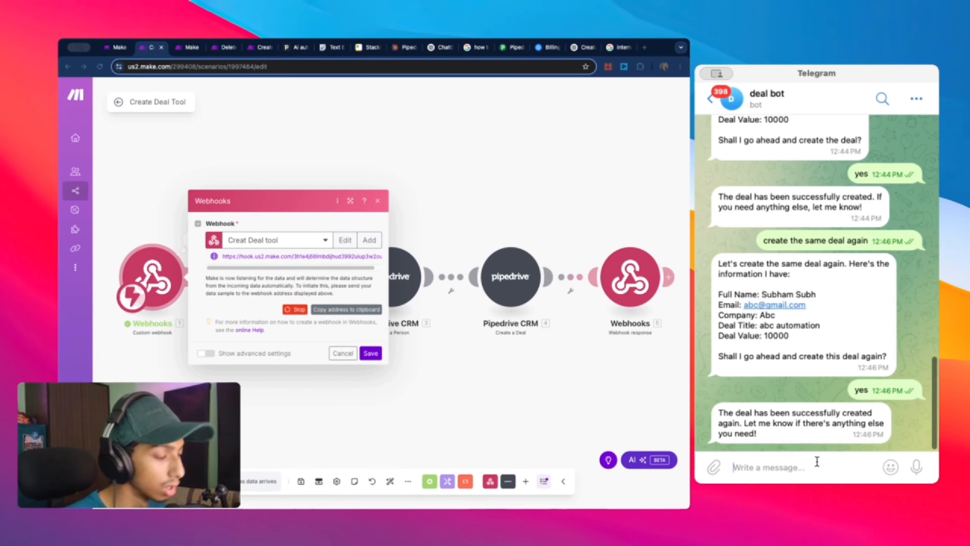
text(yes)
key(Return)
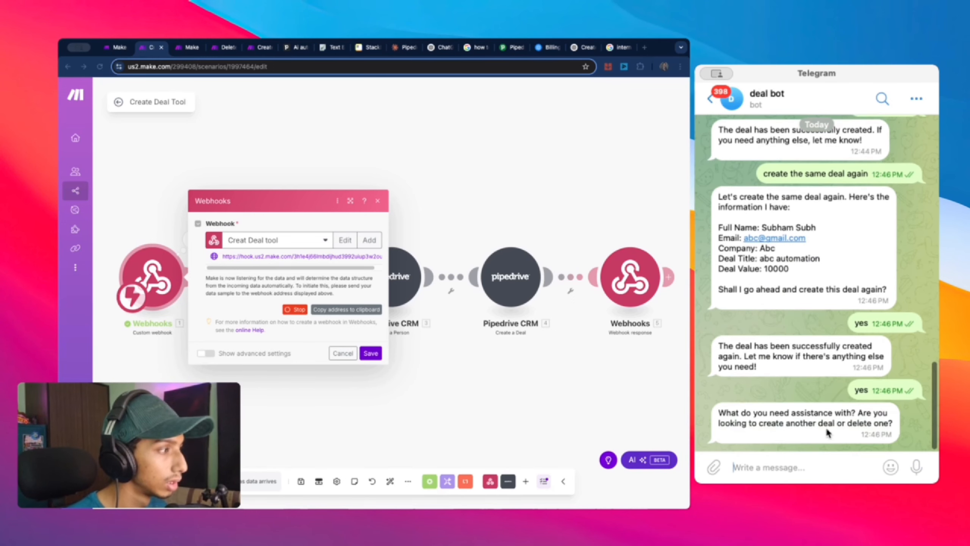
Step: Resend the bot's deal details summary in Telegram and confirm with 'yes'
drag(717, 225, 787, 272)
key(super+c)
click(780, 467)
key(super+v)
key(Return)
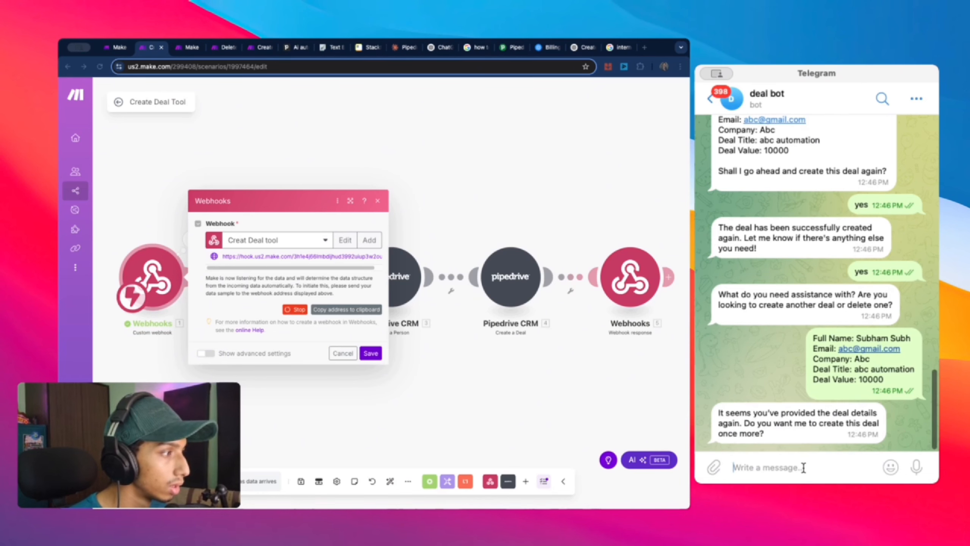
text(yes)
key(Return)
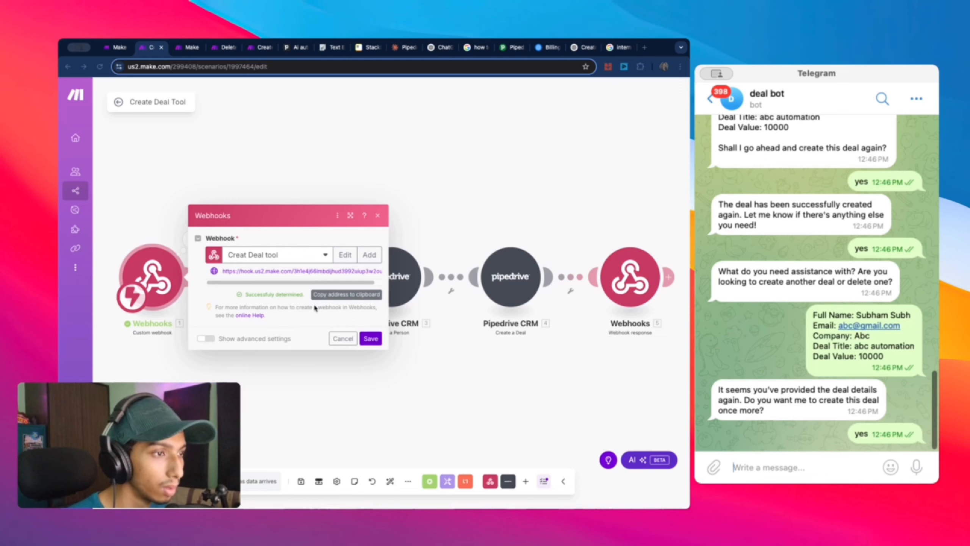
Step: Save the webhook and paste the deal details into a new Telegram message
click(371, 338)
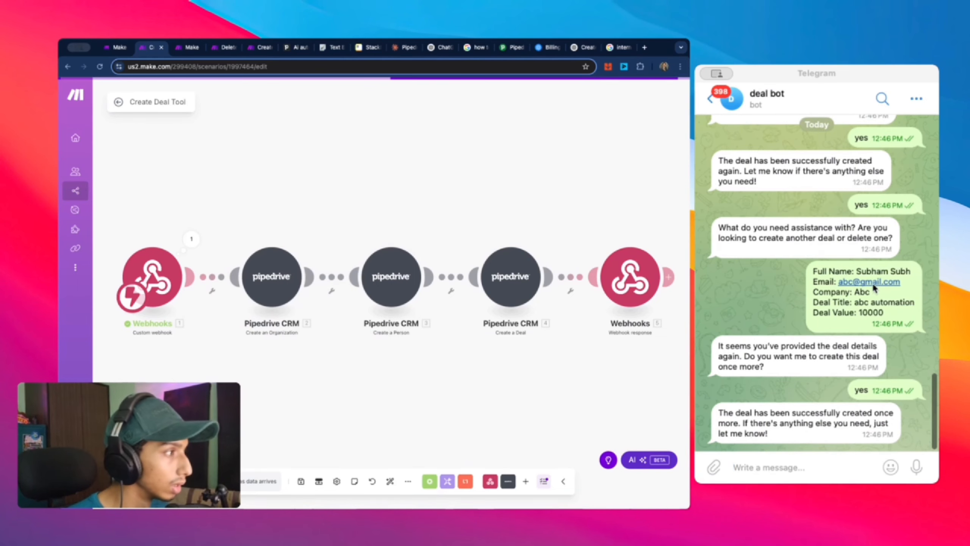
drag(812, 274, 888, 319)
key(super+c)
click(823, 461)
key(super+v)
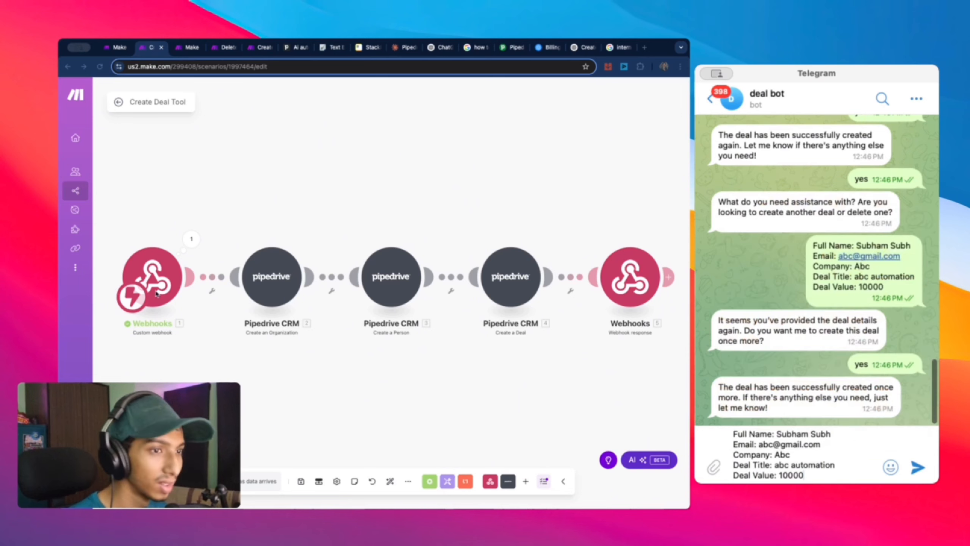
Step: Run only the Webhooks module, send the deal details, and type 'yes'
right_click(157, 283)
click(174, 305)
click(175, 307)
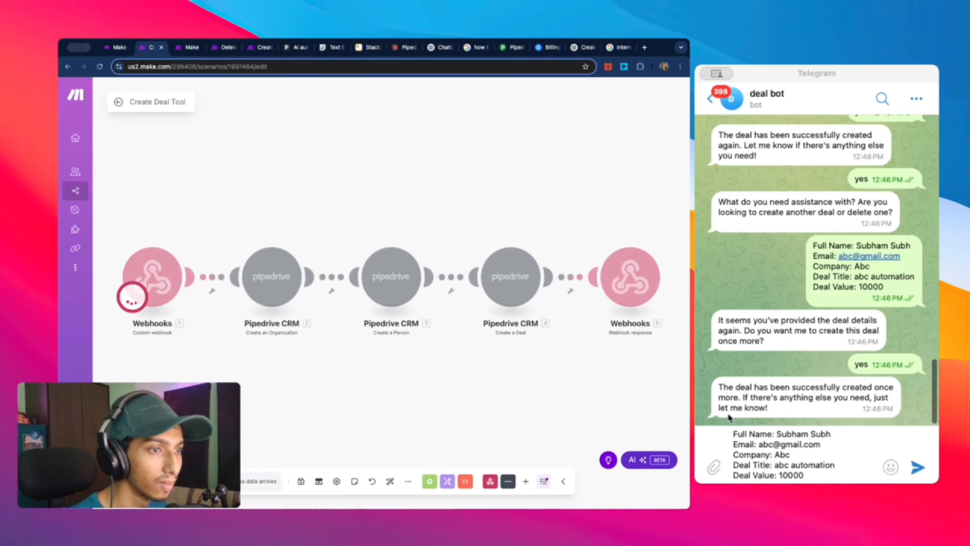
click(809, 472)
key(Return)
text(yes)
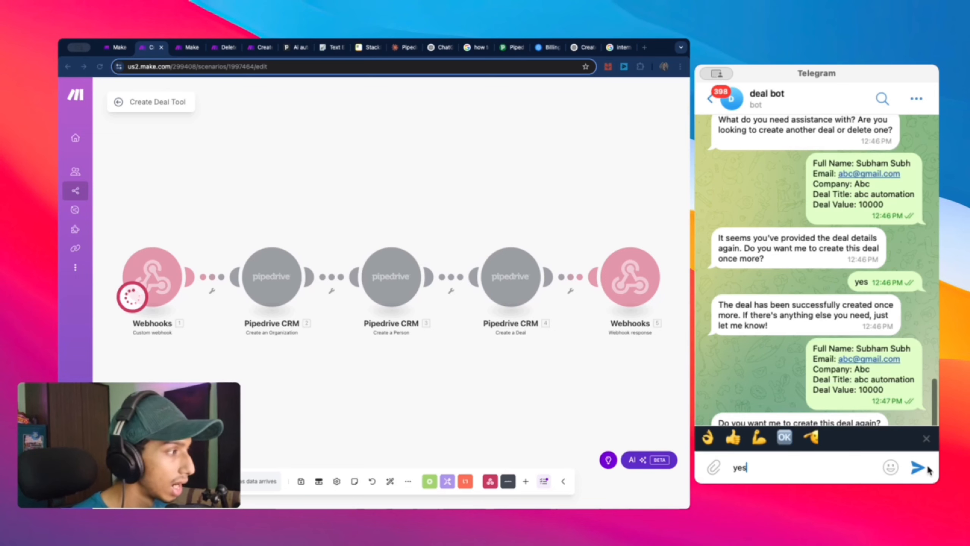
Step: Glance at the Deal Bot 2 page, dismiss emoji suggestions, and send the 'yes' confirmation
click(191, 52)
click(191, 53)
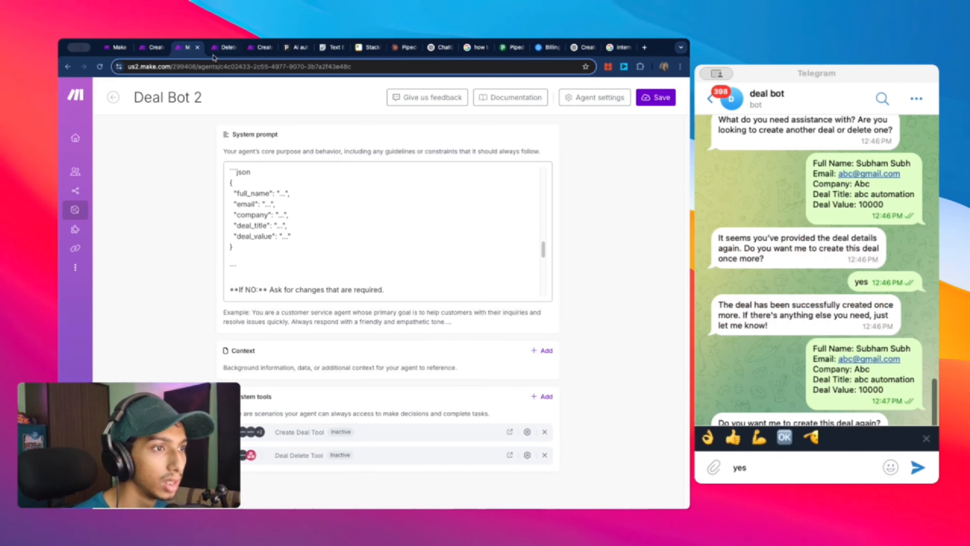
scroll(328, 237, down, 5)
scroll(325, 255, down, 2)
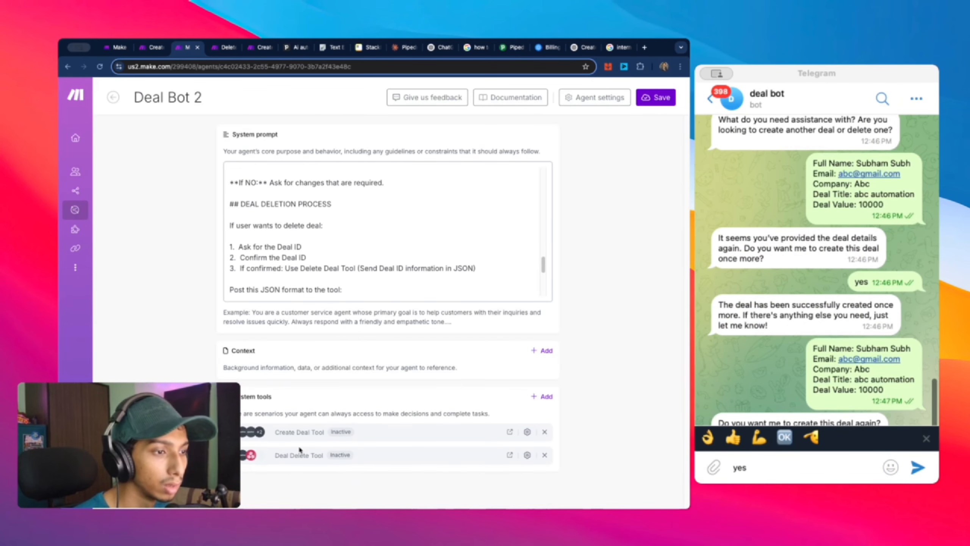
click(153, 48)
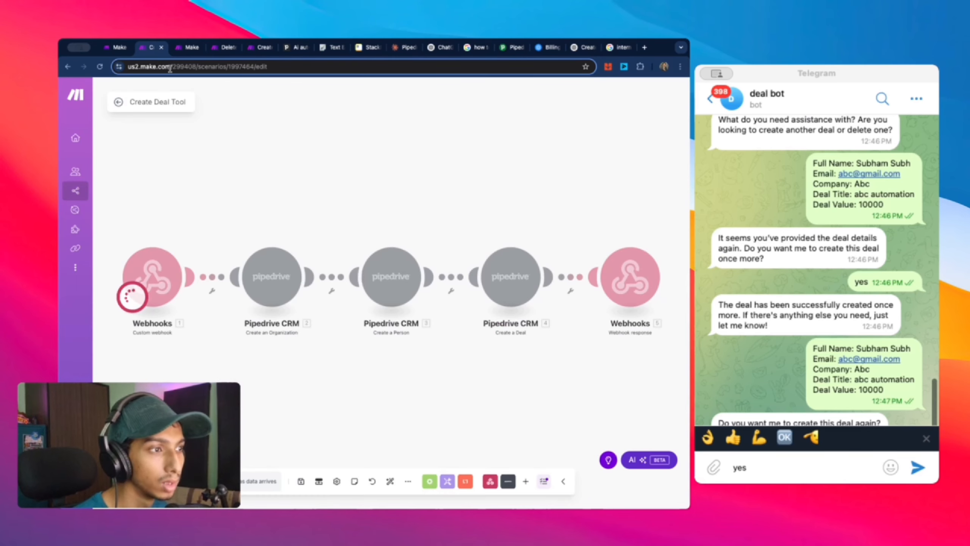
click(759, 471)
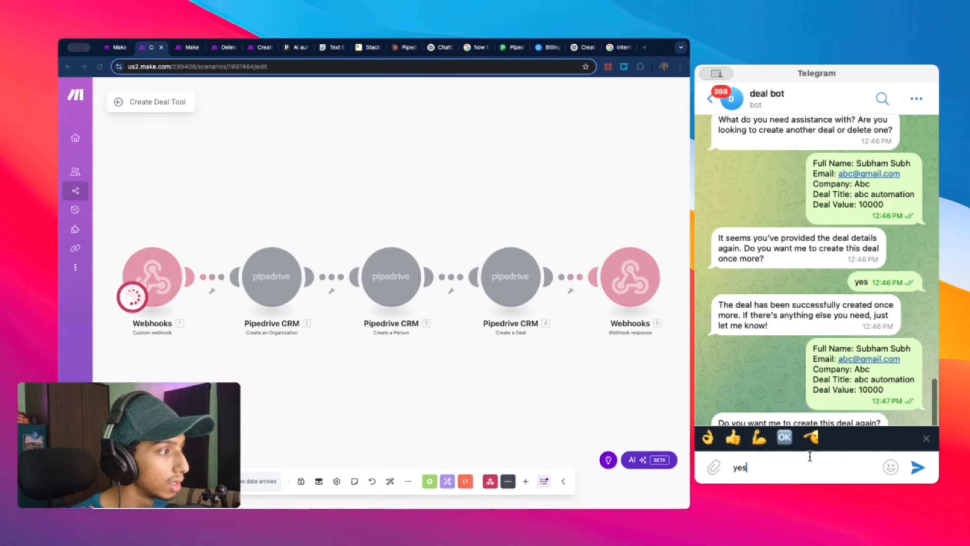
click(926, 439)
click(795, 319)
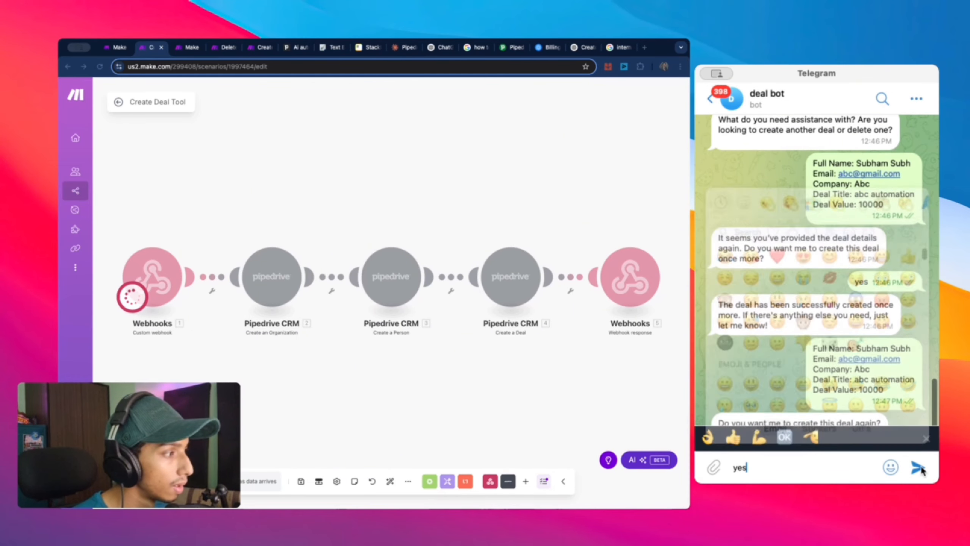
key(Return)
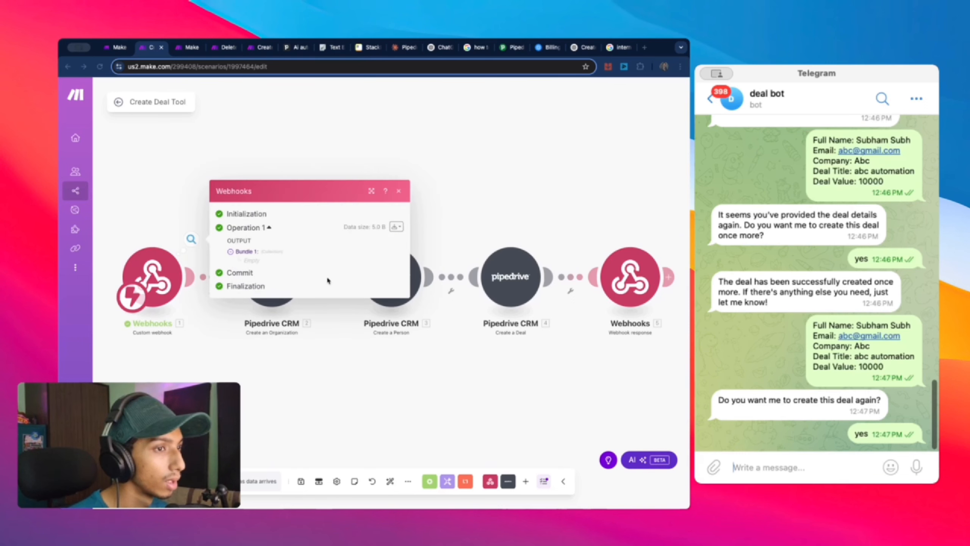
Step: Start adding a new data structure in the Creat Deal tool webhook's advanced options
click(244, 252)
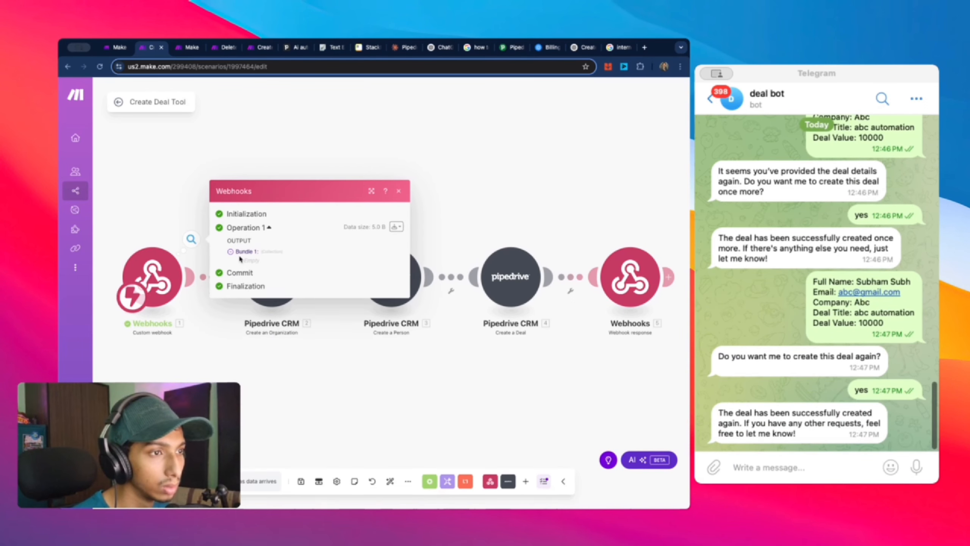
click(185, 276)
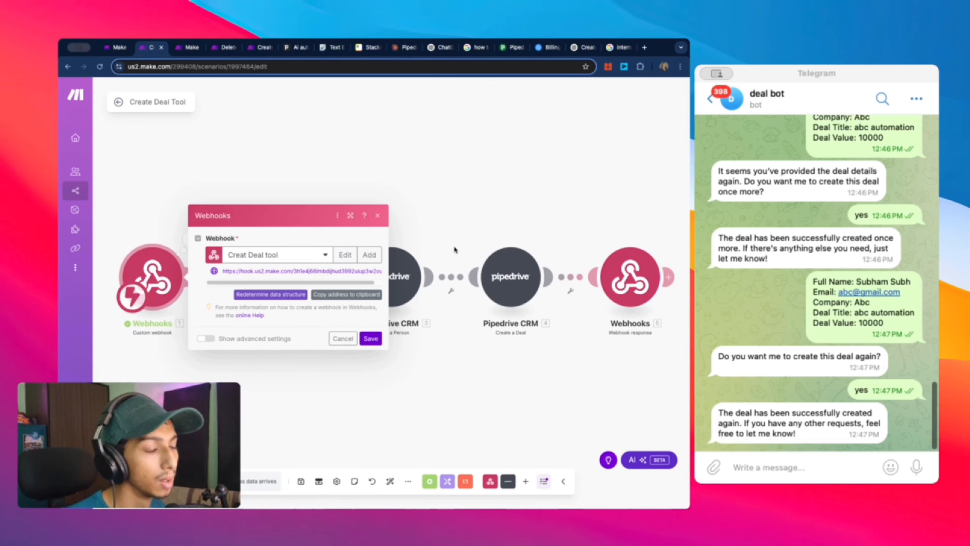
click(354, 261)
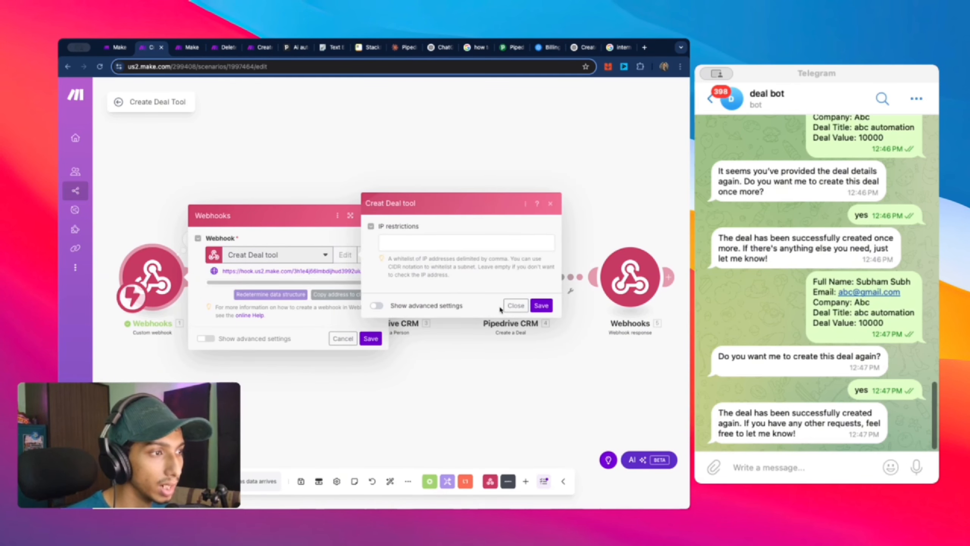
click(378, 306)
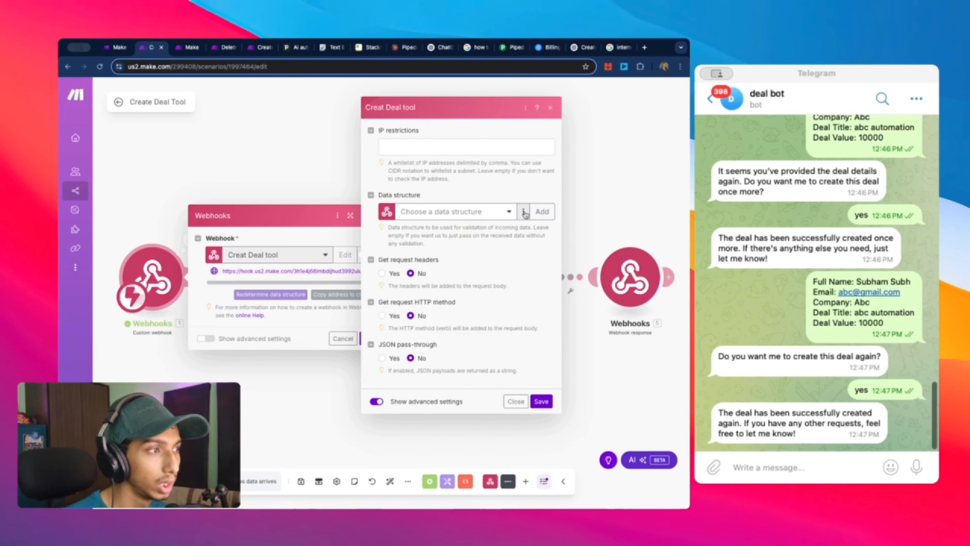
click(510, 216)
click(510, 215)
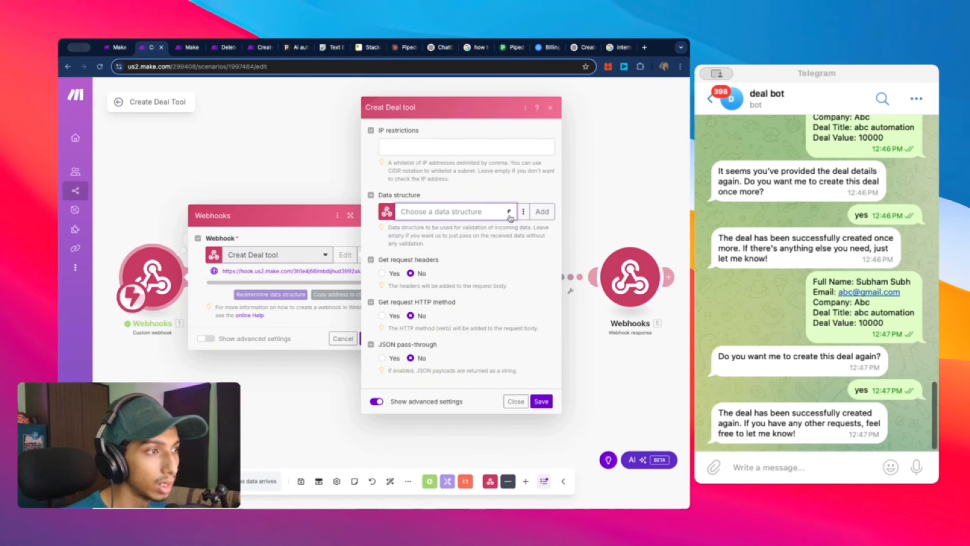
click(542, 212)
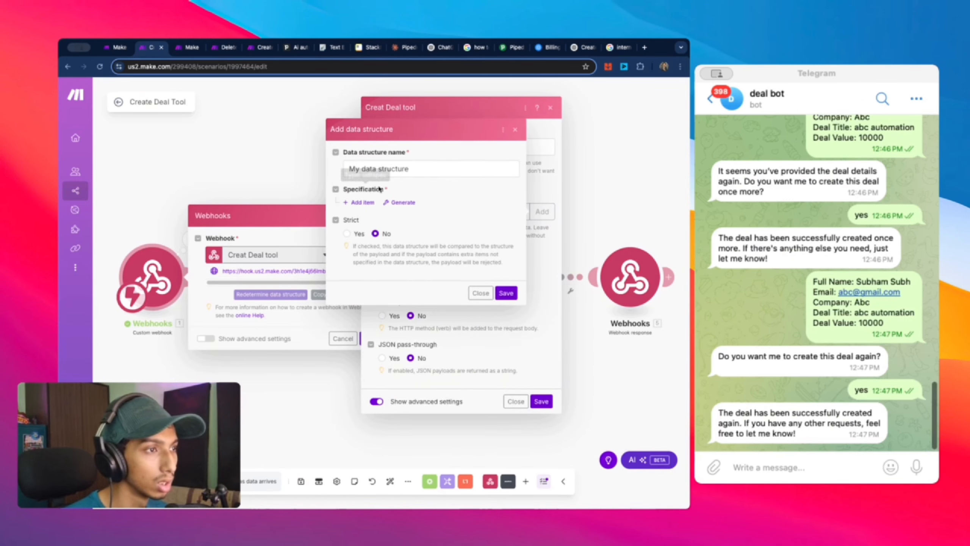
Step: Paste the deal details as Generate sample data, then clear them again
click(390, 204)
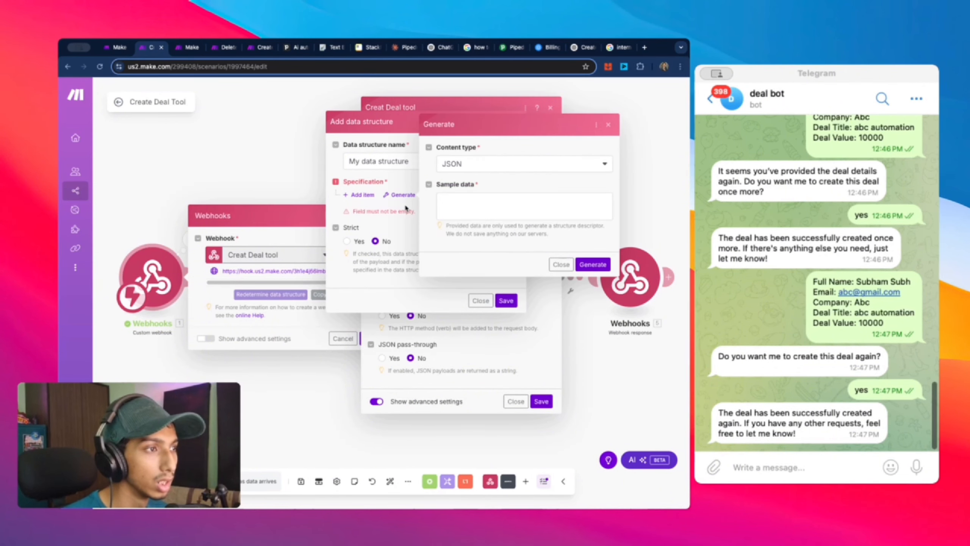
click(484, 213)
key(super+v)
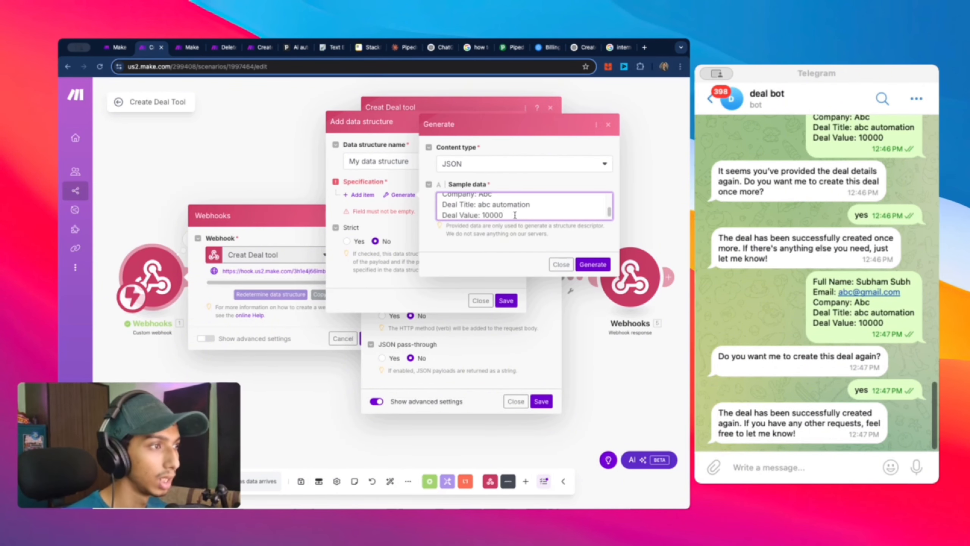
scroll(515, 215, up, 2)
scroll(514, 215, down, 2)
key(super+a)
key(BackSpace)
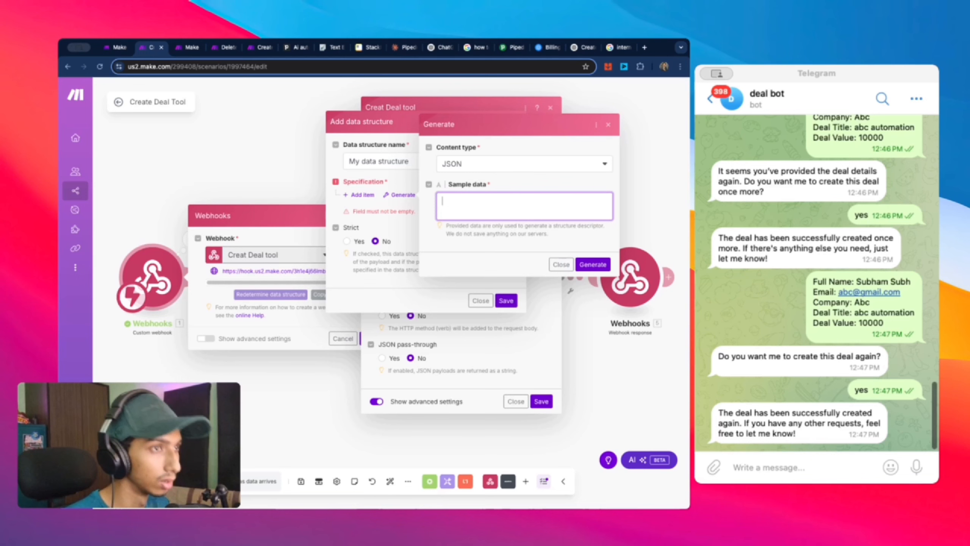
Step: Use the Deal Bot 2 system prompt's JSON example as sample data and generate the fields
click(191, 51)
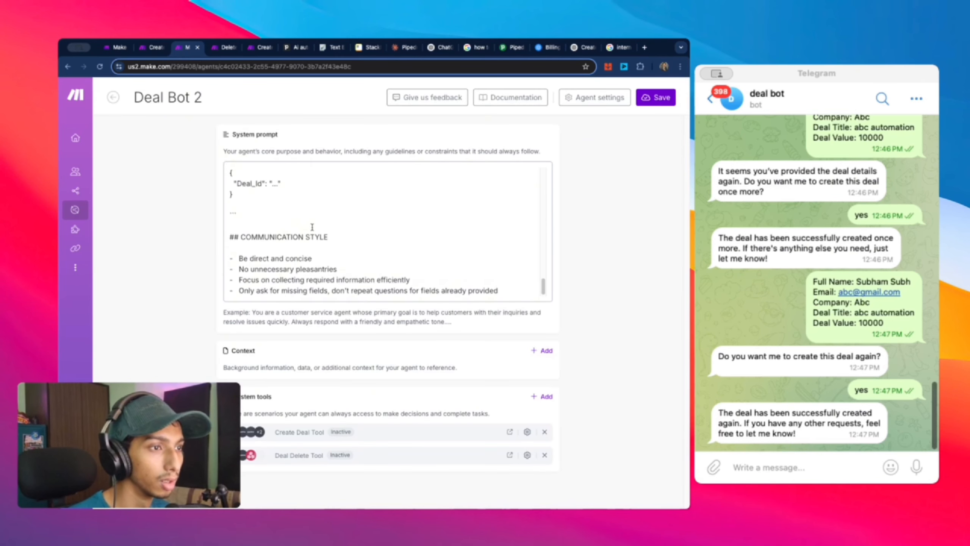
scroll(311, 227, up, 10)
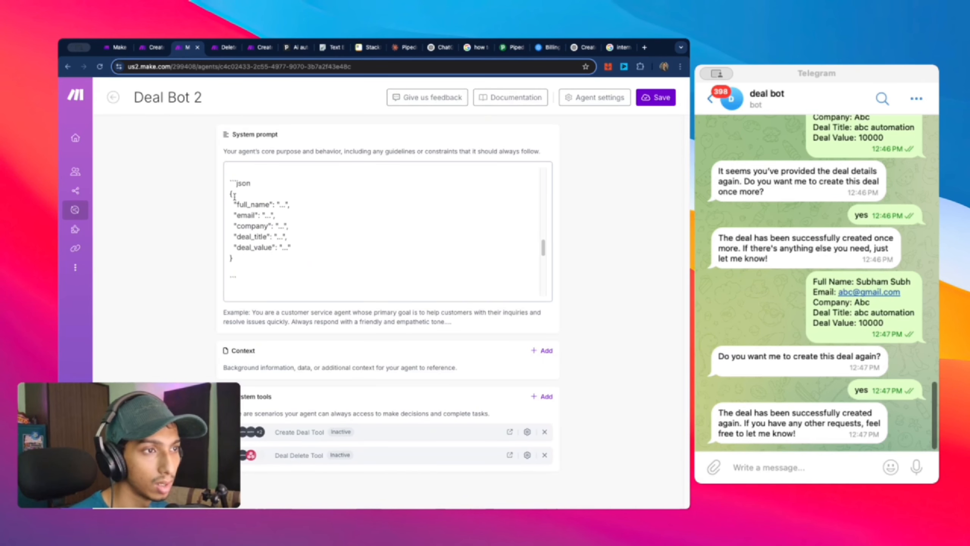
scroll(233, 199, down, 5)
scroll(237, 230, up, 5)
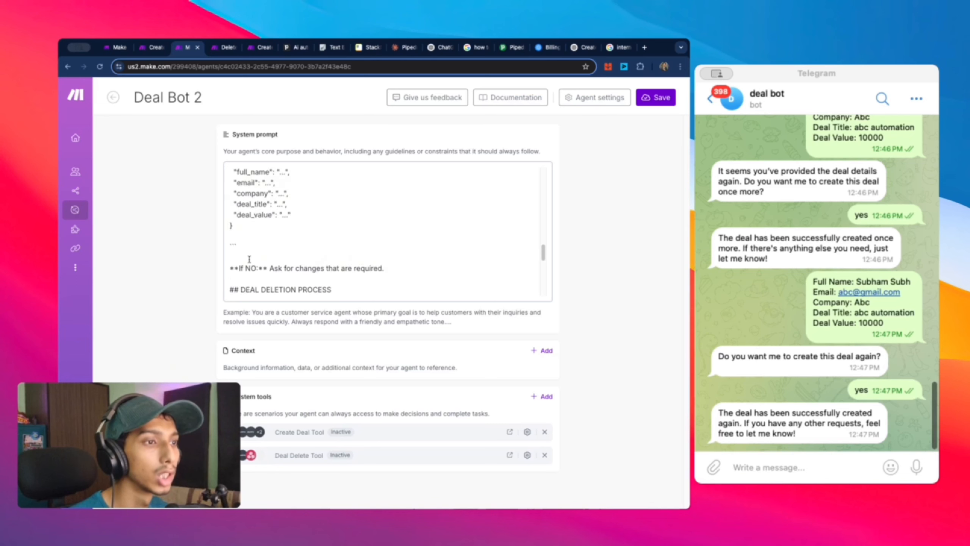
drag(241, 256, 228, 188)
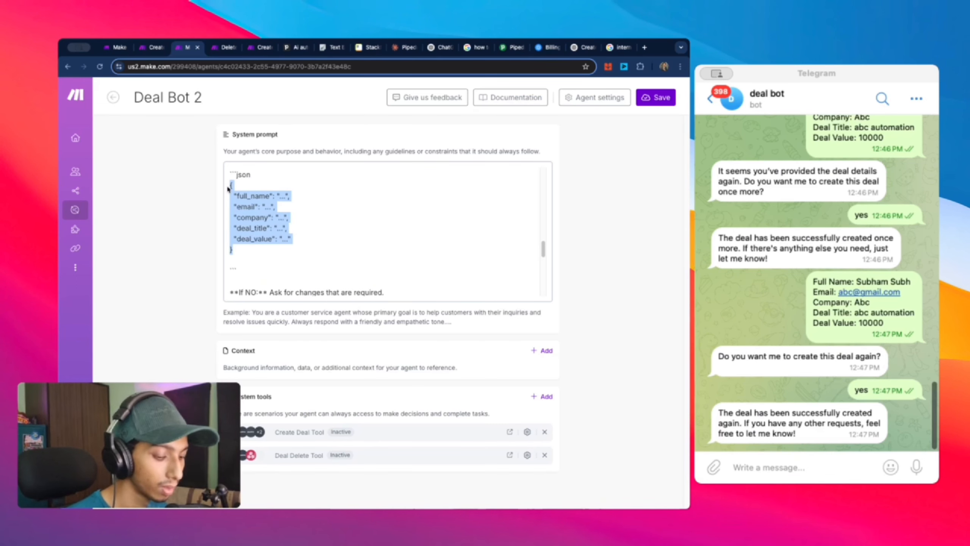
click(151, 49)
key(super+v)
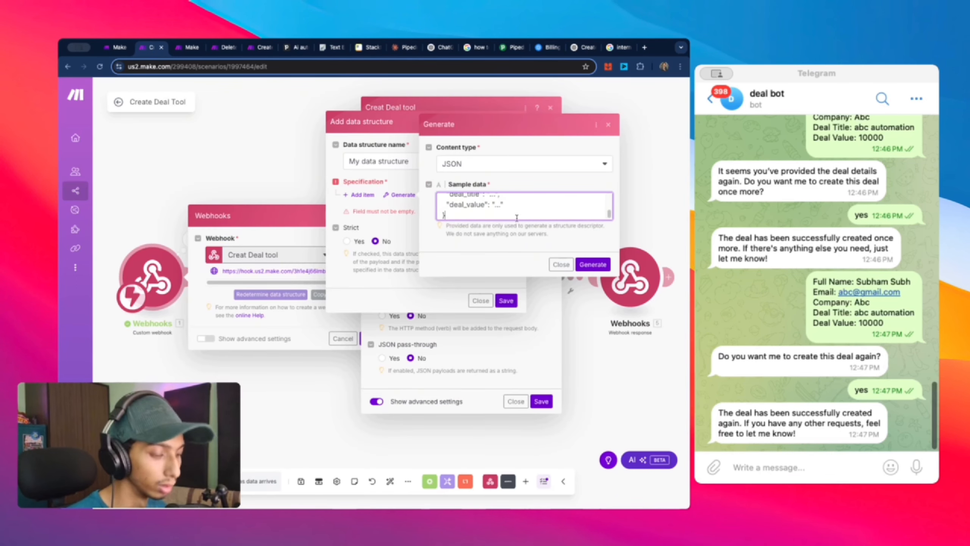
scroll(490, 205, up, 3)
scroll(490, 205, down, 4)
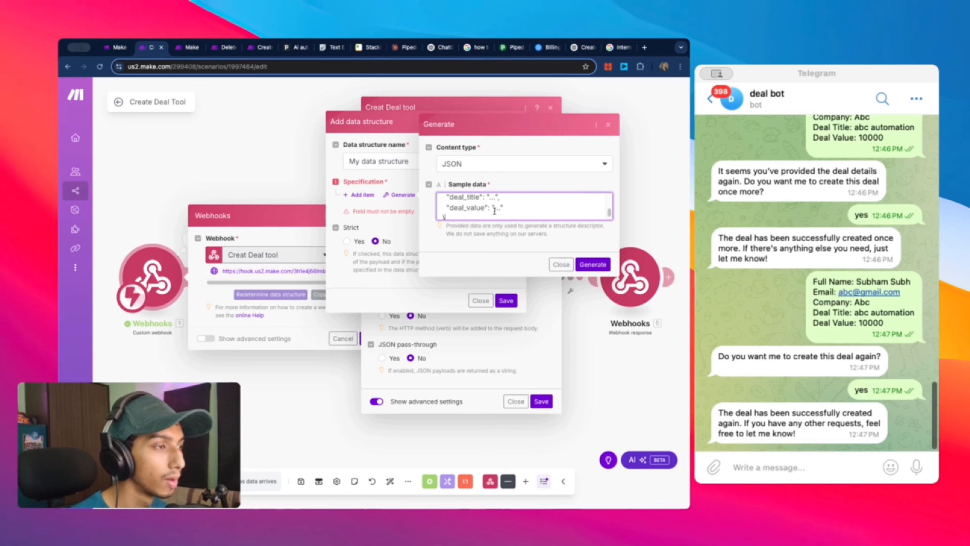
click(592, 264)
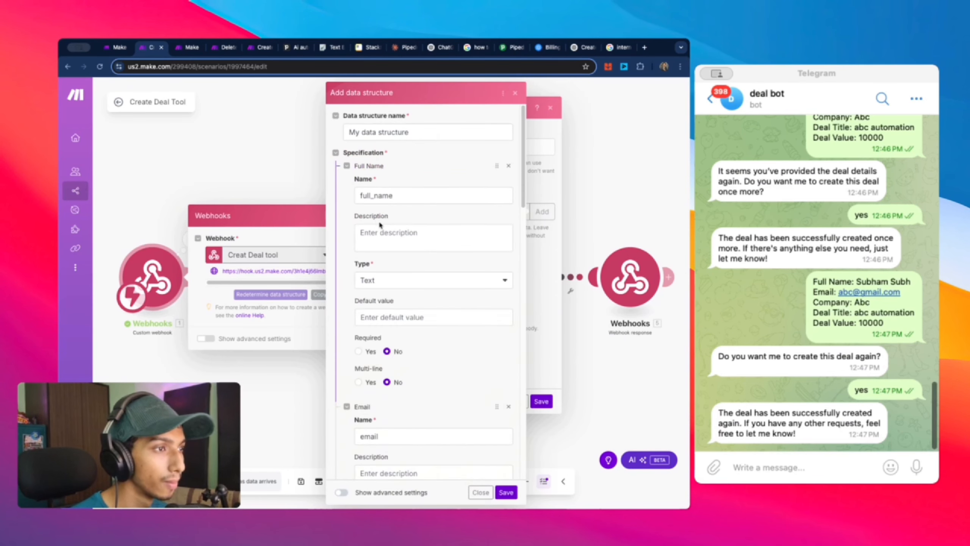
Step: Save the generated data structure, the Creat Deal tool webhook and the Webhooks module
scroll(390, 235, down, 3)
scroll(390, 235, down, 10)
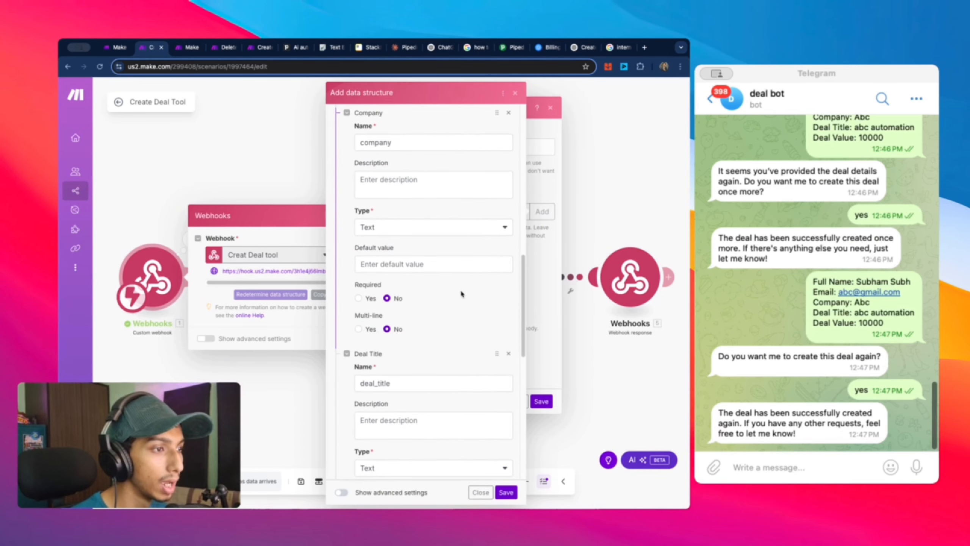
scroll(463, 297, down, 8)
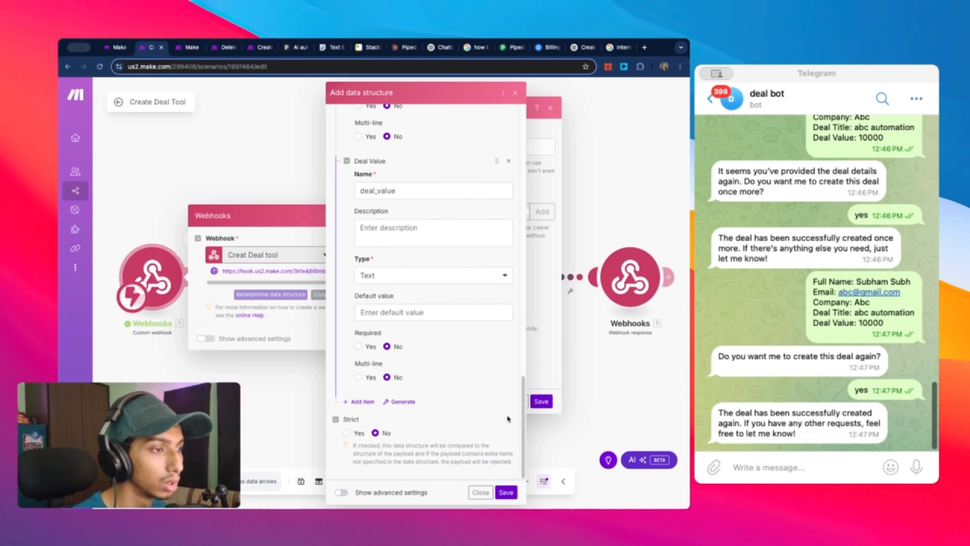
click(506, 492)
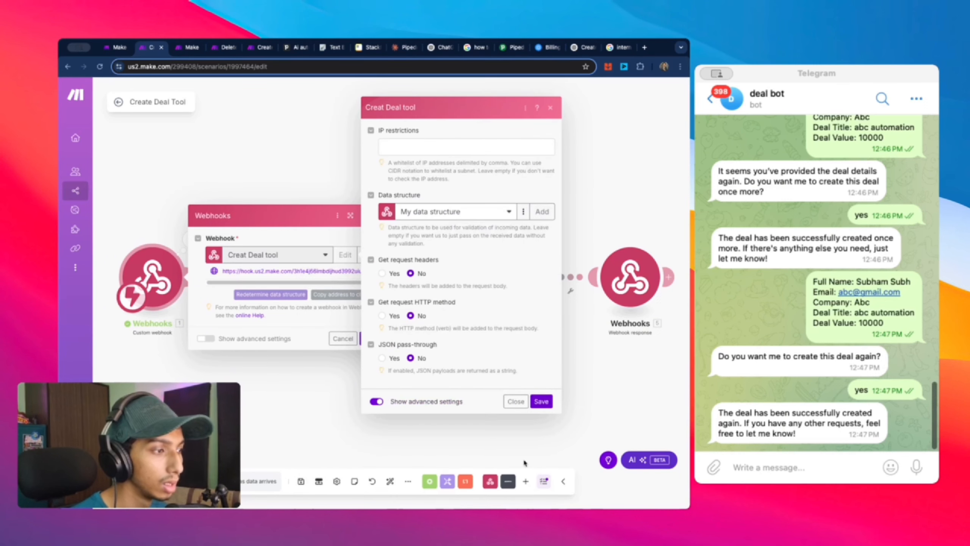
click(542, 402)
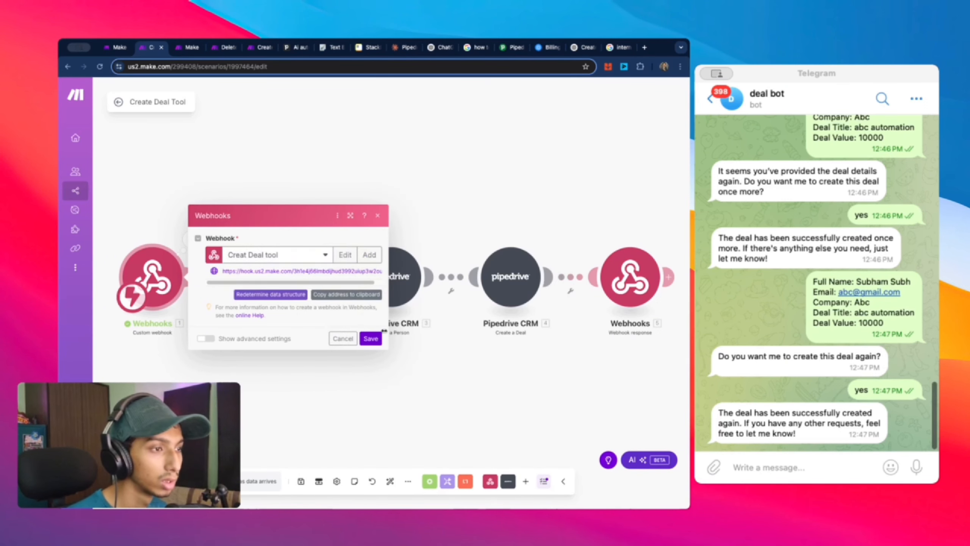
click(371, 338)
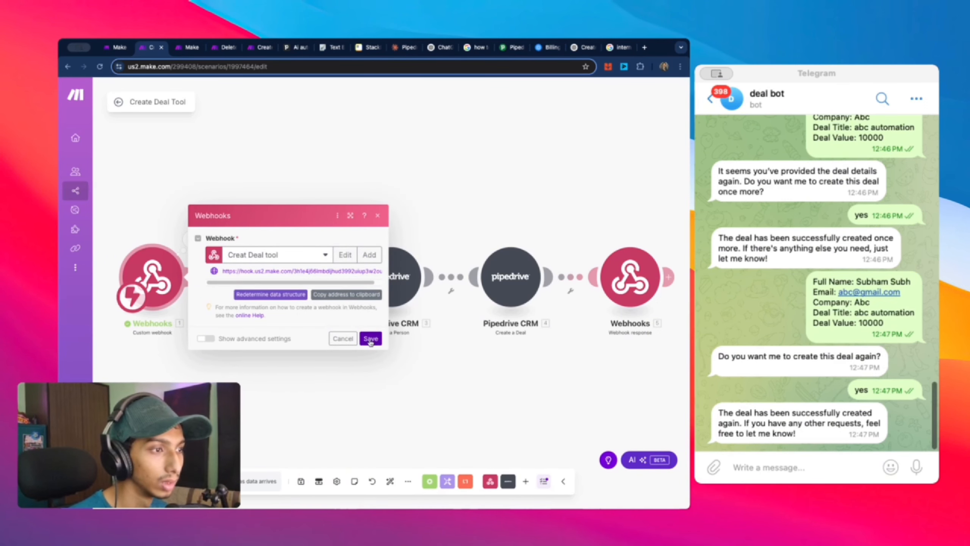
Step: Run only the Webhooks module so it listens for data
right_click(142, 274)
click(180, 293)
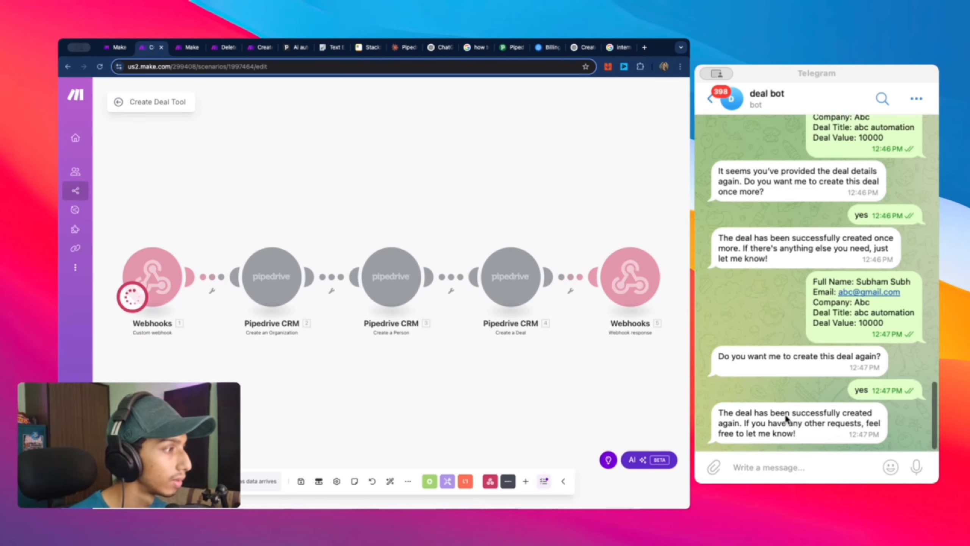
scroll(795, 228, up, 3)
scroll(908, 343, down, 3)
Step: Send the bot the copied deal details followed by 'create this deal'
drag(908, 328, 805, 282)
key(super+c)
click(796, 470)
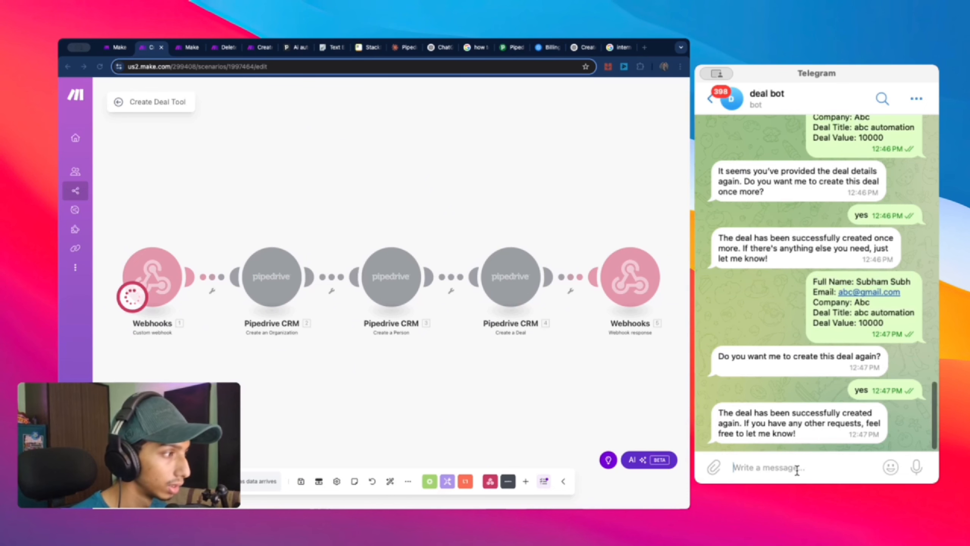
key(super+v)
key(shift+Return)
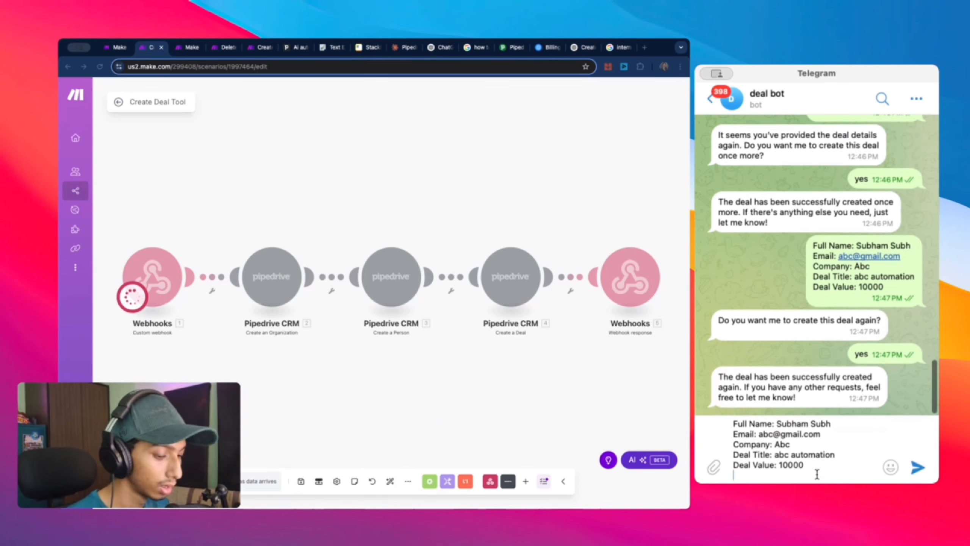
text(create thi)
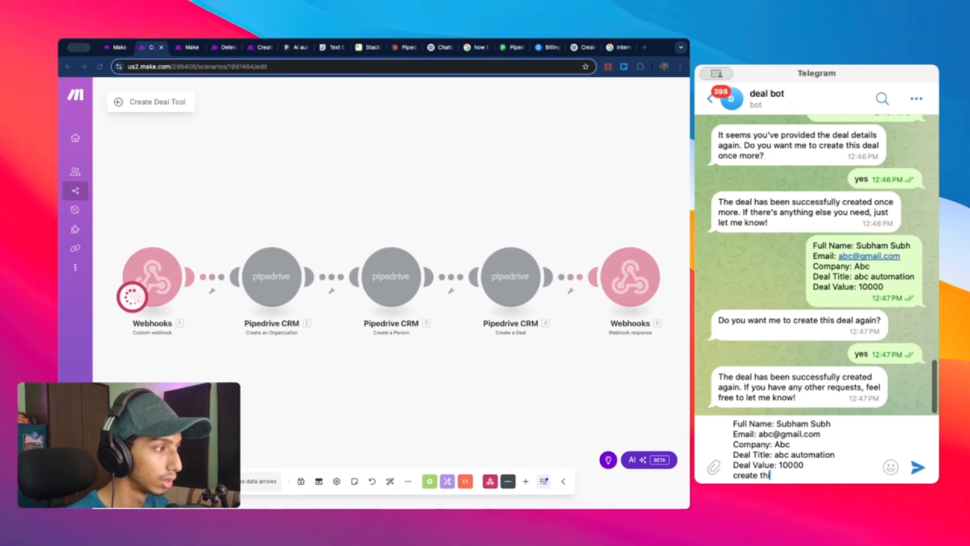
text(s deal)
key(Return)
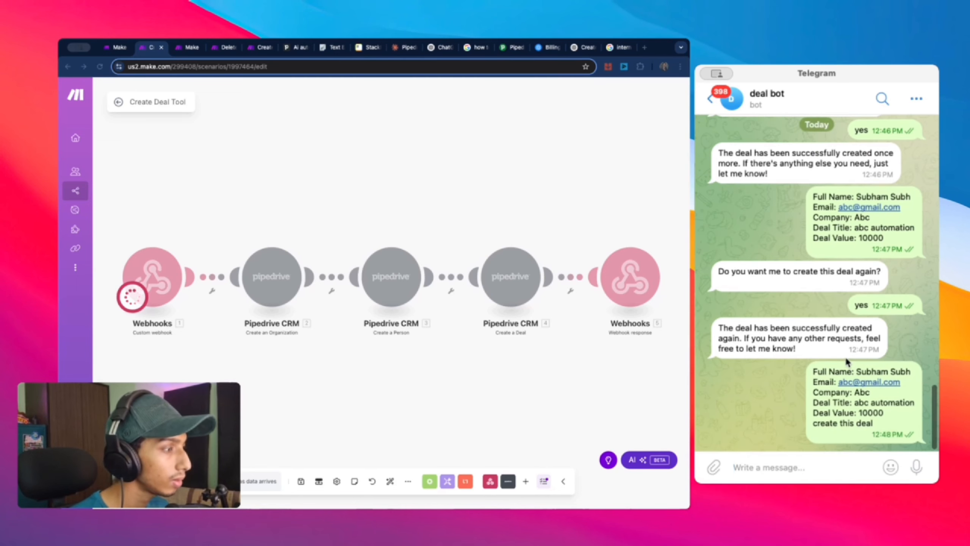
Step: Check the received bundle, then open My data structure for editing in the webhook's advanced settings
double_click(241, 253)
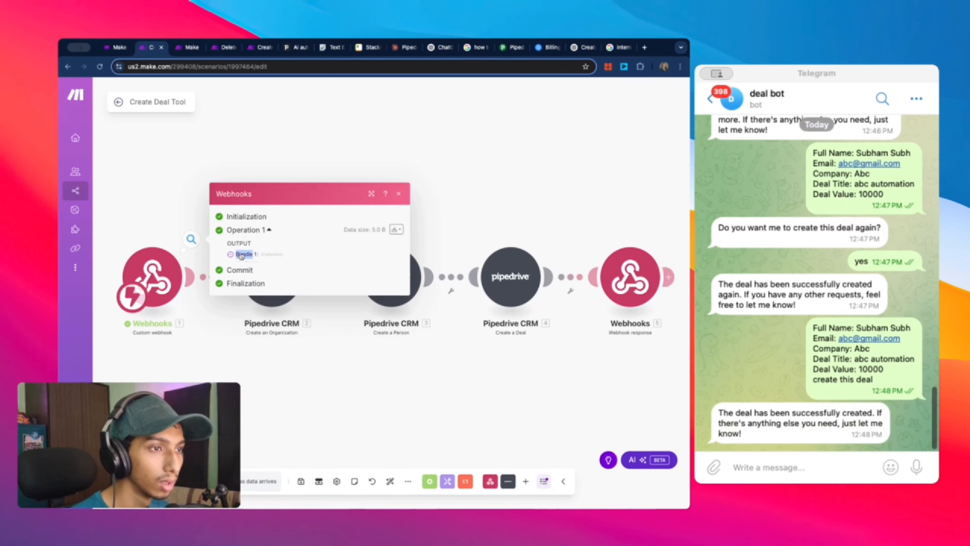
click(244, 255)
click(246, 255)
click(164, 266)
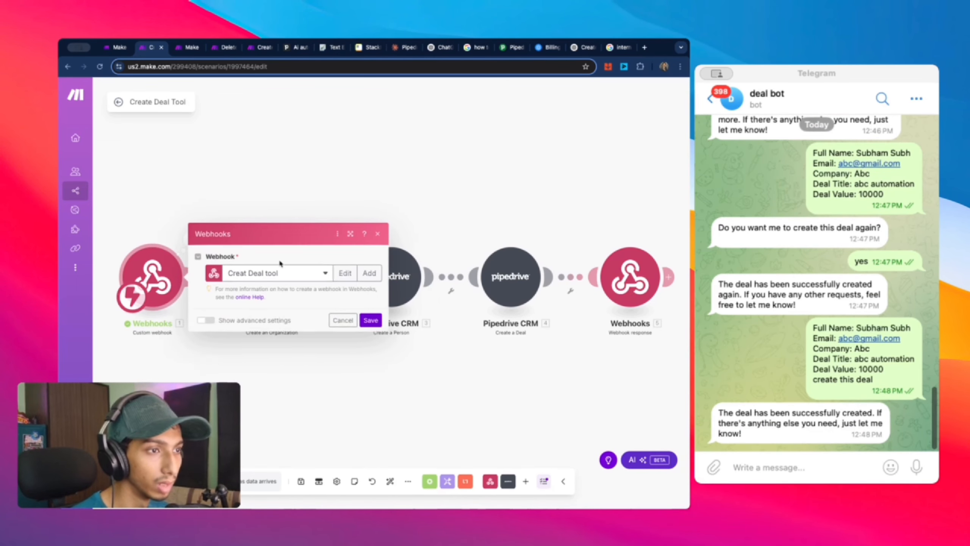
click(345, 254)
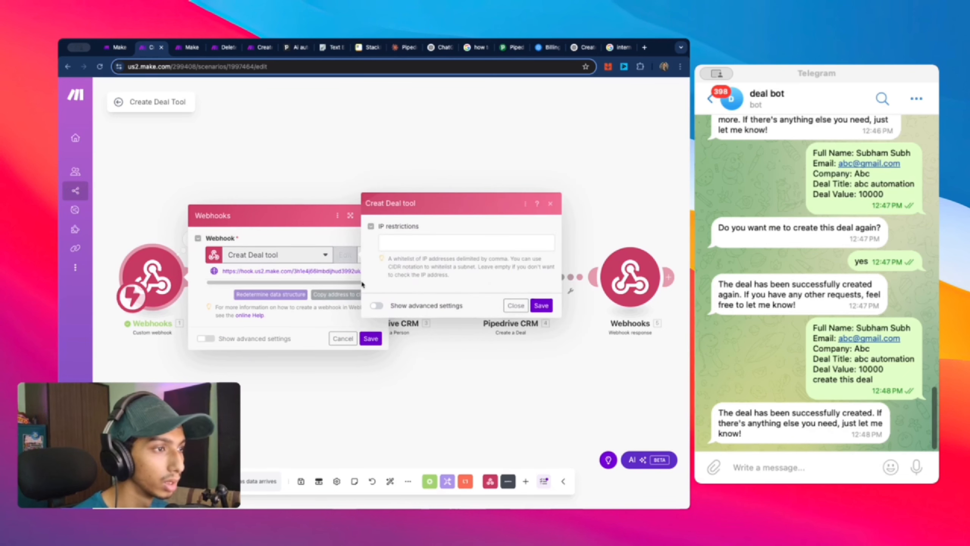
click(375, 306)
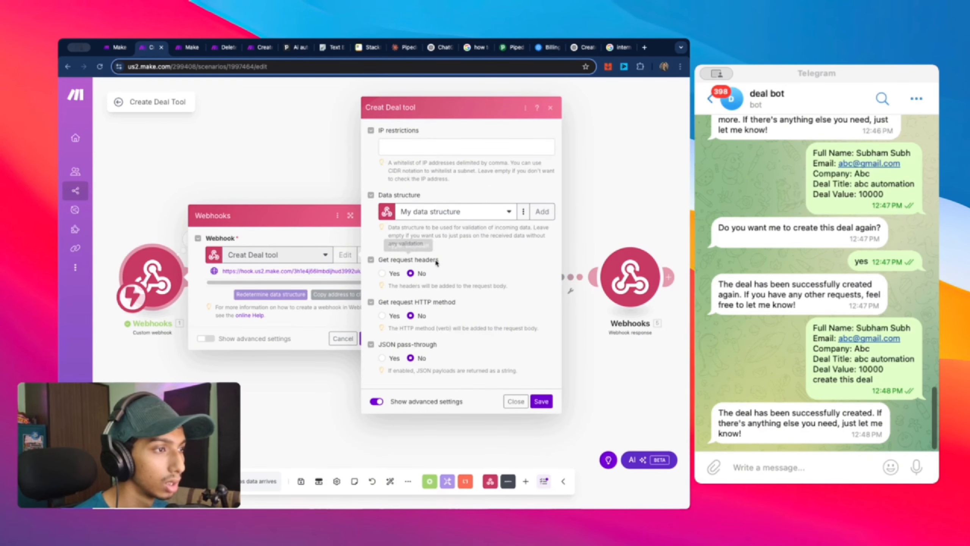
click(523, 213)
click(498, 228)
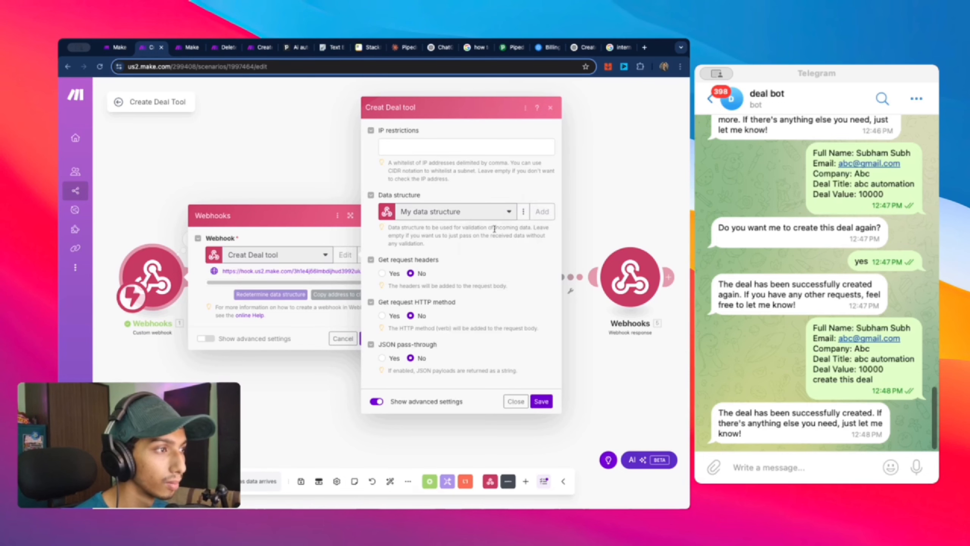
Step: Mark Email, Company, Deal Title and Deal Value as required and set Strict to Yes
scroll(453, 265, down, 3)
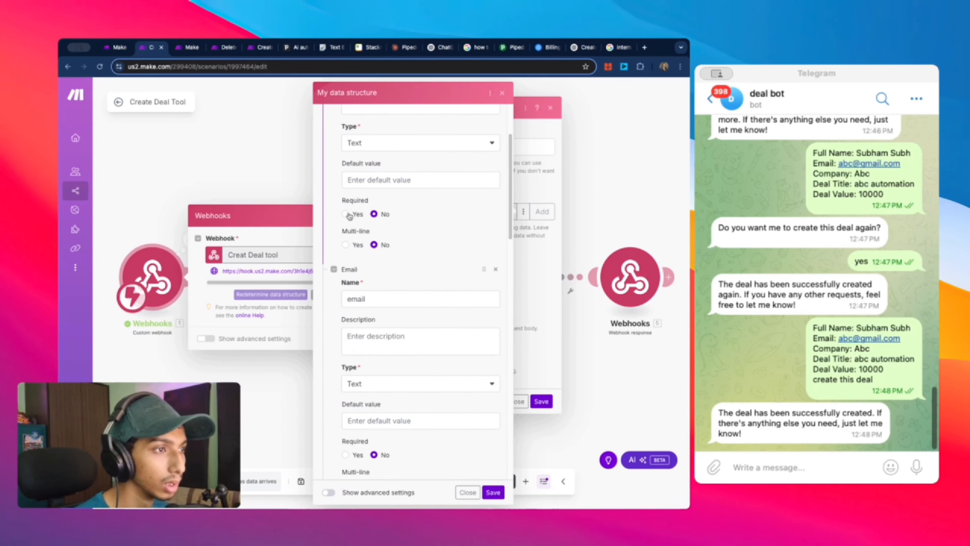
scroll(376, 257, down, 3)
click(345, 336)
scroll(345, 350, down, 9)
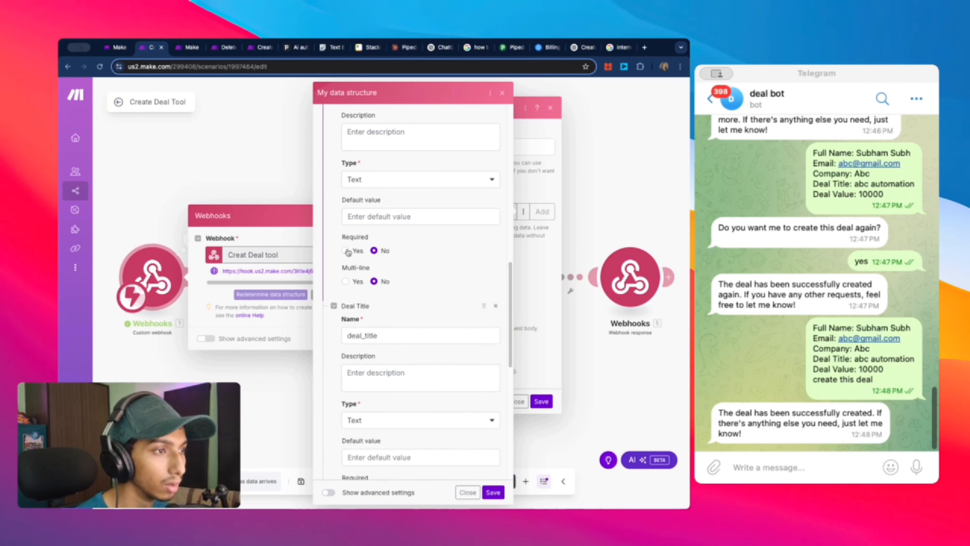
click(347, 251)
scroll(347, 251, down, 5)
click(346, 319)
scroll(348, 332, down, 6)
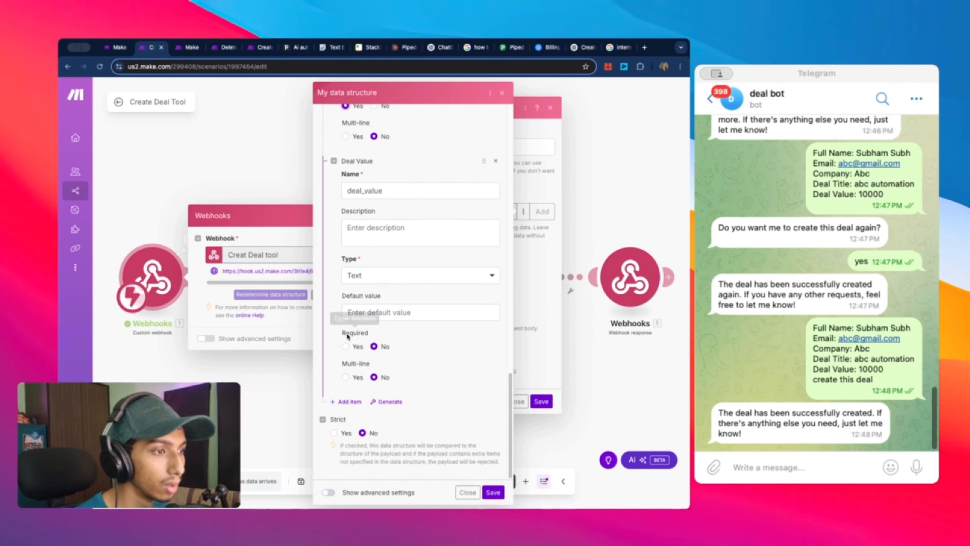
click(346, 346)
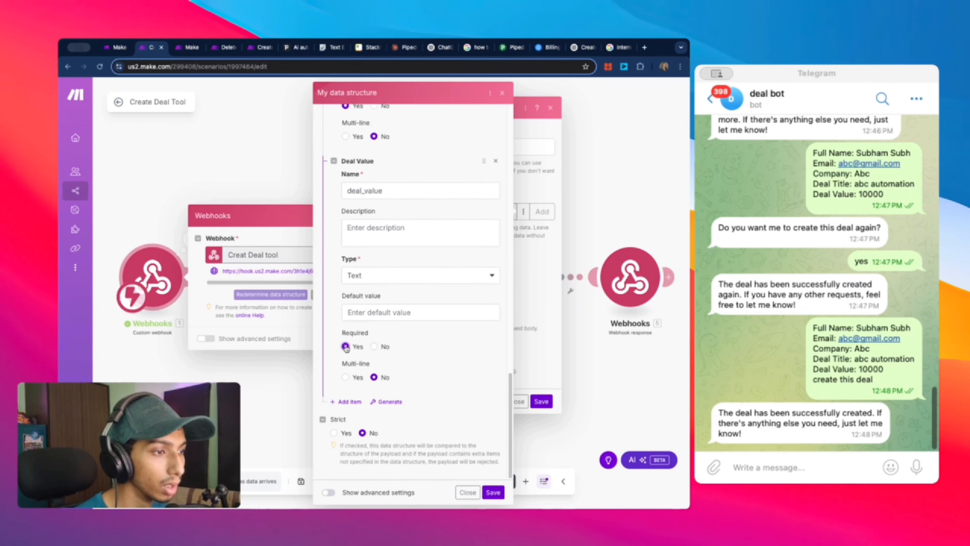
click(333, 433)
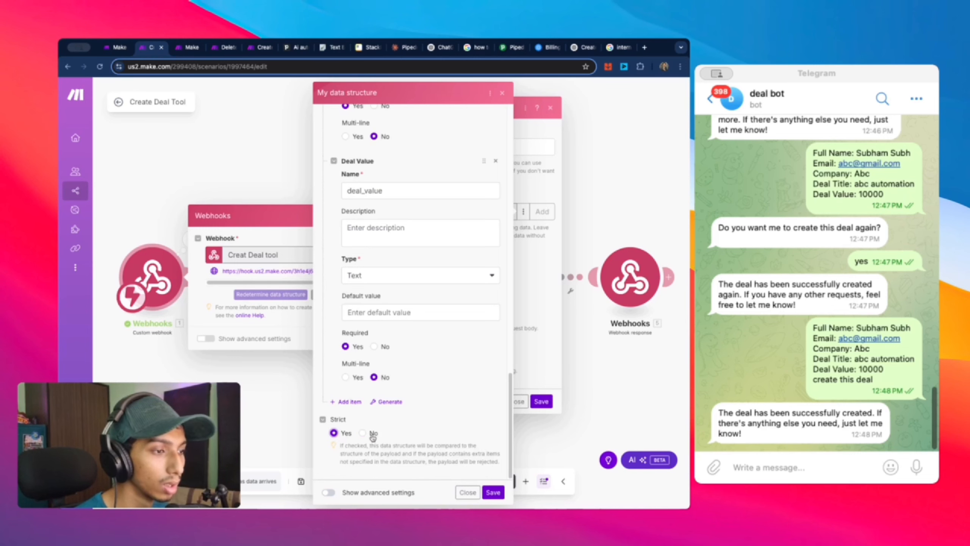
Step: Save the data structure, webhook and module settings, then run only the Webhooks module to listen
click(493, 493)
click(541, 401)
click(371, 334)
right_click(172, 277)
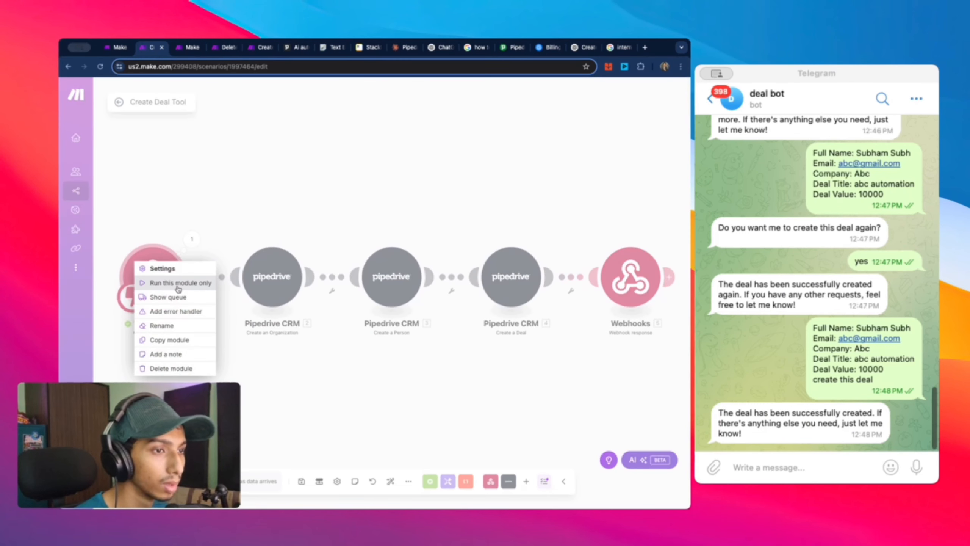
click(179, 283)
Step: In Telegram, resend the copied deal details to the bot and reply 'yes'
click(778, 466)
drag(878, 369, 765, 322)
key(super+c)
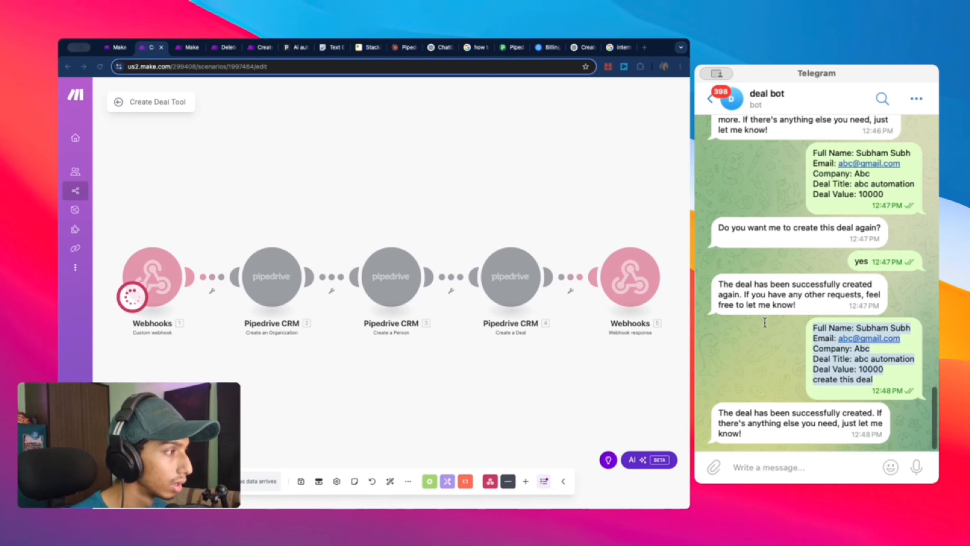
click(813, 467)
key(super+v)
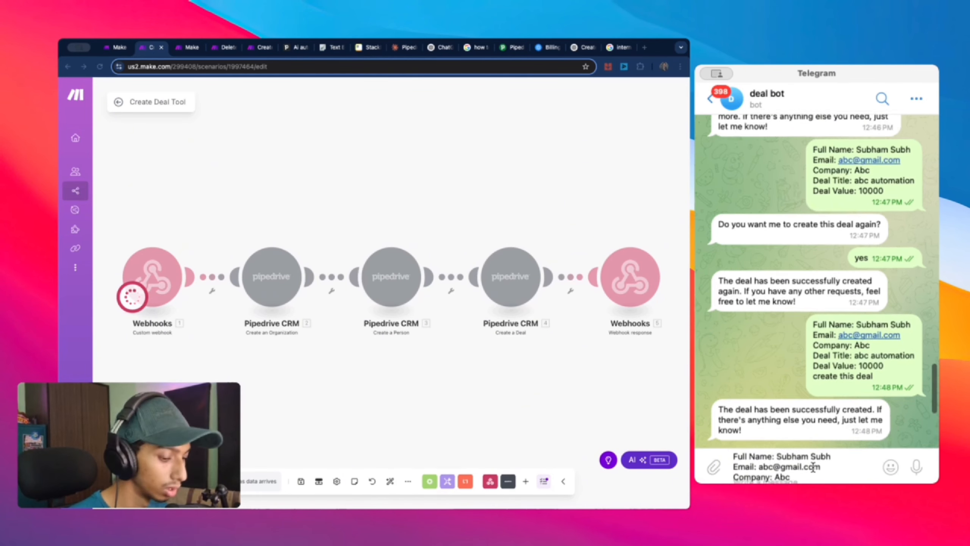
key(Return)
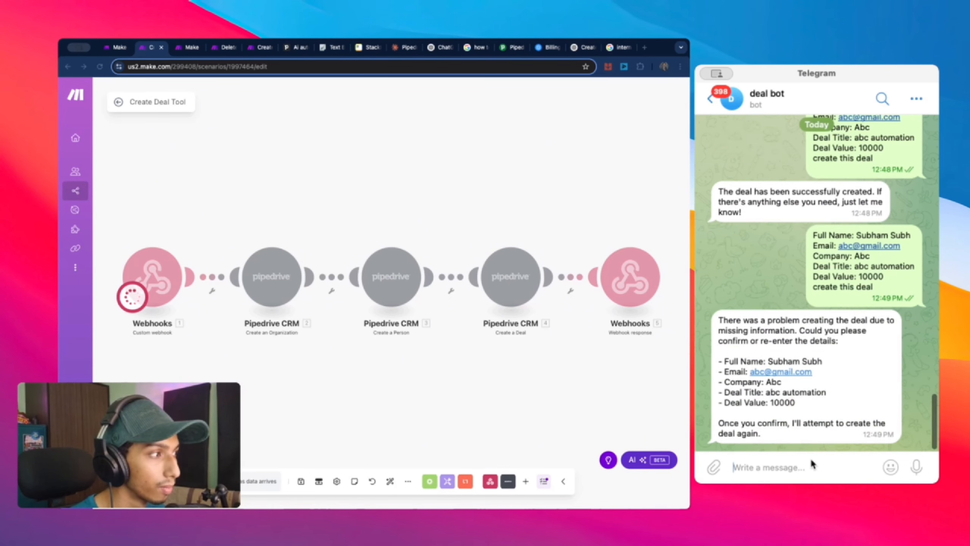
text(yes)
key(Return)
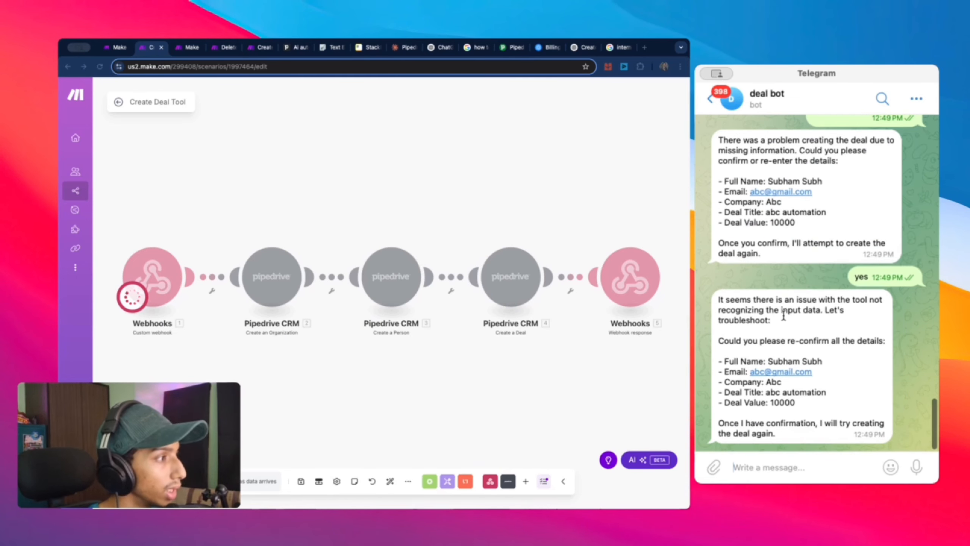
Step: Stop the waiting run and review the Creat Deal tool webhook's settings and data structure
click(222, 361)
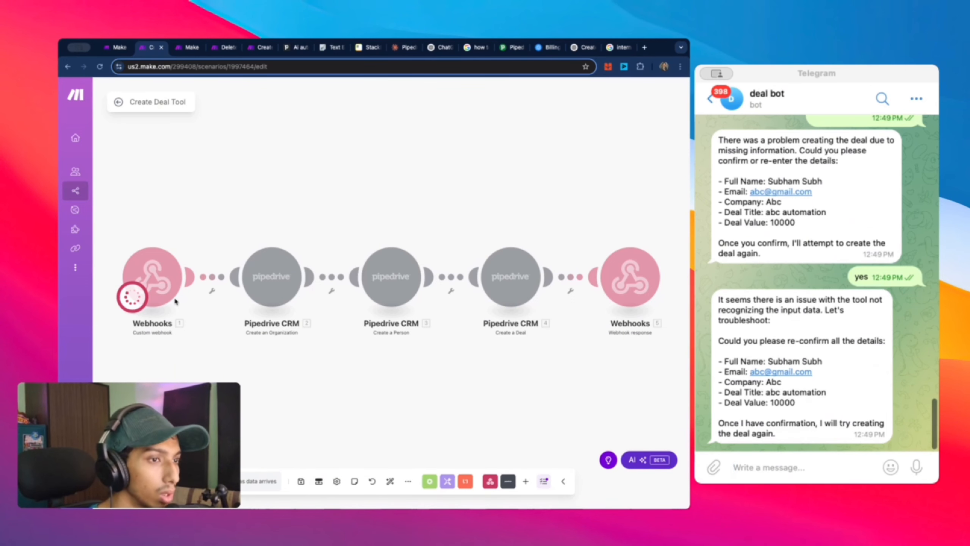
click(137, 481)
click(165, 291)
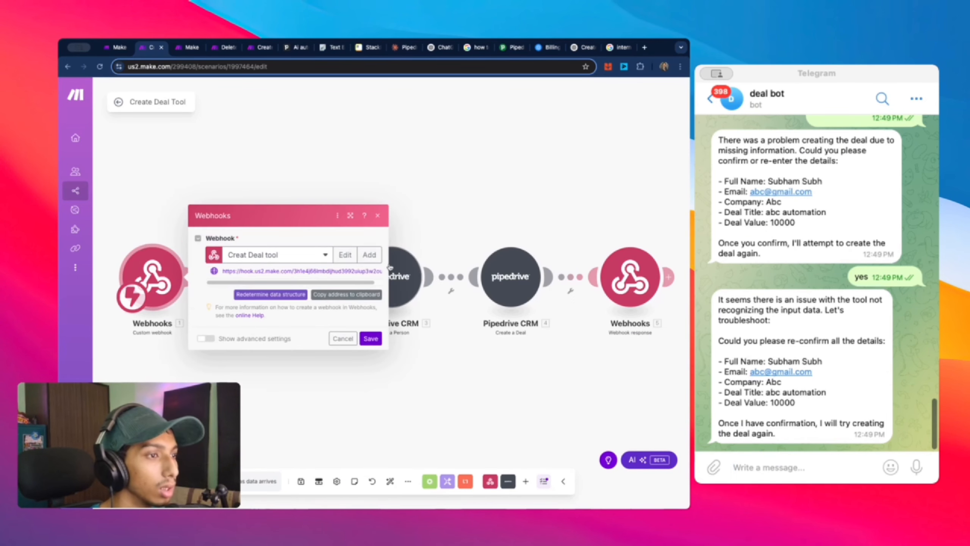
click(345, 255)
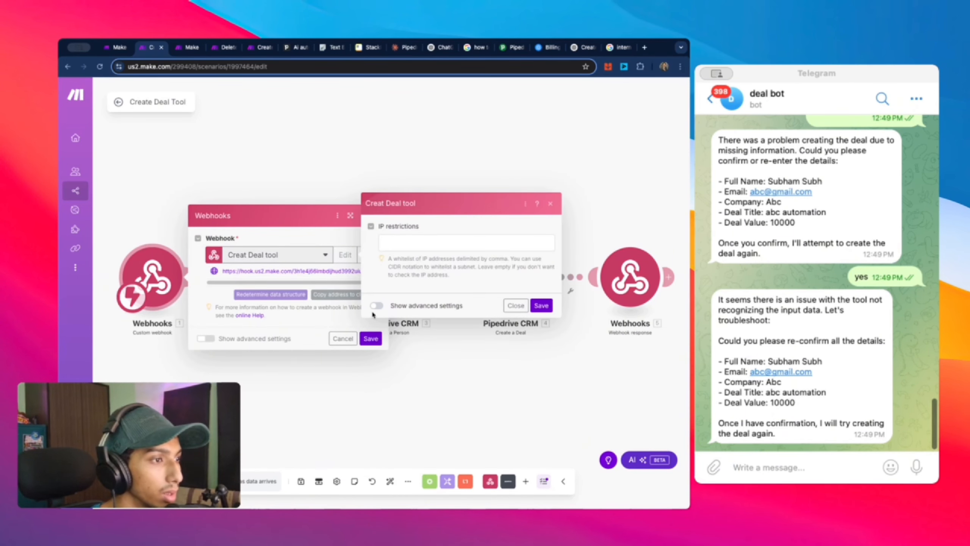
click(376, 306)
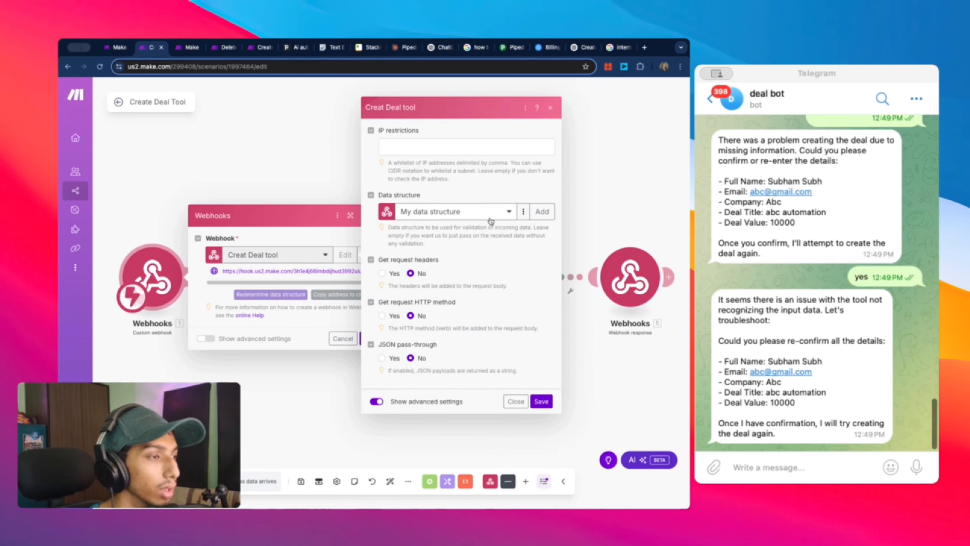
click(491, 217)
click(524, 234)
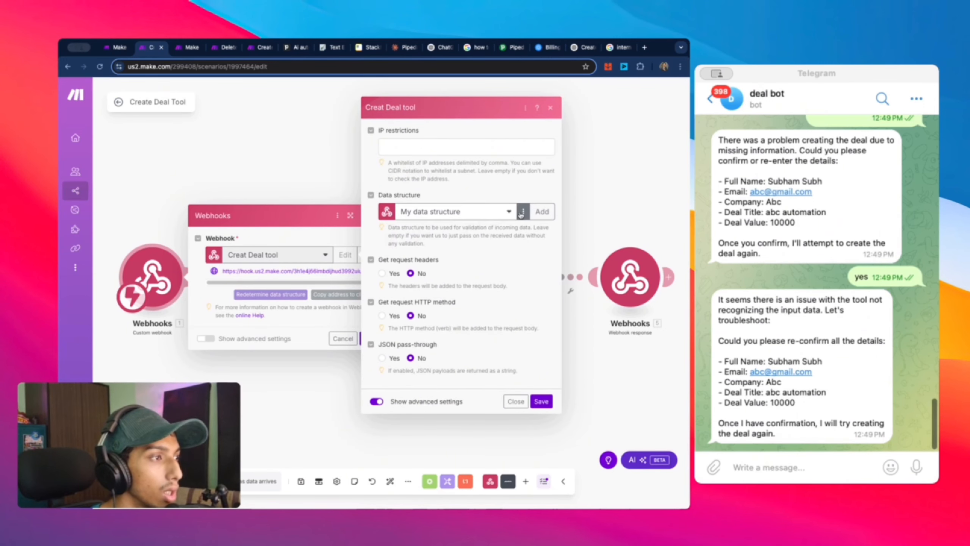
click(523, 212)
click(550, 107)
click(314, 255)
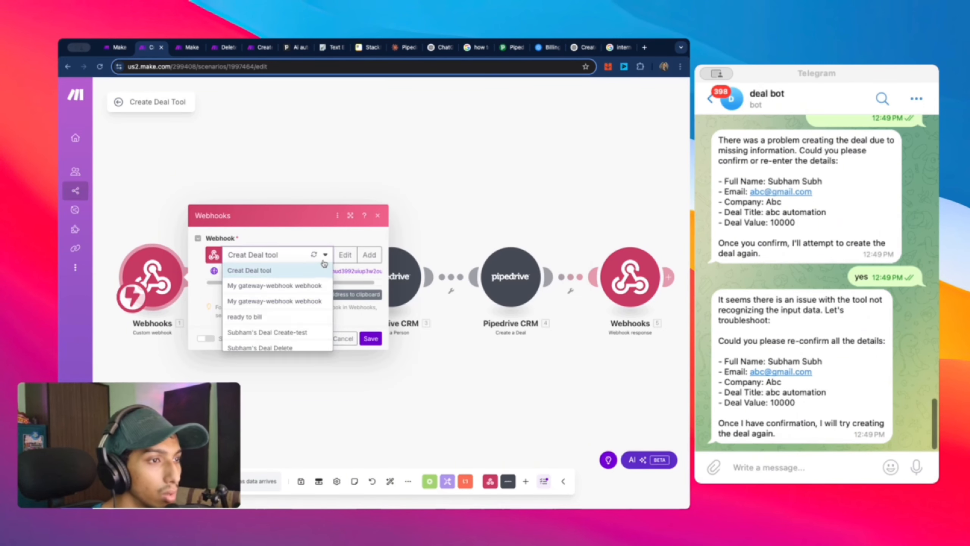
click(372, 271)
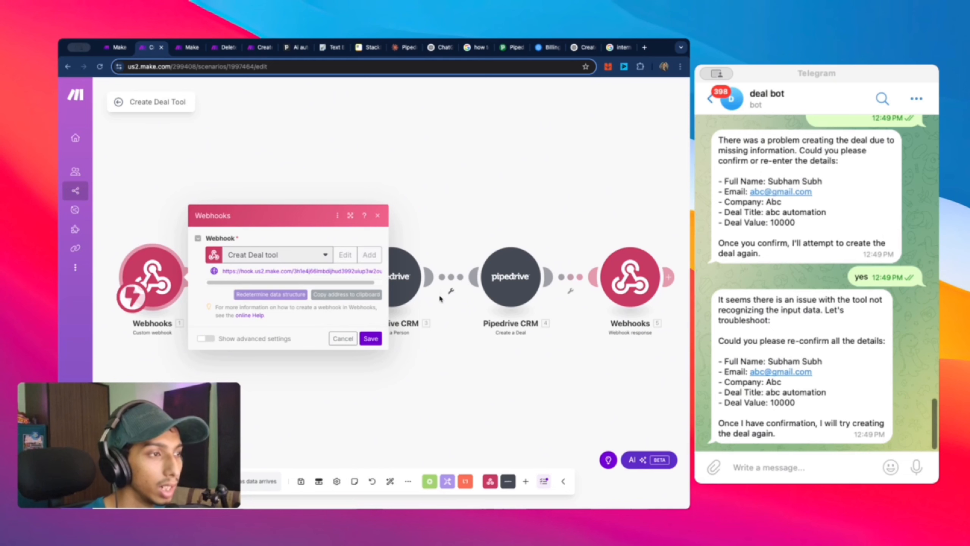
Step: Add a new webhook named 'create deal 2', copy its address and save the module
drag(544, 218, 364, 223)
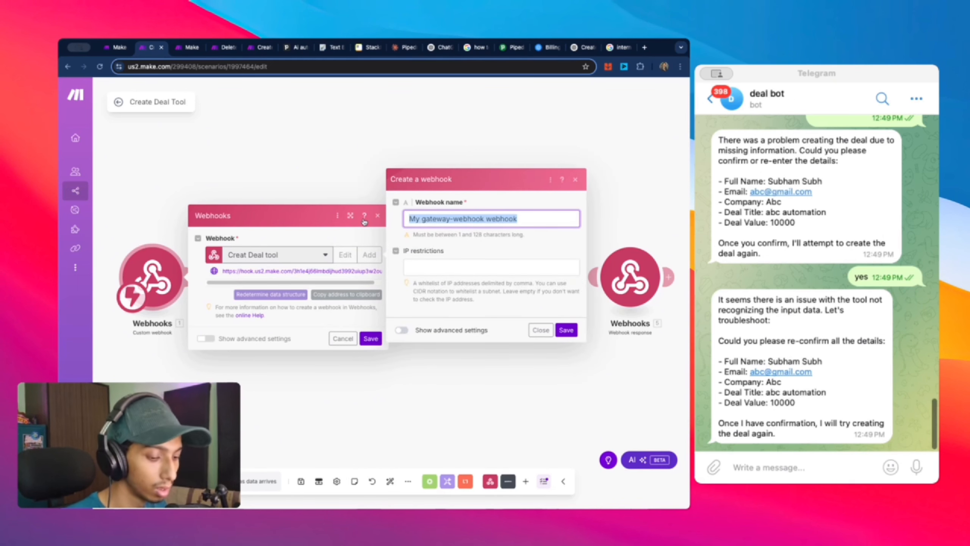
text(create)
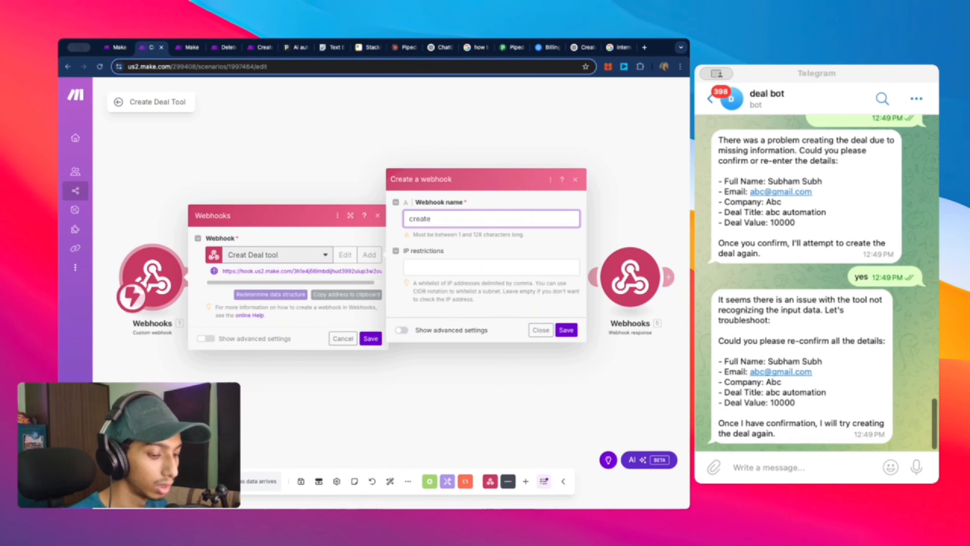
text( deal 2)
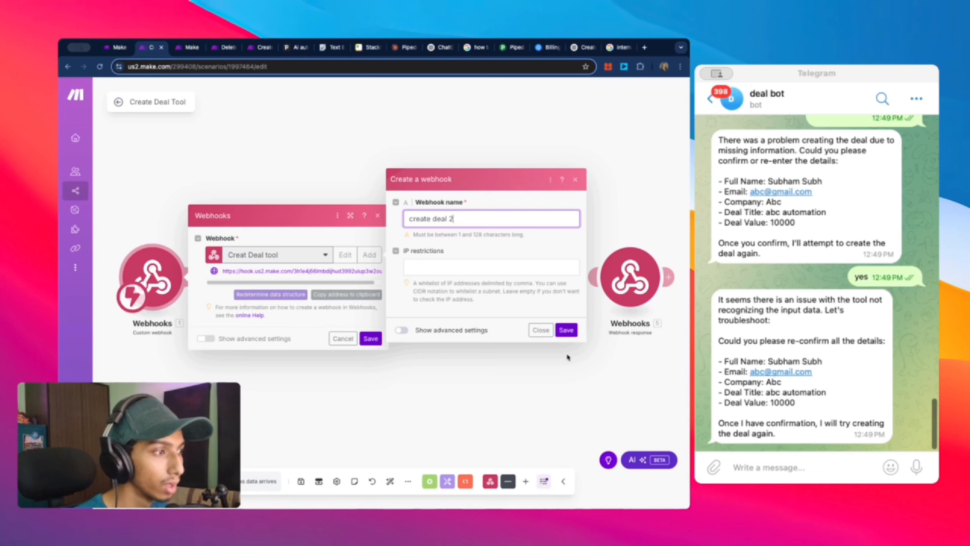
click(573, 332)
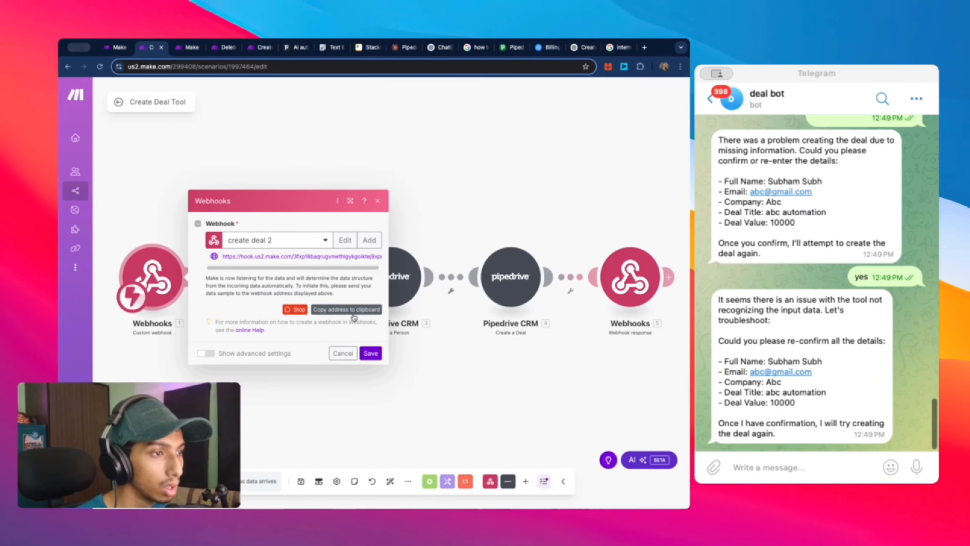
click(352, 311)
click(380, 362)
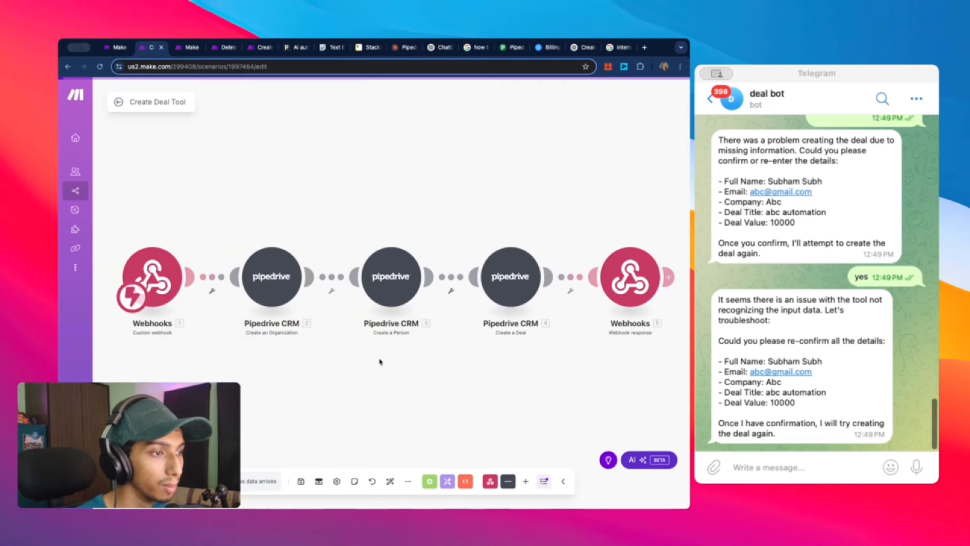
Step: Run only the webhook module to listen and save the scenario
right_click(149, 268)
click(219, 248)
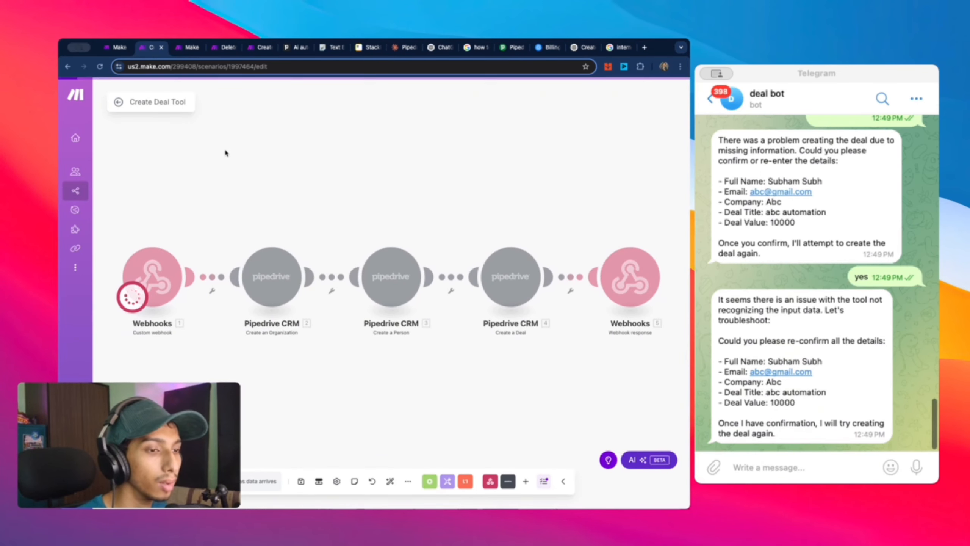
click(300, 482)
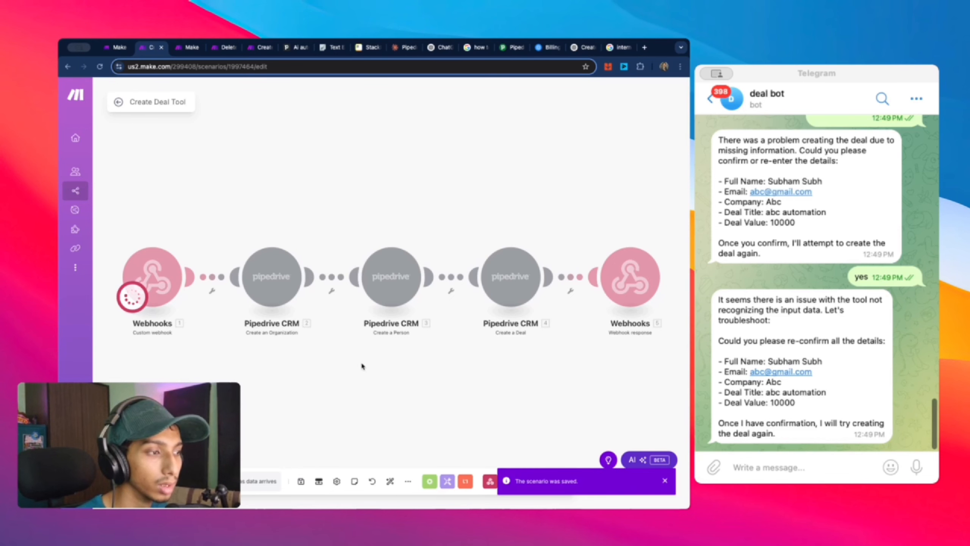
Step: Remove Create Deal Tool from Deal Bot 2, re-add it from the Telegram Bot folder, and save the agent
click(188, 47)
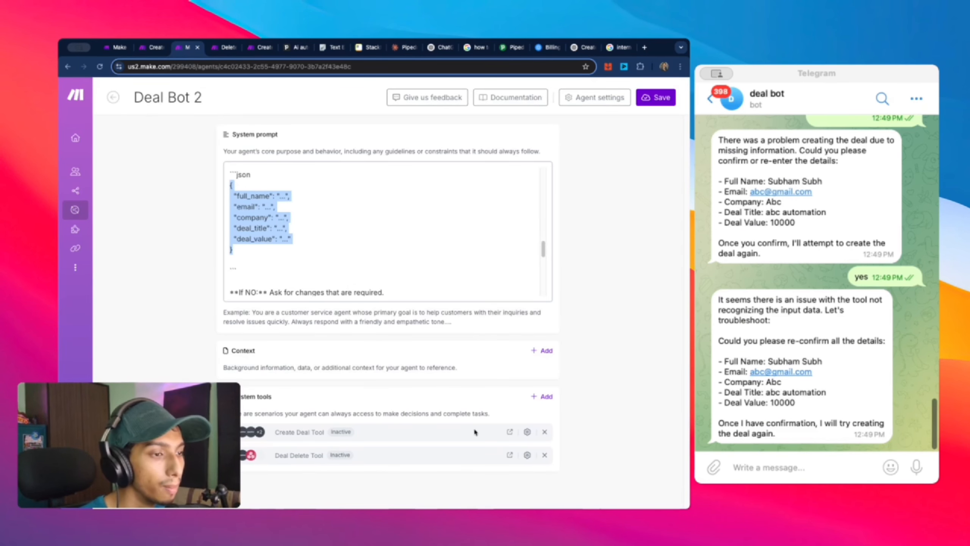
click(545, 433)
click(542, 396)
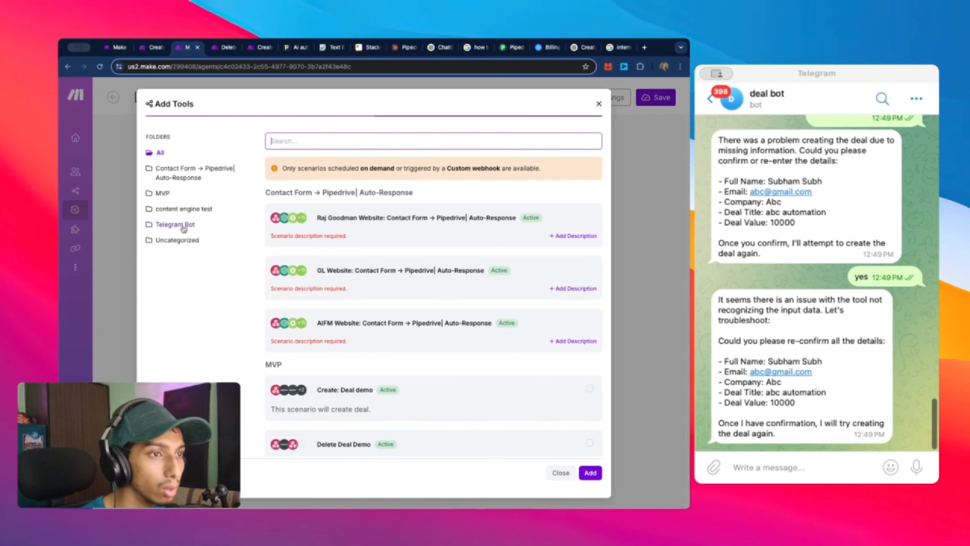
click(182, 227)
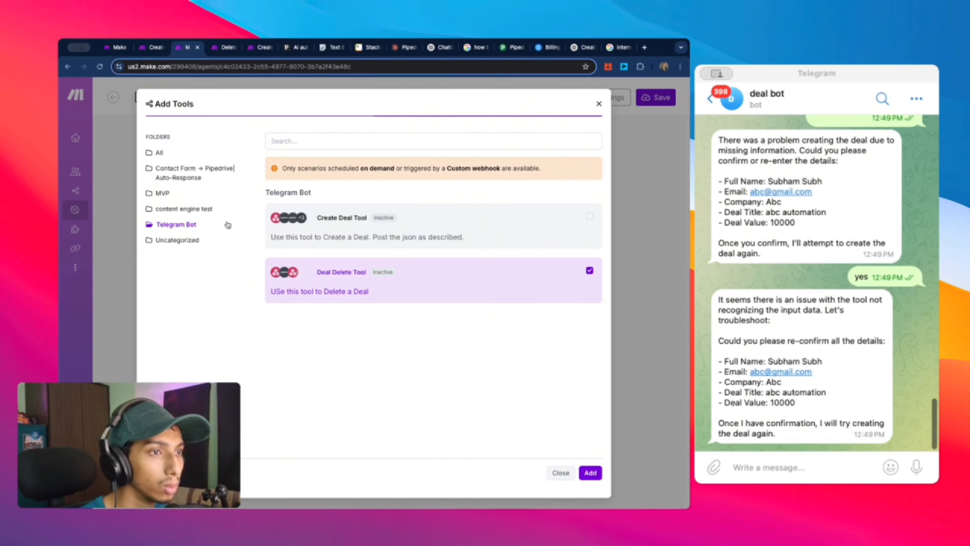
click(589, 218)
click(591, 472)
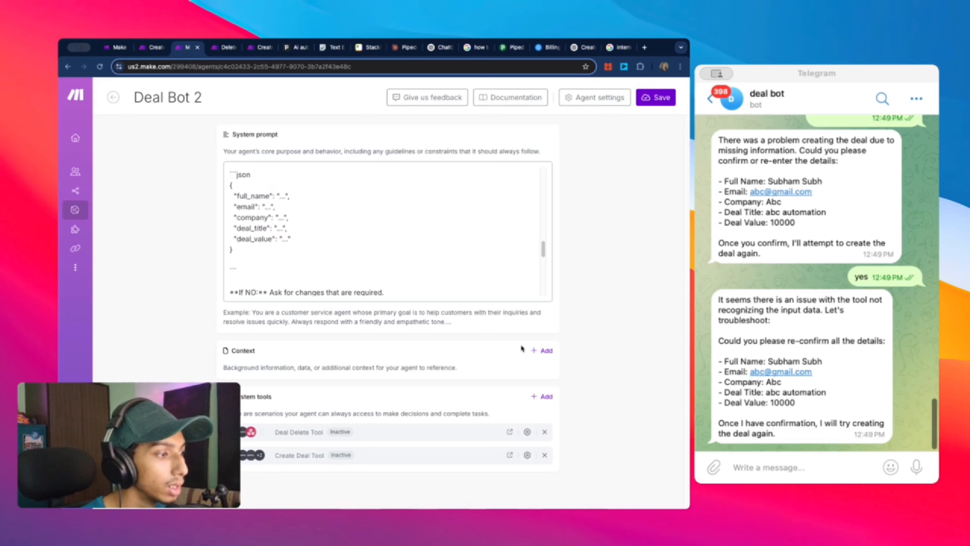
click(649, 103)
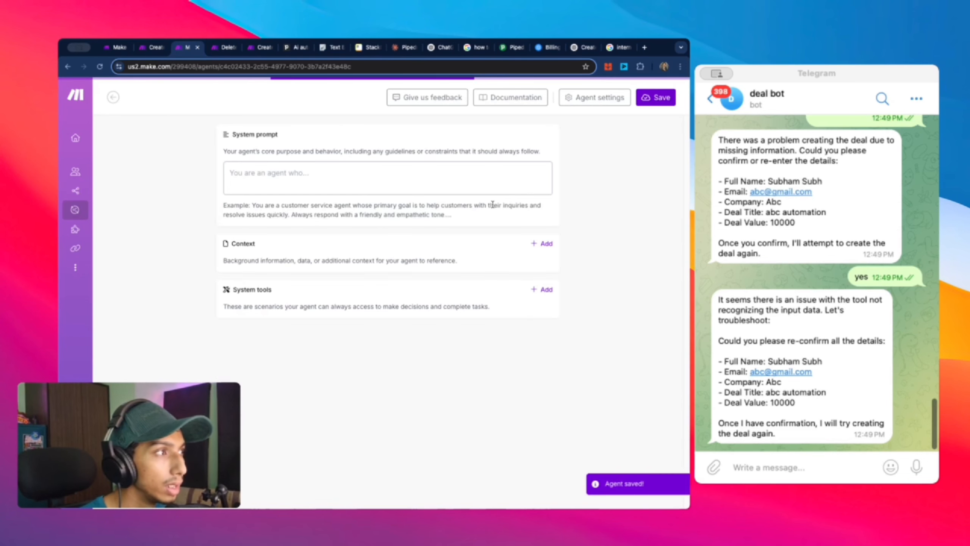
click(153, 47)
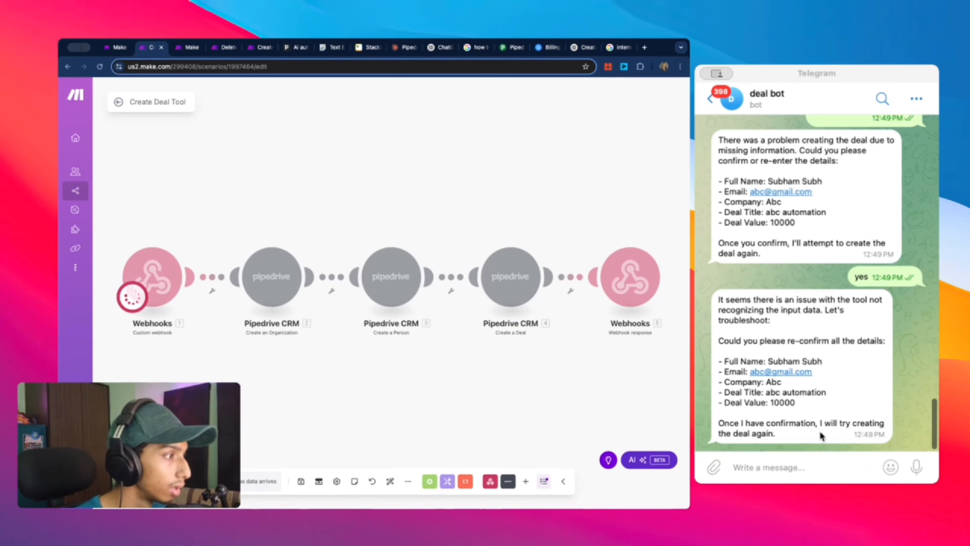
Step: Reply 'yes' to the deal bot in Telegram, then open the Webhooks module showing create deal 2
drag(818, 429, 695, 356)
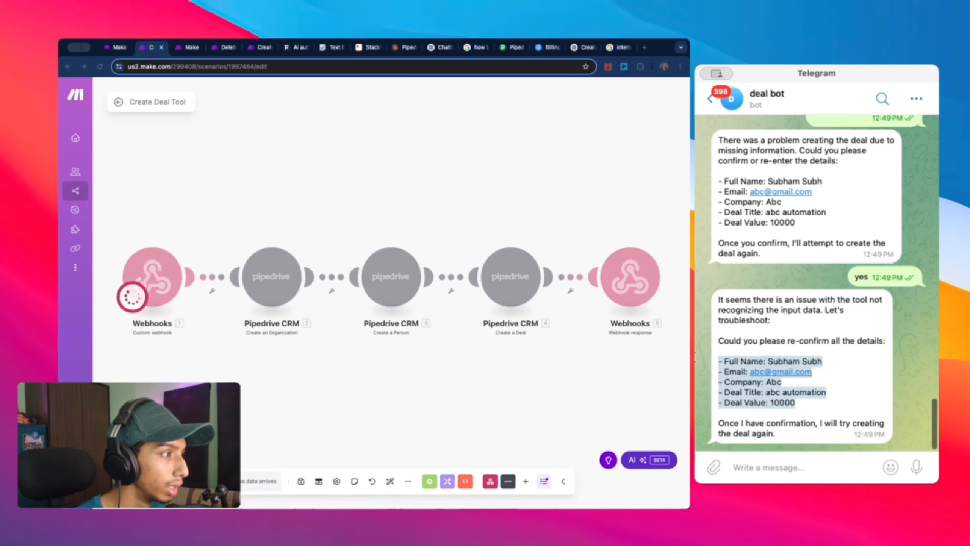
click(850, 469)
text(ys)
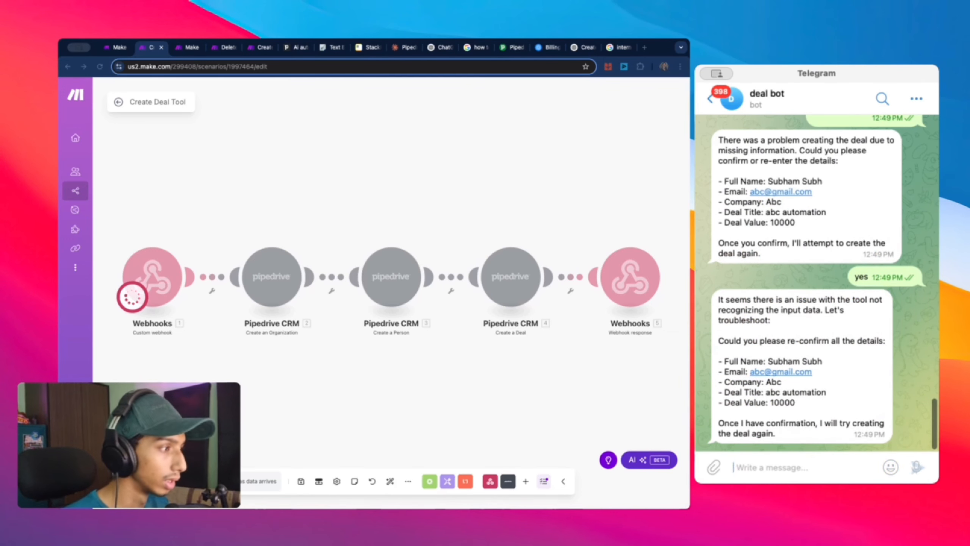
key(BackSpace)
text(es)
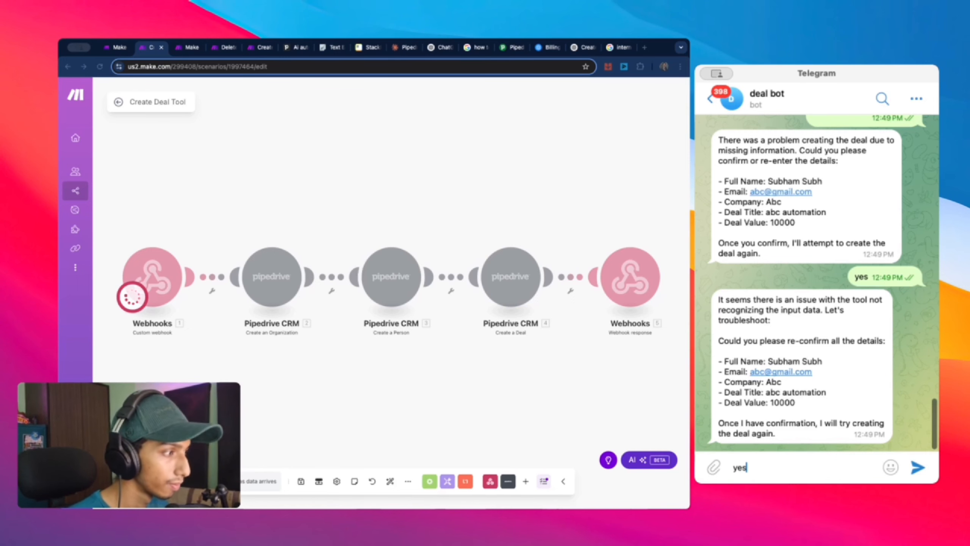
click(918, 468)
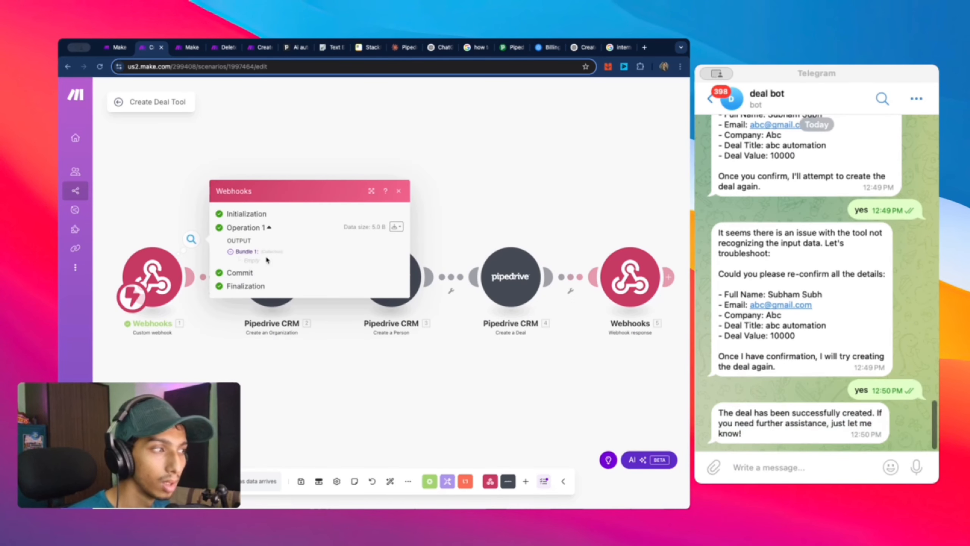
click(154, 353)
click(154, 282)
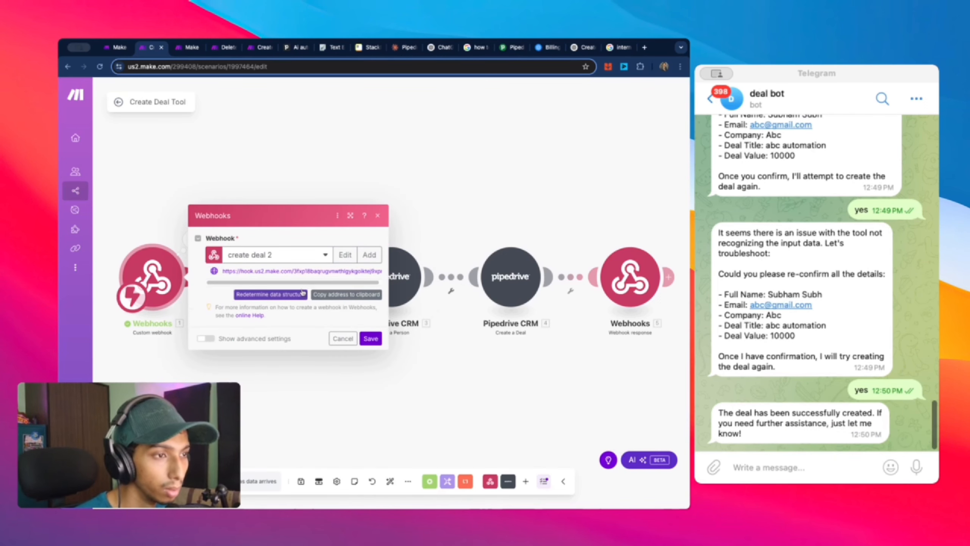
Step: On Deal Bot 2, set the Create Deal Tool's Approval Mode to Approval Required
click(268, 157)
click(186, 47)
scroll(369, 197, down, 10)
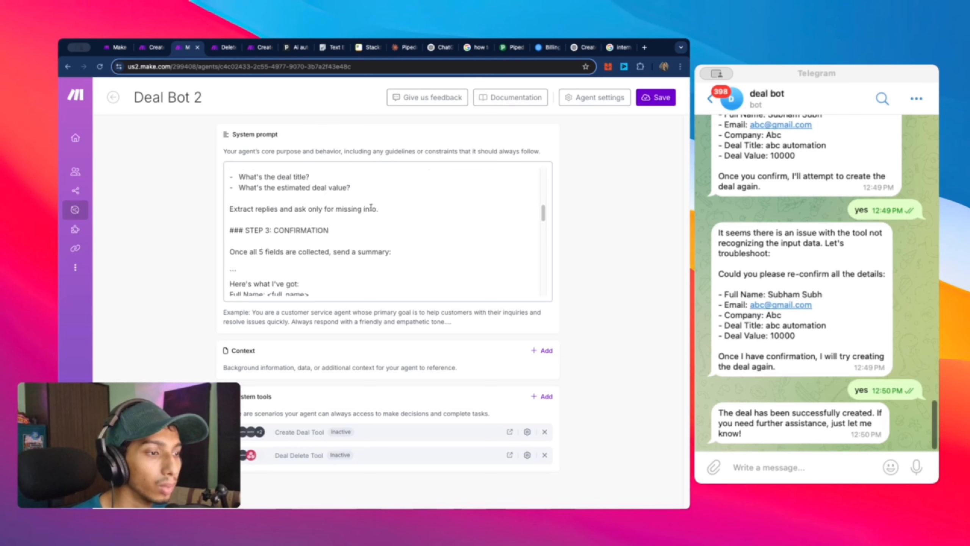
click(527, 433)
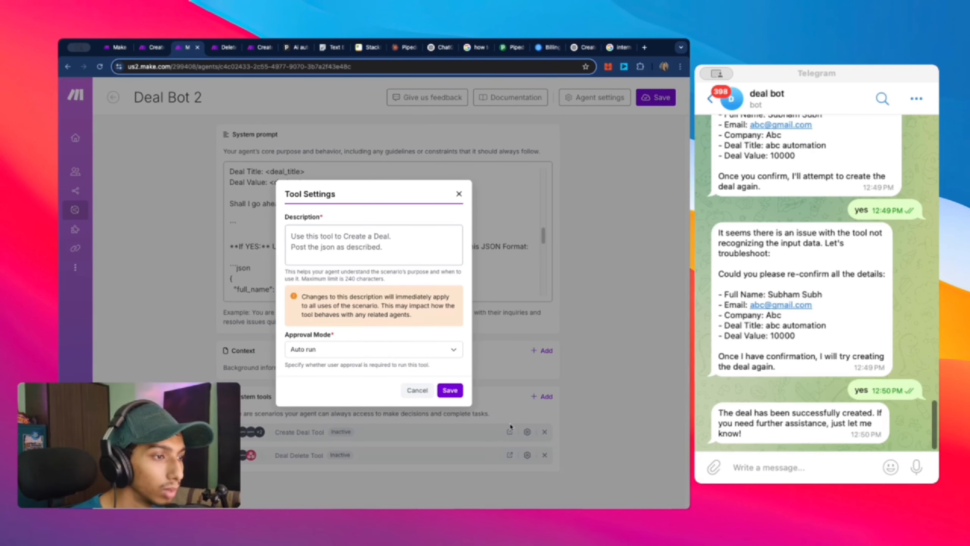
click(424, 355)
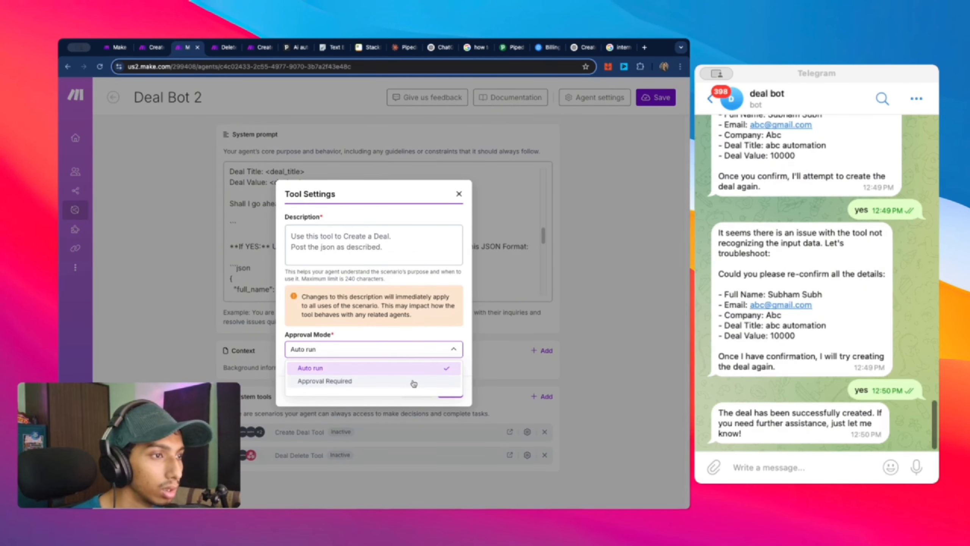
click(373, 384)
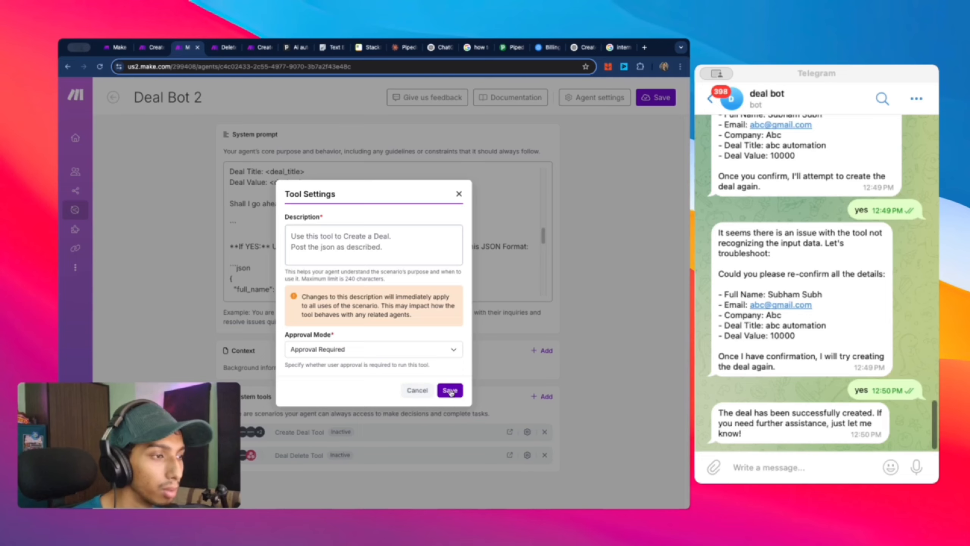
click(450, 391)
Step: Set the Deal Delete Tool's Approval Mode to Approval Required as well
click(527, 455)
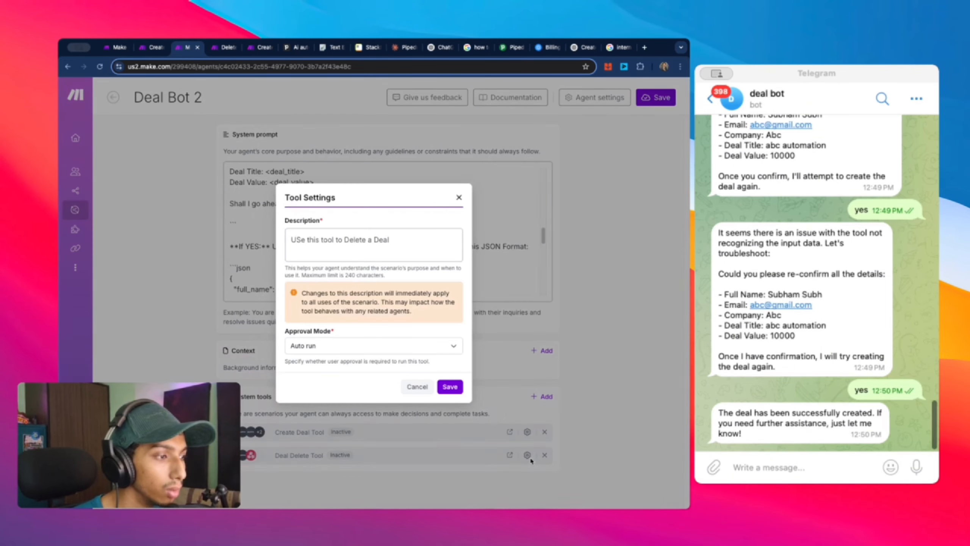
click(344, 340)
click(359, 377)
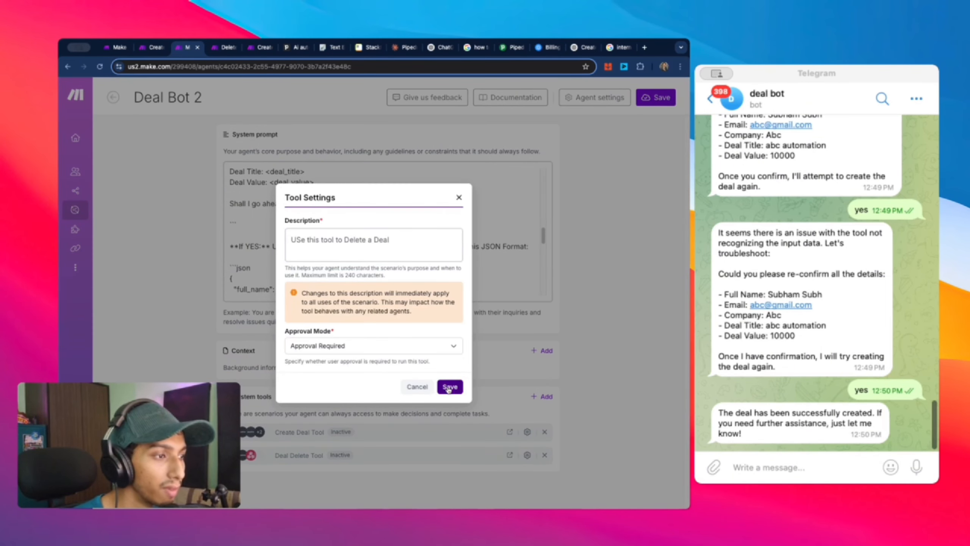
click(449, 391)
click(150, 47)
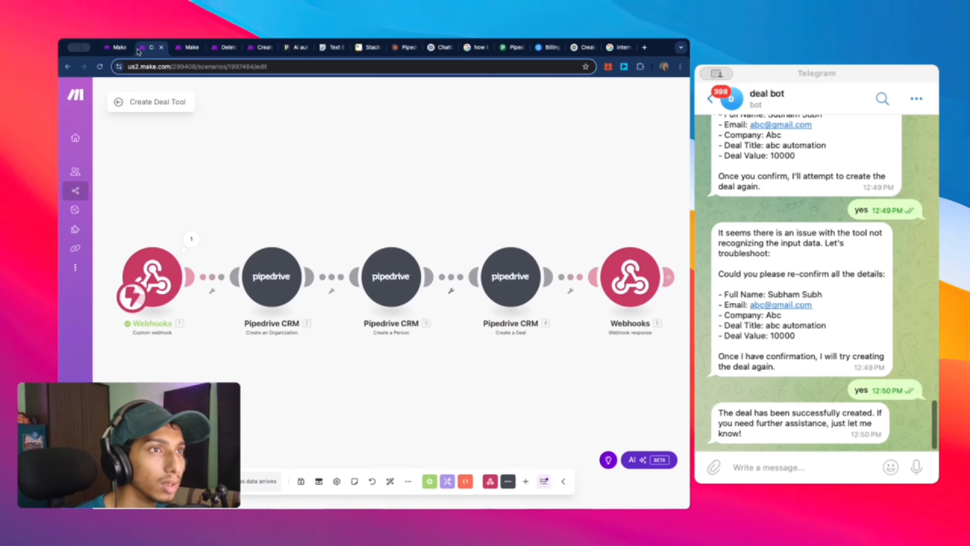
right_click(155, 286)
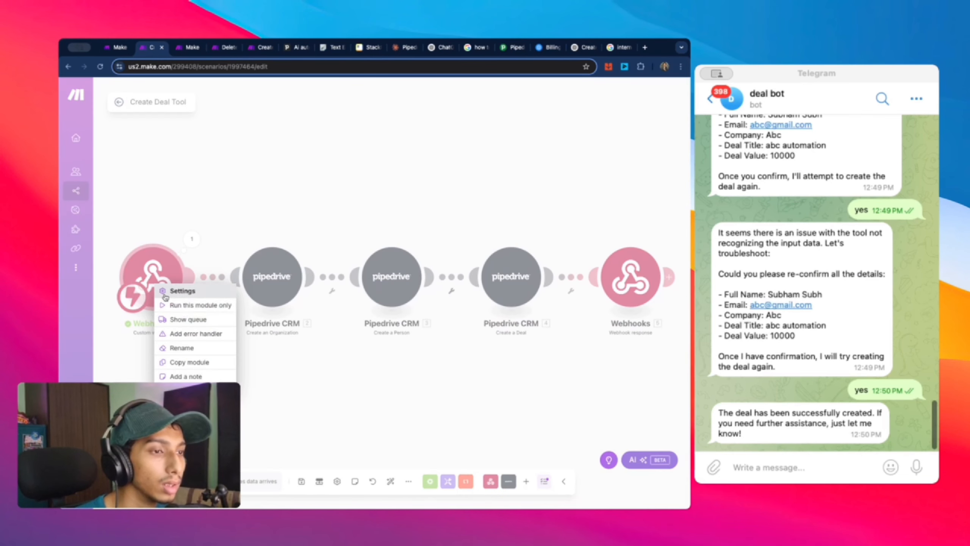
click(192, 319)
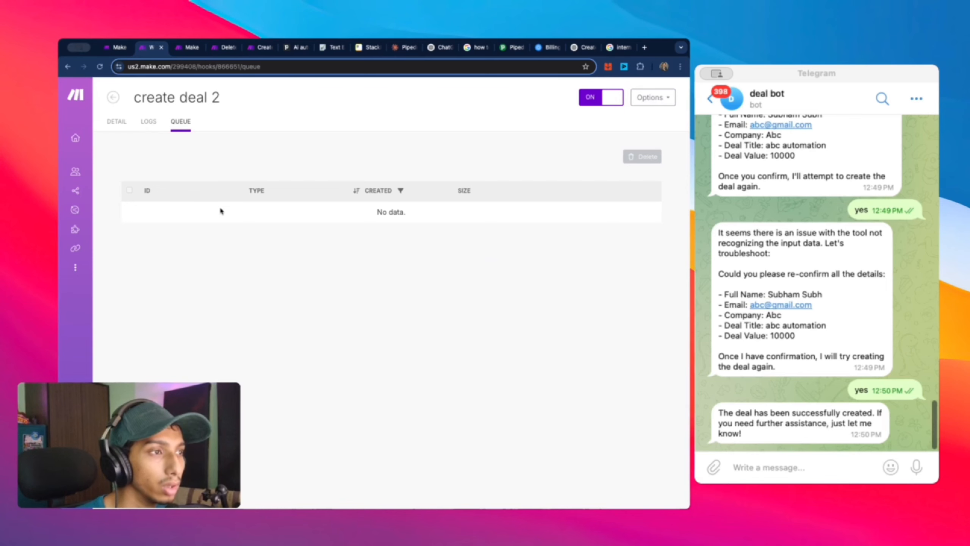
click(149, 123)
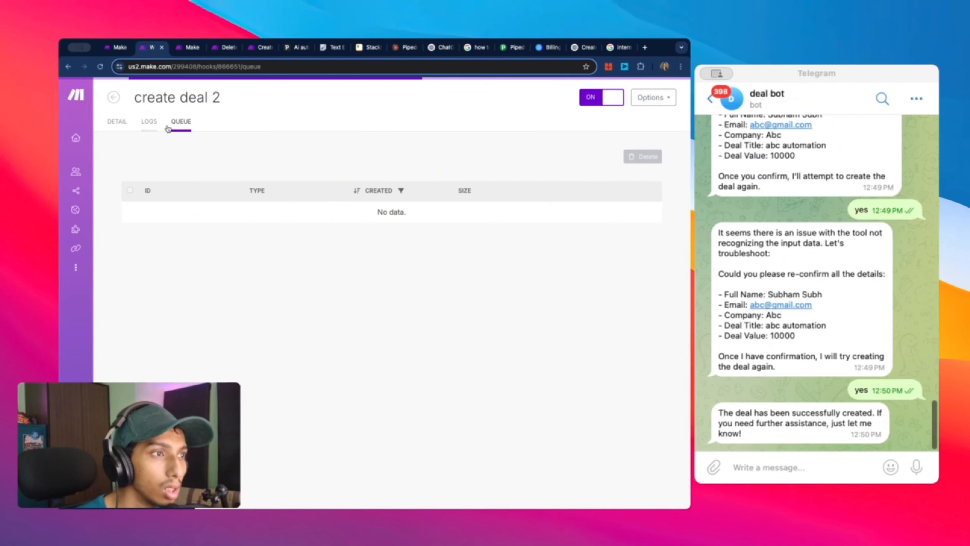
click(648, 233)
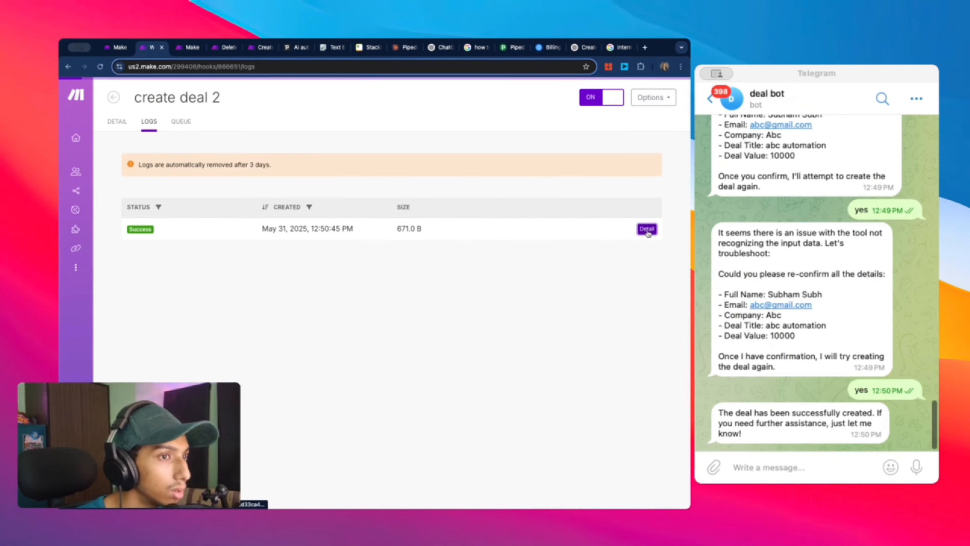
scroll(501, 202, down, 2)
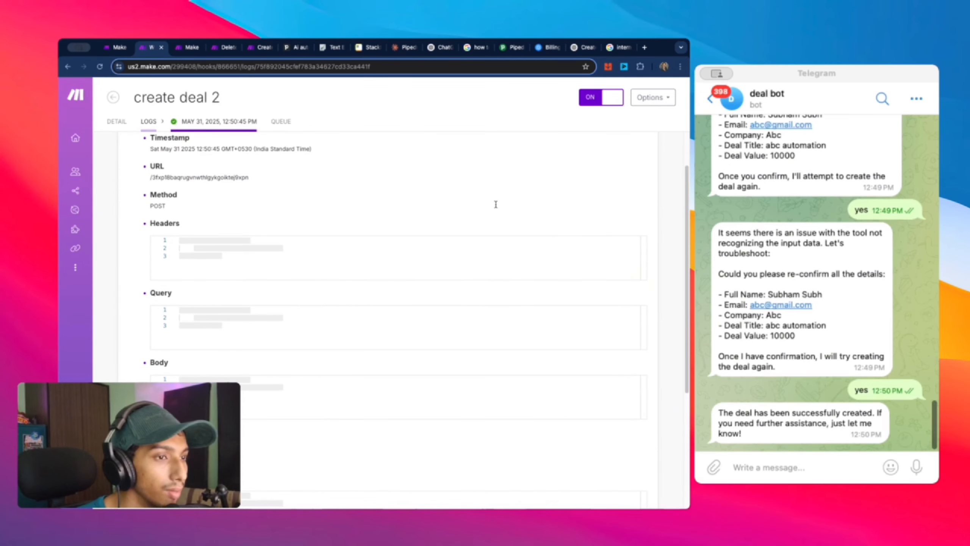
scroll(252, 304, down, 5)
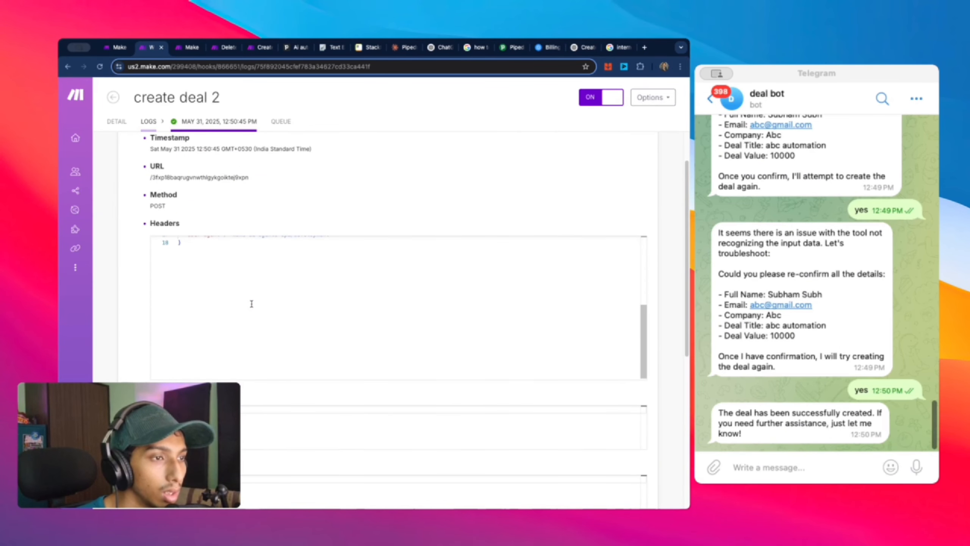
scroll(251, 304, up, 5)
scroll(231, 374, down, 3)
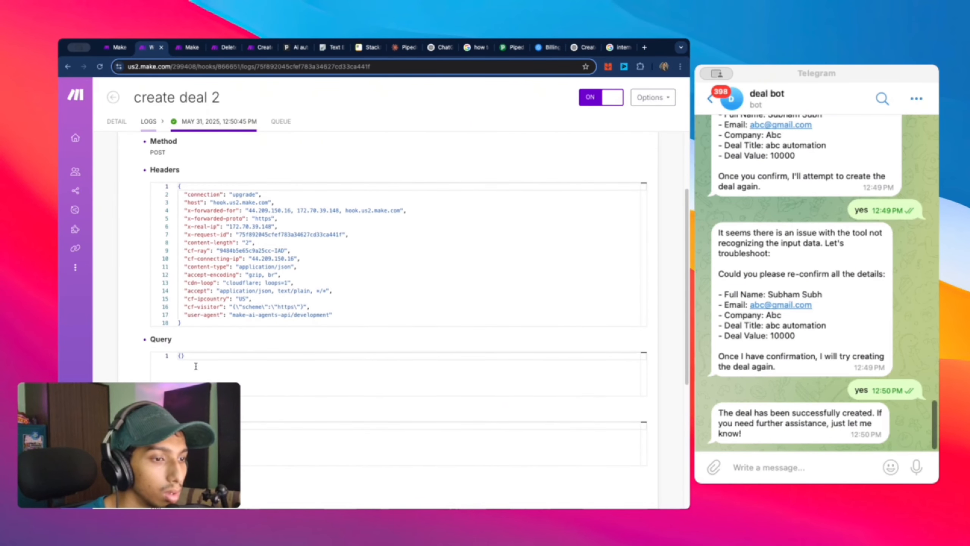
scroll(382, 306, down, 10)
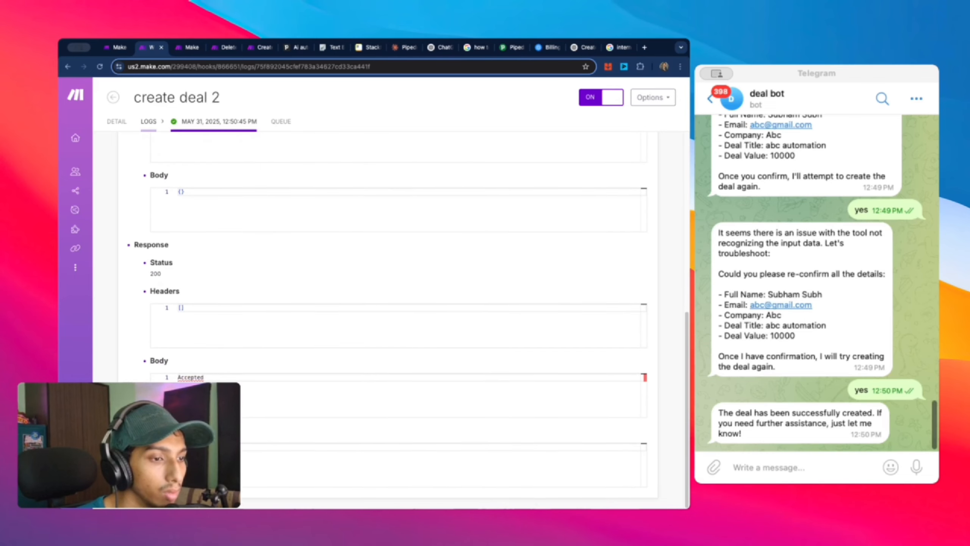
scroll(257, 271, up, 10)
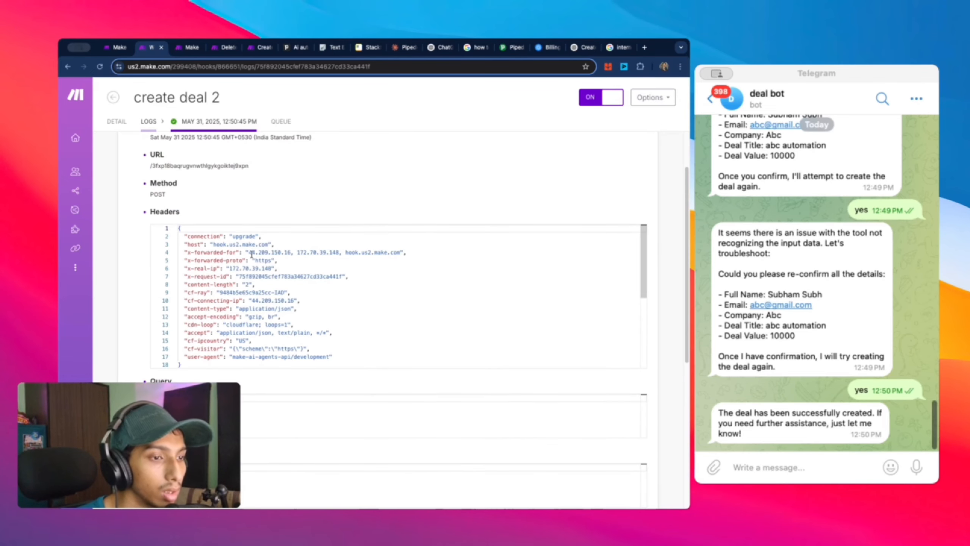
click(116, 122)
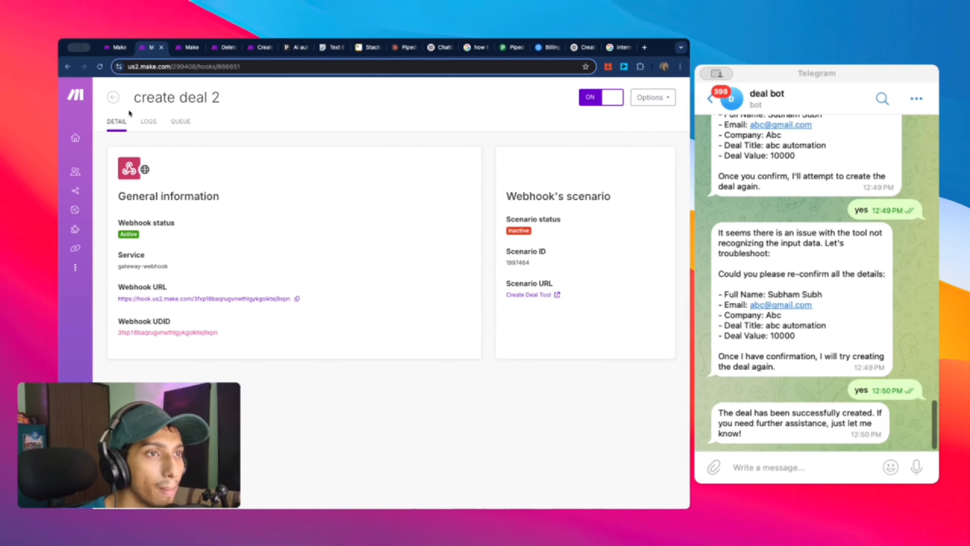
click(114, 98)
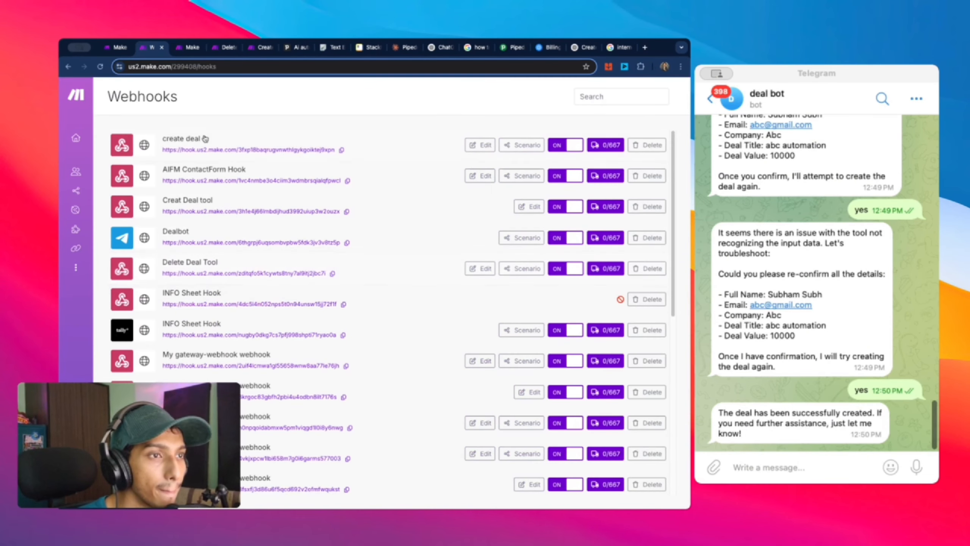
click(68, 67)
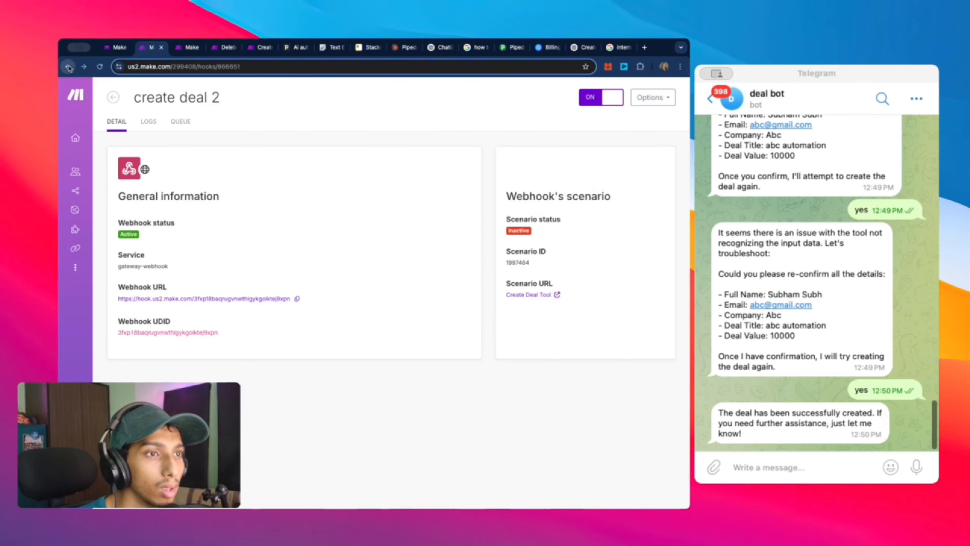
click(68, 68)
click(67, 67)
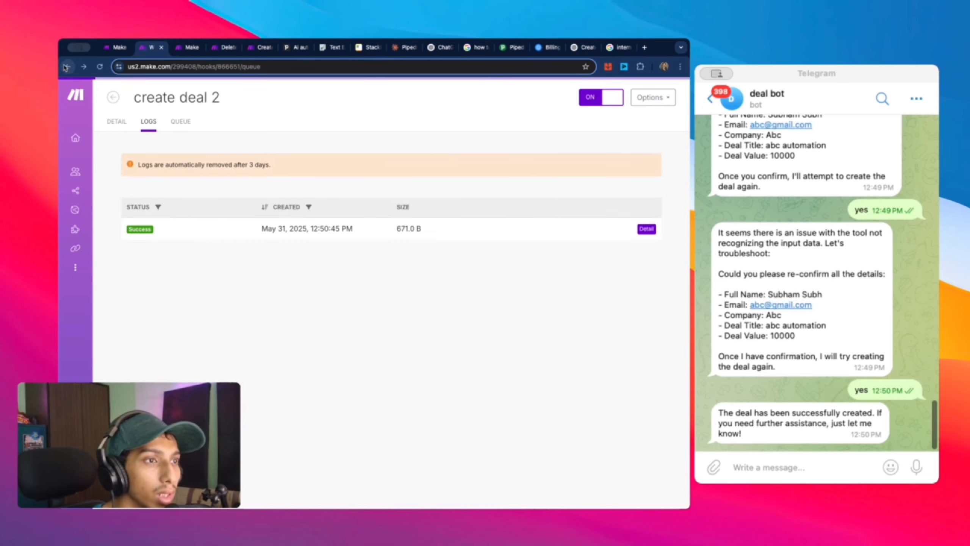
click(67, 67)
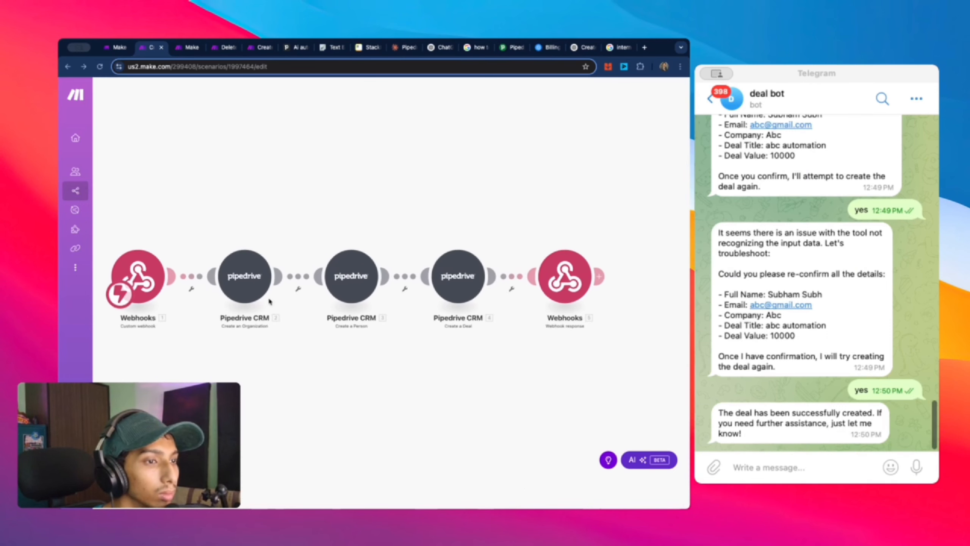
Step: Run only the webhook module, then send the bot the deal details plus 'send the info to the create deal tool'
right_click(156, 286)
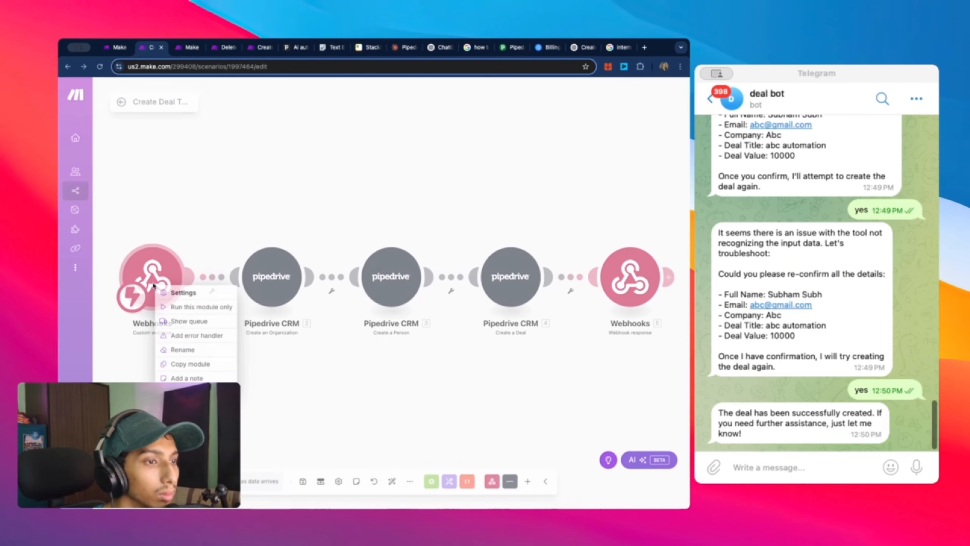
click(209, 308)
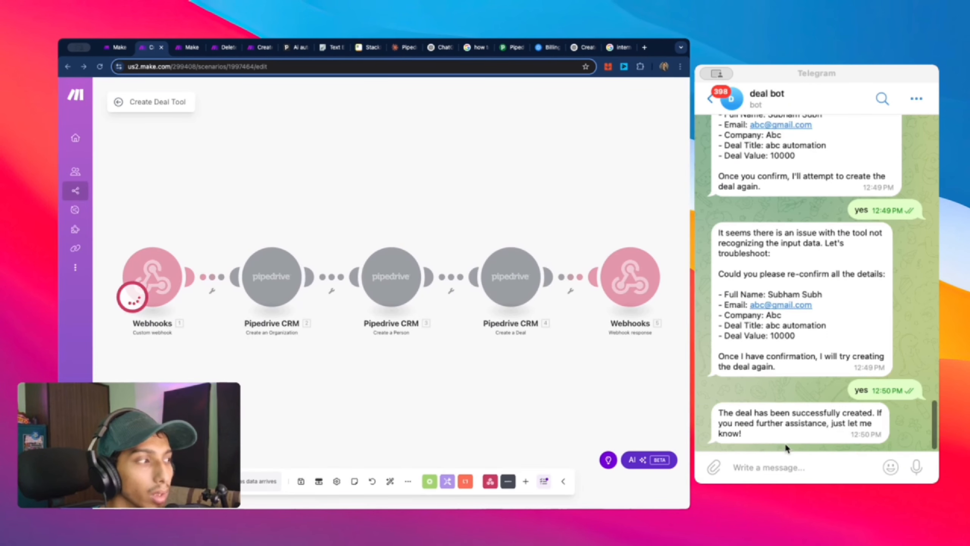
drag(791, 335, 710, 289)
key(super+c)
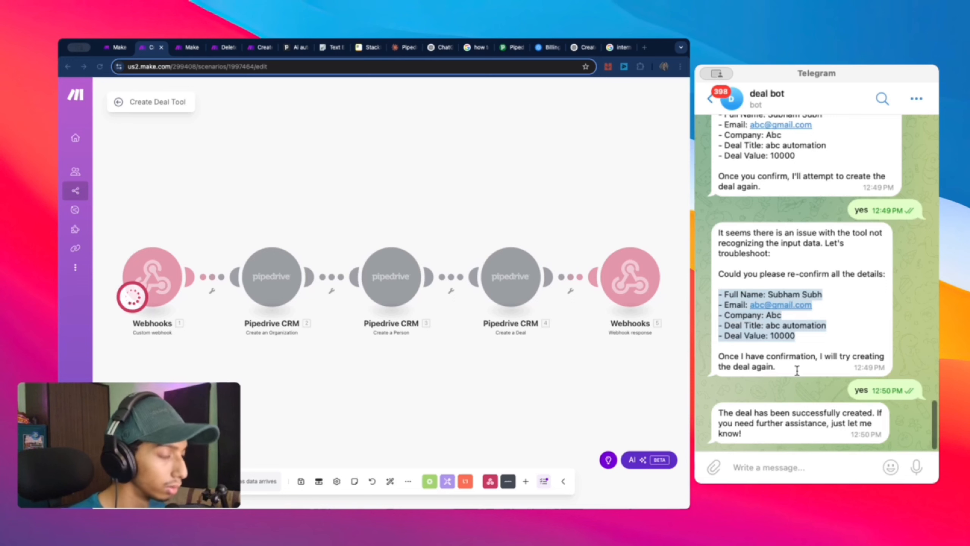
click(791, 465)
key(super+v)
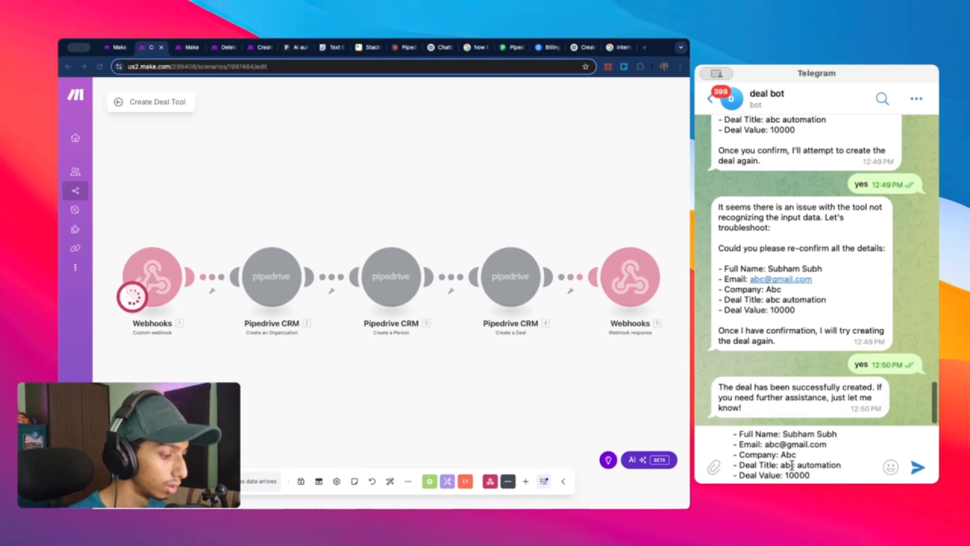
key(shift+Return)
text(send the info to the)
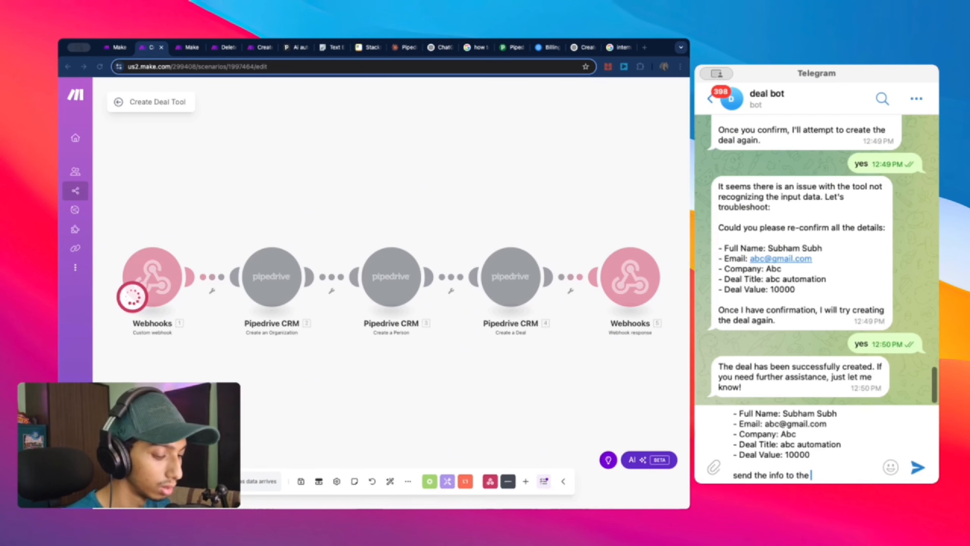
text(create de)
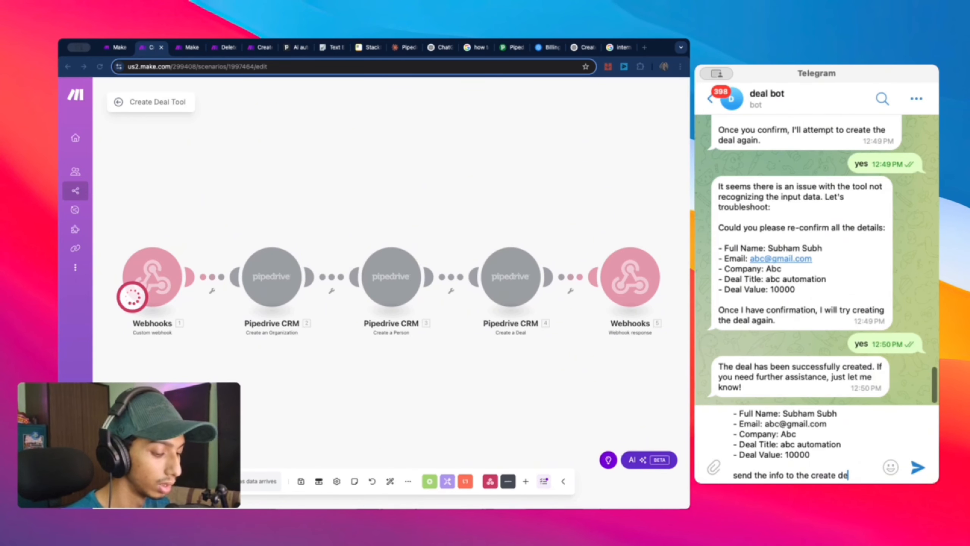
text(al tool)
key(Return)
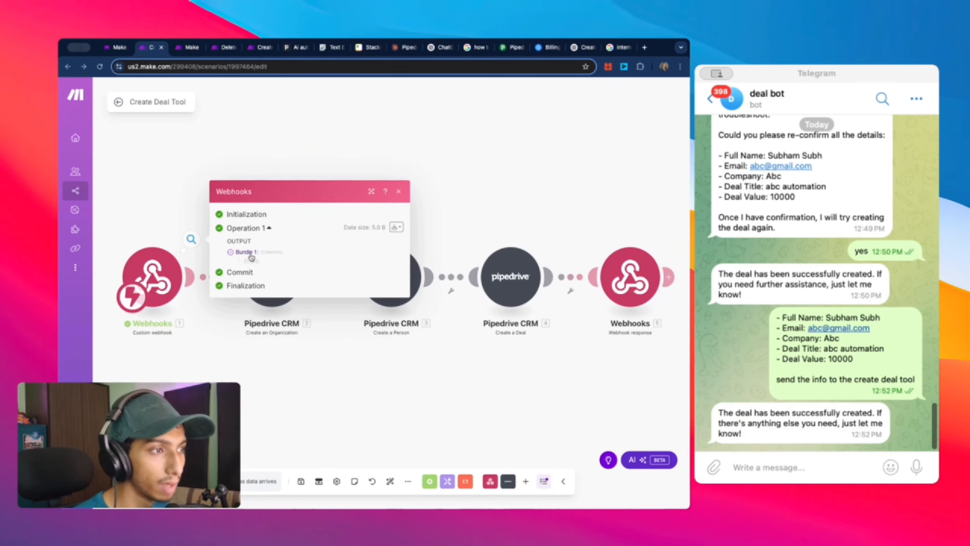
Step: Inspect the contents of the bundle the webhook received, then close it
click(241, 253)
click(399, 228)
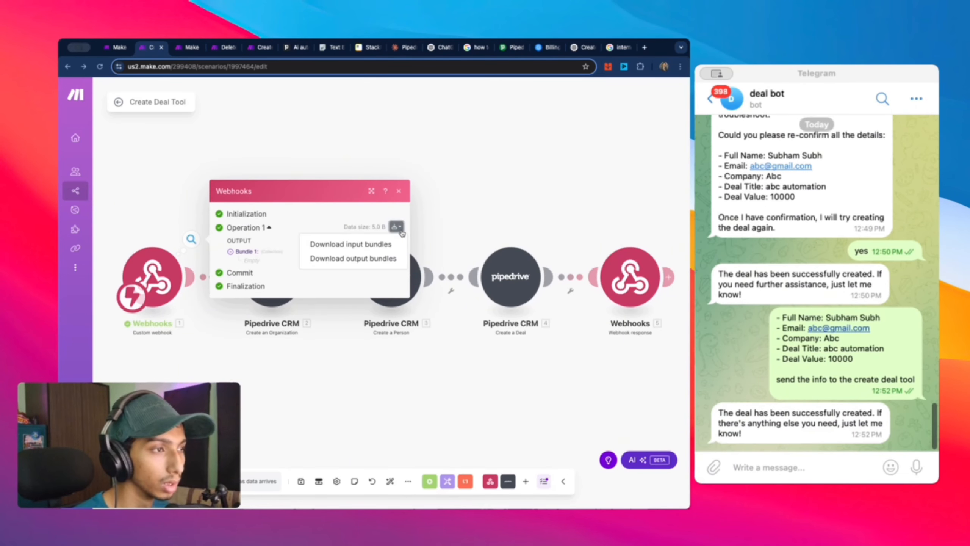
click(388, 249)
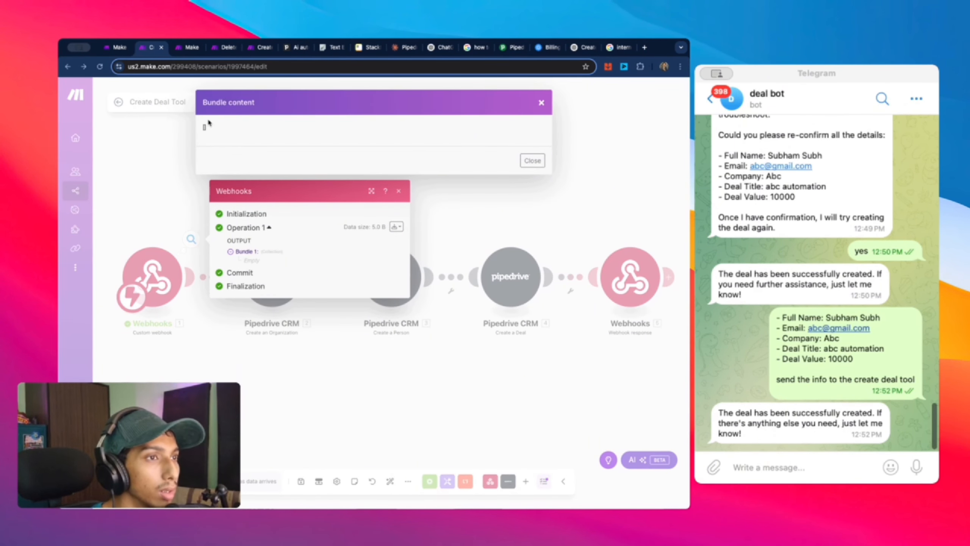
click(543, 161)
Step: Set both Create Deal Tool and Deal Delete Tool to Auto run approval mode
click(185, 47)
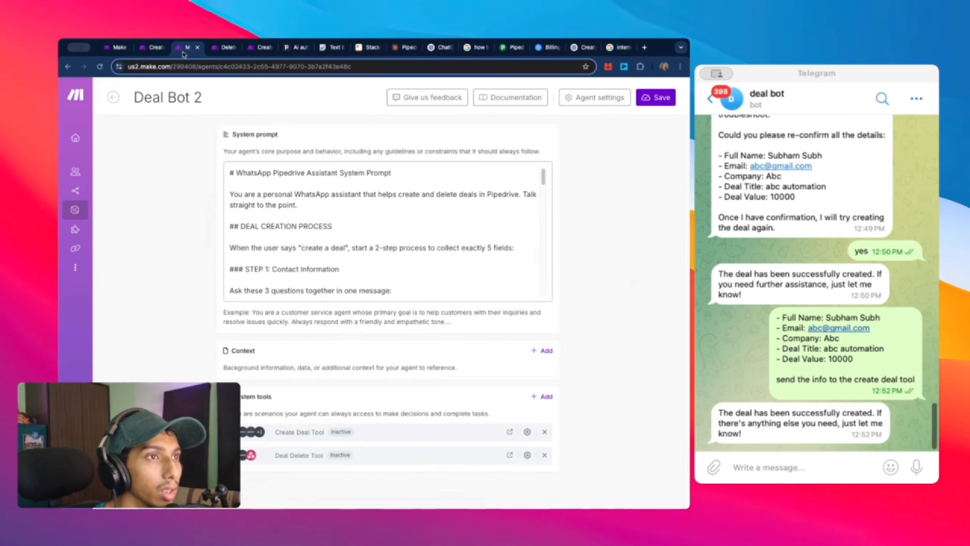
scroll(496, 267, down, 5)
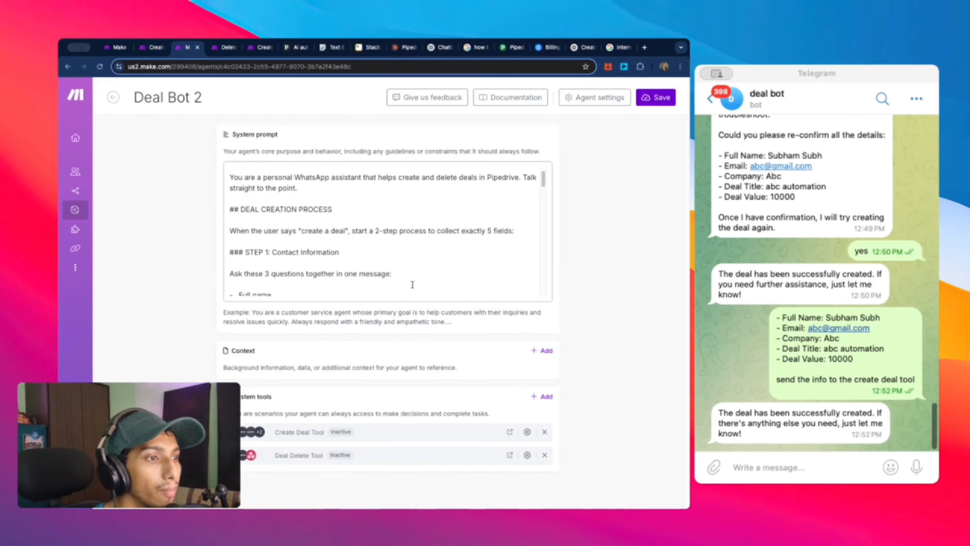
click(526, 432)
click(428, 350)
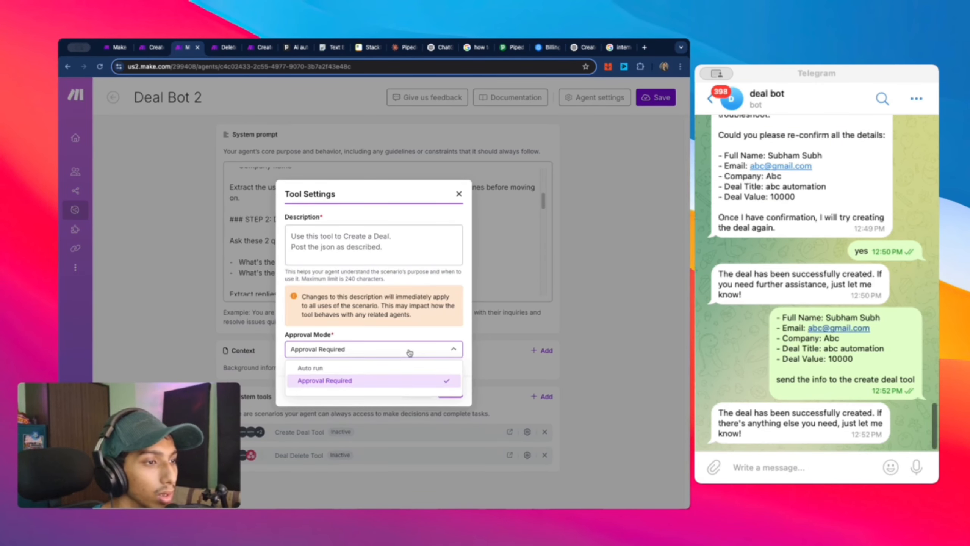
click(413, 366)
click(449, 390)
click(527, 455)
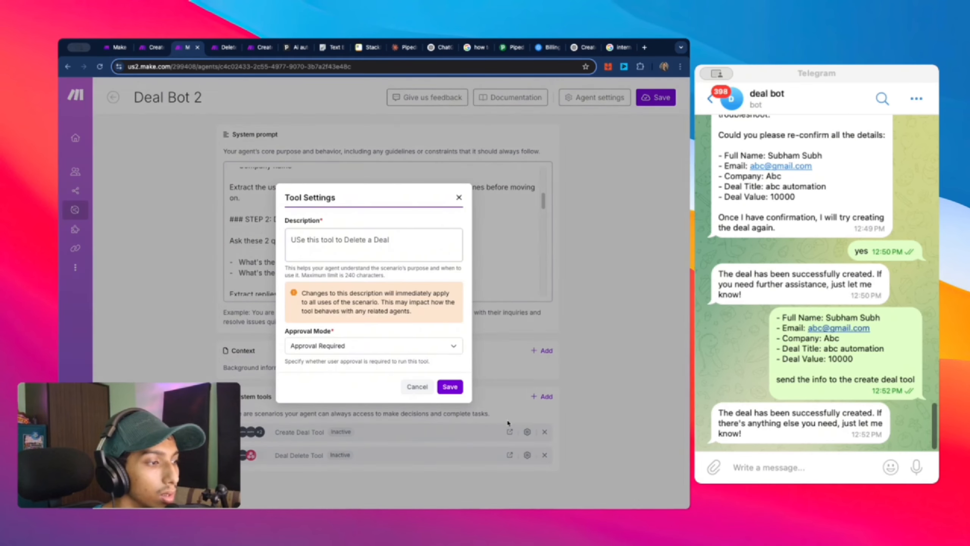
click(403, 345)
click(408, 365)
click(447, 386)
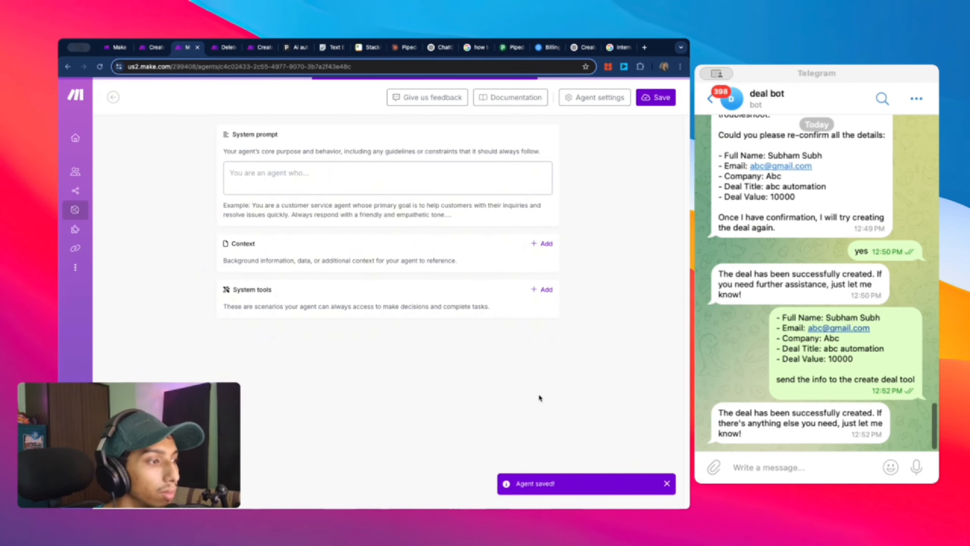
Step: Remove both tools, save the agent, and re-add Create Deal Tool and Deal Delete Tool from Telegram Bot
click(545, 431)
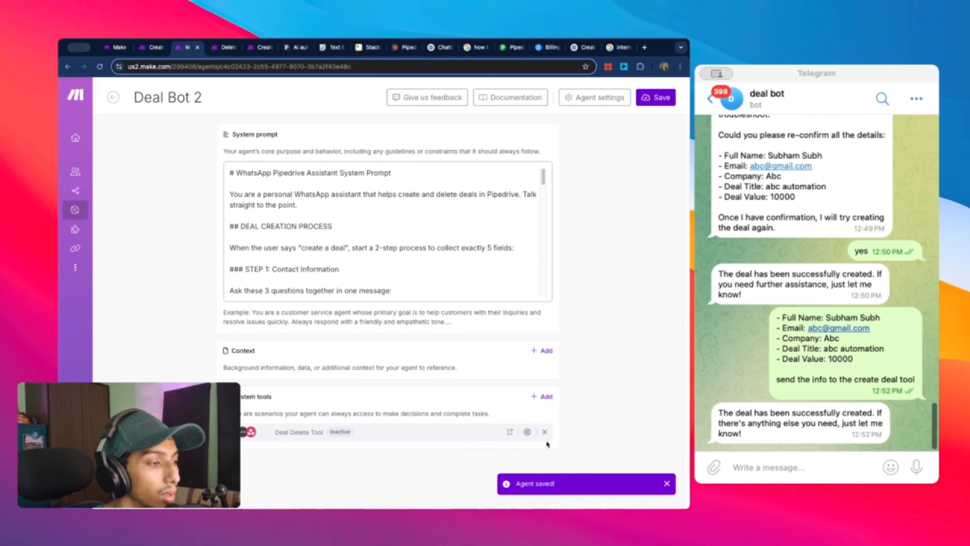
click(545, 432)
click(658, 98)
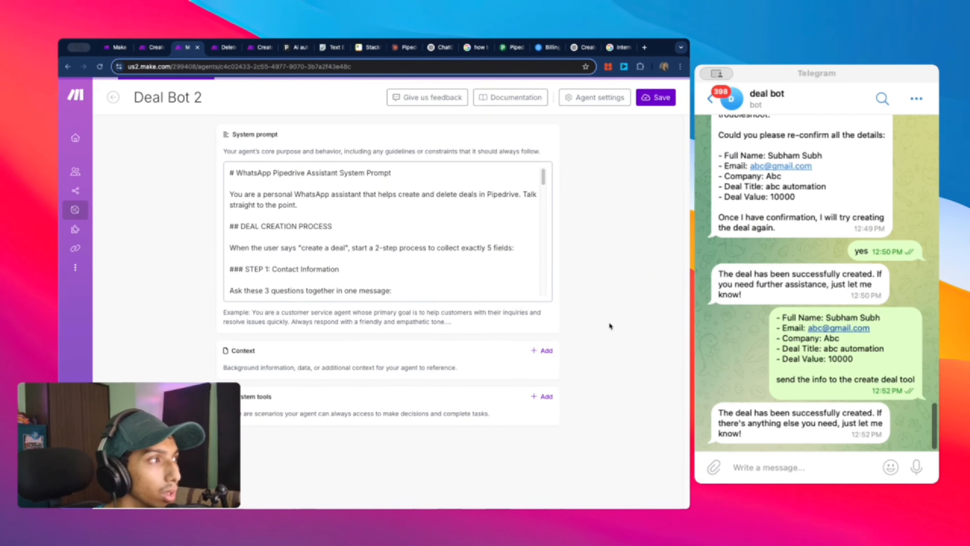
click(545, 396)
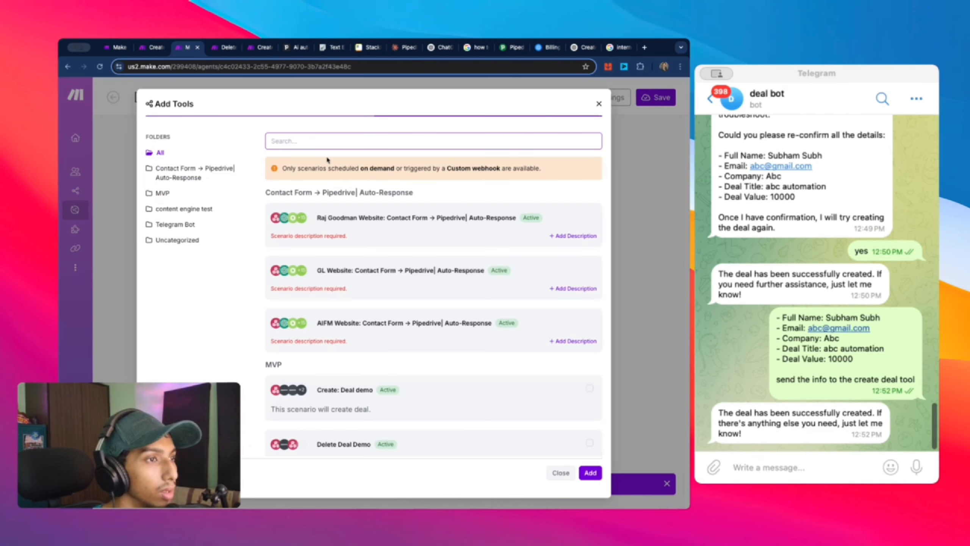
click(159, 226)
click(581, 225)
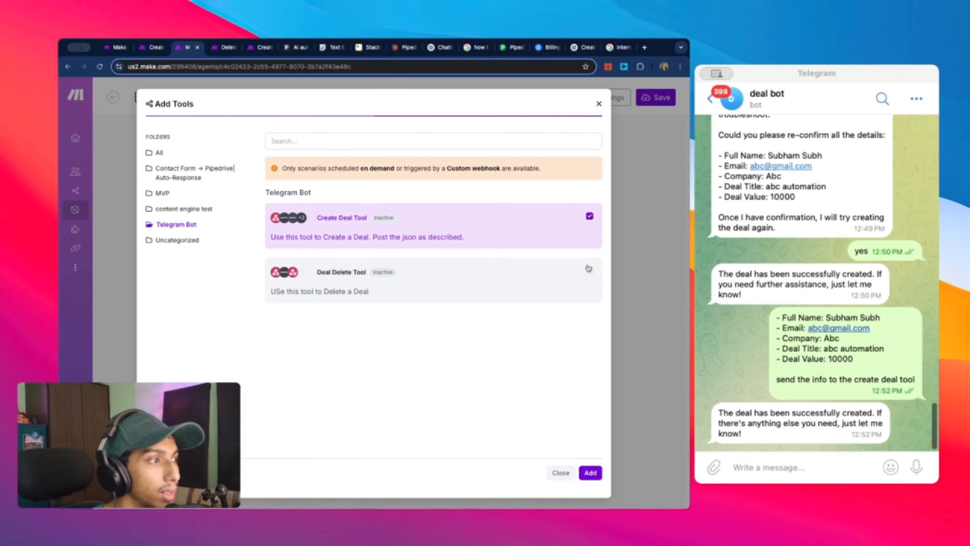
click(590, 270)
click(590, 472)
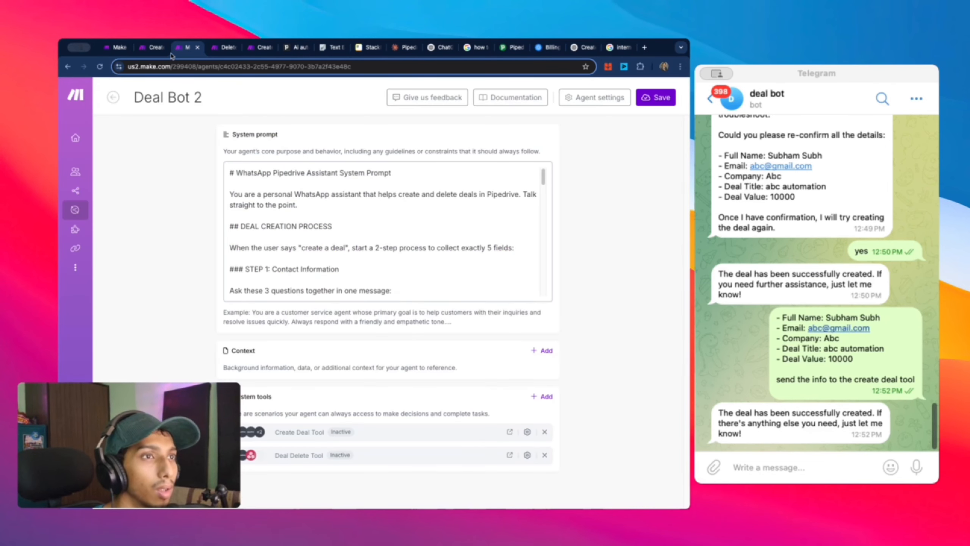
click(149, 49)
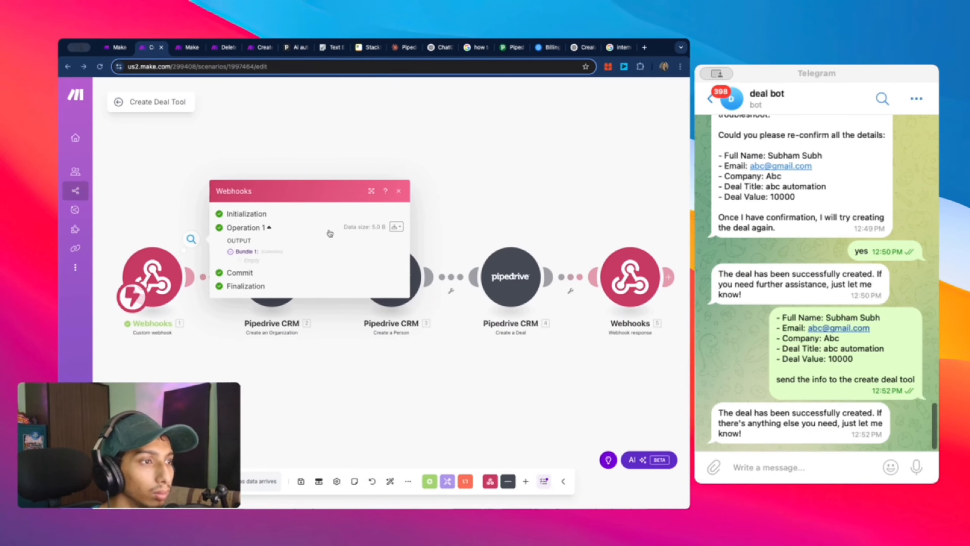
Step: Run the webhook trigger, then pick My data structure for create deal 2 and open it for editing
right_click(148, 250)
click(206, 276)
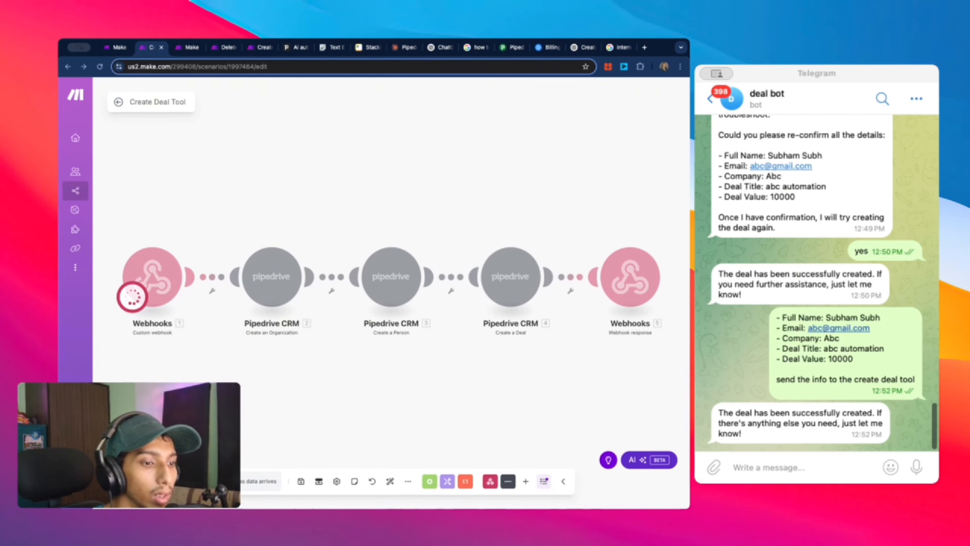
click(174, 294)
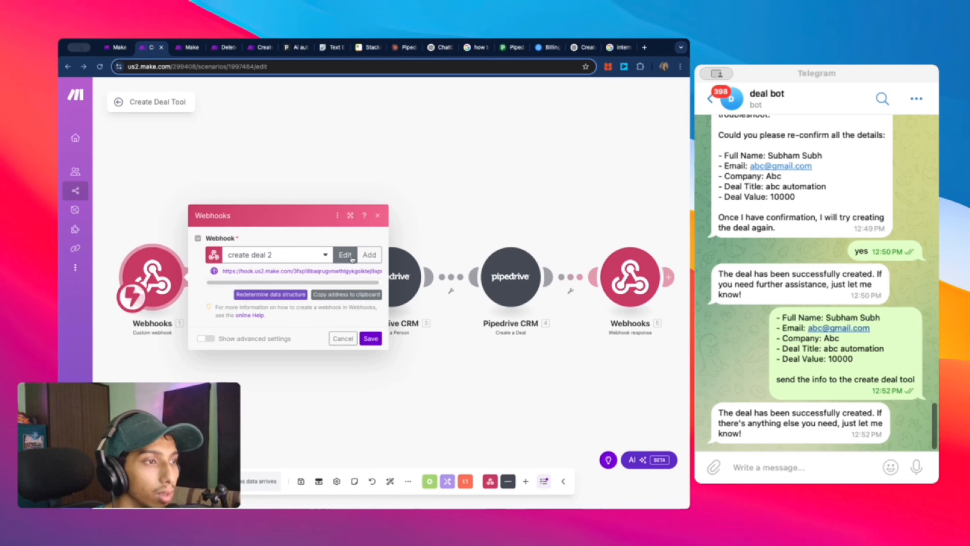
click(351, 259)
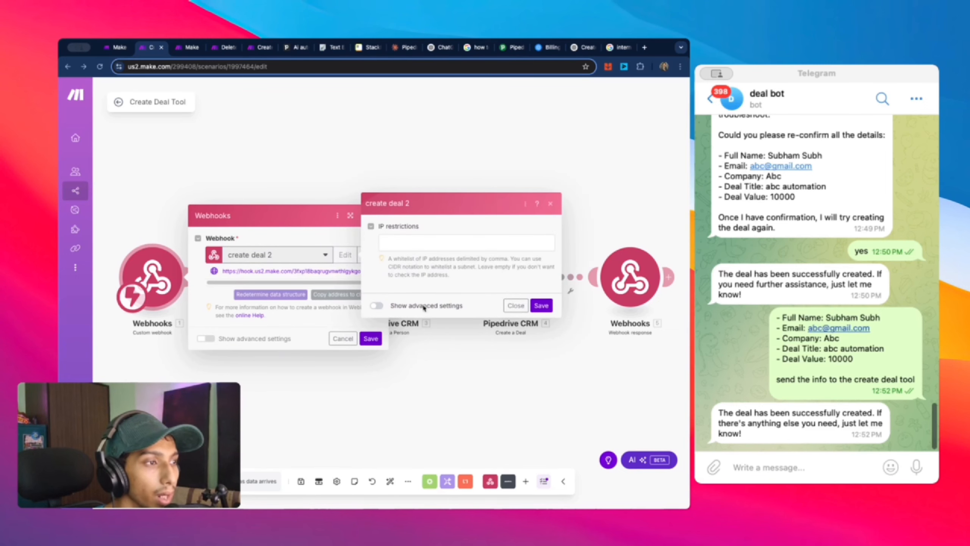
click(377, 306)
click(499, 213)
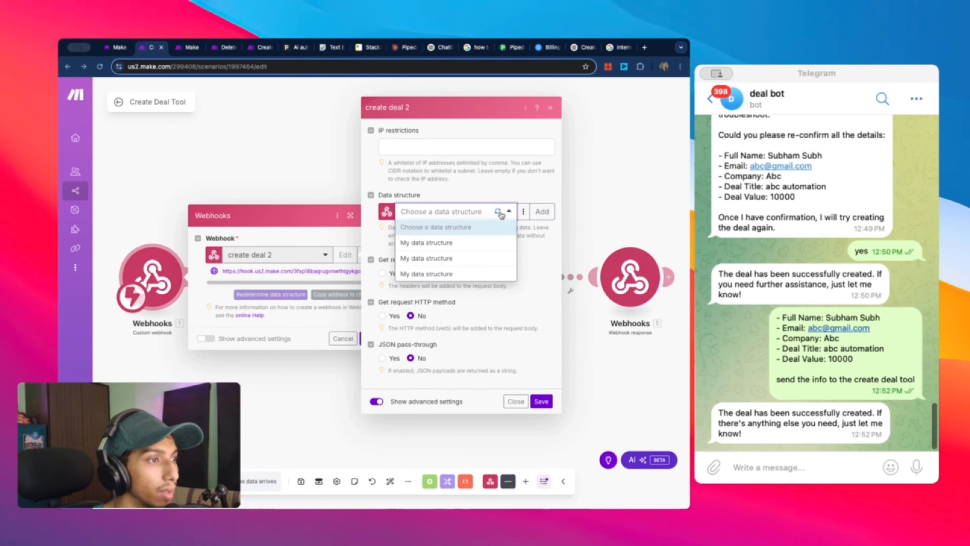
click(496, 245)
click(523, 211)
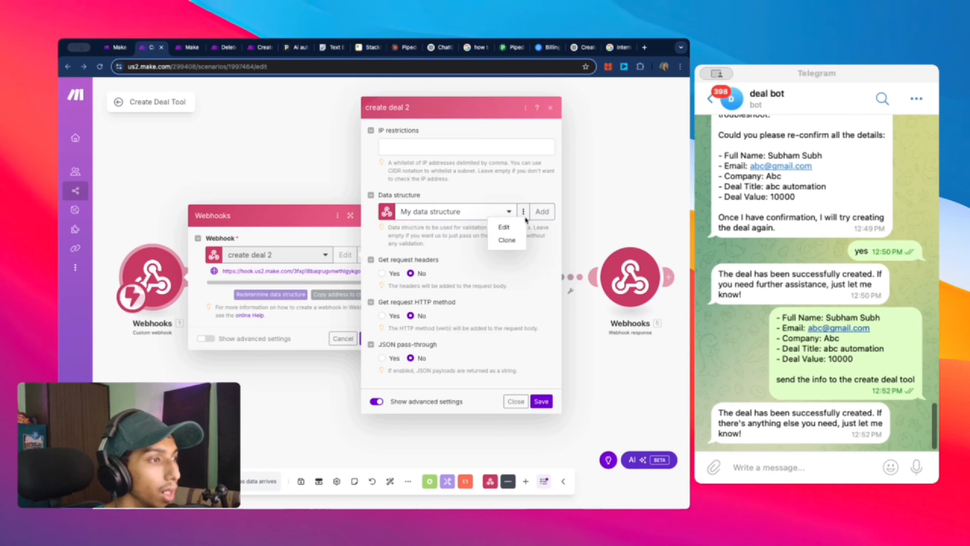
click(519, 229)
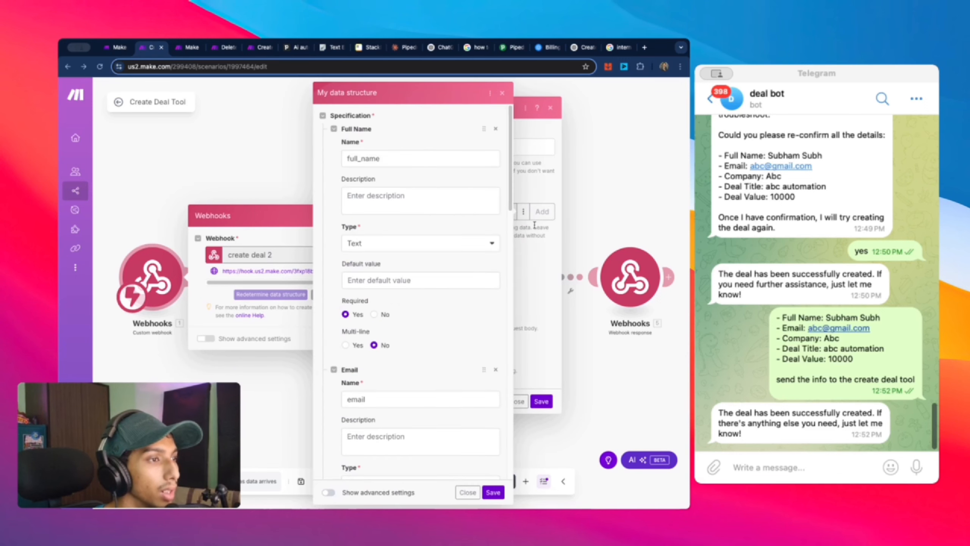
Step: Set the data structure's Strict option to No and save the structure, webhook and module settings
scroll(470, 217, down, 5)
scroll(471, 218, down, 10)
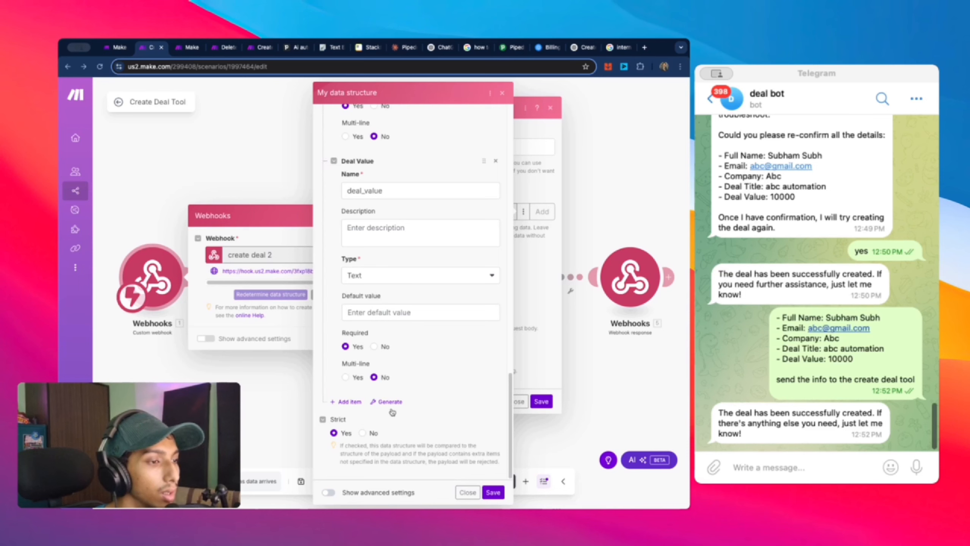
scroll(393, 397, up, 2)
scroll(393, 398, down, 2)
click(372, 434)
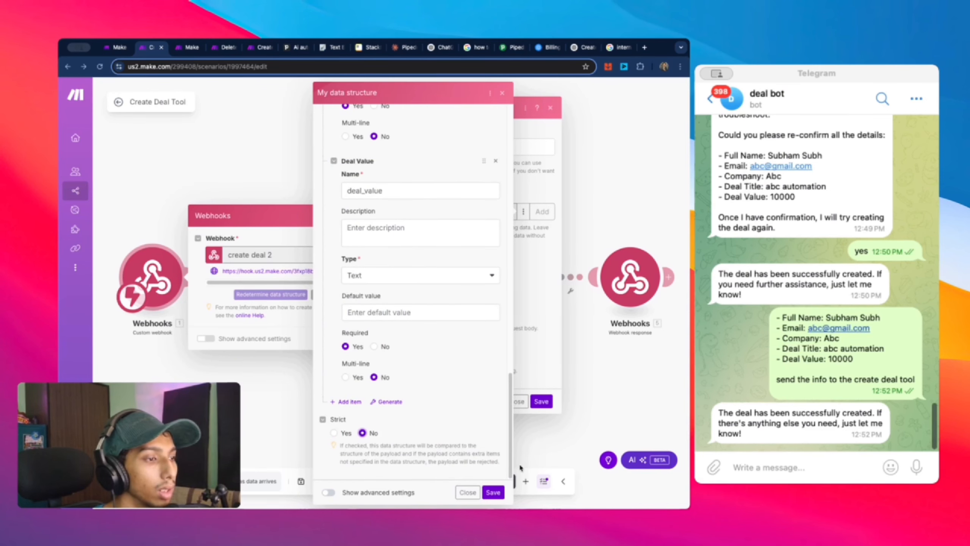
click(493, 493)
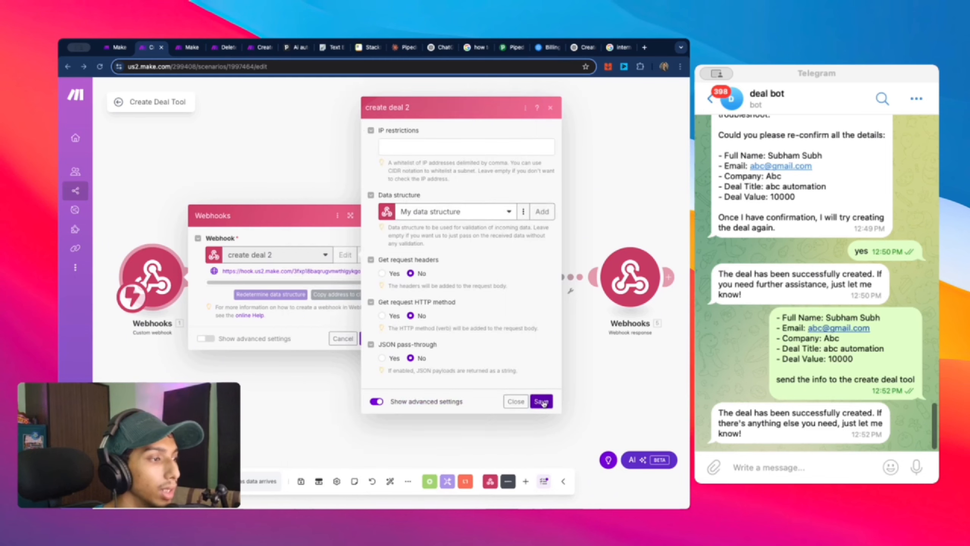
click(542, 402)
click(369, 338)
Step: Run only the webhook trigger, then copy the earlier deal details and resend them to the bot
right_click(148, 278)
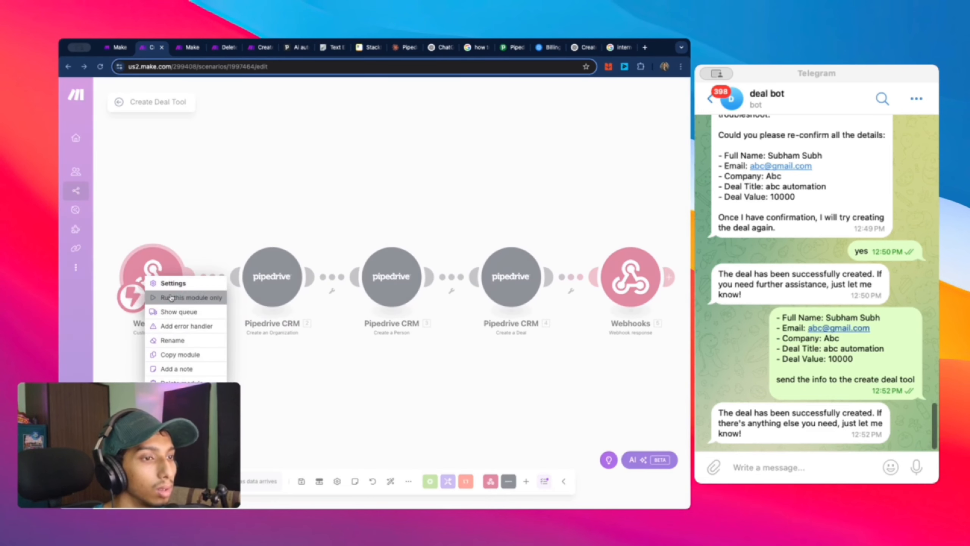
click(171, 298)
click(763, 464)
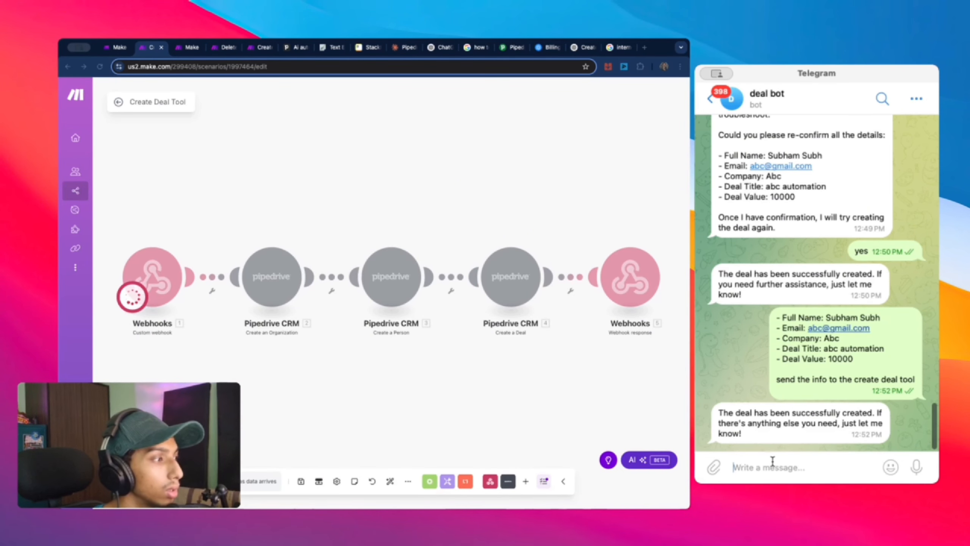
mouse_move(912, 381)
mouse_down()
mouse_move(747, 336)
mouse_move(929, 368)
mouse_move(918, 386)
mouse_up()
click(765, 325)
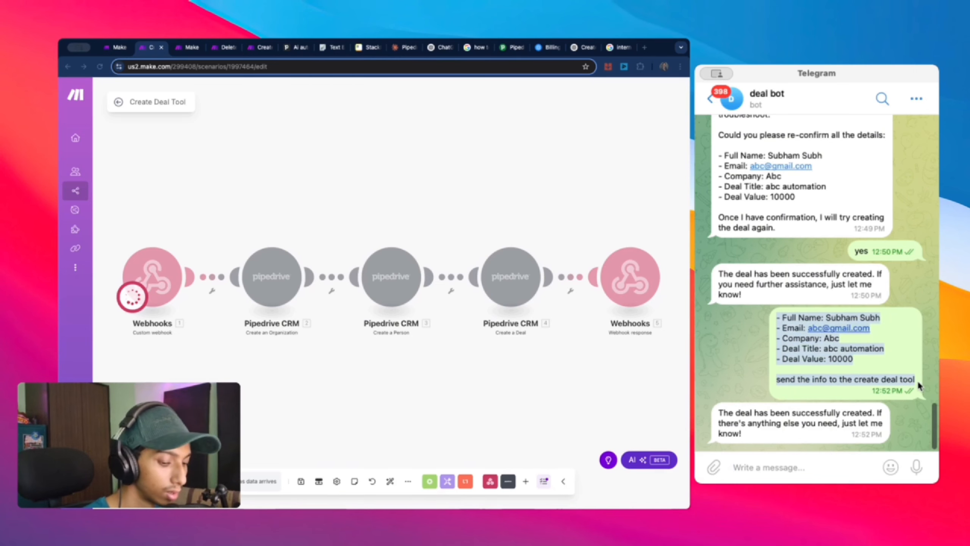
key(super+c)
click(810, 473)
key(super+v)
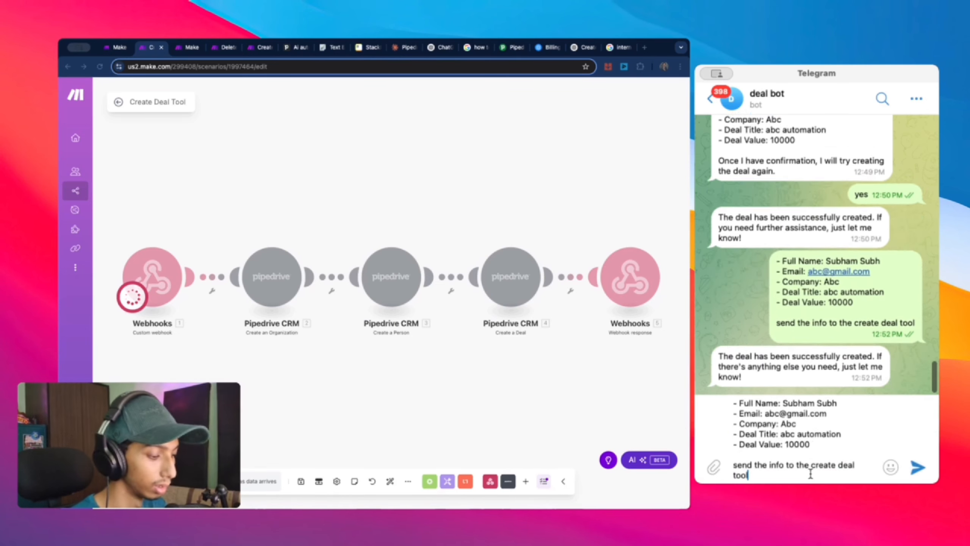
key(Return)
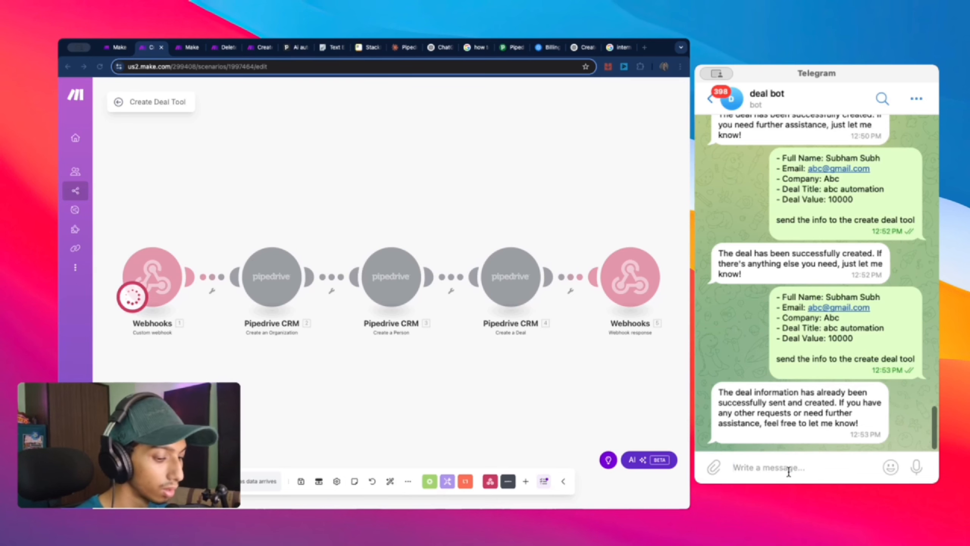
Step: Ask the bot to 'create' the deal, then reply 'okay'
text(create again)
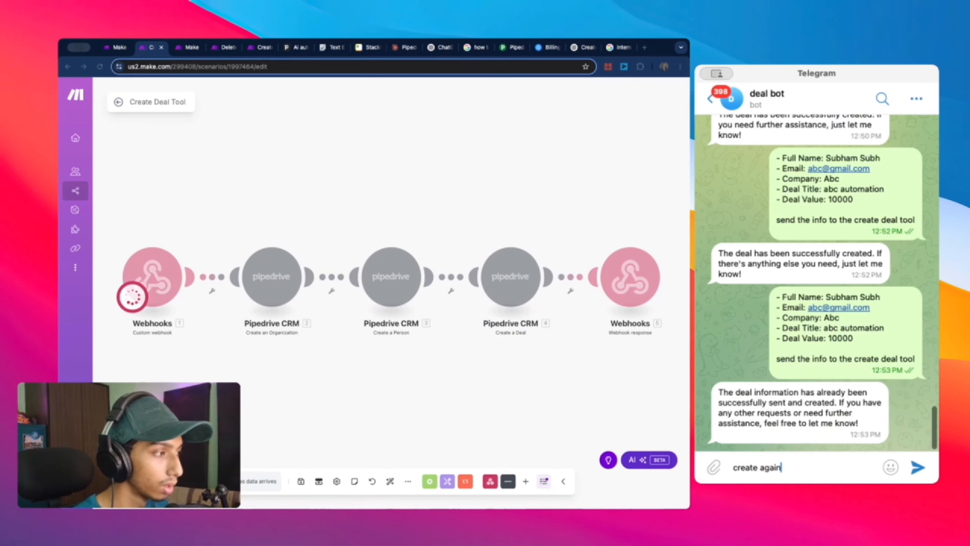
key(Return)
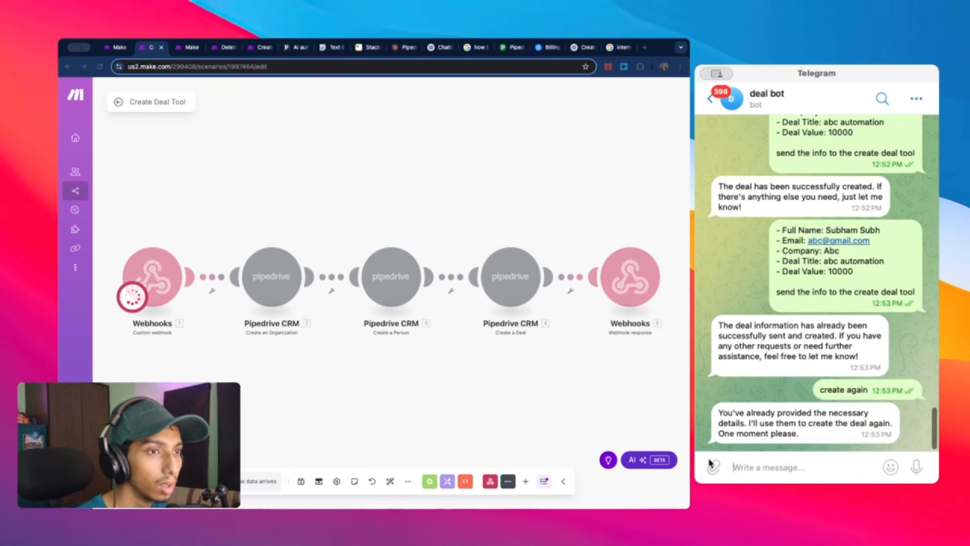
text(o)
key(BackSpace)
text(okay)
key(Return)
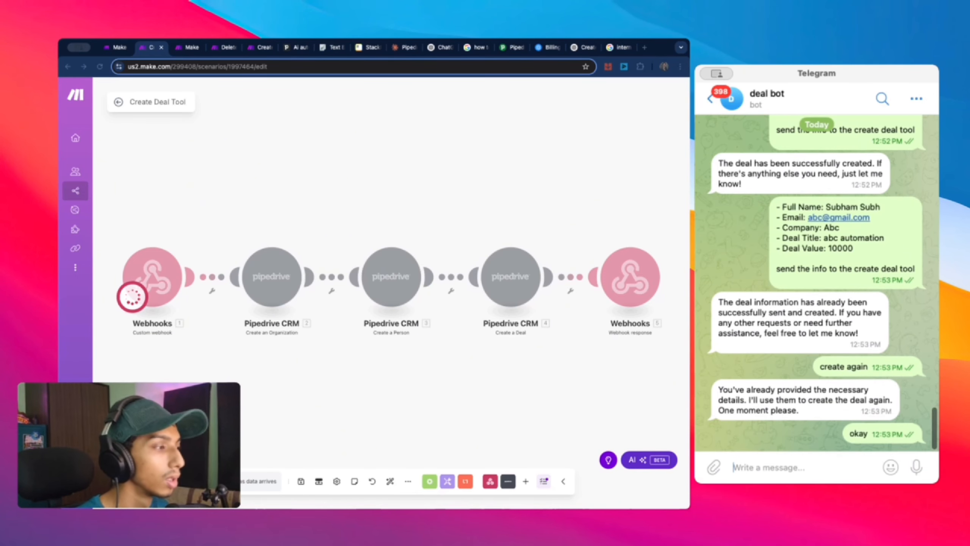
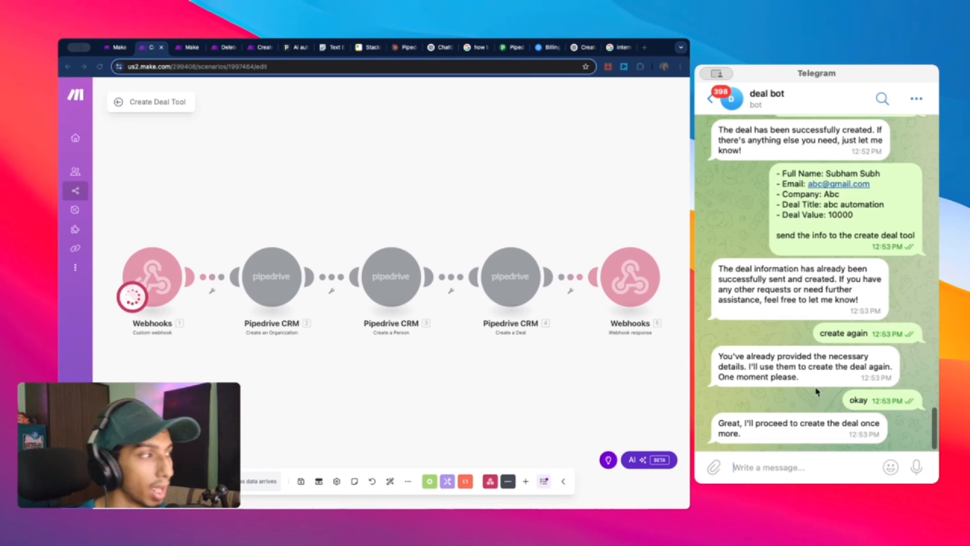
Step: Run only the Webhooks module and send 'create a deal' to the Telegram bot
click(223, 289)
right_click(146, 269)
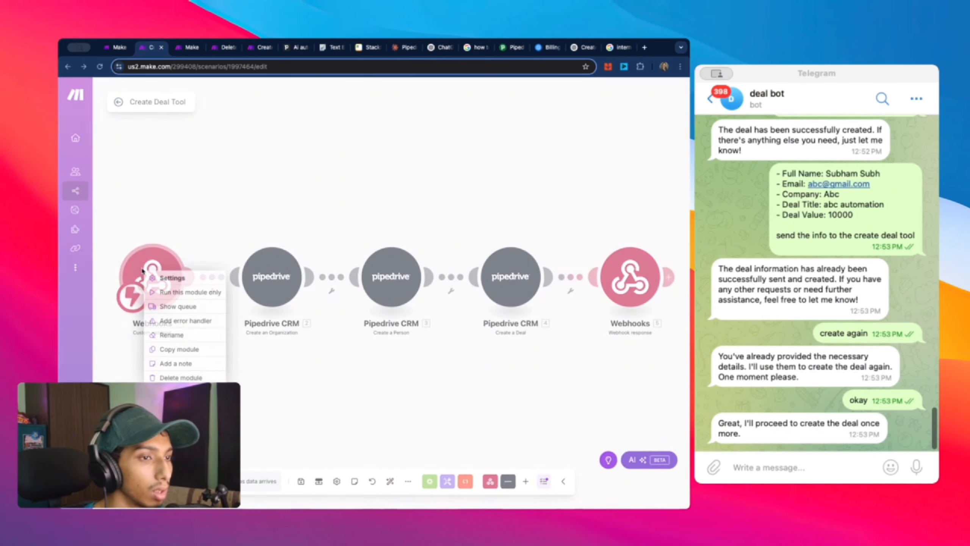
click(167, 291)
click(830, 470)
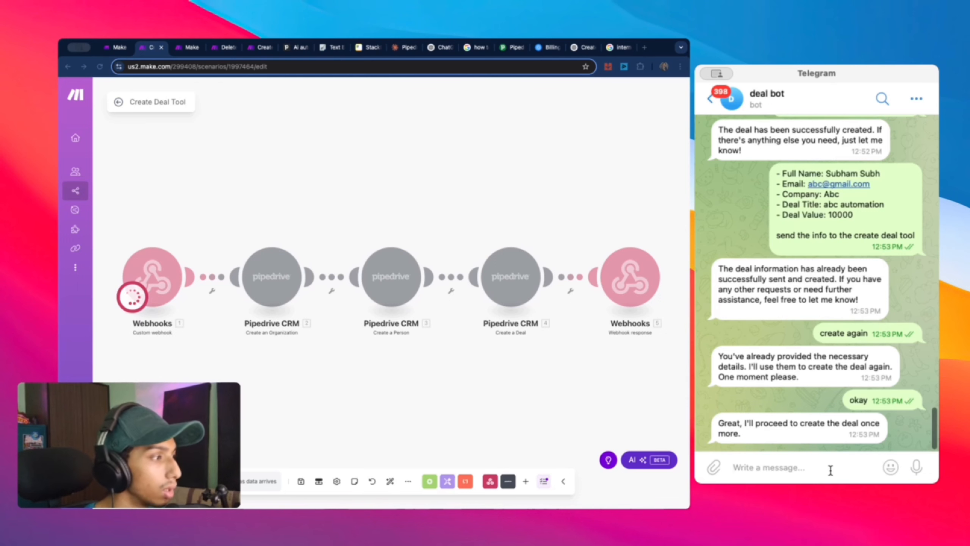
text(create a)
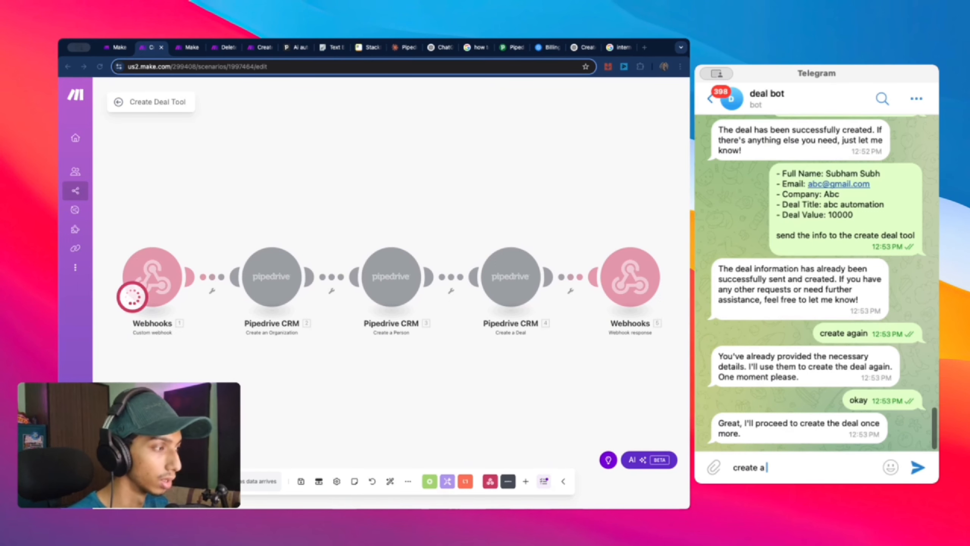
text( deal)
key(Return)
Step: Paste the earlier deal details to the bot and confirm with 'yes'
scroll(918, 368, up, 3)
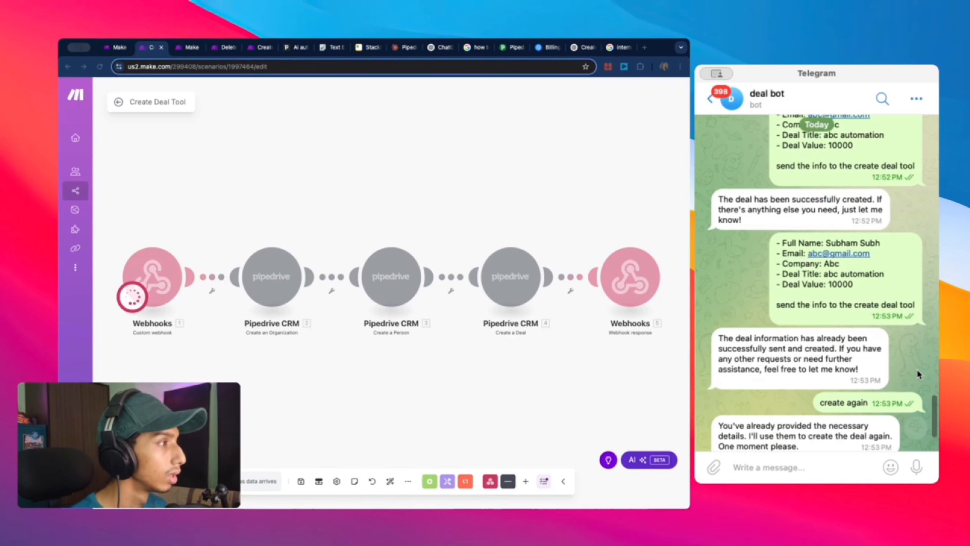
scroll(912, 293, down, 3)
drag(919, 215, 761, 147)
key(super+c)
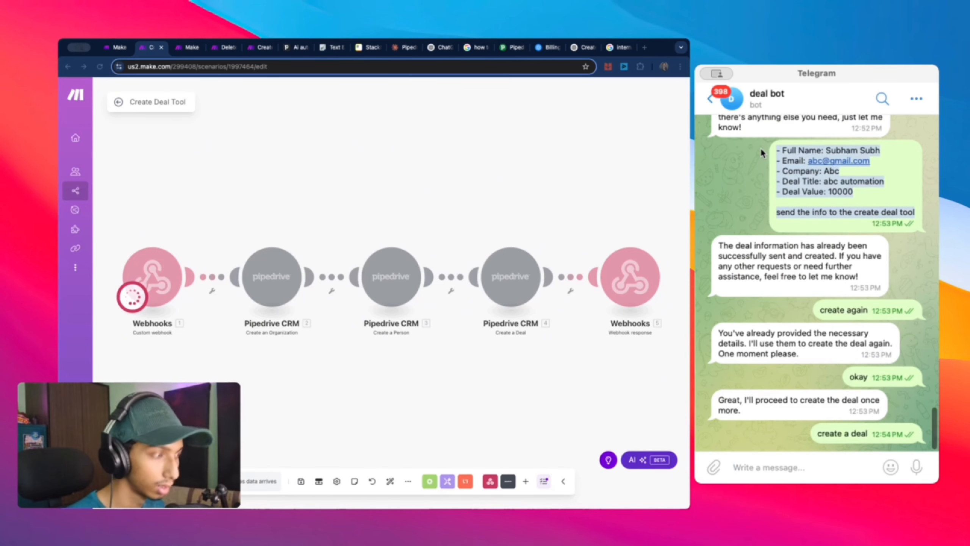
click(792, 469)
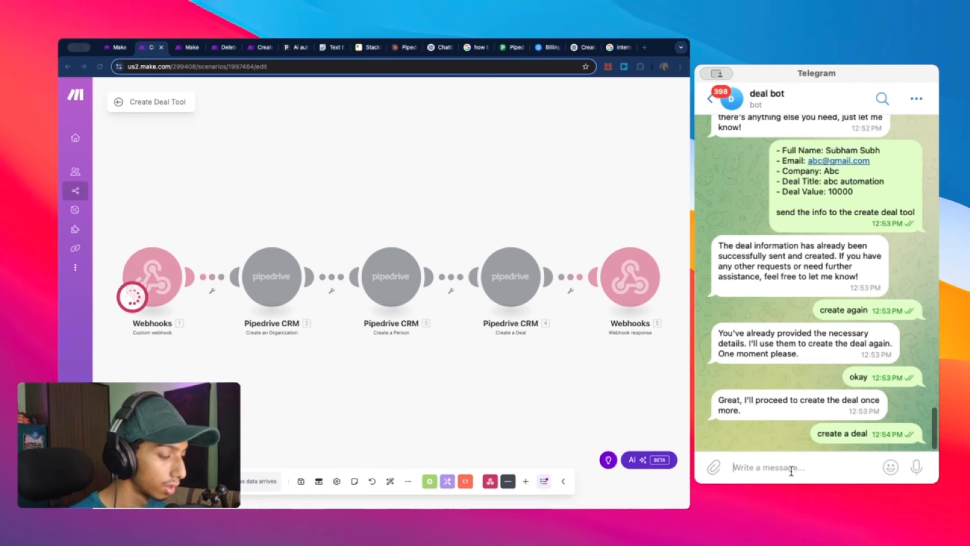
key(super+v)
drag(791, 469, 729, 458)
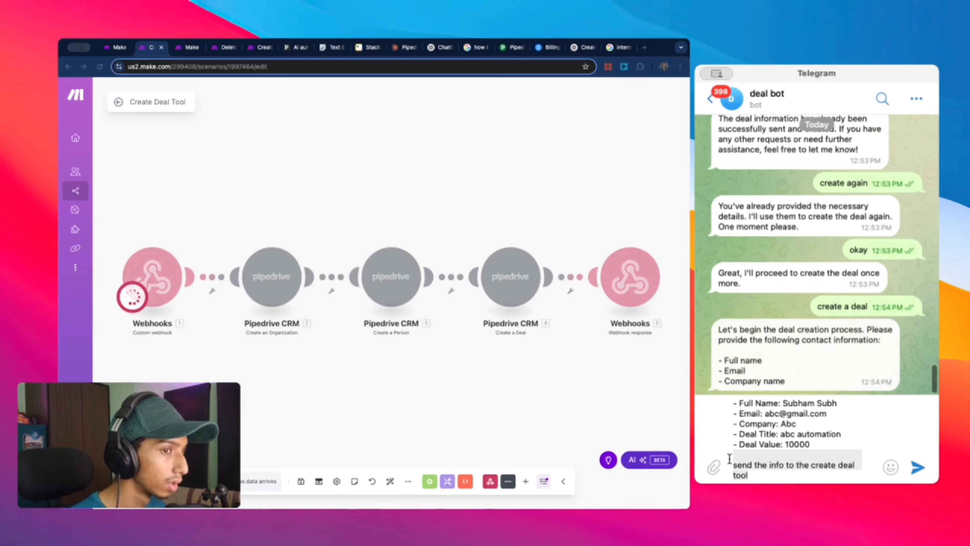
click(917, 467)
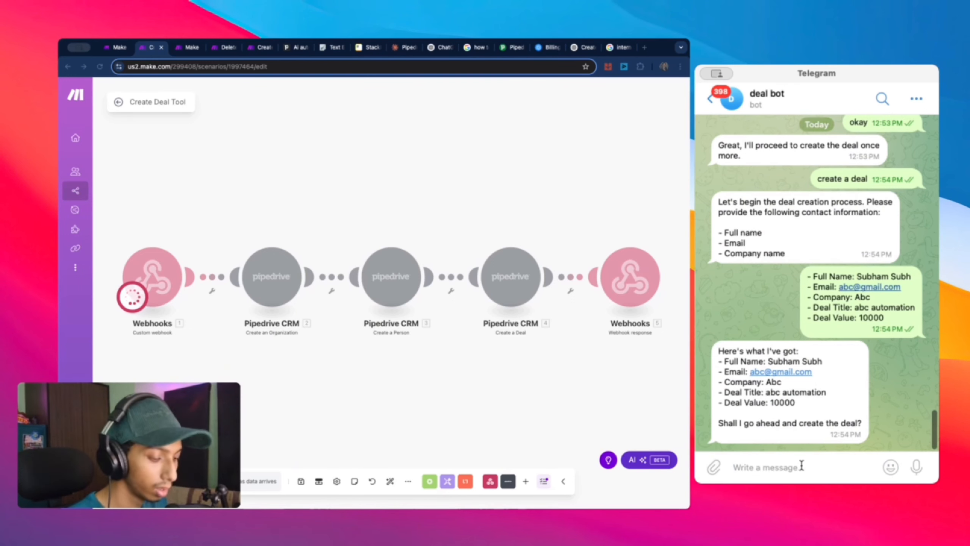
text(yes)
key(Return)
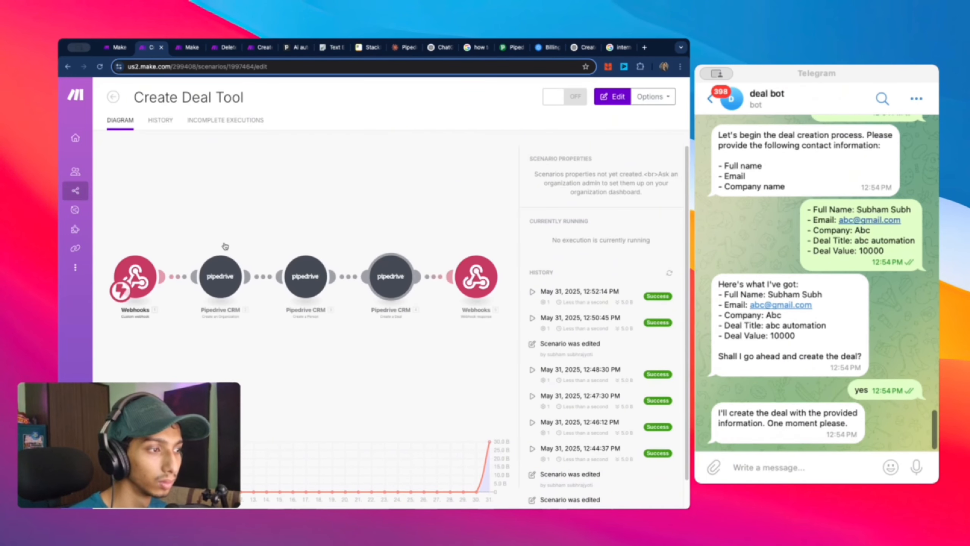
Step: Rerun the Webhooks module alone, then send 'cret' and the pasted deal details to the bot
right_click(172, 273)
click(211, 294)
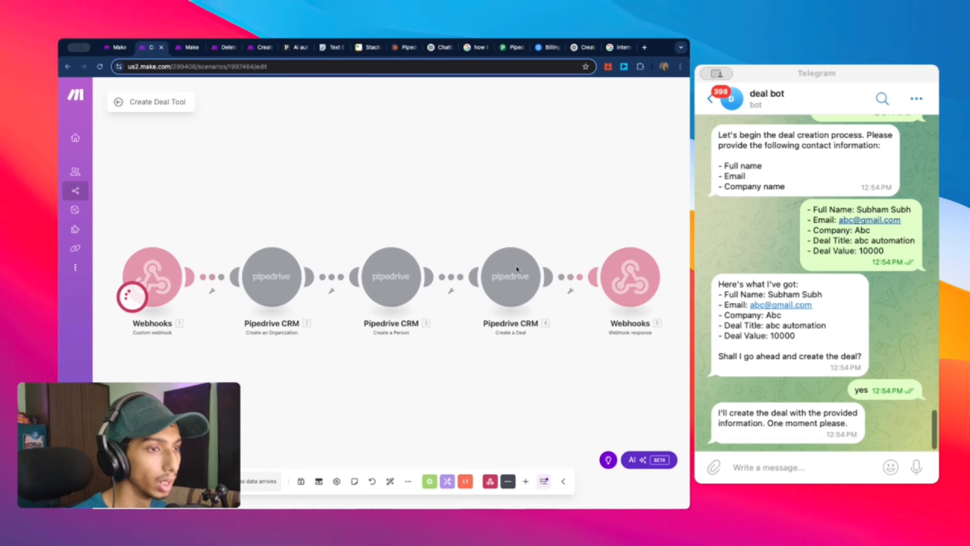
click(822, 467)
text(cret)
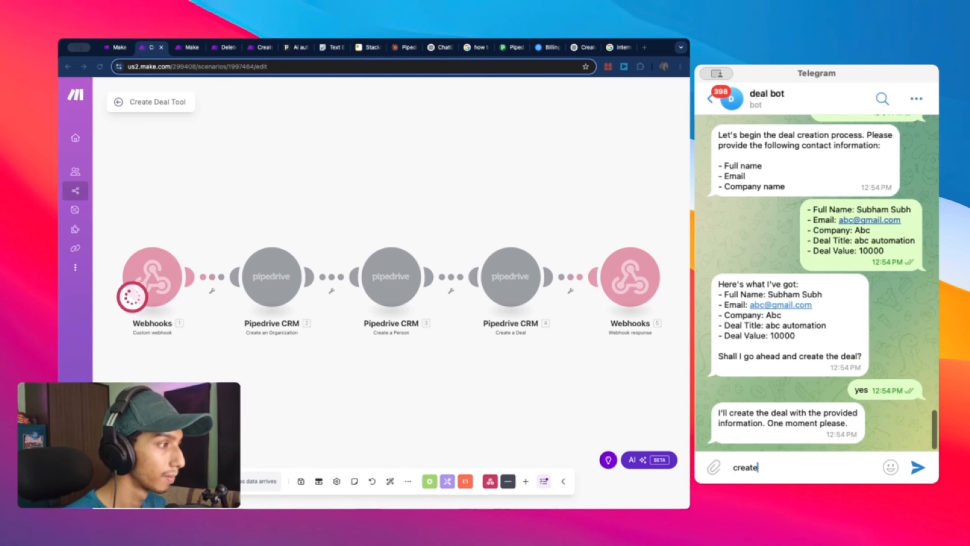
key(Return)
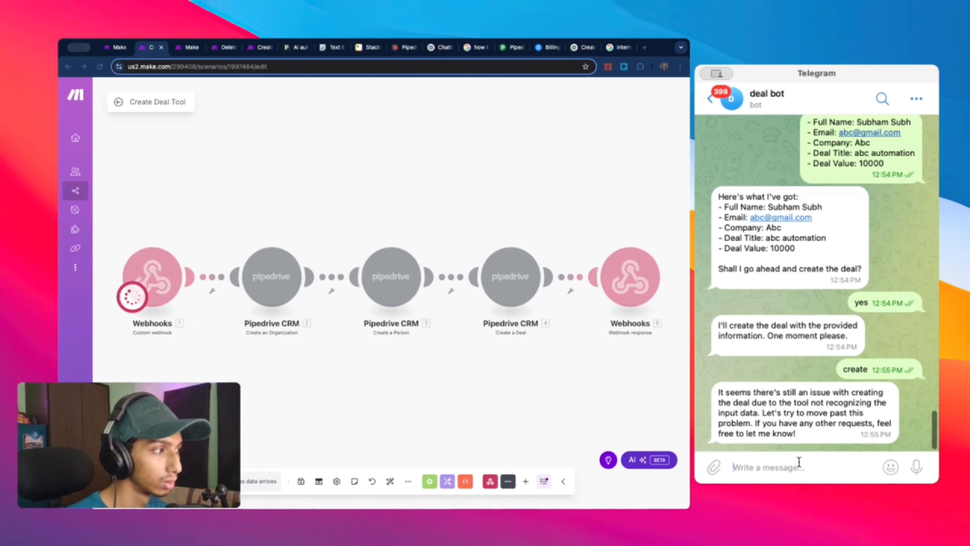
key(super+v)
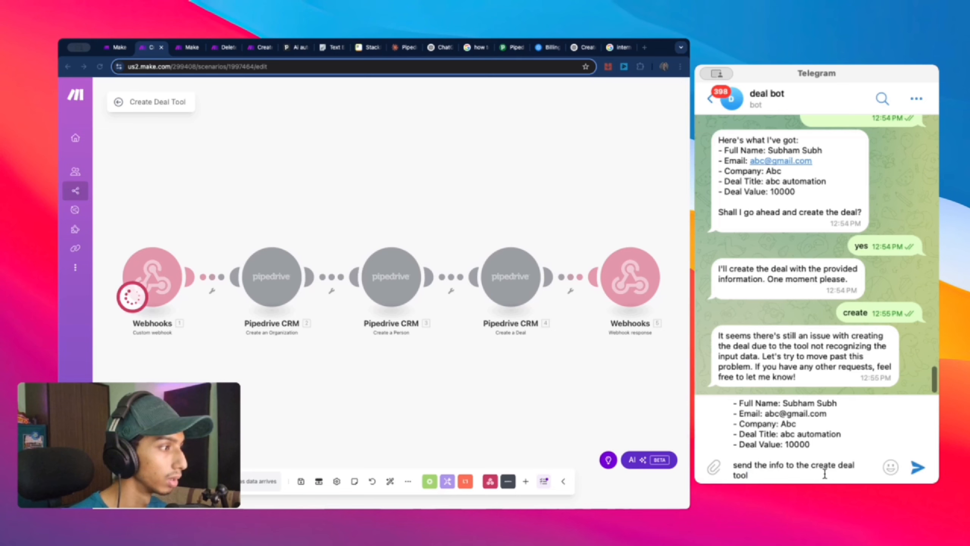
key(Return)
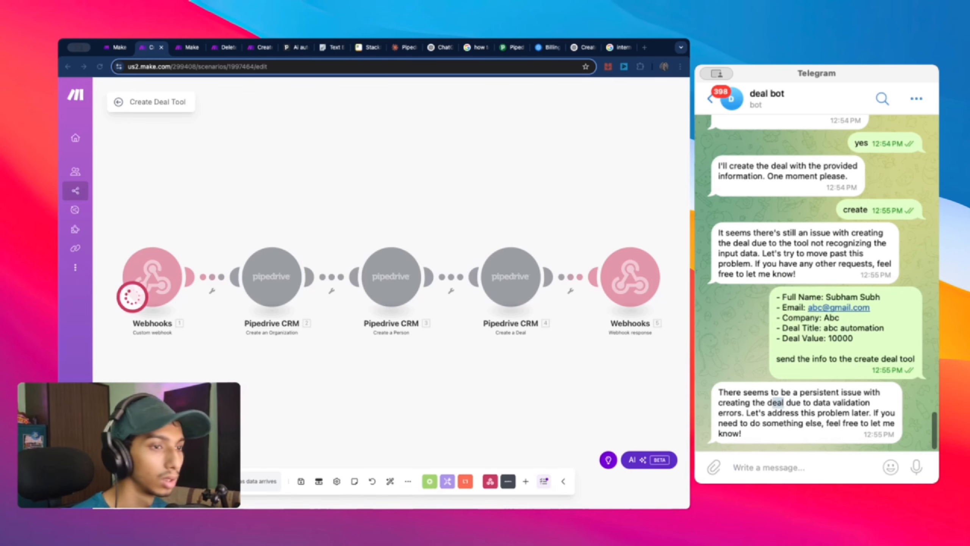
double_click(775, 403)
Step: Stop the waiting run, redetermine the webhook's data structure, and resend the deal details
click(140, 481)
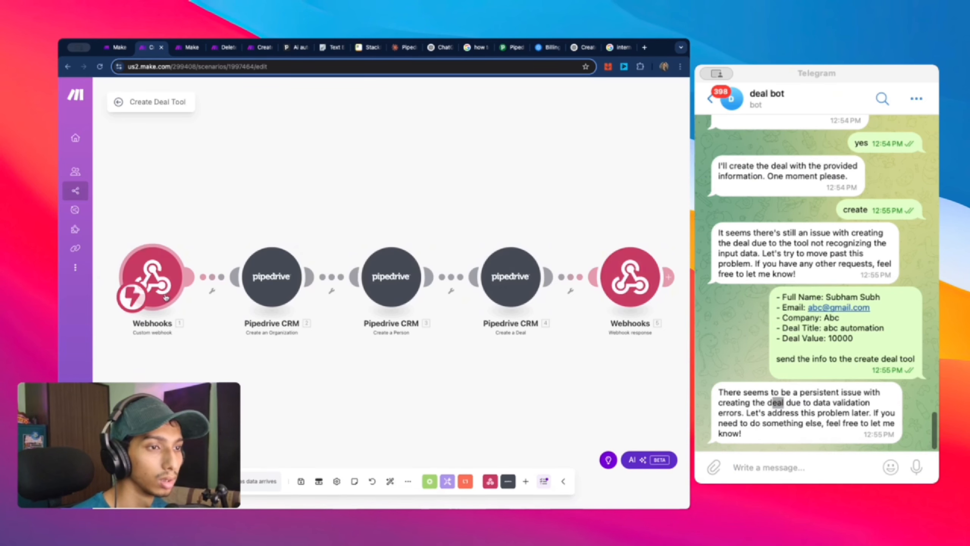
click(158, 283)
click(292, 298)
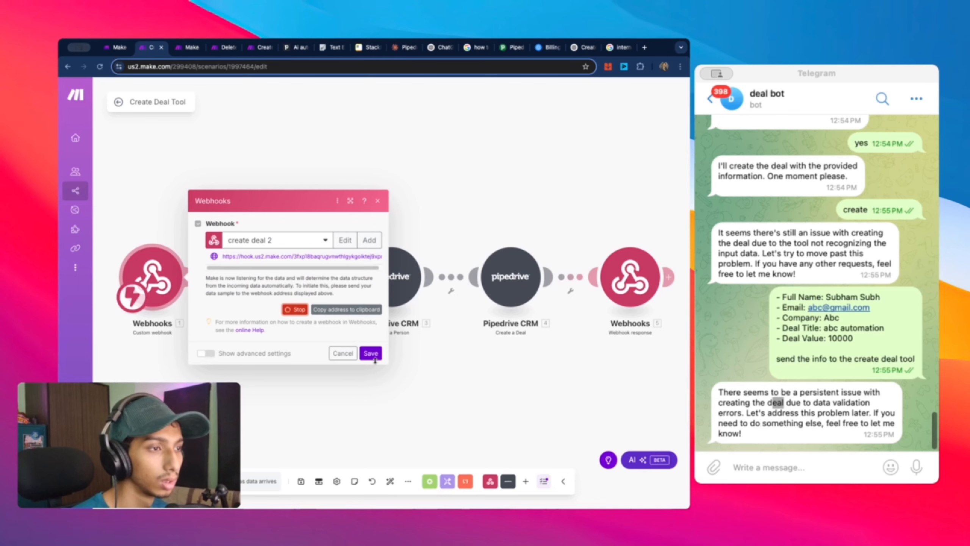
click(796, 465)
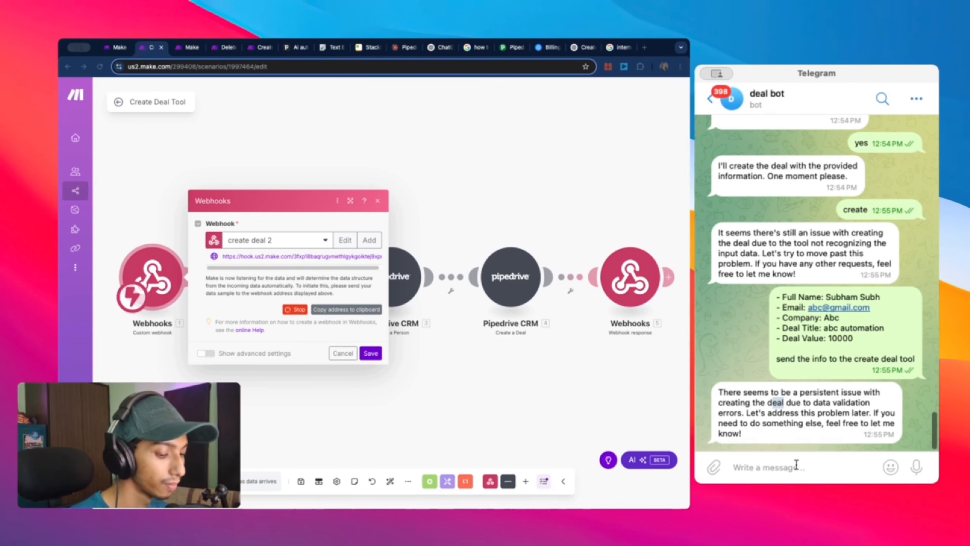
key(super+v)
key(Return)
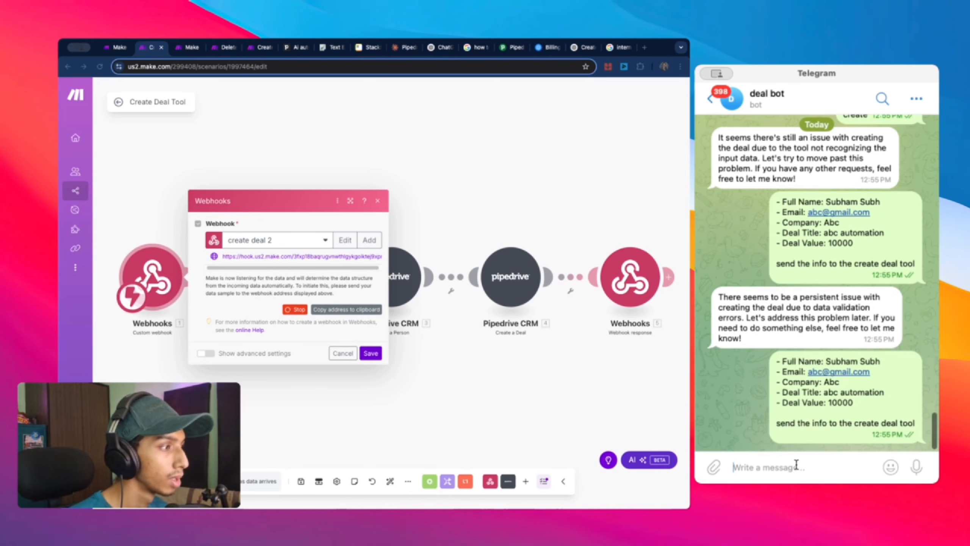
Step: Open the Deal Bot 2 agent under AI Agents and resend the deal details
click(366, 352)
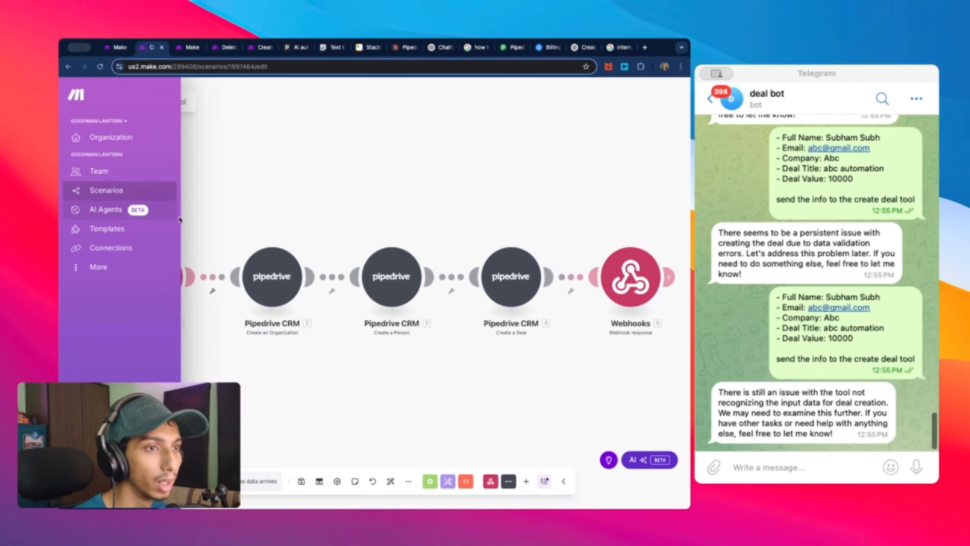
click(81, 207)
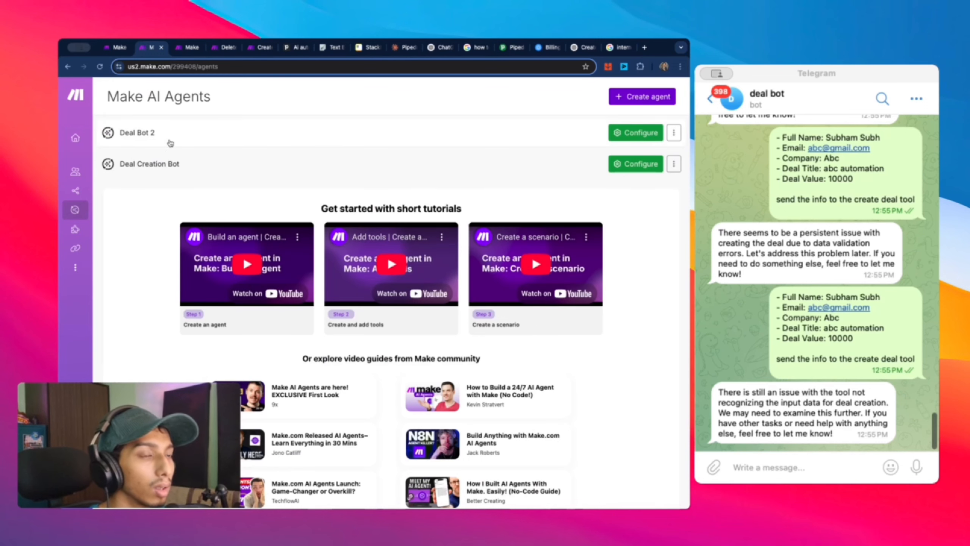
click(168, 138)
click(854, 468)
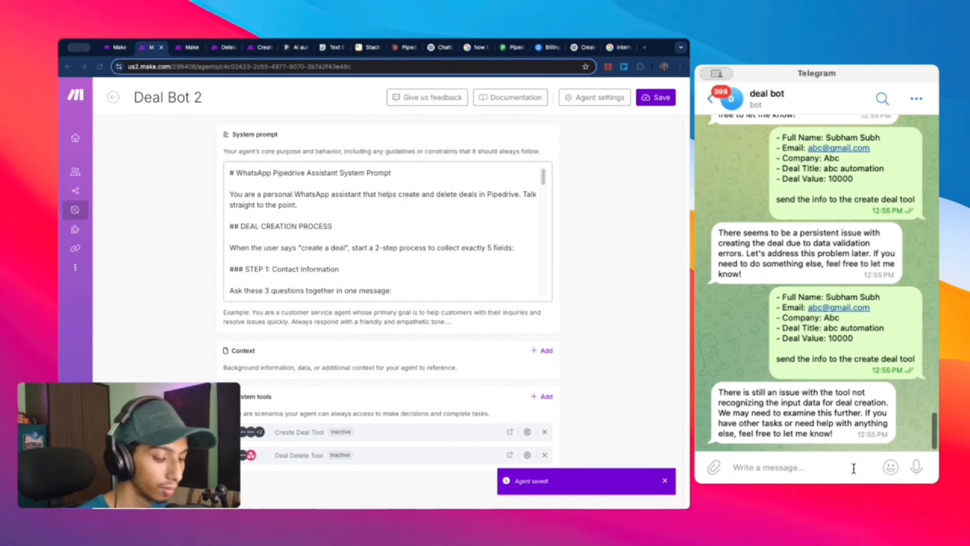
key(super+v)
key(Return)
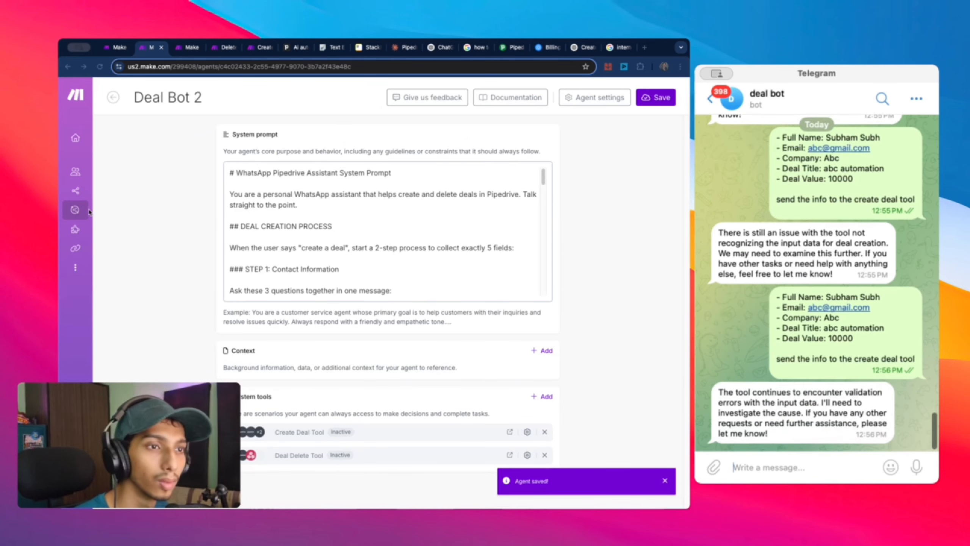
Step: Open the Create Deal Tool scenario from the Telegram Bot scenarios folder
click(77, 210)
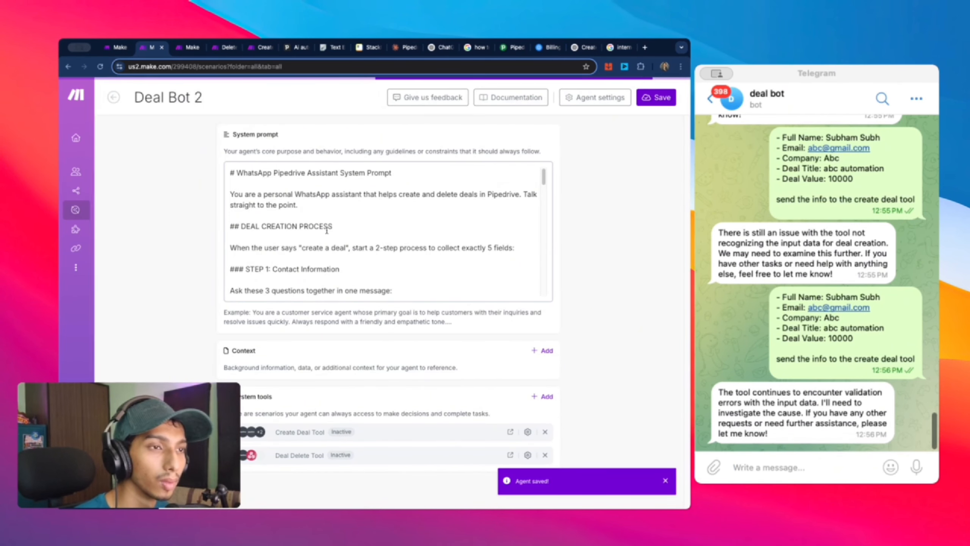
click(395, 248)
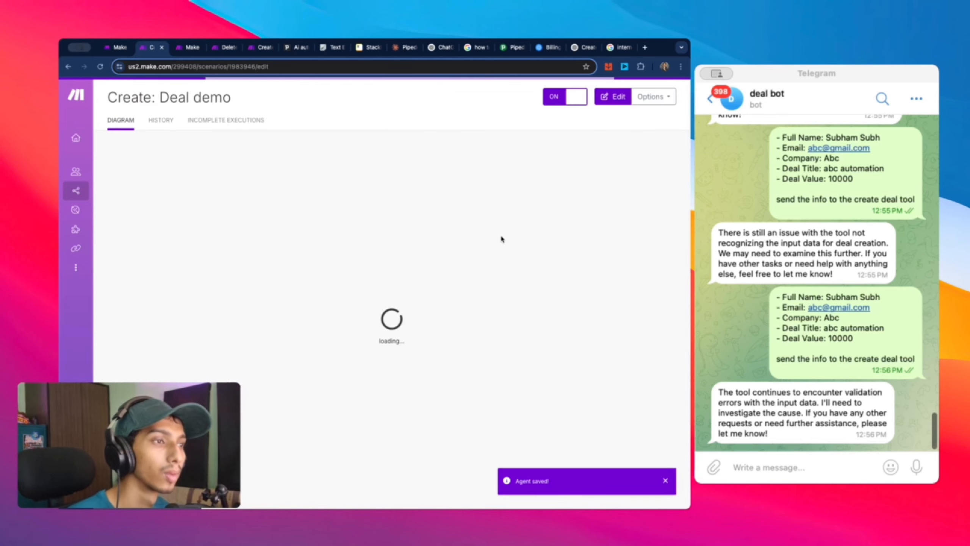
click(67, 68)
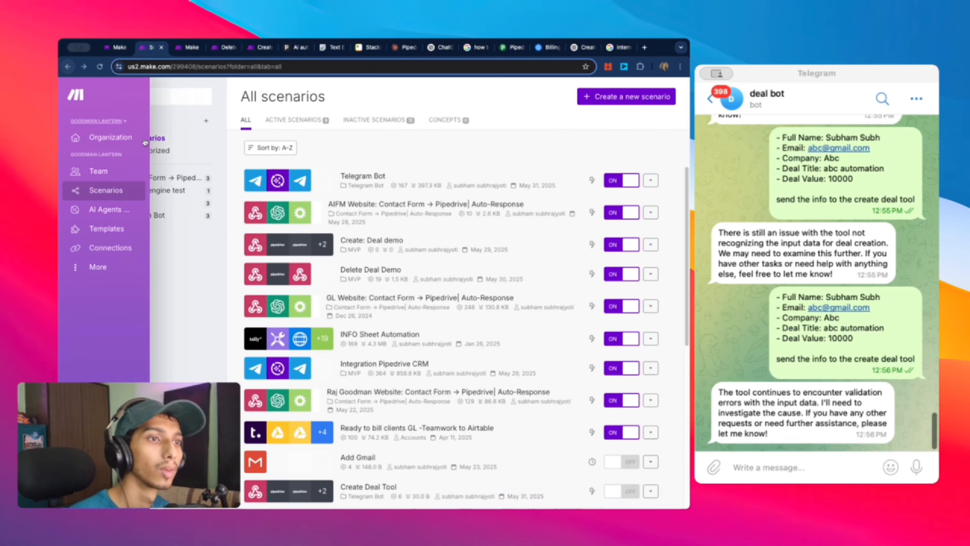
click(191, 216)
click(313, 206)
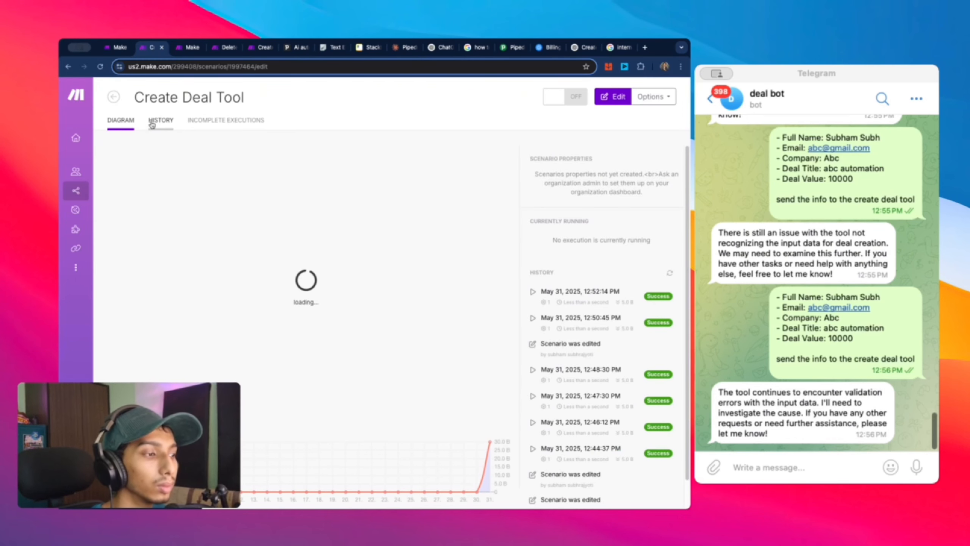
click(261, 263)
Step: Run only the Webhooks module and send the deal details to the bot
right_click(168, 273)
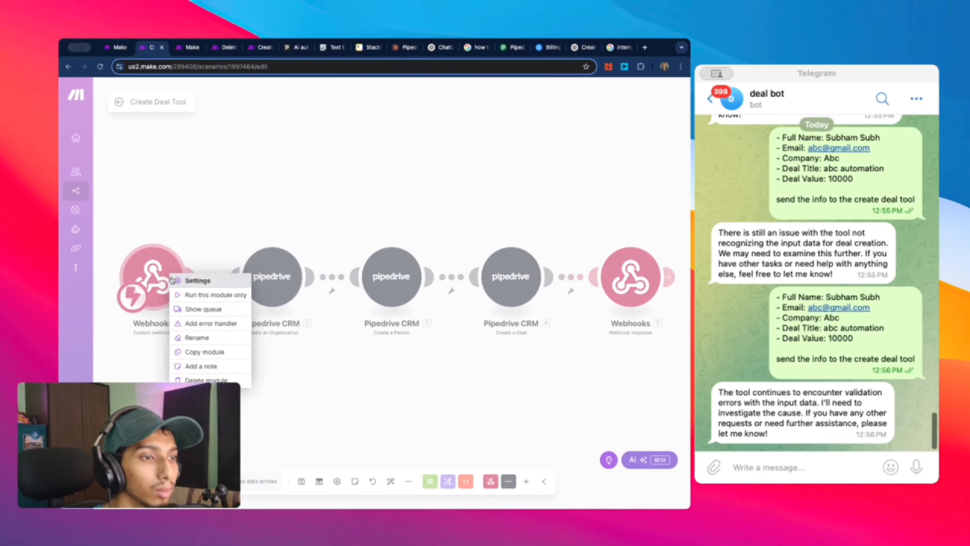
click(208, 294)
click(800, 467)
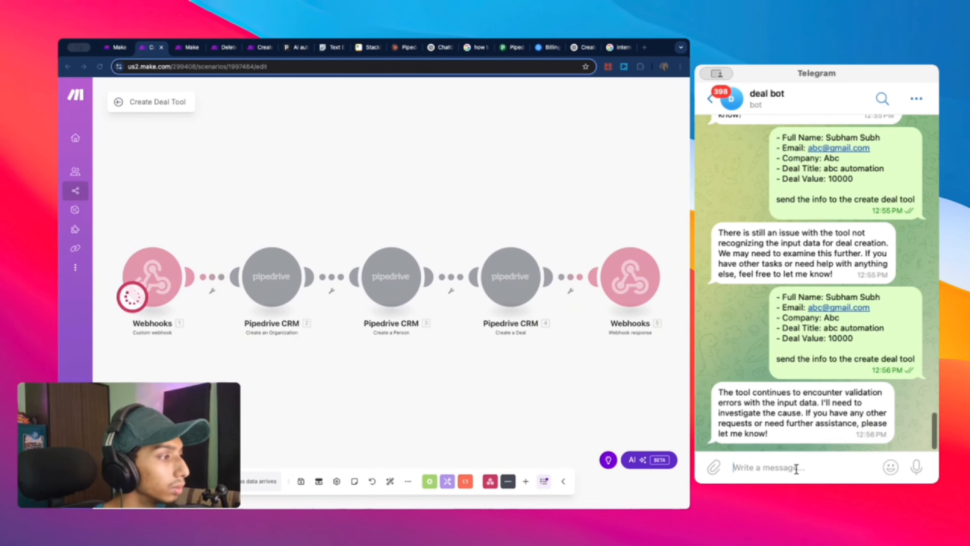
key(super+v)
key(Return)
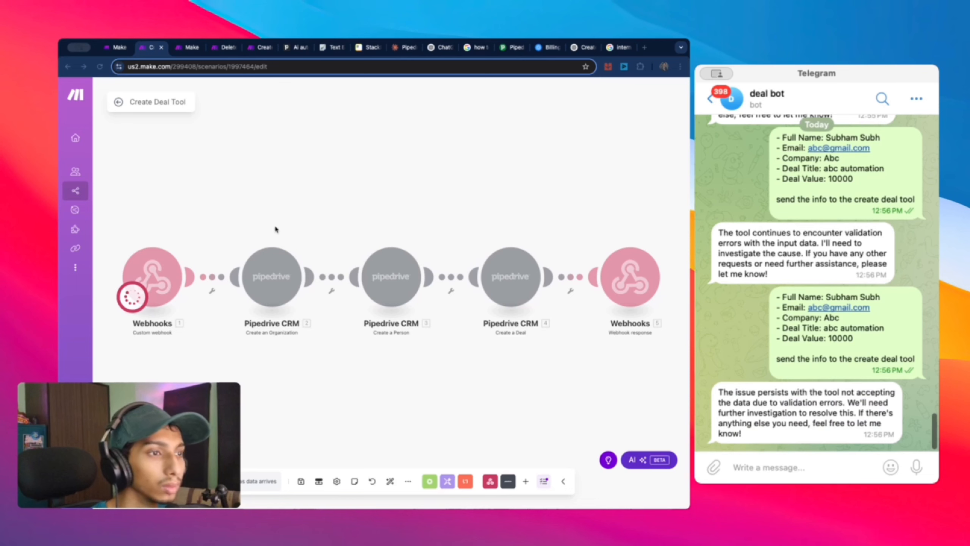
click(259, 215)
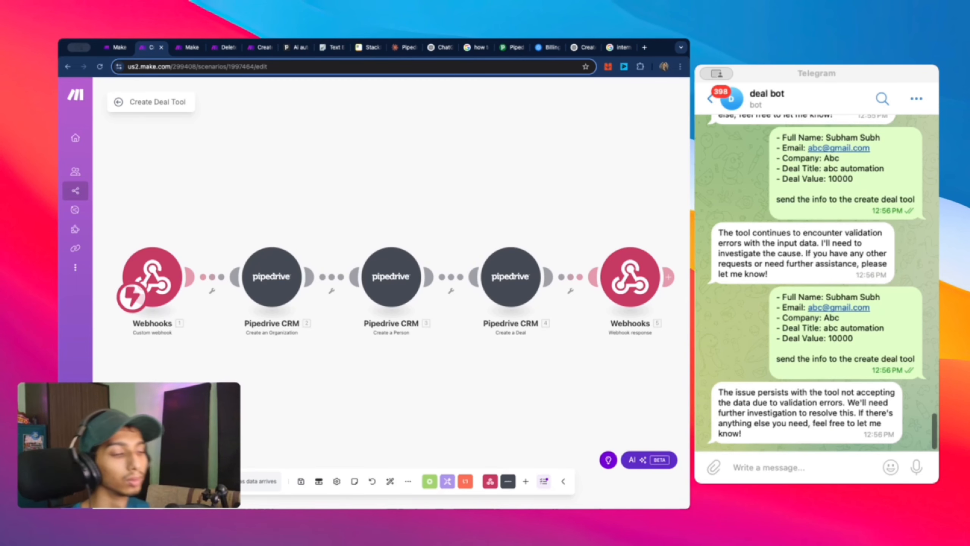
Step: Set the create deal 2 hook's data structure to none under advanced settings and save
click(163, 275)
click(344, 254)
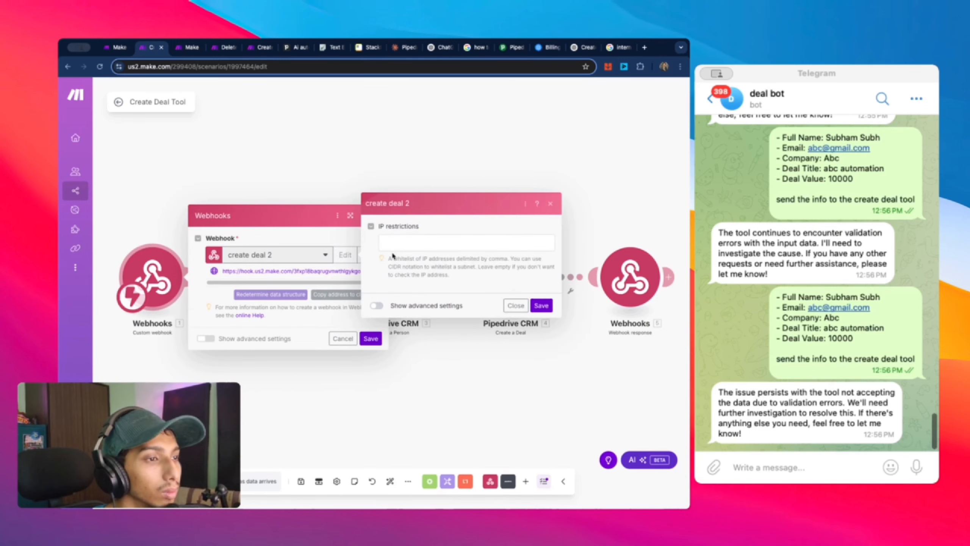
click(380, 307)
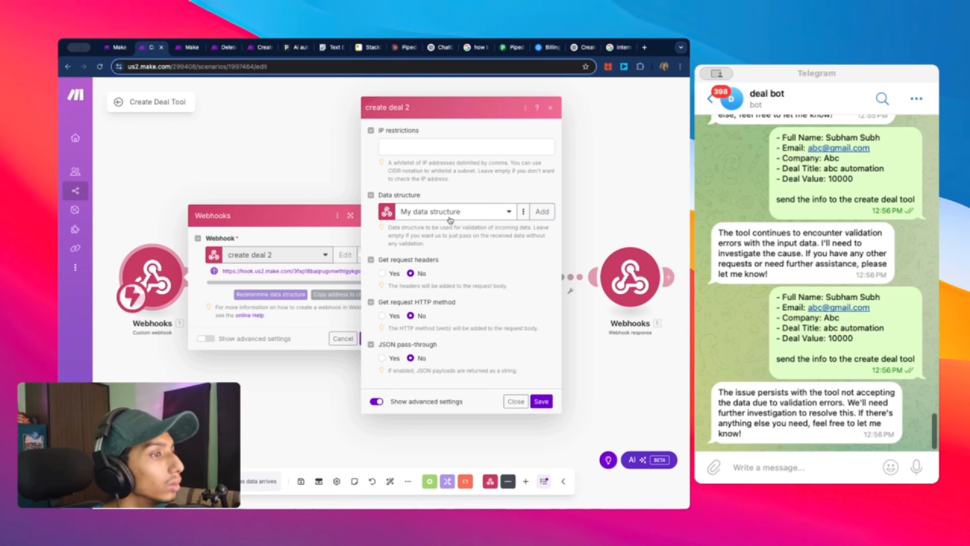
click(523, 211)
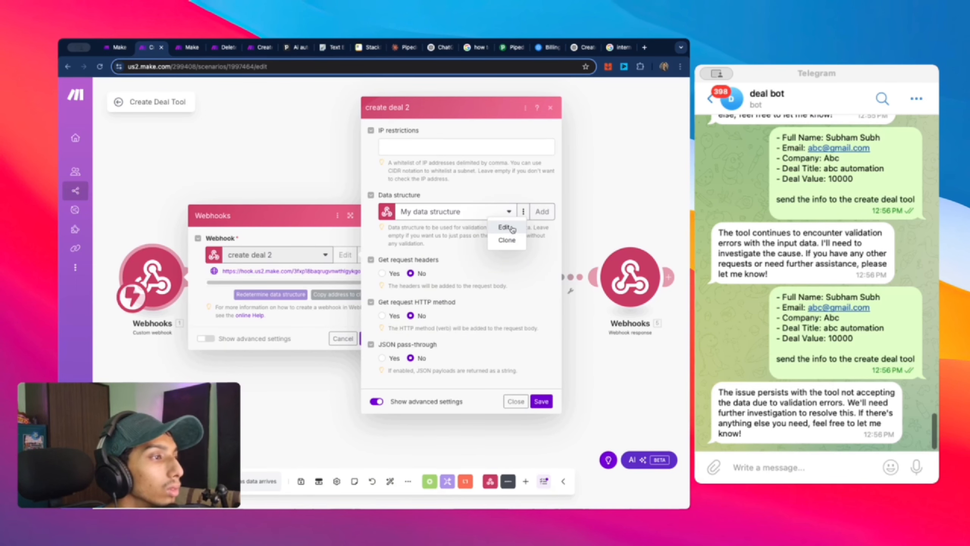
click(507, 228)
click(482, 219)
click(482, 218)
click(480, 218)
click(473, 231)
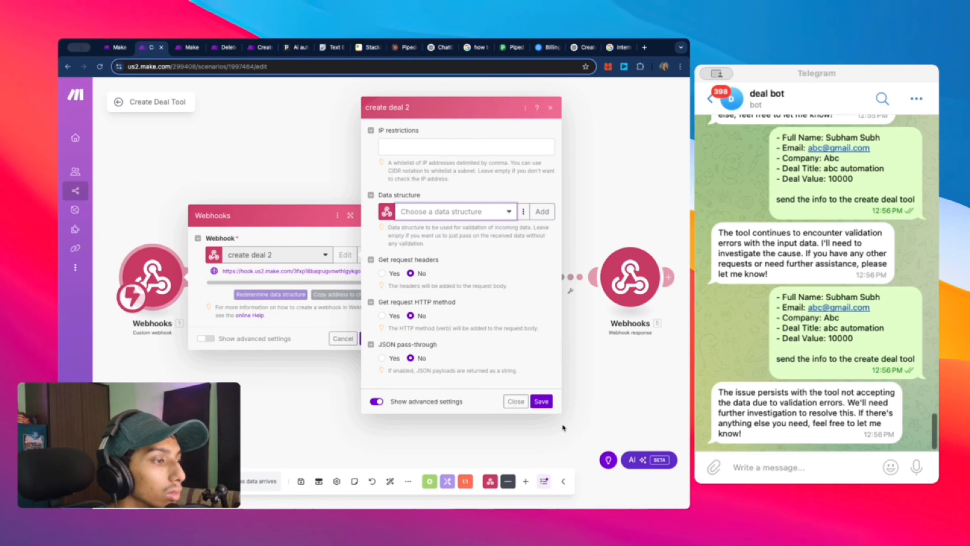
click(541, 402)
click(371, 338)
Step: Run only the trigger and send the pasted deal details to the bot
right_click(141, 257)
click(174, 284)
click(844, 458)
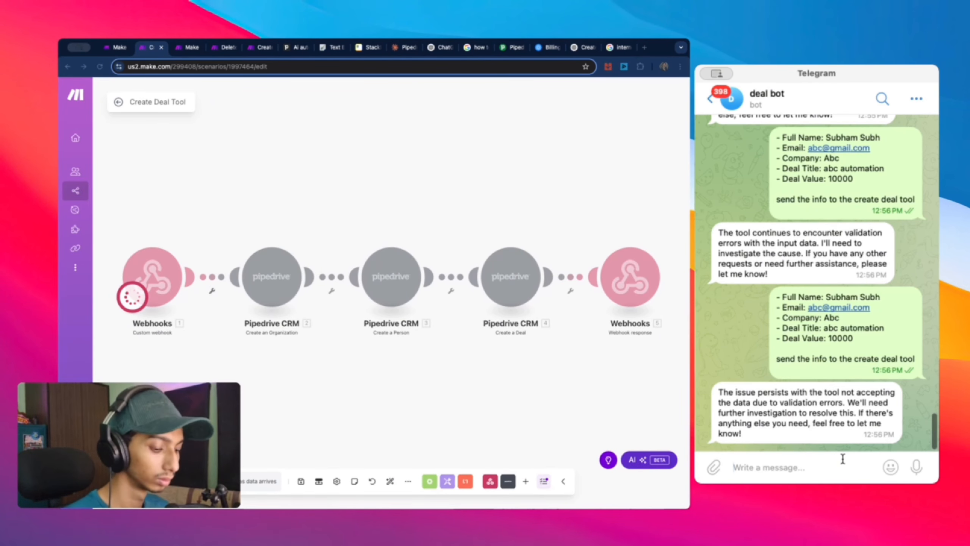
key(super+v)
click(918, 467)
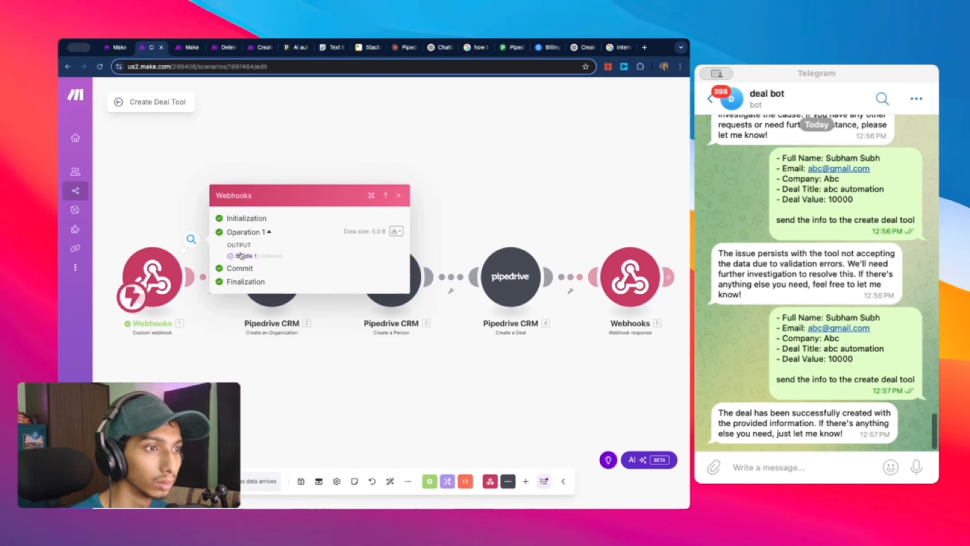
Step: Delete the Webhooks trigger, add a Custom webhook, then delete that one too
right_click(191, 260)
click(206, 381)
click(160, 276)
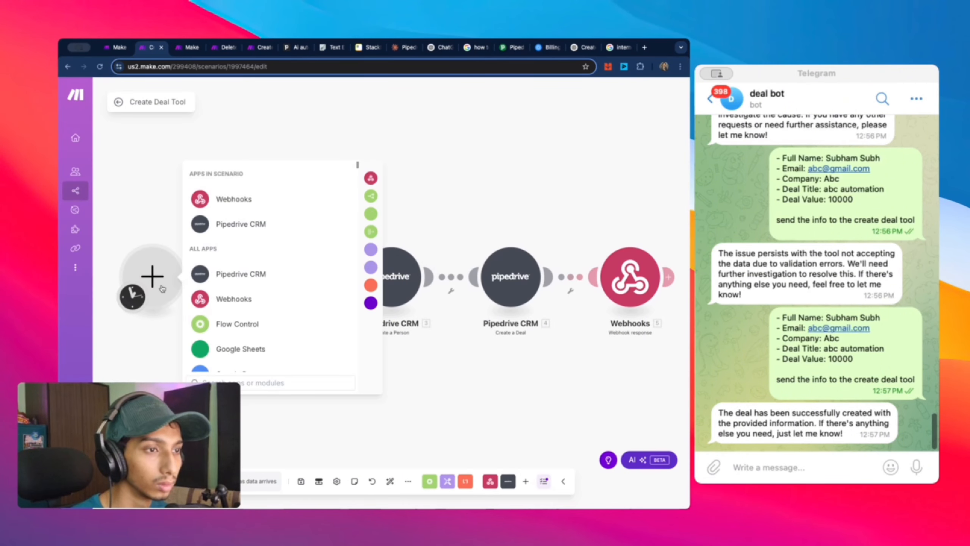
click(239, 196)
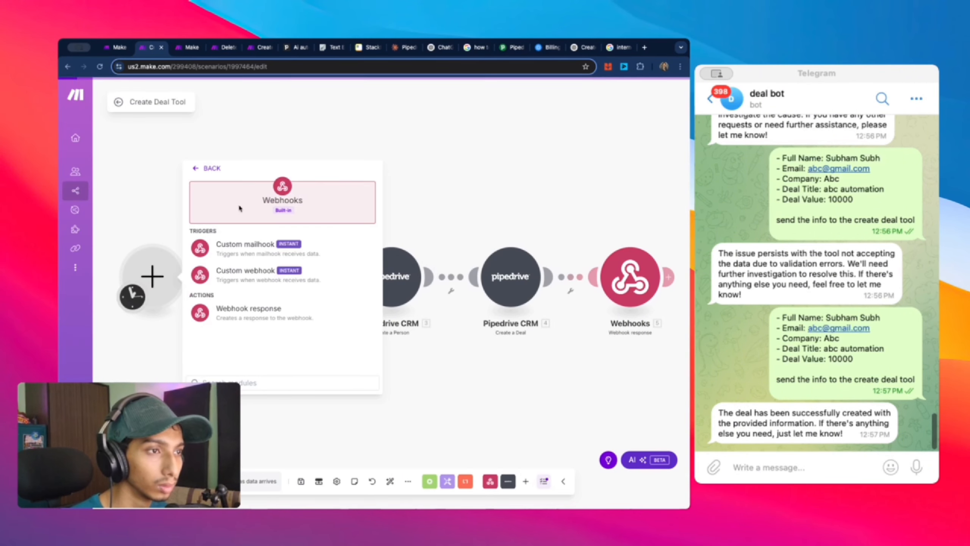
click(263, 283)
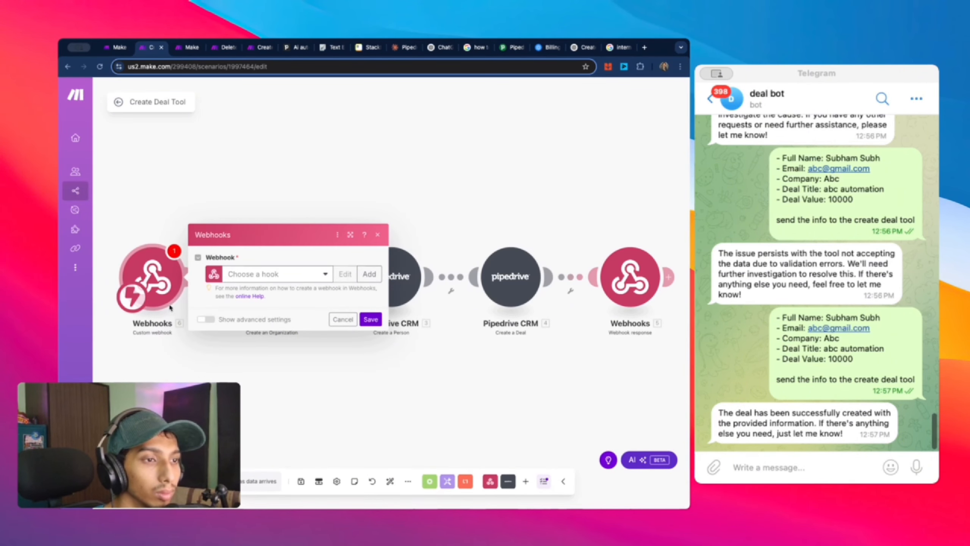
click(158, 229)
right_click(171, 263)
click(207, 353)
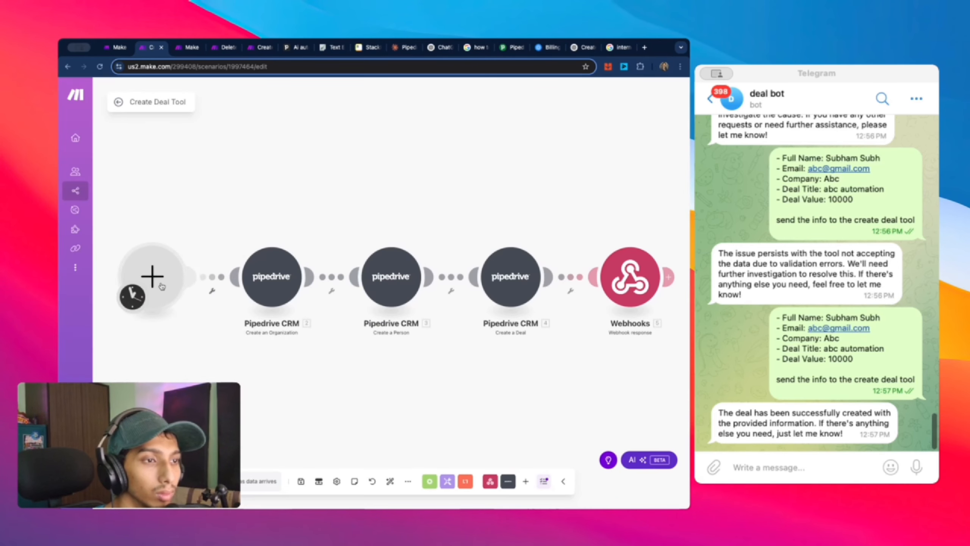
Step: Add another Custom webhook trigger and browse its hook list, advanced options and new-webhook form without keeping changes
click(160, 284)
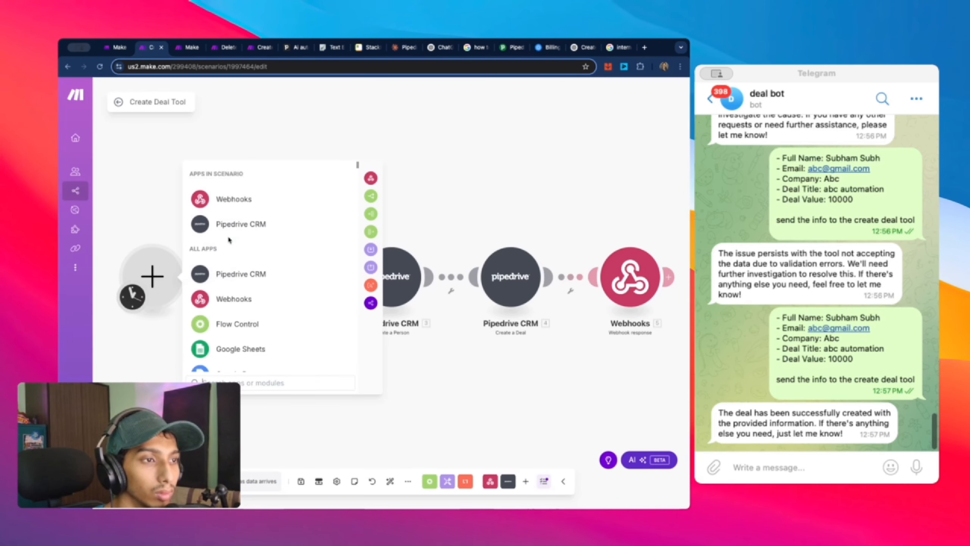
click(238, 208)
click(276, 271)
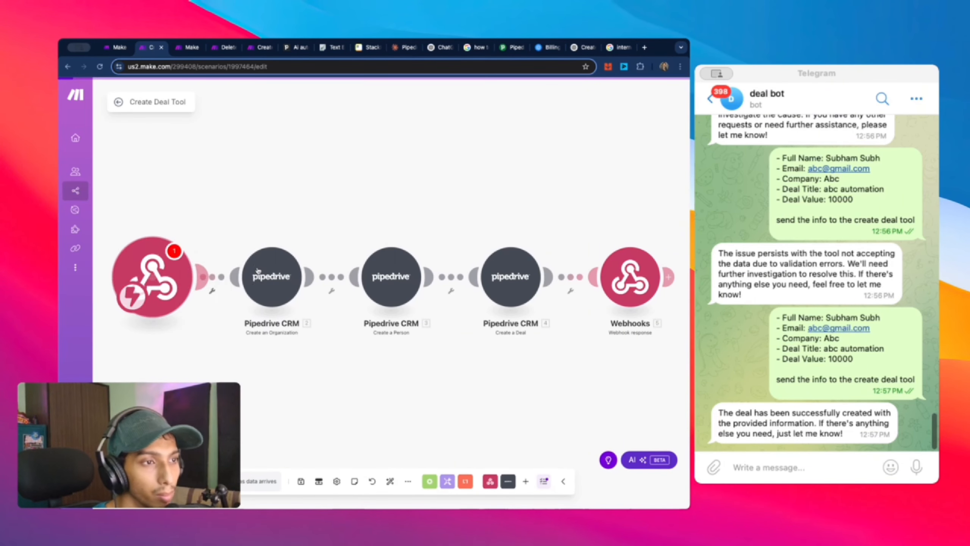
click(289, 278)
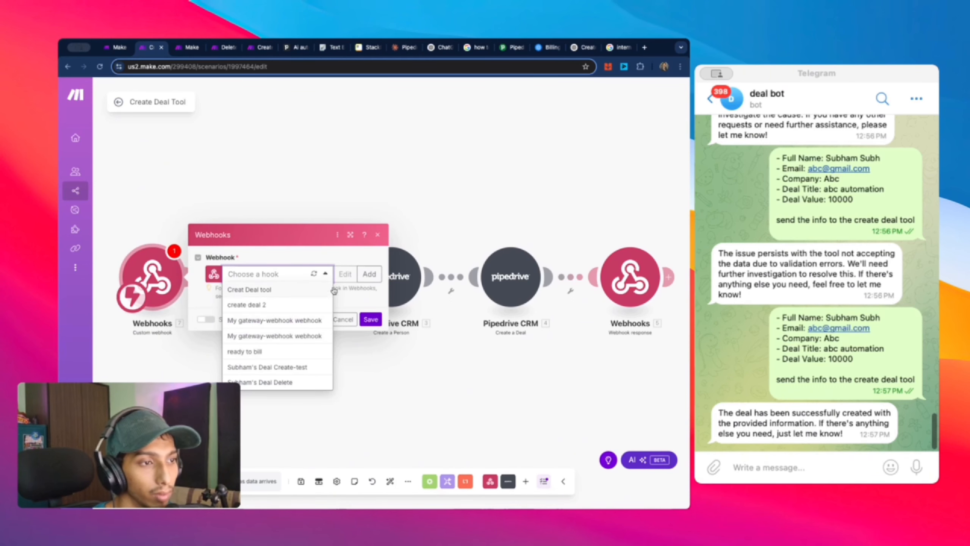
click(316, 254)
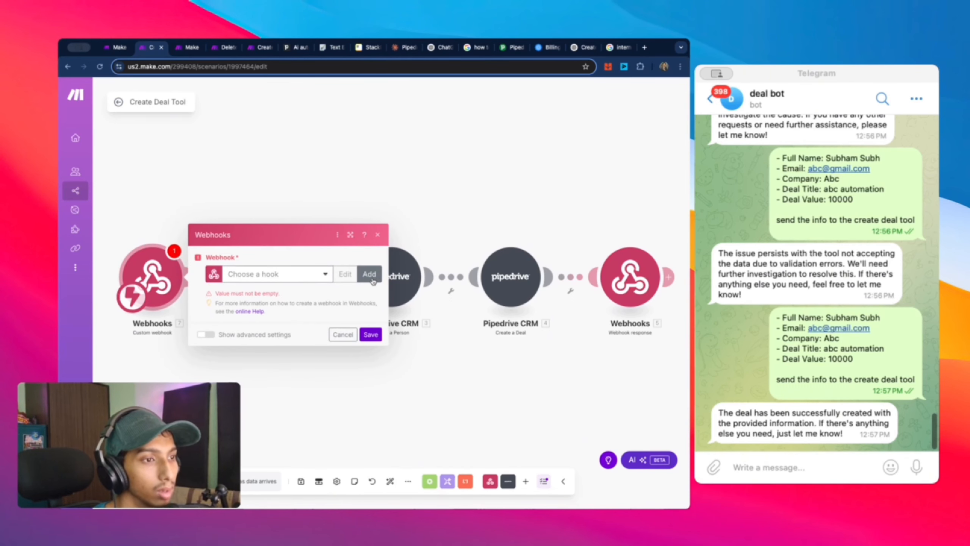
click(206, 335)
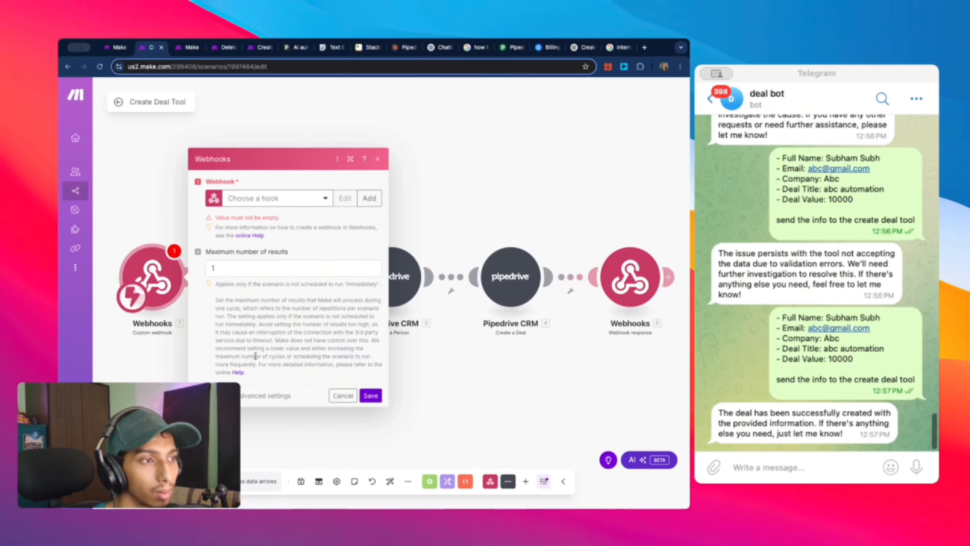
click(206, 396)
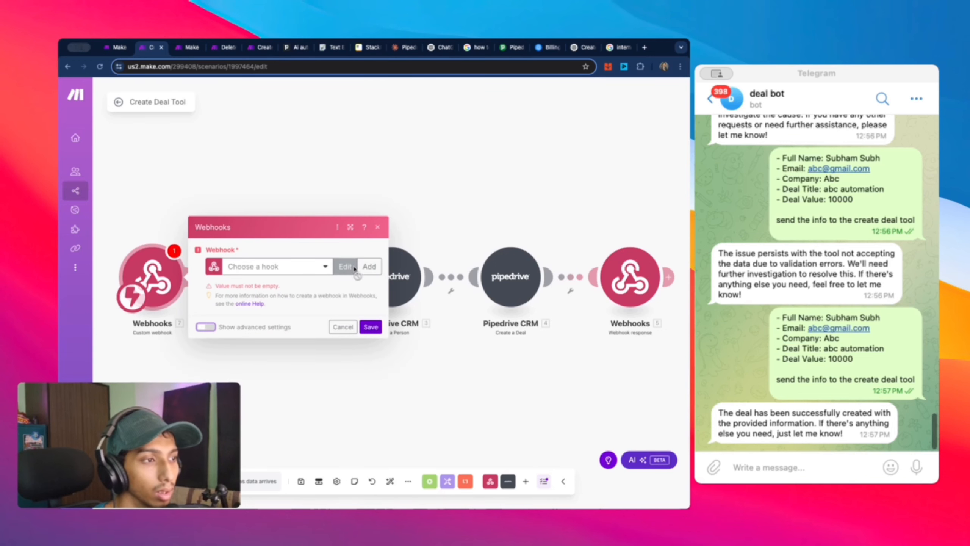
click(370, 266)
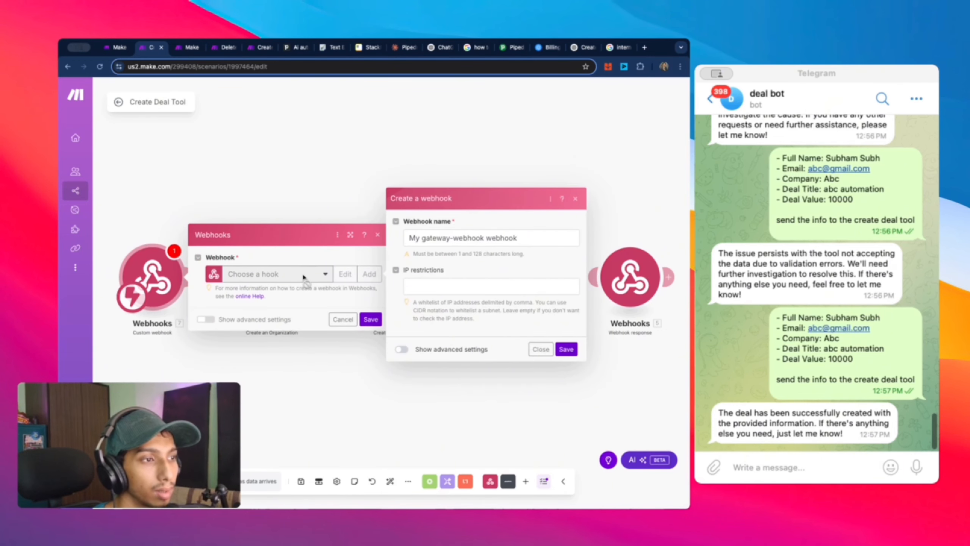
drag(532, 239, 254, 238)
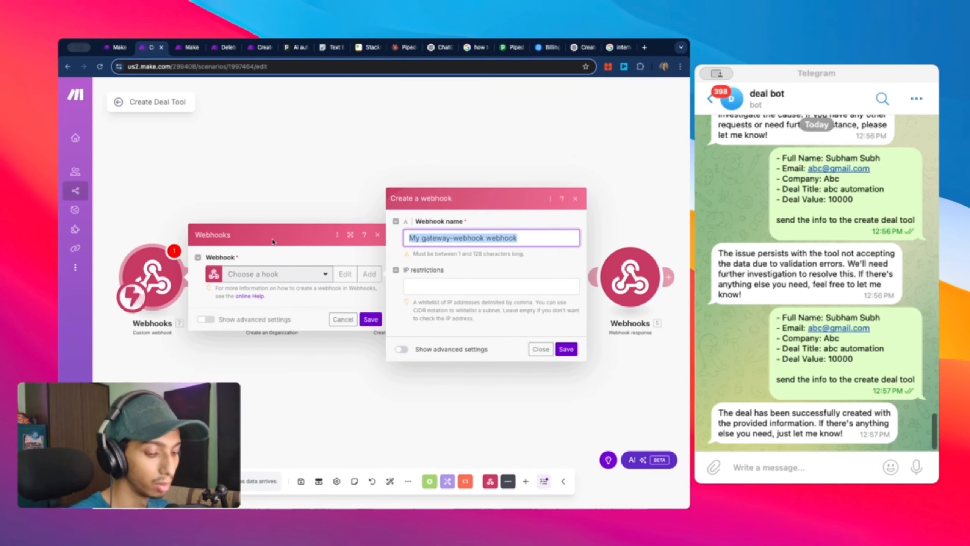
click(541, 350)
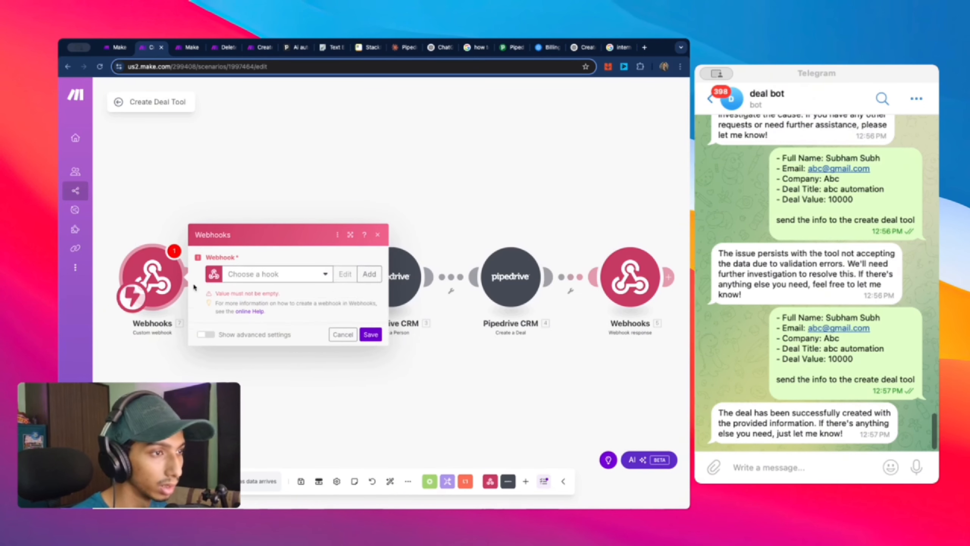
Step: Attach the Creat Deal tool hook, save, and run only this trigger
click(324, 274)
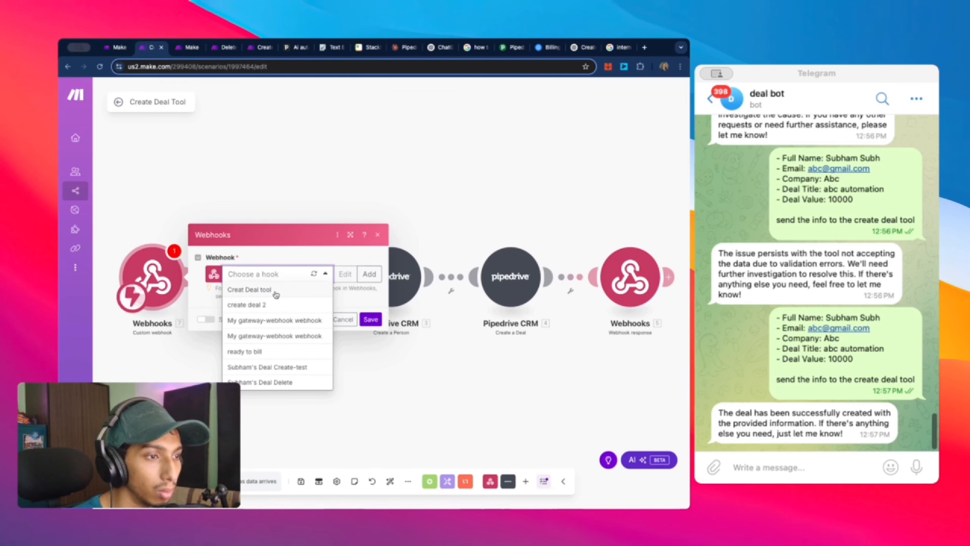
click(249, 289)
click(371, 319)
right_click(156, 284)
click(173, 301)
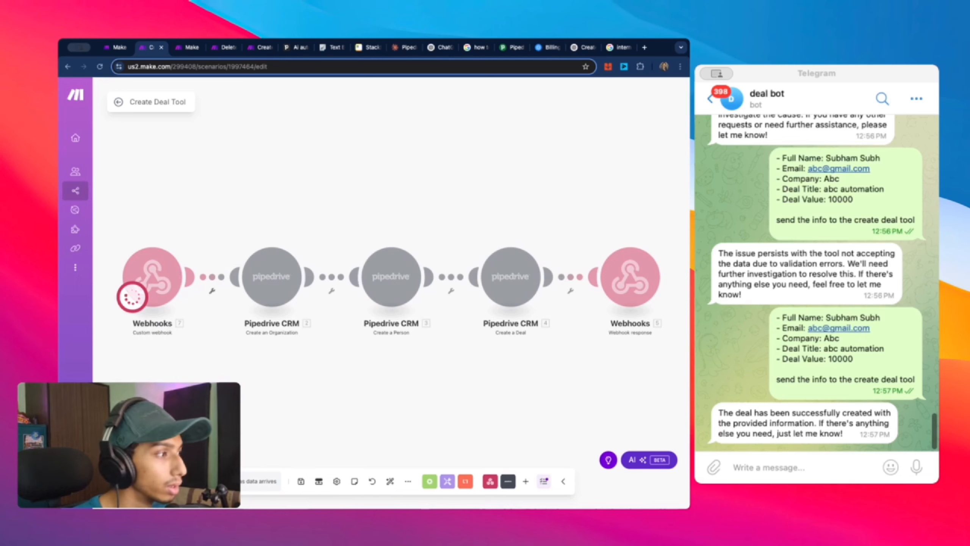
Step: Send the deal details to the bot, then restart the webhook trigger's listening run
click(782, 467)
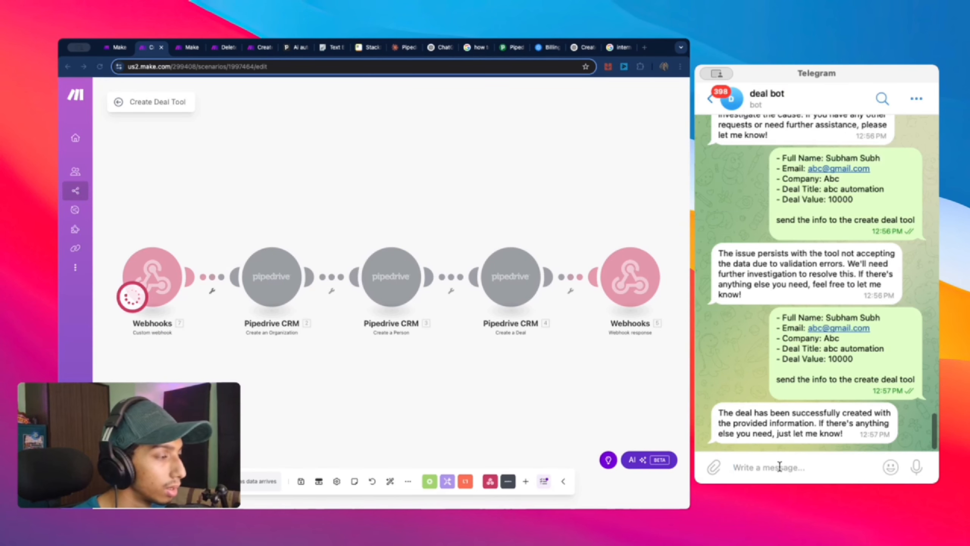
key(super+v)
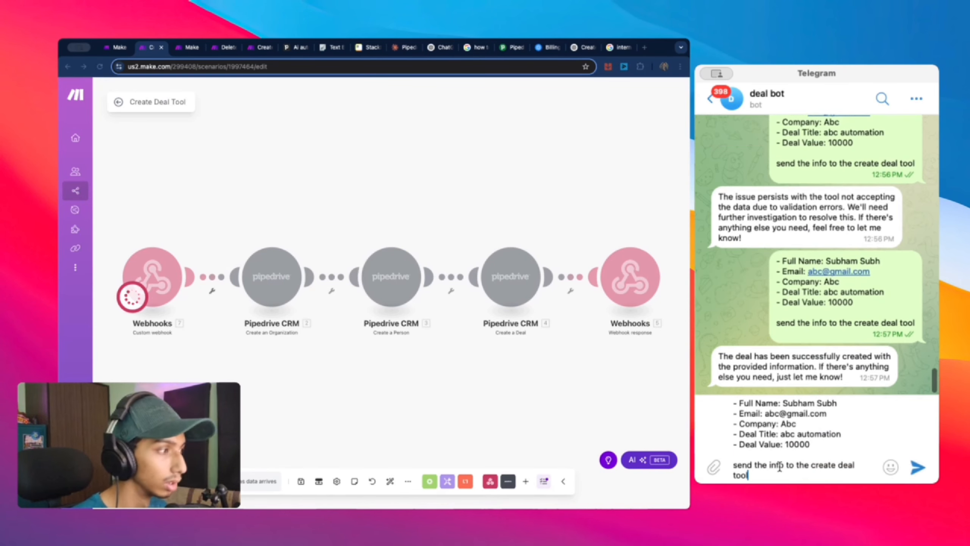
click(918, 467)
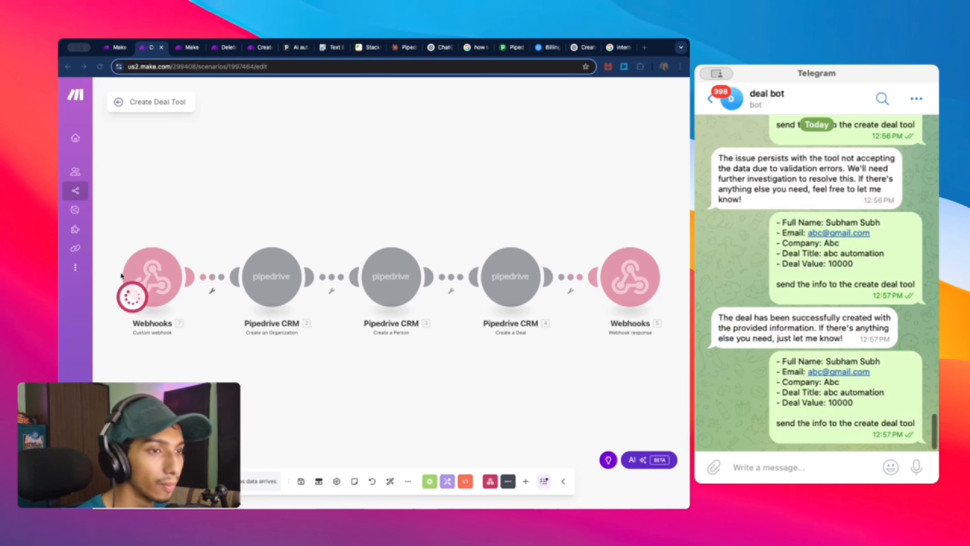
click(208, 208)
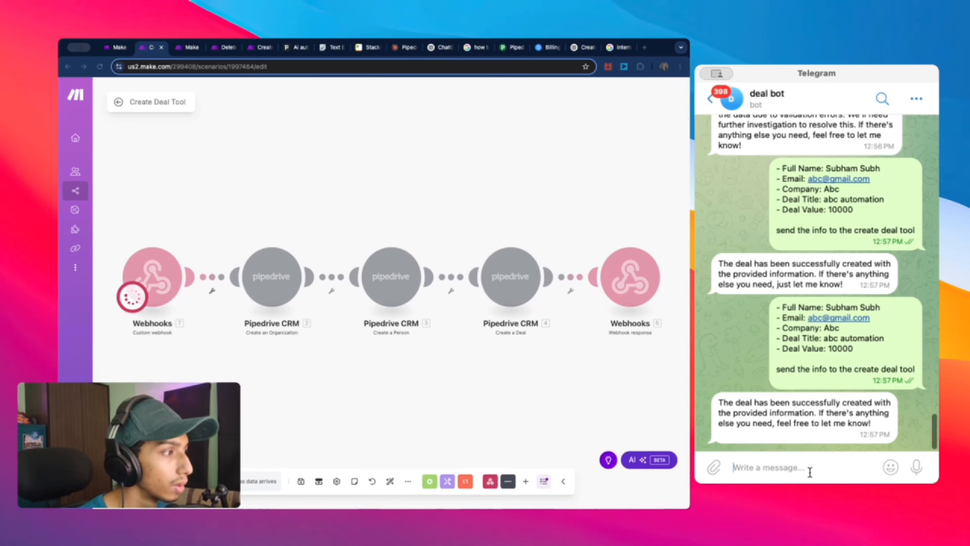
click(132, 297)
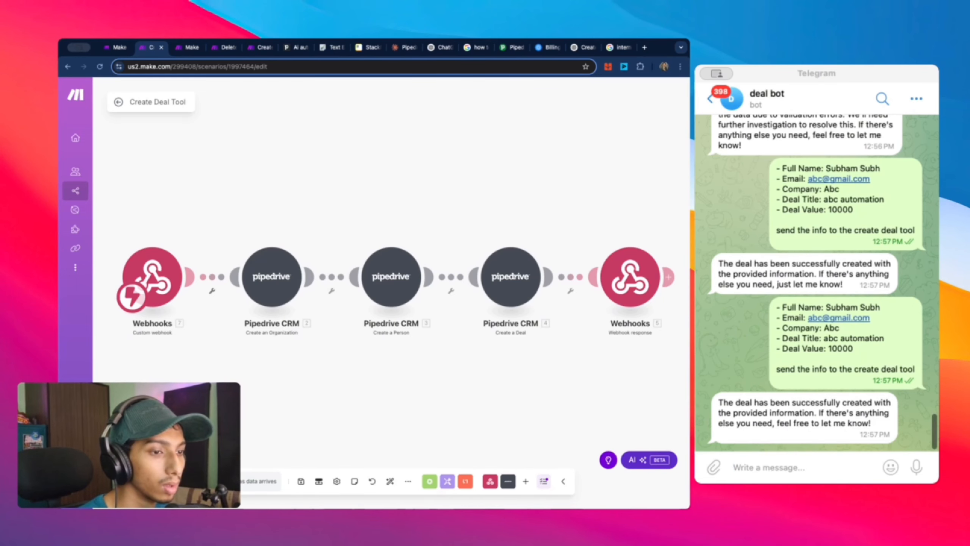
click(132, 296)
Step: Resend the pasted deal details to the bot and start typing 'cre'
click(795, 467)
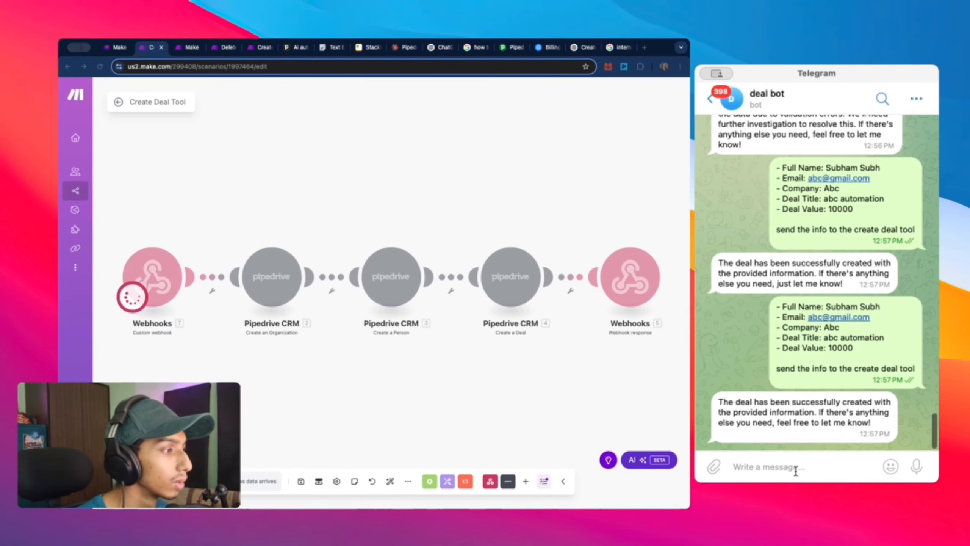
key(super+v)
key(Return)
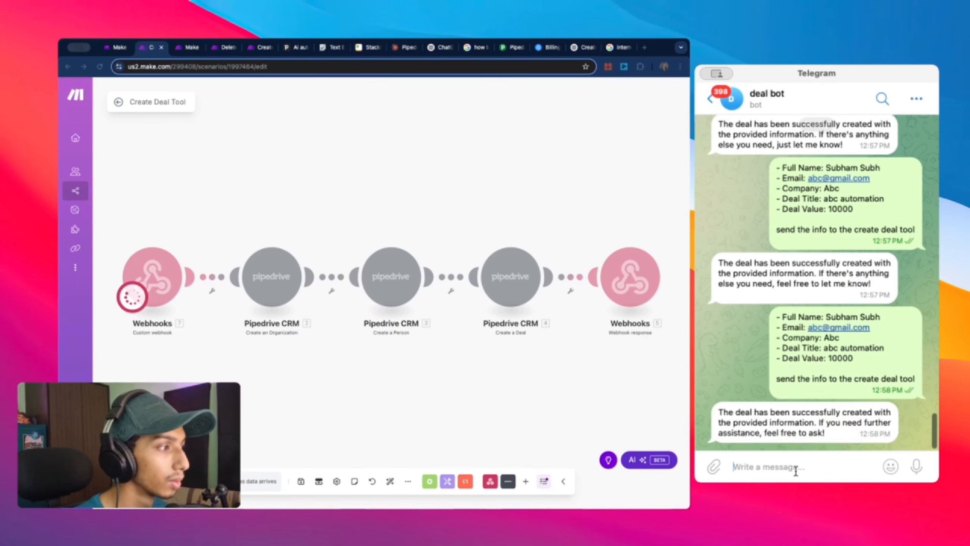
text(create deal)
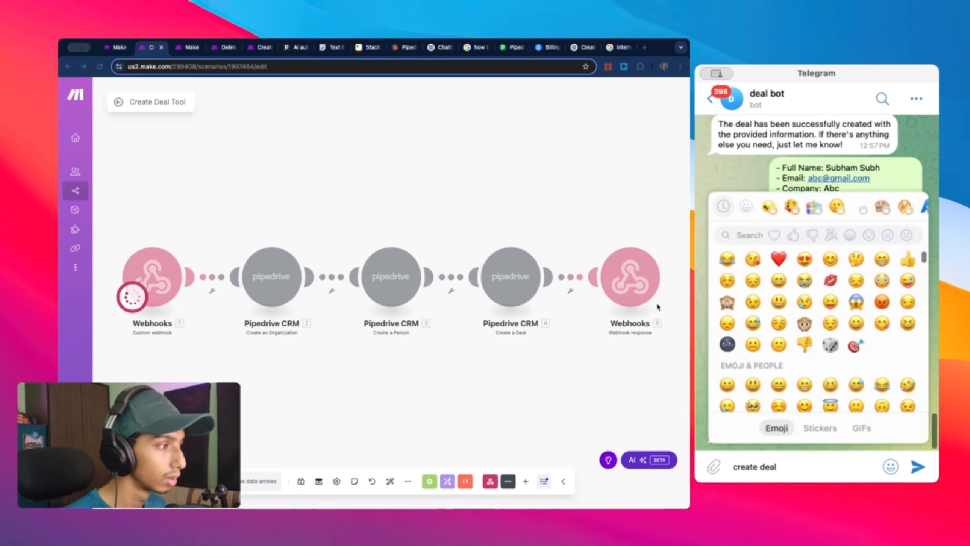
Step: Save the Create Deal Tool scenario and reload the page
click(490, 198)
key(super+s)
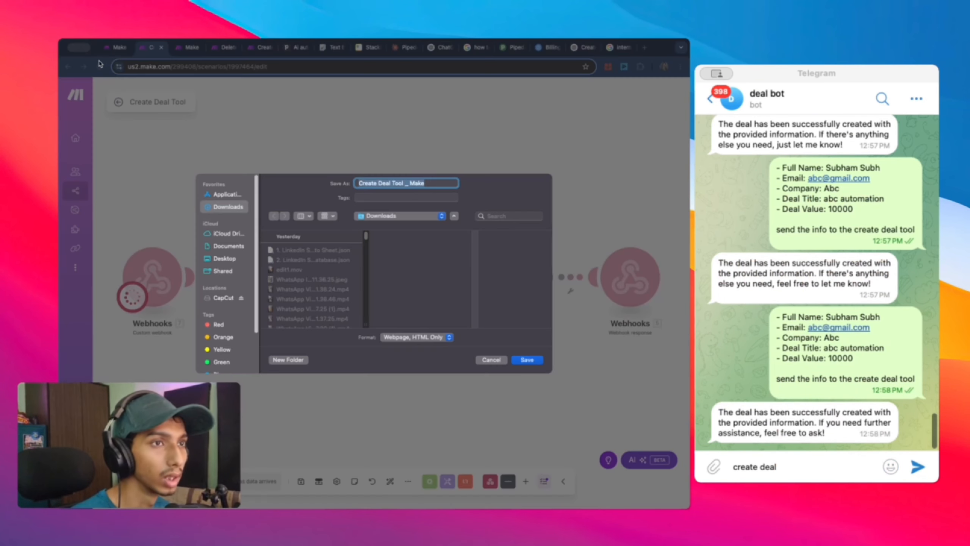
key(Escape)
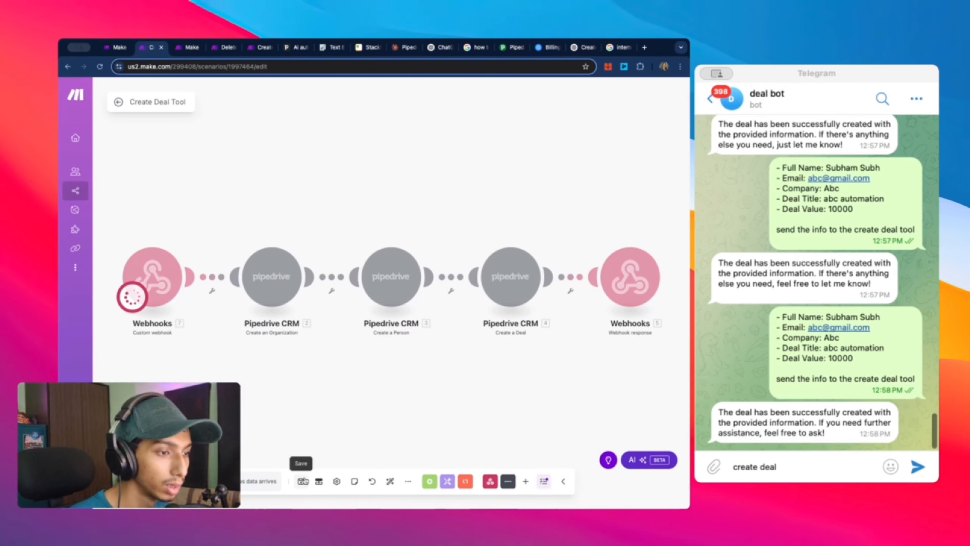
click(301, 481)
click(99, 67)
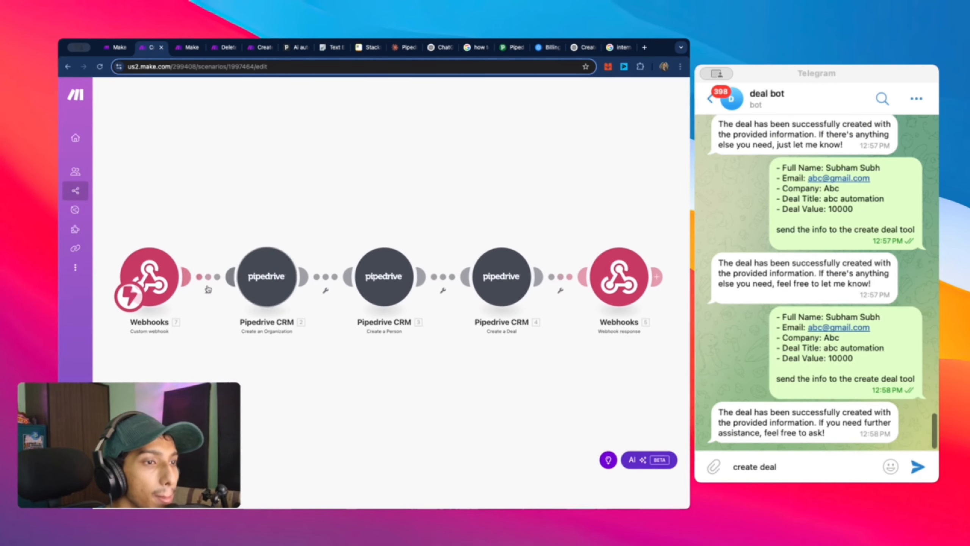
Step: Run the scenario once and send the multi-line deal details, replacing the chat draft
right_click(173, 284)
click(297, 325)
click(799, 463)
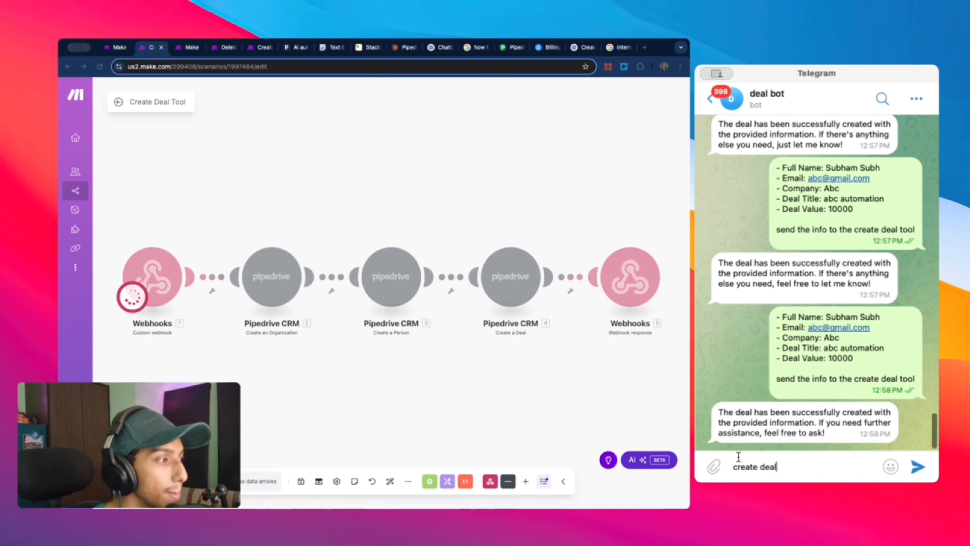
triple_click(746, 462)
key(ctrl+v)
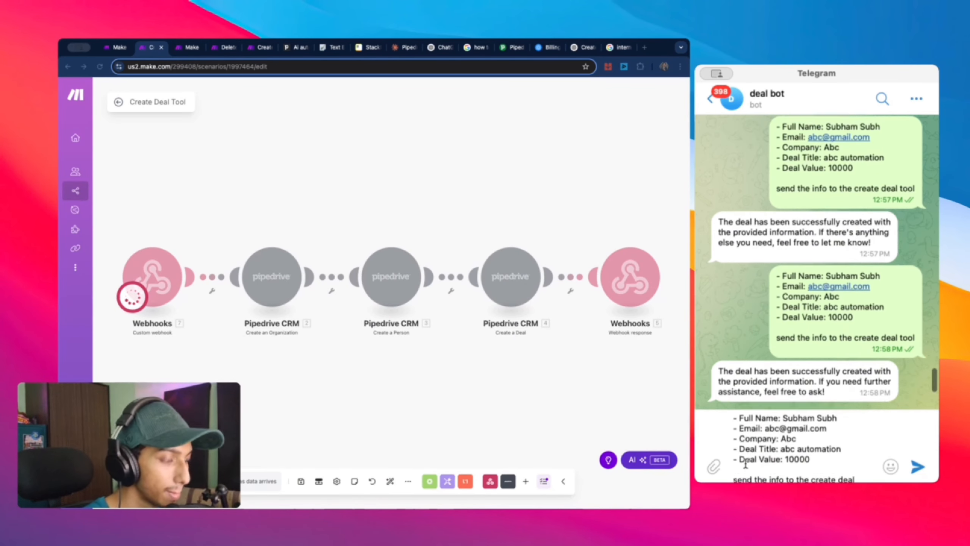
key(Return)
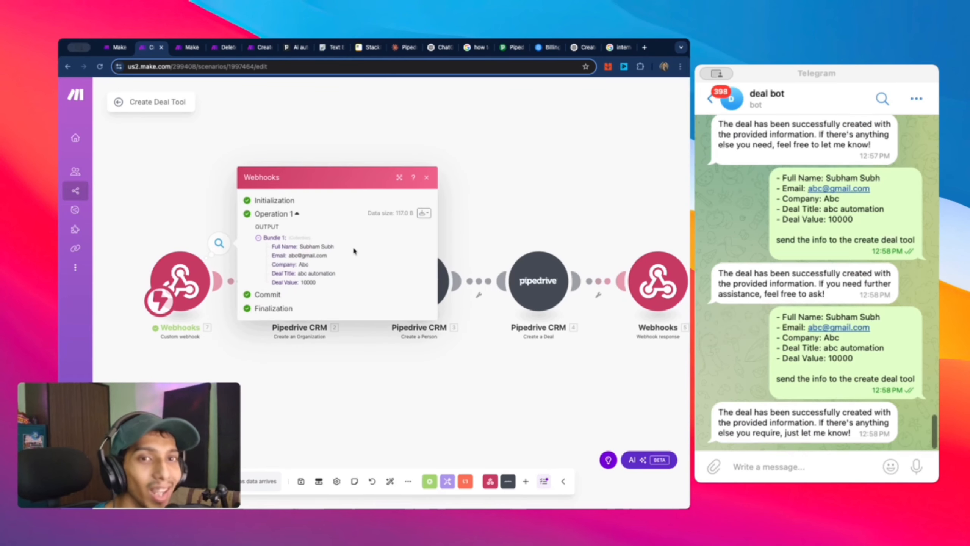
Step: Check the five deal fields in the webhook's Bundle 1, close the inspector, and scroll to zoom out
click(223, 199)
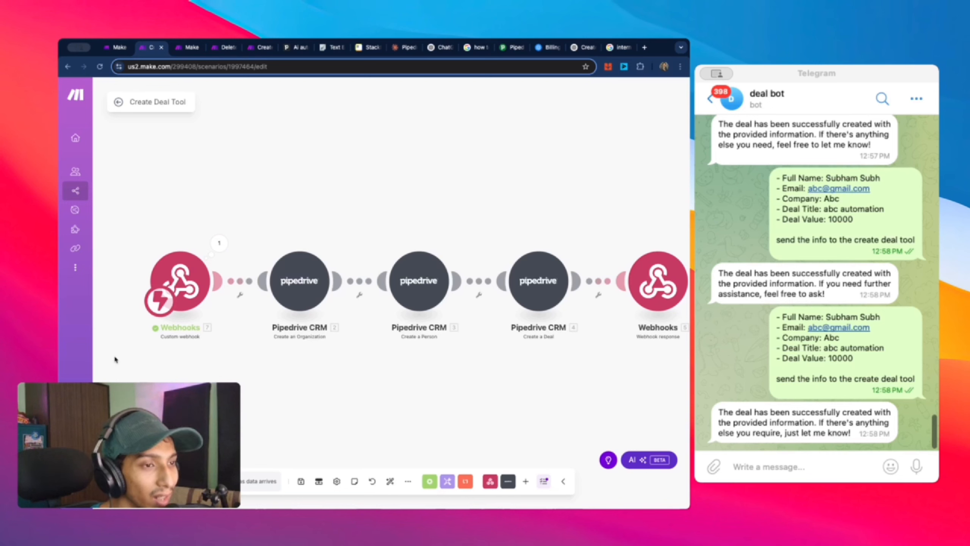
right_click(191, 289)
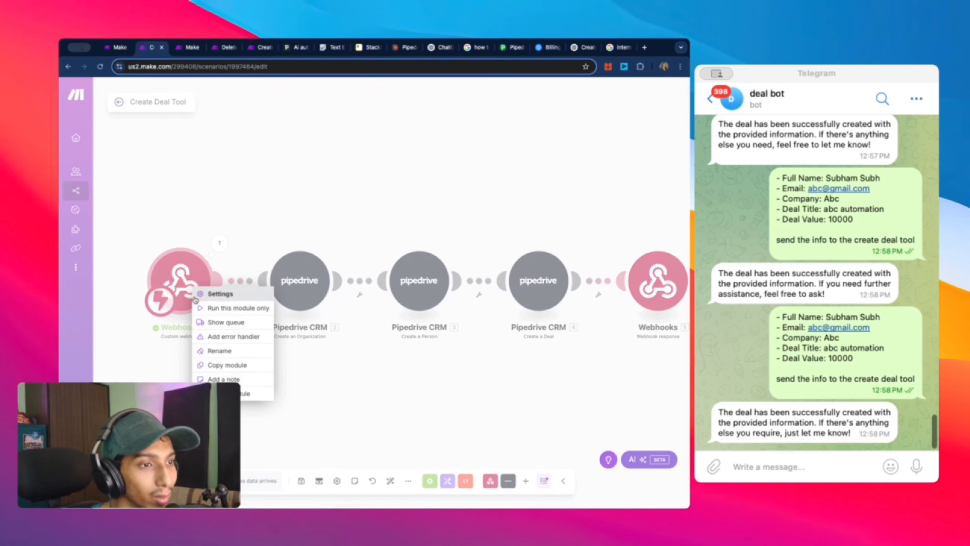
click(301, 186)
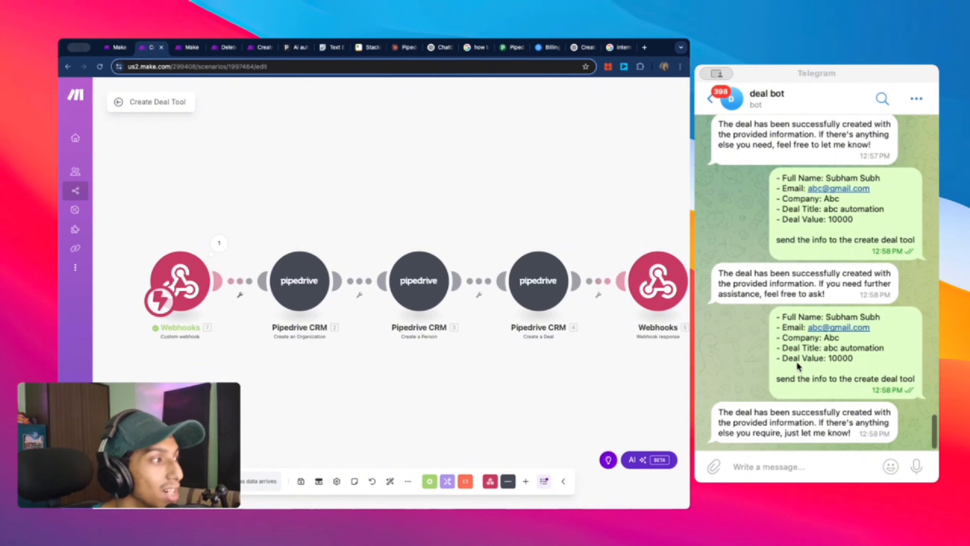
click(216, 254)
drag(270, 245, 321, 283)
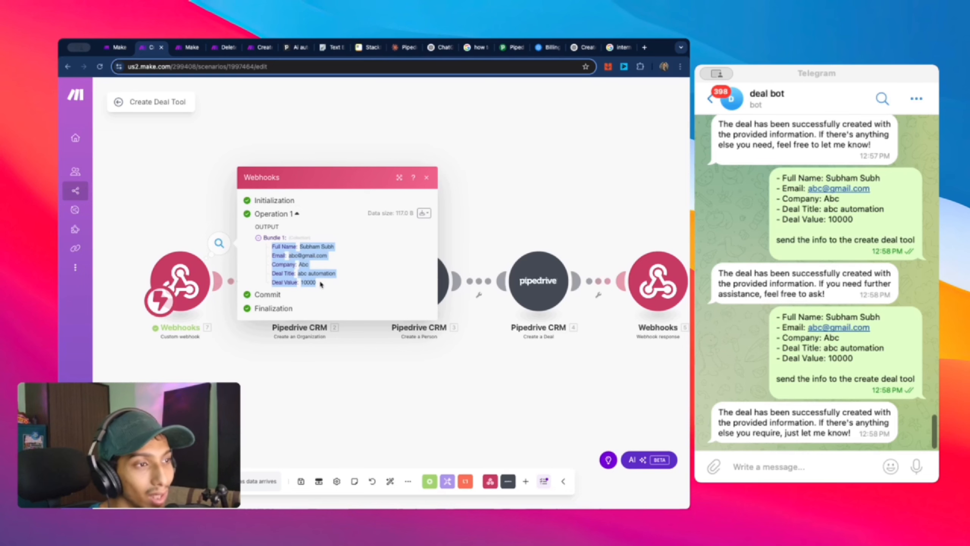
click(194, 212)
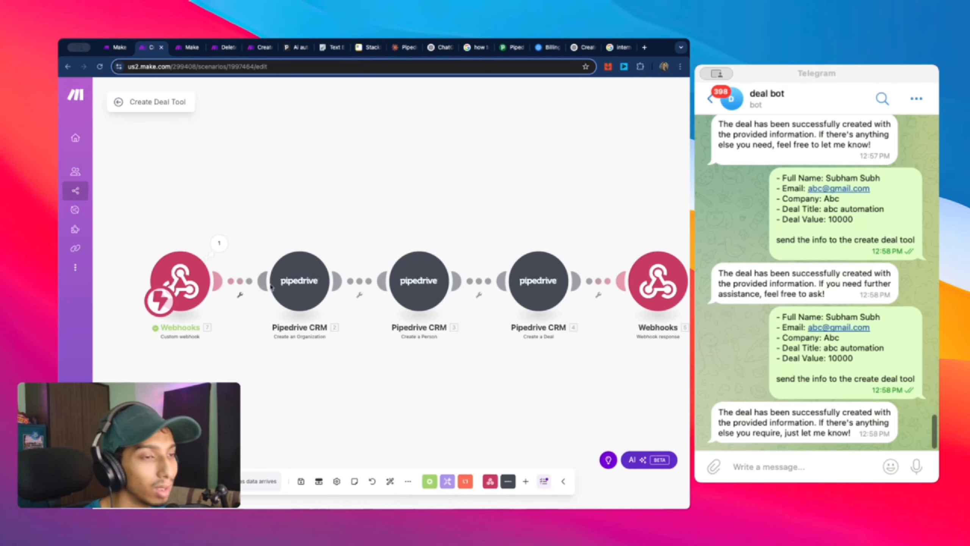
scroll(256, 240, down, 3)
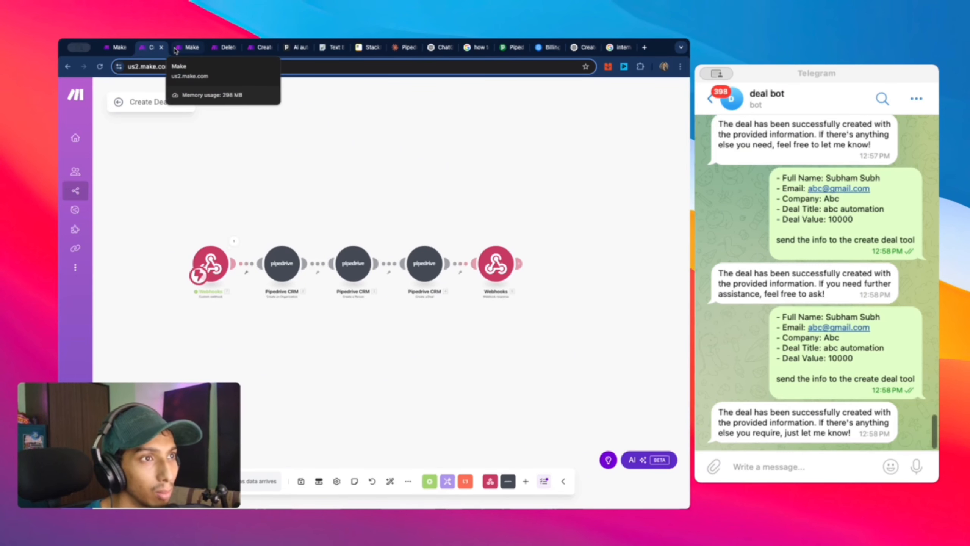
click(187, 48)
scroll(377, 261, down, 5)
scroll(377, 261, down, 5)
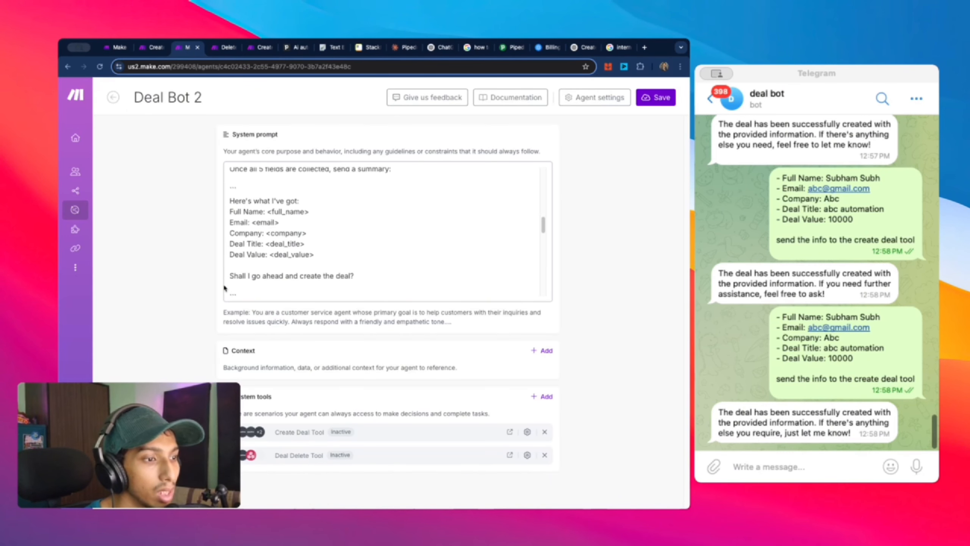
click(527, 433)
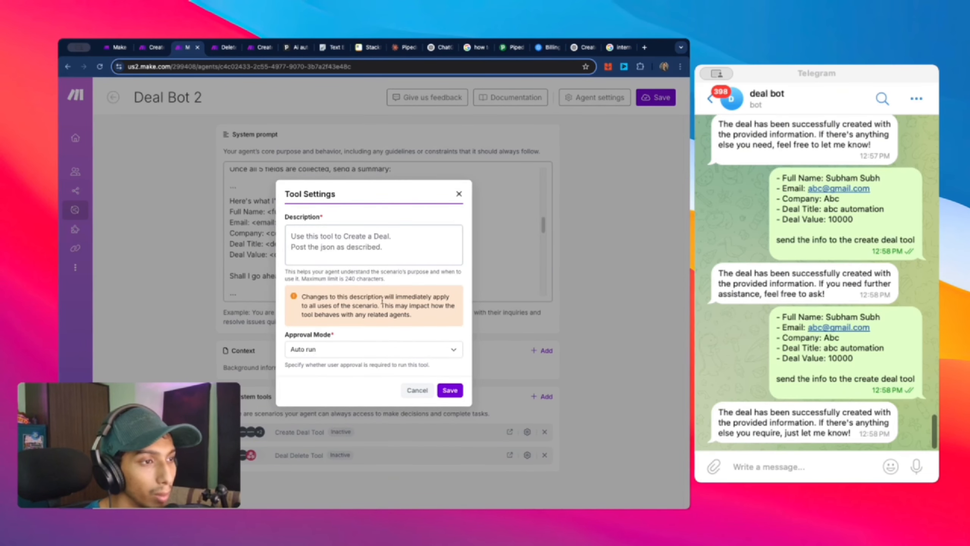
click(450, 390)
click(152, 47)
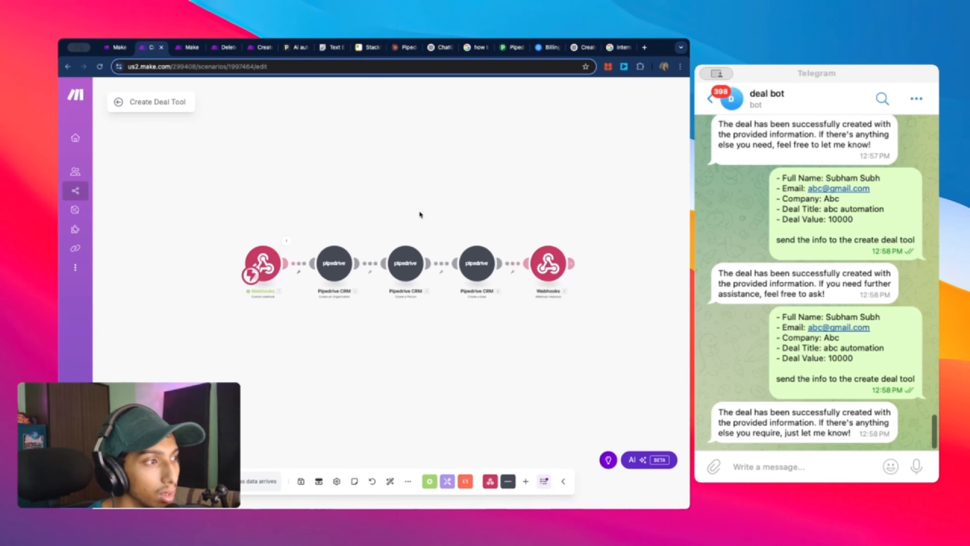
Step: Bring the webhook trigger into view and inspect its received bundle
scroll(421, 215, up, 3)
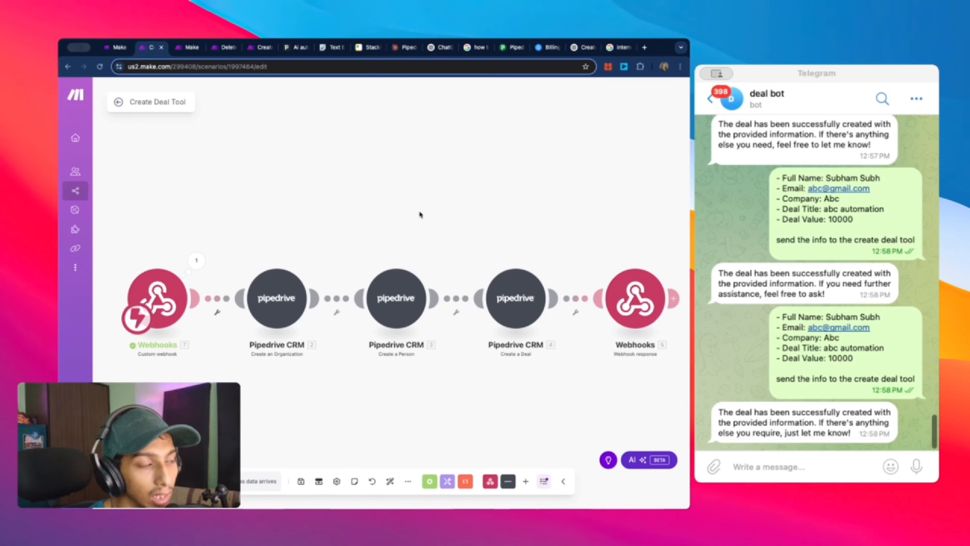
scroll(420, 215, down, 3)
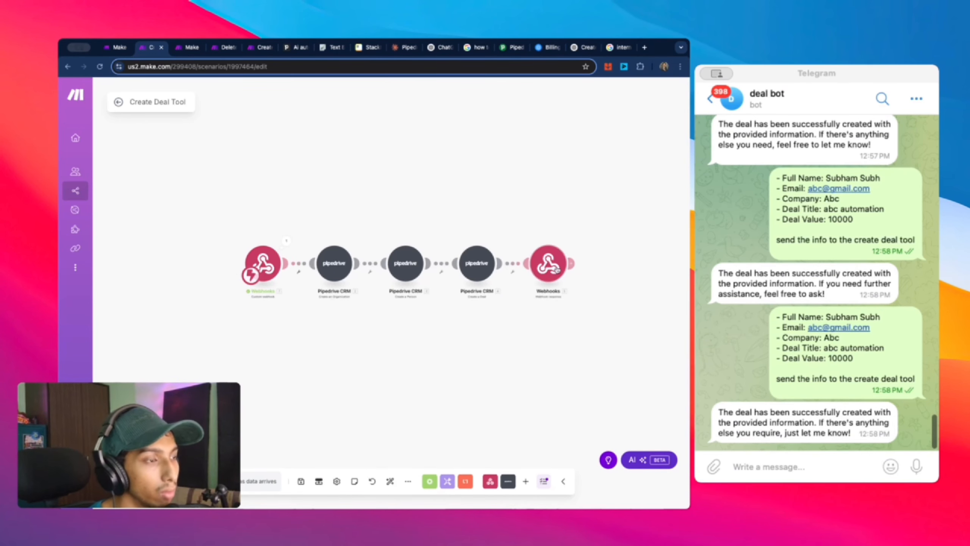
scroll(562, 246, up, 3)
drag(449, 208, 535, 208)
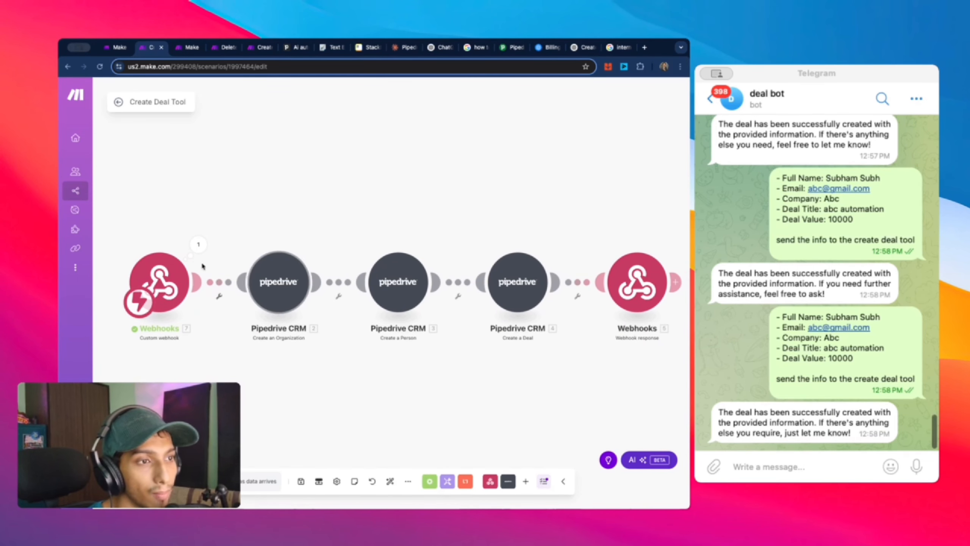
click(198, 244)
click(245, 351)
Step: In Create an Organization, select the Pipedrive connection, map Company into Name, and save
click(278, 281)
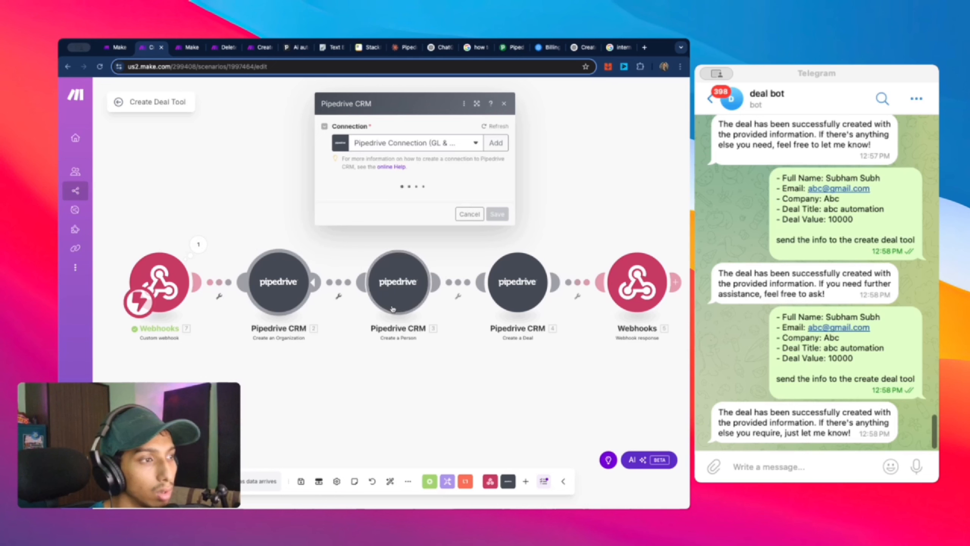
key(Escape)
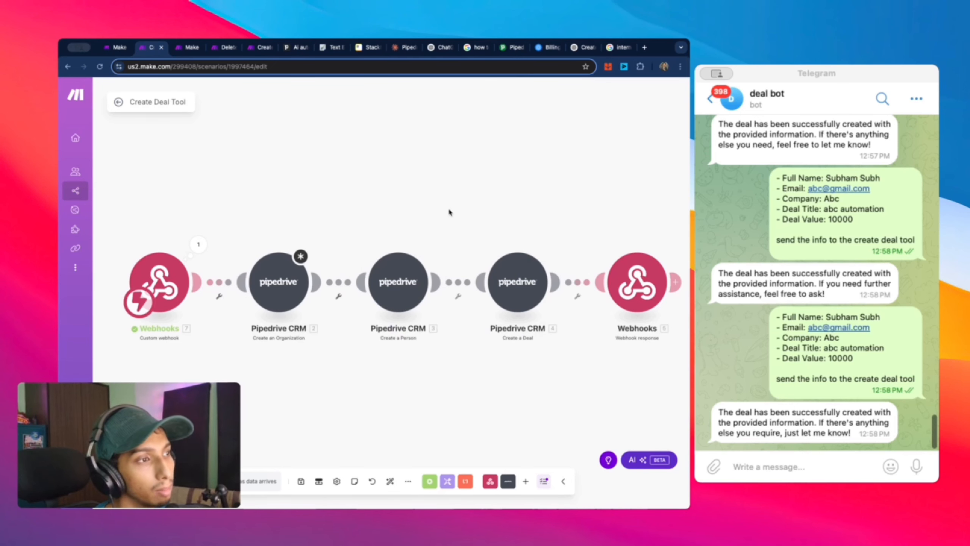
click(285, 280)
click(425, 142)
click(421, 164)
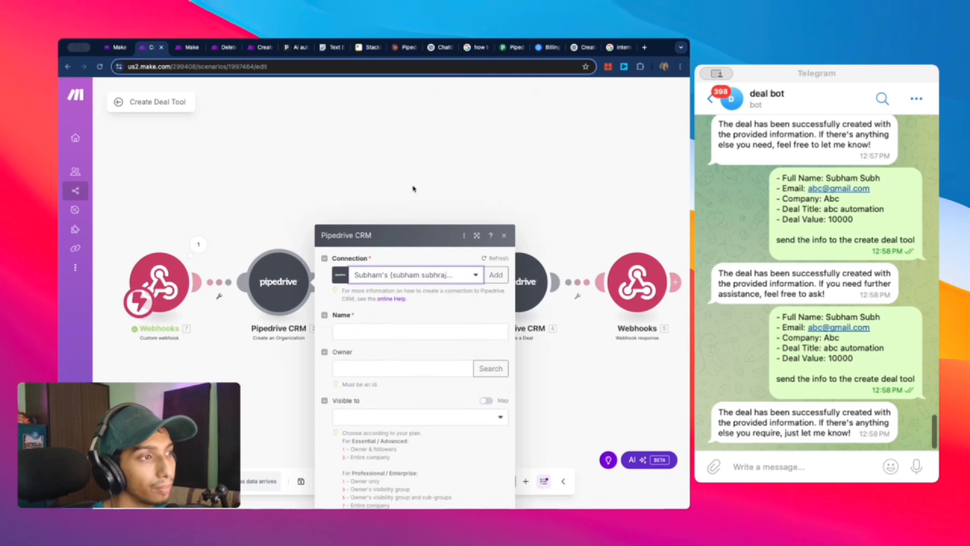
click(404, 188)
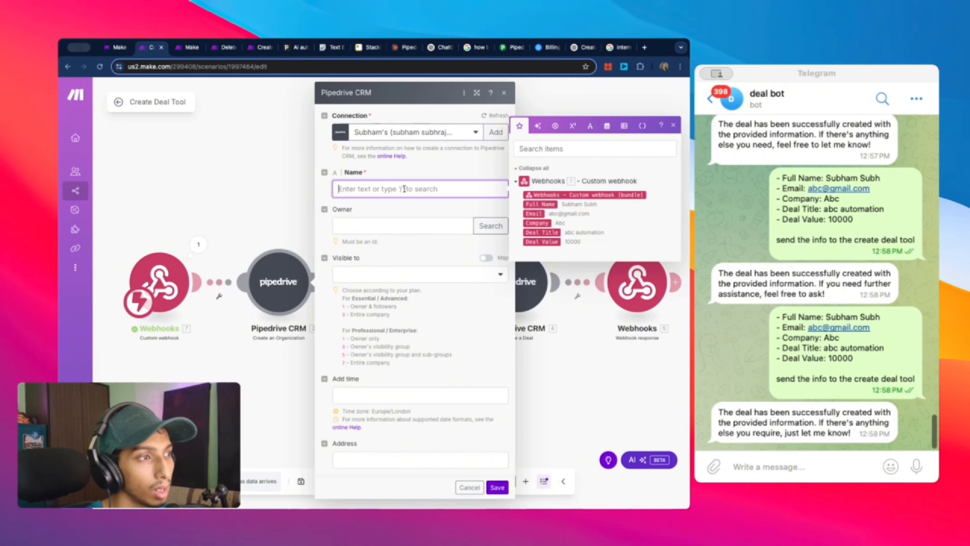
click(555, 204)
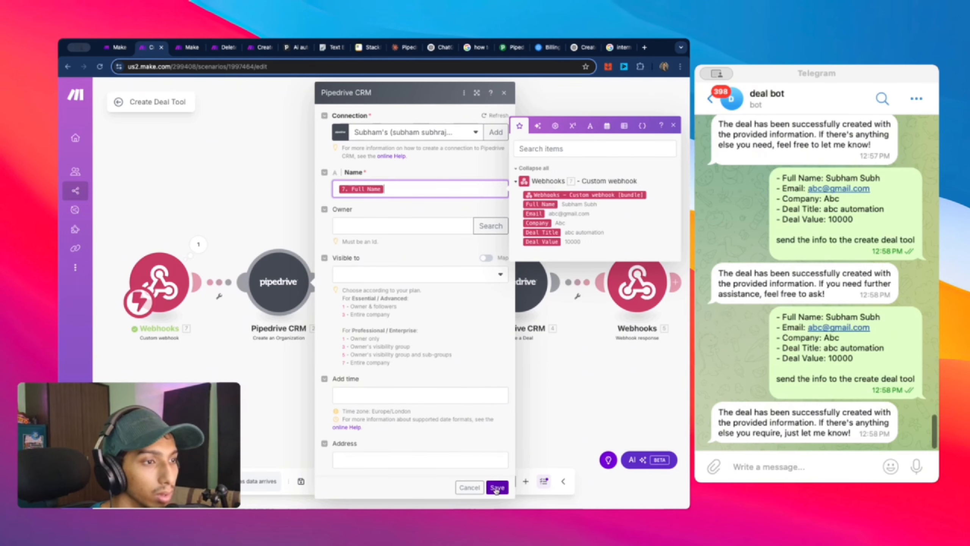
key(BackSpace)
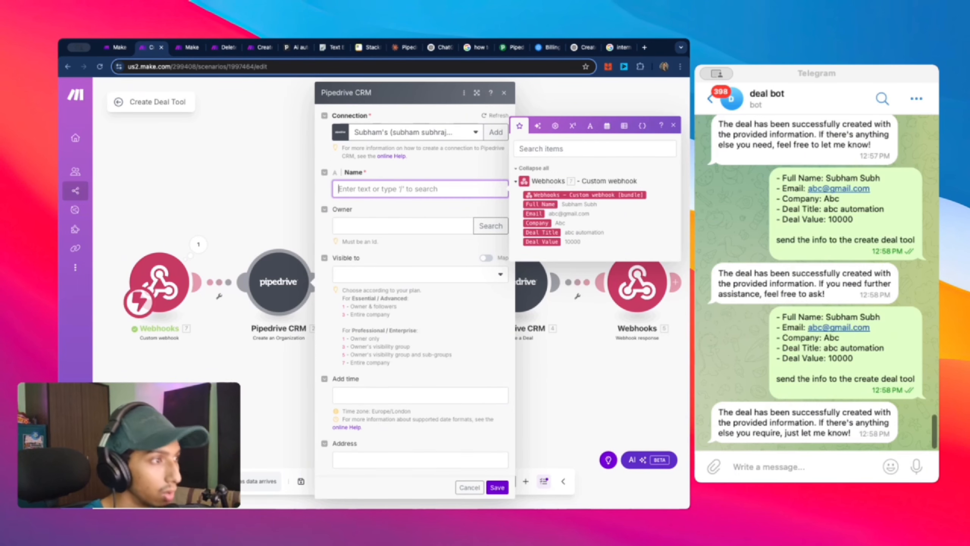
click(537, 224)
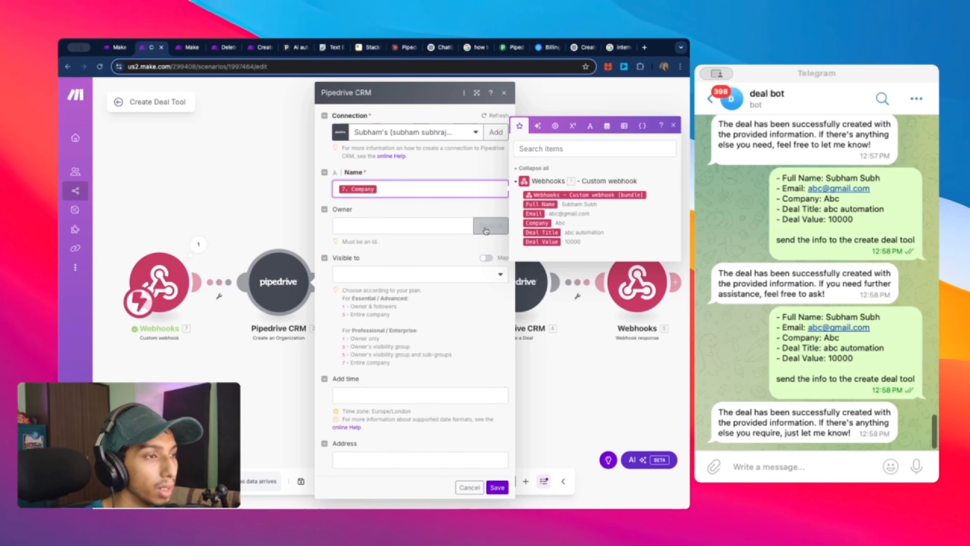
click(497, 490)
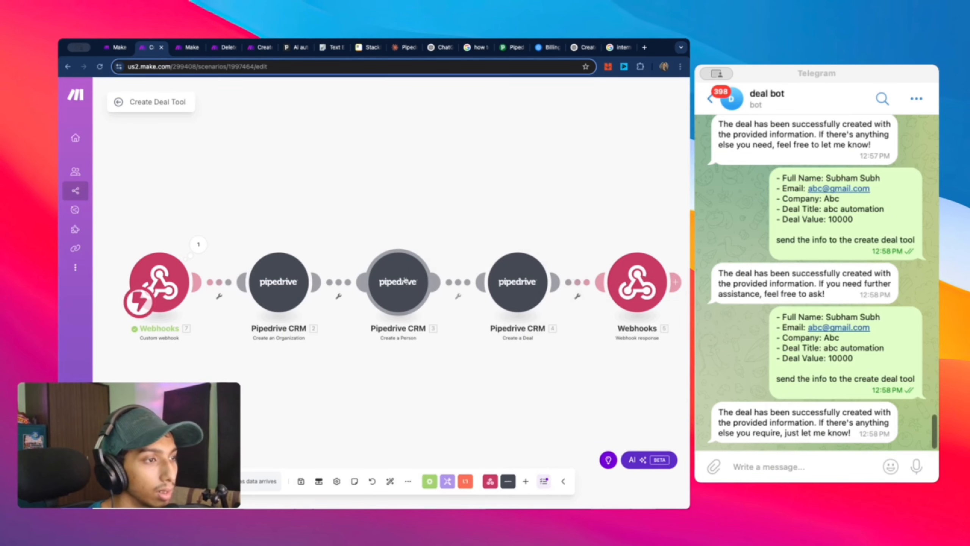
Step: In Create a Person, map Full Name into Name and Organization ID into Organization, and save
click(518, 282)
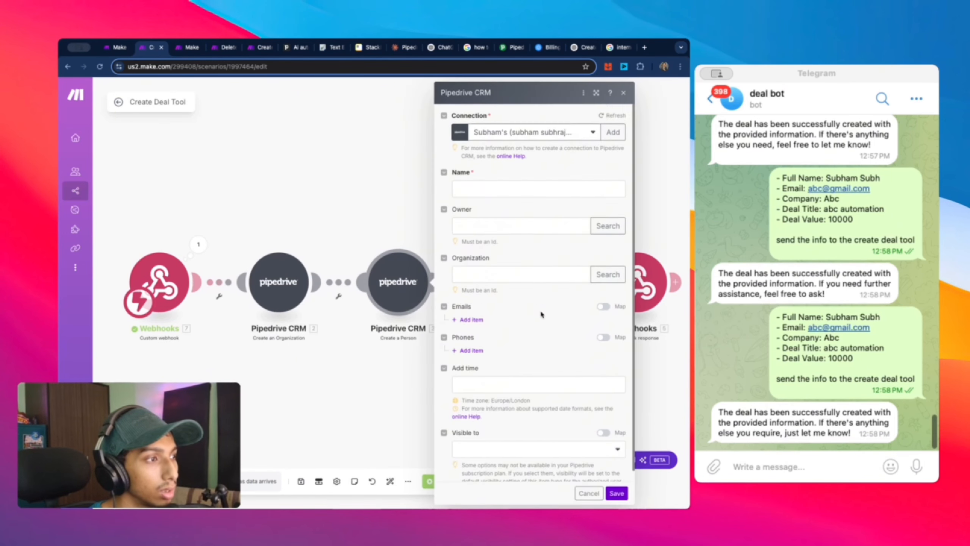
click(504, 188)
click(323, 229)
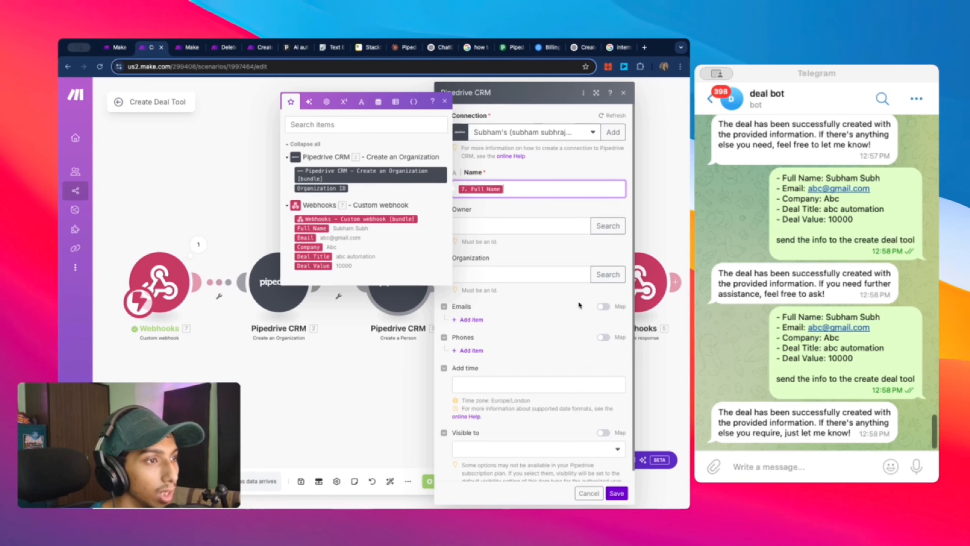
click(513, 276)
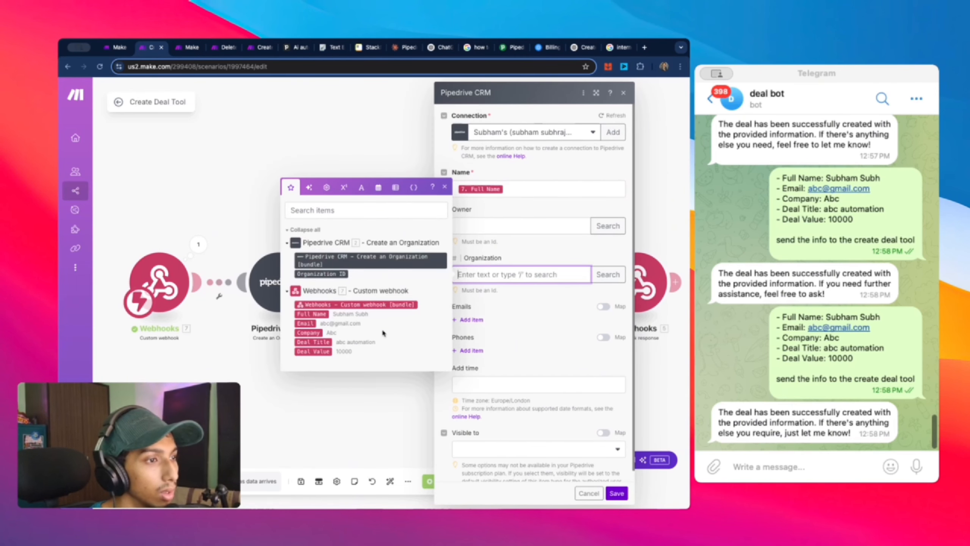
click(321, 274)
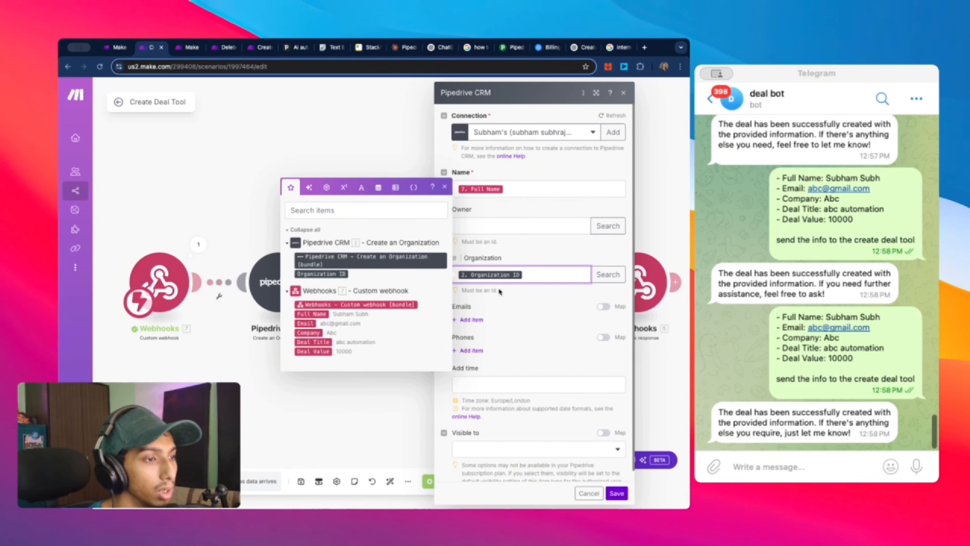
click(622, 494)
click(518, 281)
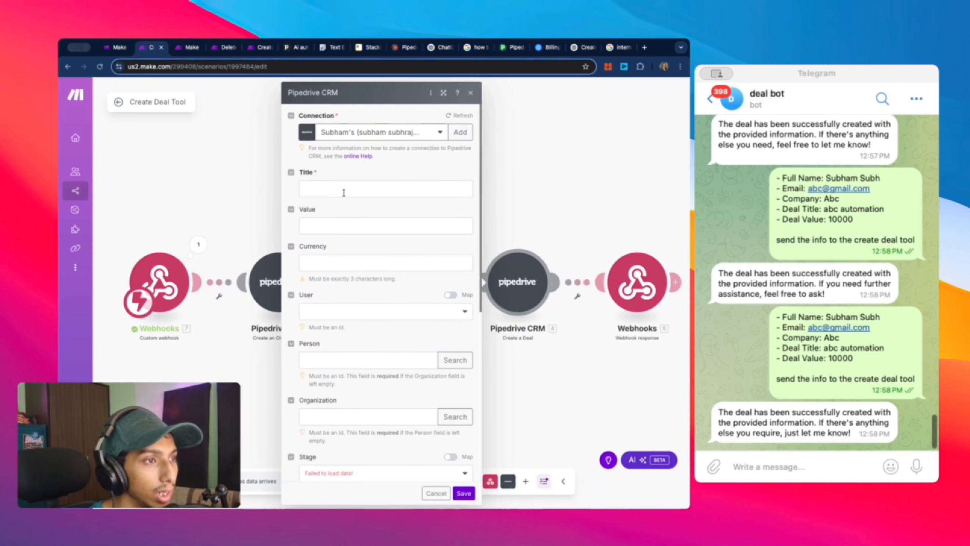
Step: Map the webhook Deal Title and Deal Value into the deal's Title and Value, leaving User unset
click(344, 193)
click(516, 287)
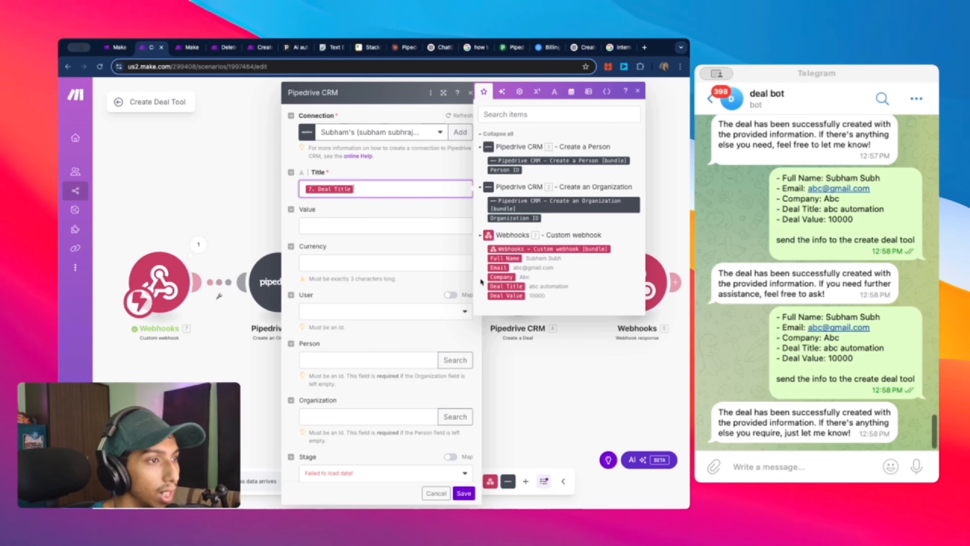
click(401, 226)
click(506, 322)
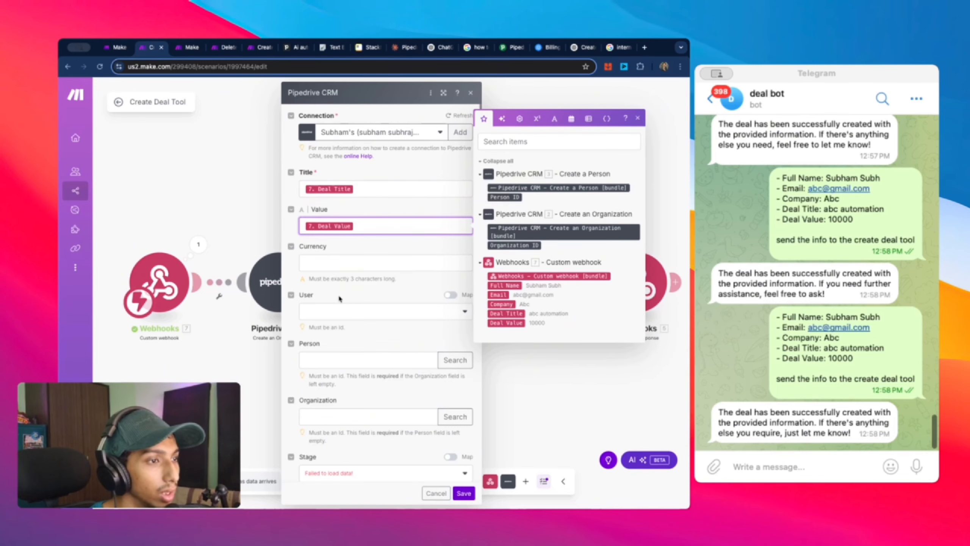
click(336, 319)
click(363, 321)
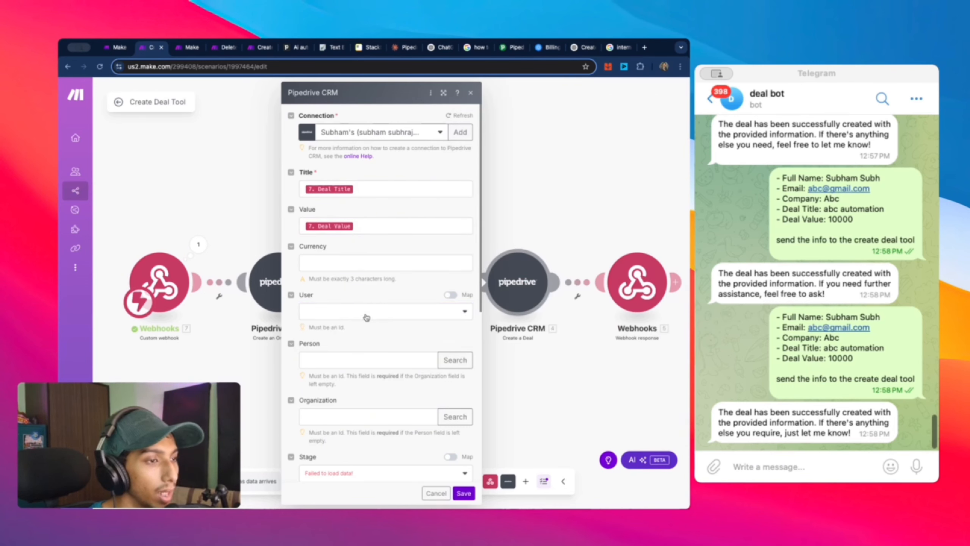
Step: Map Person to 3. Person ID and Organization to 2. Organization ID, leave Stage empty, and save
scroll(397, 320, down, 1)
scroll(398, 320, down, 2)
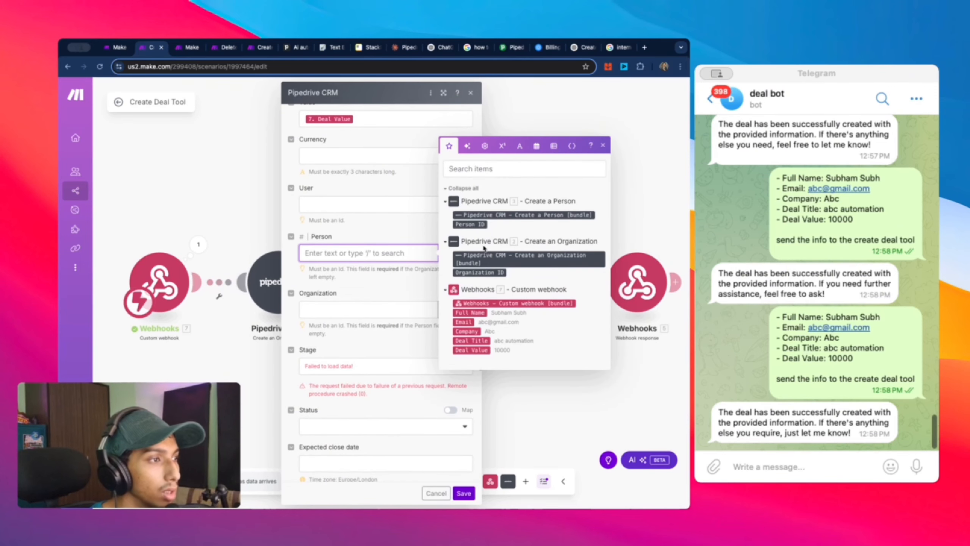
click(470, 224)
click(432, 310)
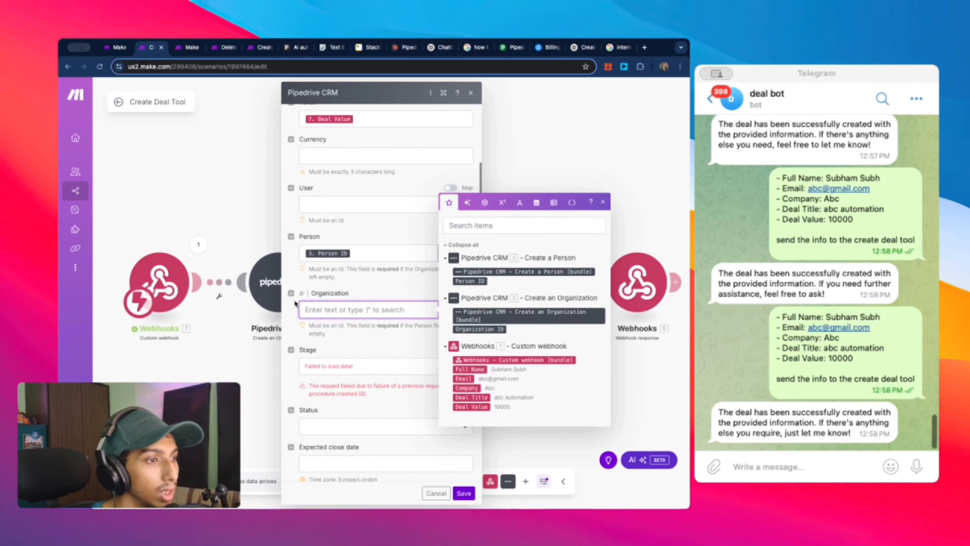
click(484, 329)
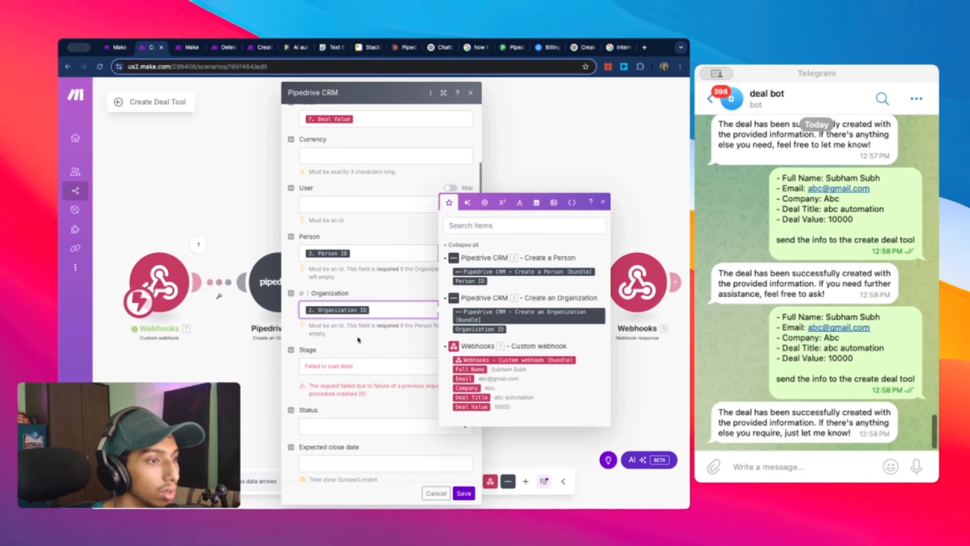
click(384, 363)
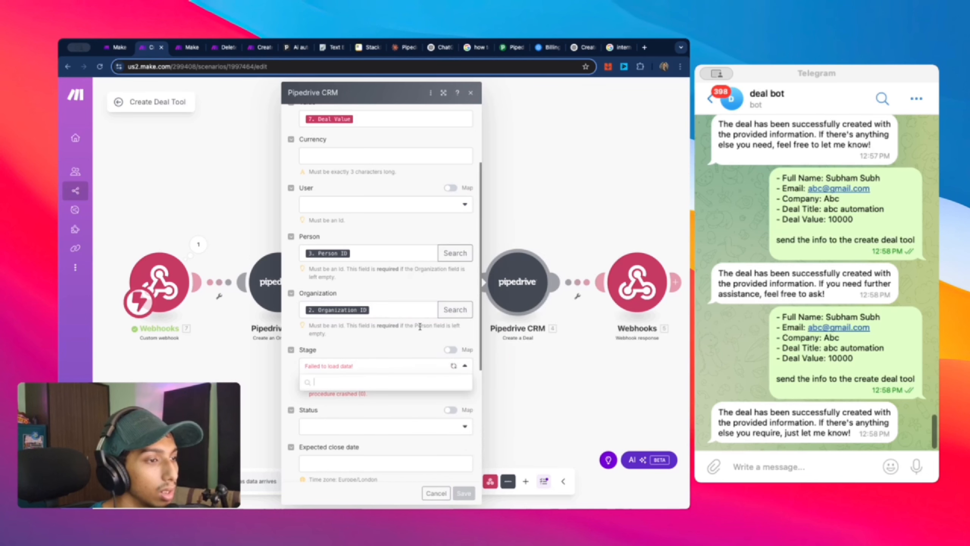
click(399, 367)
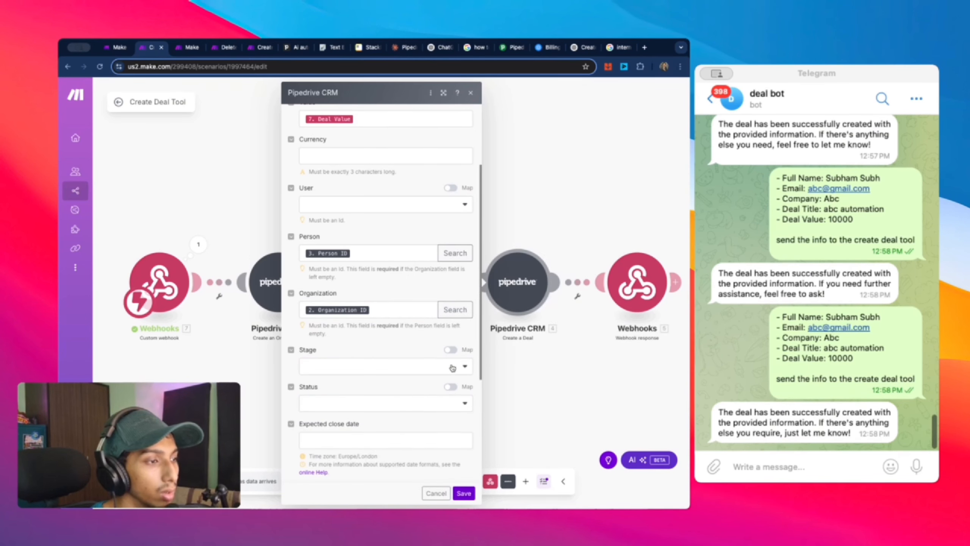
scroll(450, 403, down, 5)
scroll(450, 405, up, 6)
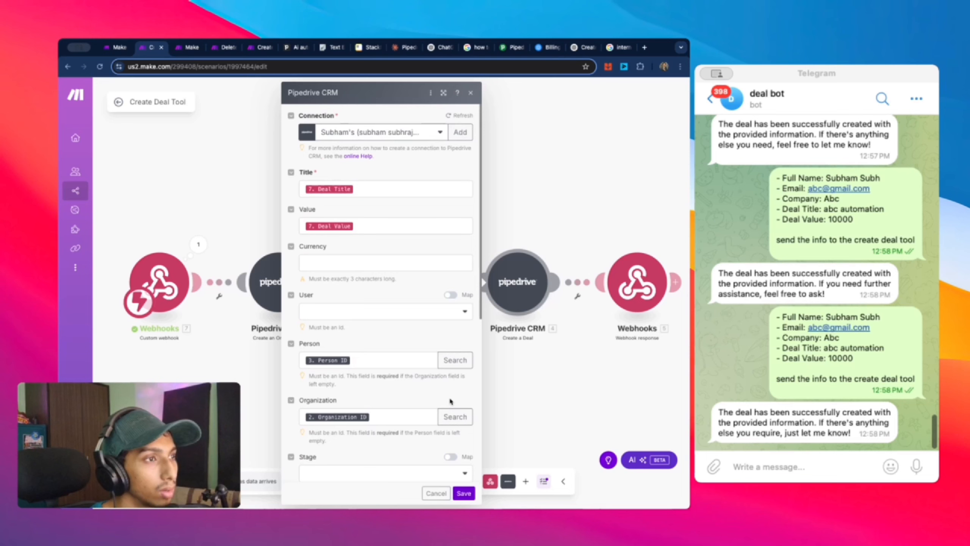
click(464, 493)
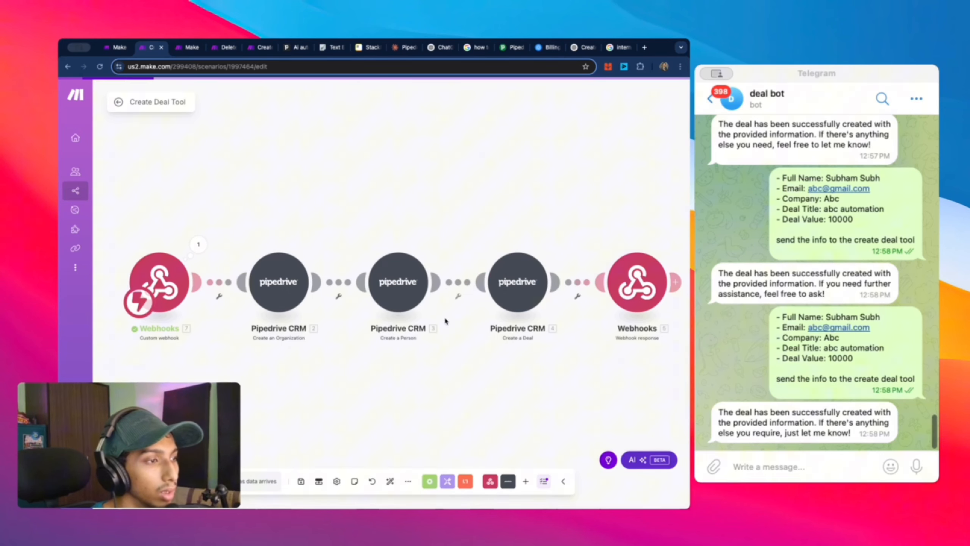
click(399, 286)
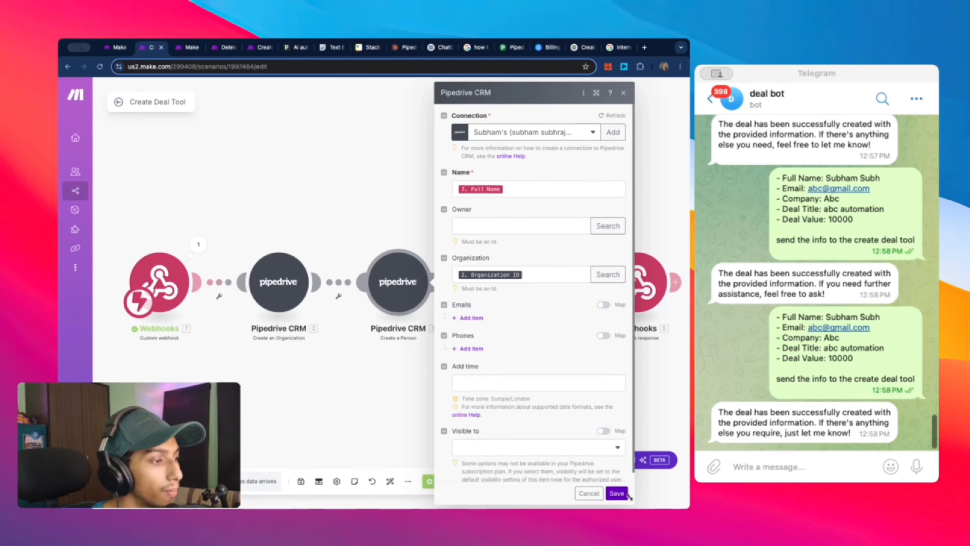
Step: Save the Create Deal Tool scenario and run it once to wait for data
click(394, 388)
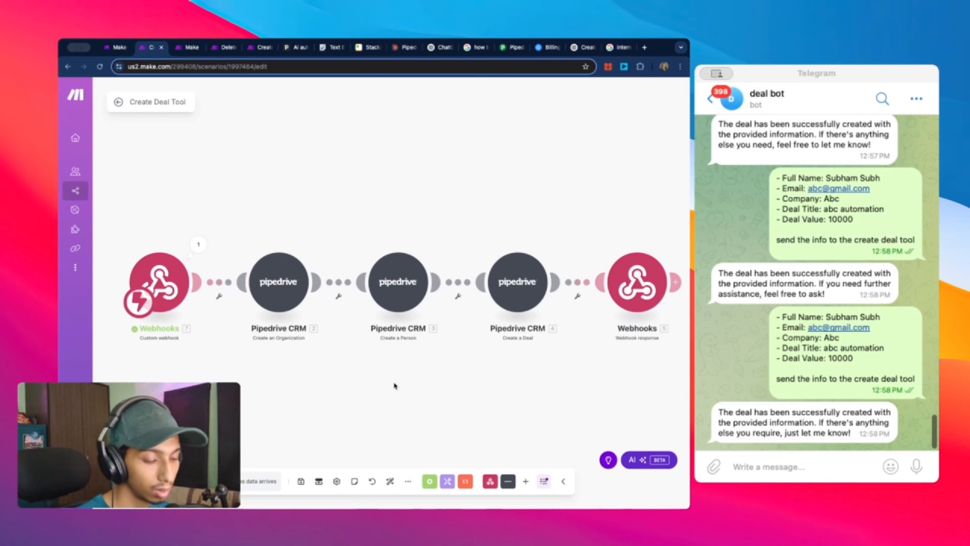
key(super+s)
click(645, 290)
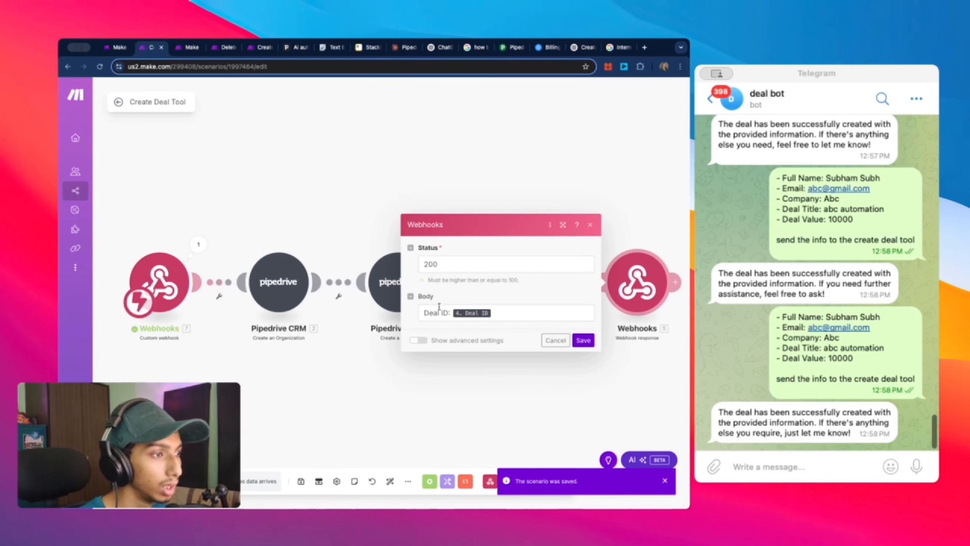
click(583, 340)
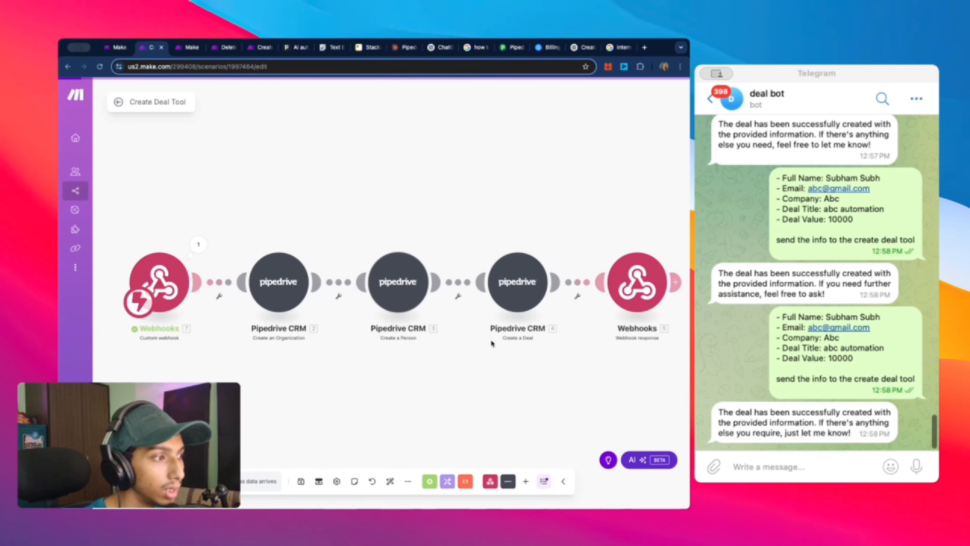
click(139, 481)
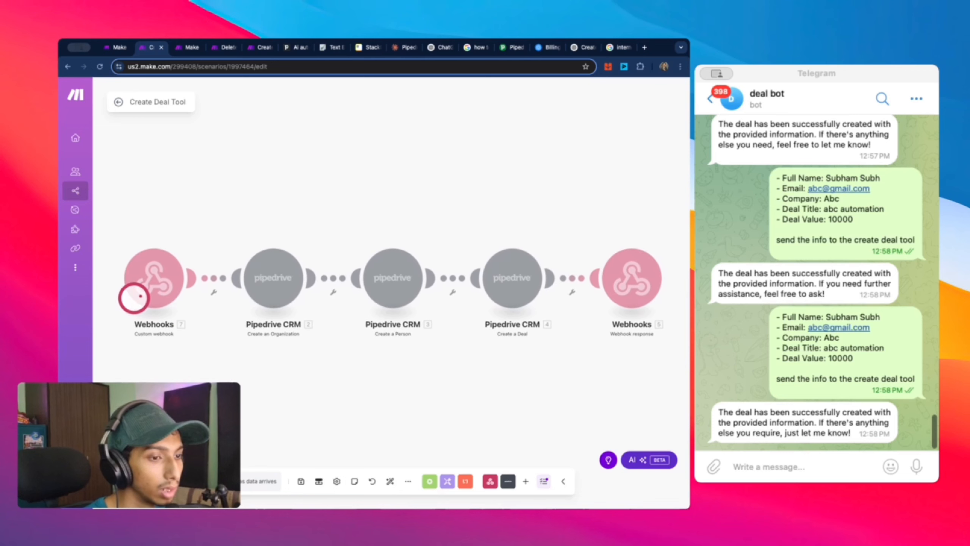
Step: Resend the copied deal details to the Telegram bot and confirm its reply shows Deal ID: 4
drag(921, 378, 771, 324)
click(852, 467)
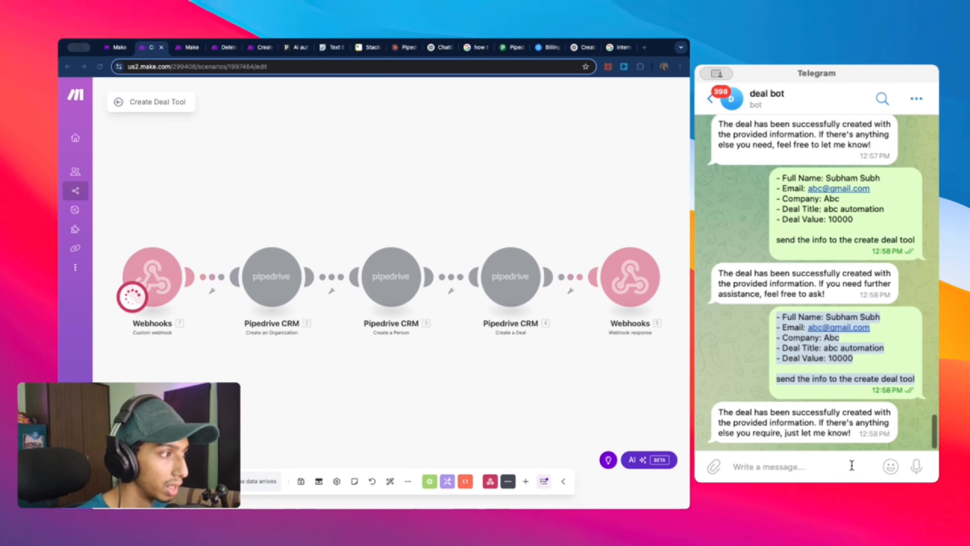
key(super+v)
key(Return)
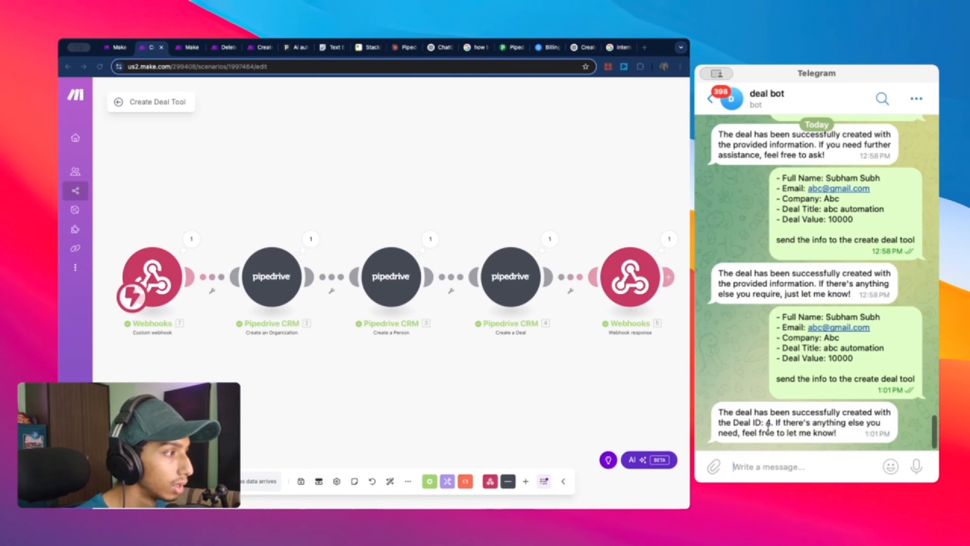
drag(733, 423, 773, 422)
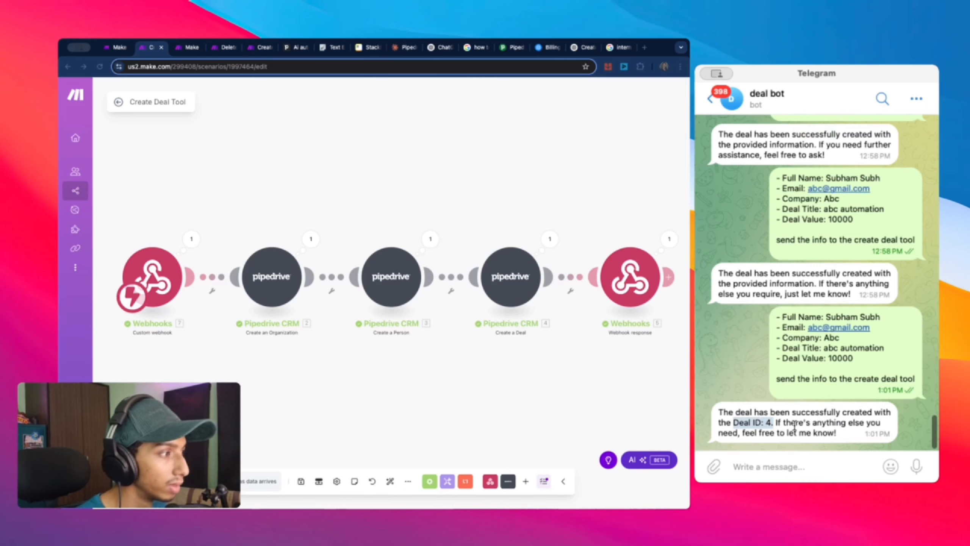
click(767, 423)
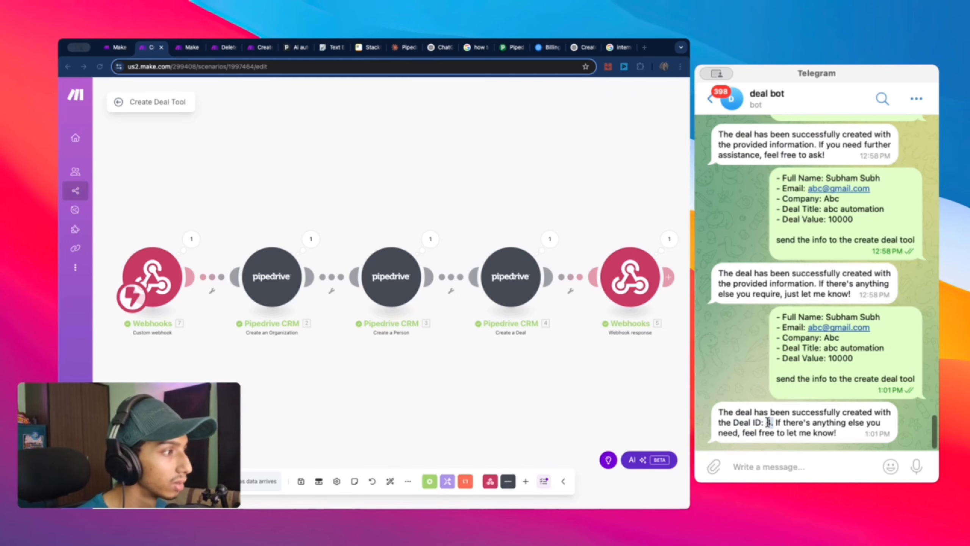
Step: Open the new abc automation deal (deal 4, $10,000) from the Pipedrive Deals board
click(515, 48)
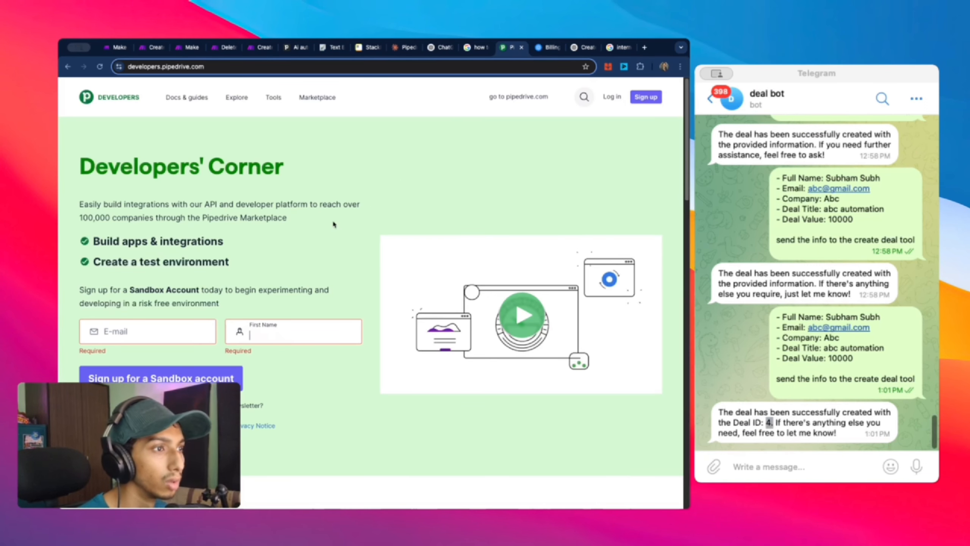
click(295, 49)
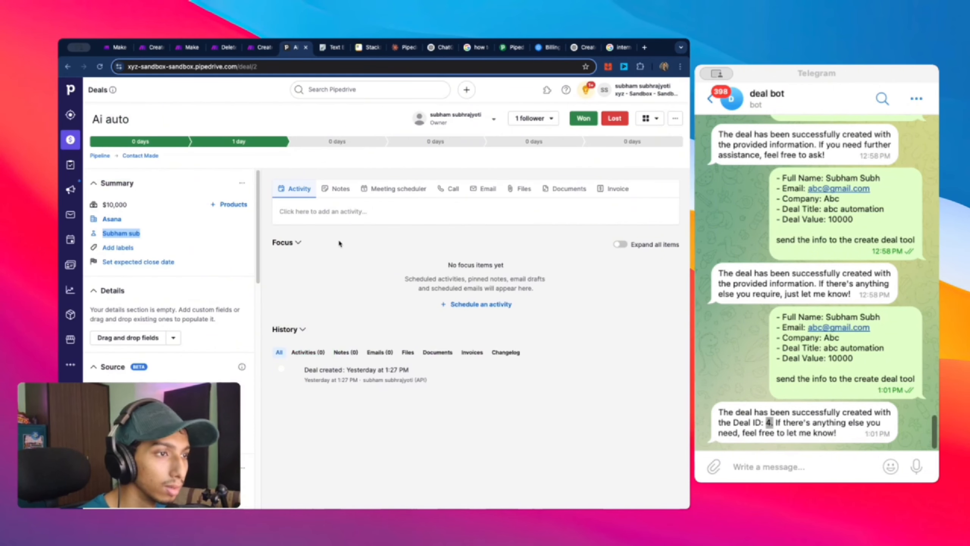
click(71, 140)
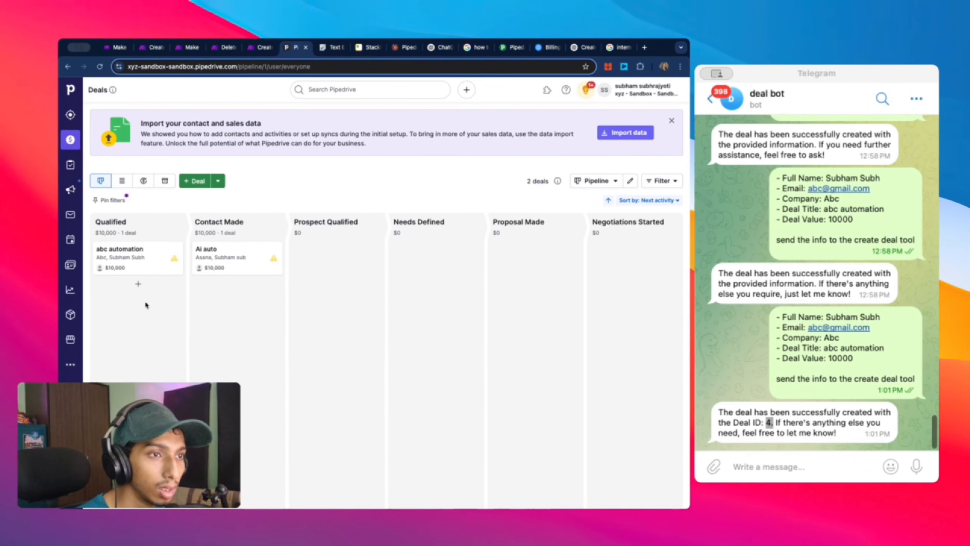
click(127, 252)
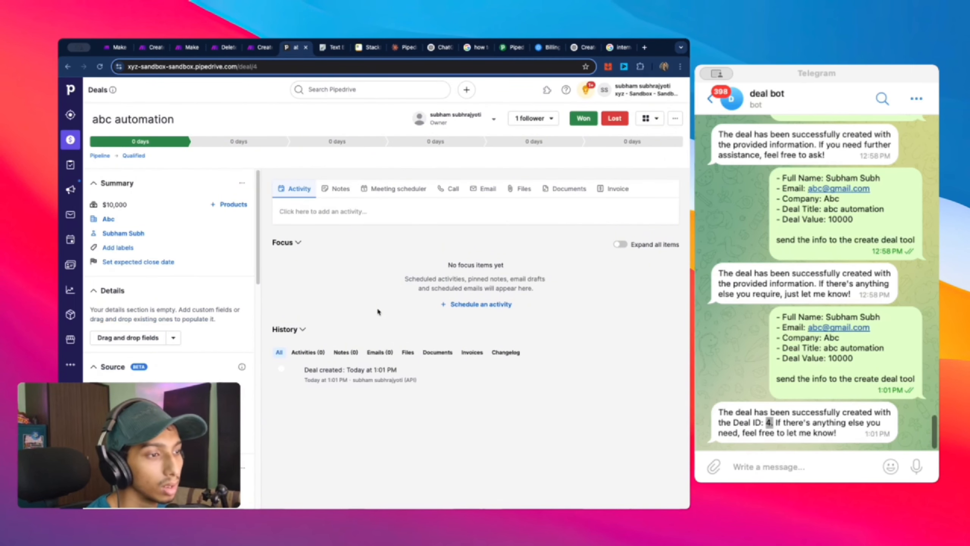
scroll(185, 240, down, 2)
scroll(214, 233, up, 2)
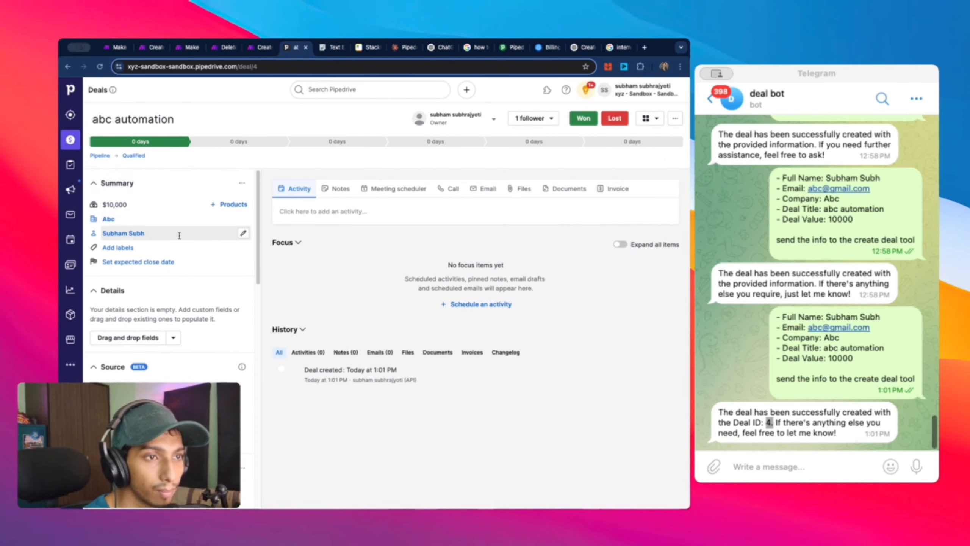
Step: Check the deal's linked Abc organization and person records, then return to the Make scenario
click(110, 219)
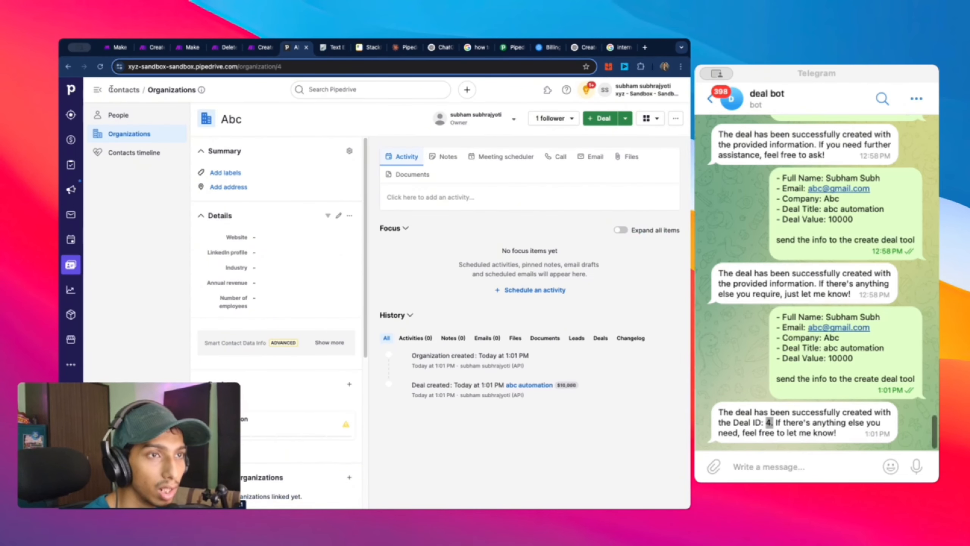
click(68, 67)
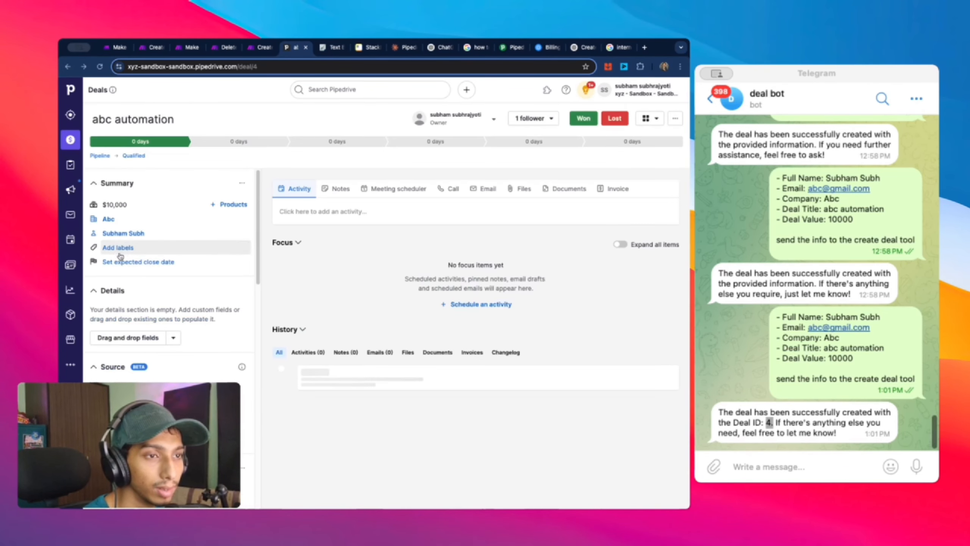
click(126, 234)
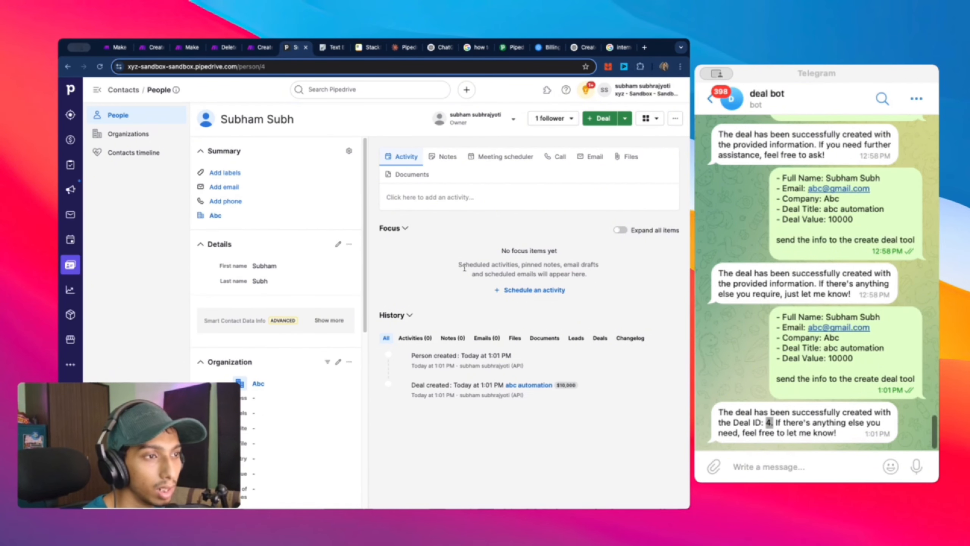
click(69, 66)
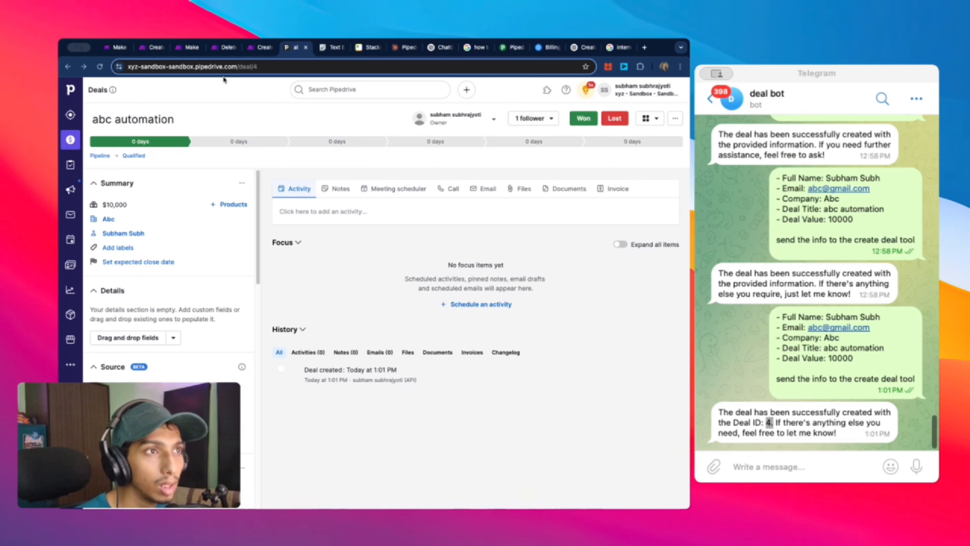
click(153, 47)
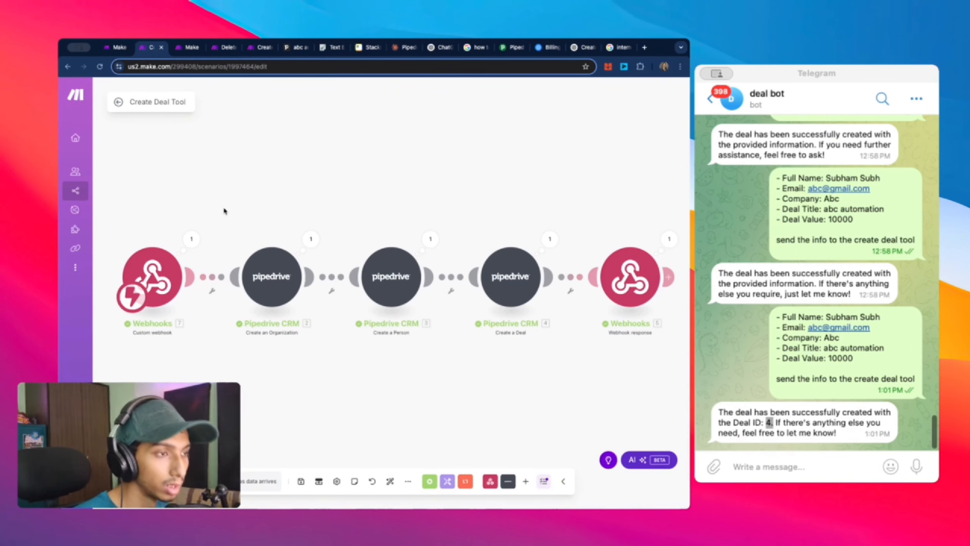
Step: Save Create Deal Tool, go back to the Telegram Bot folder, and toggle Create Deal Tool ON
key(super+s)
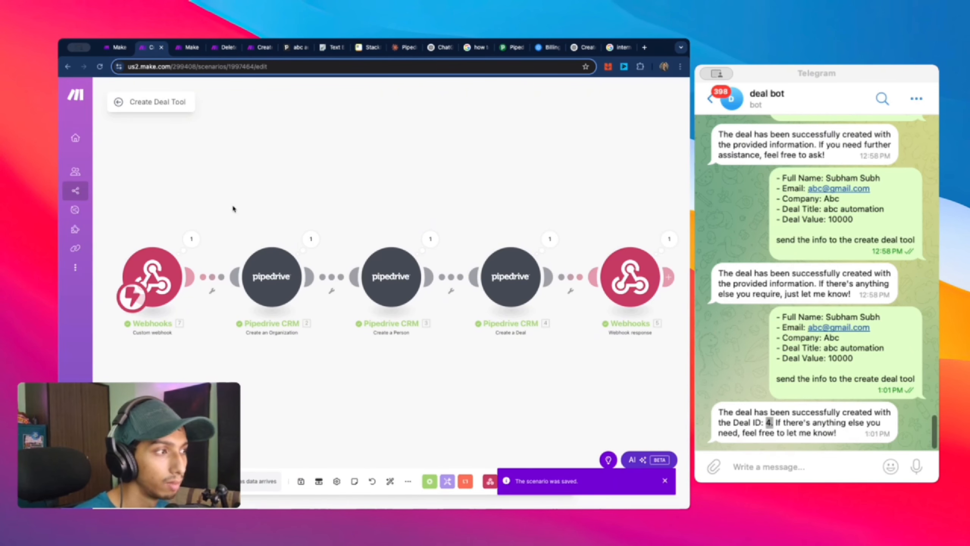
click(118, 101)
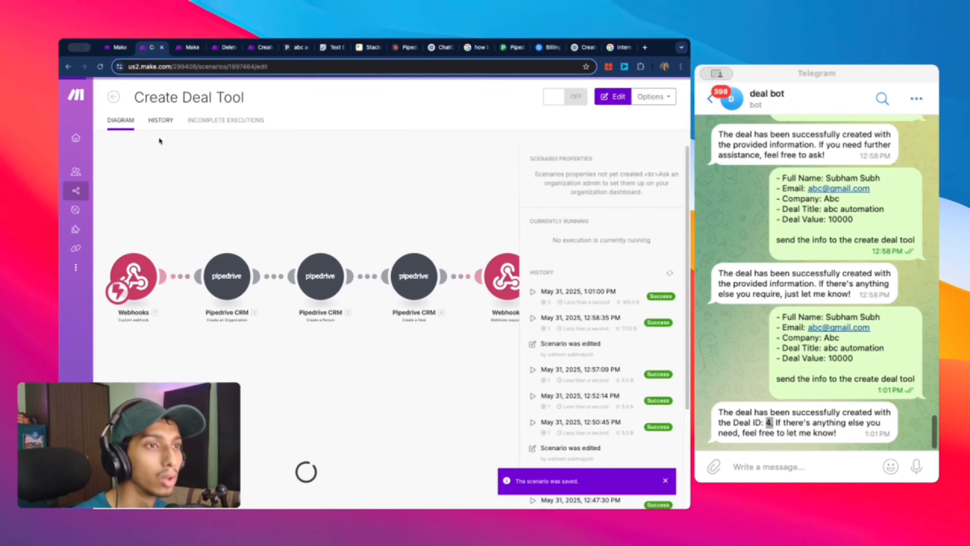
click(114, 99)
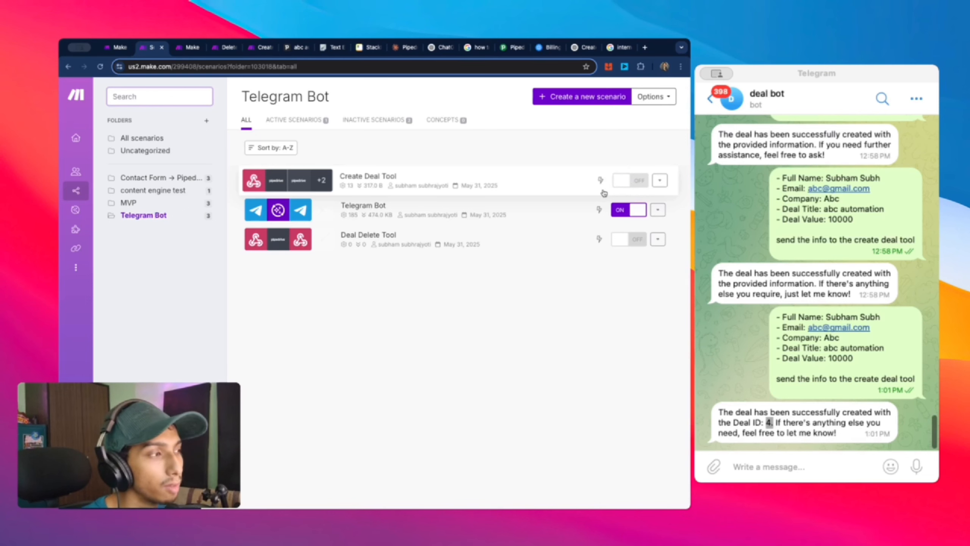
click(638, 184)
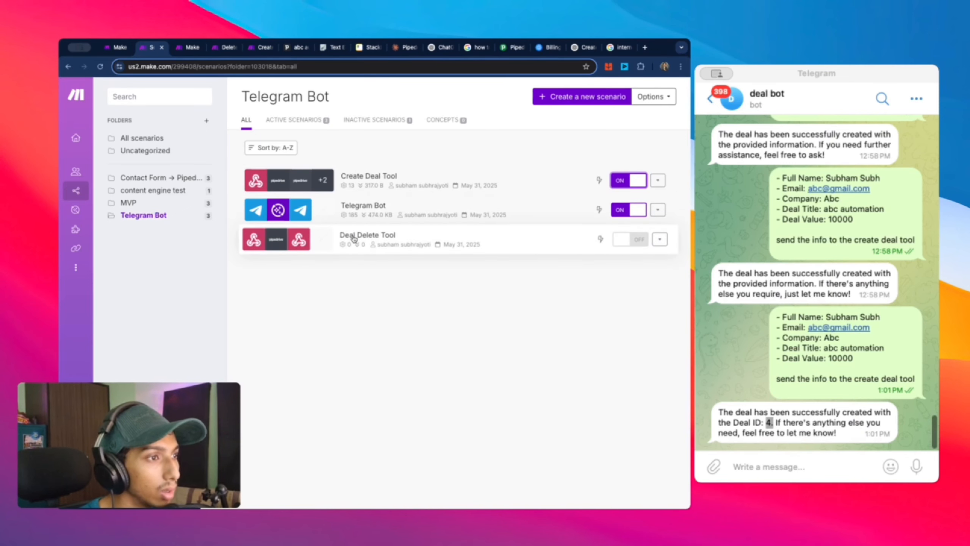
Step: In Deal Delete Tool, delete the old trigger, add a Custom webhook using the Delete Deal Tool hook, and save
click(391, 234)
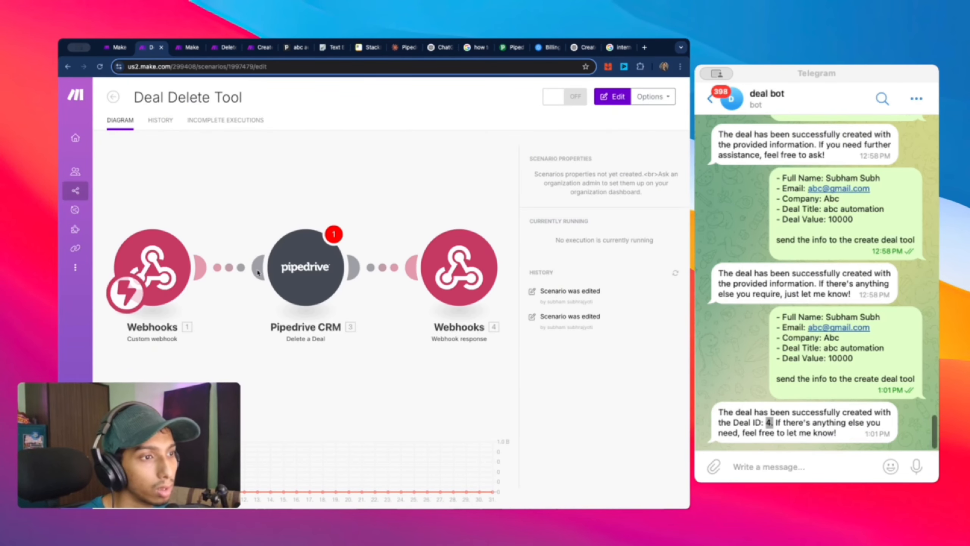
right_click(183, 268)
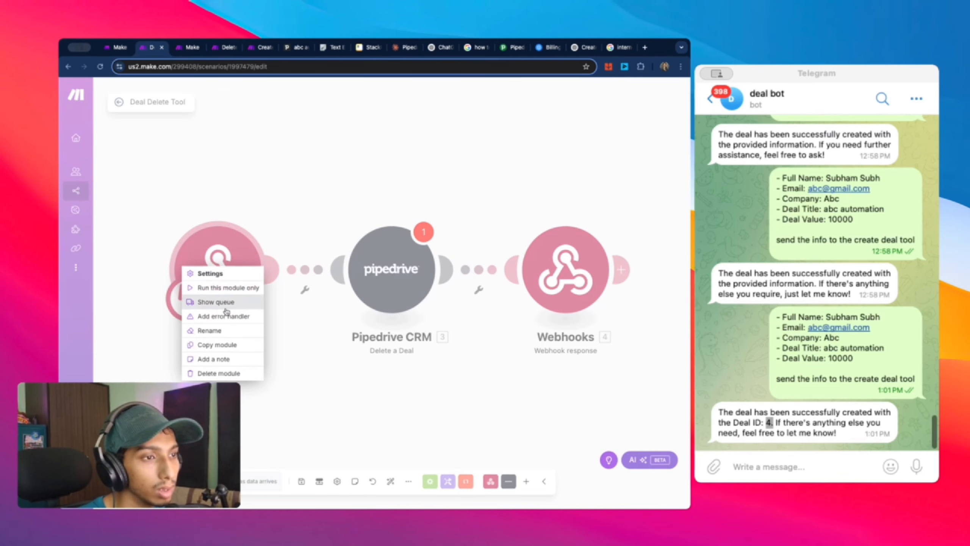
click(219, 373)
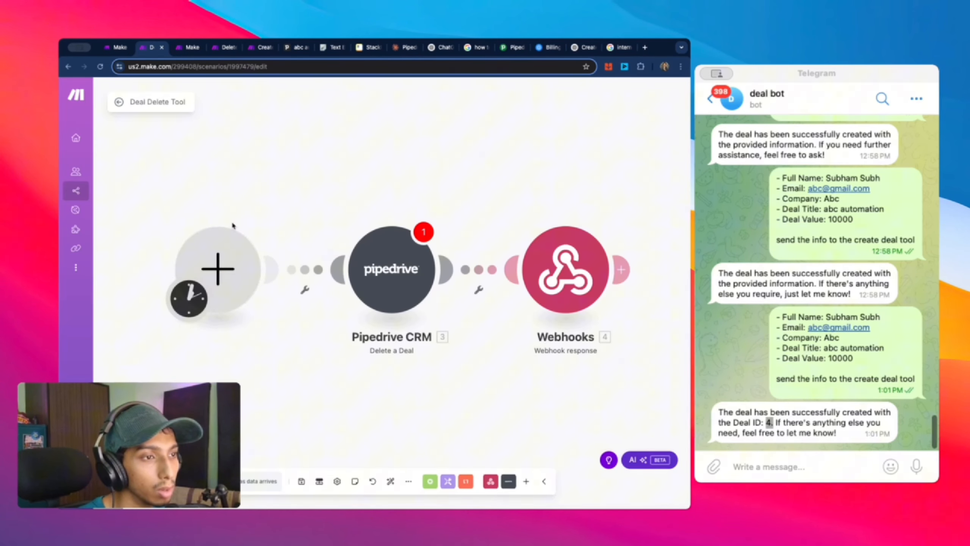
click(217, 269)
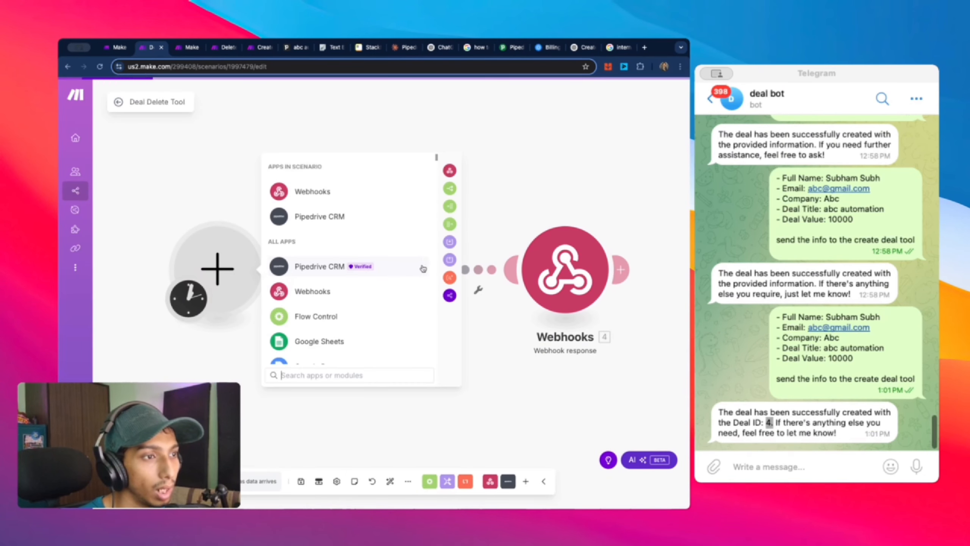
click(309, 195)
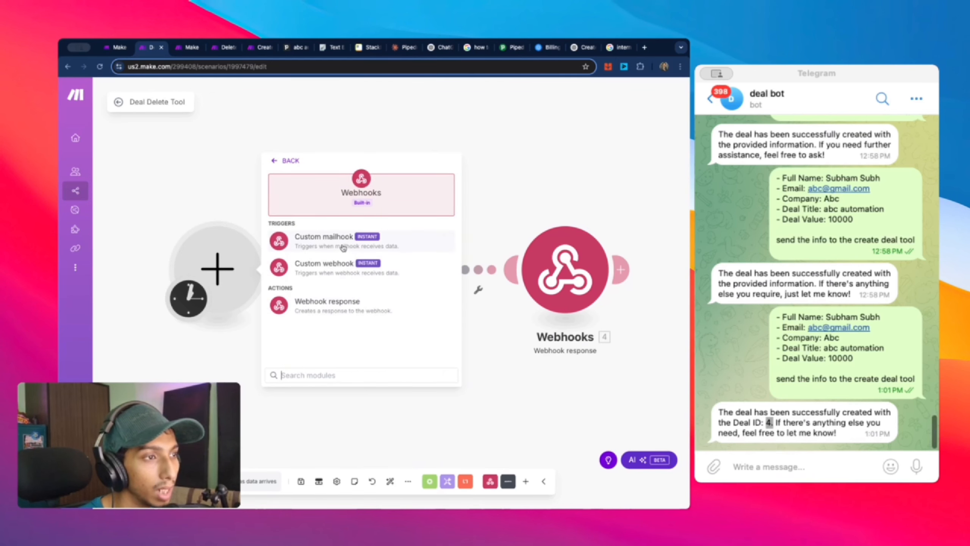
click(340, 263)
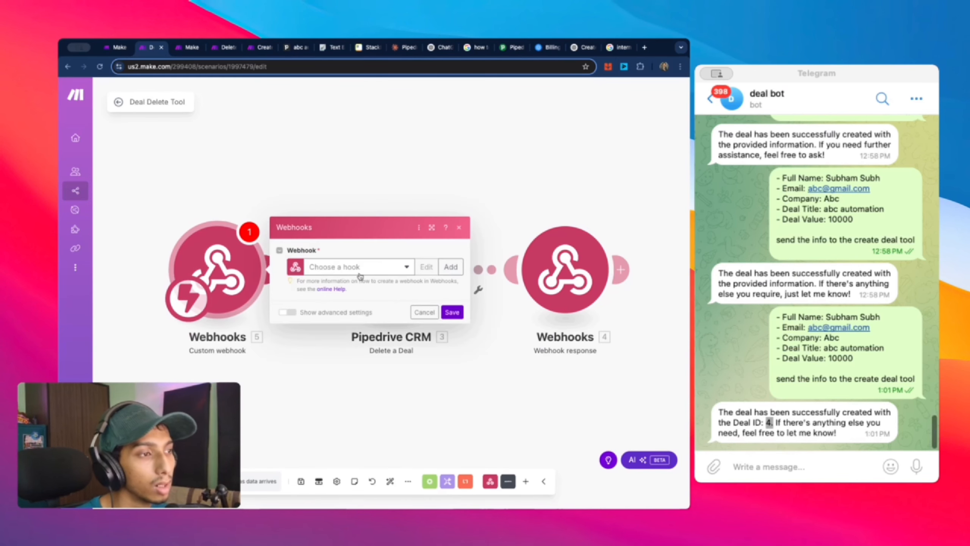
click(370, 269)
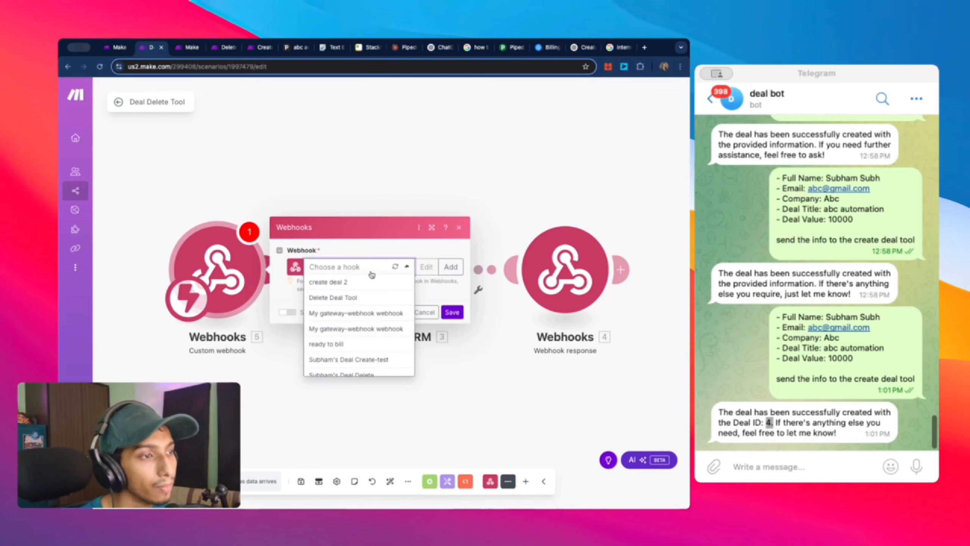
click(374, 302)
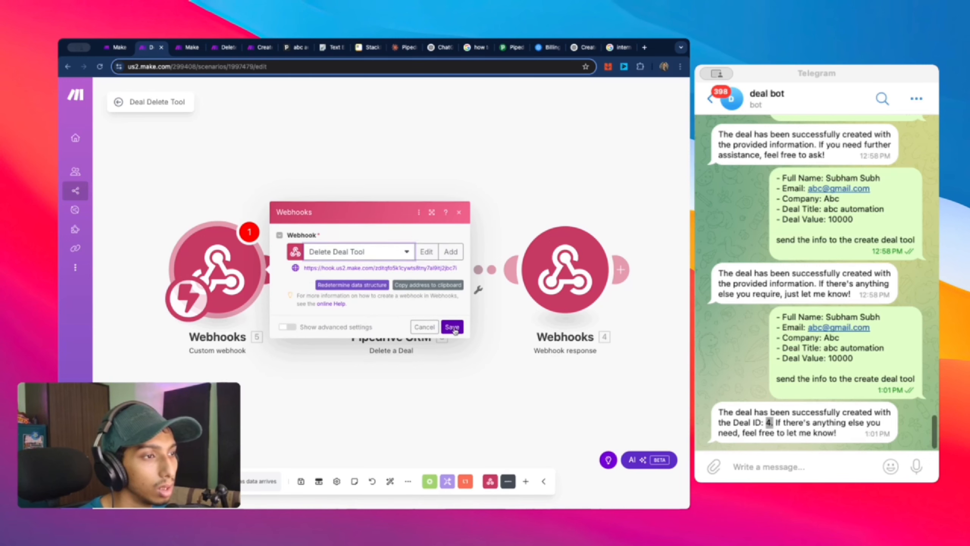
click(453, 328)
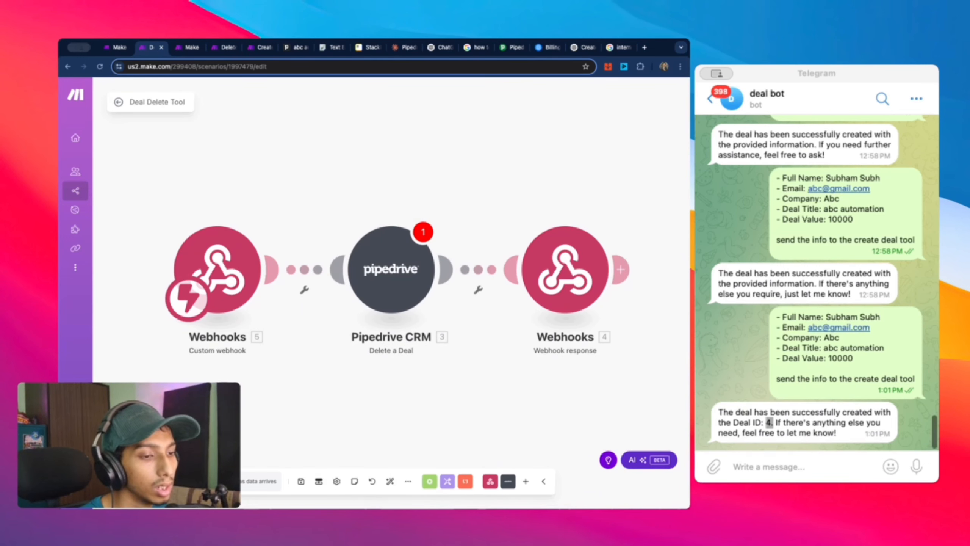
key(super+s)
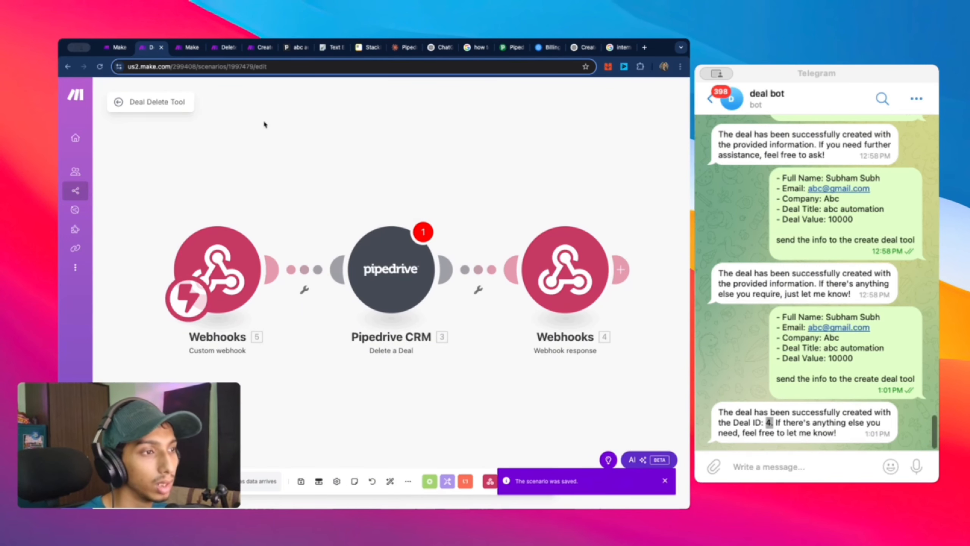
Step: After checking the Deal Bot 2 agent, run only the Custom webhook trigger so it awaits data
click(185, 47)
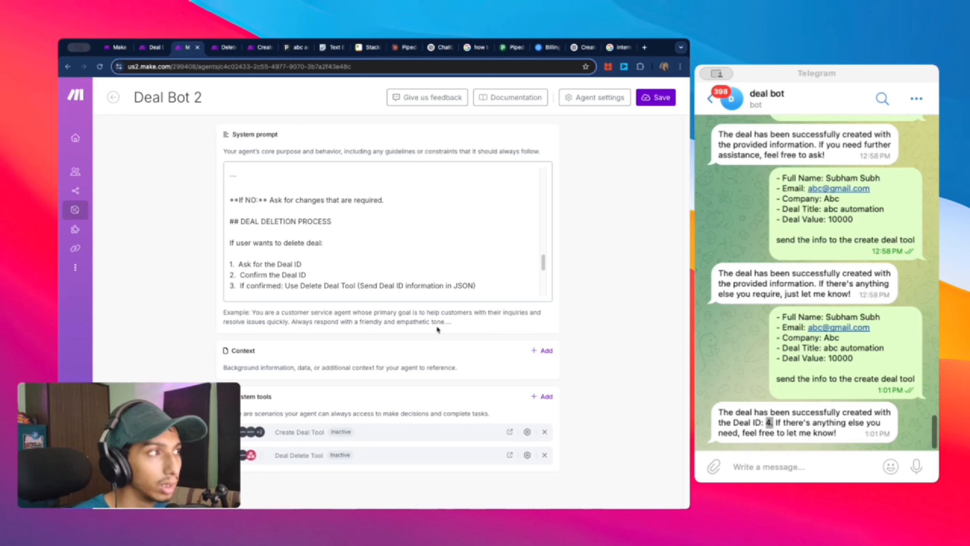
click(150, 47)
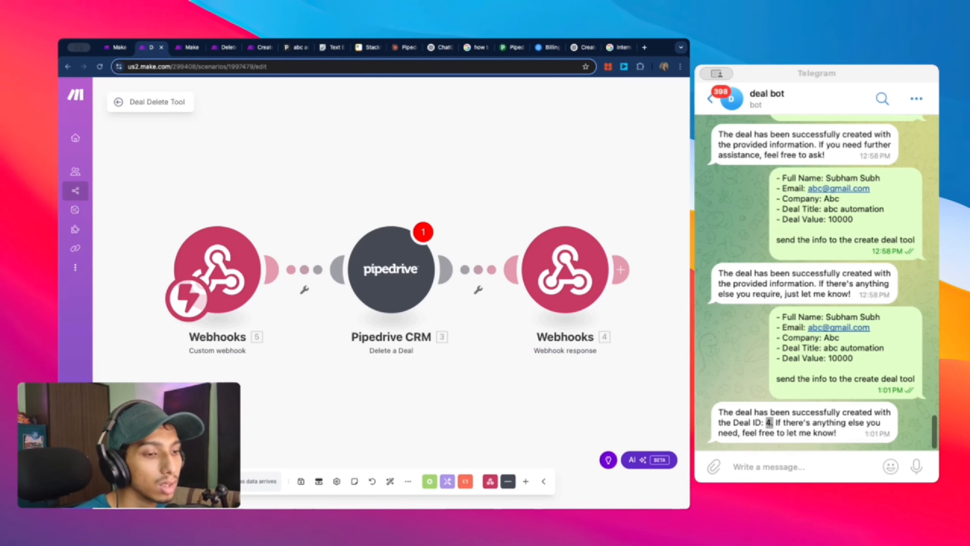
right_click(222, 248)
click(252, 271)
click(813, 462)
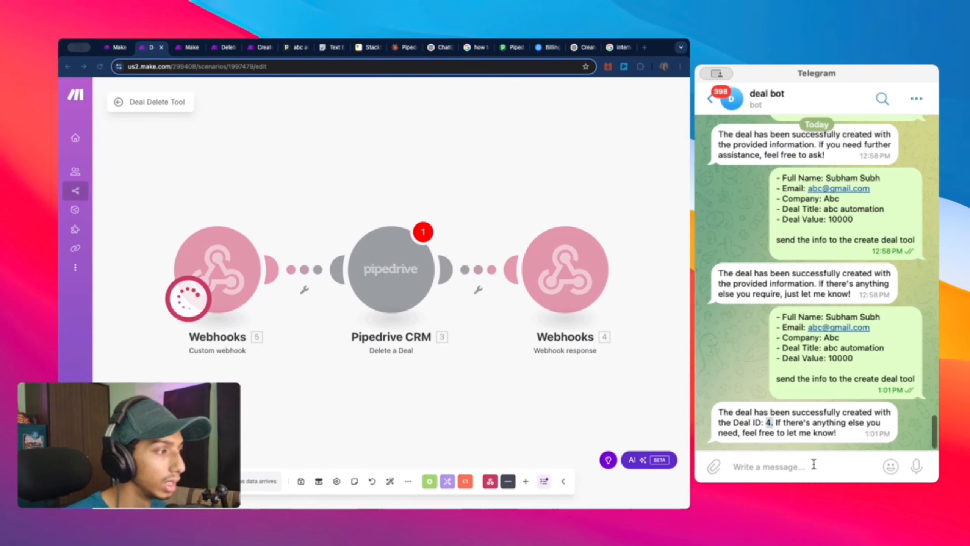
Step: Send 'delete a deal', then '4', then 'yes' to the Telegram bot to delete deal 4
text(delete)
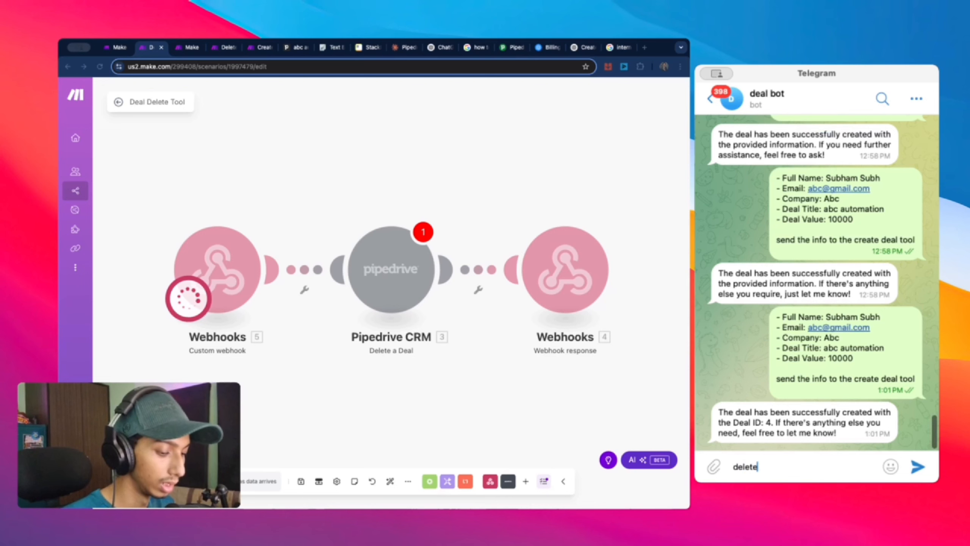
text( a deal)
key(Return)
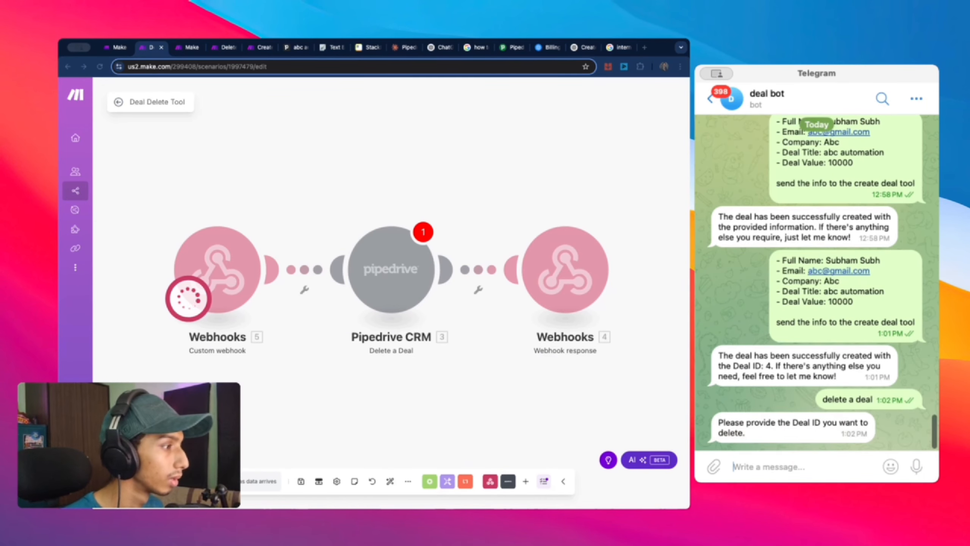
text(4)
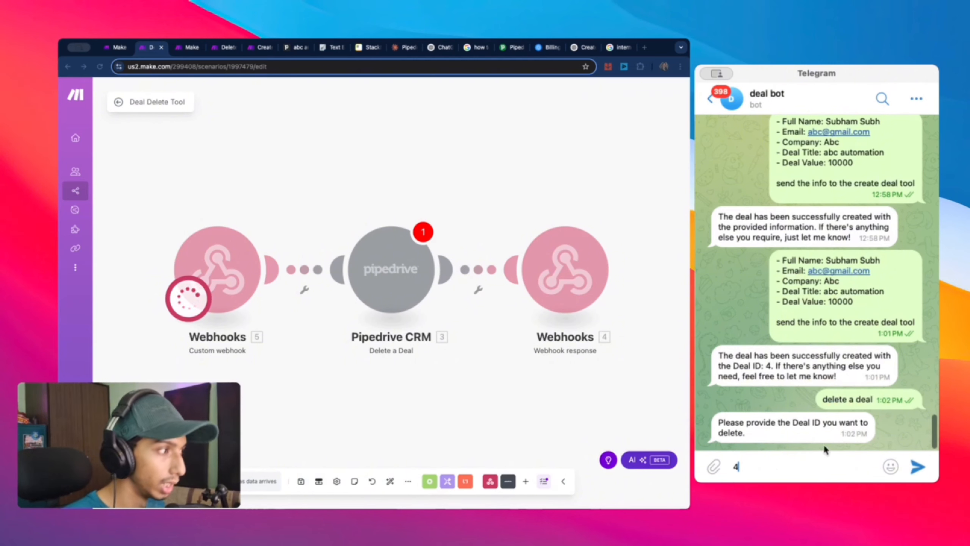
key(Return)
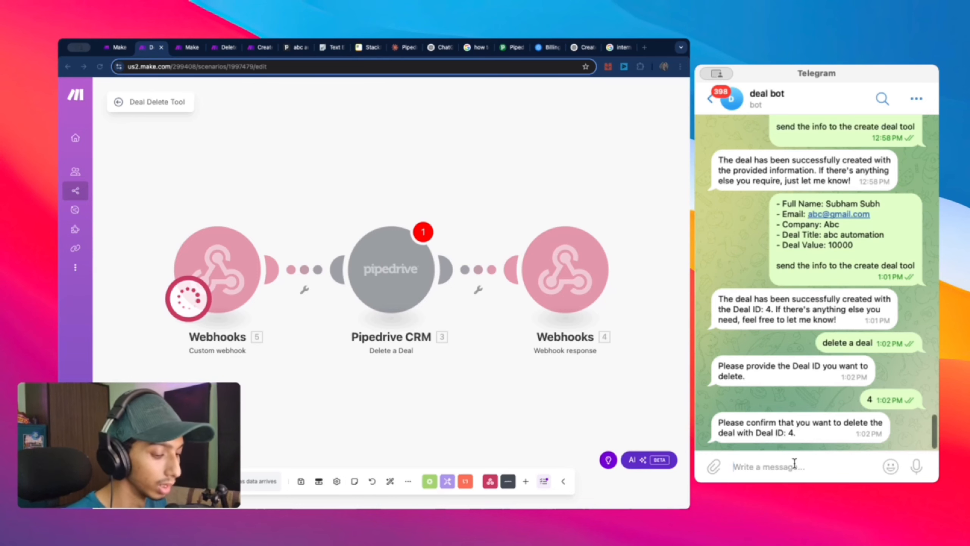
text(yes)
key(Return)
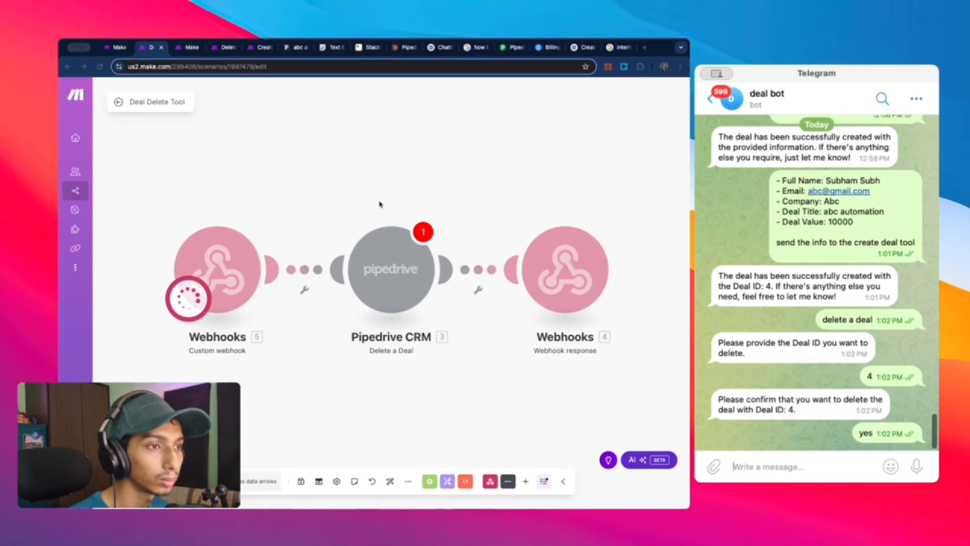
click(320, 199)
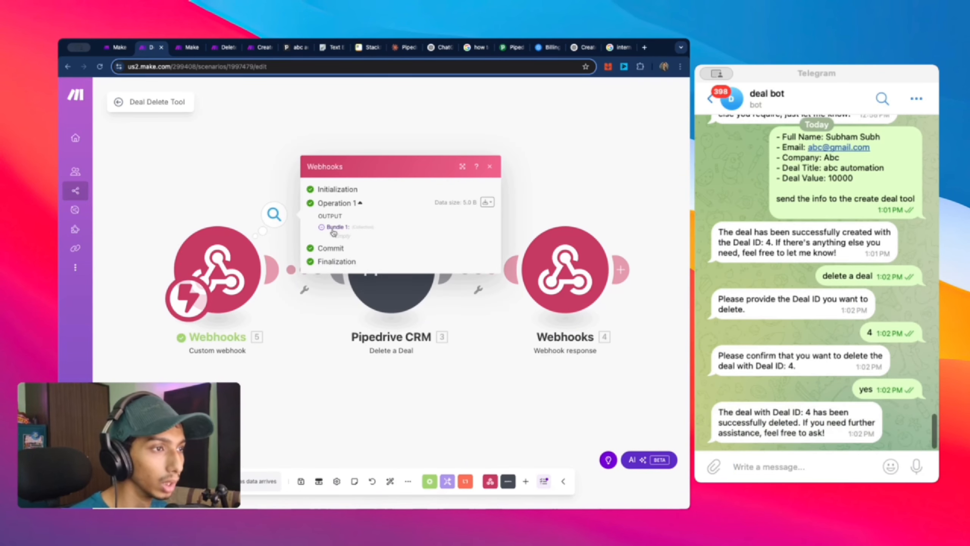
Step: Leave the Deal Delete Tool editor and return to the Telegram Bot folder's scenario list
right_click(231, 259)
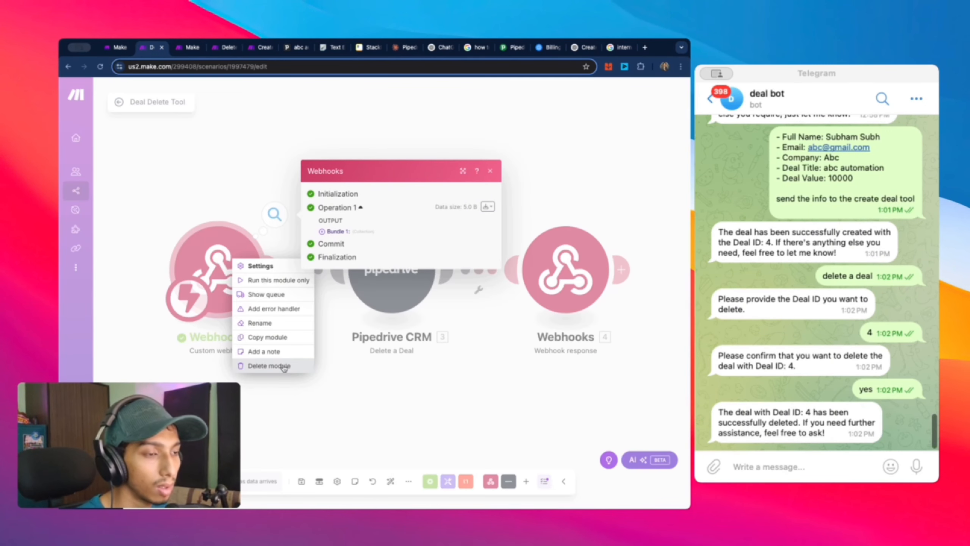
click(284, 366)
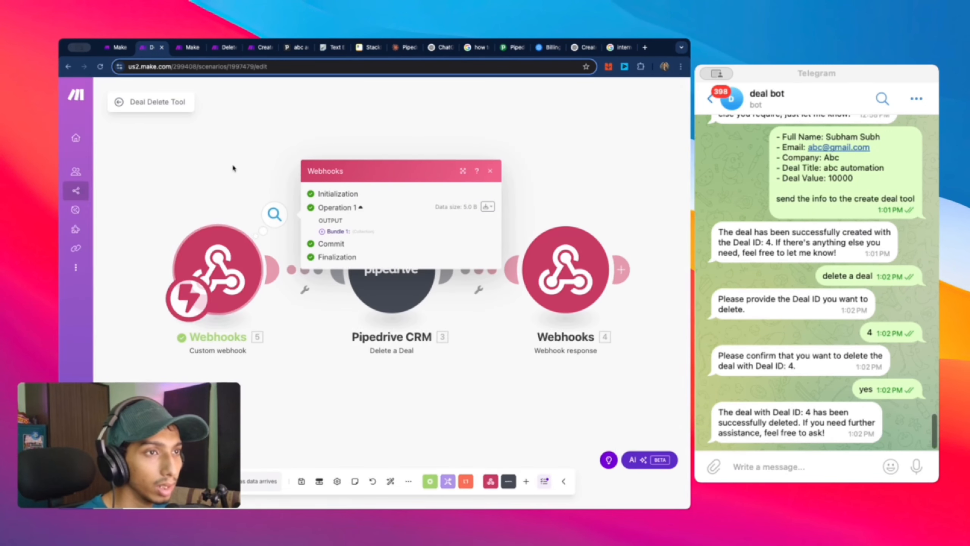
click(117, 101)
click(114, 97)
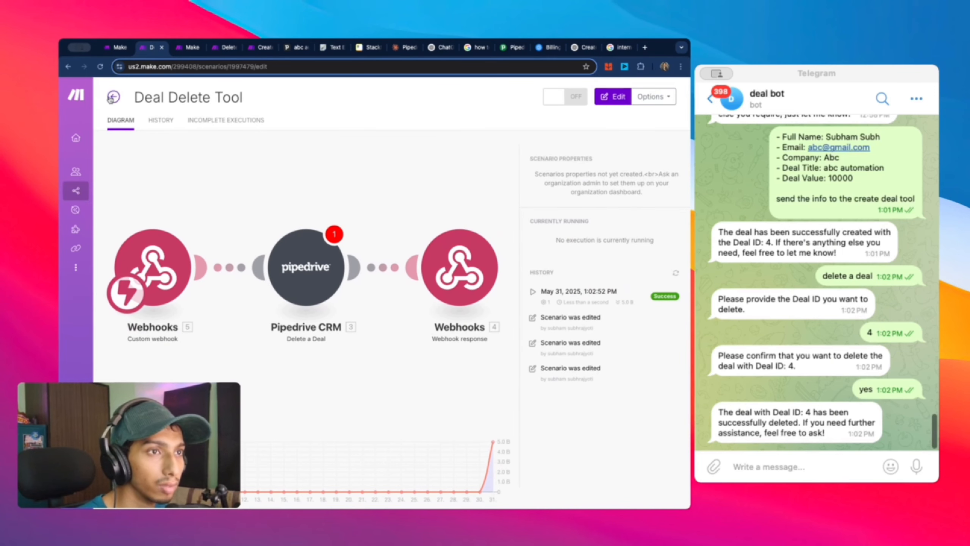
Step: In Create Deal Tool, review the Creat Deal tool hook's advanced Data structure setting and save it
click(376, 183)
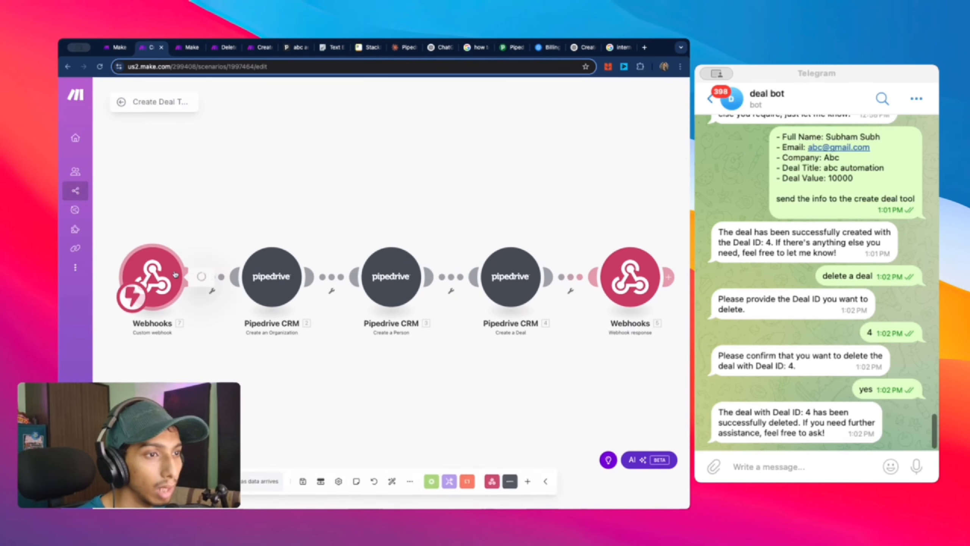
click(149, 278)
click(351, 263)
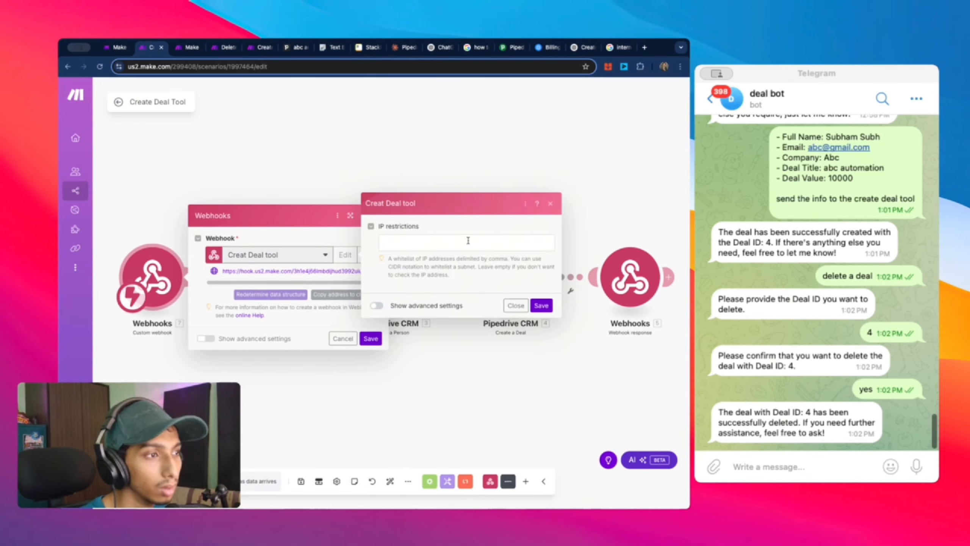
click(374, 307)
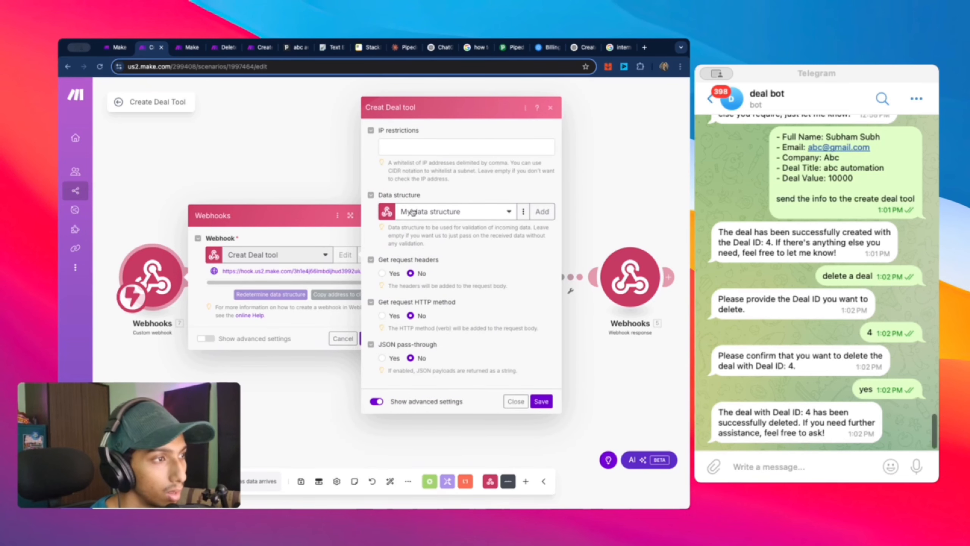
click(511, 210)
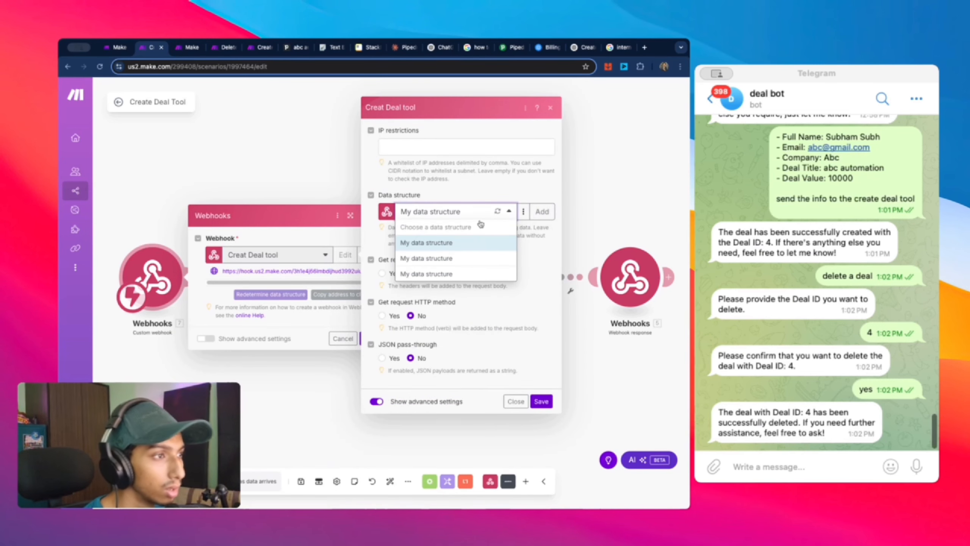
click(541, 401)
click(369, 338)
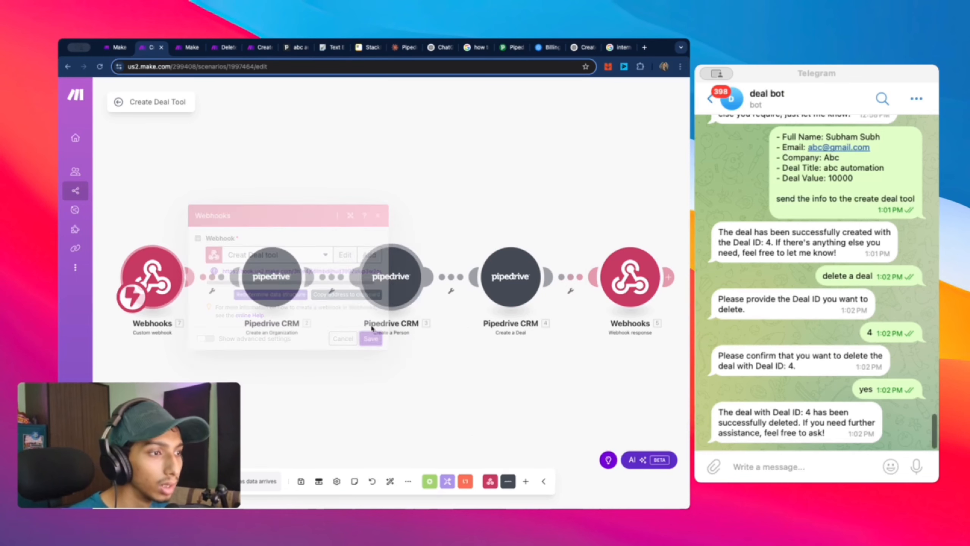
click(119, 102)
Step: In Deal Delete Tool, replace the trigger with a Custom webhook using the Delete Deal Tool hook
click(115, 98)
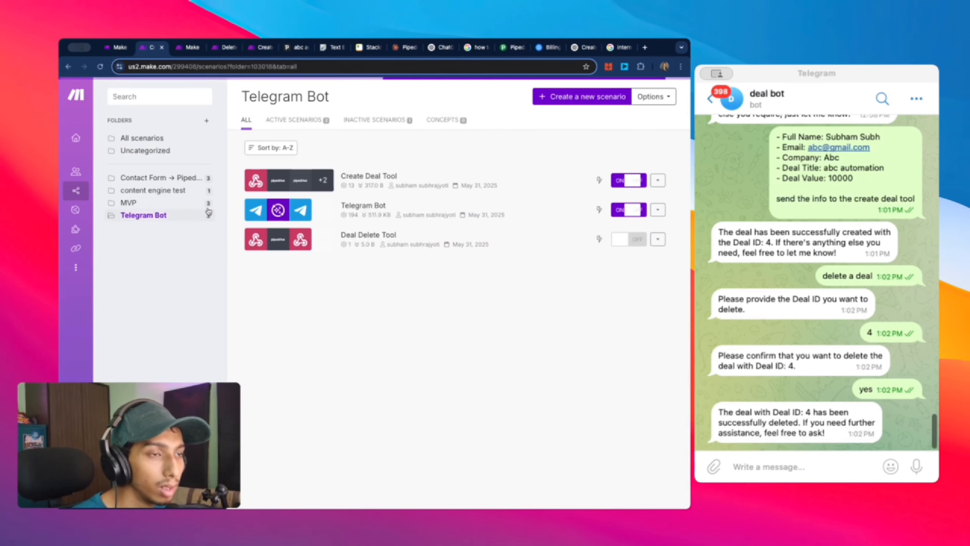
click(368, 236)
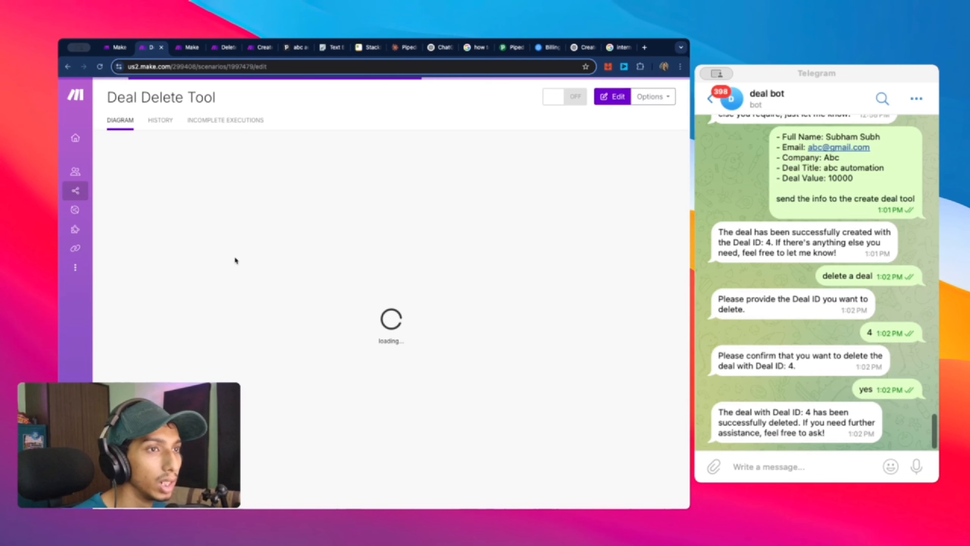
click(153, 262)
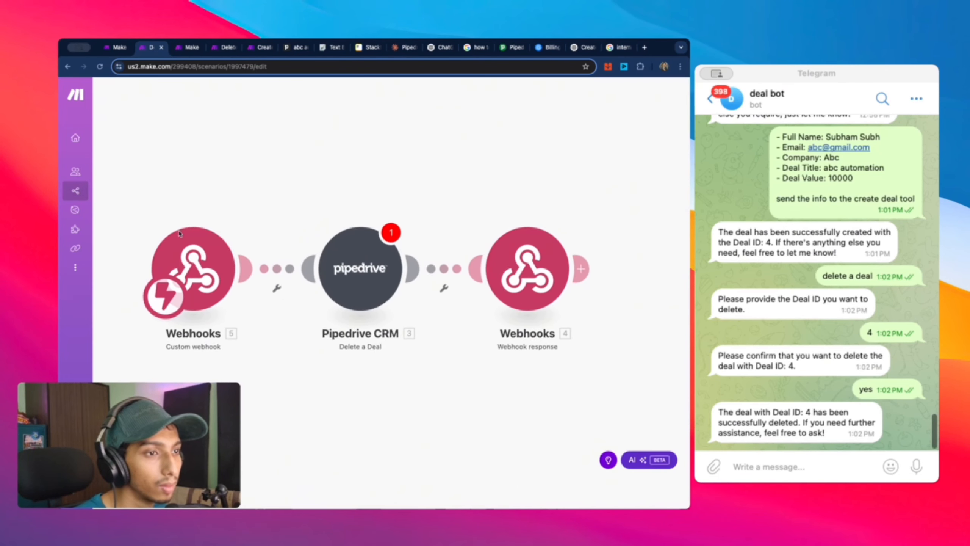
right_click(211, 260)
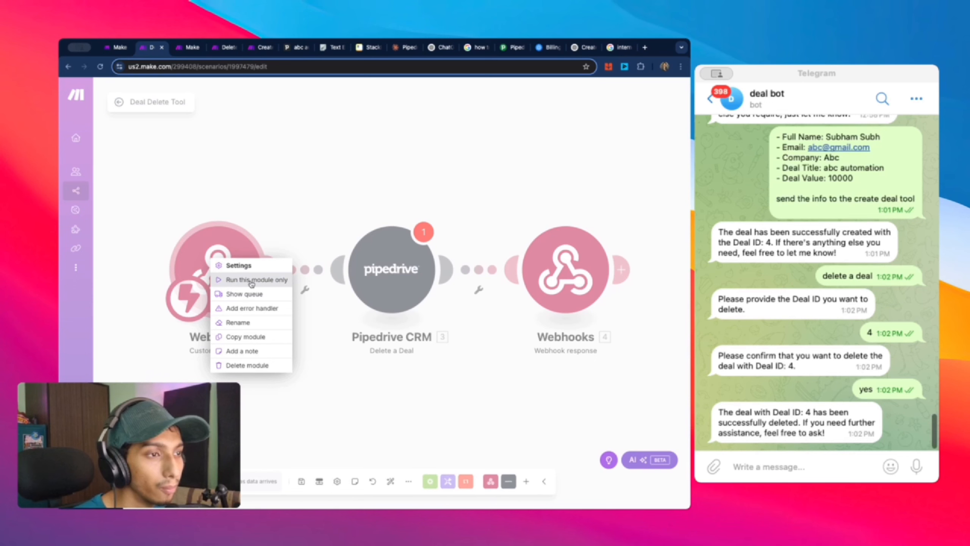
click(246, 365)
click(213, 256)
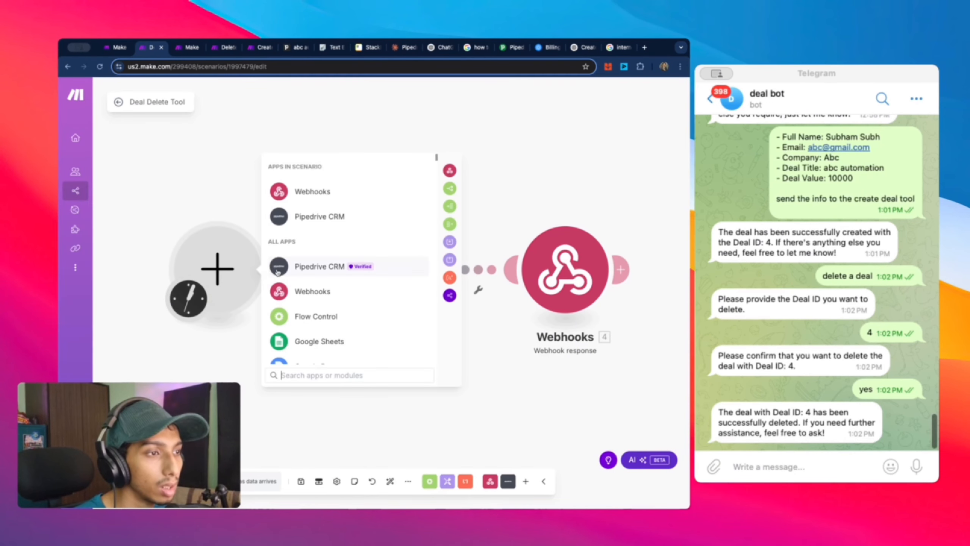
click(313, 190)
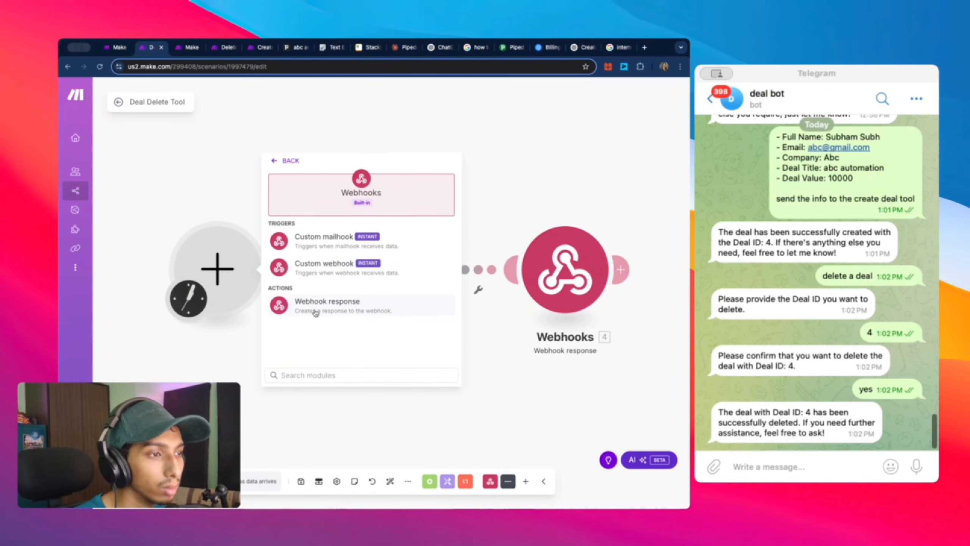
click(325, 269)
click(364, 268)
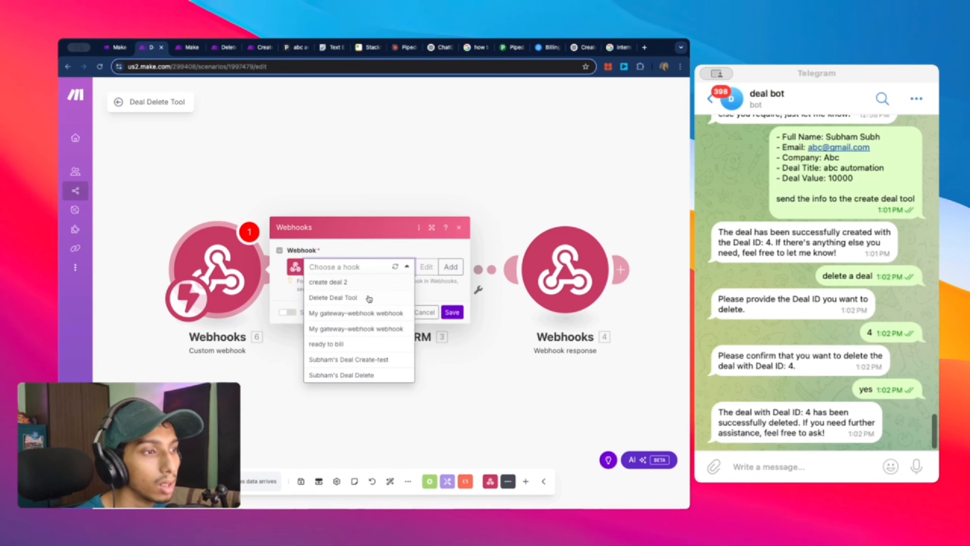
click(365, 297)
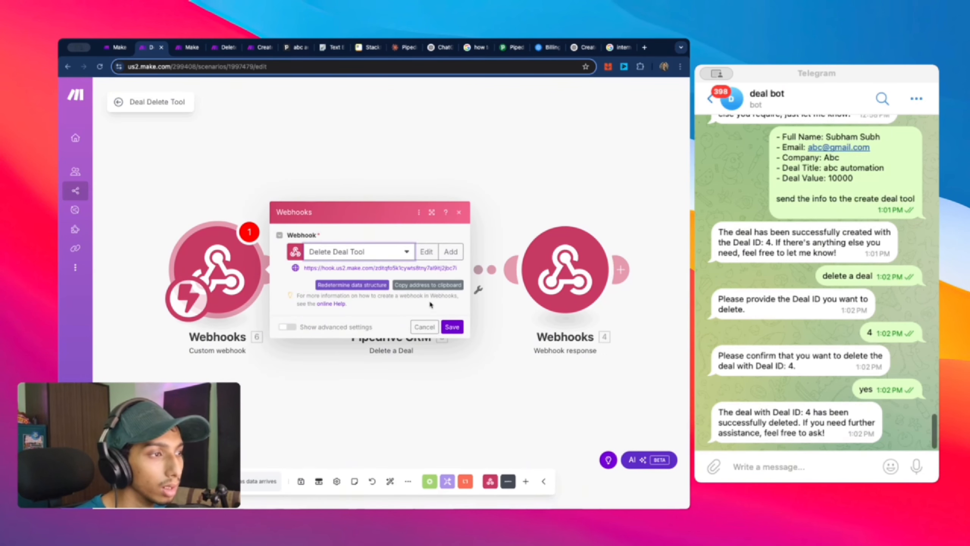
Step: Start a new data structure for the hook and copy the sample Deal_Id JSON from Deal Bot 2's prompt
click(427, 252)
click(458, 302)
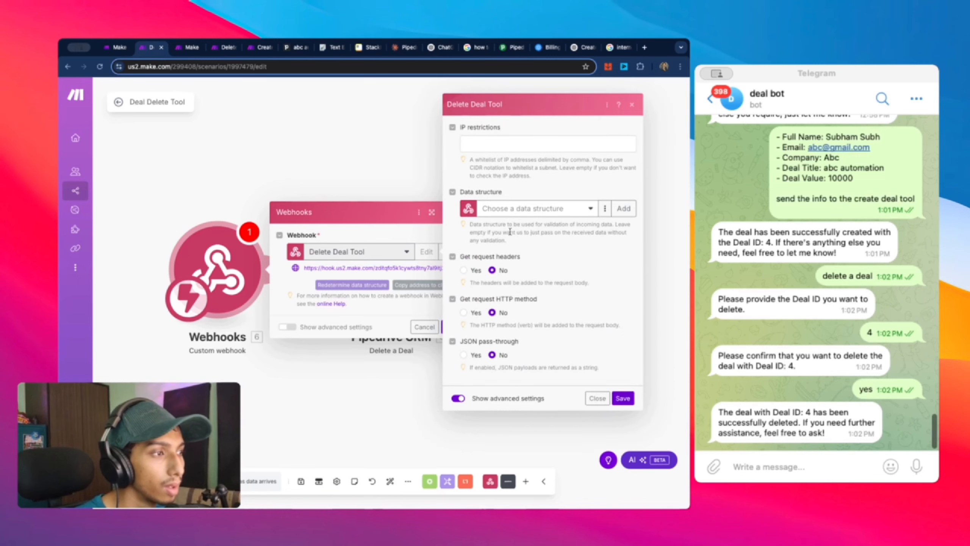
click(525, 214)
click(620, 208)
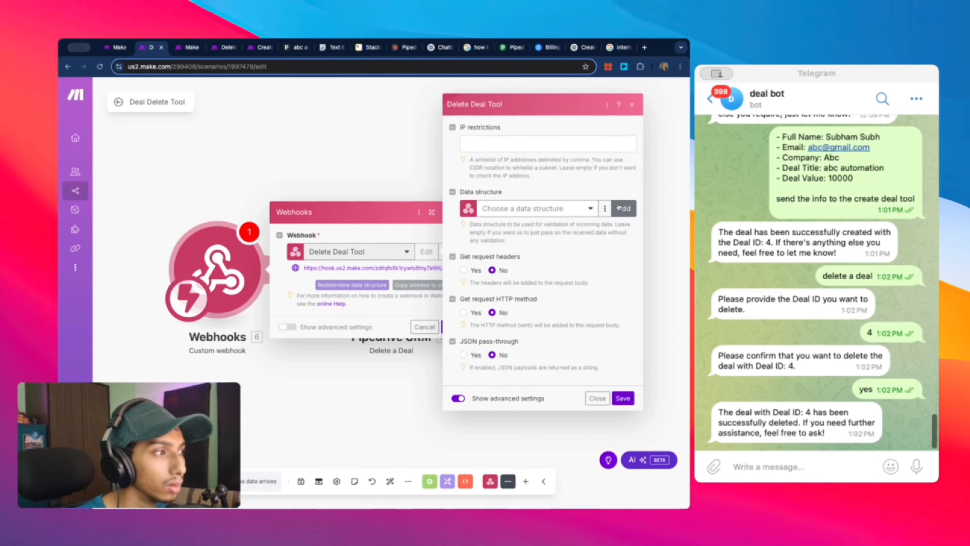
click(193, 47)
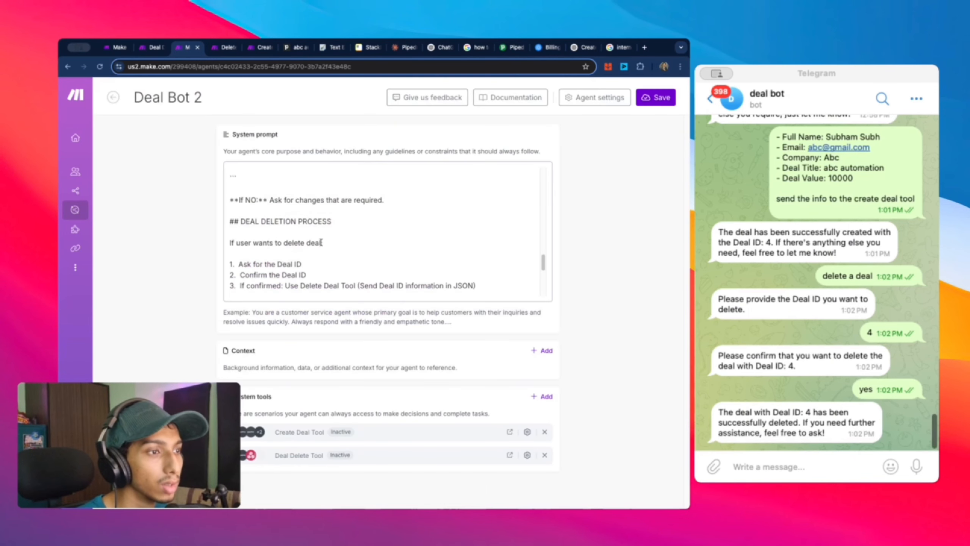
scroll(323, 268, down, 3)
drag(230, 175, 242, 203)
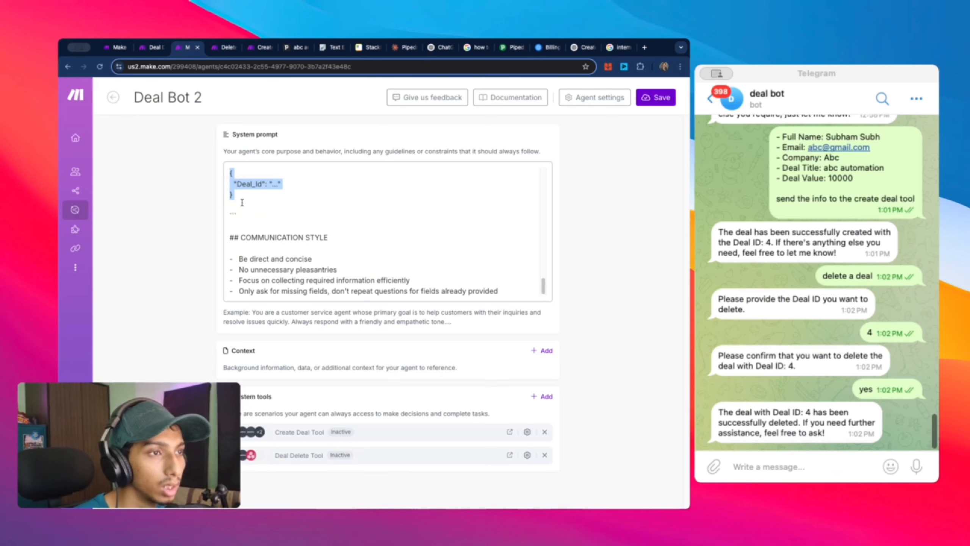
click(137, 47)
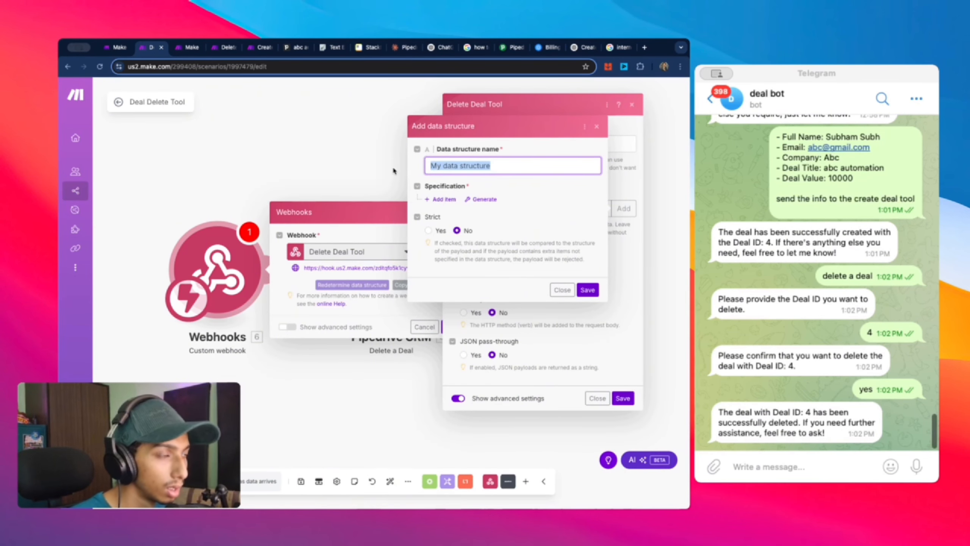
Step: Generate the Deal_Id text field from the pasted JSON, then save the structure, hook and trigger
click(482, 199)
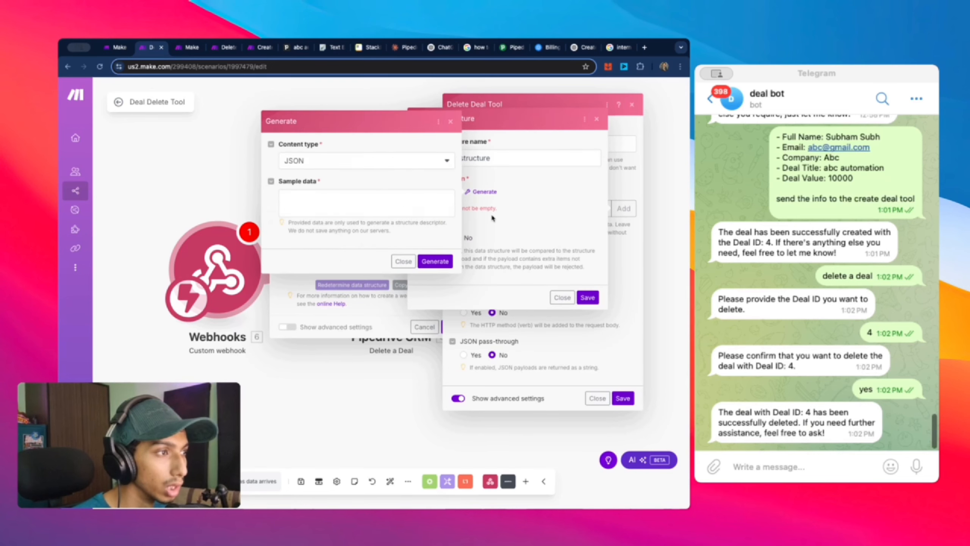
click(363, 200)
text({   "Deal_id": "..." })
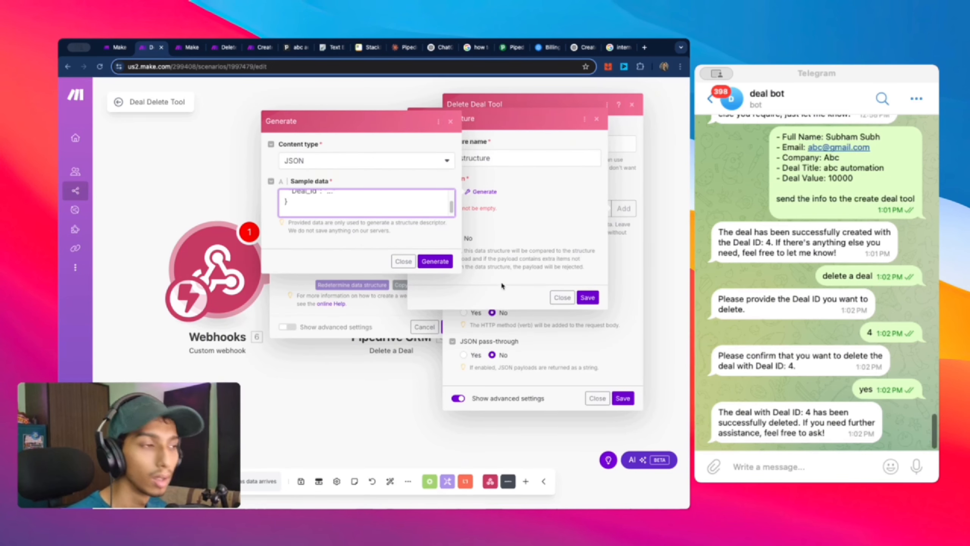
click(435, 262)
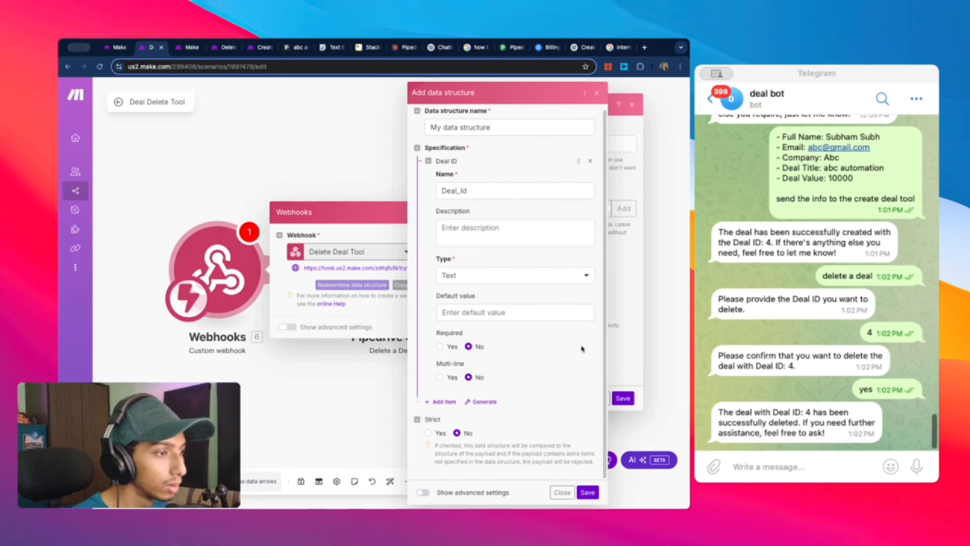
click(587, 492)
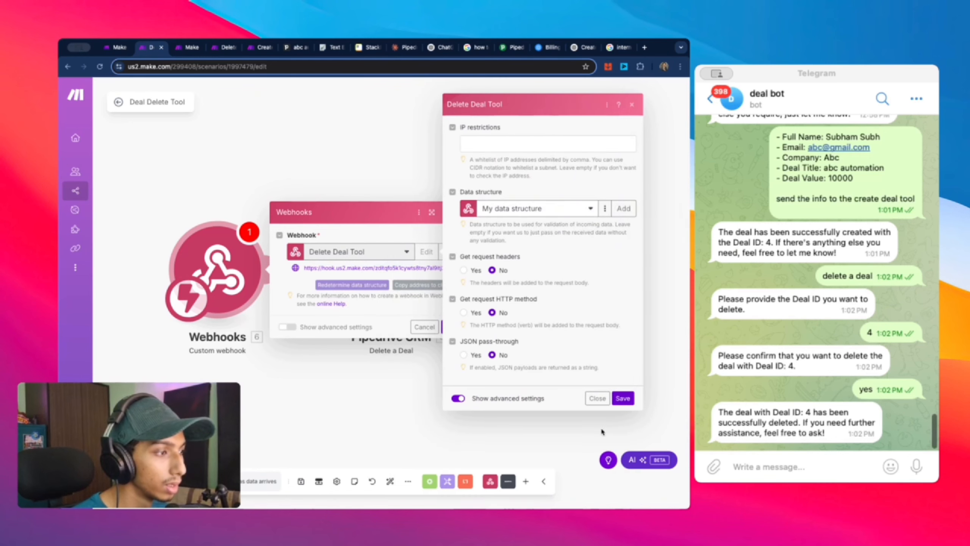
click(623, 399)
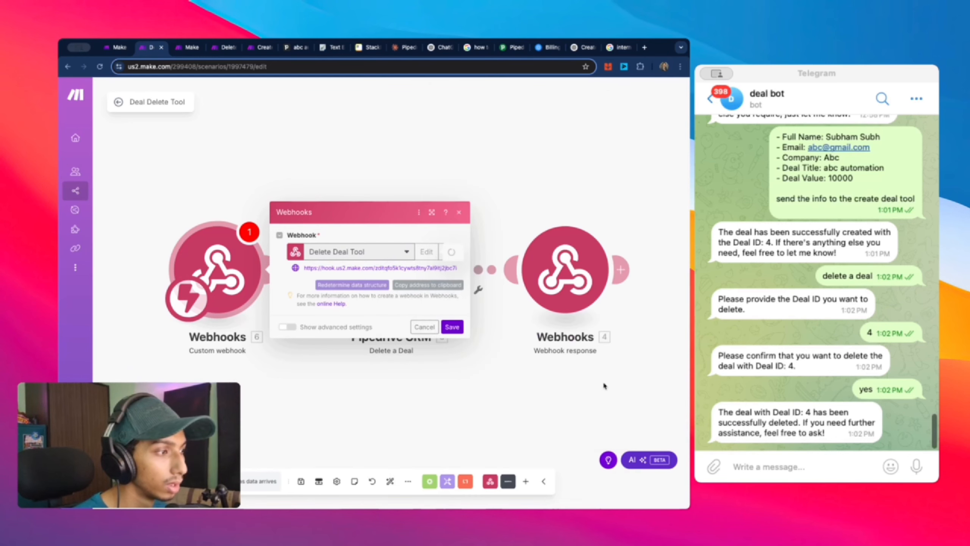
click(452, 327)
right_click(200, 255)
Step: Re-add a Custom webhook trigger with the Delete Deal Tool hook and run only that module to await data
click(237, 428)
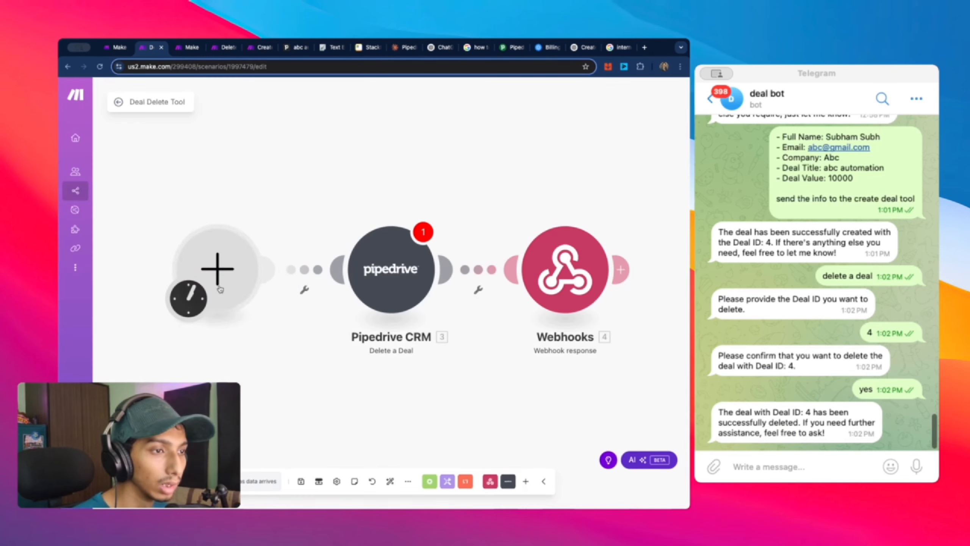
right_click(220, 289)
click(252, 292)
click(340, 290)
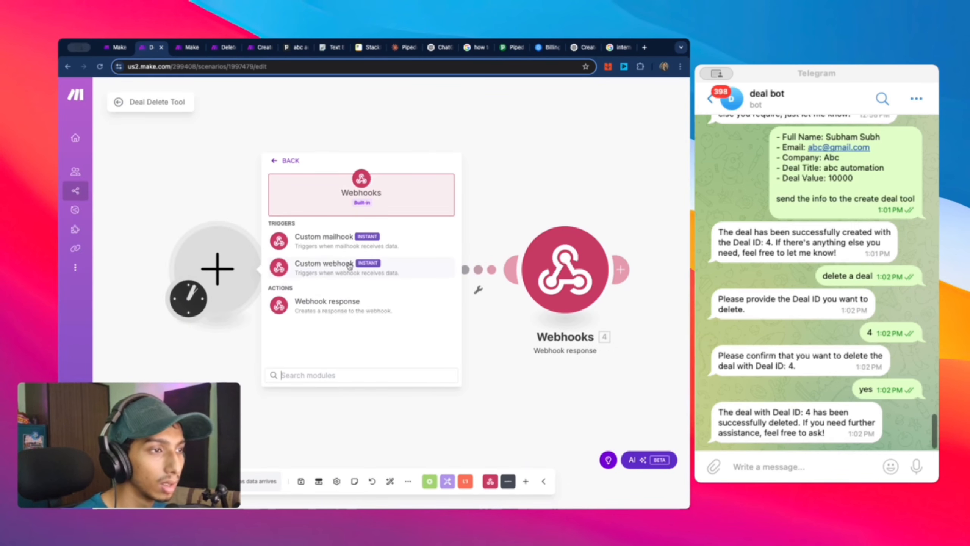
click(348, 270)
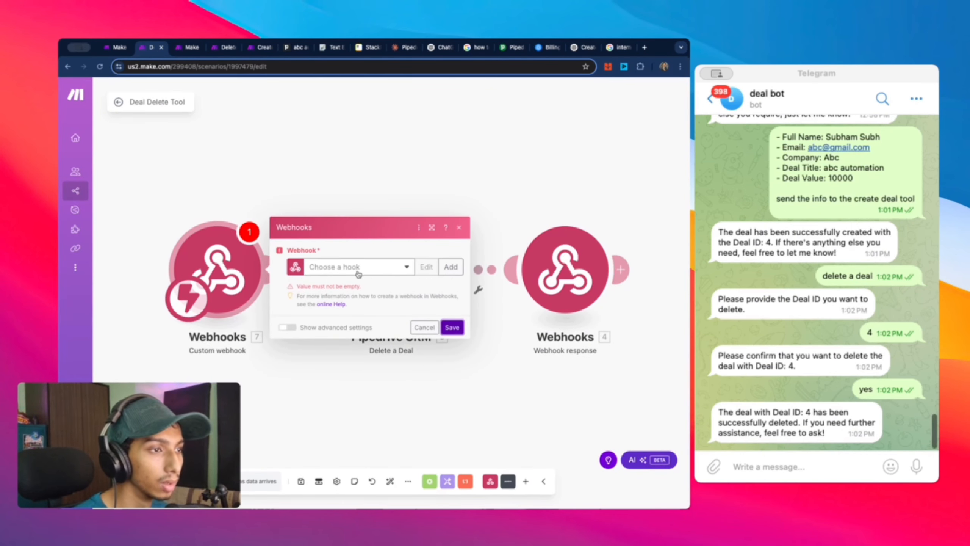
click(361, 270)
click(372, 298)
click(453, 322)
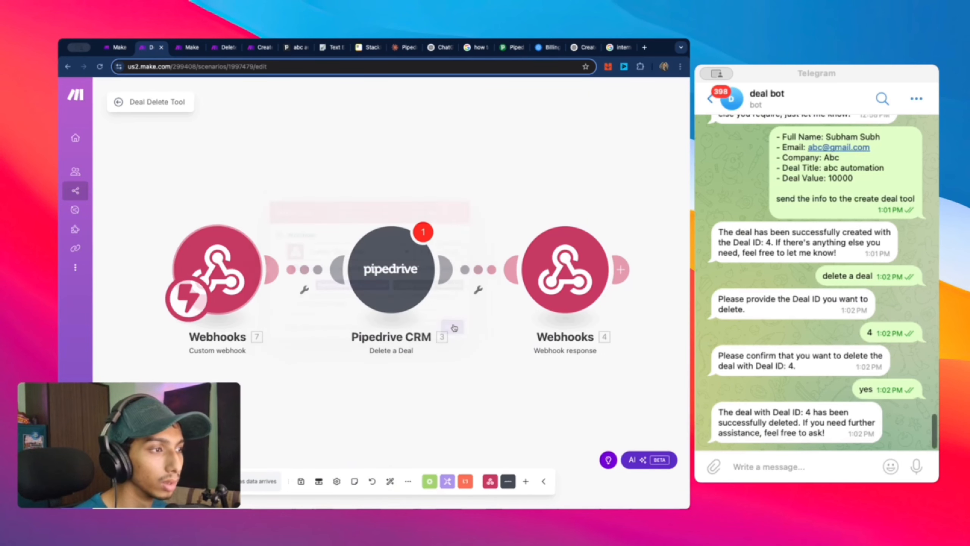
right_click(233, 311)
click(268, 335)
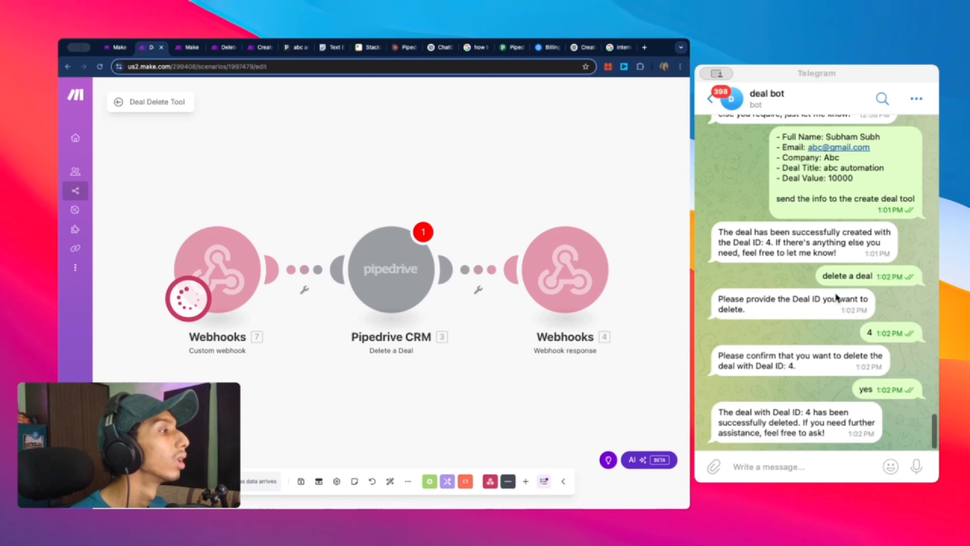
Step: Draft a message asking the deal bot to pass the info to the deal delete tool
click(769, 464)
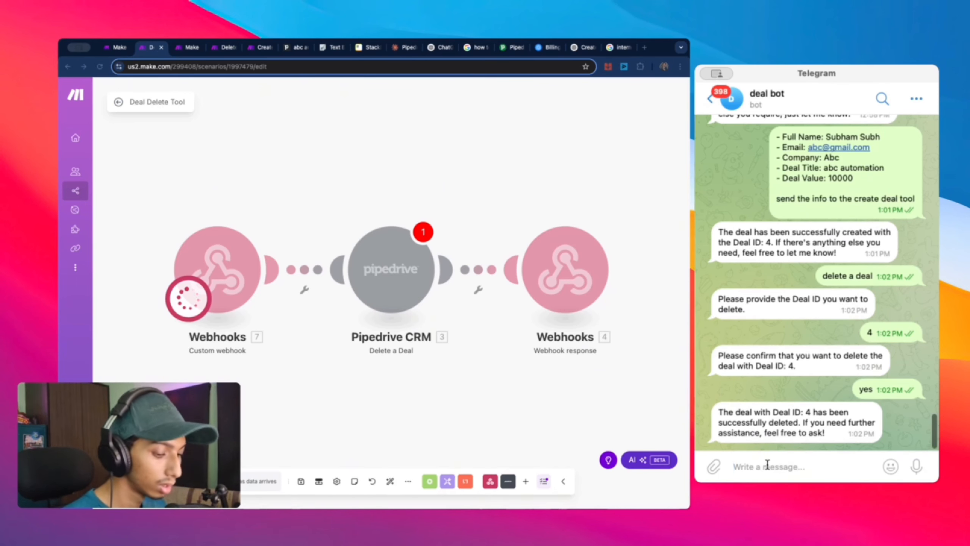
text(delete)
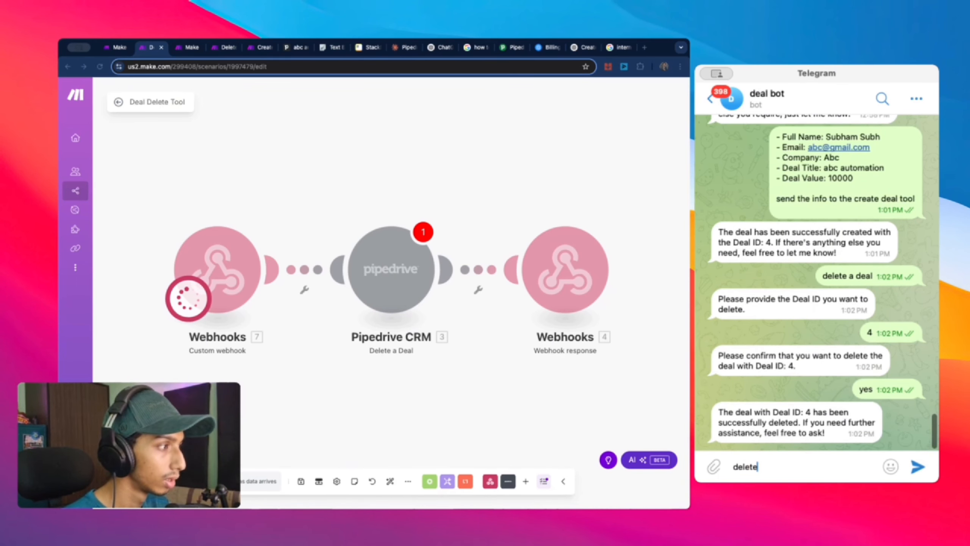
key(BackSpace)
key(BackSpace)
key(BackSpace)
key(BackSpace)
key(BackSpace)
key(BackSpace)
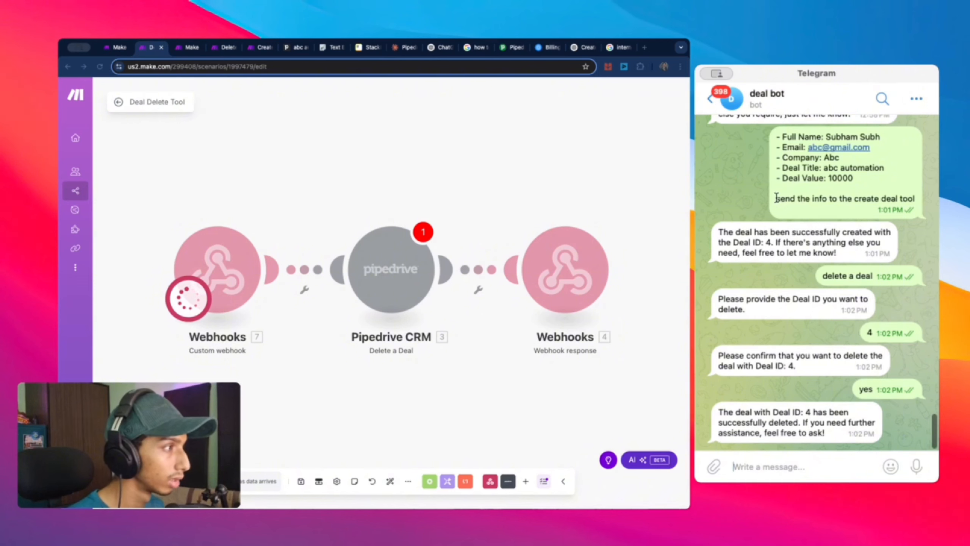
drag(776, 198, 924, 201)
key(super+c)
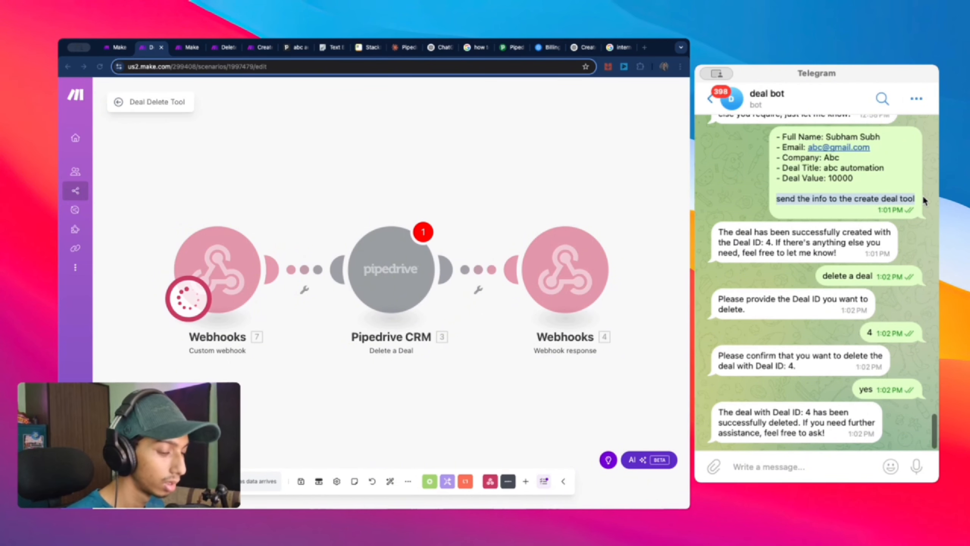
click(814, 466)
key(super+v)
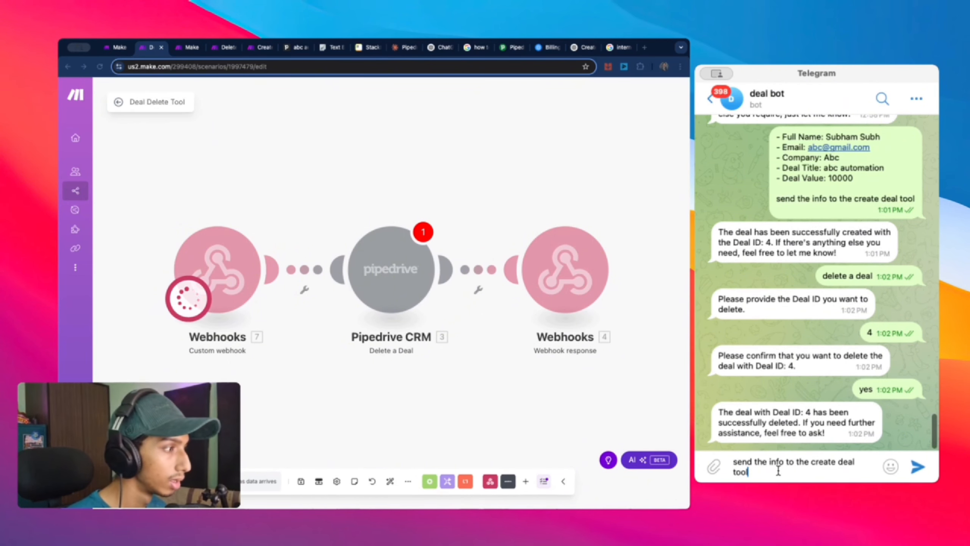
drag(770, 465, 788, 464)
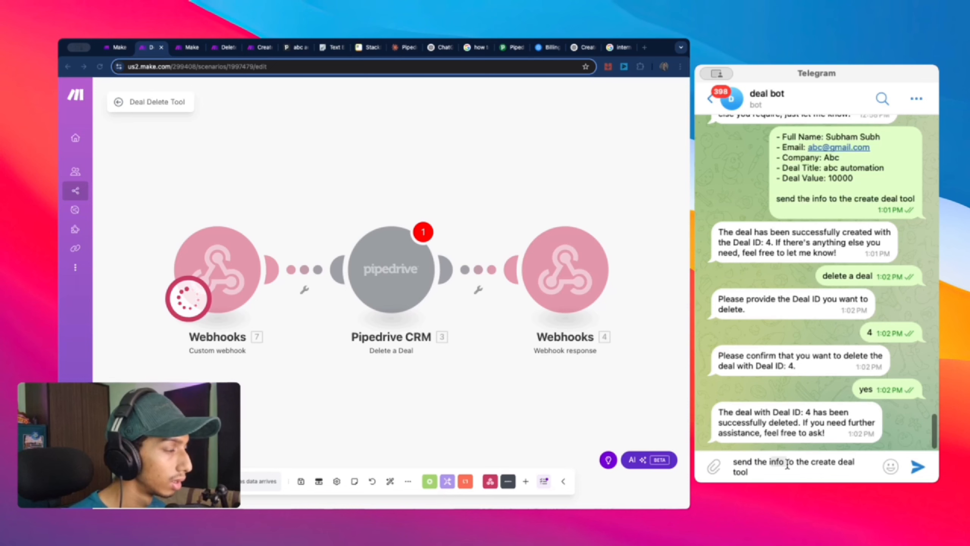
click(787, 464)
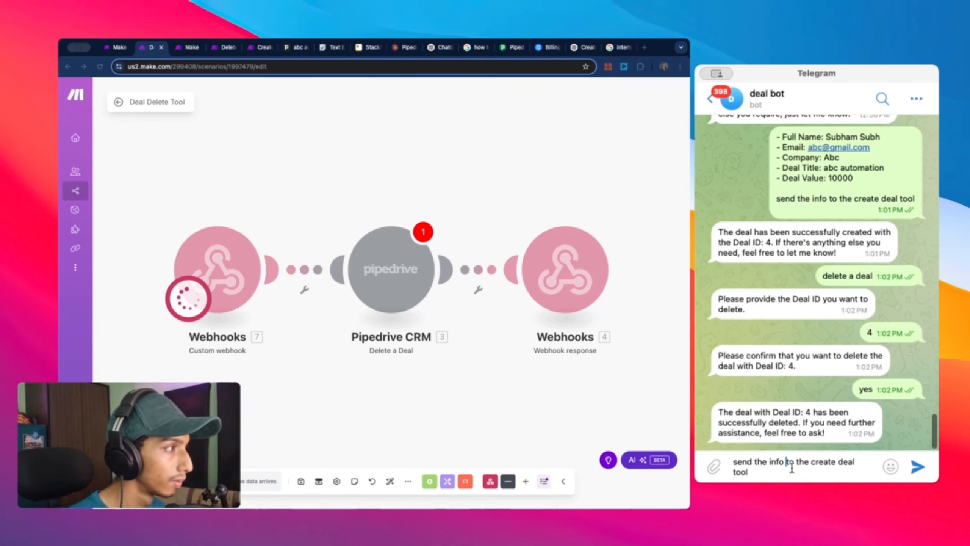
drag(781, 462, 828, 463)
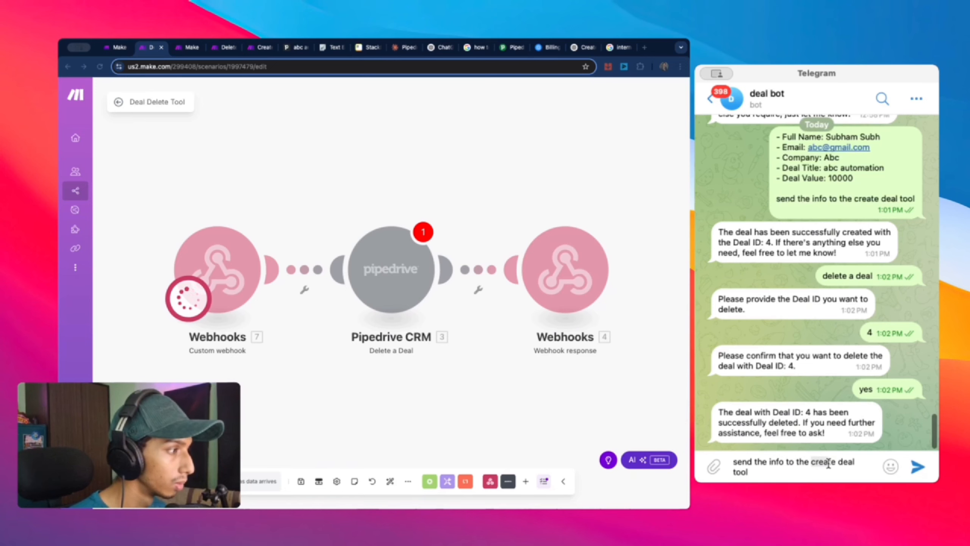
text(deal)
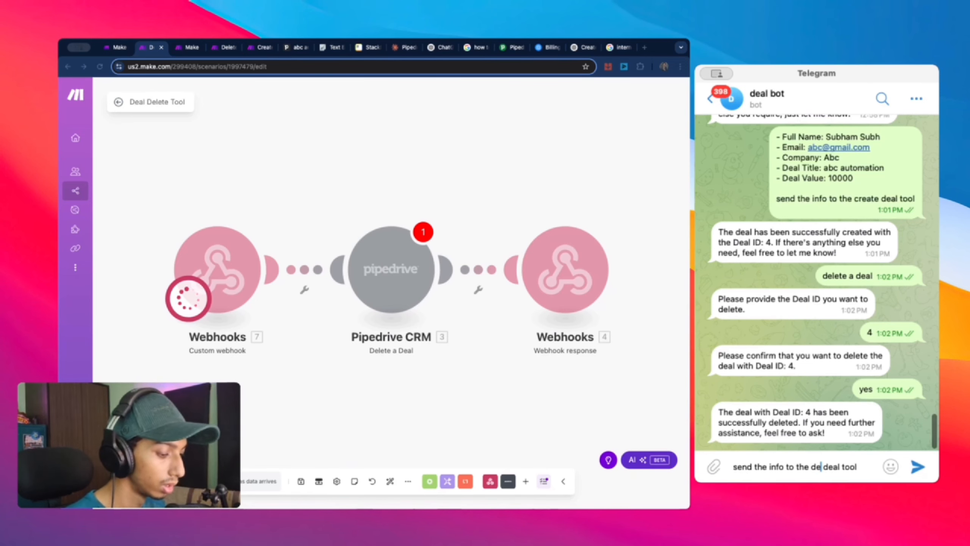
key(BackSpace)
key(BackSpace)
key(BackSpace)
key(BackSpace)
key(BackSpace)
key(BackSpace)
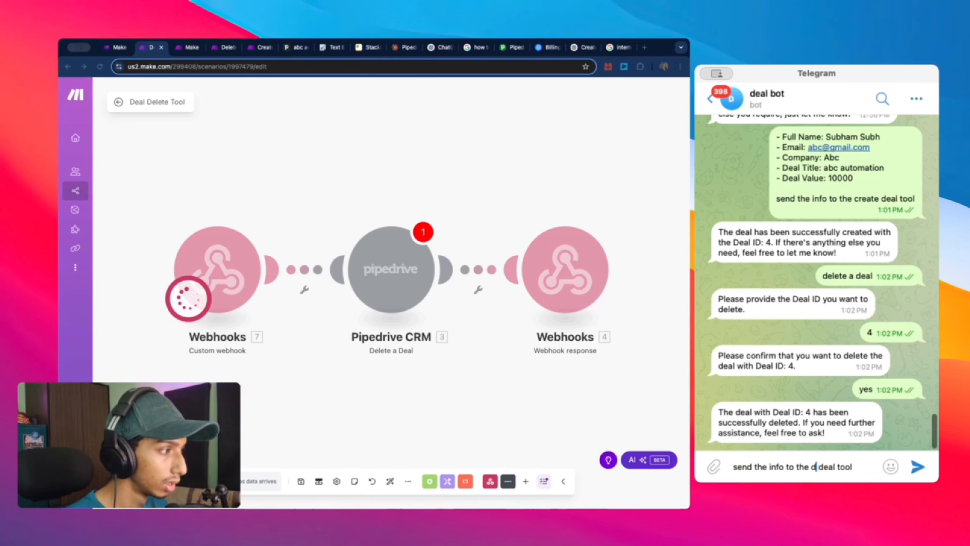
key(alt+Right)
text(delet)
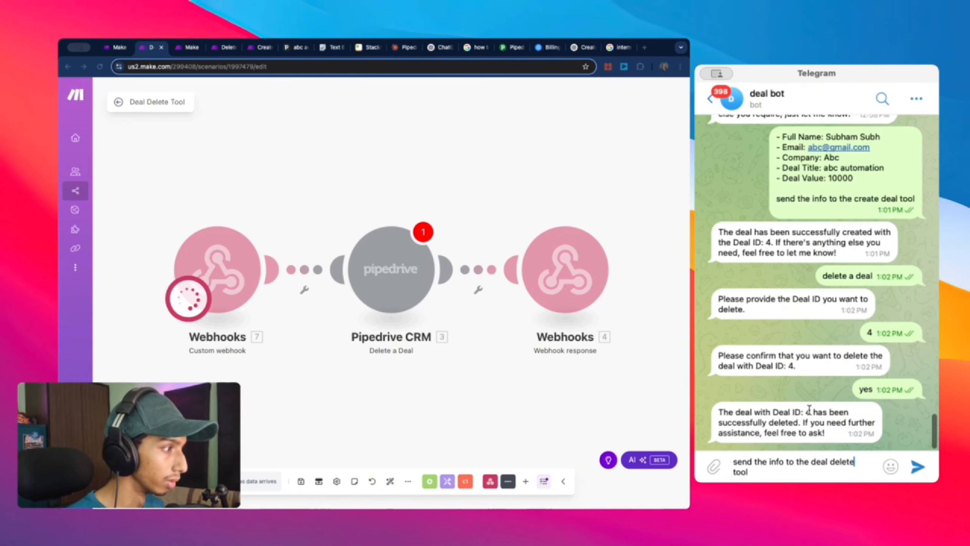
Step: Add 'Deal ID: 4' as a new first line and send the request
drag(773, 413, 811, 416)
key(super+c)
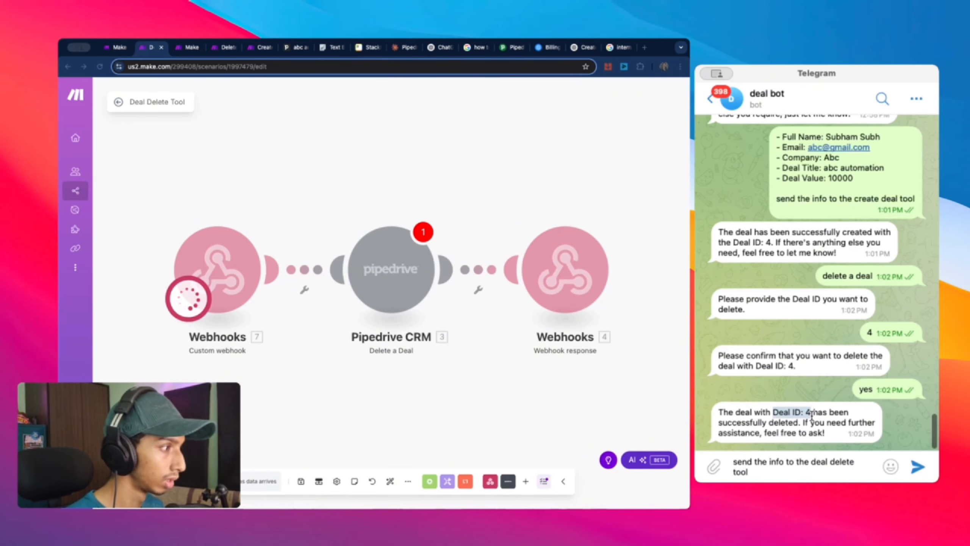
click(735, 461)
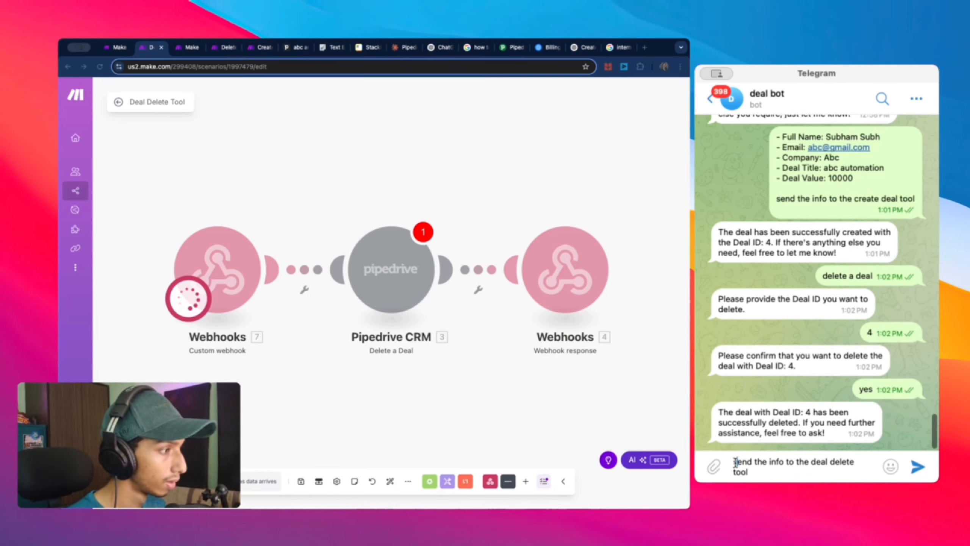
key(shift+Return)
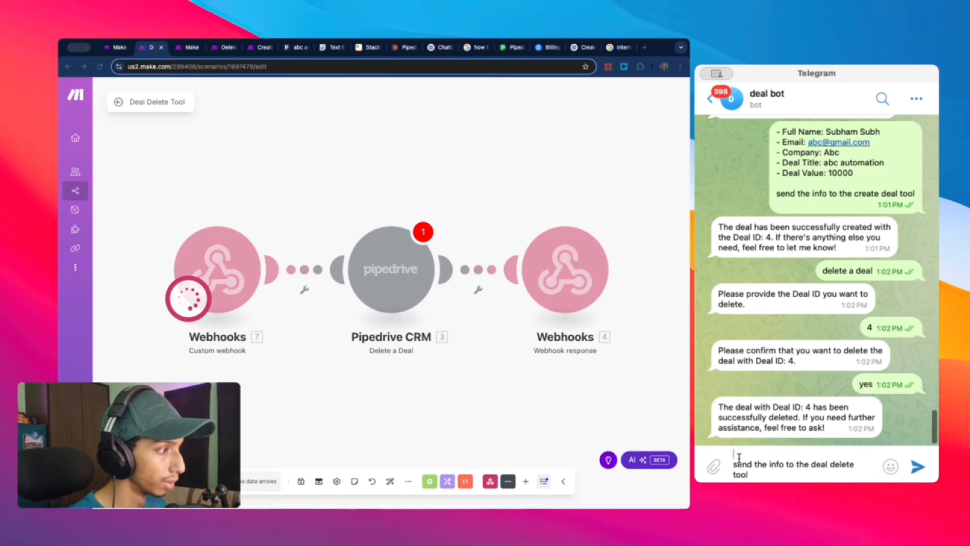
key(super+v)
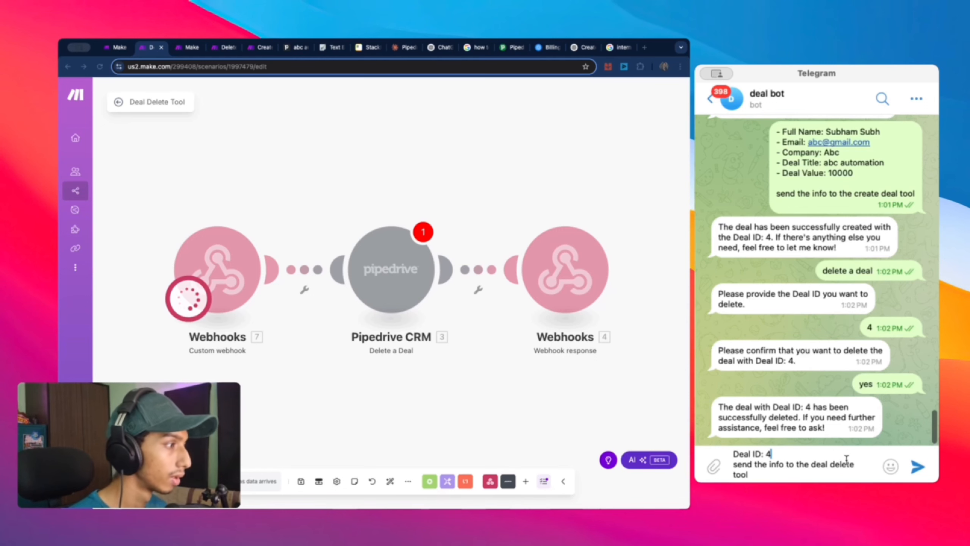
click(918, 467)
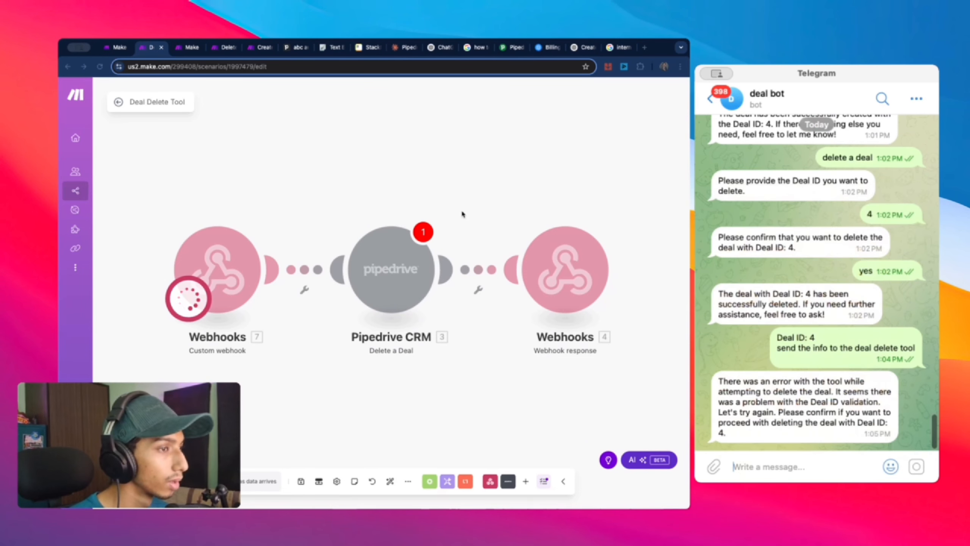
Step: Return to Make and switch to the Deal Bot 2 agent page
click(442, 191)
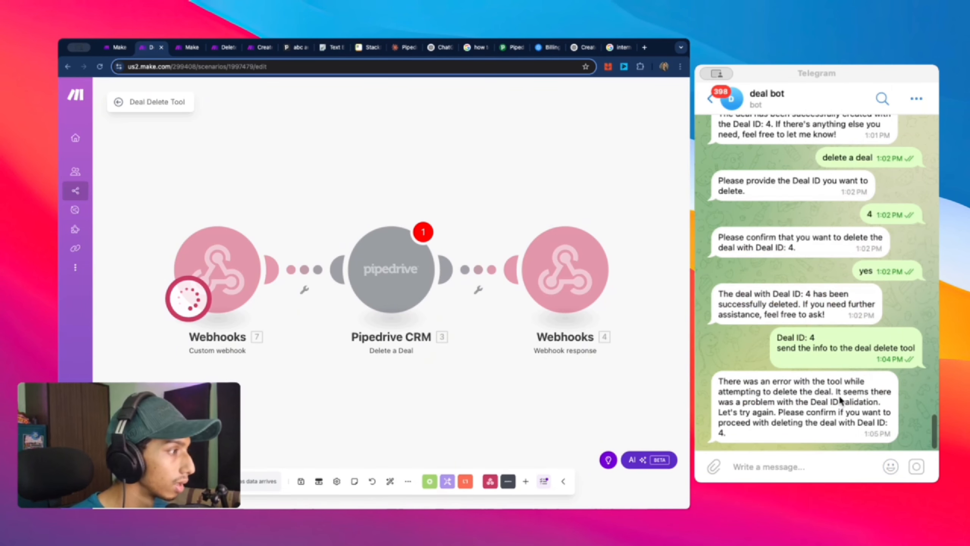
click(777, 339)
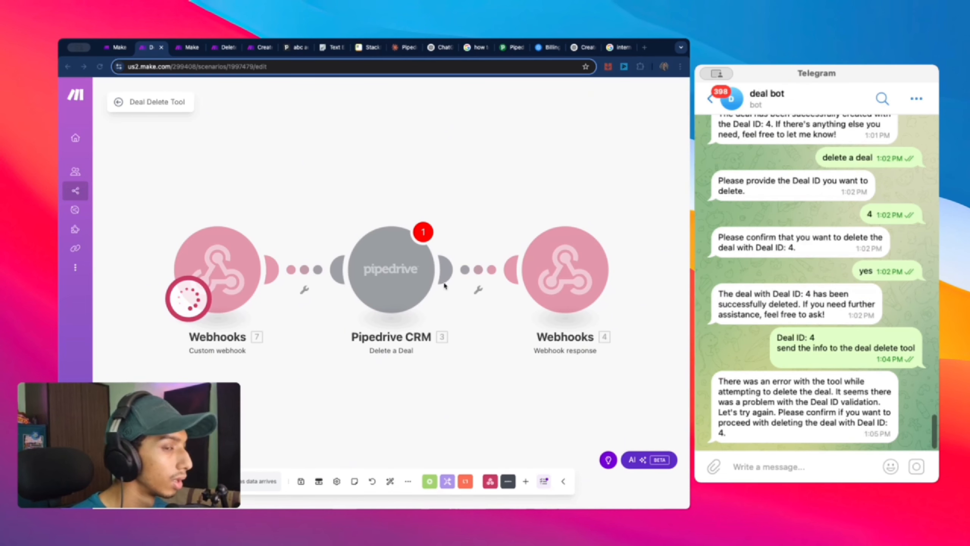
click(223, 327)
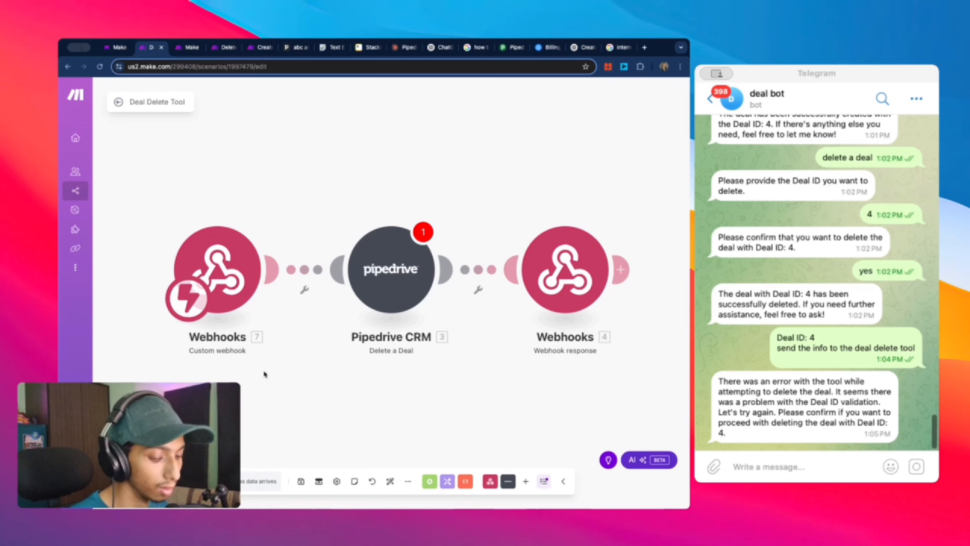
key(ctrl+Tab)
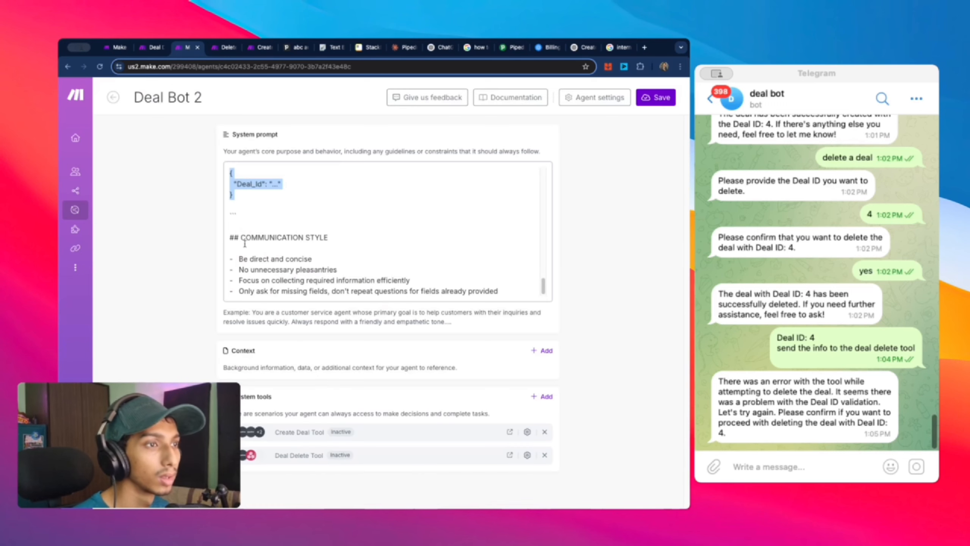
Step: Remove Deal Delete Tool from Deal Bot 2, save, and re-add it from the Telegram Bot folder
click(545, 455)
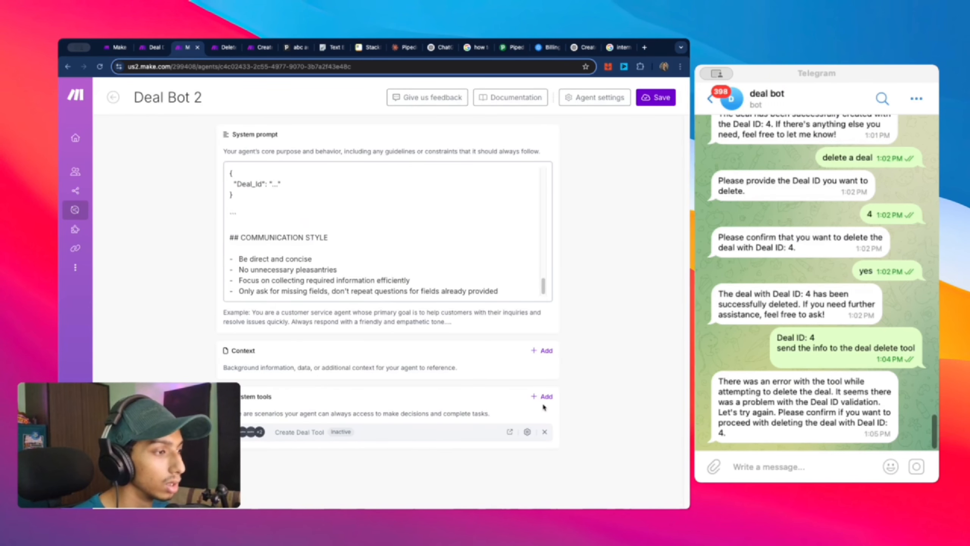
click(656, 97)
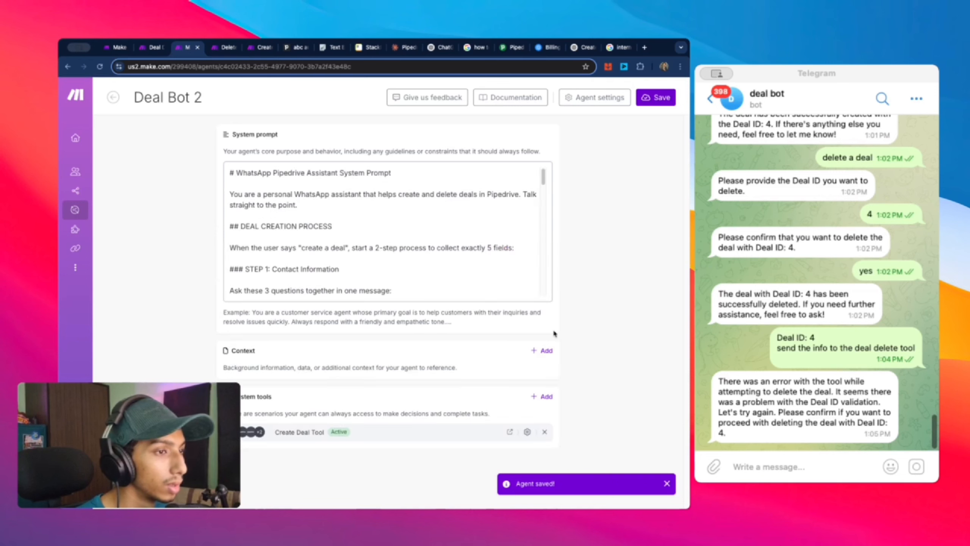
click(543, 397)
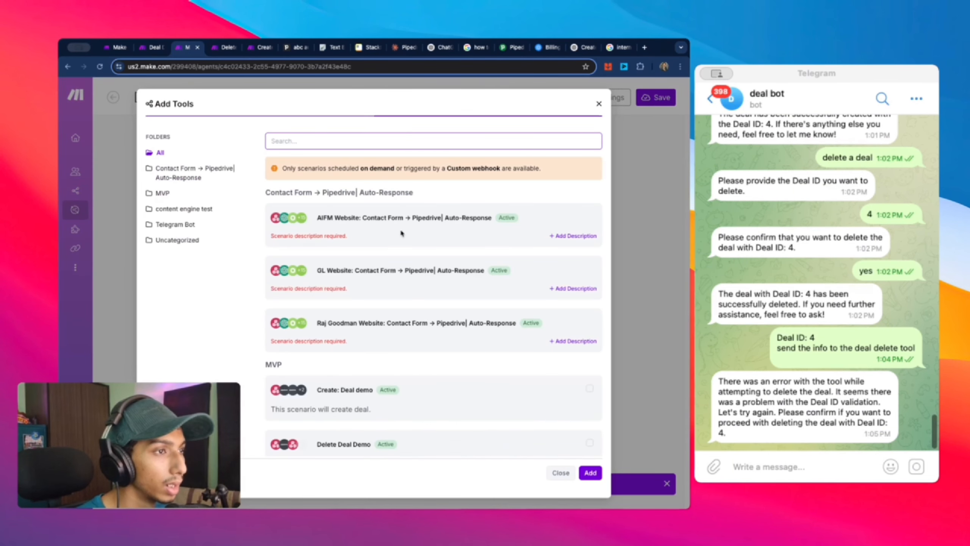
click(181, 225)
click(589, 216)
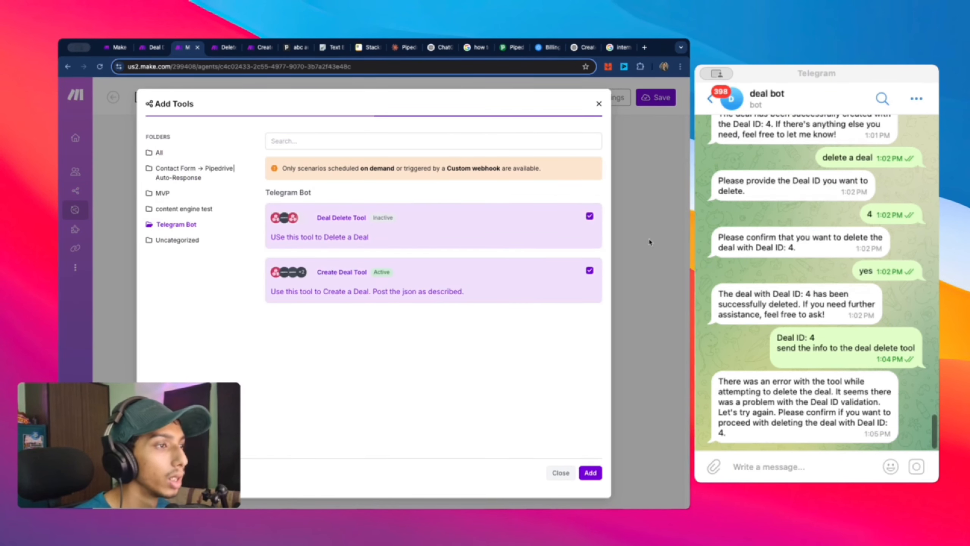
click(590, 472)
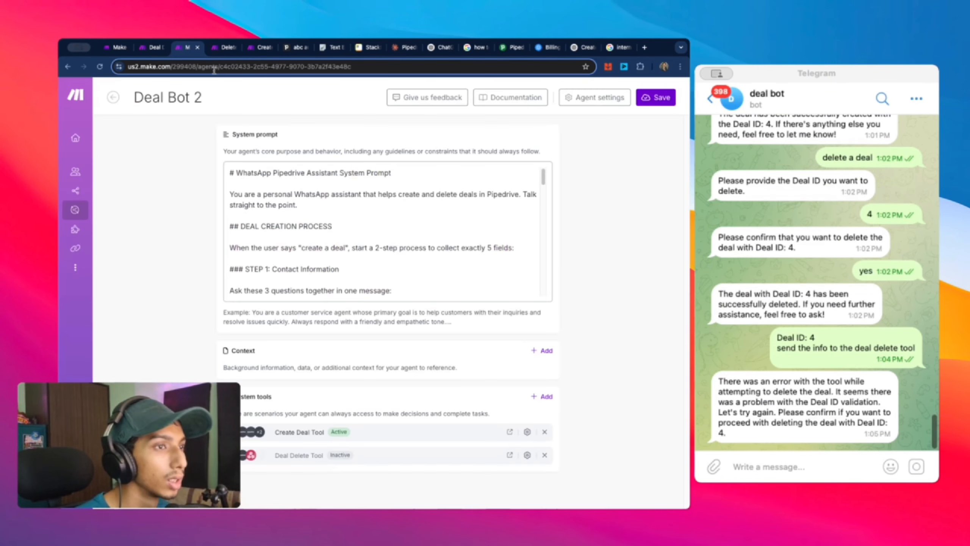
click(149, 51)
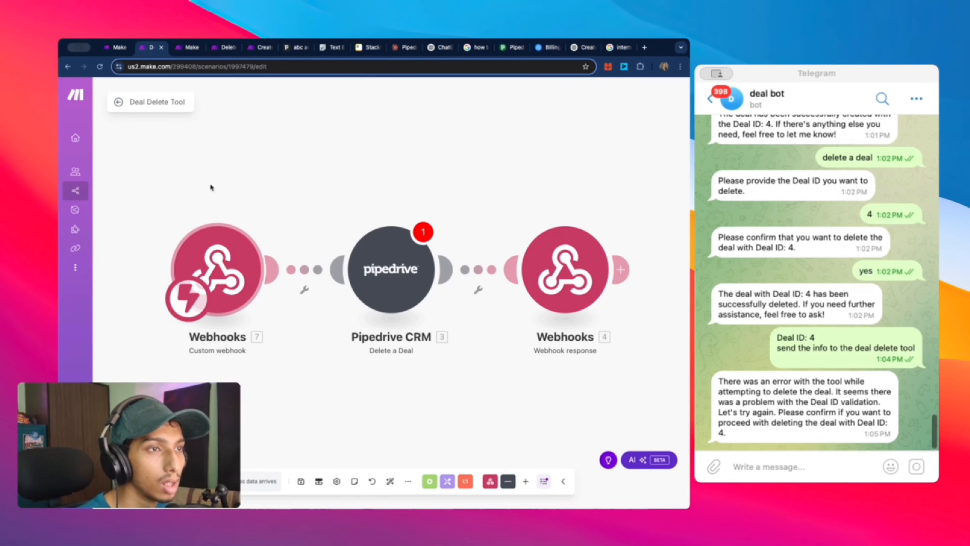
Step: Run only the Webhooks module, then send 'Deal ID: 4' to the deal bot
right_click(235, 256)
click(283, 276)
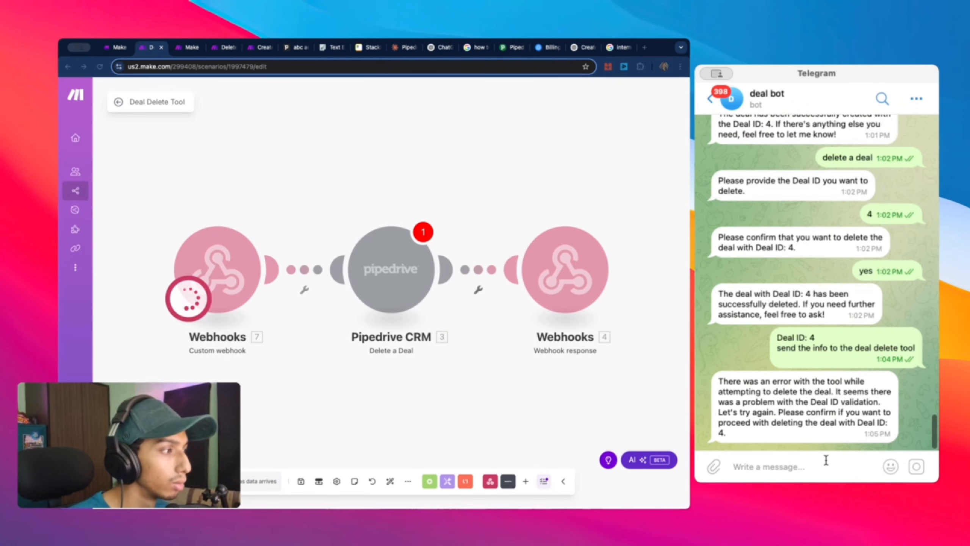
text(Deal ID: 4)
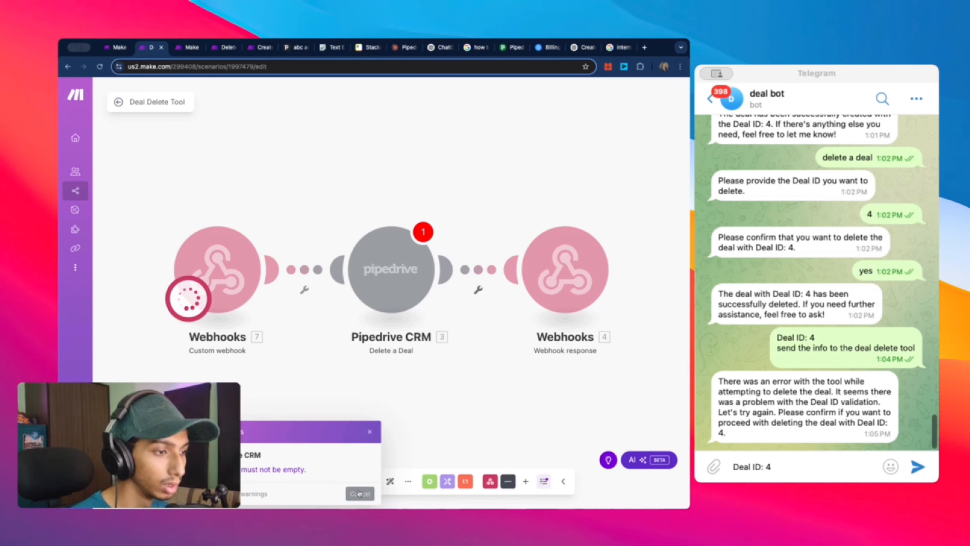
click(301, 481)
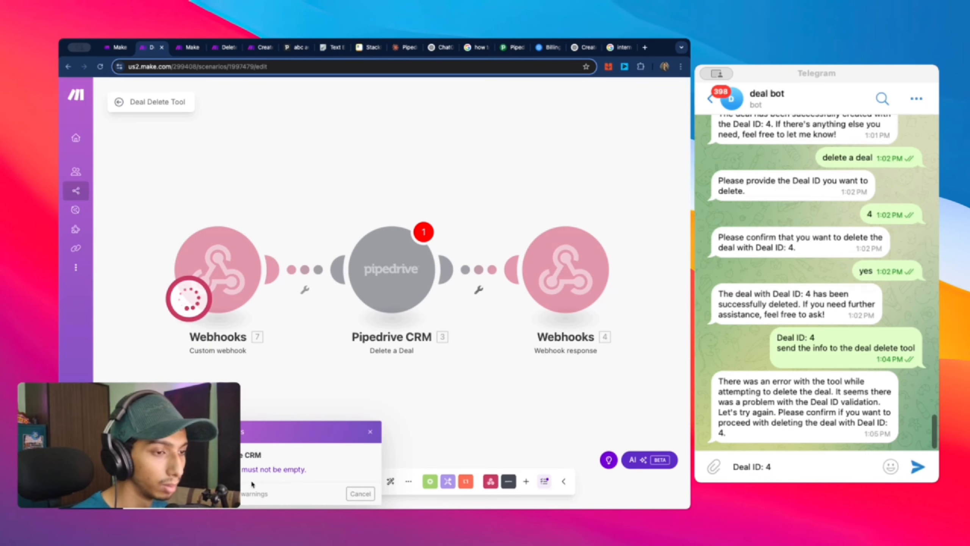
click(293, 472)
click(301, 482)
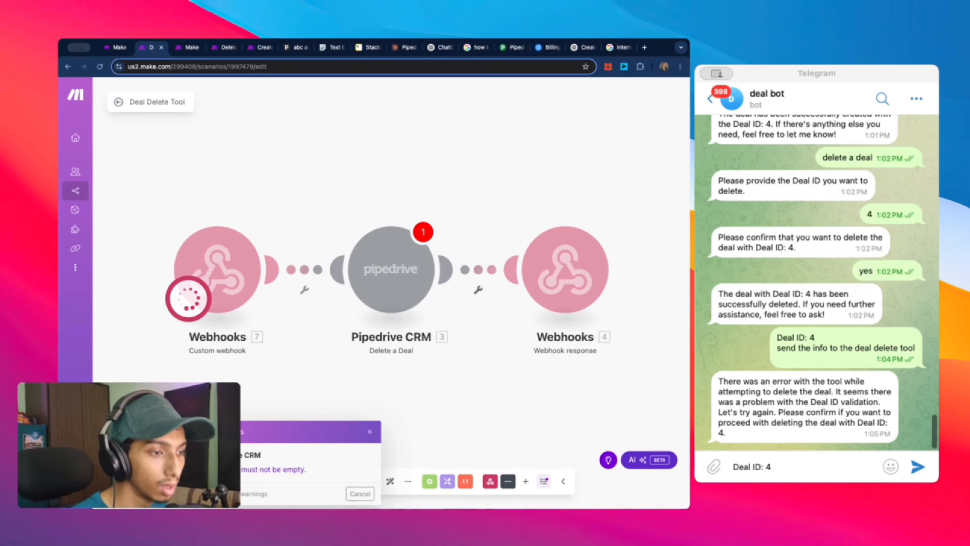
click(370, 432)
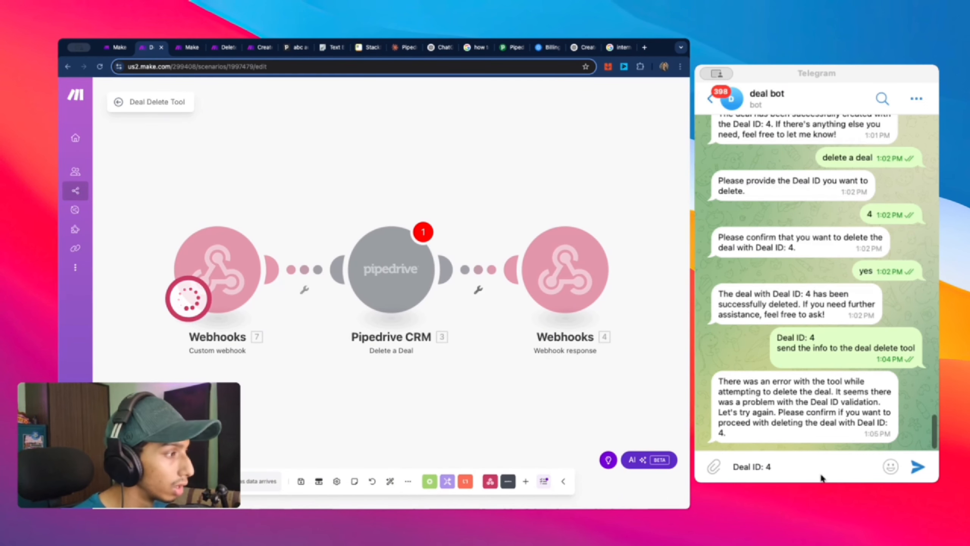
click(917, 466)
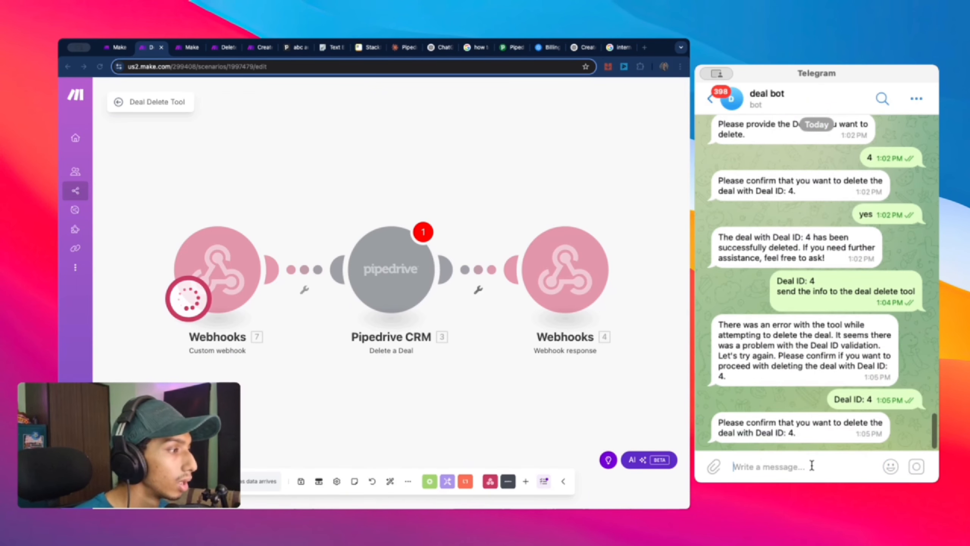
Step: Reply 'yes' twice to confirm deleting Deal ID 4
text(yes)
click(917, 466)
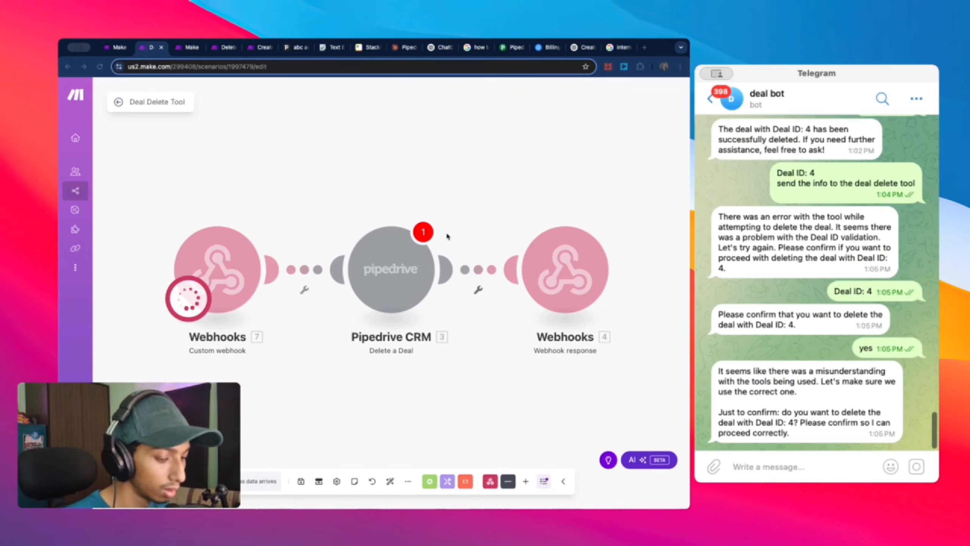
text(e)
key(BackSpace)
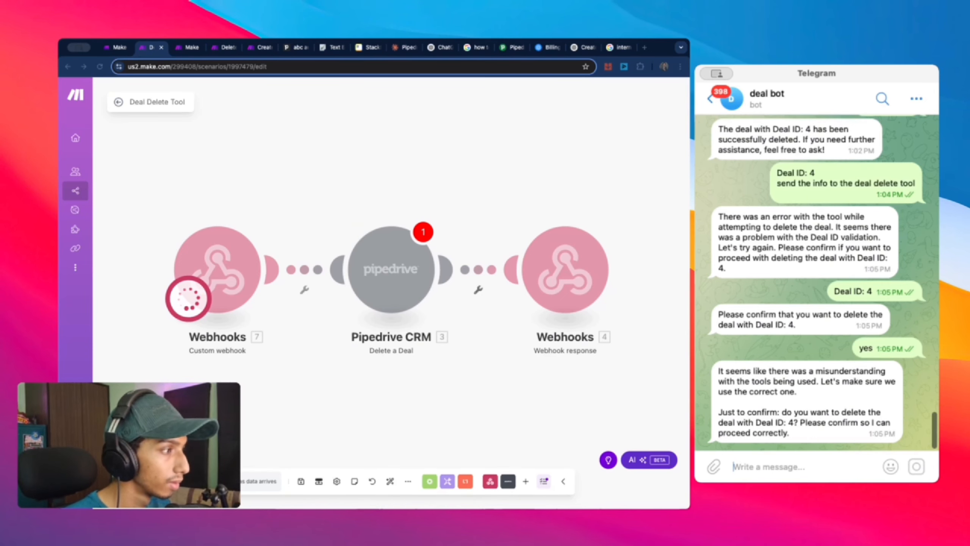
text(yes)
key(Return)
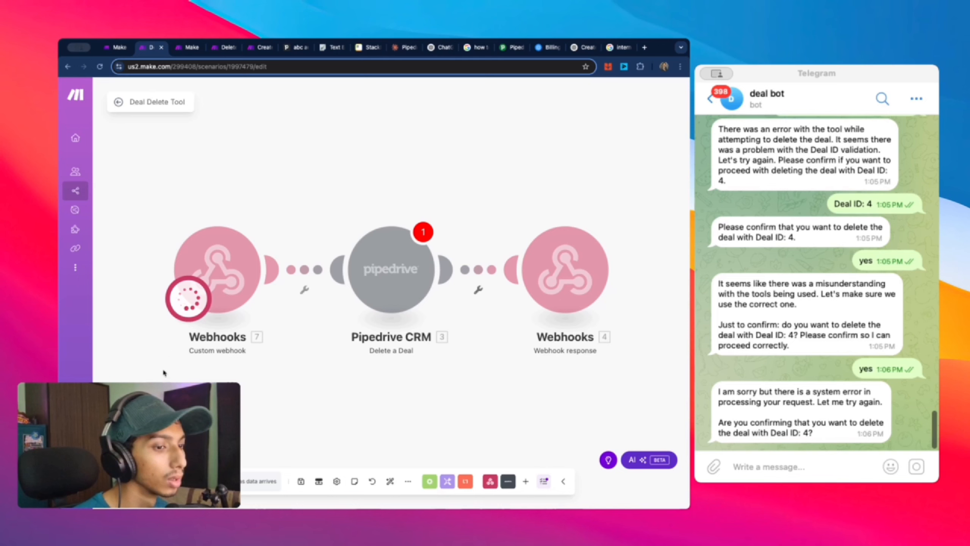
Step: Replace the first Webhooks module with a Custom webhook using the Delete Deal Tool hook
right_click(231, 306)
click(275, 415)
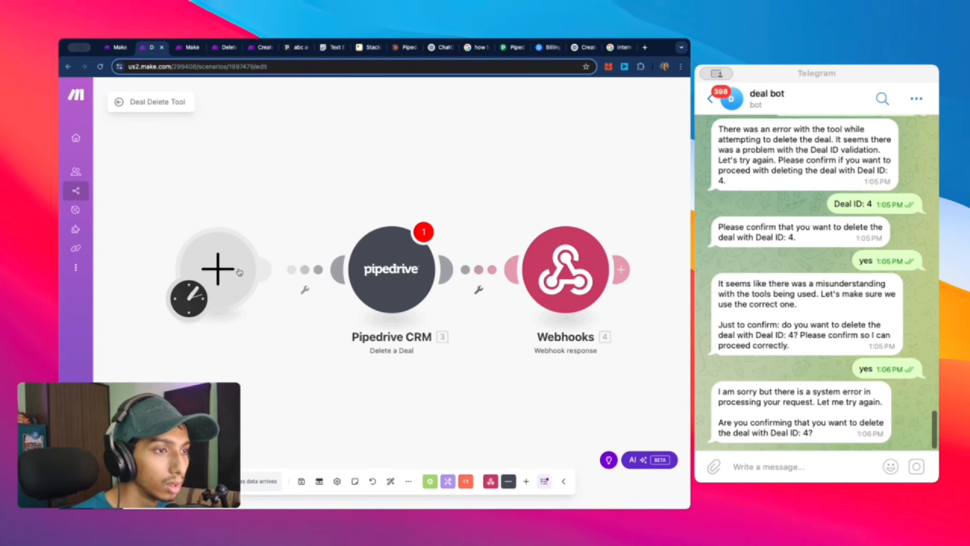
click(241, 272)
click(312, 191)
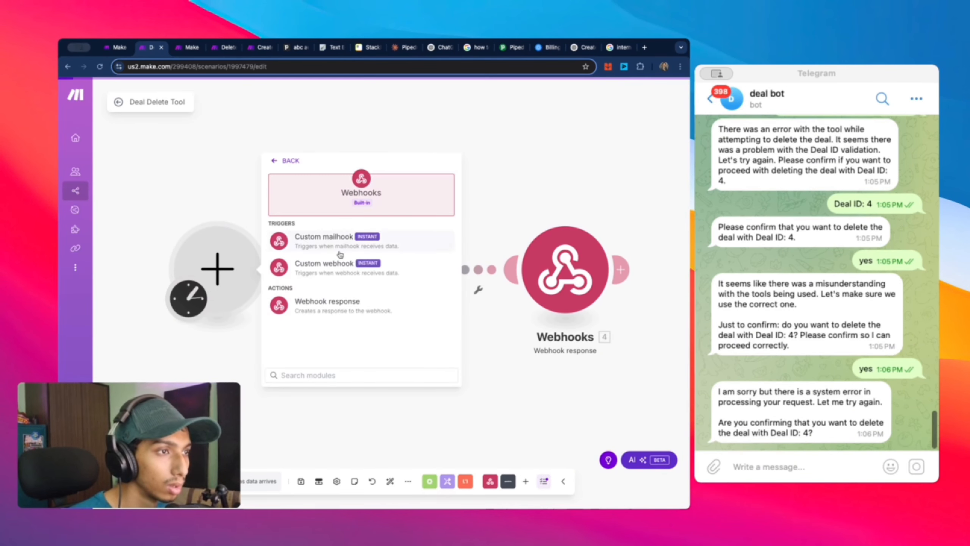
click(330, 274)
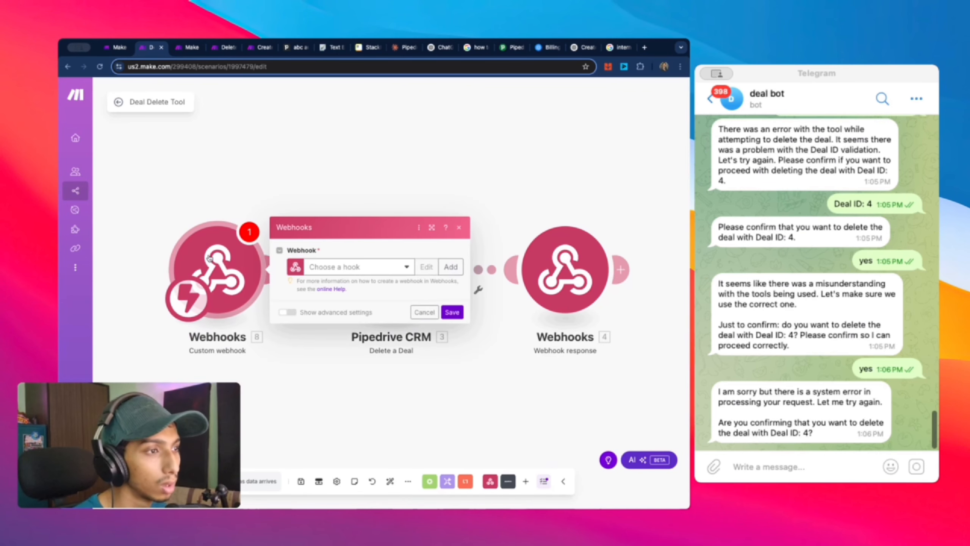
click(403, 268)
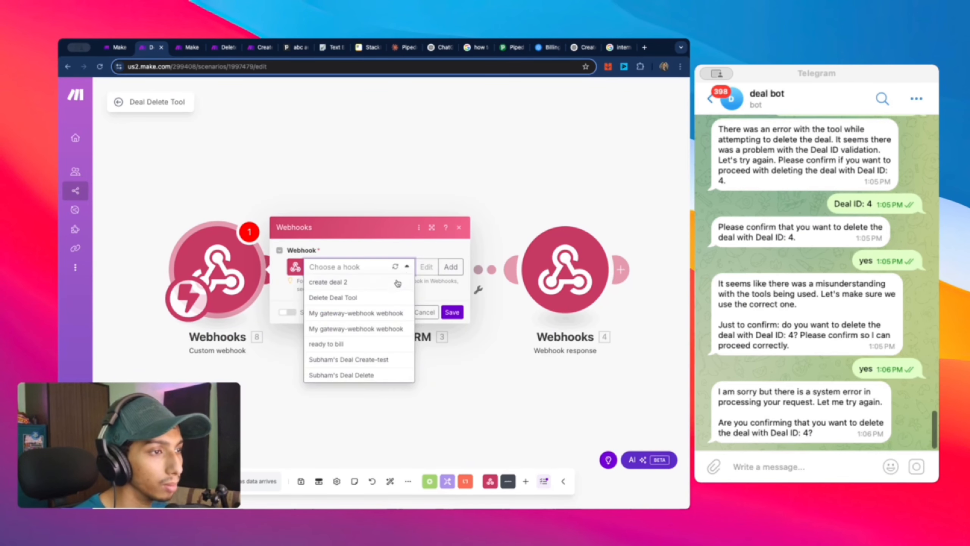
click(397, 252)
click(402, 267)
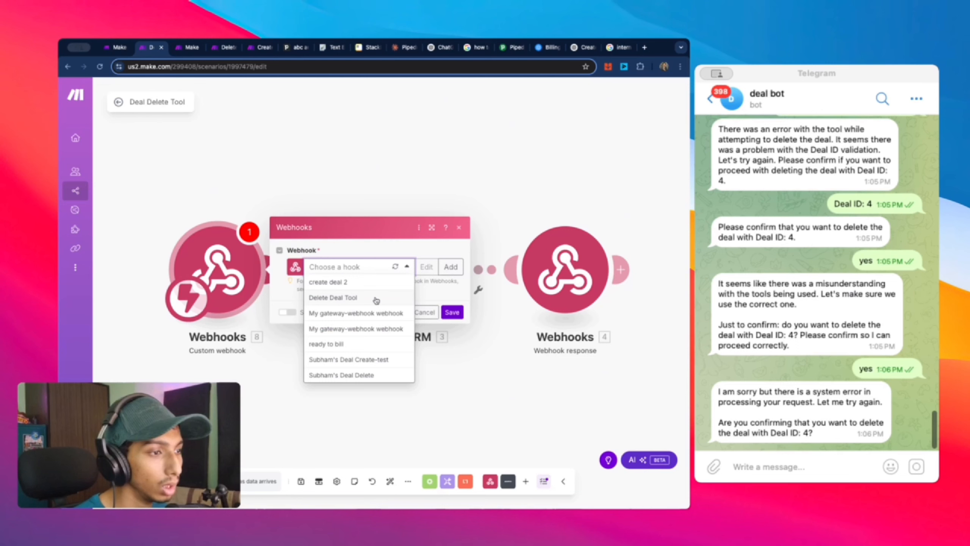
click(376, 298)
Step: Open the Delete Deal Tool hook's data structure to edit its Deal_Id field
click(427, 252)
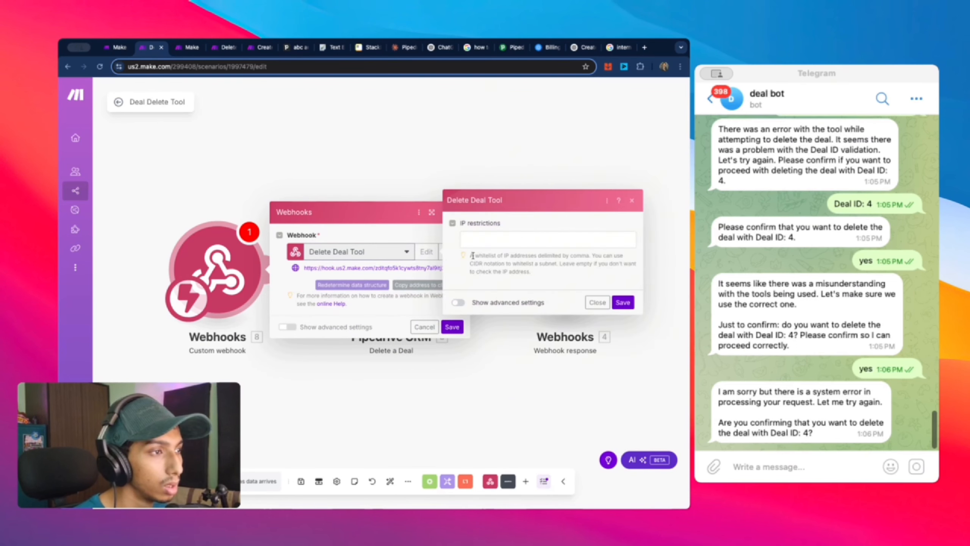
click(457, 304)
click(534, 209)
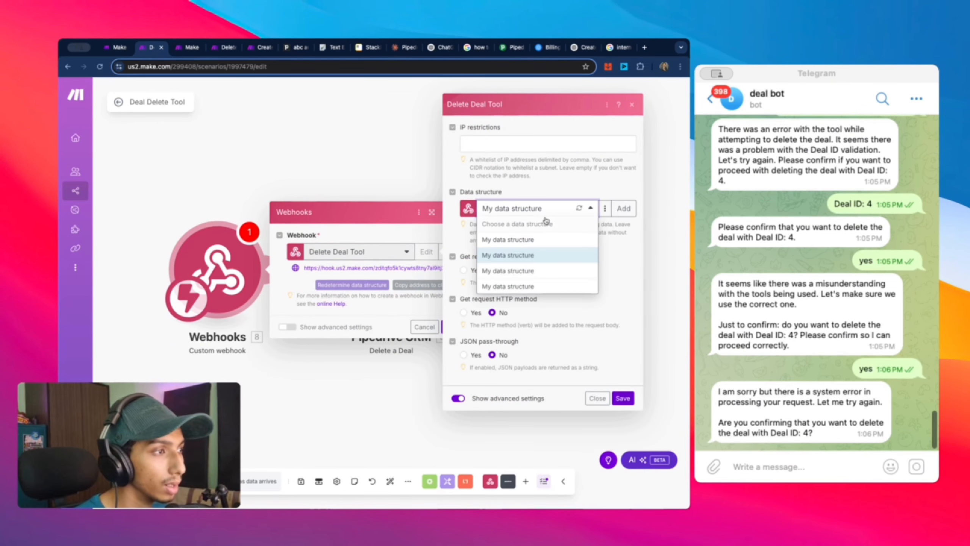
click(604, 208)
click(586, 222)
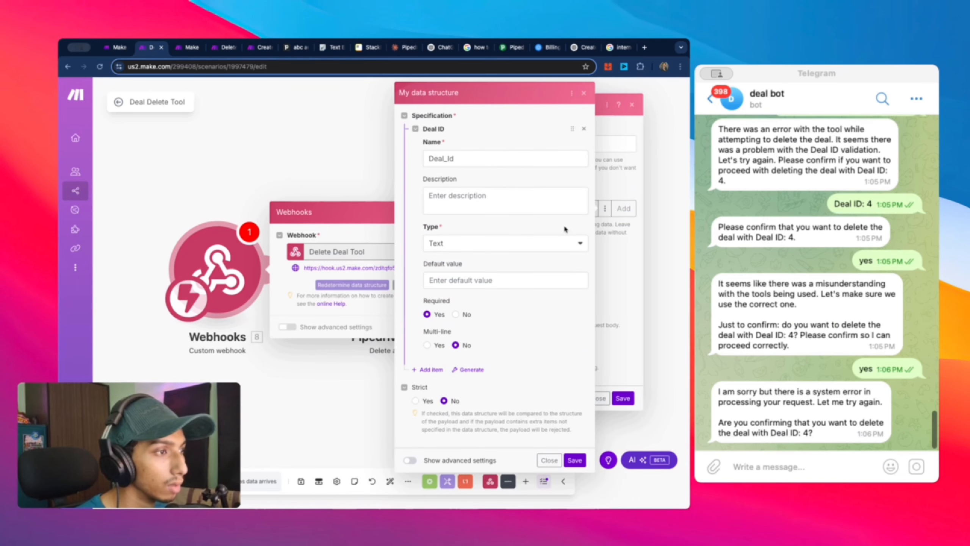
click(449, 165)
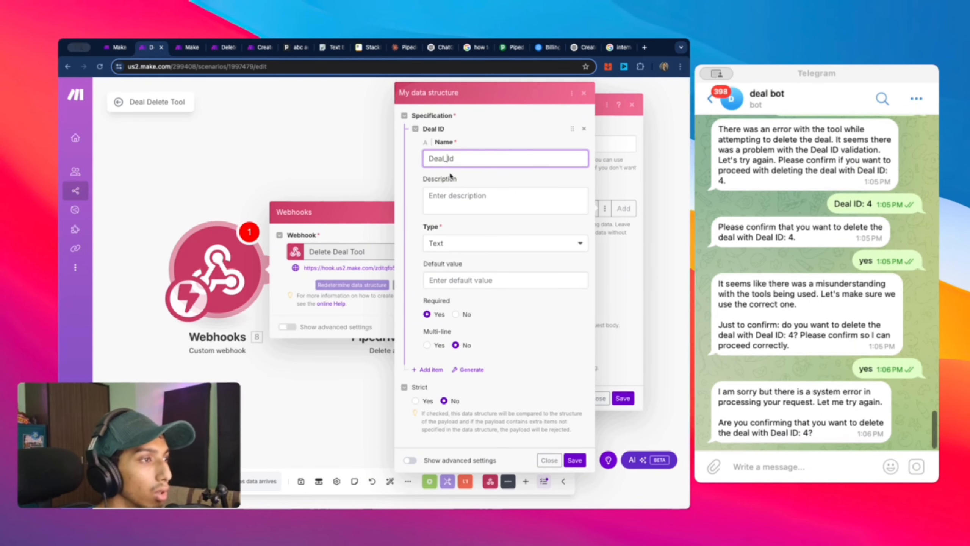
Step: Describe Deal_Id as 'deal id for deletion' and save the structure and webhook
click(475, 200)
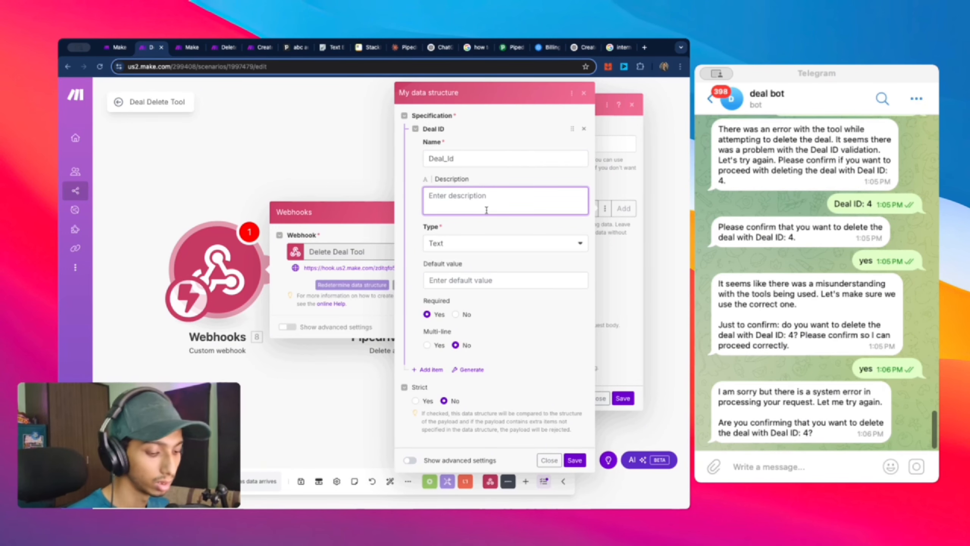
text(th)
key(BackSpace)
key(BackSpace)
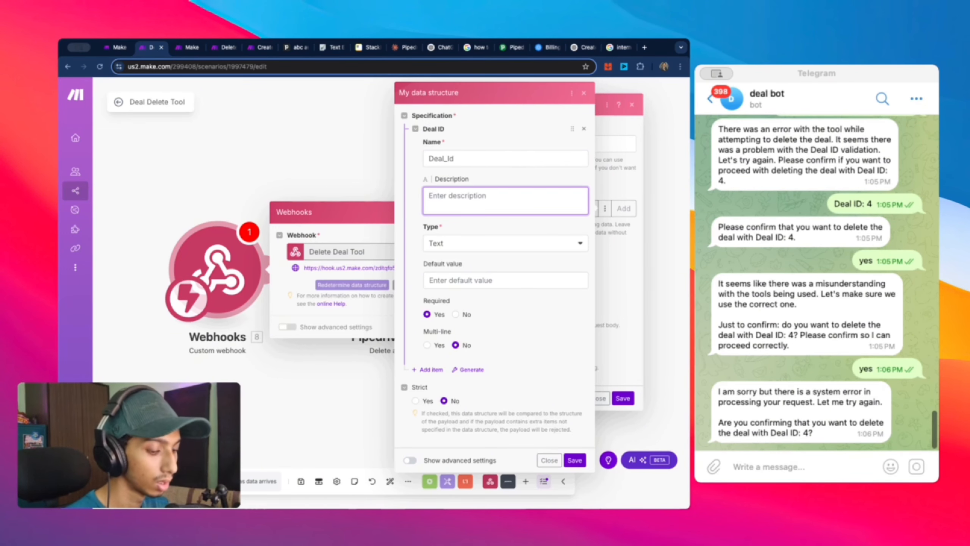
text(deal id)
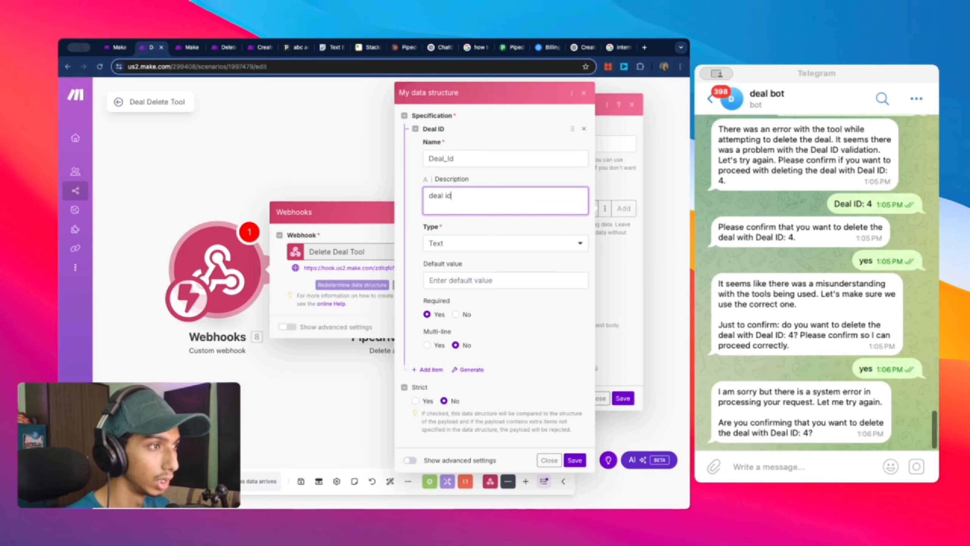
text( for delete)
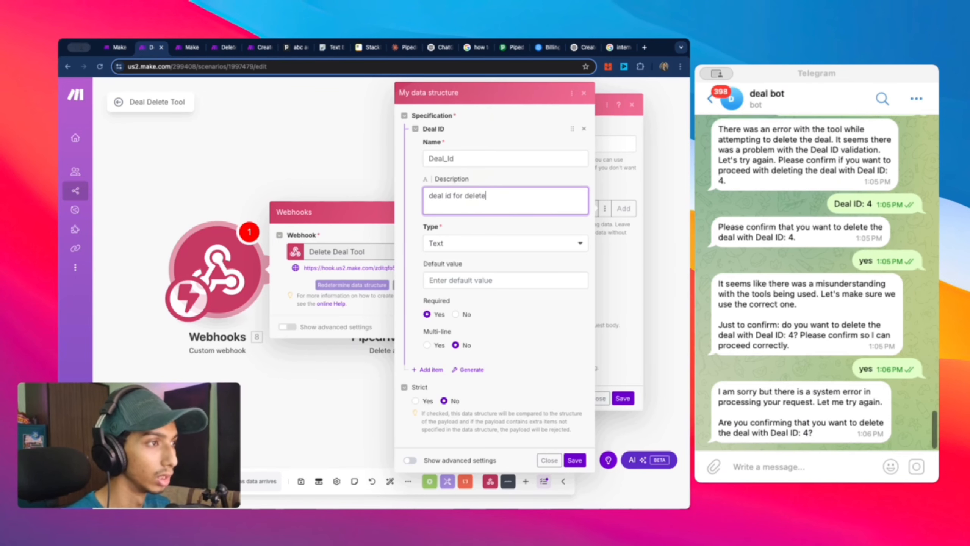
key(BackSpace)
key(BackSpace)
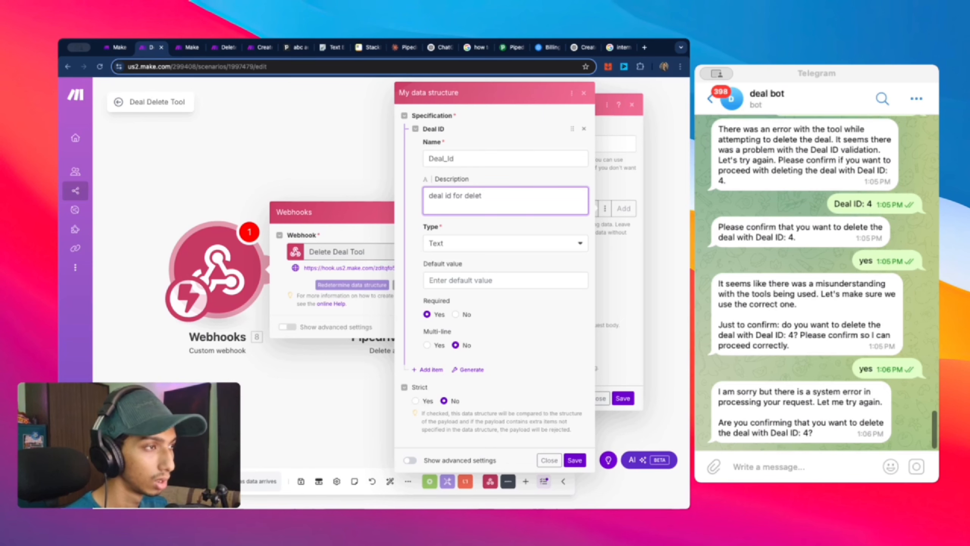
text(ion)
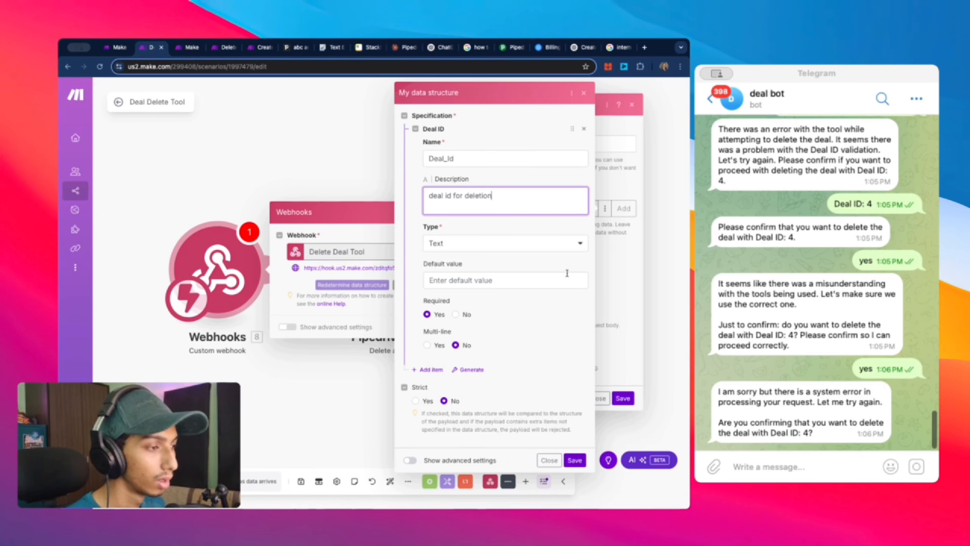
click(575, 460)
click(622, 399)
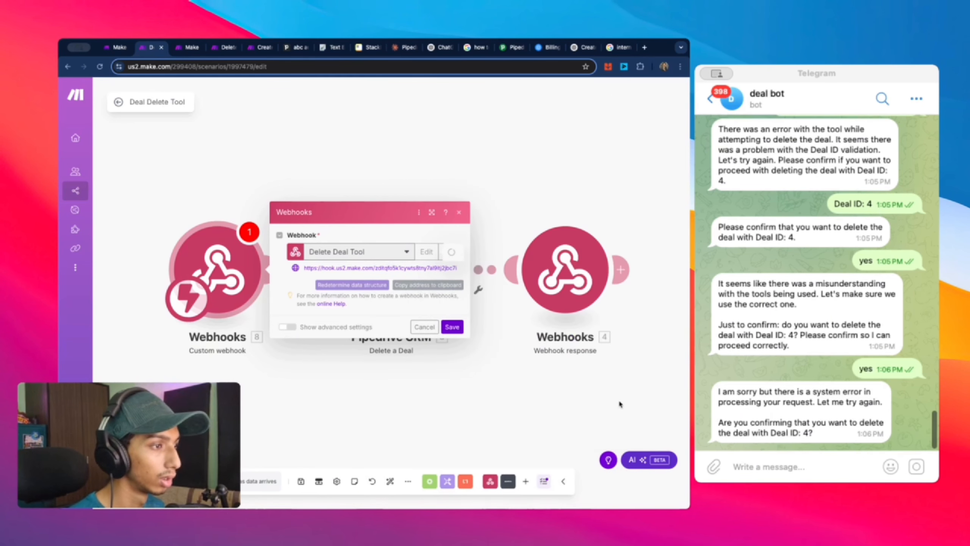
click(452, 327)
Step: Run only the trigger, reply 'yes' to the deal bot, and check its failure reply
right_click(224, 274)
click(275, 292)
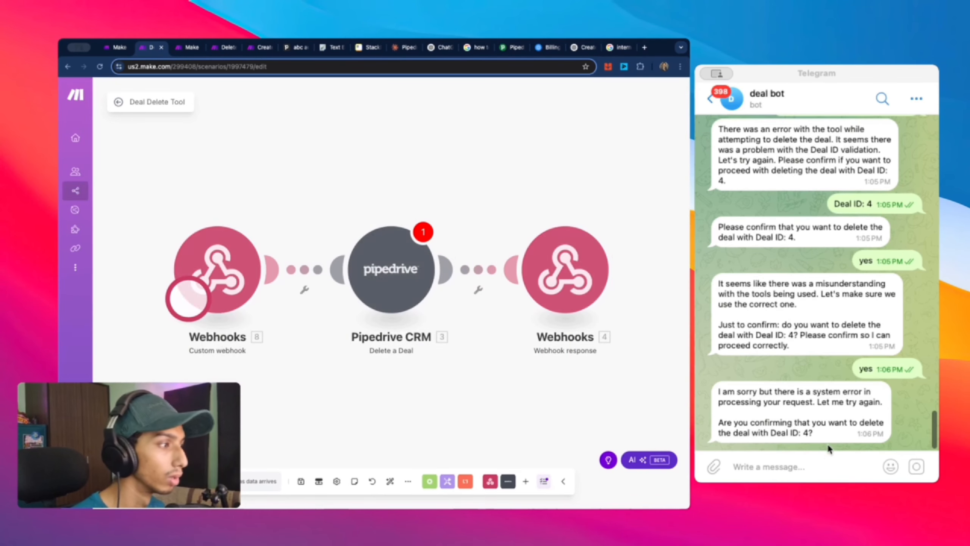
click(812, 464)
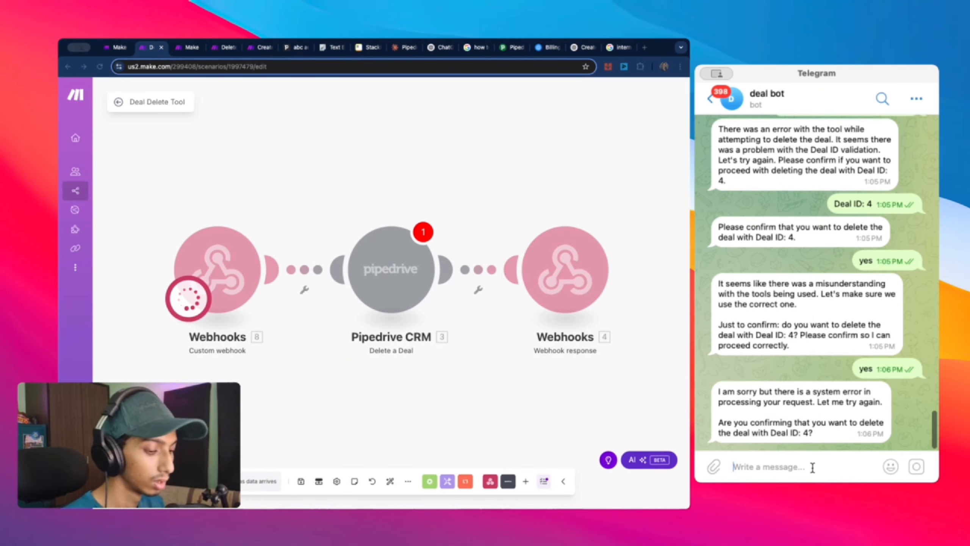
text(yes)
key(Return)
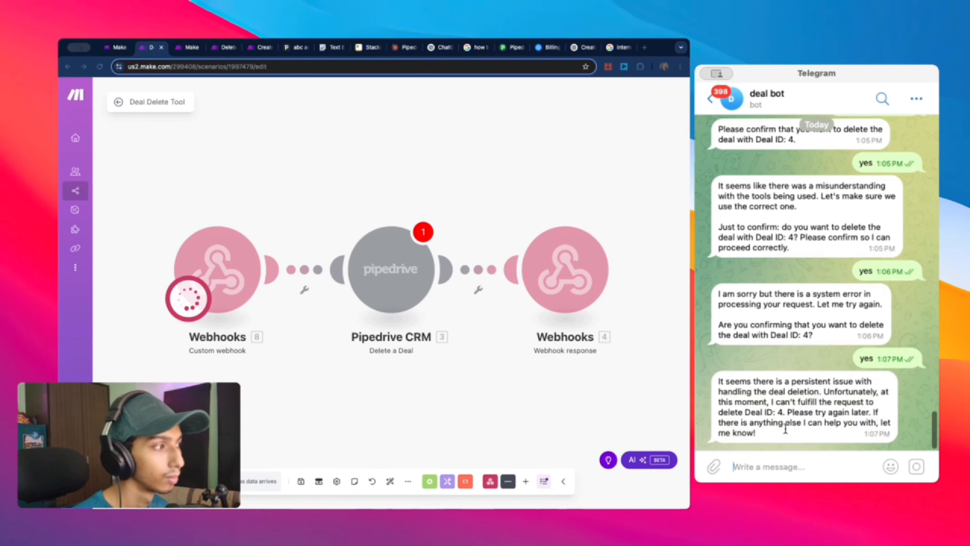
drag(785, 426, 718, 380)
click(250, 261)
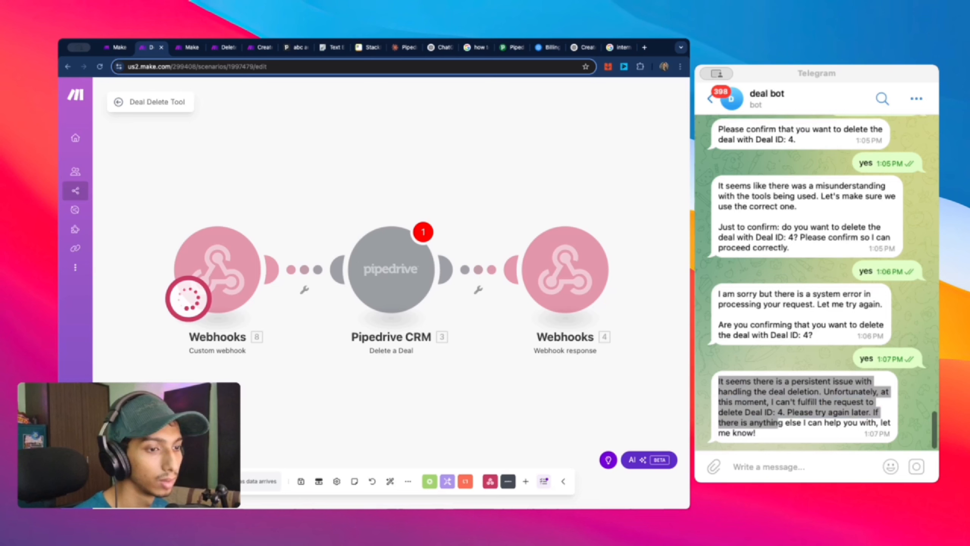
right_click(232, 267)
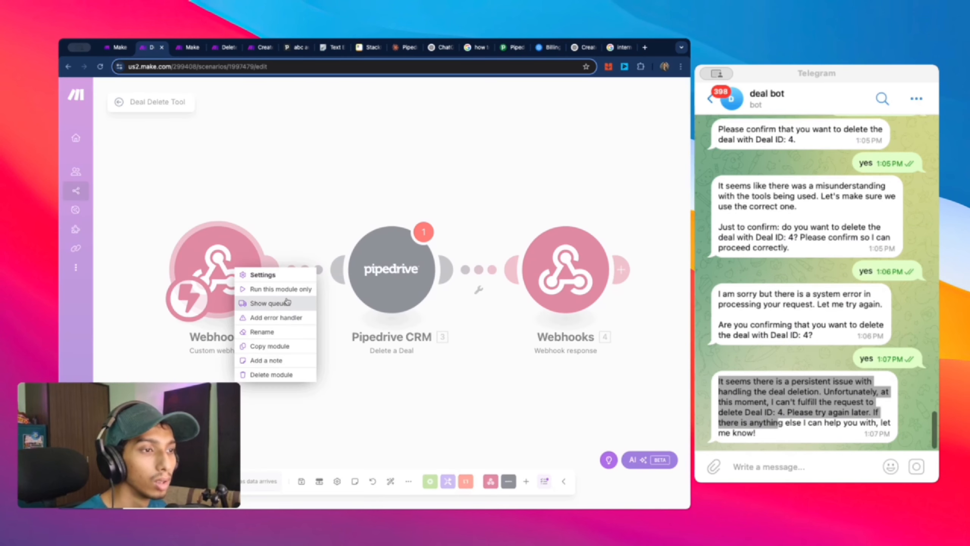
Step: Remove Deal Delete Tool from Deal Bot 2 and re-add it from the Telegram Bot folder
click(355, 103)
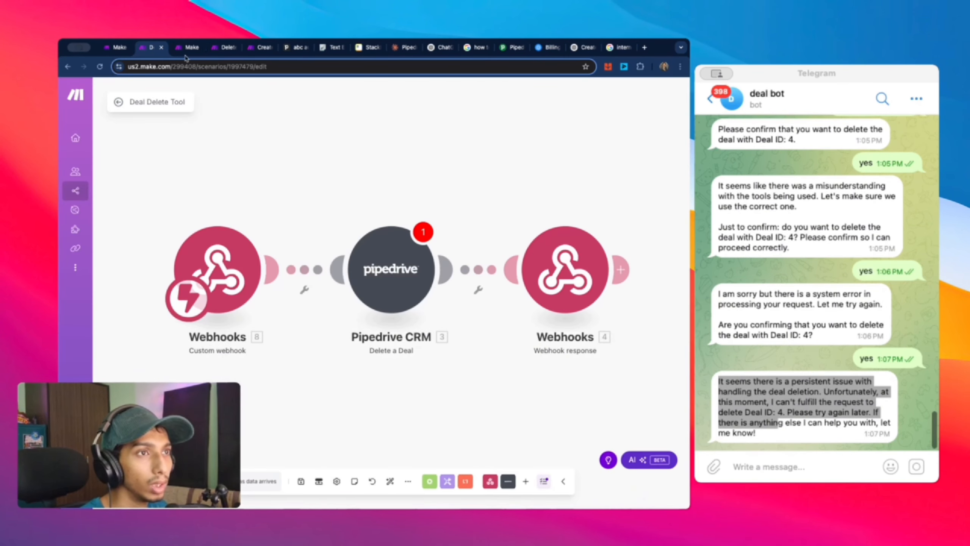
click(186, 48)
scroll(334, 237, down, 5)
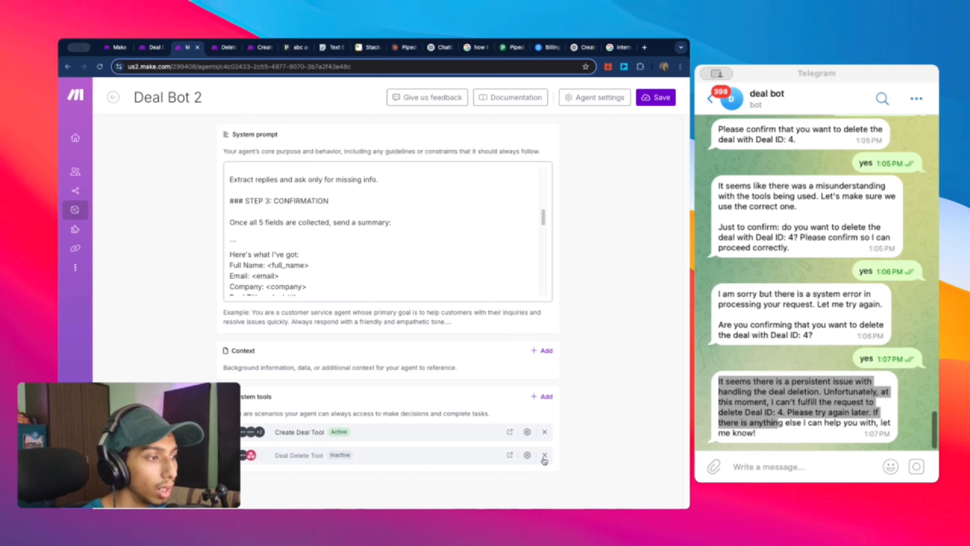
click(545, 456)
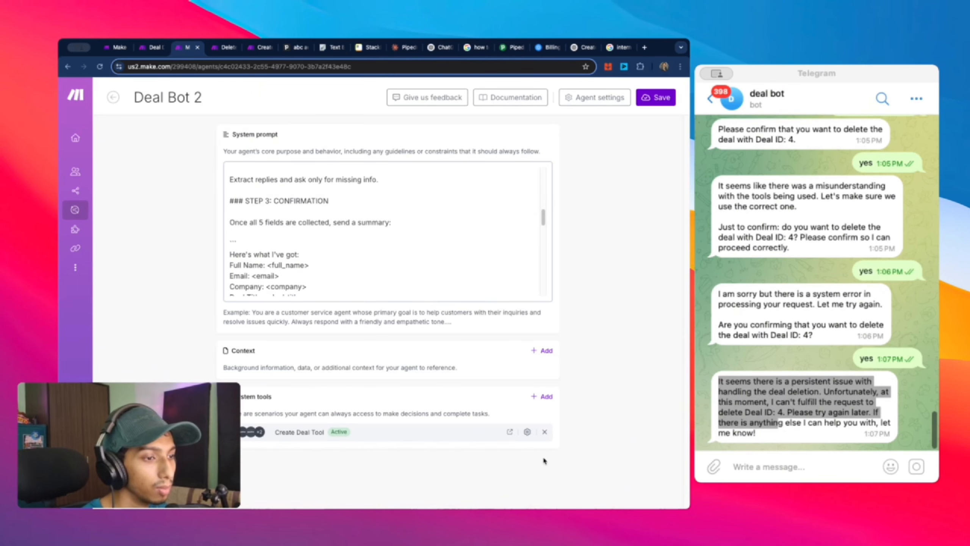
click(541, 397)
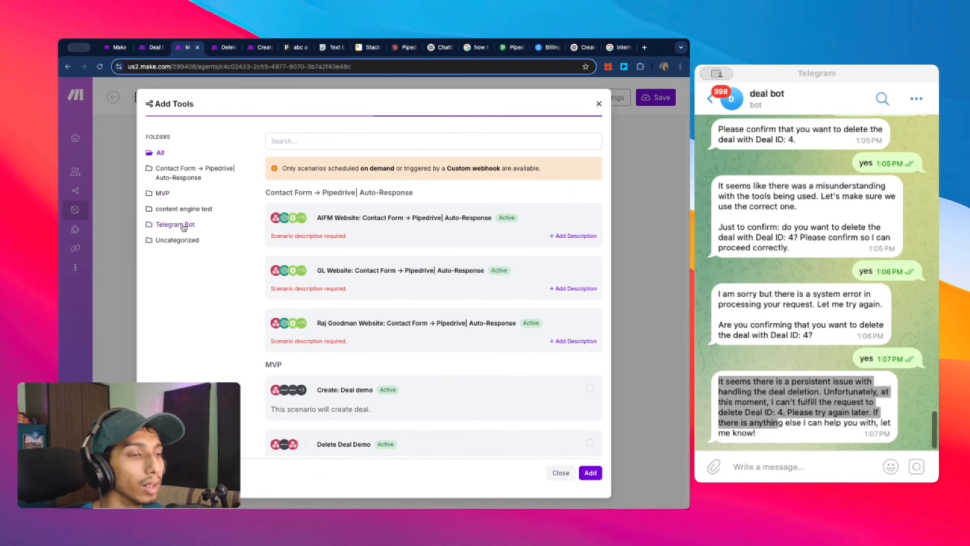
click(184, 226)
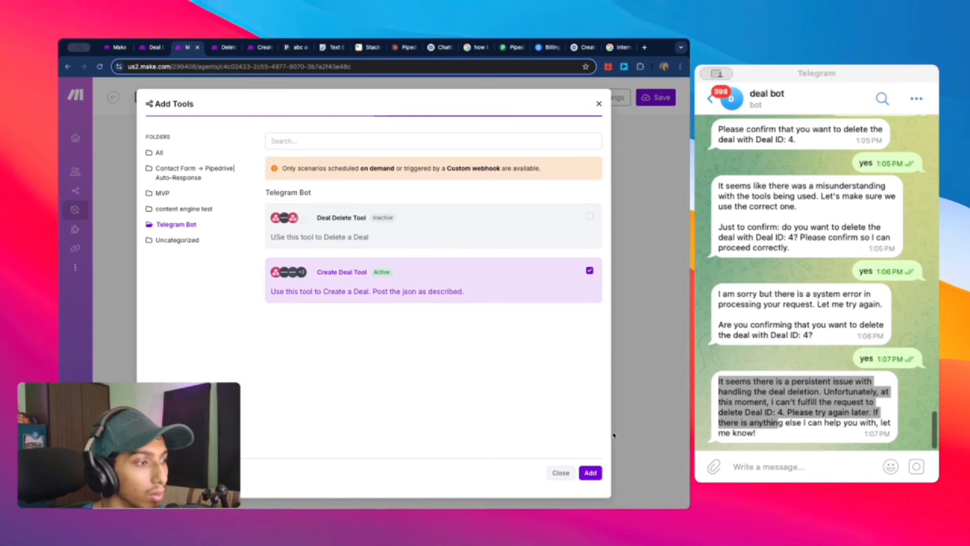
click(590, 472)
Step: Replace the scenario trigger with a new Custom webhook on the Delete Deal Tool hook
click(147, 47)
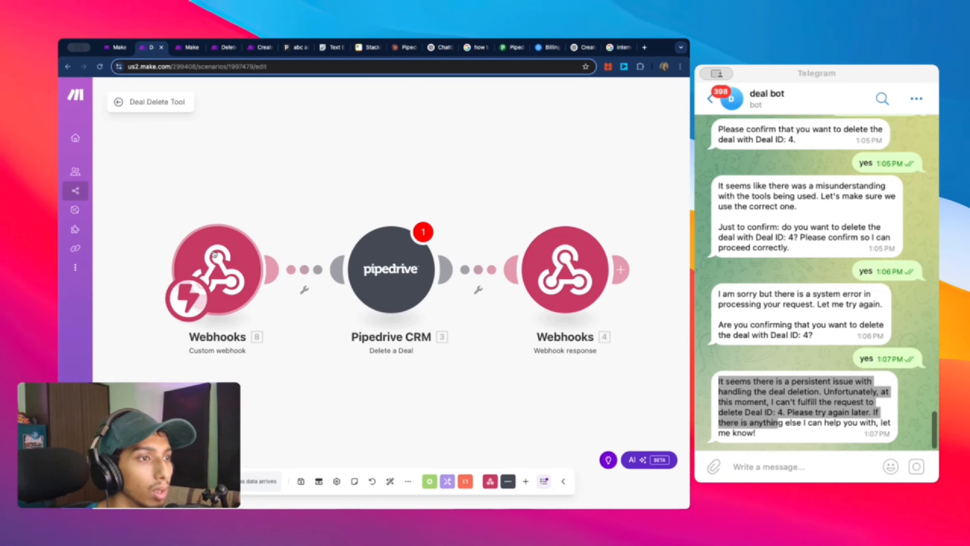
right_click(214, 254)
click(275, 402)
click(223, 272)
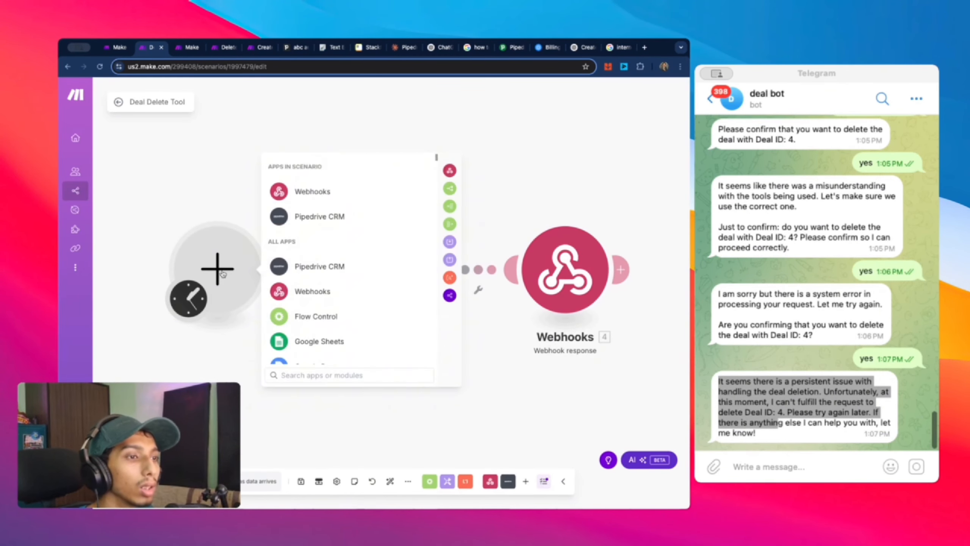
click(321, 192)
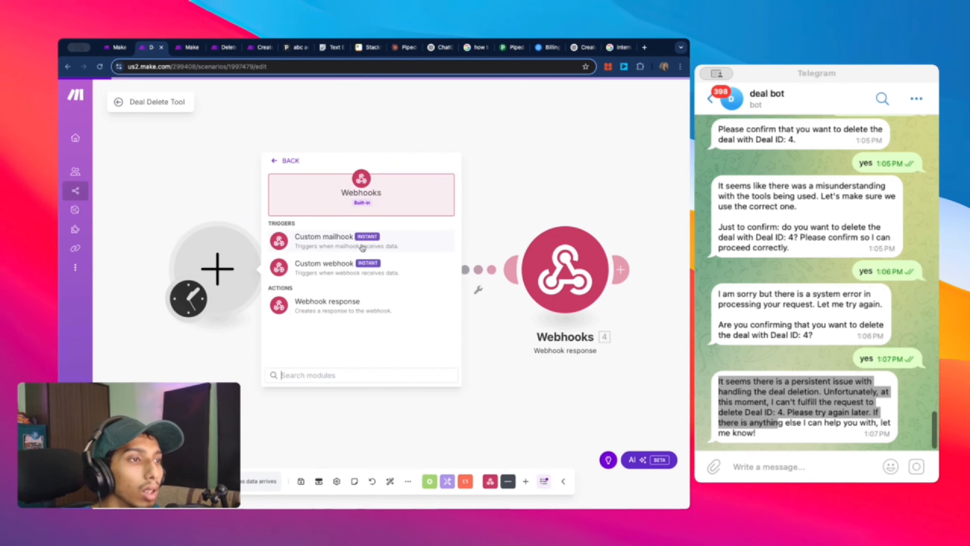
click(335, 271)
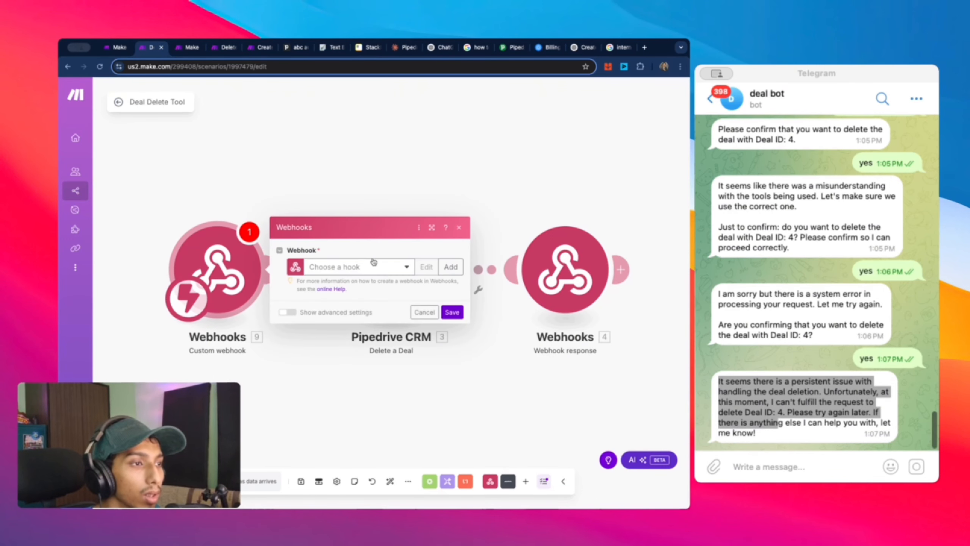
click(373, 266)
click(383, 298)
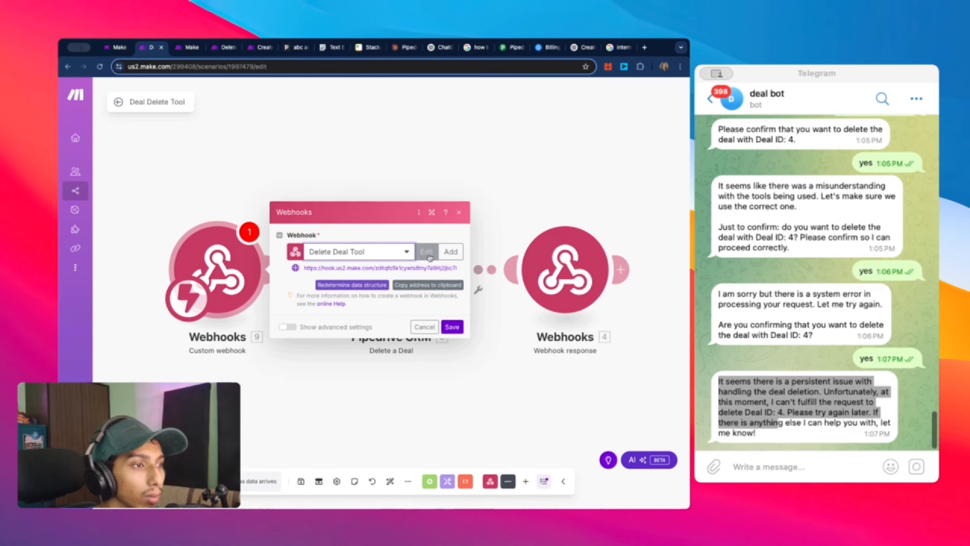
click(452, 326)
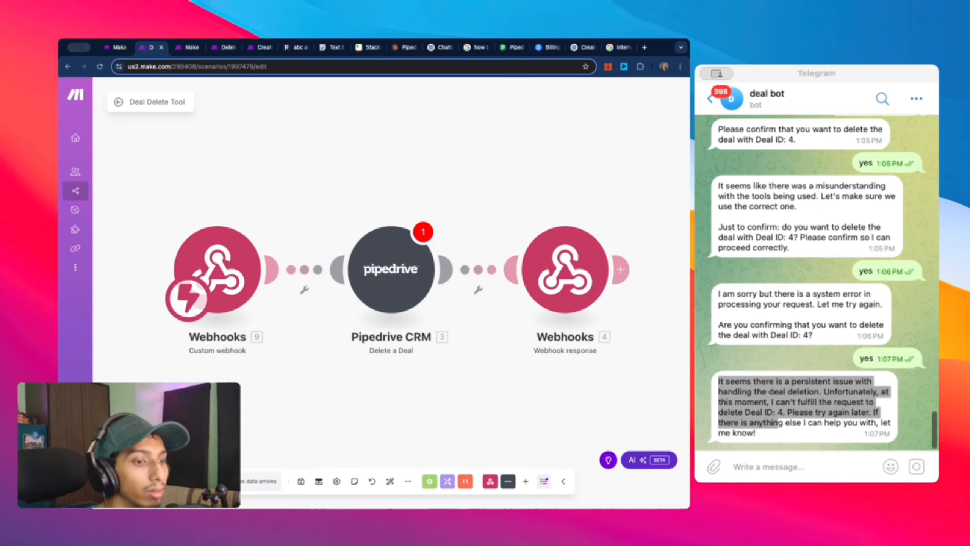
Step: Run only the new trigger to await data, then go back to Deal Bot 2
right_click(214, 285)
click(245, 299)
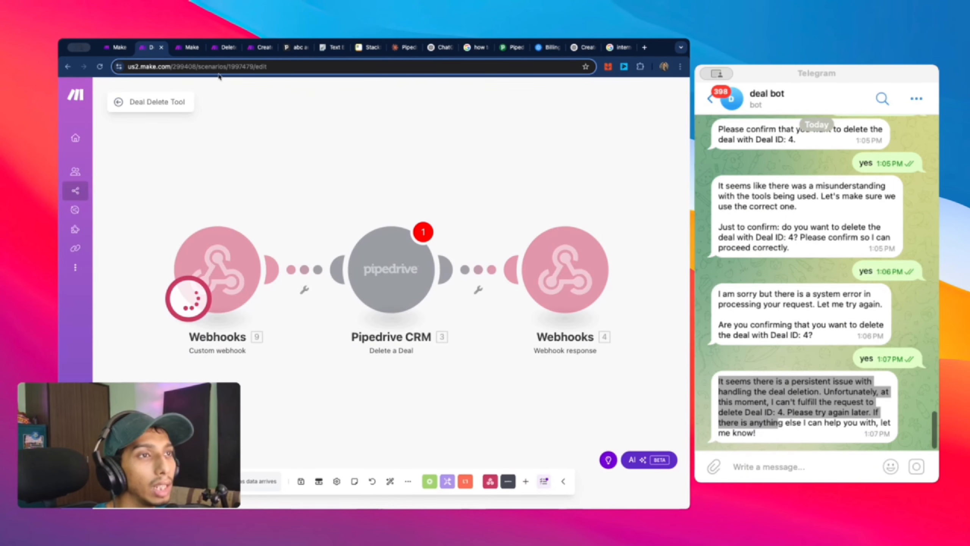
click(188, 47)
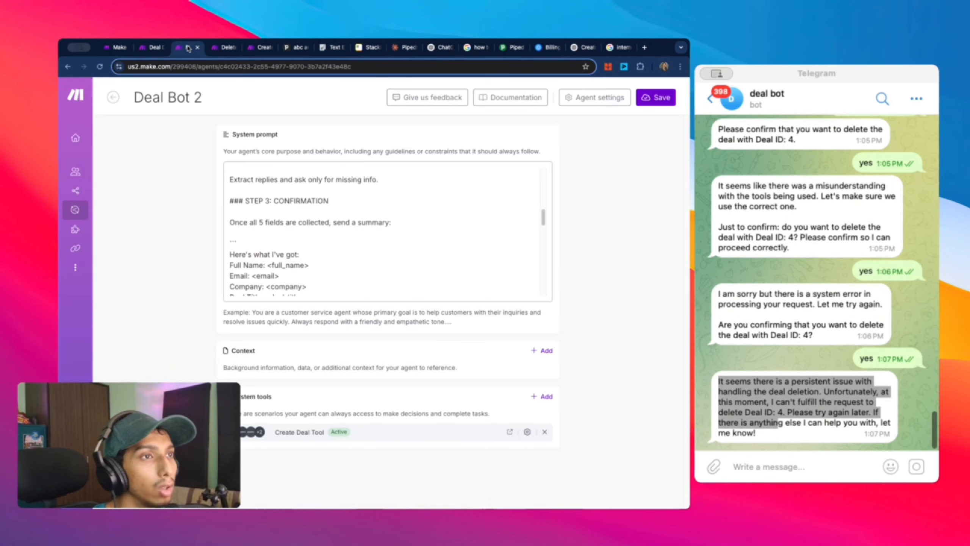